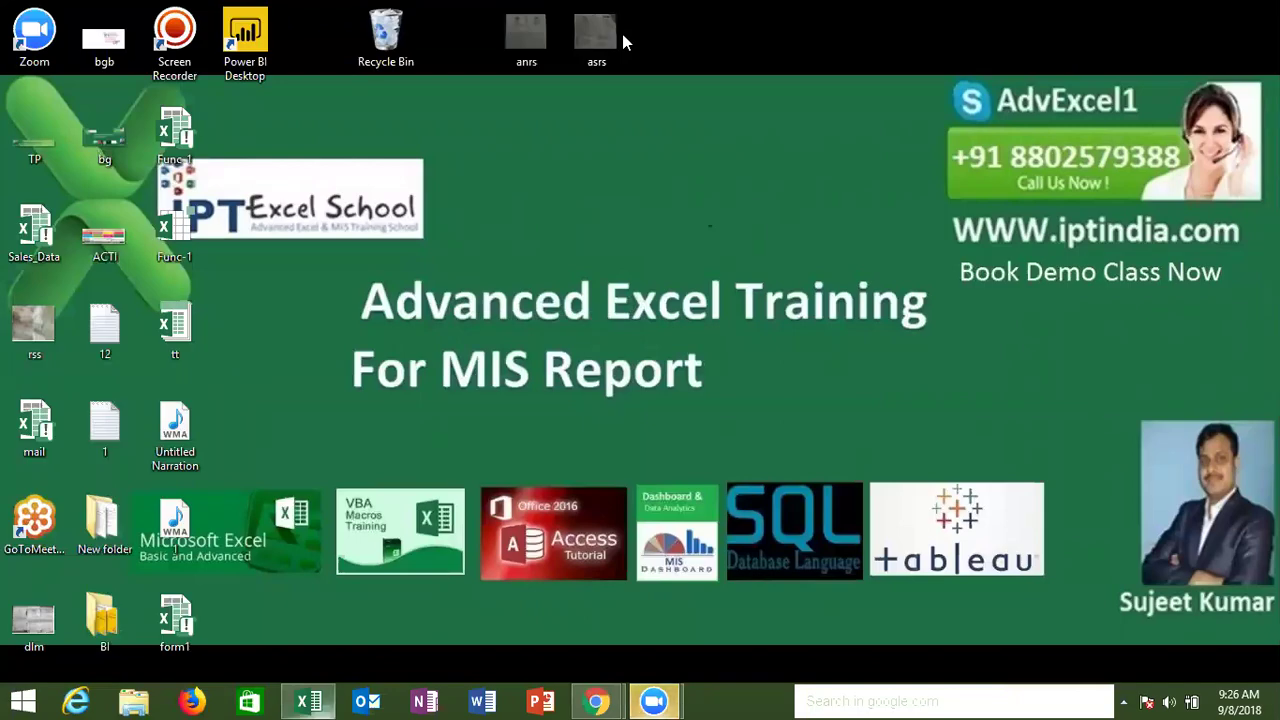
# Bring the blank Book1 workbook back into view and select a cell on its empty Sheet1
pyautogui.hotkey('alt', 'Tab')
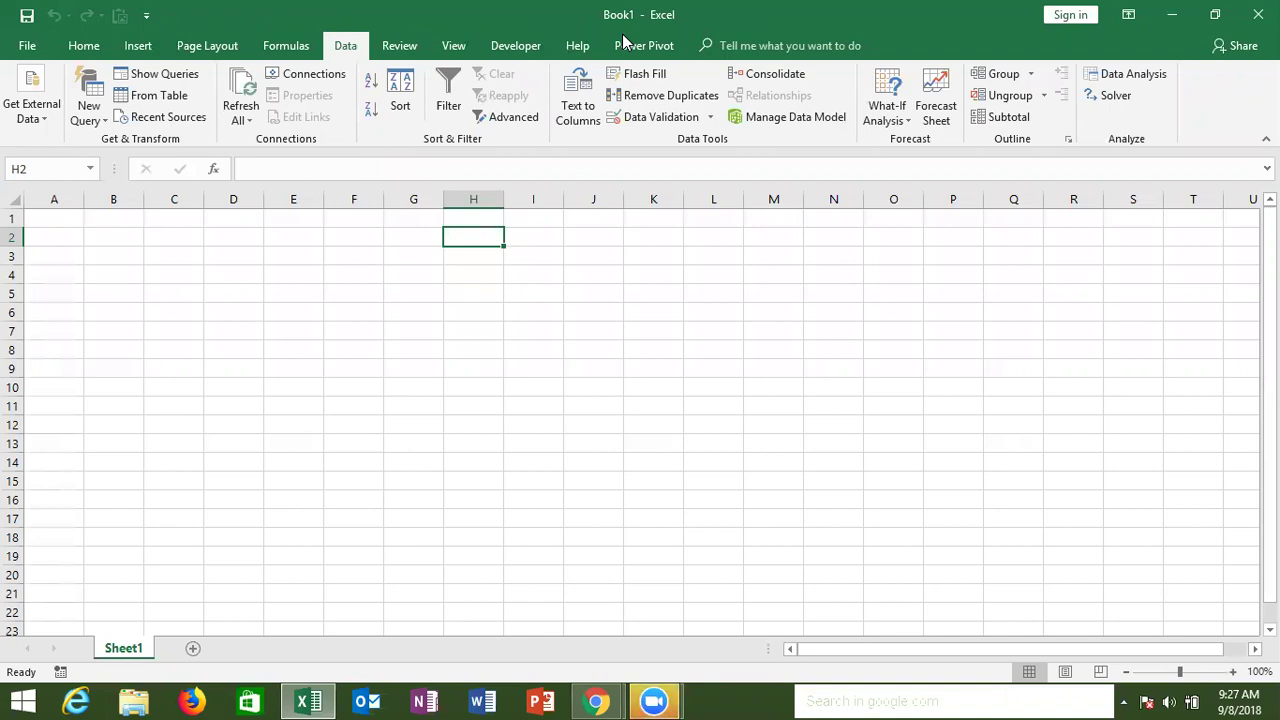
pyautogui.click(186, 254)
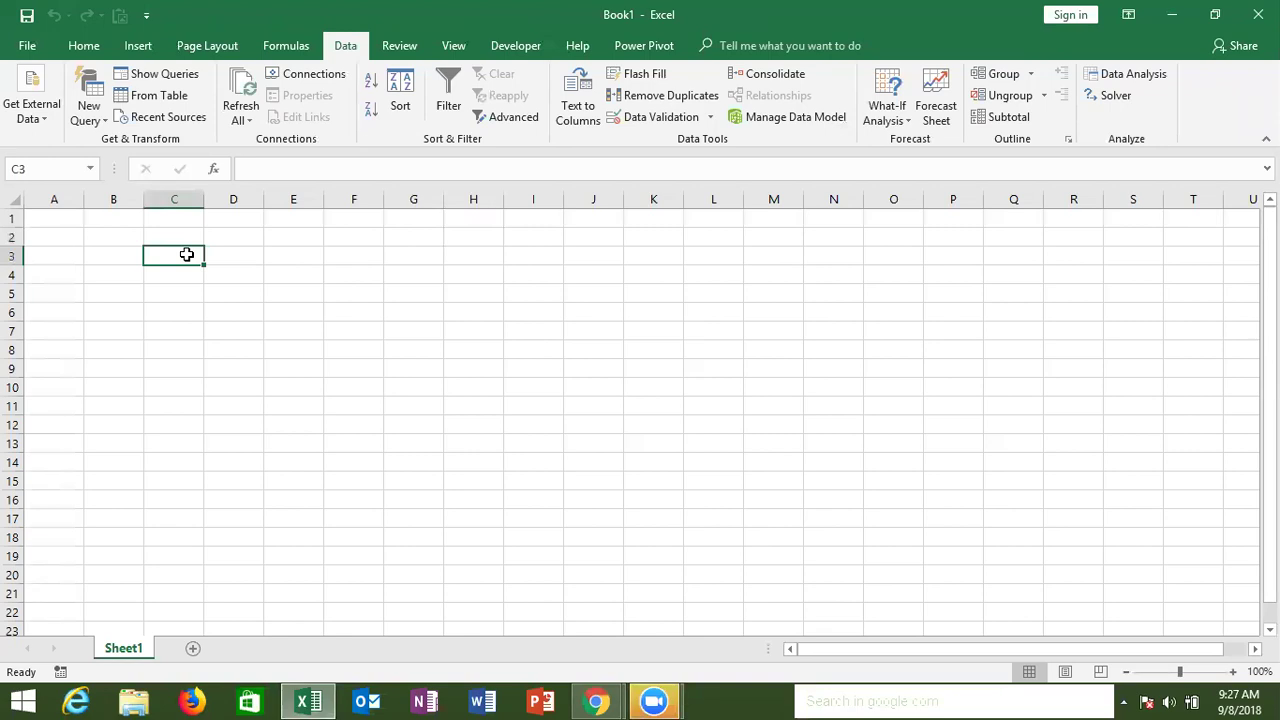
pyautogui.click(138, 46)
pyautogui.click(52, 271)
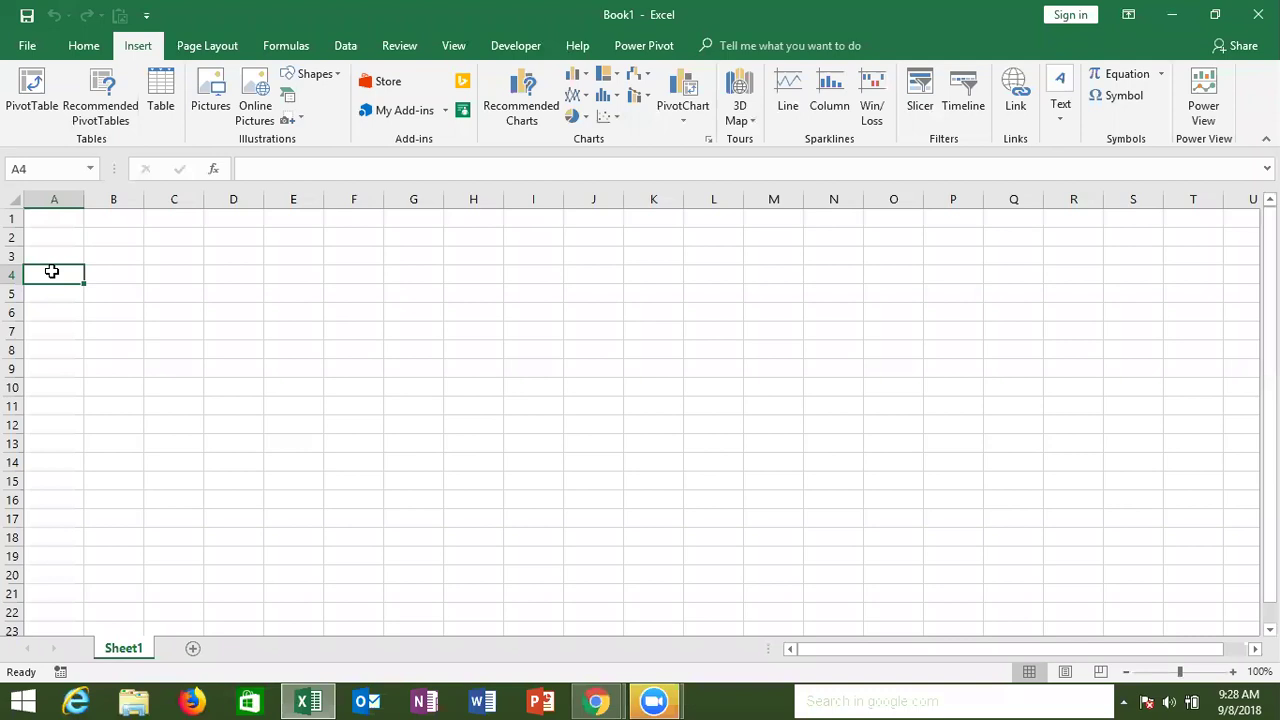
# Label A1 'Month' and A2 'Sales', then fill months Jan through Jul across B1:H1
pyautogui.hotkey('ctrl', 'Home')
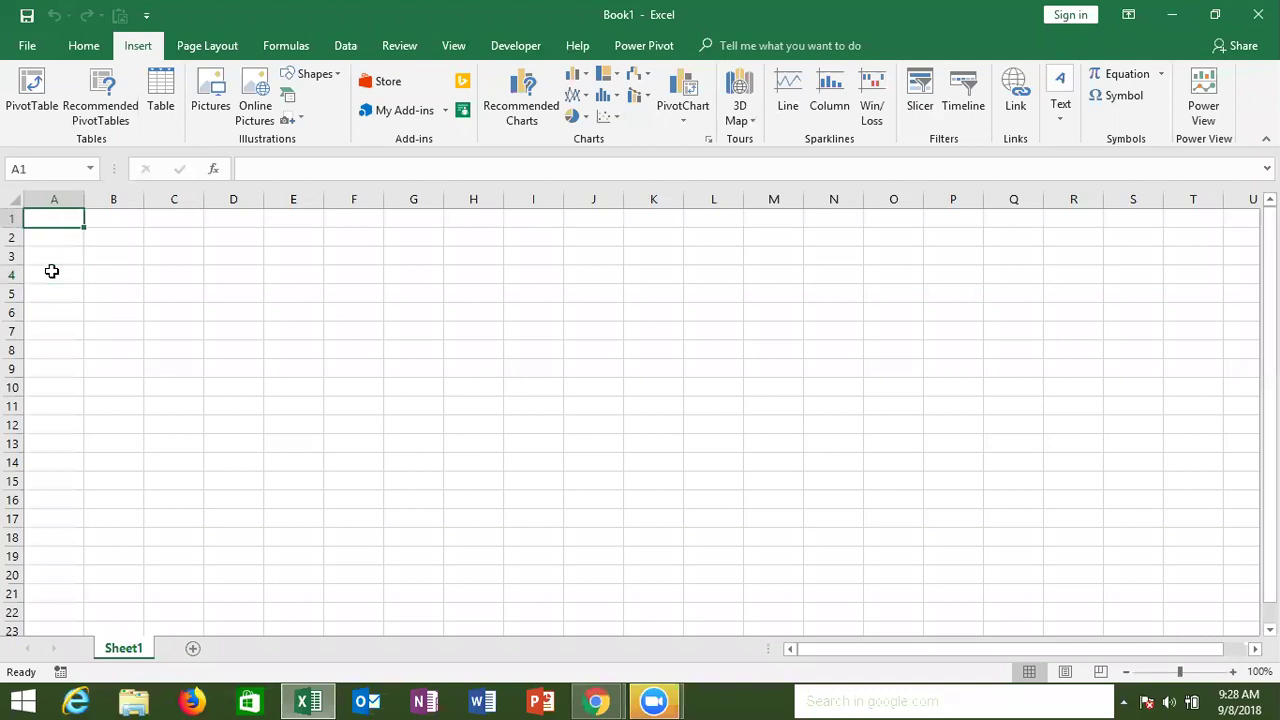
pyautogui.write('Month')
pyautogui.press('Return')
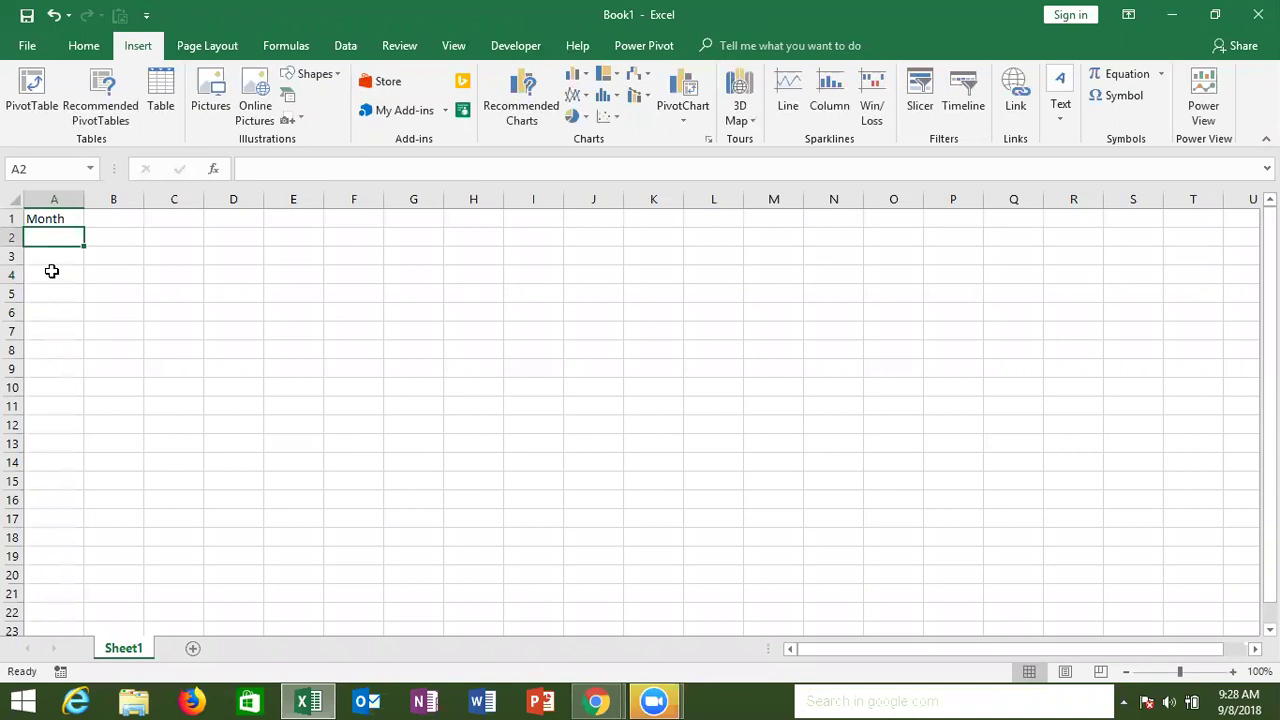
pyautogui.write('Sales')
pyautogui.press('Tab')
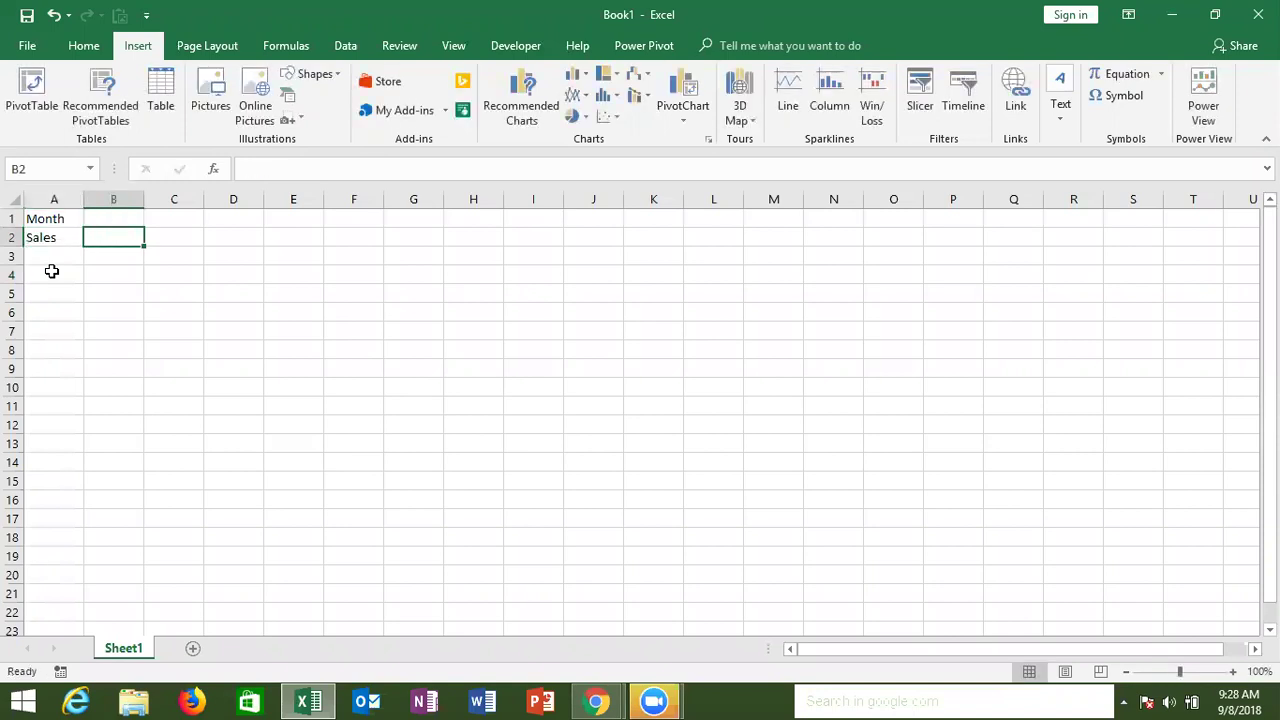
pyautogui.press('Up')
pyautogui.write('Jan')
pyautogui.press('Return')
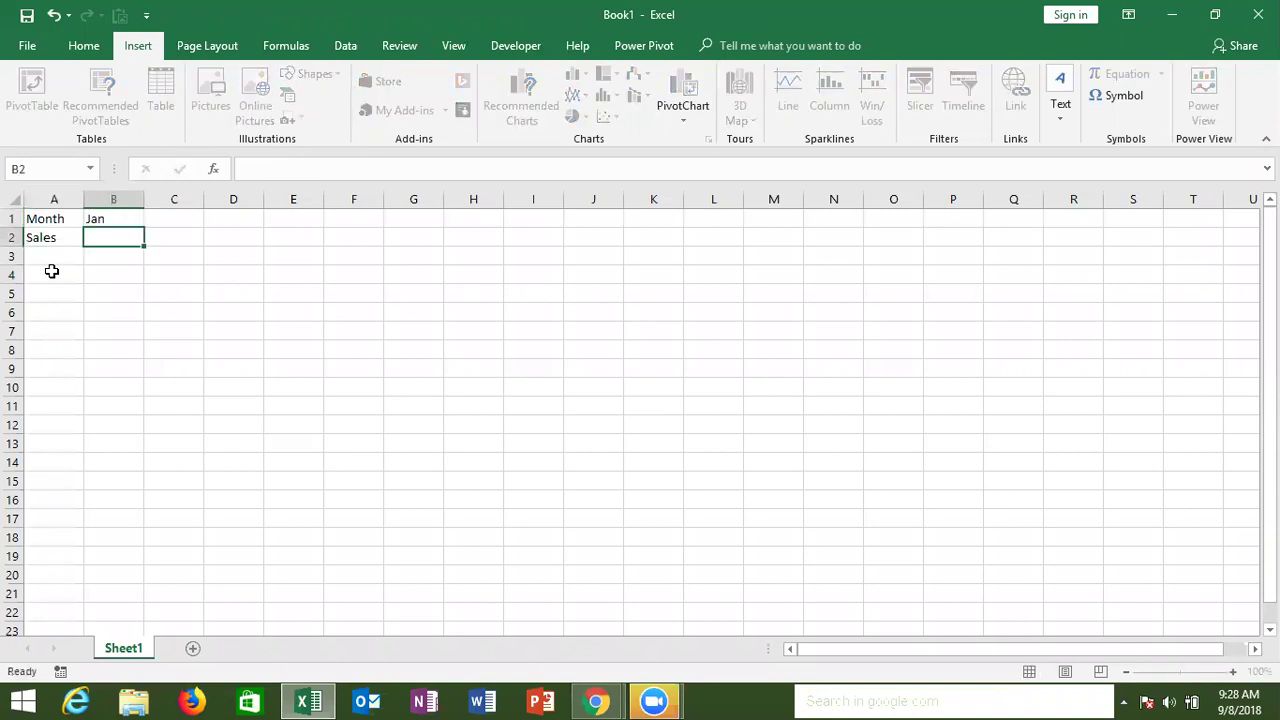
pyautogui.press('Up')
pyautogui.moveTo(140, 226); pyautogui.dragTo(500, 226)
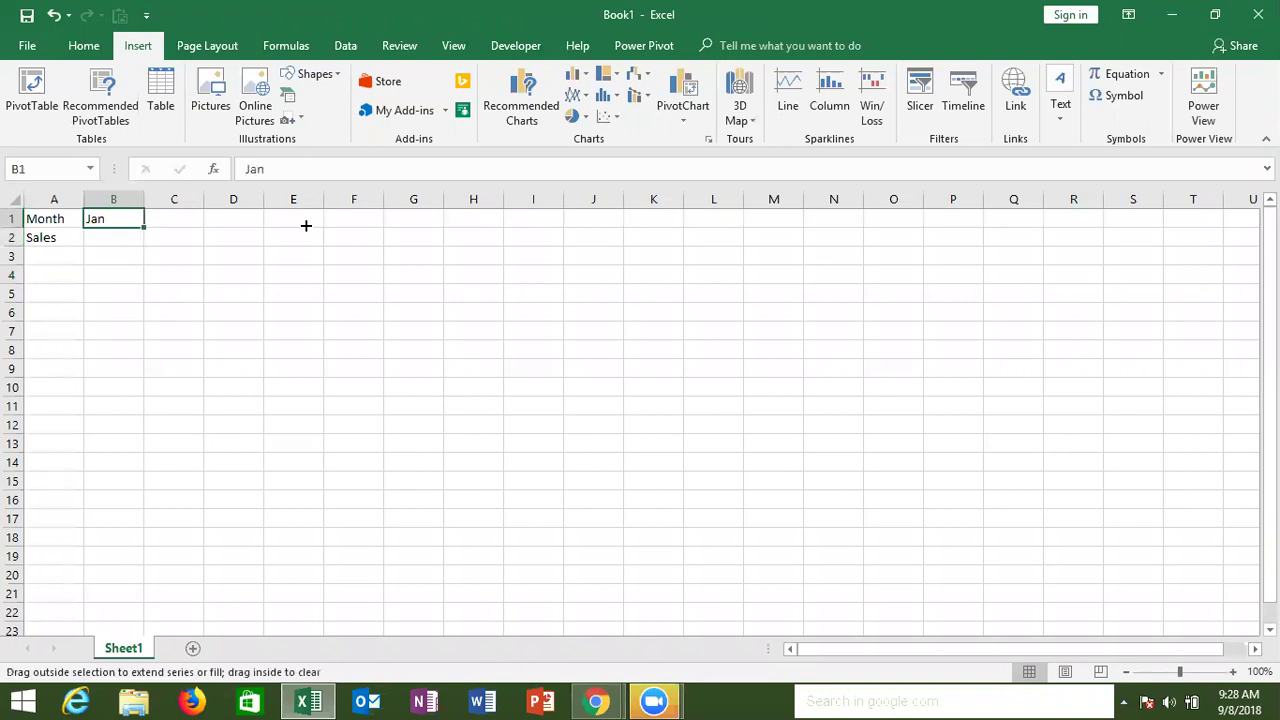
# Enter the Sales figures 78, 98, 82, 65, 95, 85, 69 across B2:H2
pyautogui.click(133, 238)
pyautogui.press('Tab')
pyautogui.write('98')
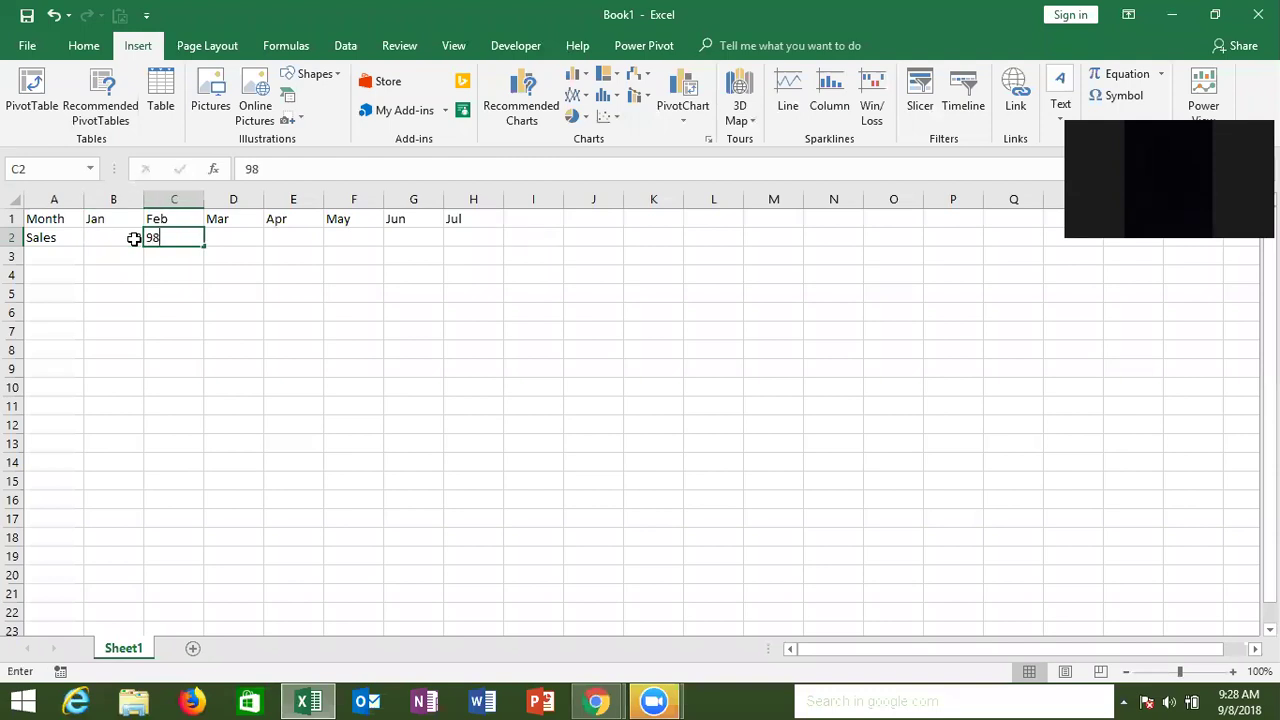
pyautogui.press('Tab')
pyautogui.write('82')
pyautogui.press('Tab')
pyautogui.write('65')
pyautogui.press('Tab')
pyautogui.write('95')
pyautogui.press('Tab')
pyautogui.write('85')
pyautogui.press('Tab')
pyautogui.write('69')
pyautogui.press('Return')
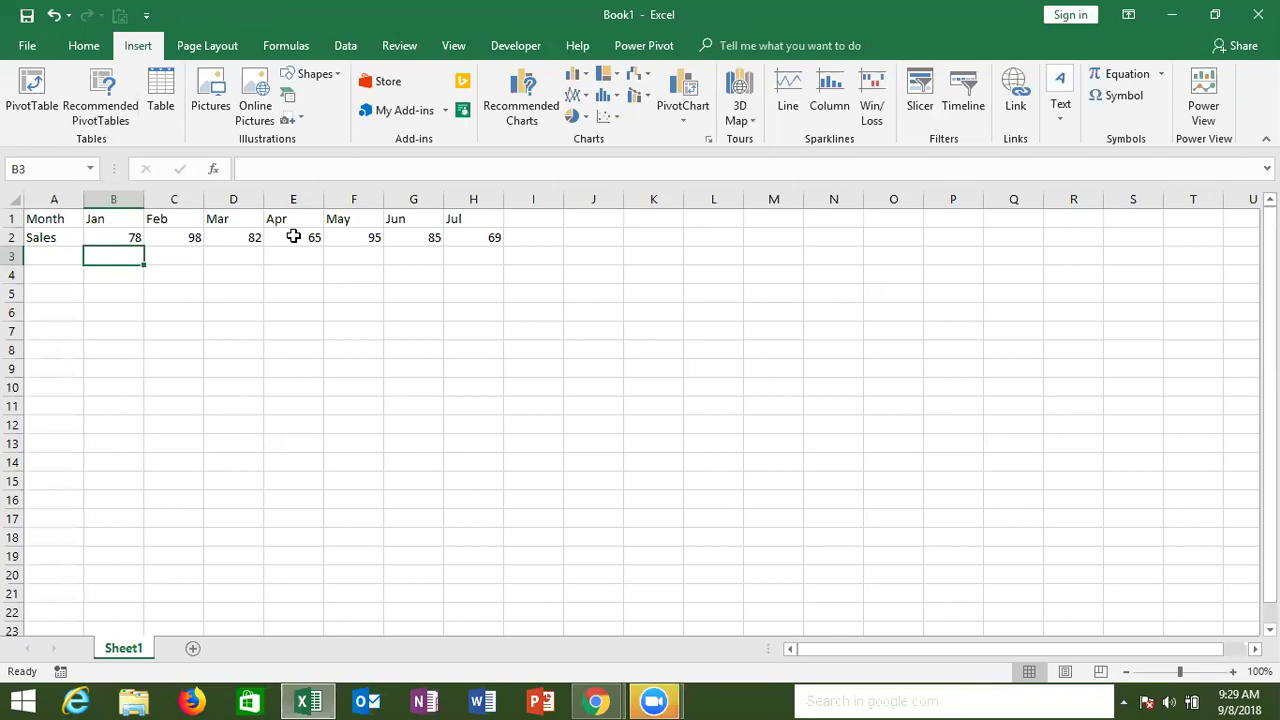
# Put =RANDBETWEEN(10000000,90000000) in B2 and fill it right through H2
pyautogui.press('Up')
pyautogui.write('=r')
pyautogui.press('Down')
pyautogui.press('Down')
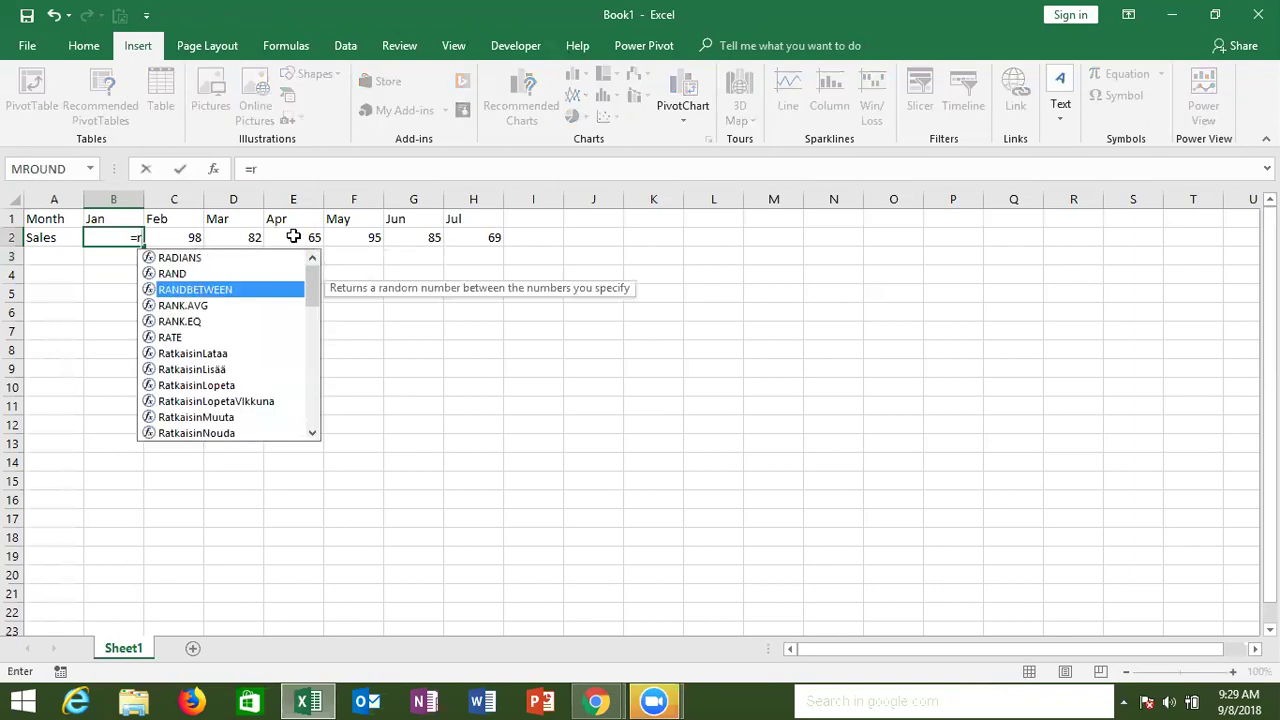
pyautogui.press('Tab')
pyautogui.write('1000000')
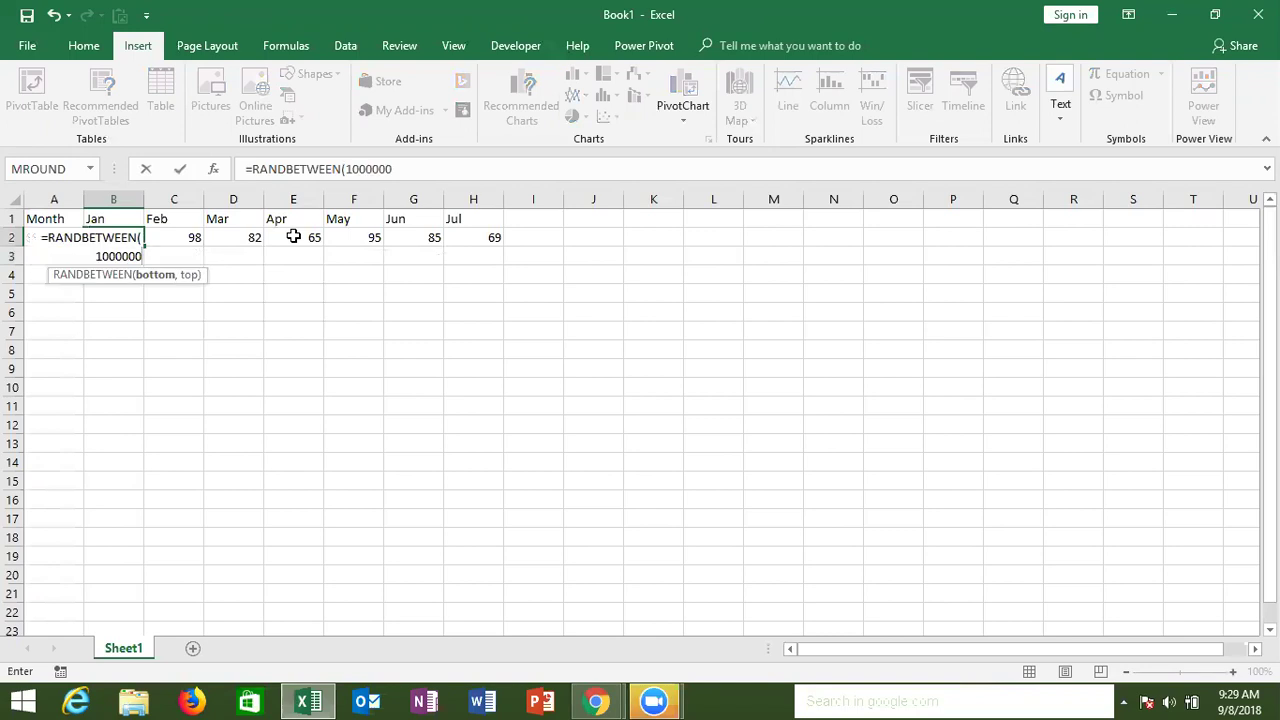
pyautogui.write('0,90000000')
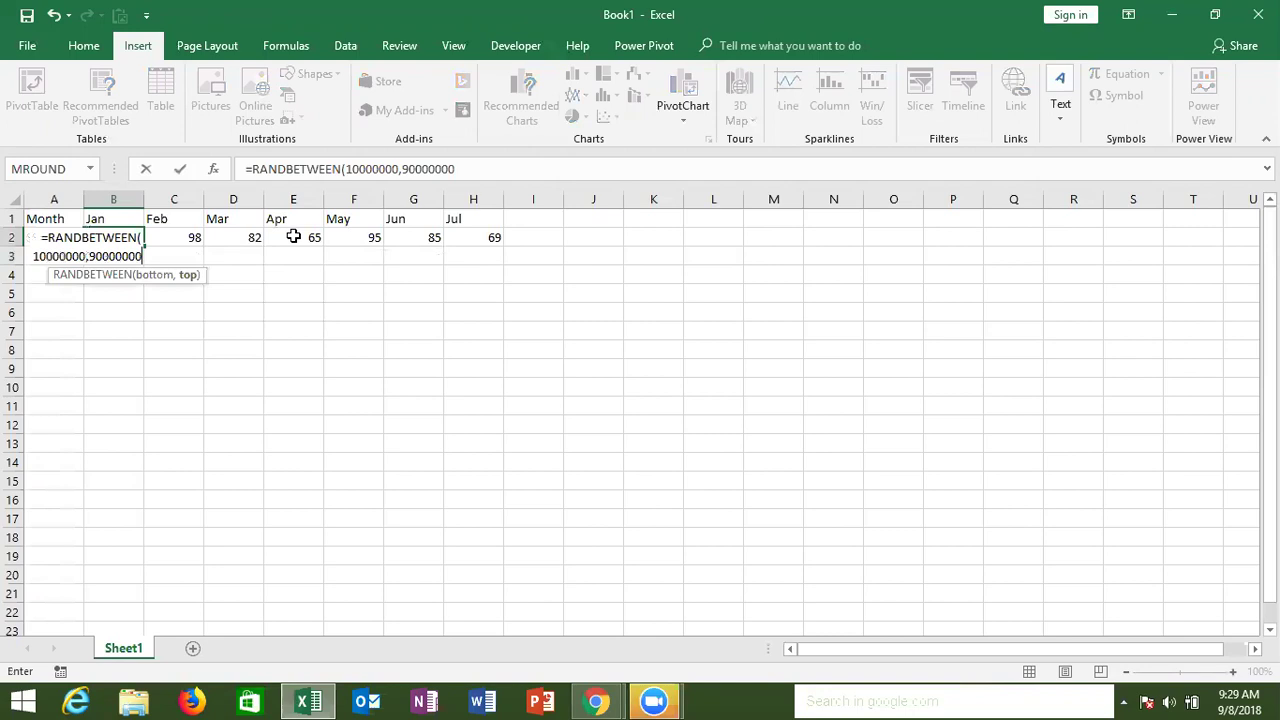
pyautogui.press('Return')
pyautogui.press('Up')
pyautogui.hotkey('shift', 'Right')
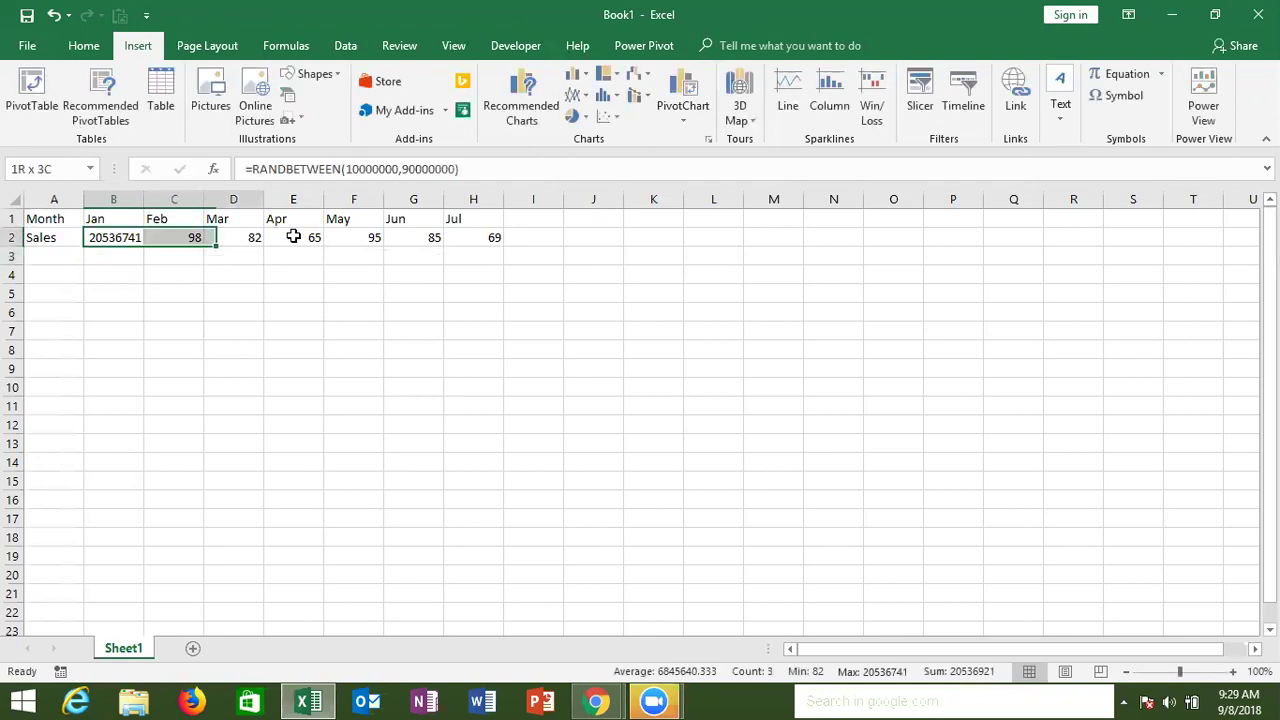
pyautogui.hotkey('shift', 'Right')
pyautogui.hotkey('shift', 'Right')
pyautogui.hotkey('shift', 'Right')
pyautogui.hotkey('shift', 'Right')
pyautogui.hotkey('shift', 'Right')
pyautogui.hotkey('ctrl', 'r')
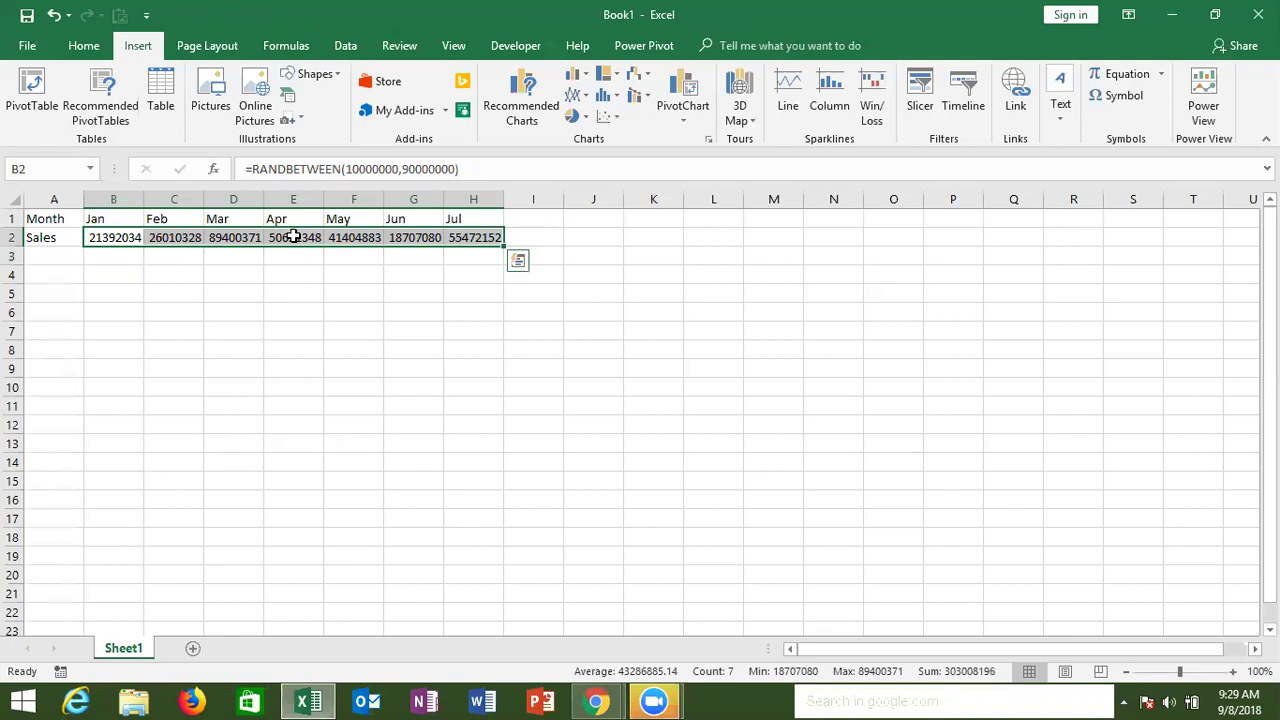
pyautogui.click(244, 271)
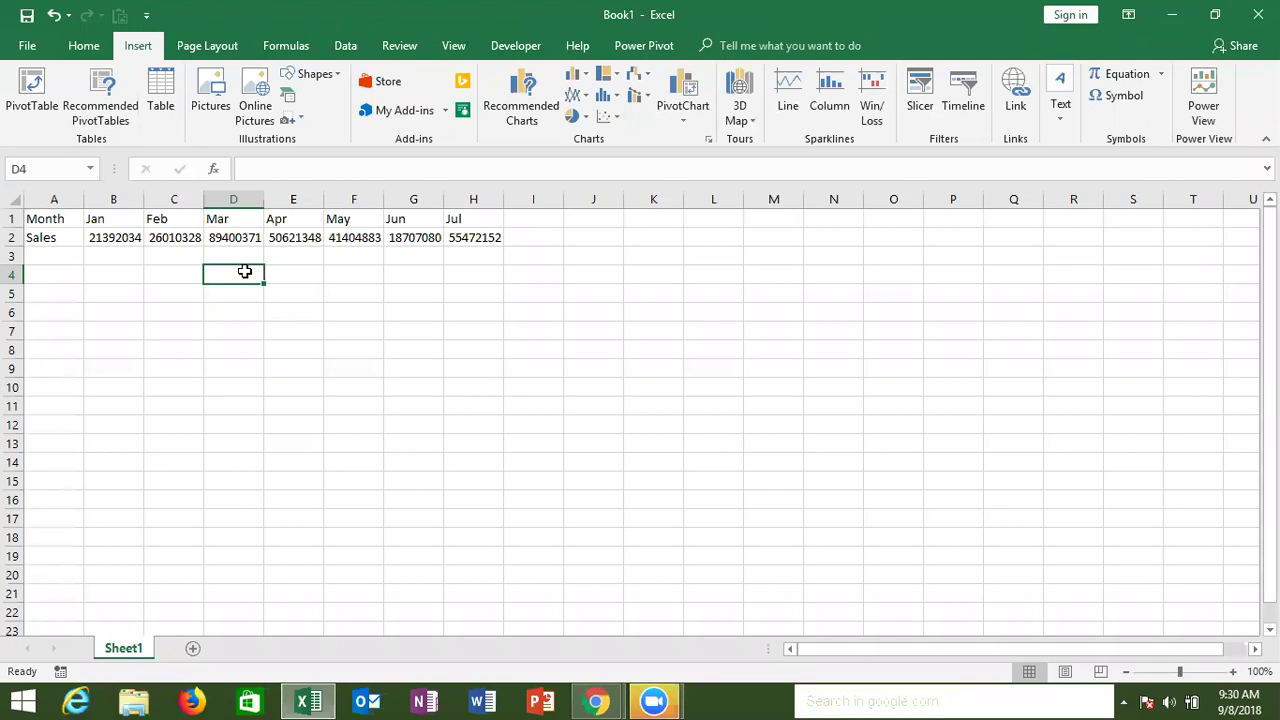
# Insert a clustered column chart of the Month and Sales data in A1:H2
pyautogui.press('Up')
pyautogui.press('Up')
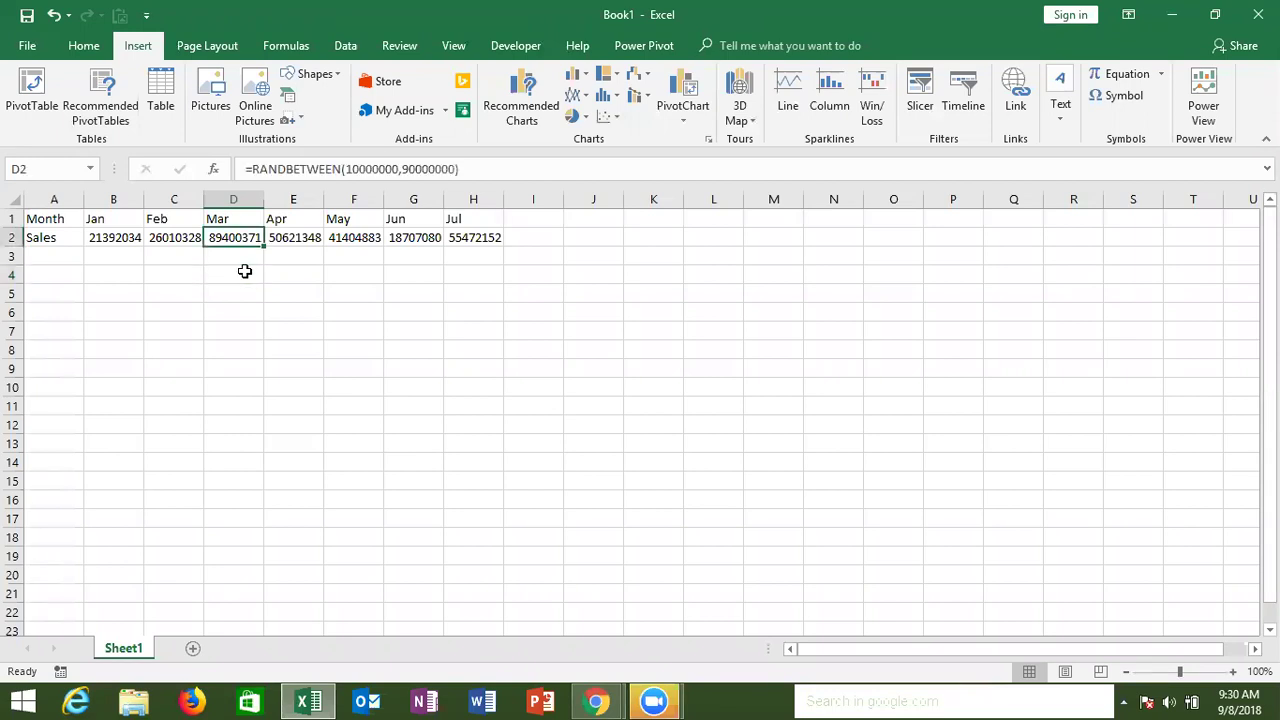
pyautogui.hotkey('ctrl', 'Home')
pyautogui.hotkey('ctrl', 'shift', 'Right')
pyautogui.hotkey('ctrl', 'shift', 'Down')
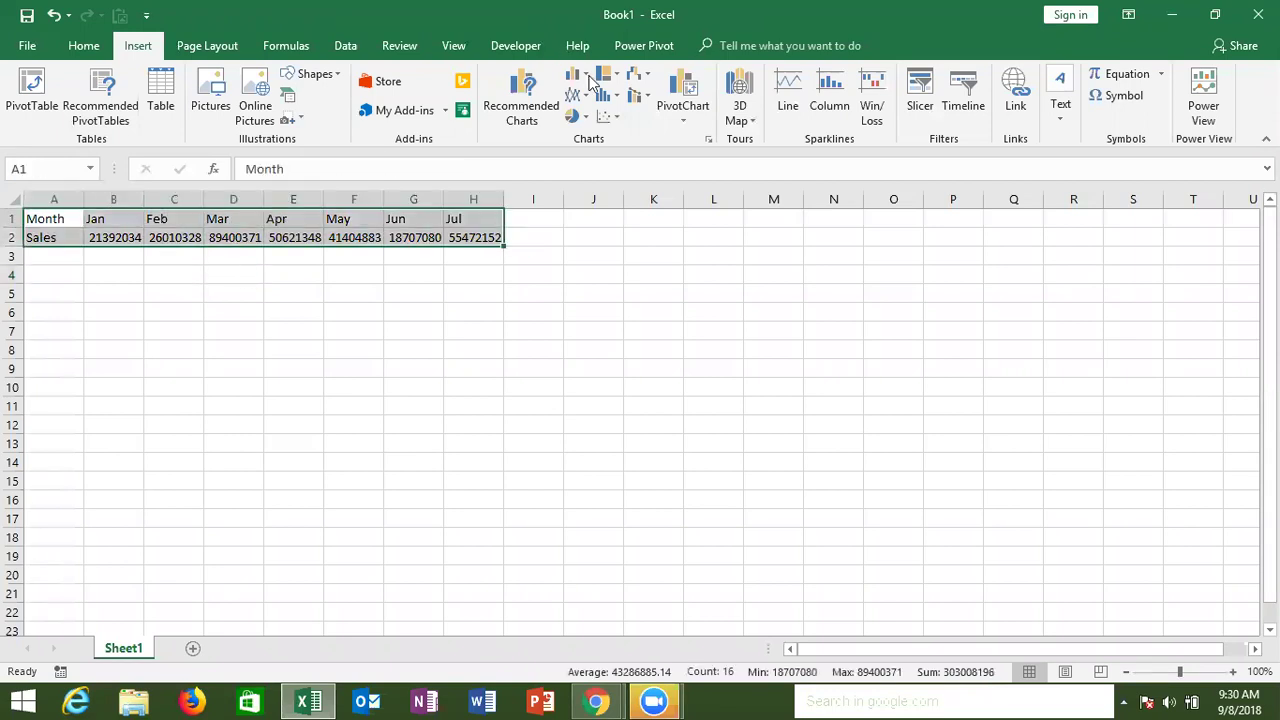
pyautogui.hotkey('alt', 'n')
pyautogui.press('c')
pyautogui.press('1')
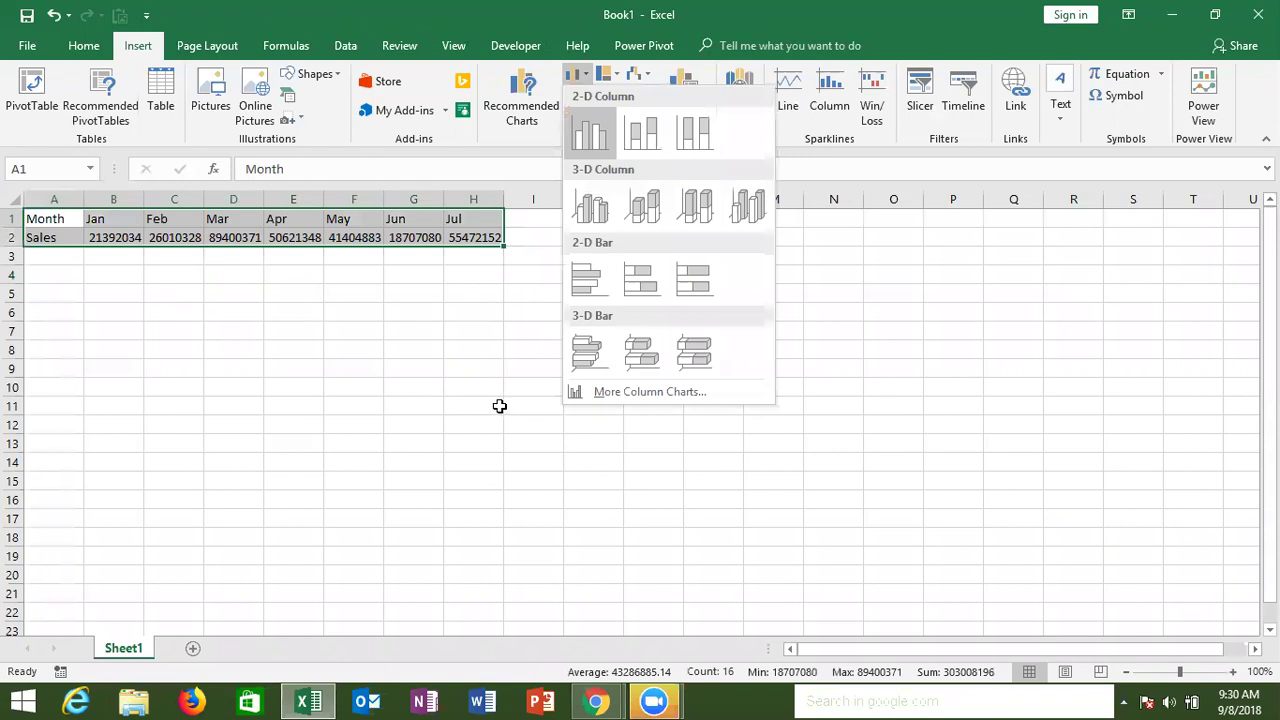
pyautogui.press('Return')
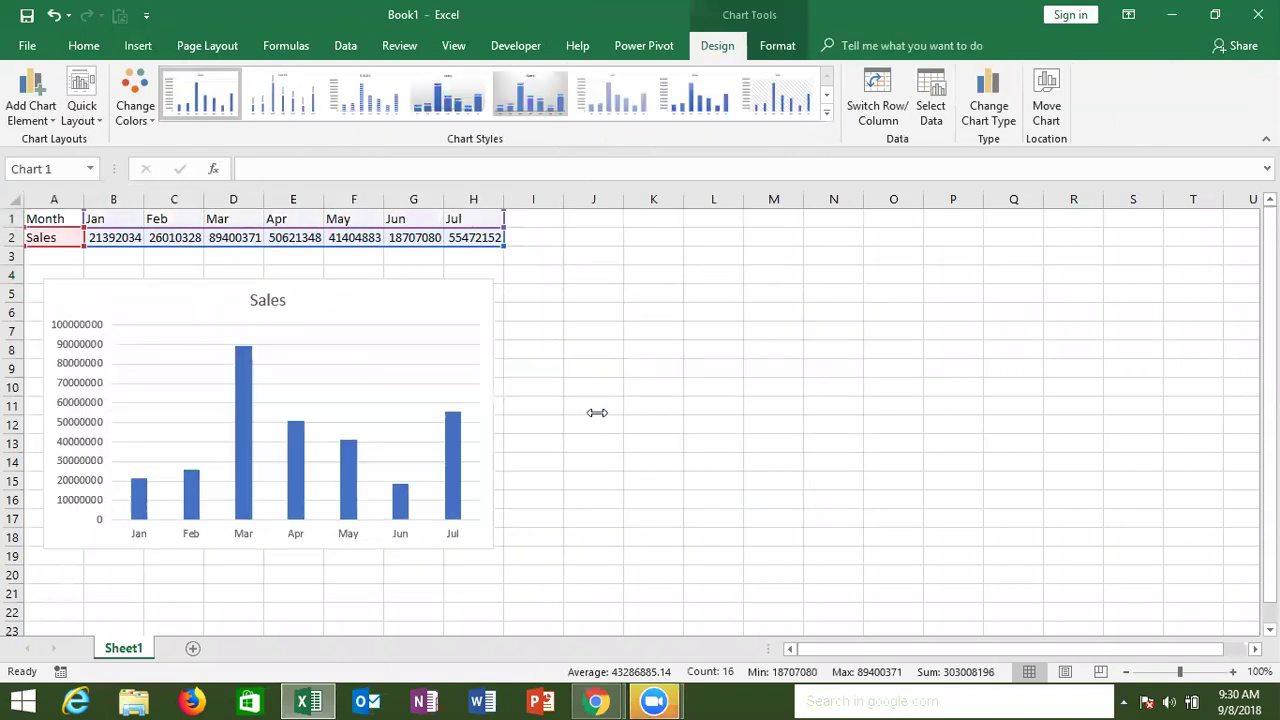
# Widen the Sales chart by dragging its right edge, then reselect it
pyautogui.moveTo(493, 414); pyautogui.dragTo(597, 413)
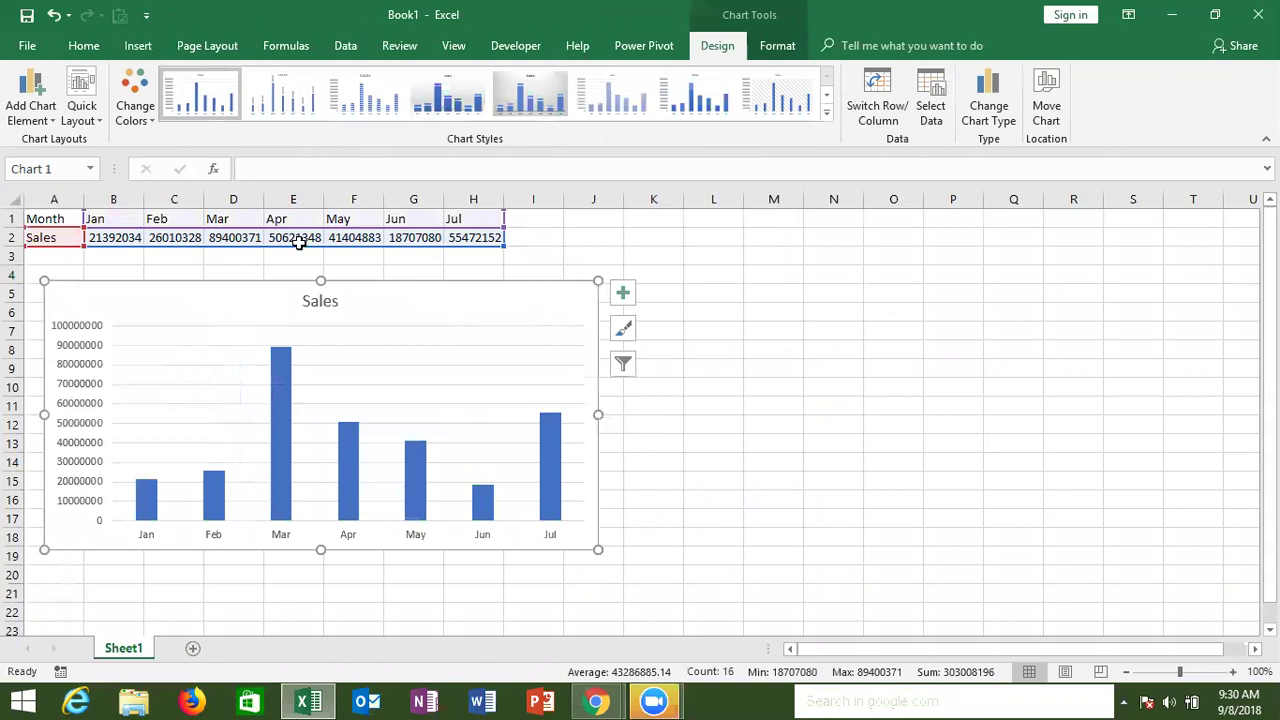
pyautogui.press('Escape')
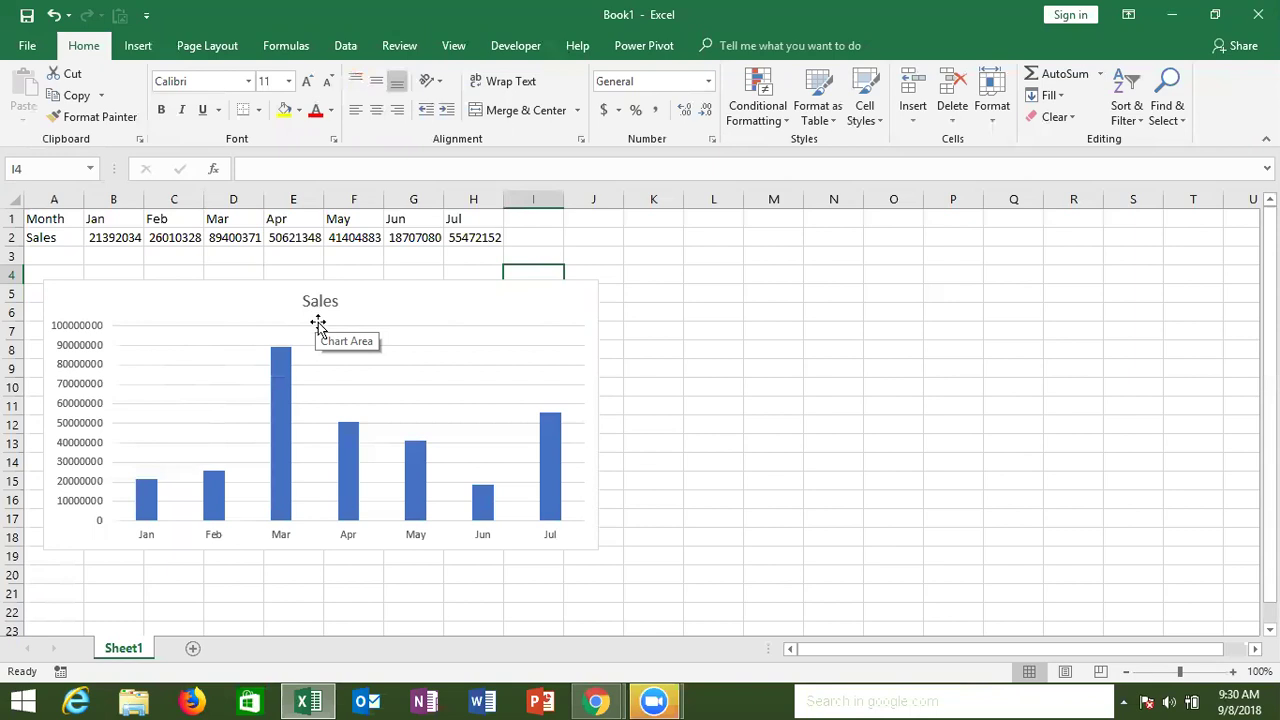
pyautogui.click(295, 325)
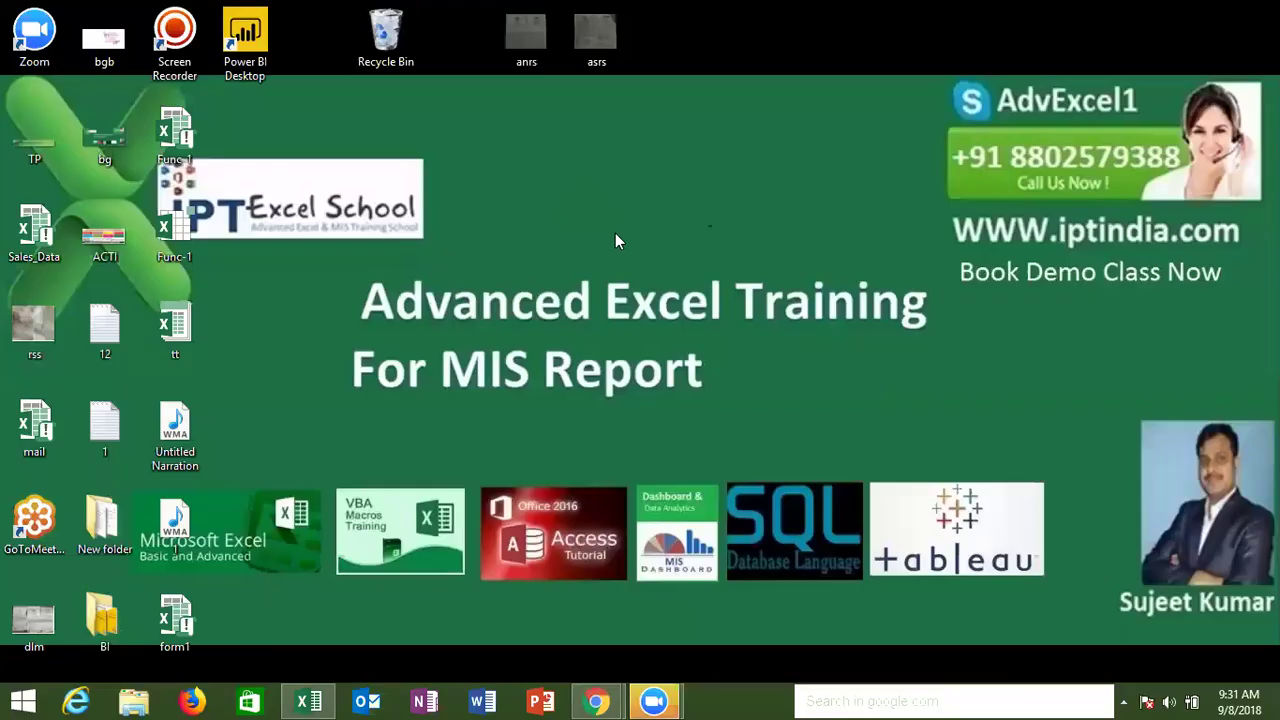
# Refresh the desktop twice from its right-click menu
pyautogui.rightClick(617, 242)
pyautogui.click(617, 240)
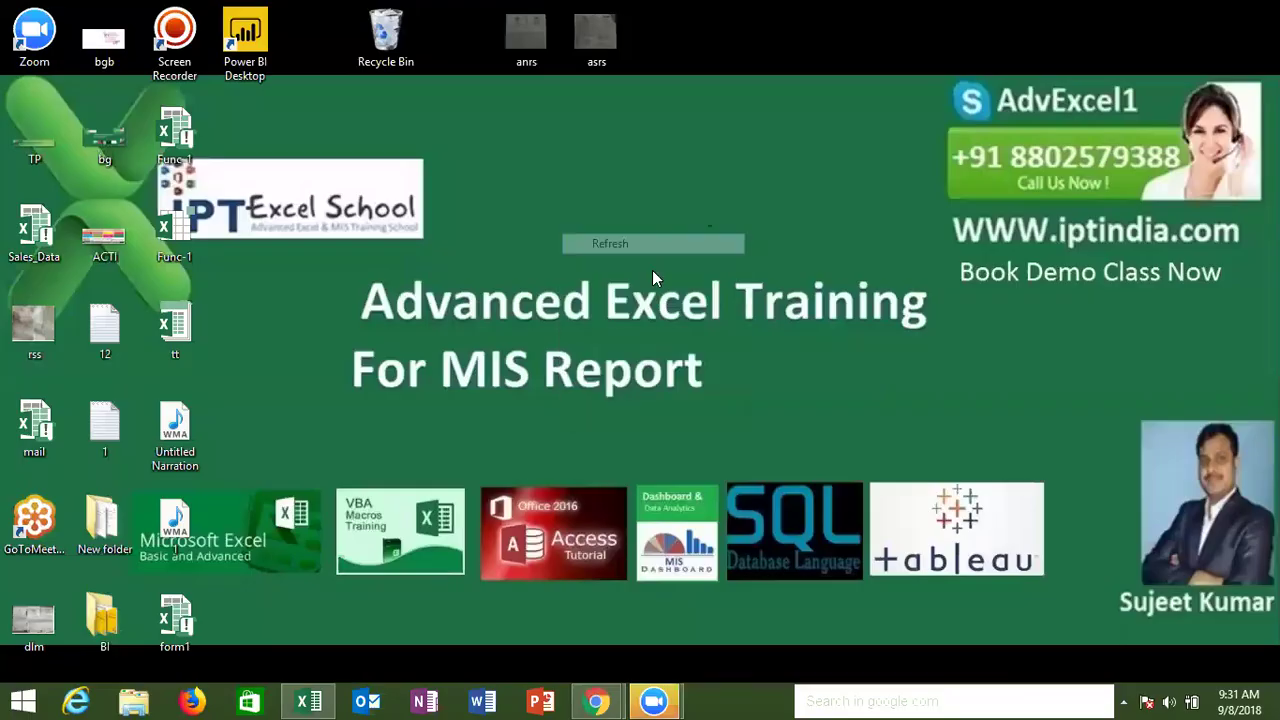
pyautogui.rightClick(616, 244)
pyautogui.click(658, 291)
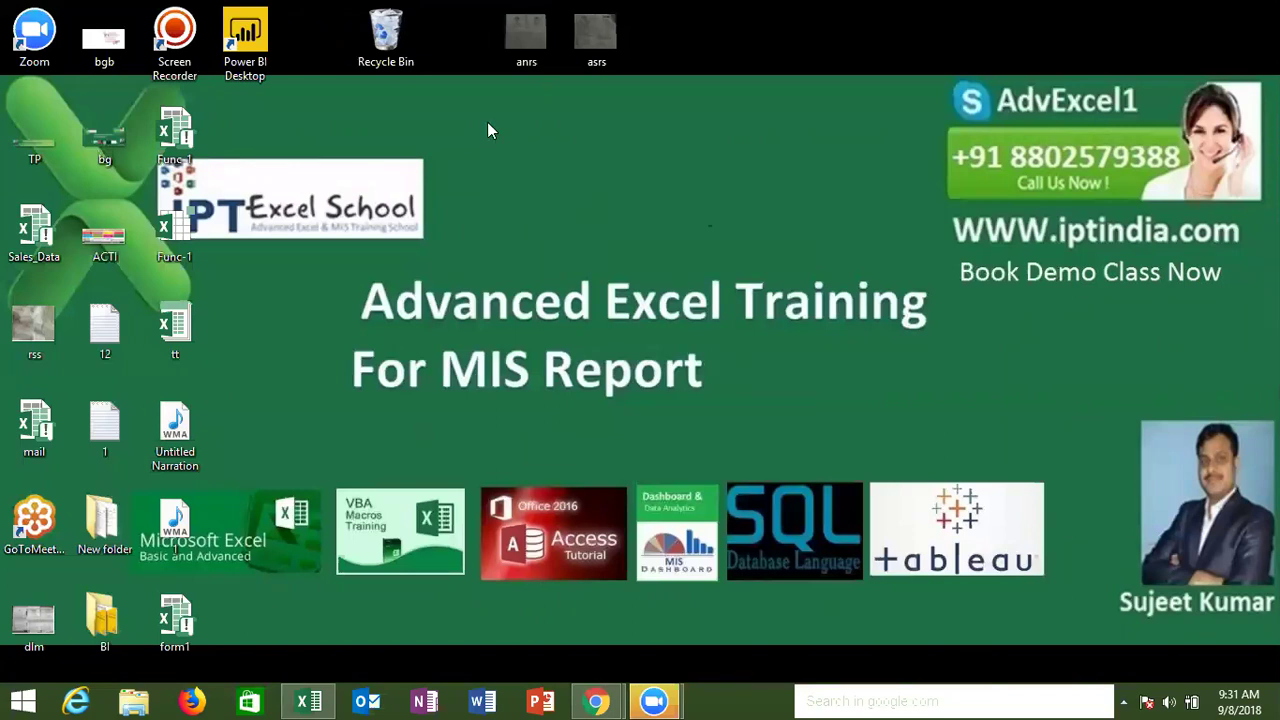
# Return to the Excel workbook and add a new blank worksheet, Sheet2
pyautogui.hotkey('alt', 'Tab')
pyautogui.click(271, 590)
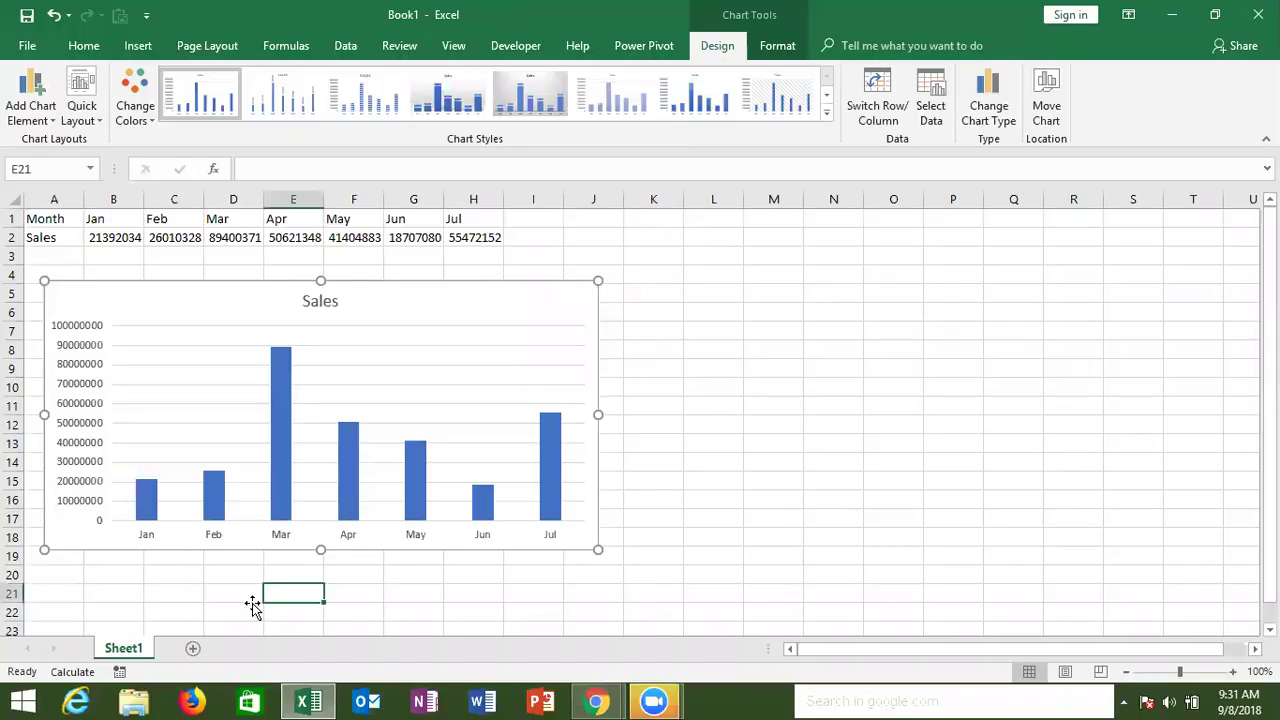
pyautogui.click(192, 649)
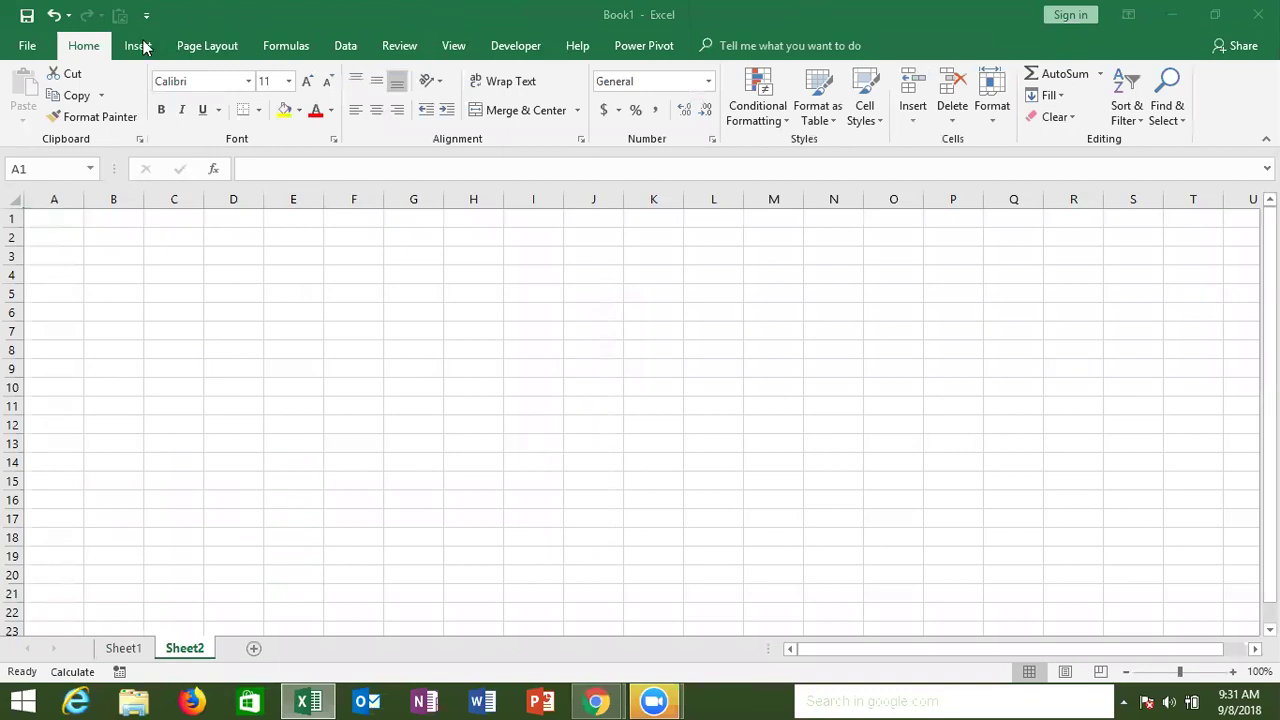
pyautogui.click(142, 46)
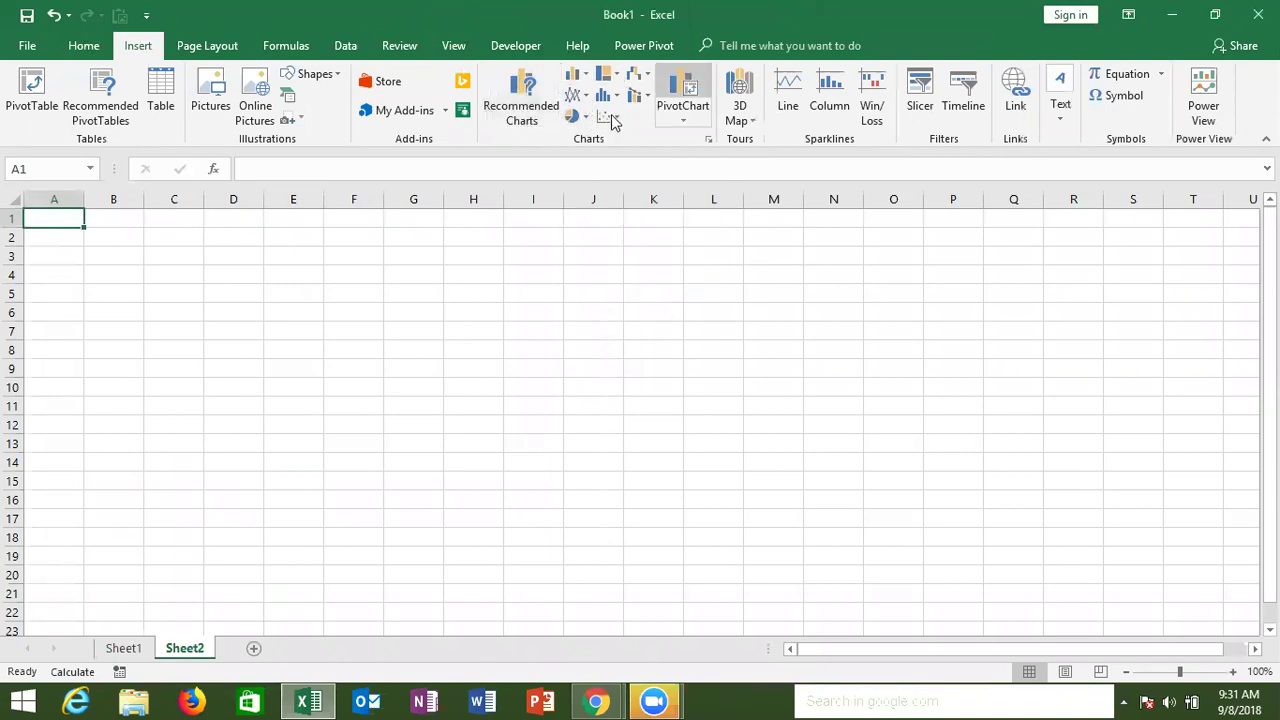
# Copy A1:H2 from Sheet1 and paste it into A1 of Sheet2
pyautogui.click(132, 648)
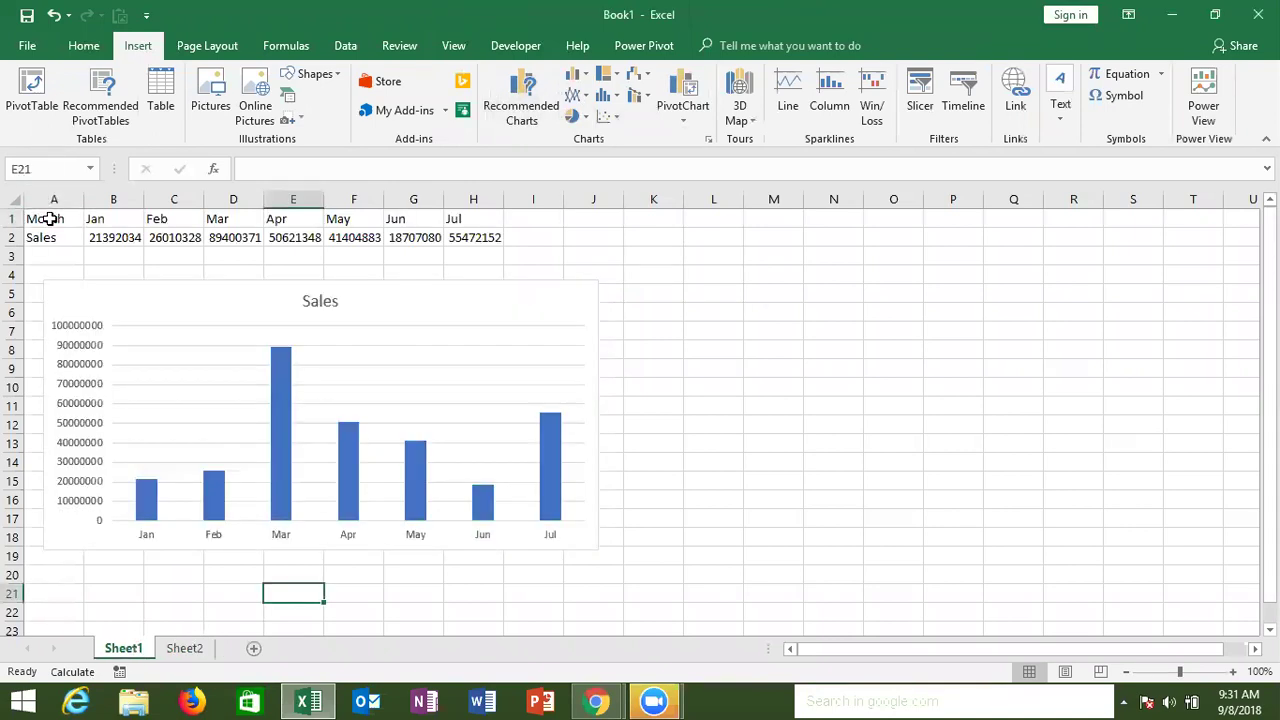
pyautogui.moveTo(45, 218); pyautogui.dragTo(470, 237)
pyautogui.hotkey('ctrl', 'c')
pyautogui.click(185, 648)
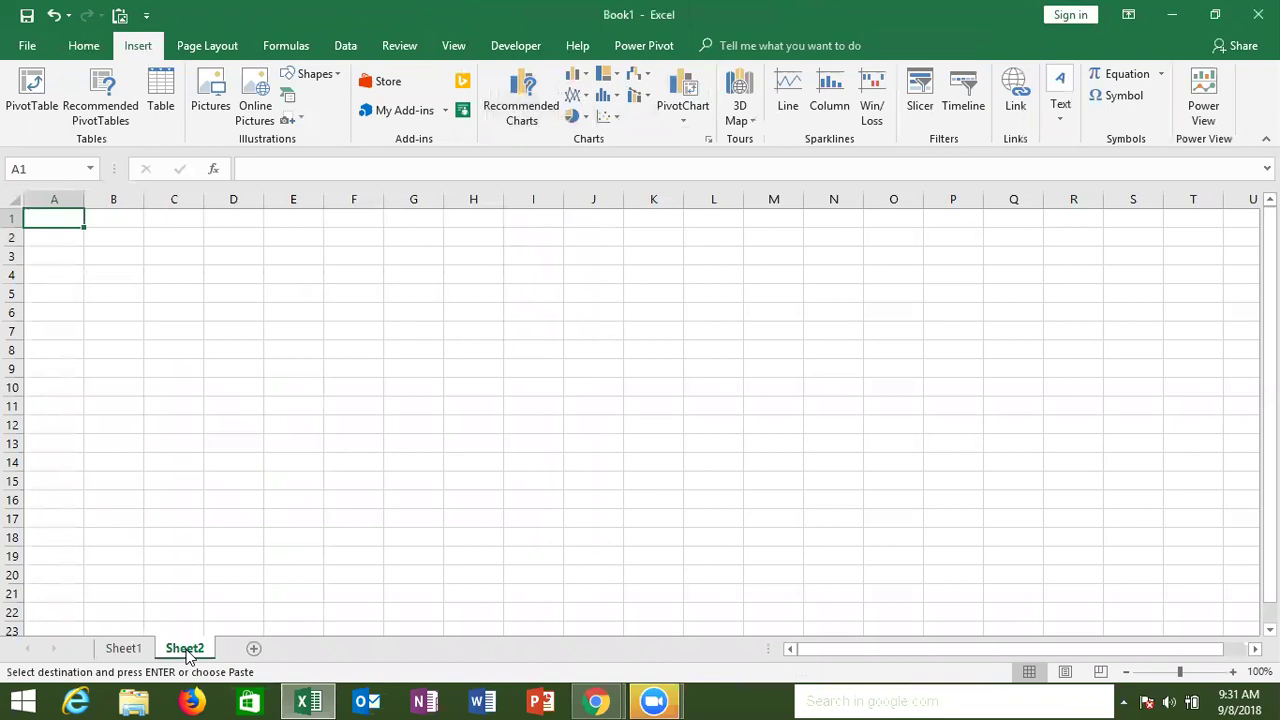
pyautogui.hotkey('ctrl', 'v')
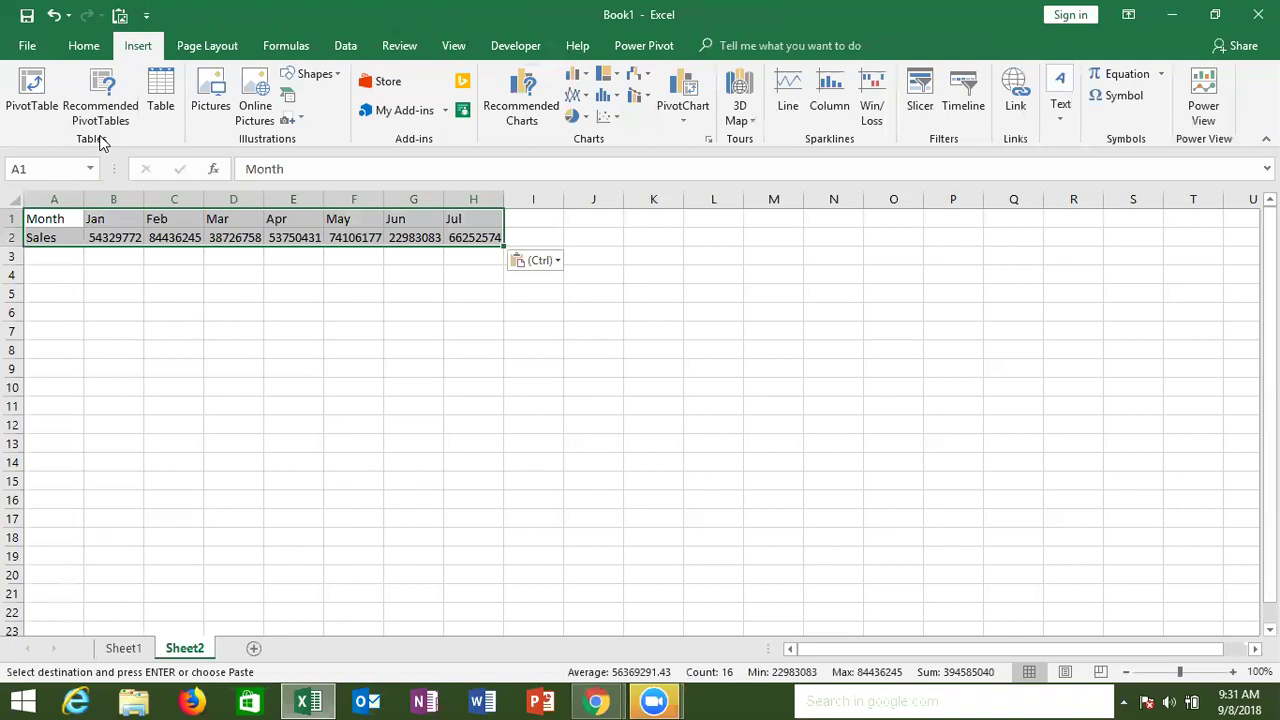
pyautogui.click(509, 116)
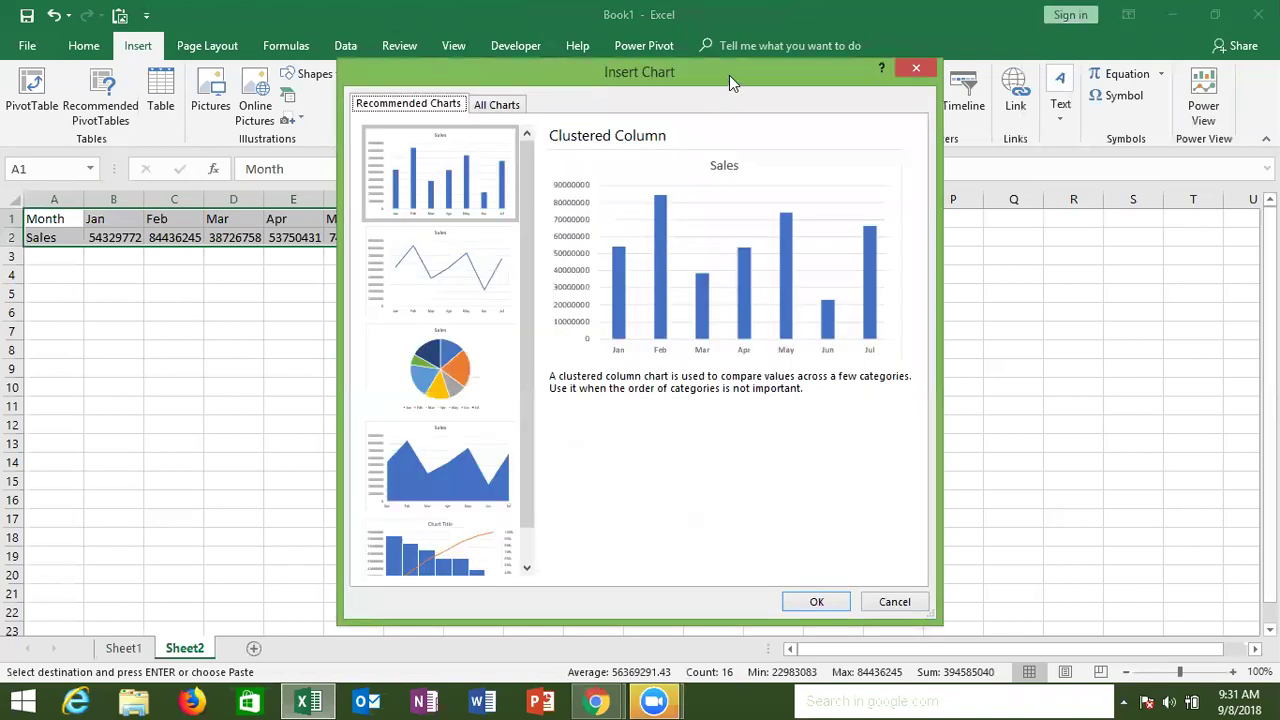
pyautogui.moveTo(731, 84); pyautogui.dragTo(935, 94)
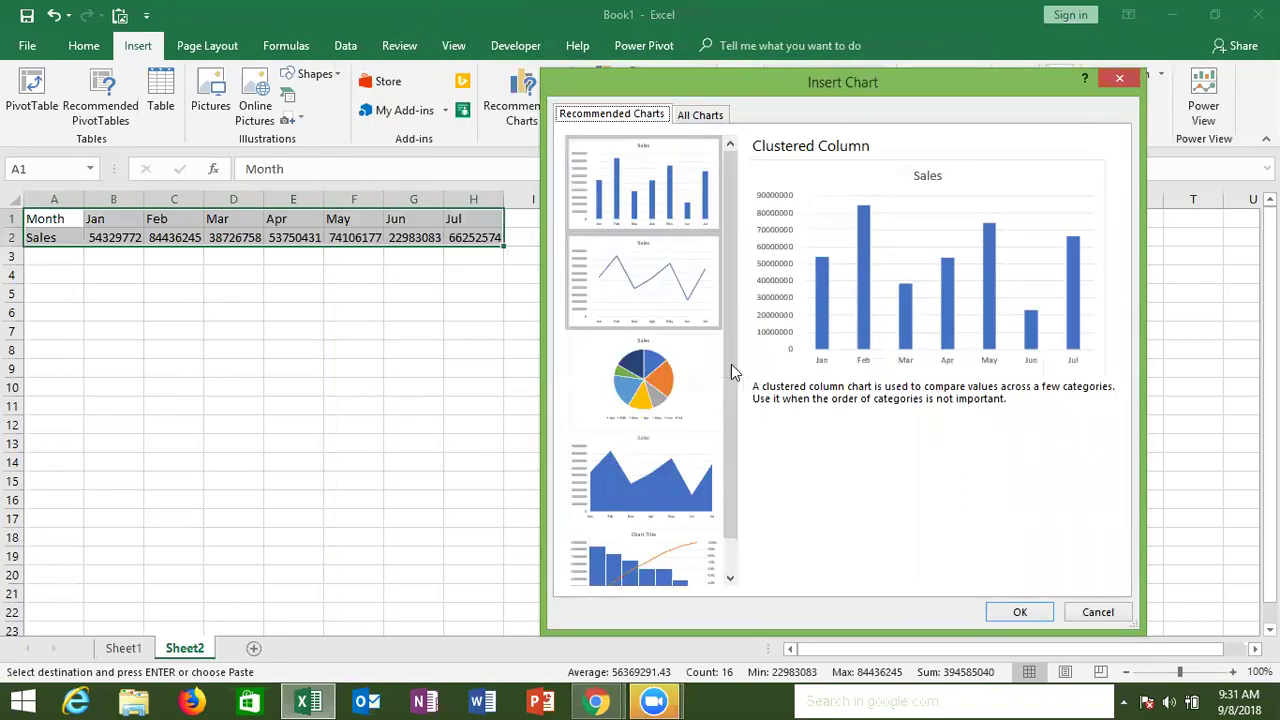
pyautogui.scroll(-2, 731, 364)
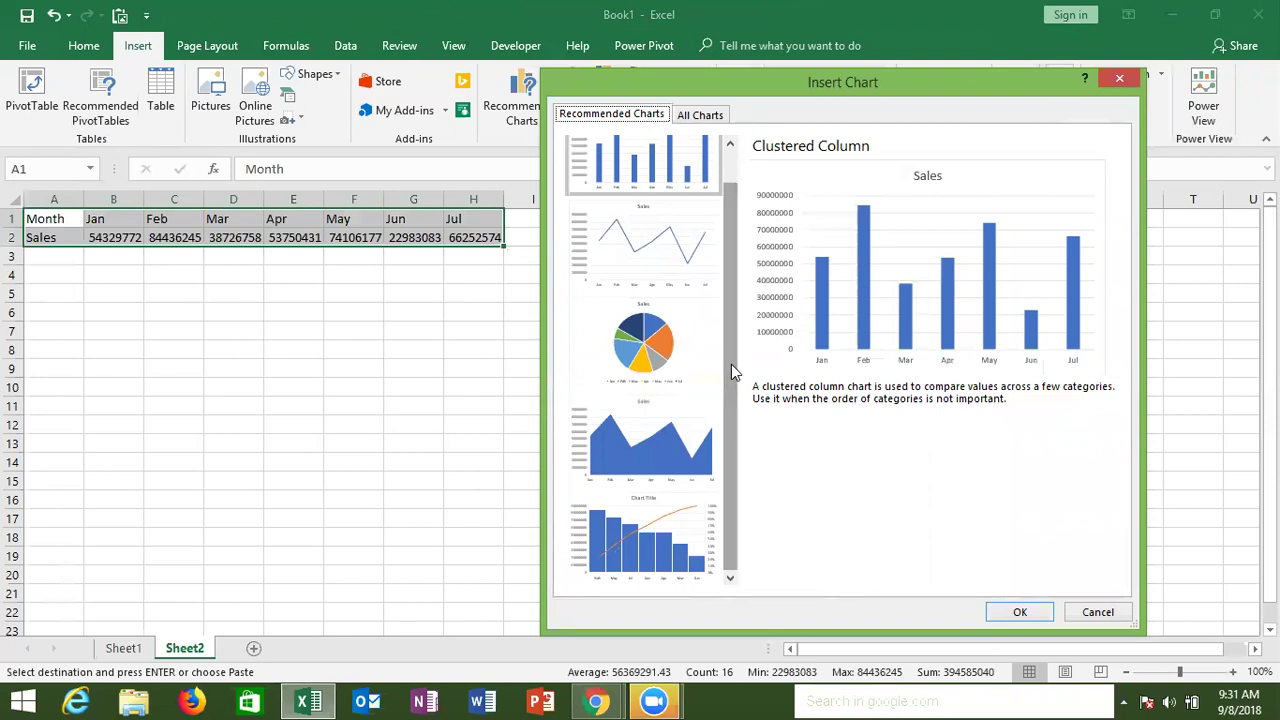
pyautogui.click(637, 563)
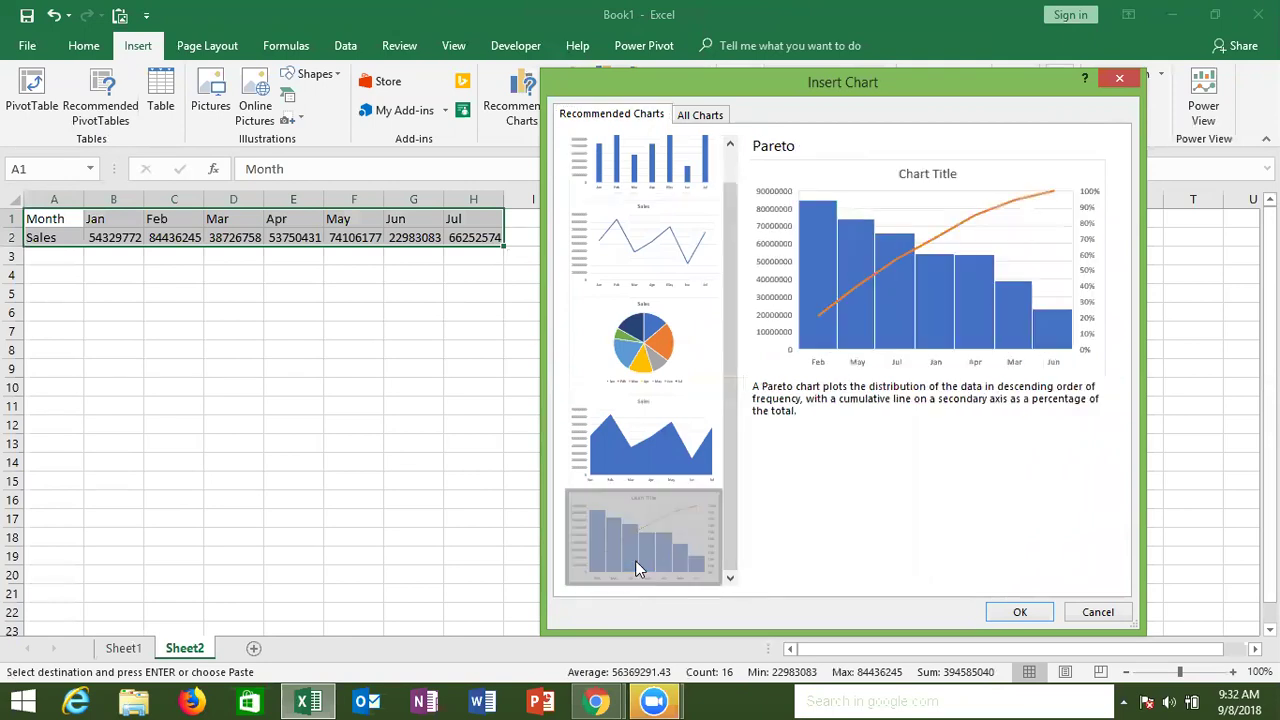
pyautogui.click(1021, 612)
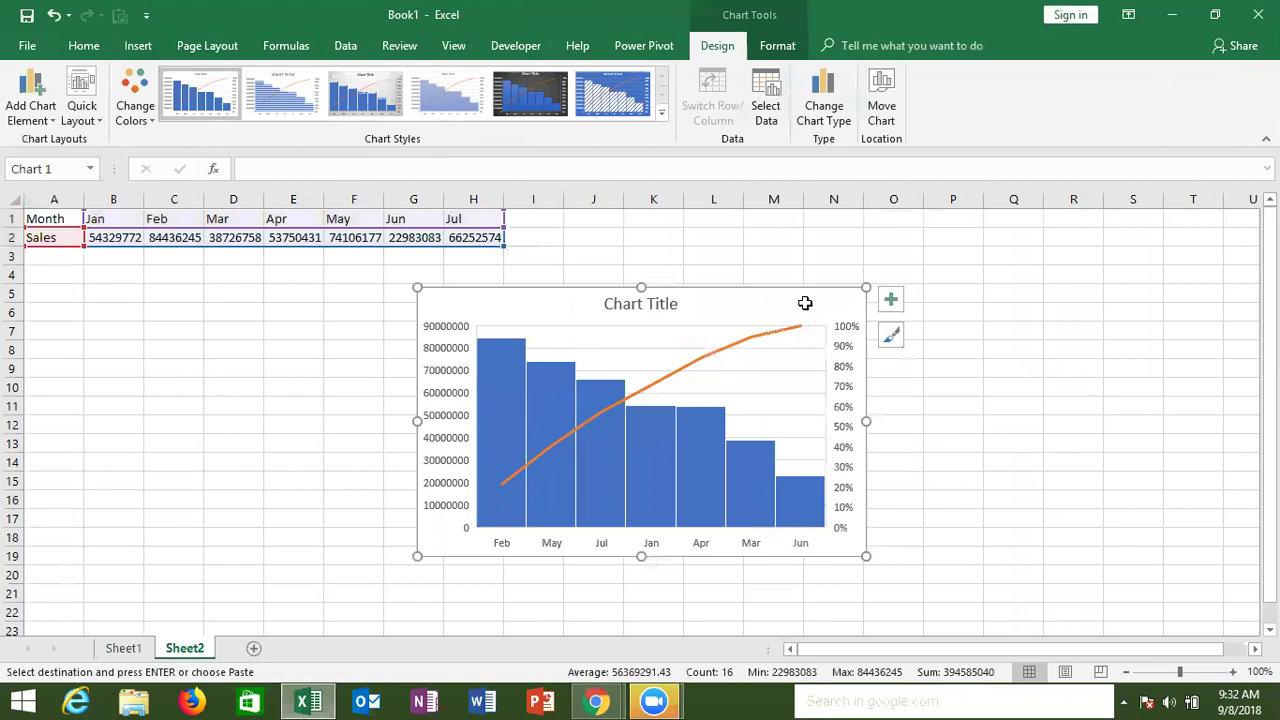
pyautogui.press('Delete')
pyautogui.click(148, 47)
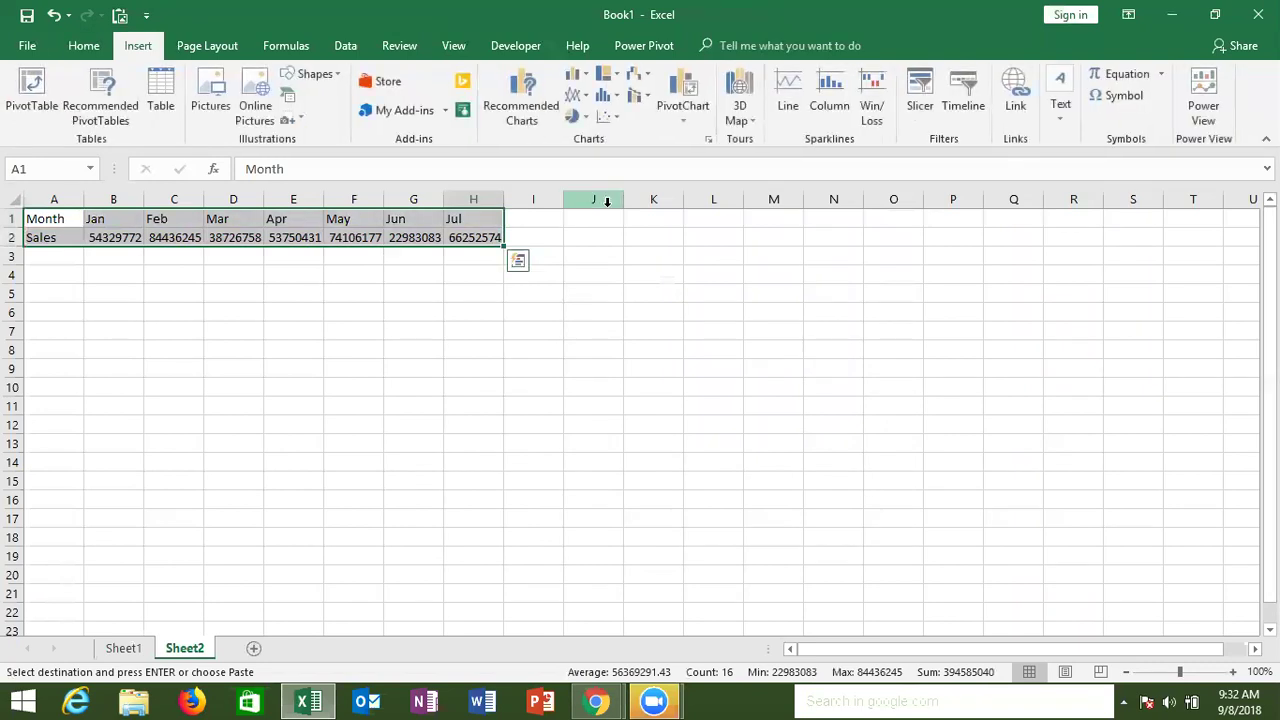
pyautogui.click(578, 74)
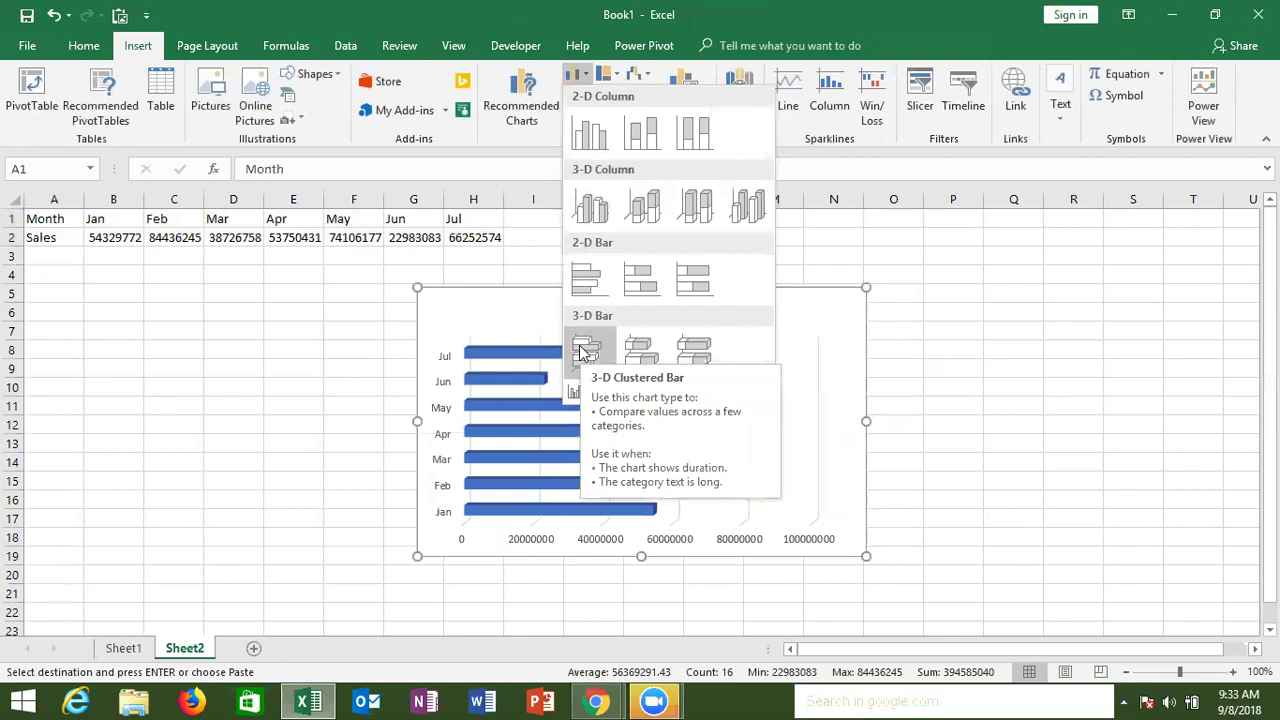
pyautogui.click(497, 141)
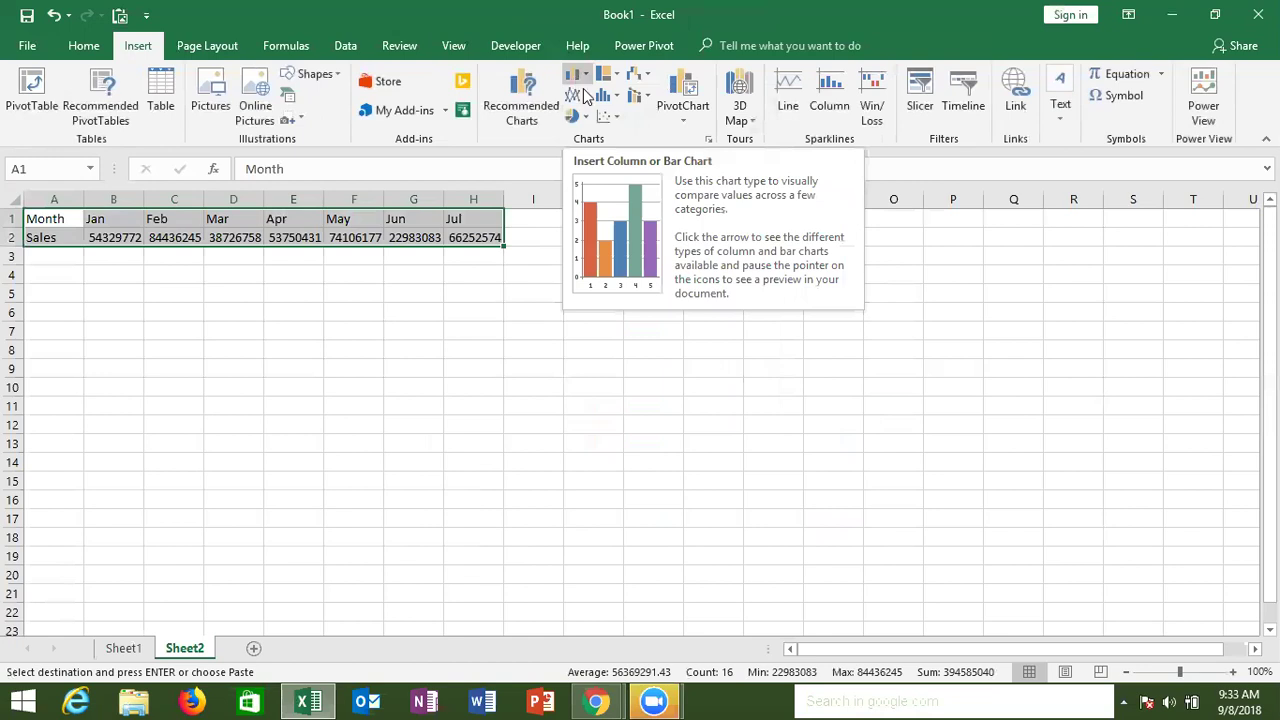
pyautogui.click(581, 95)
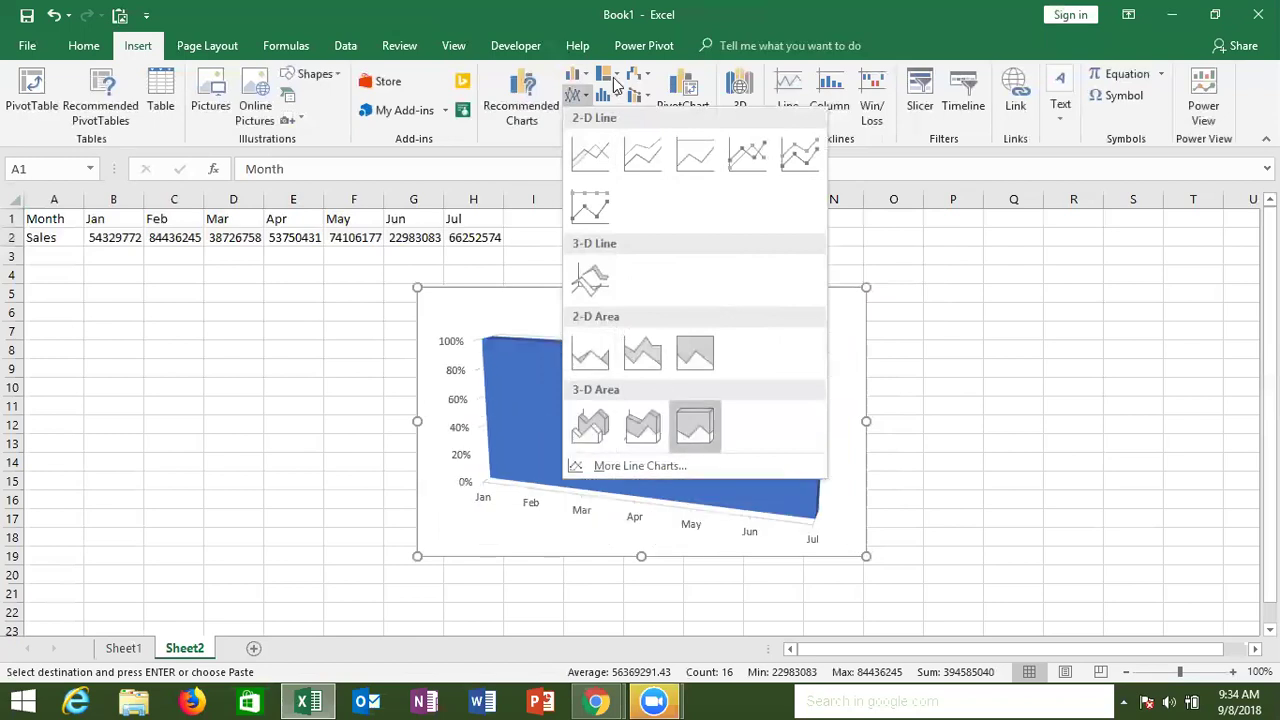
pyautogui.press('Escape')
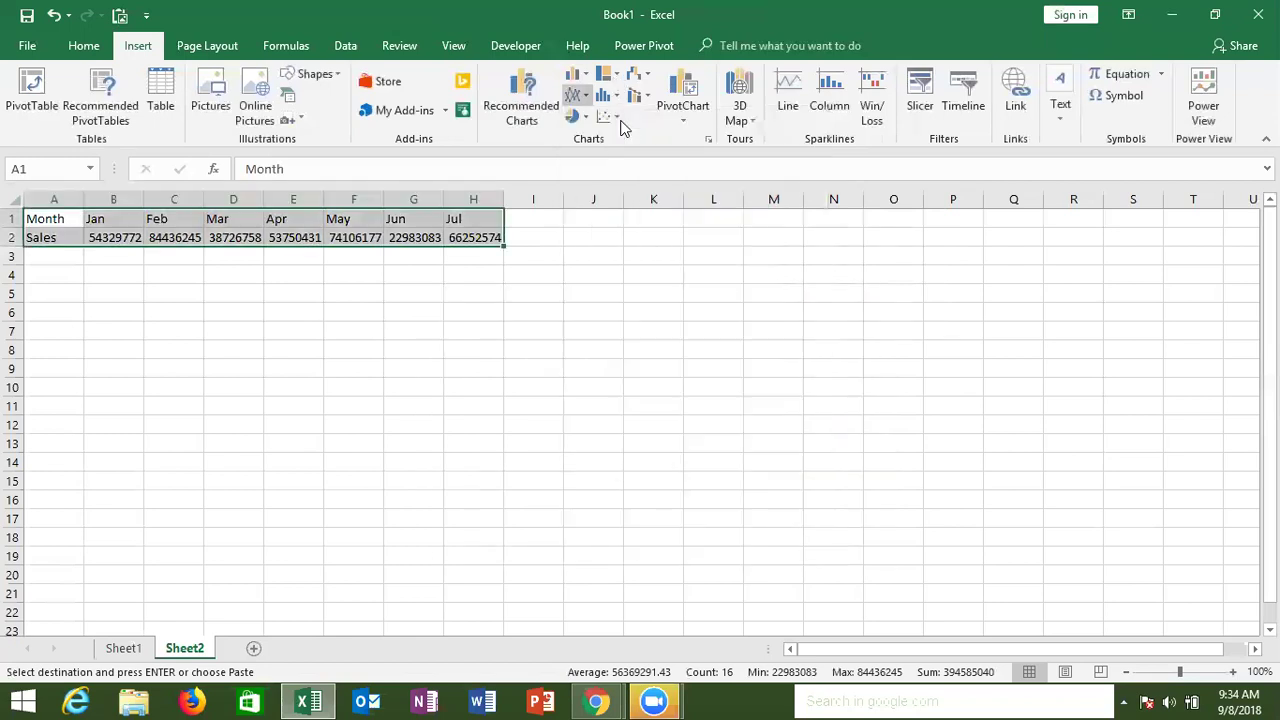
pyautogui.press('Up')
pyautogui.press('Right')
pyautogui.press('Return')
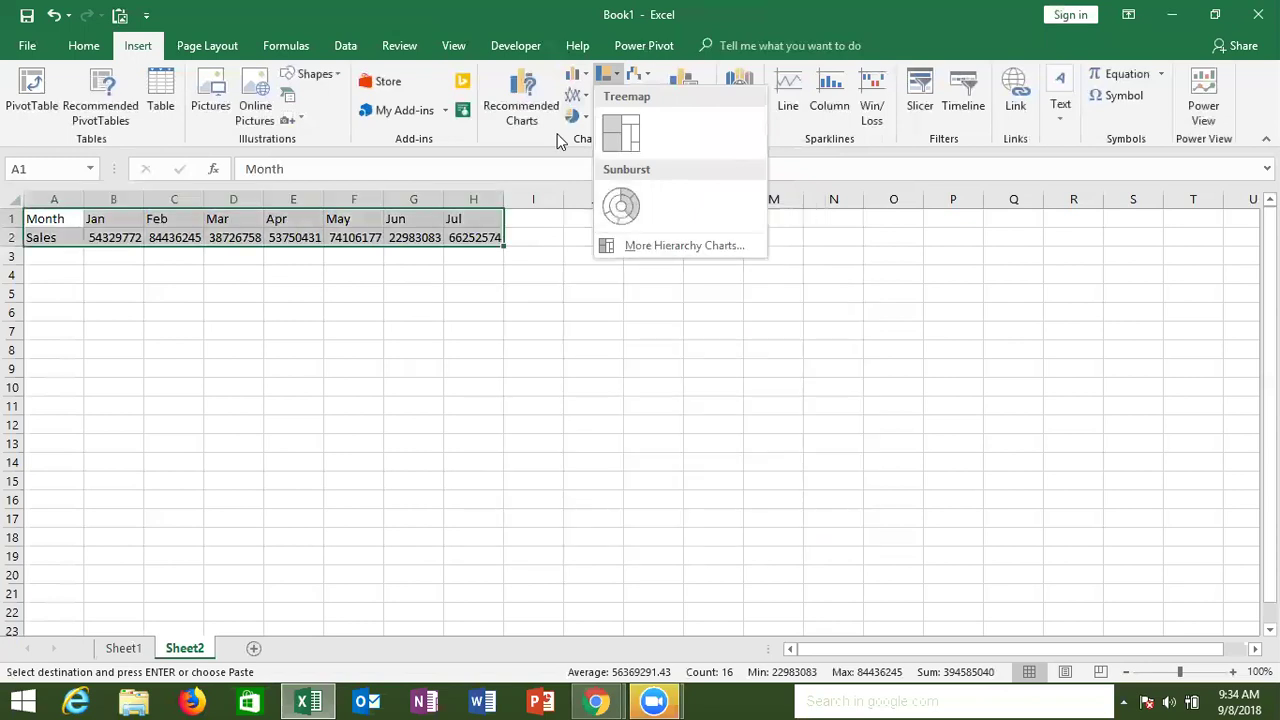
pyautogui.press('Escape')
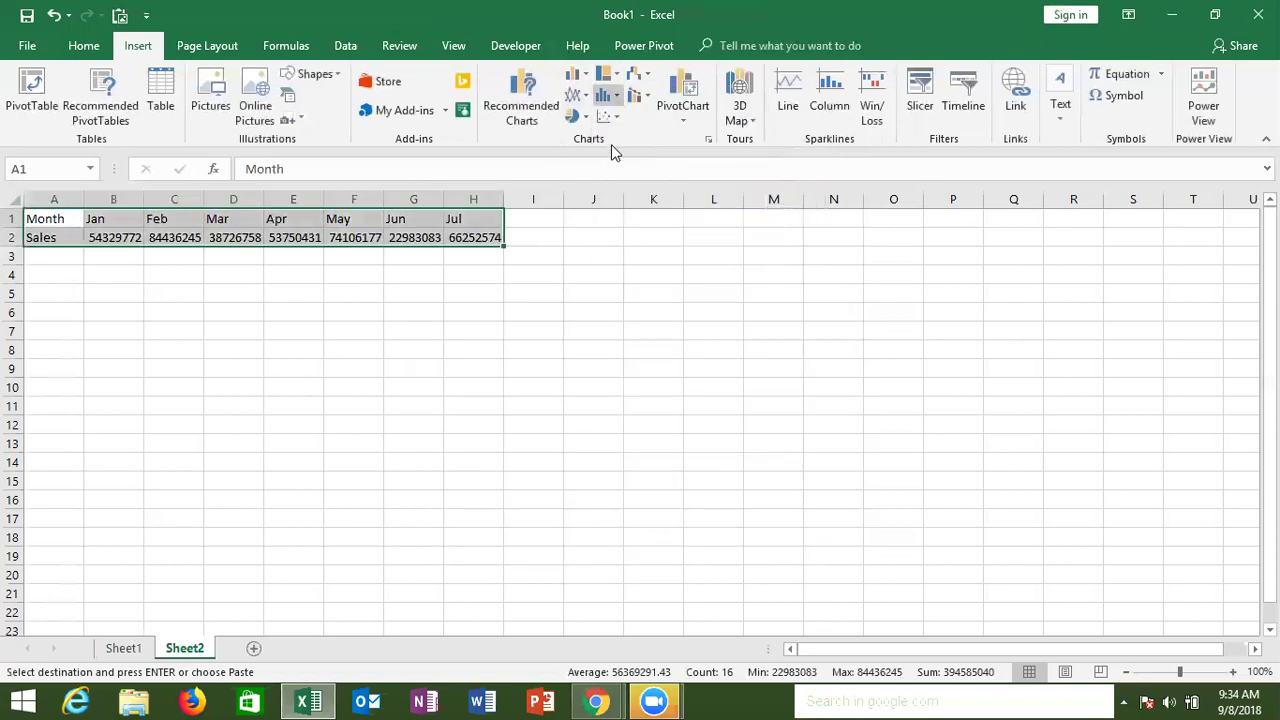
pyautogui.click(607, 96)
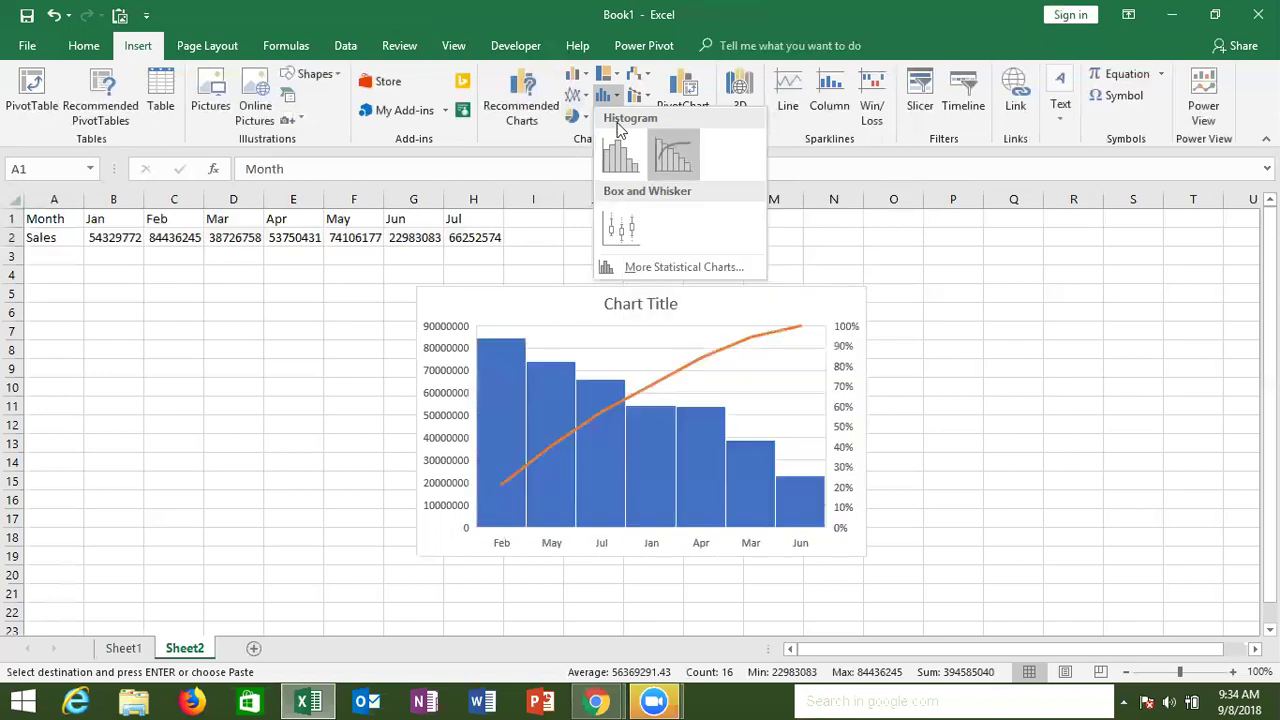
pyautogui.press('Escape')
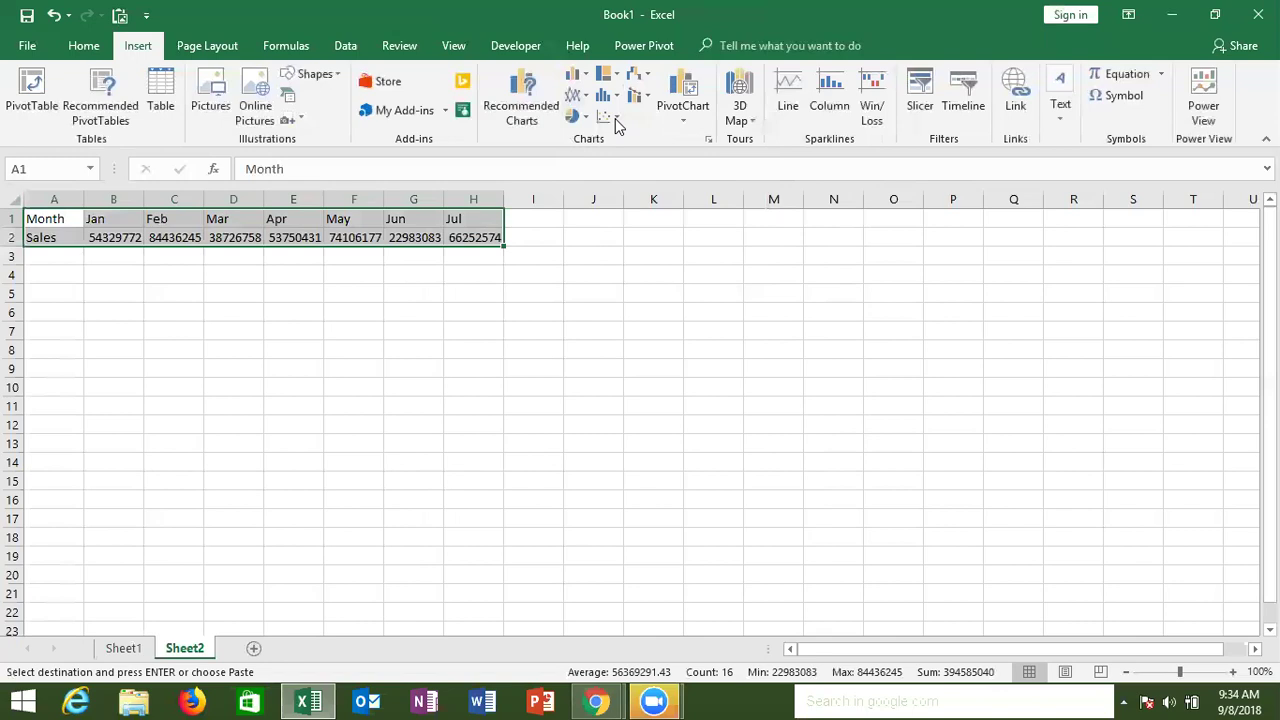
pyautogui.click(615, 118)
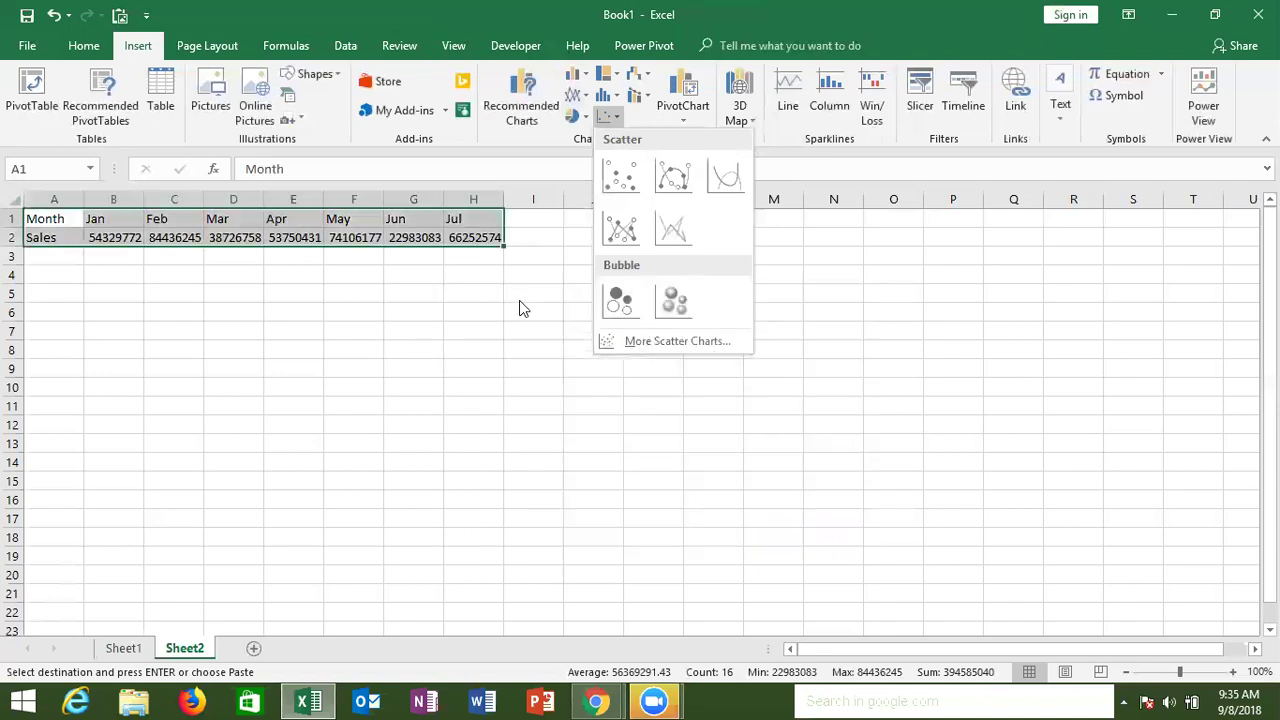
pyautogui.click(523, 146)
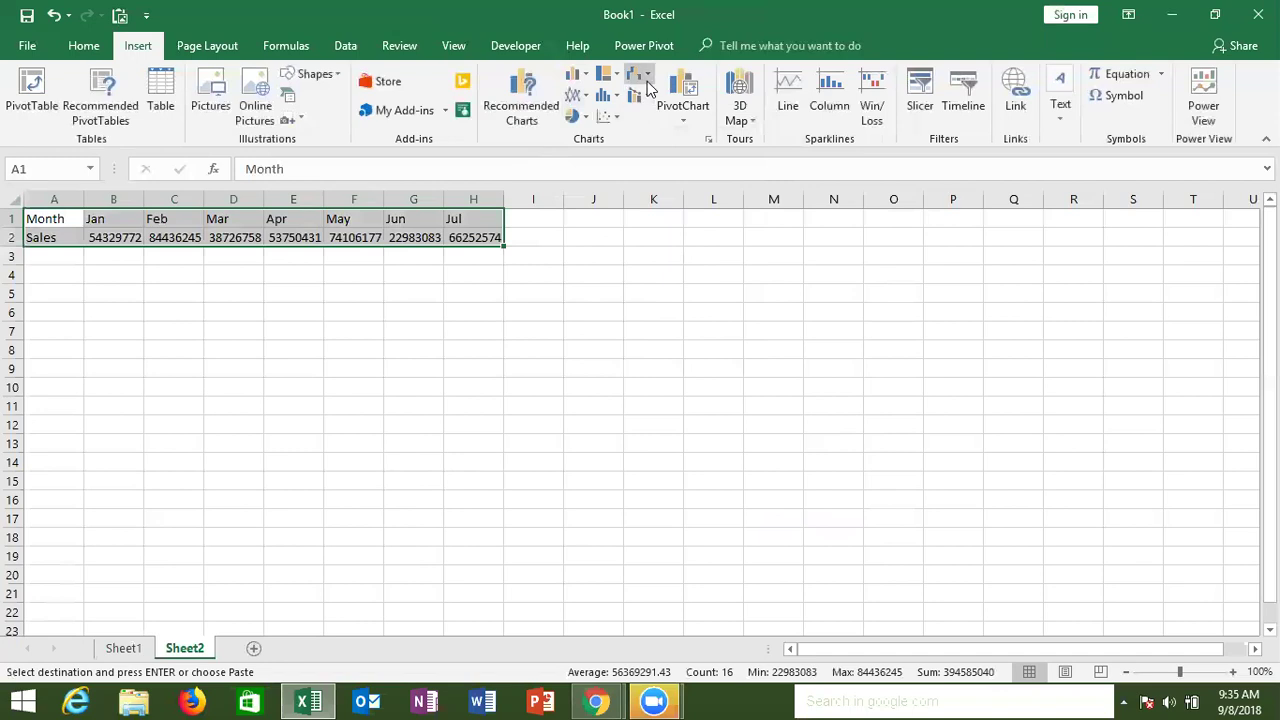
pyautogui.click(645, 80)
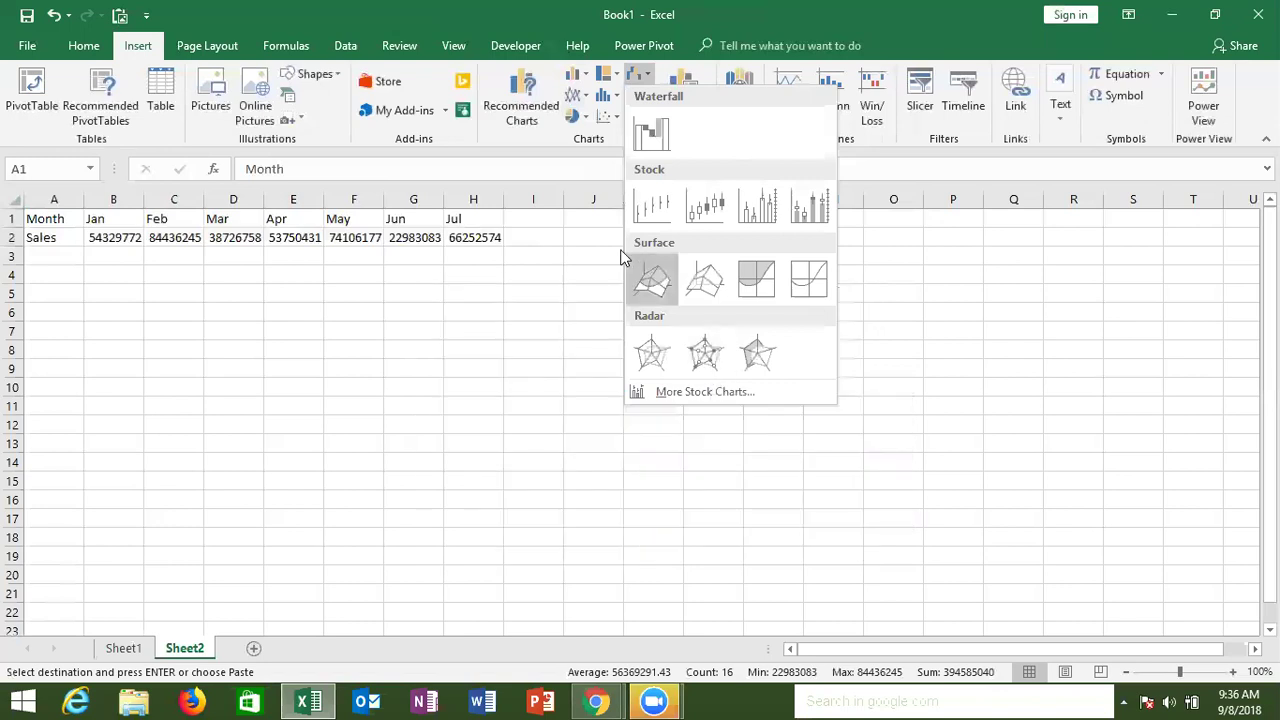
pyautogui.click(564, 139)
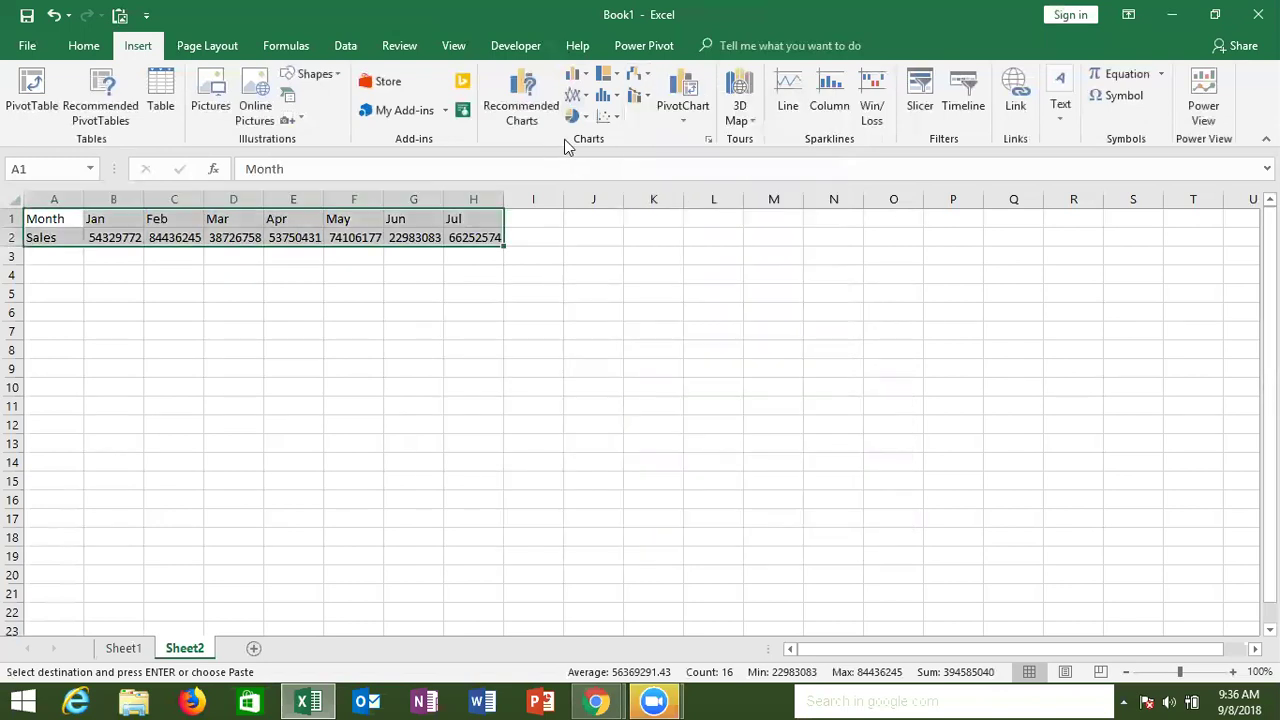
pyautogui.click(642, 96)
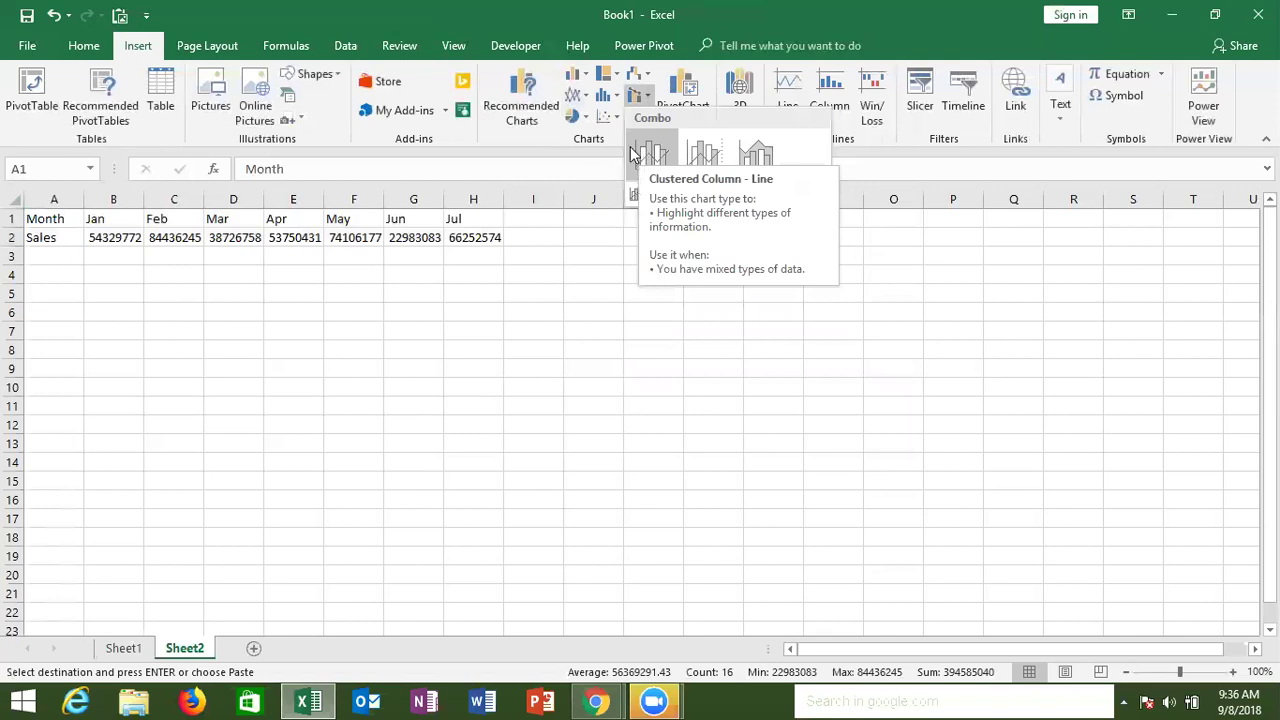
pyautogui.click(680, 127)
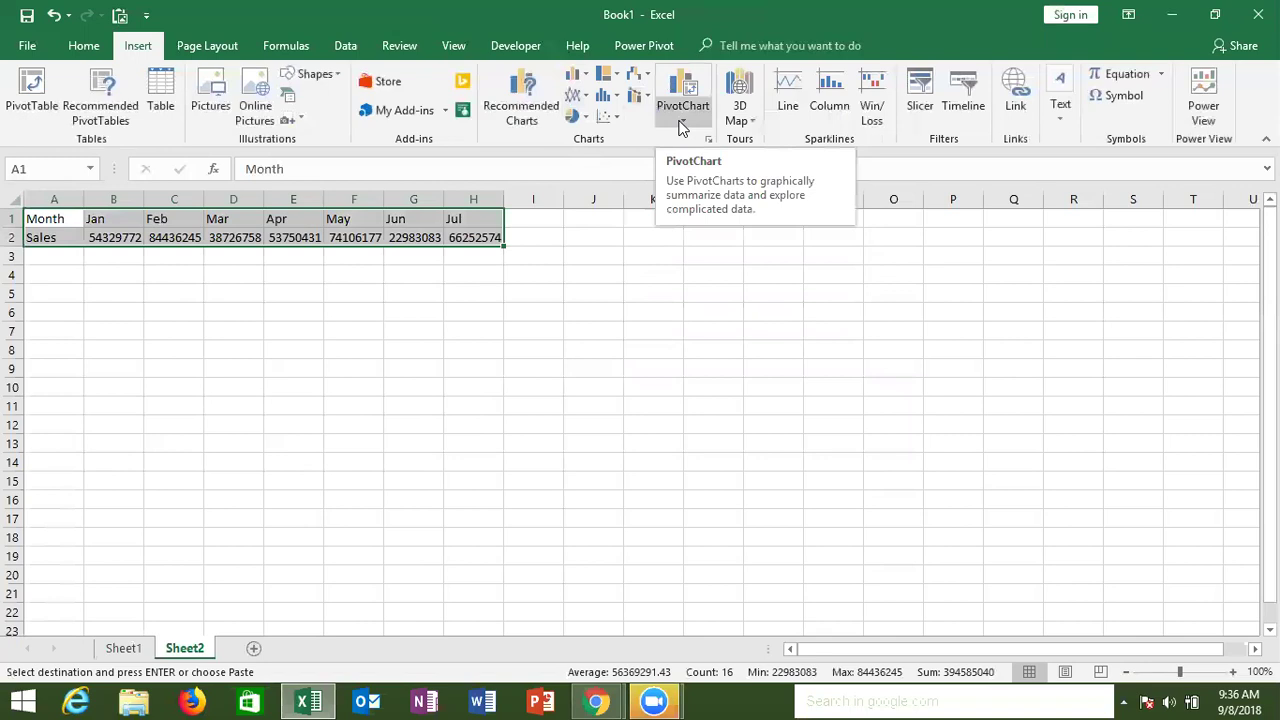
pyautogui.click(752, 118)
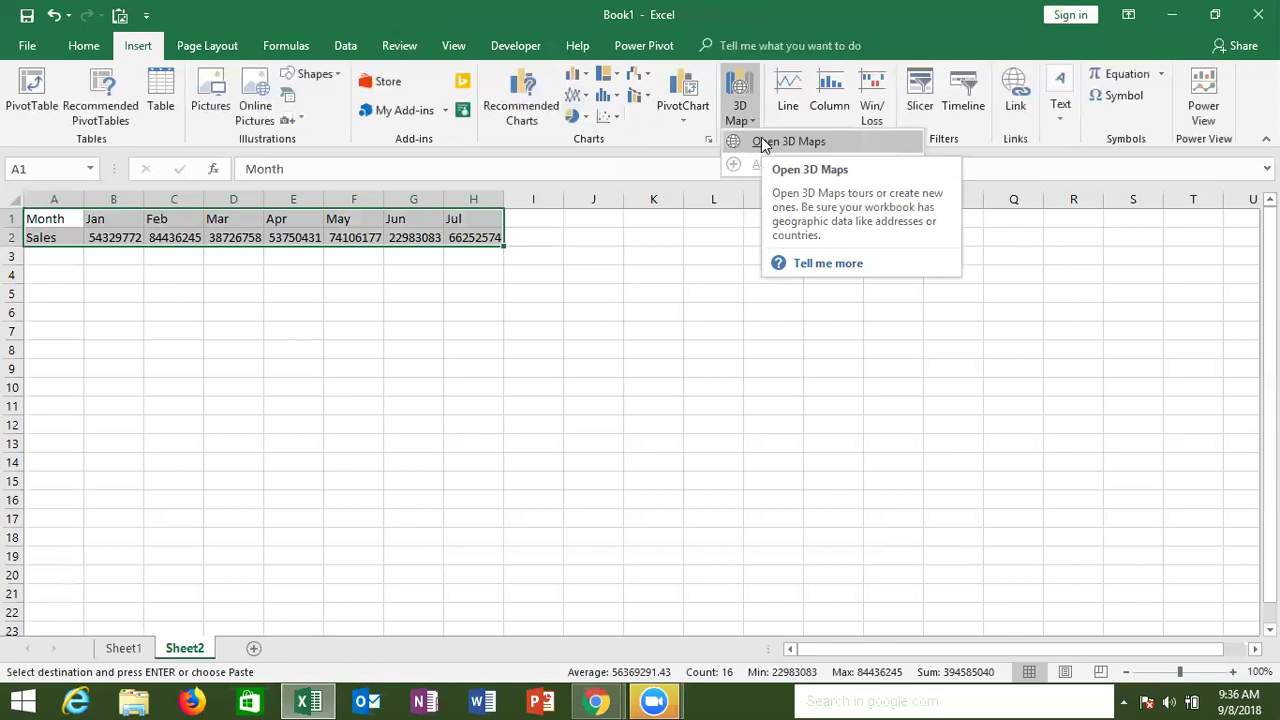
pyautogui.click(516, 260)
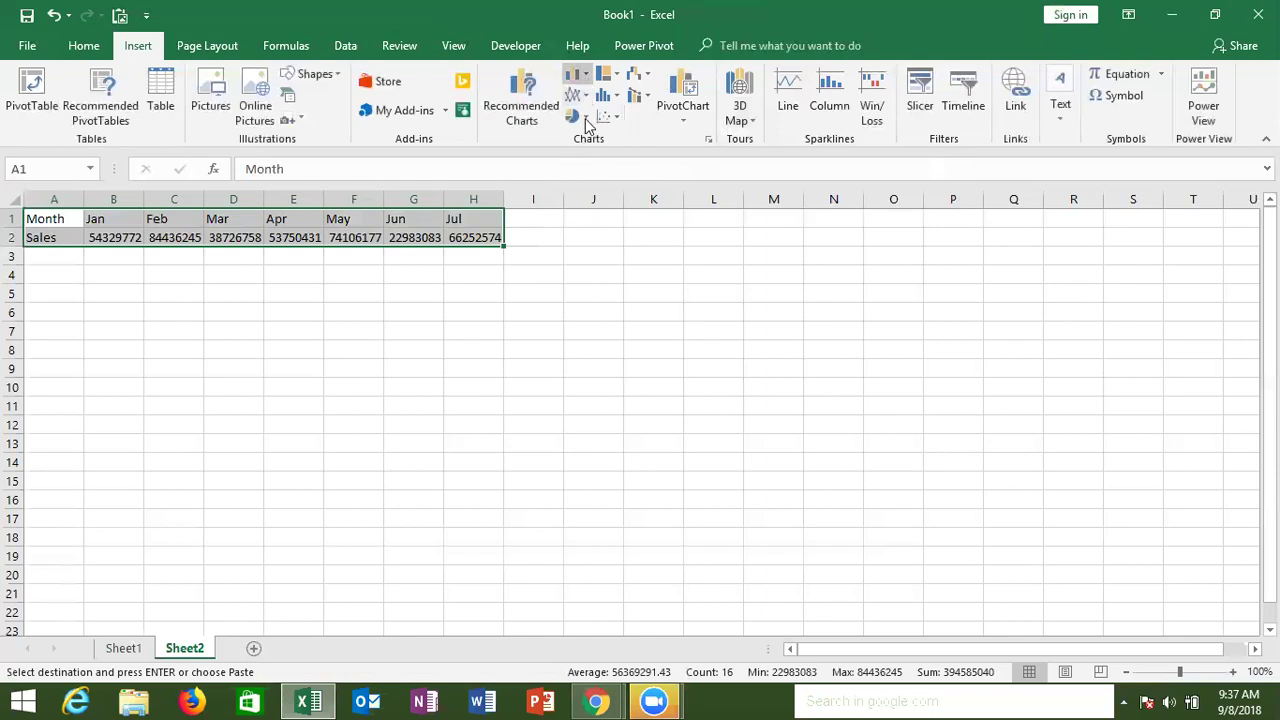
# Move the Sales column chart left so it sits beneath the Sheet2 data
pyautogui.click(585, 77)
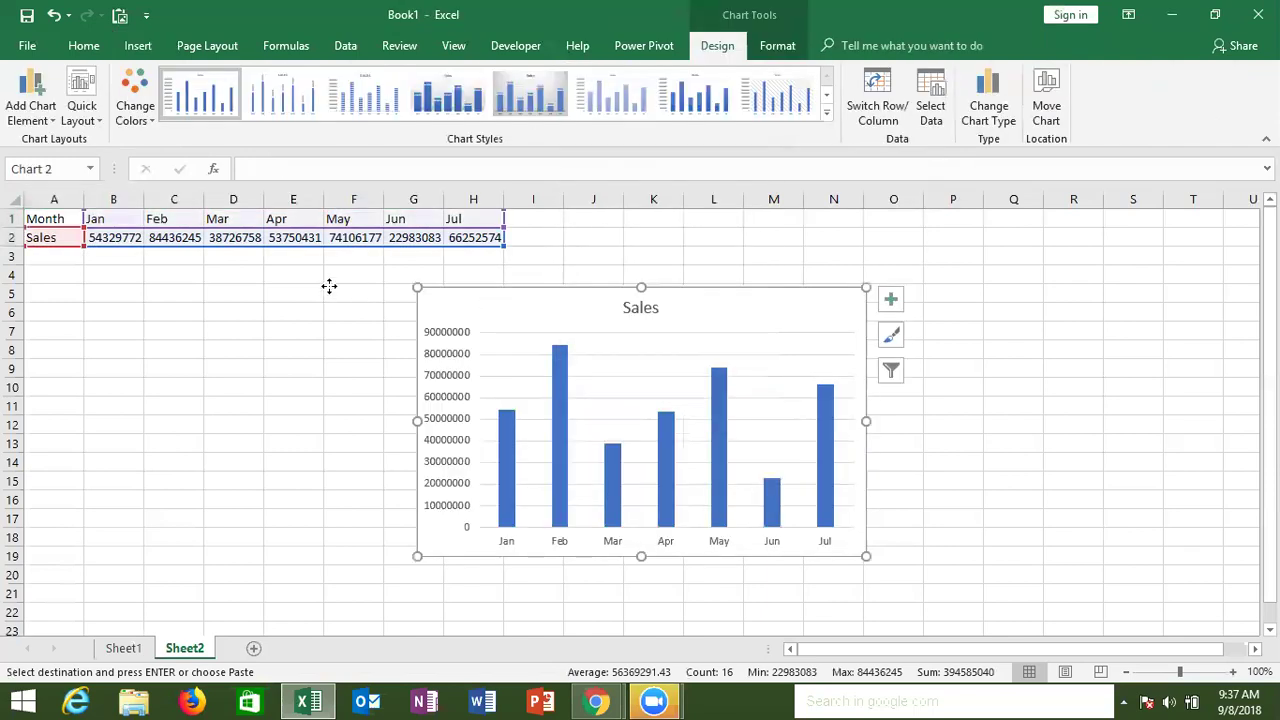
pyautogui.moveTo(491, 305); pyautogui.dragTo(222, 293)
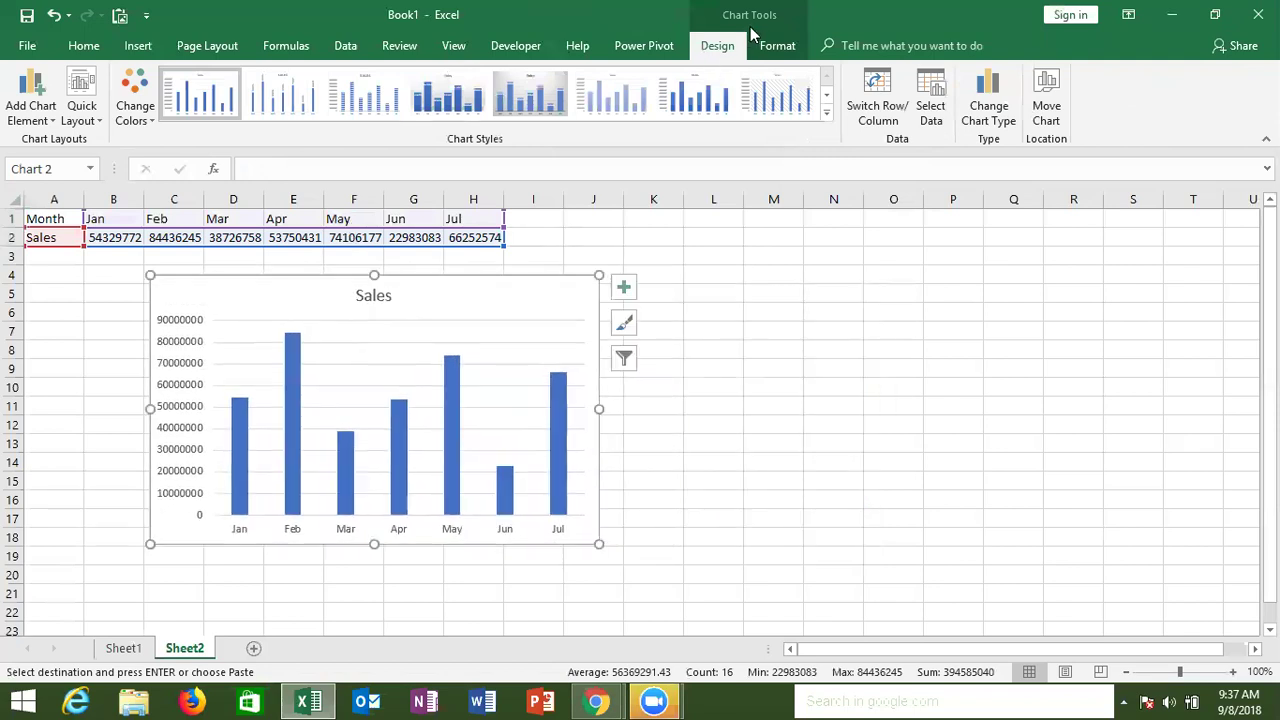
pyautogui.click(1128, 697)
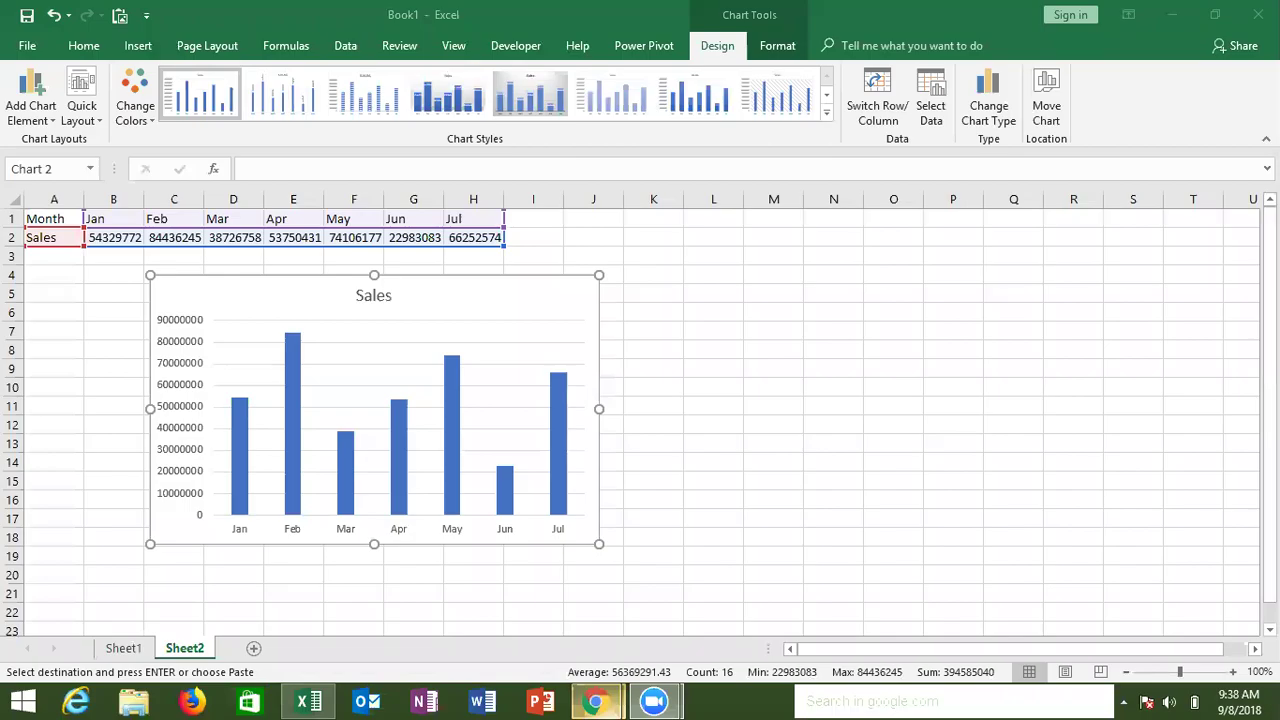
pyautogui.moveTo(595, 700)
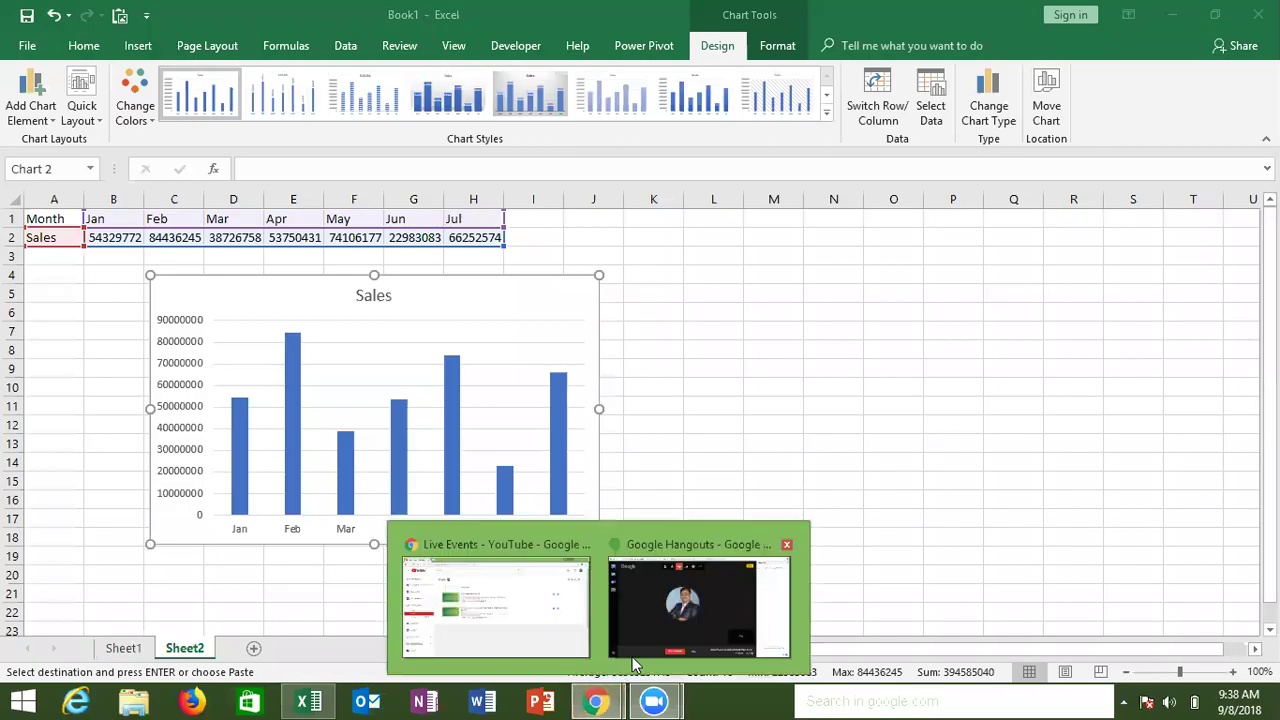
pyautogui.moveTo(636, 664)
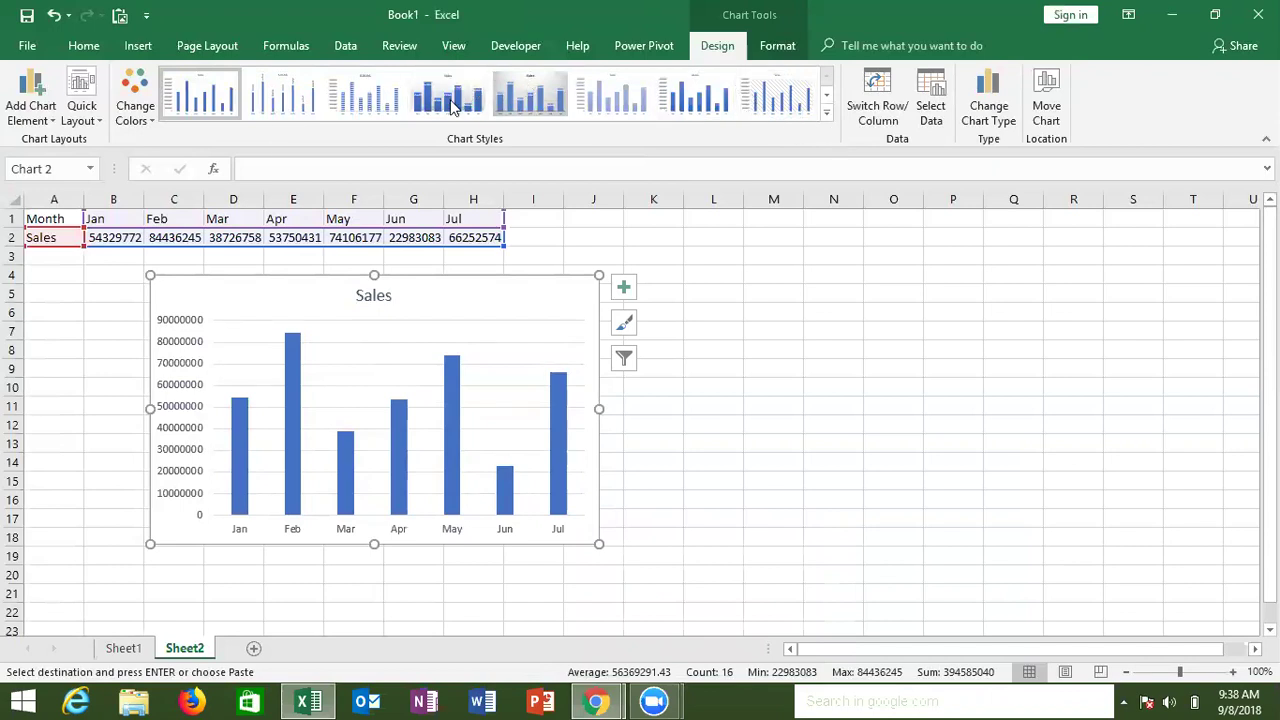
# Browse the Chart Styles gallery and apply the dark background style to the Sales chart
pyautogui.click(826, 113)
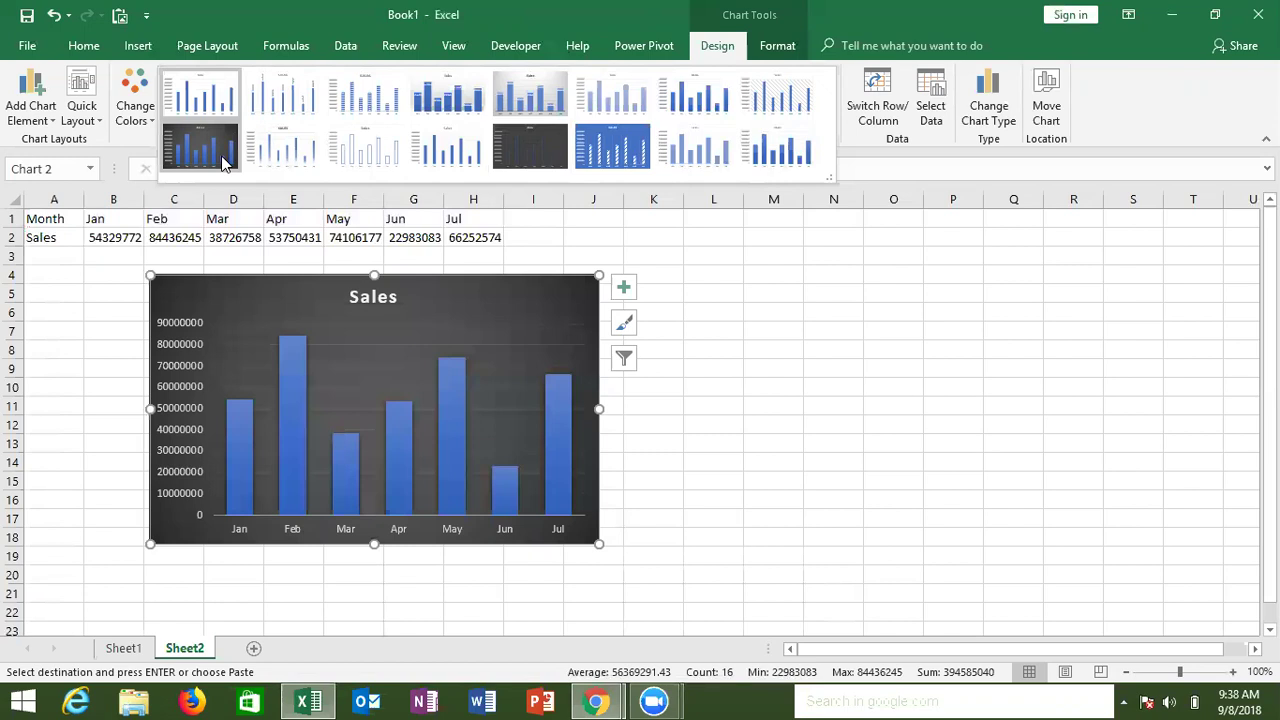
pyautogui.press('Right')
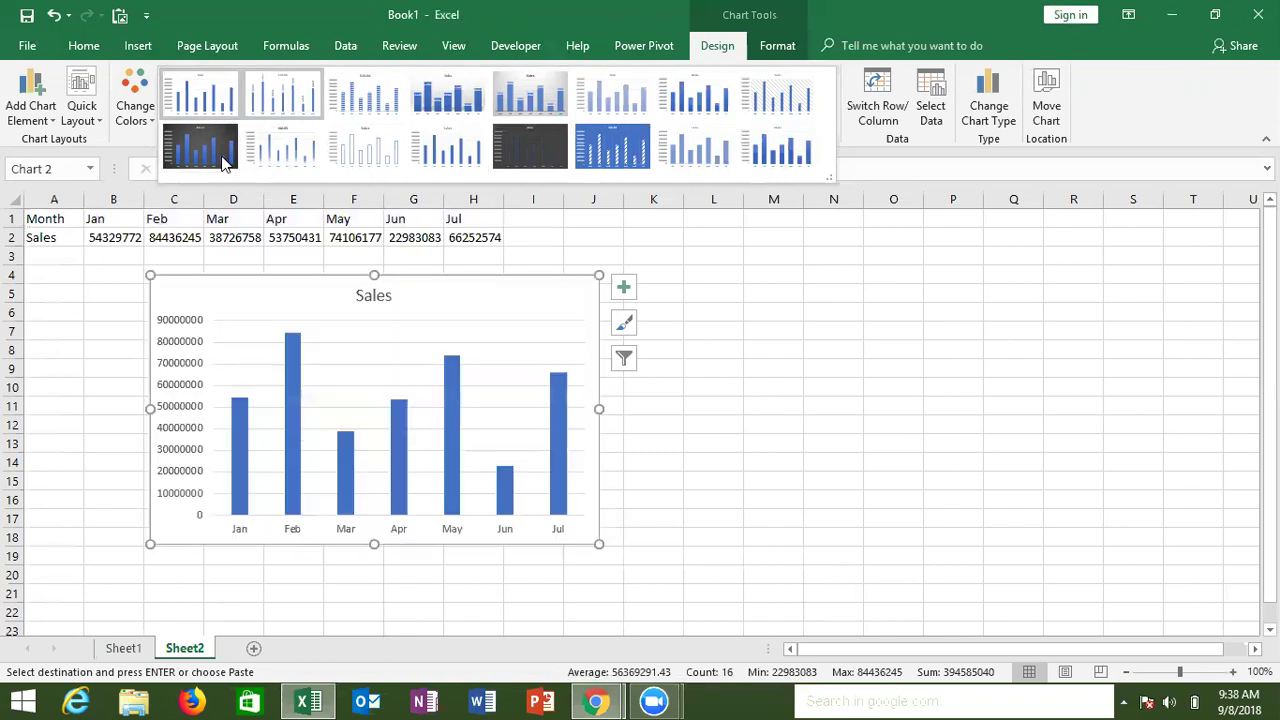
pyautogui.press('Right')
pyautogui.press('Right')
pyautogui.press('Right')
pyautogui.press('Right')
pyautogui.press('Down')
pyautogui.click(225, 163)
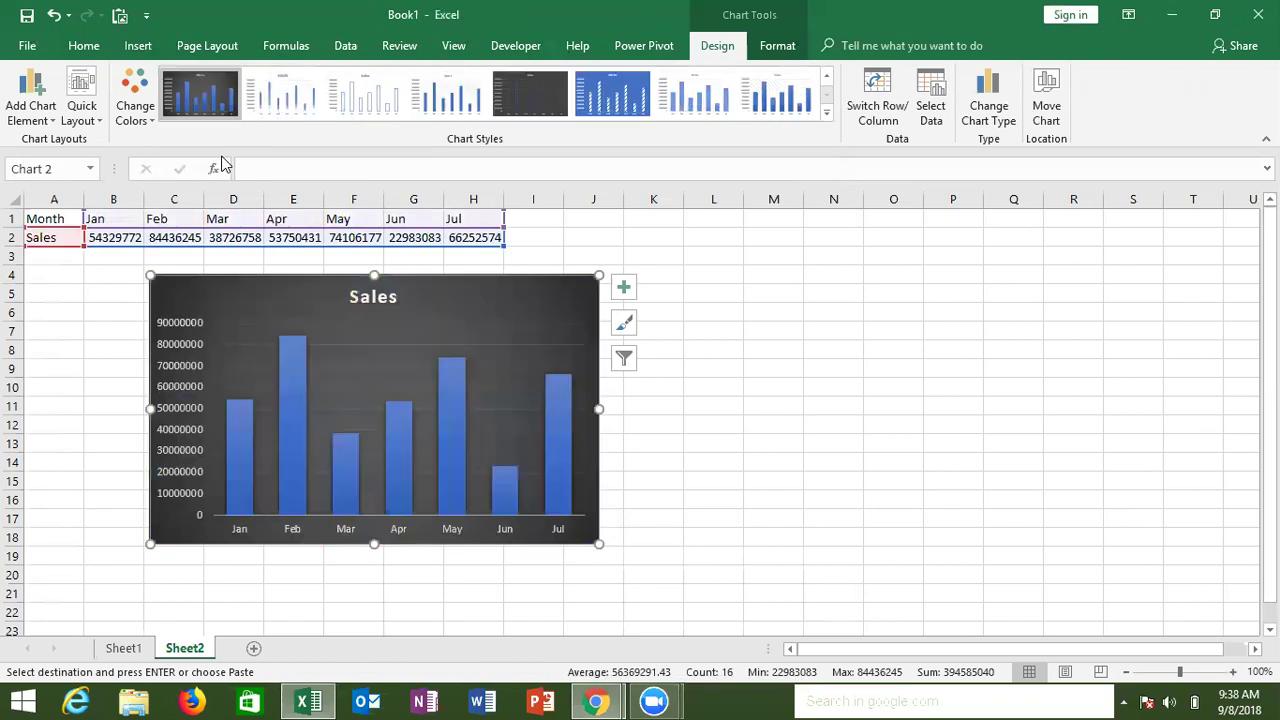
pyautogui.click(135, 112)
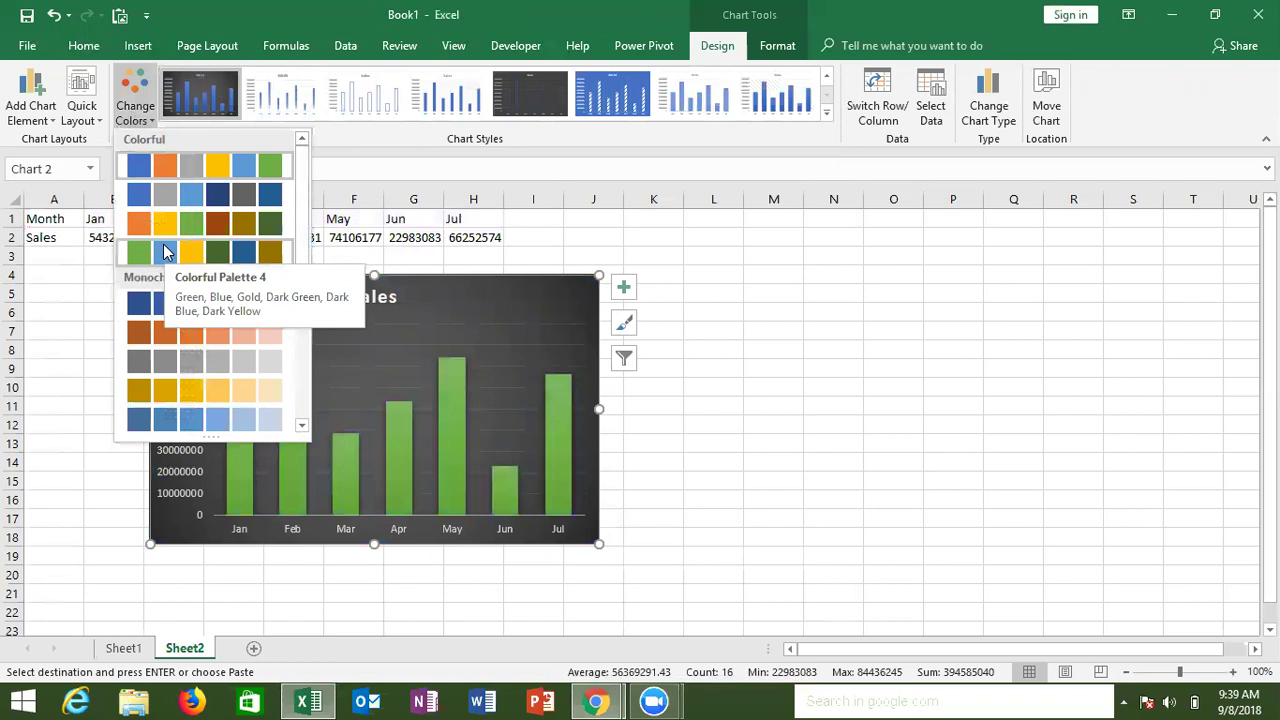
# Drag the Sales chart to the right of the data table
pyautogui.click(340, 155)
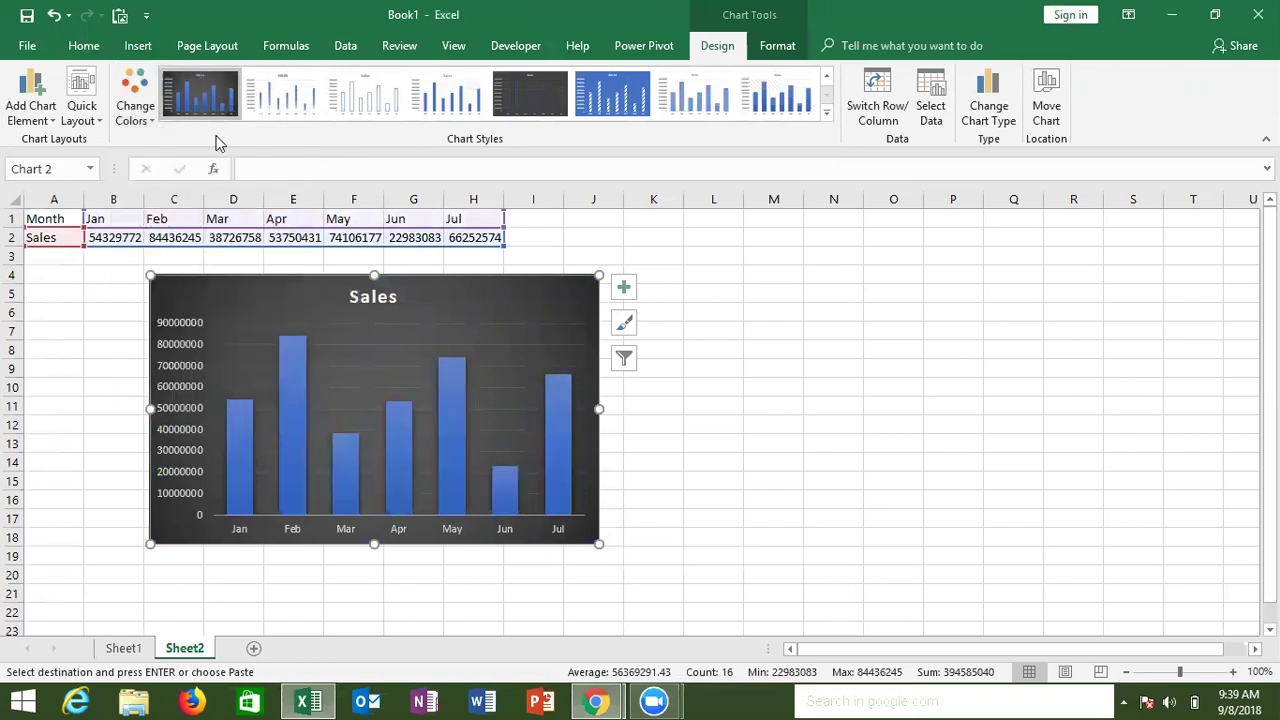
pyautogui.click(99, 128)
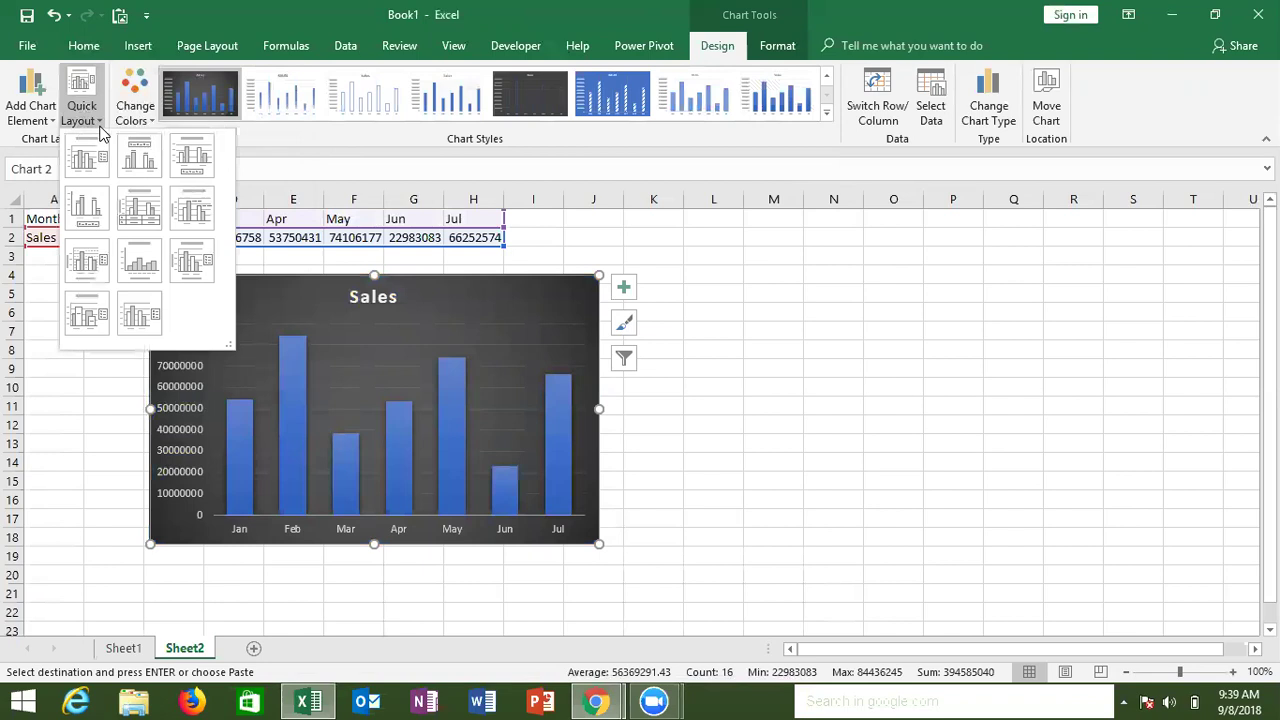
pyautogui.click(497, 316)
pyautogui.moveTo(497, 316); pyautogui.dragTo(837, 299)
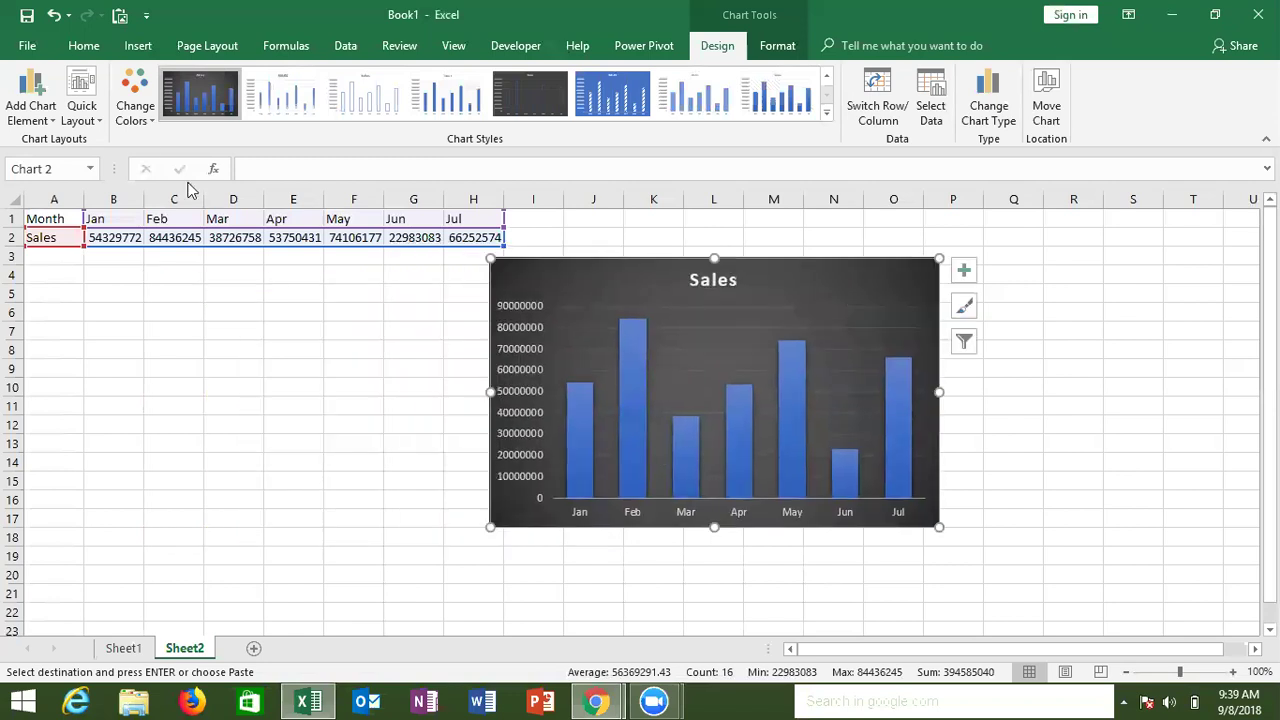
# Try several Quick Layouts and keep one with the axis and a Sales legend below
pyautogui.click(82, 98)
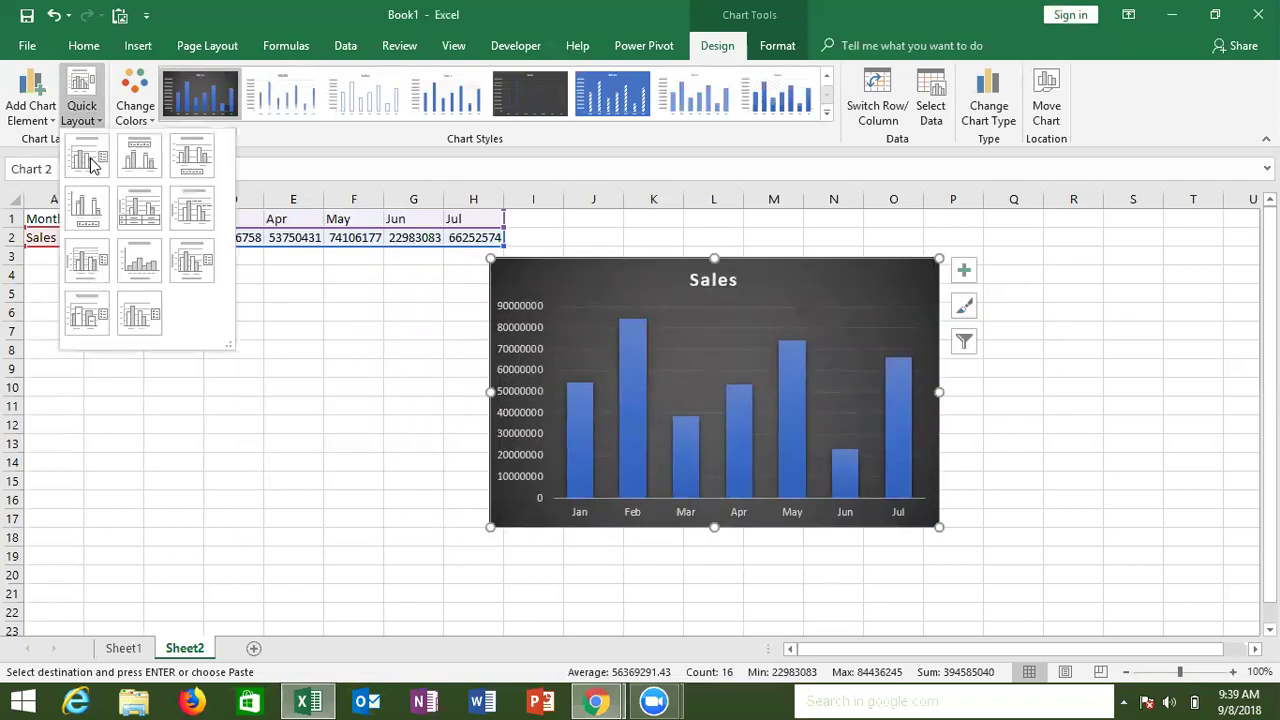
pyautogui.click(96, 135)
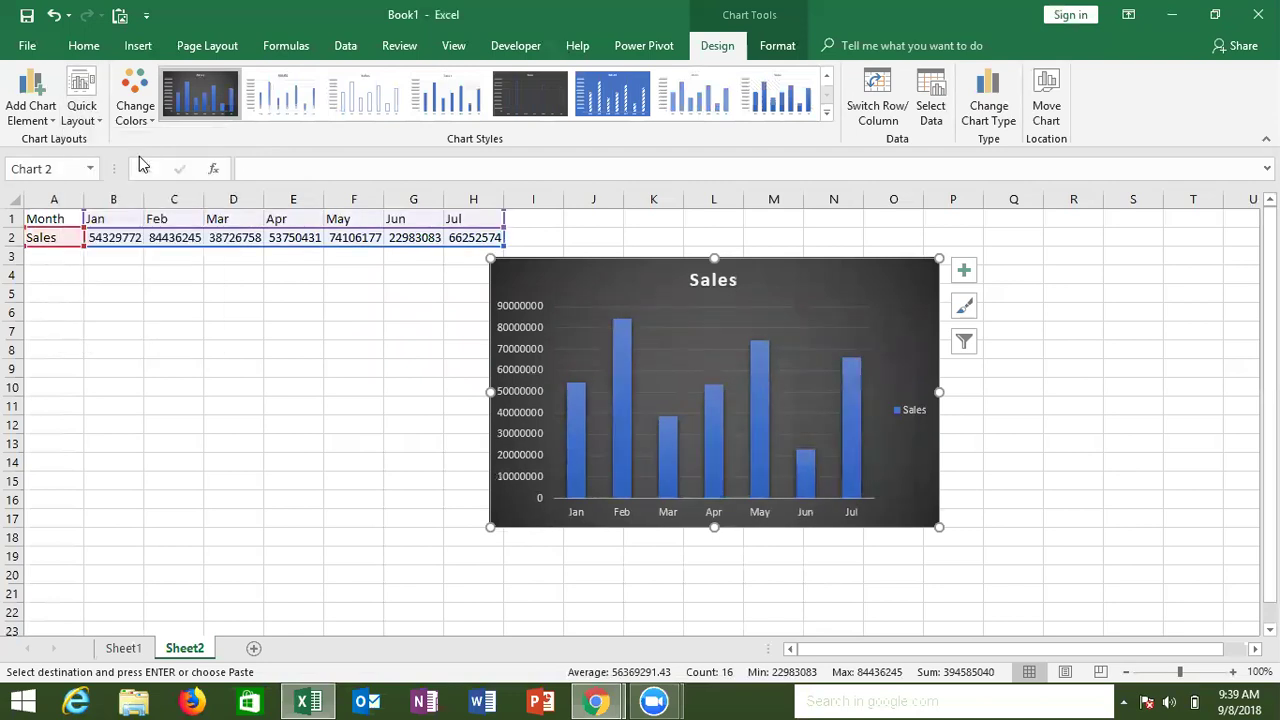
pyautogui.click(92, 114)
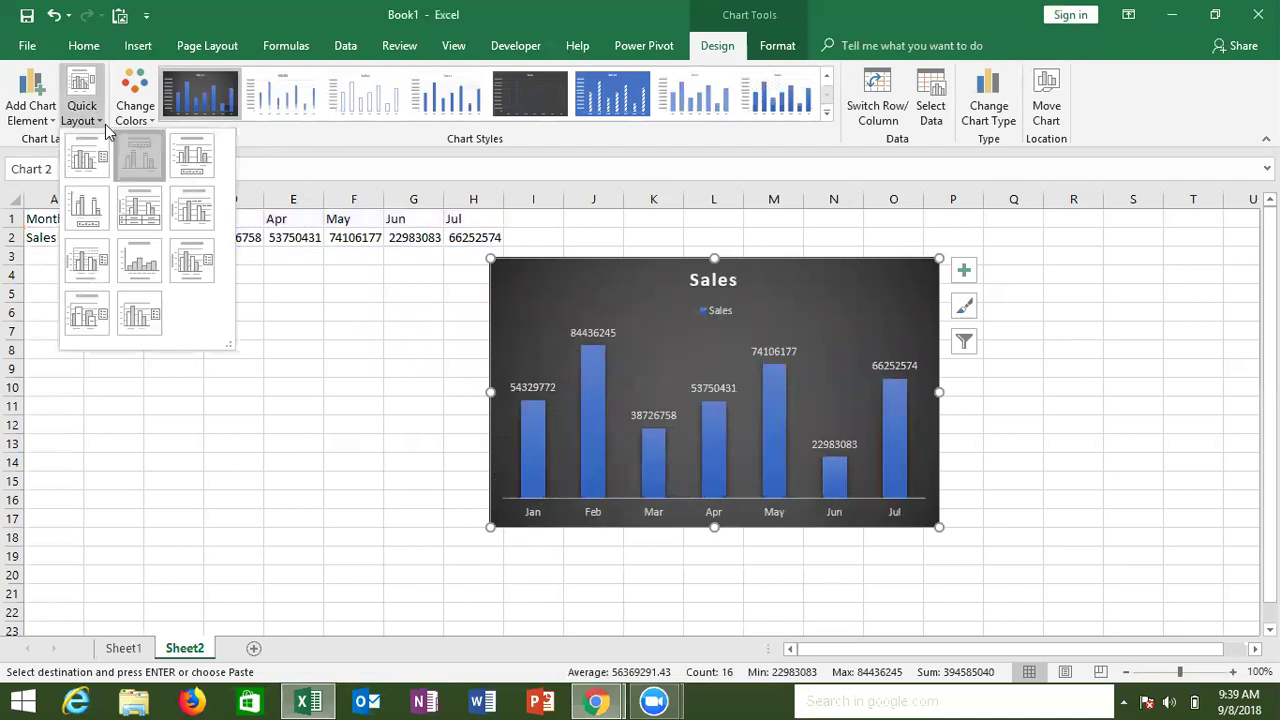
pyautogui.click(139, 155)
pyautogui.click(100, 122)
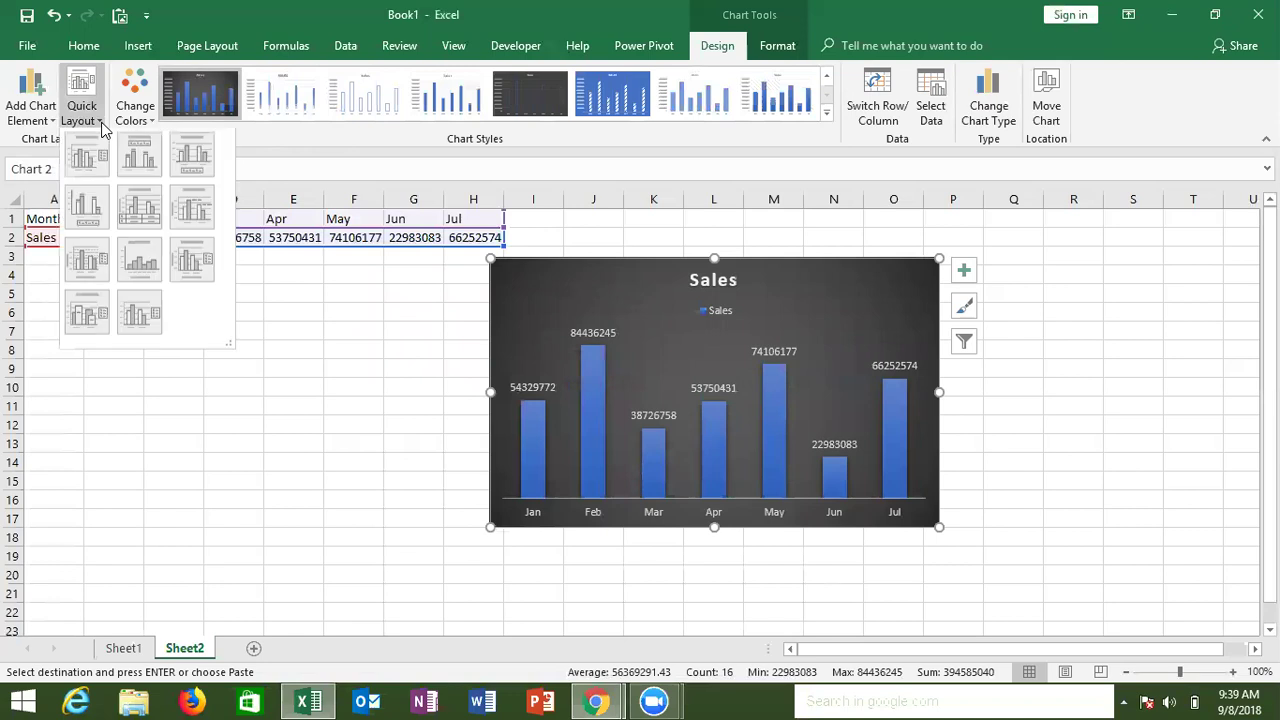
pyautogui.click(140, 147)
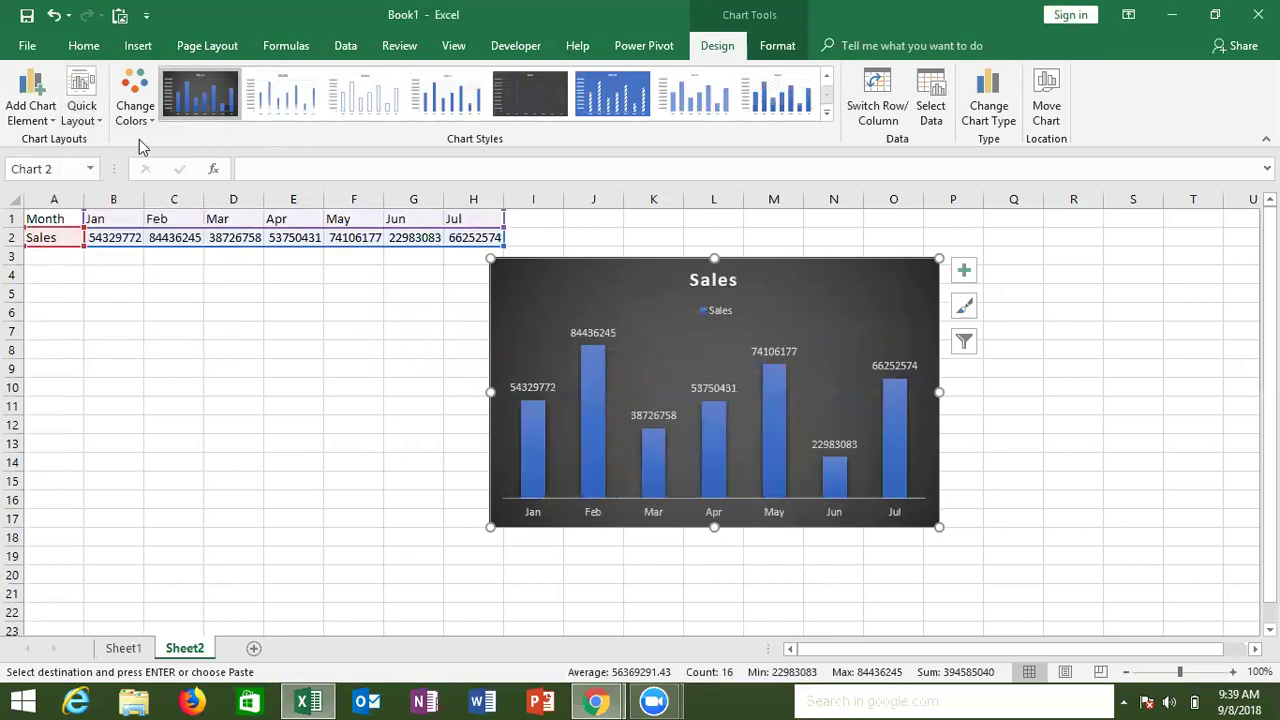
pyautogui.click(86, 110)
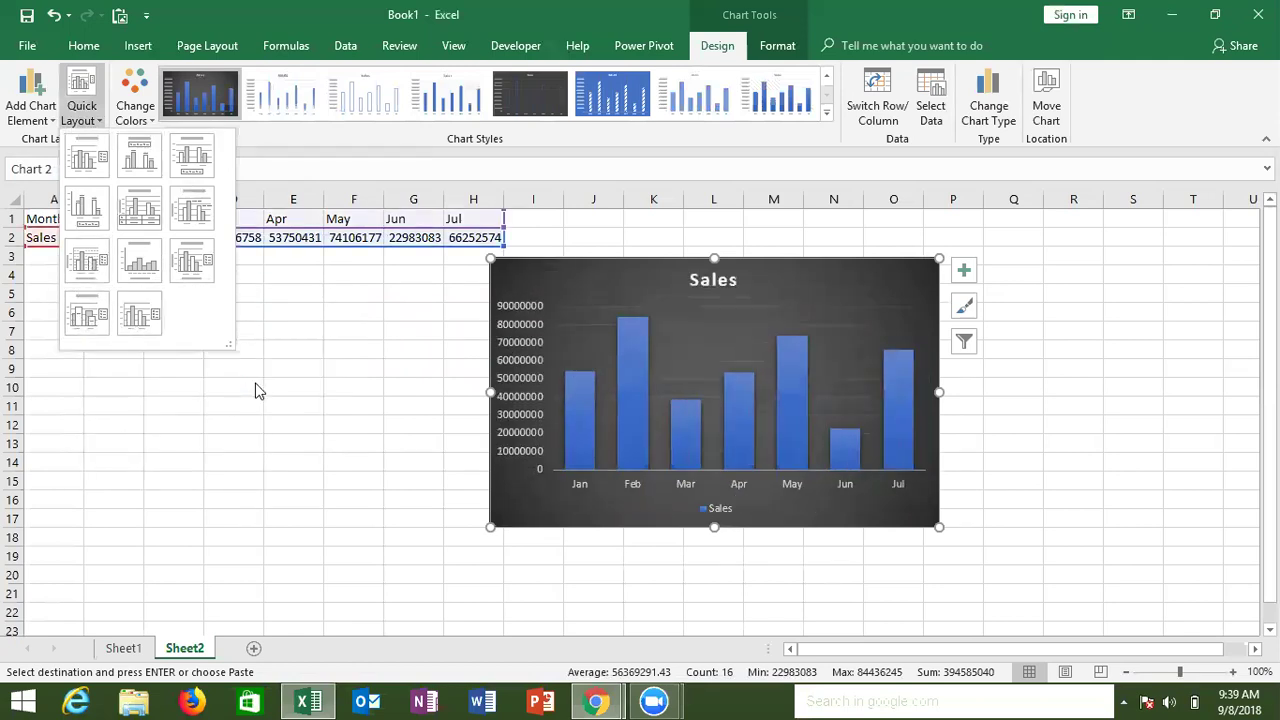
pyautogui.press('Escape')
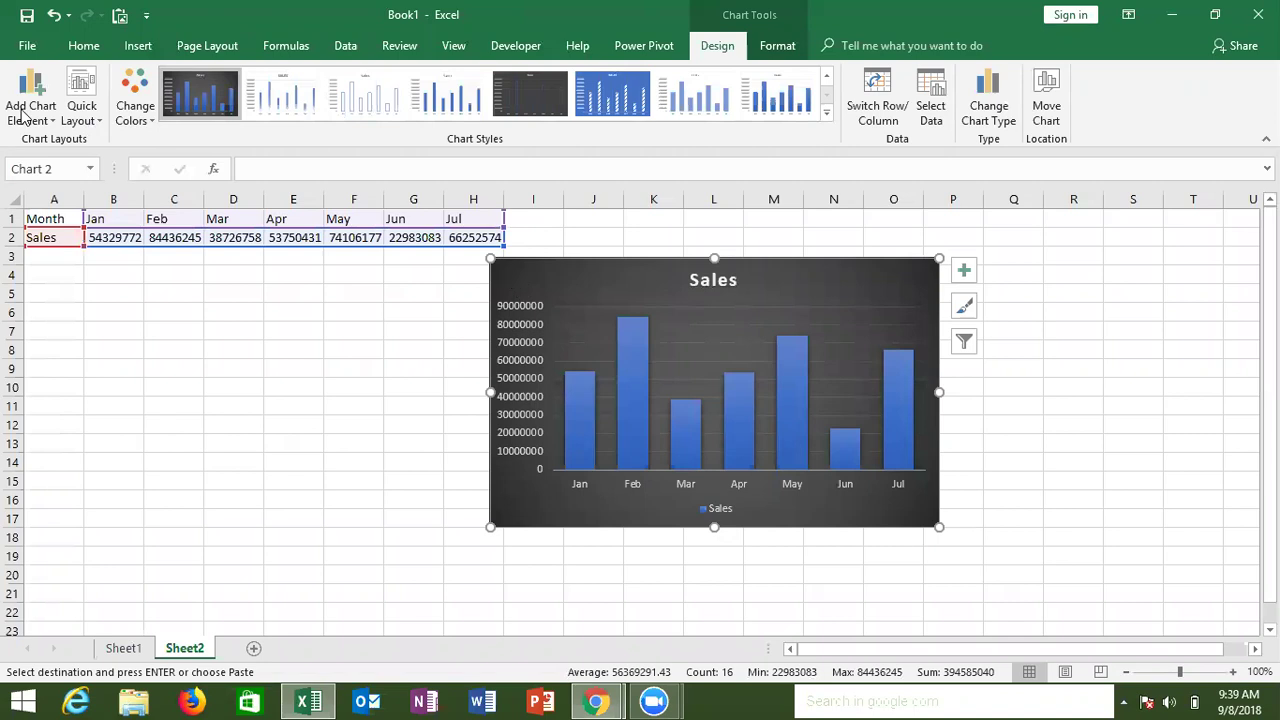
# Drag the Sales chart down and left toward the sheet centre, then reselect it
pyautogui.moveTo(568, 275)
pyautogui.mouseDown()
pyautogui.moveTo(507, 374)
pyautogui.moveTo(438, 416)
pyautogui.mouseUp()
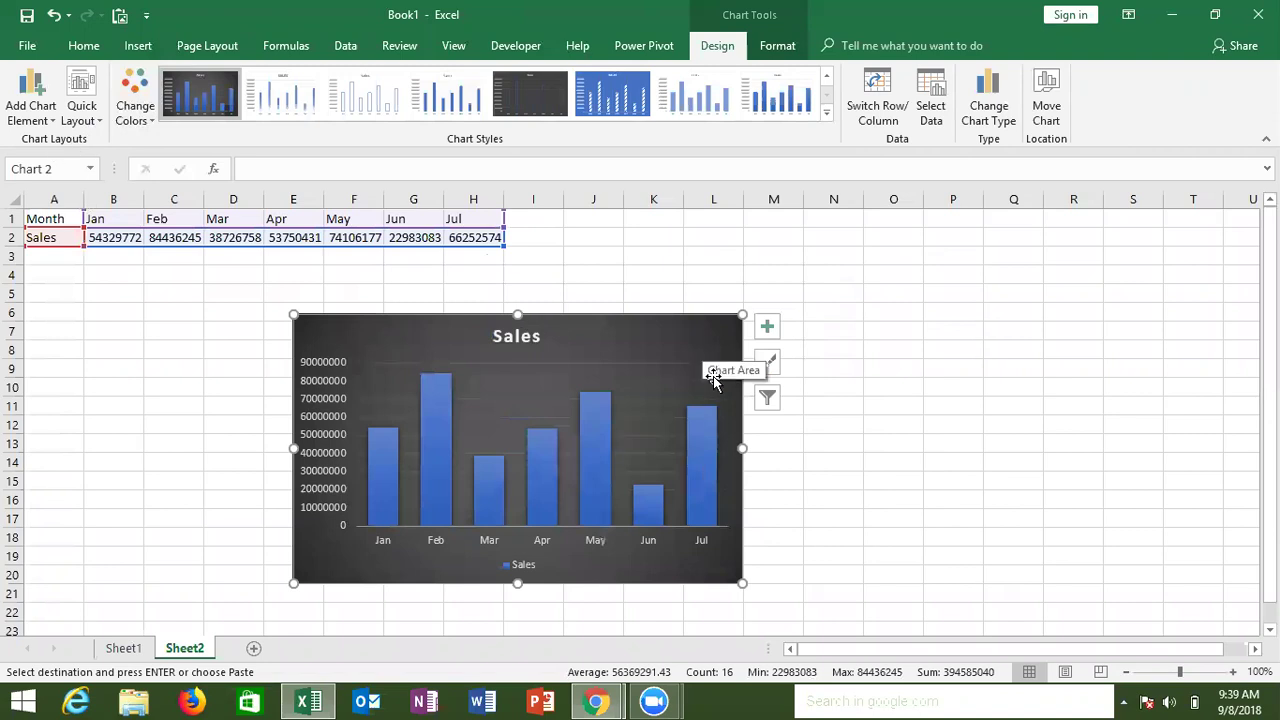
pyautogui.click(902, 411)
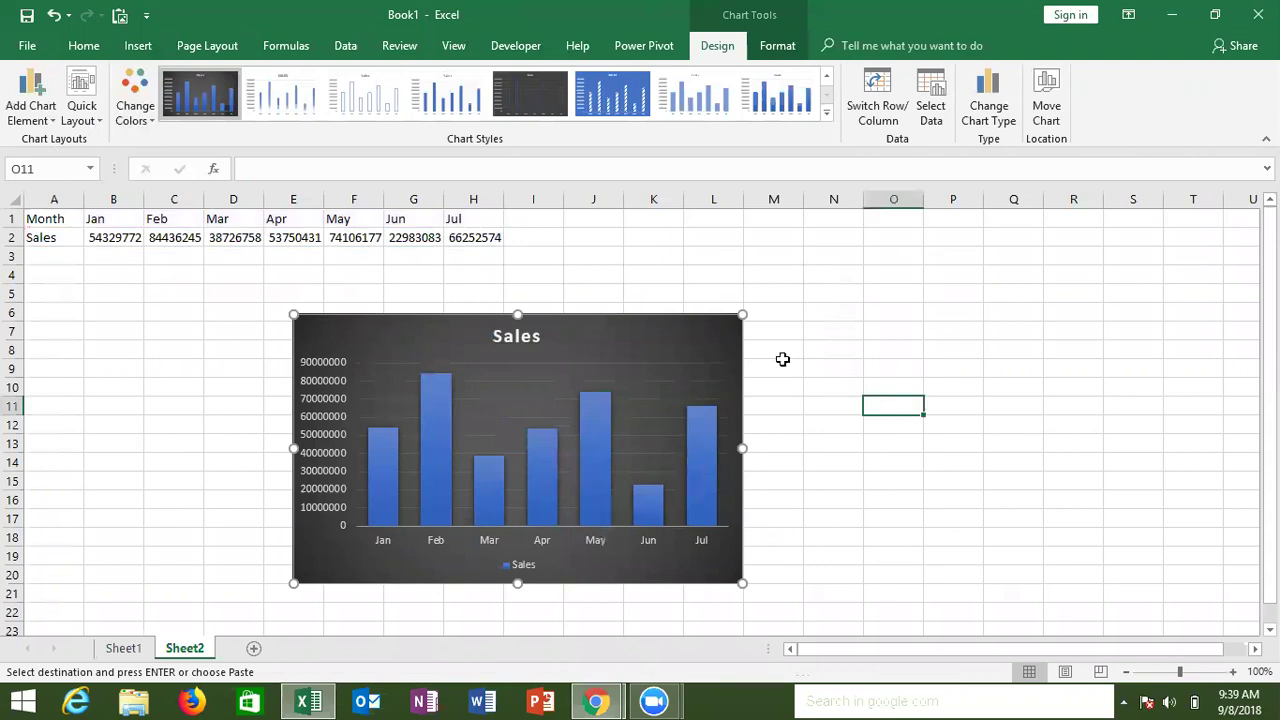
pyautogui.click(732, 345)
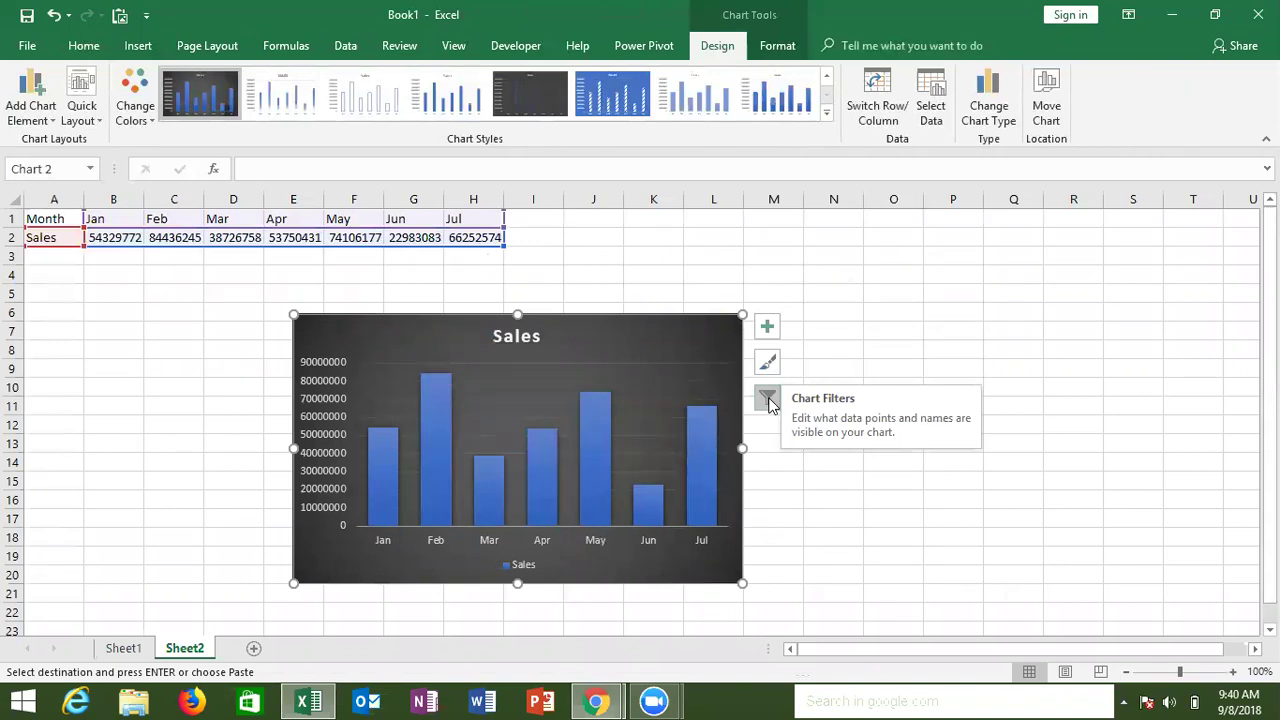
# Filter Mar and Apr out of the chart, leaving Jan, Feb, May, Jun and Jul
pyautogui.click(768, 400)
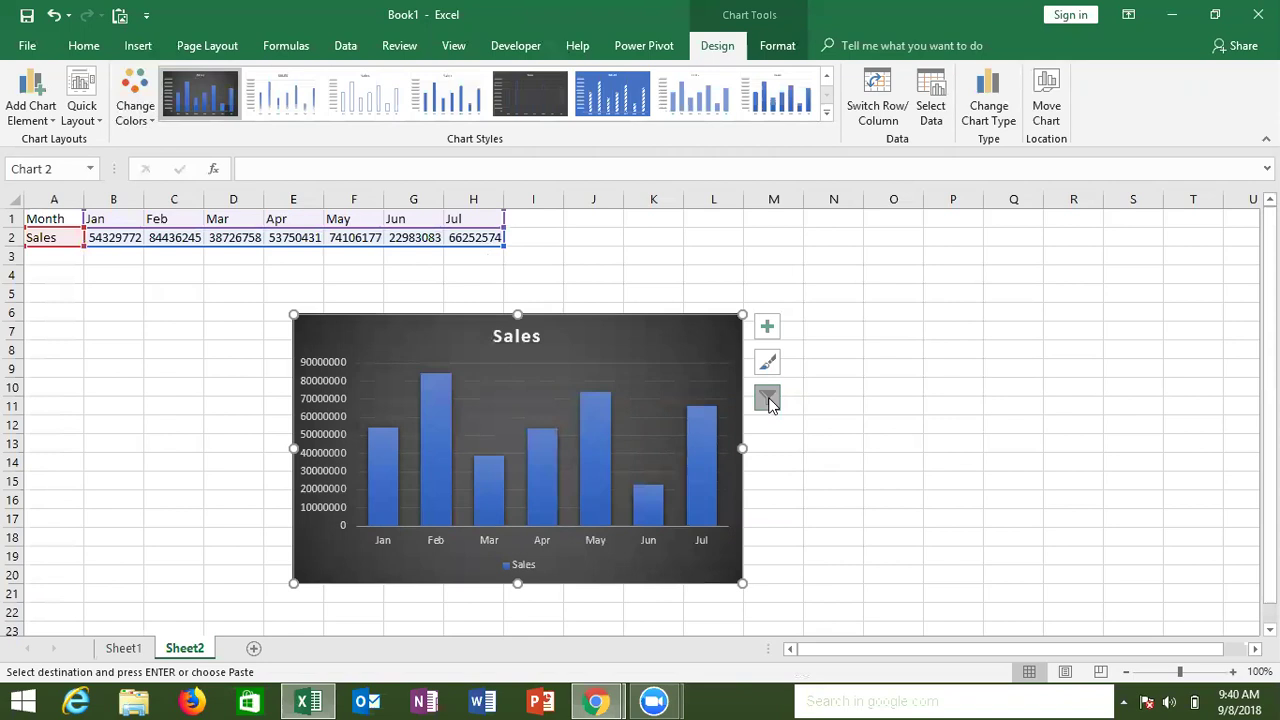
pyautogui.click(831, 489)
pyautogui.click(832, 515)
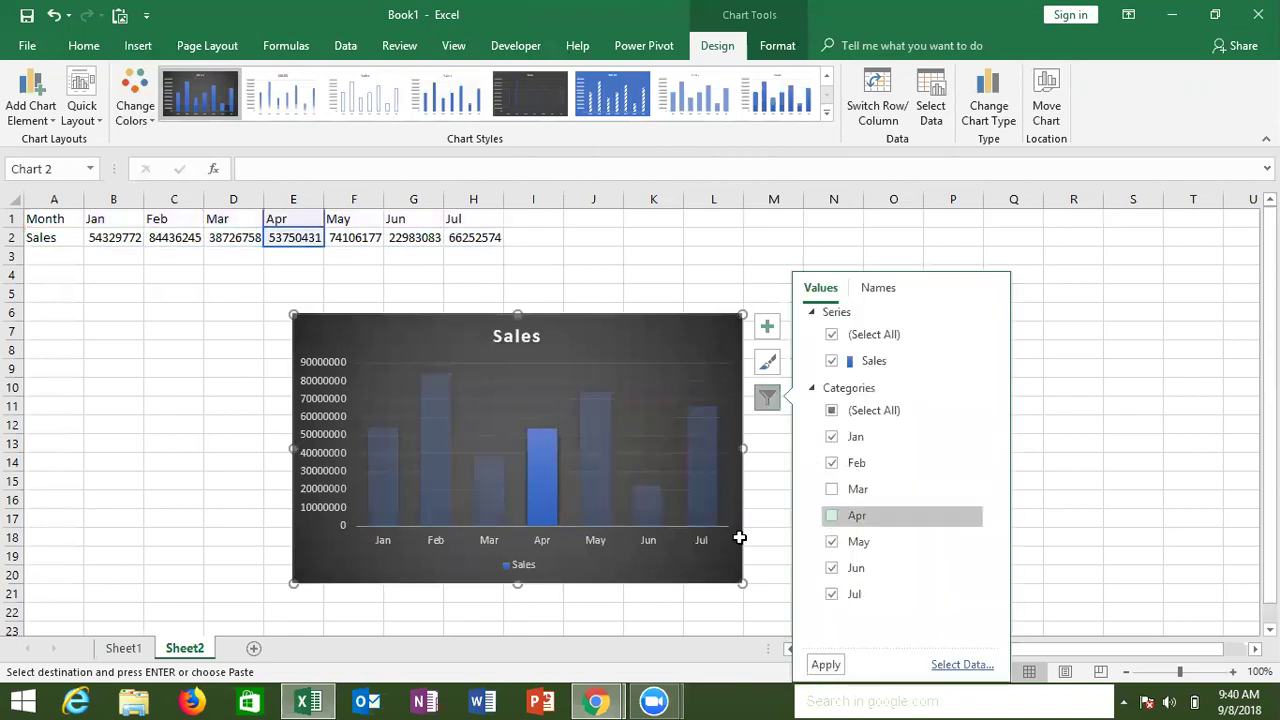
pyautogui.click(824, 666)
pyautogui.click(642, 550)
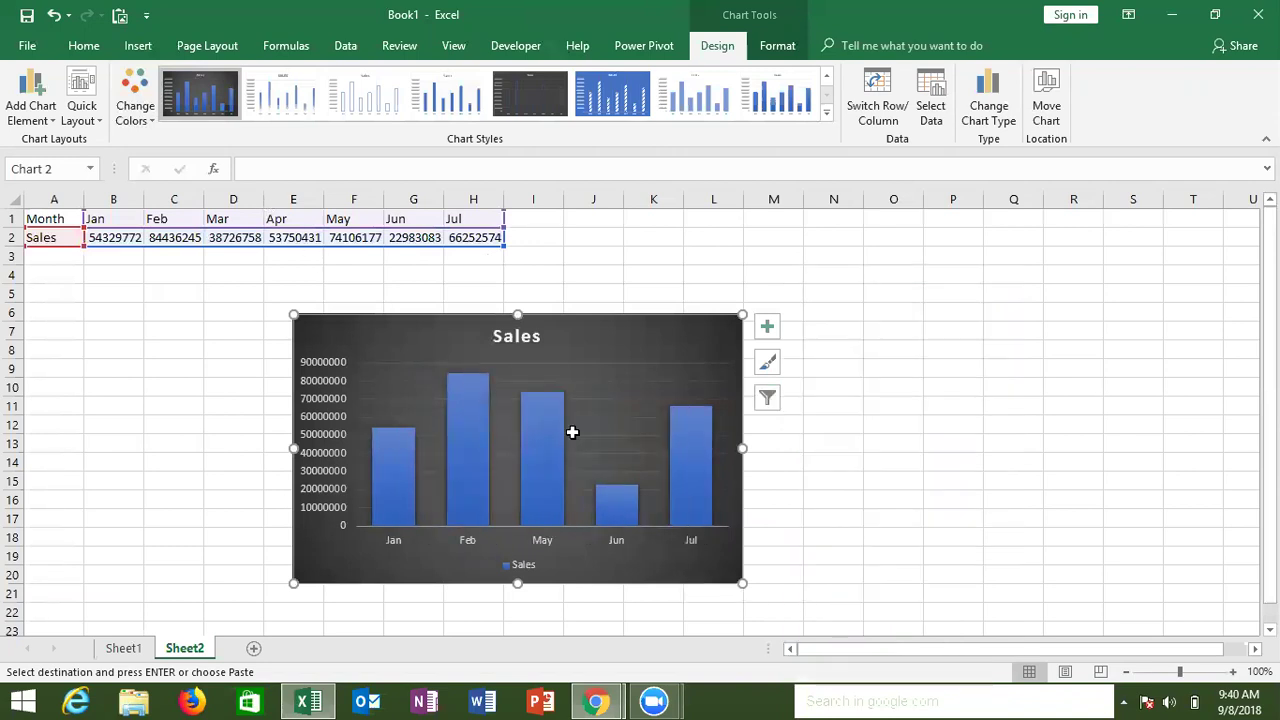
pyautogui.moveTo(671, 483)
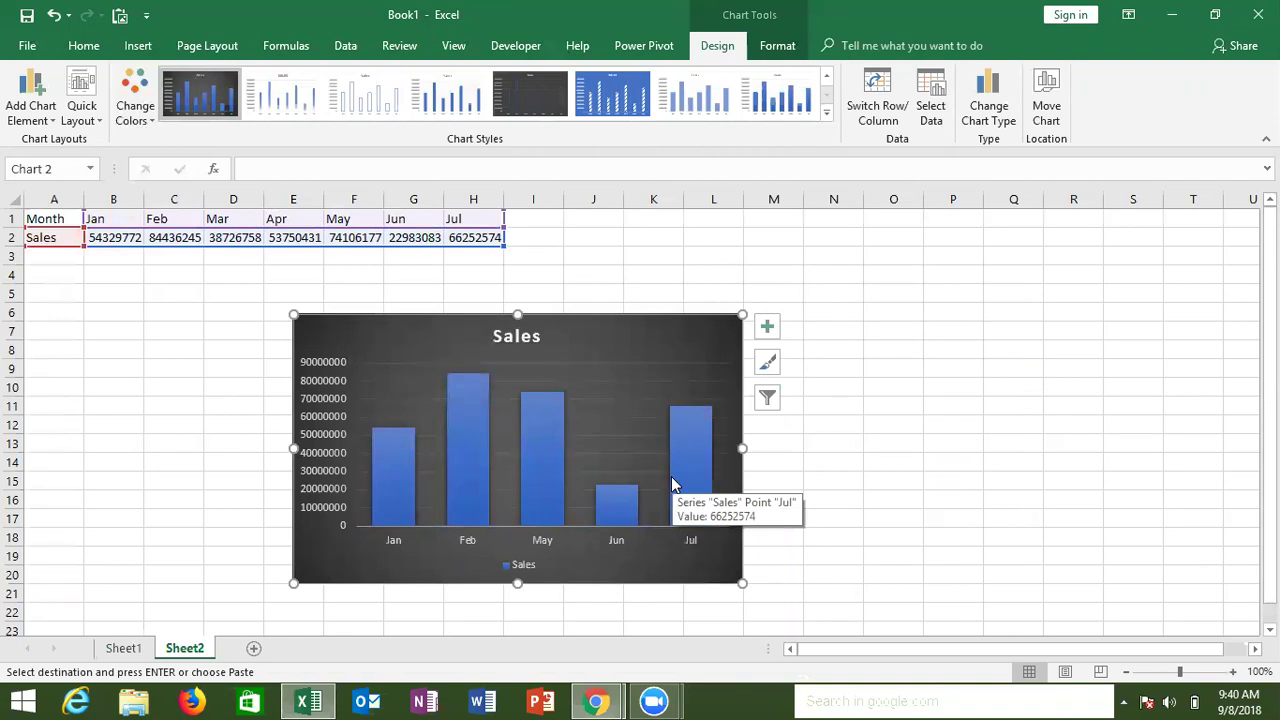
pyautogui.click(764, 366)
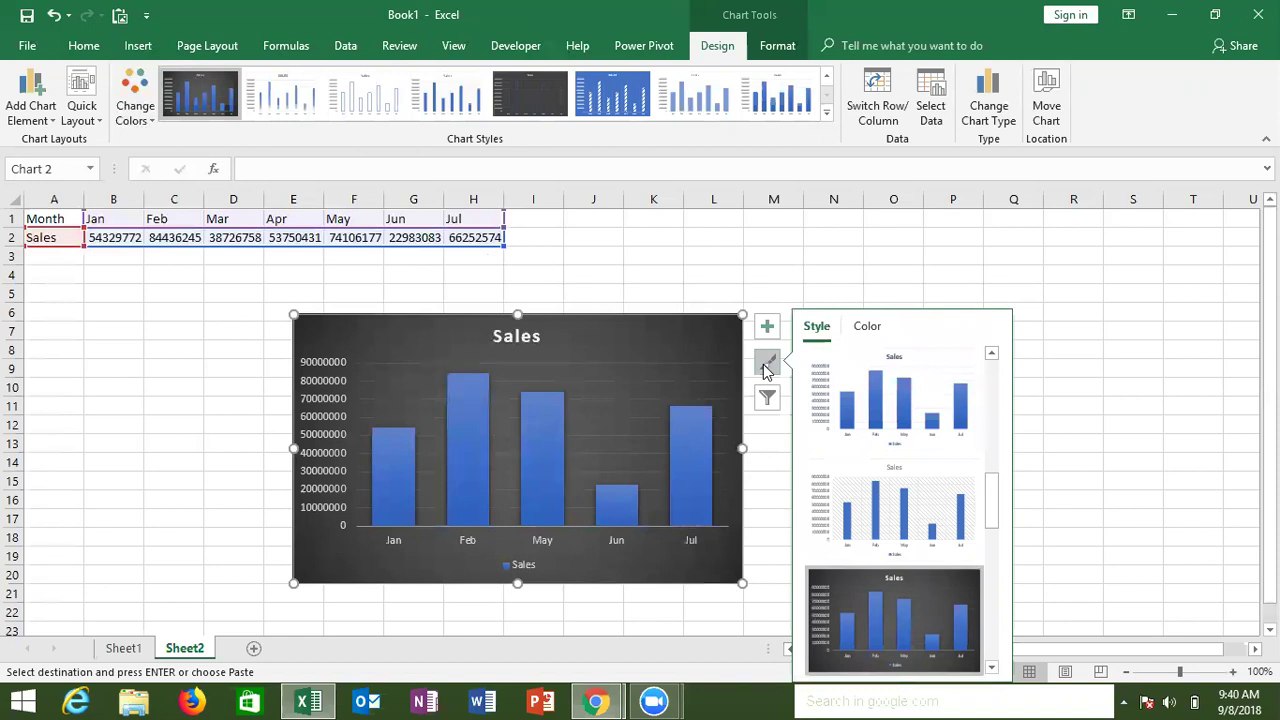
# Show the Colorful and Monochromatic palettes, then open the Sales chart's Chart Elements list
pyautogui.click(855, 333)
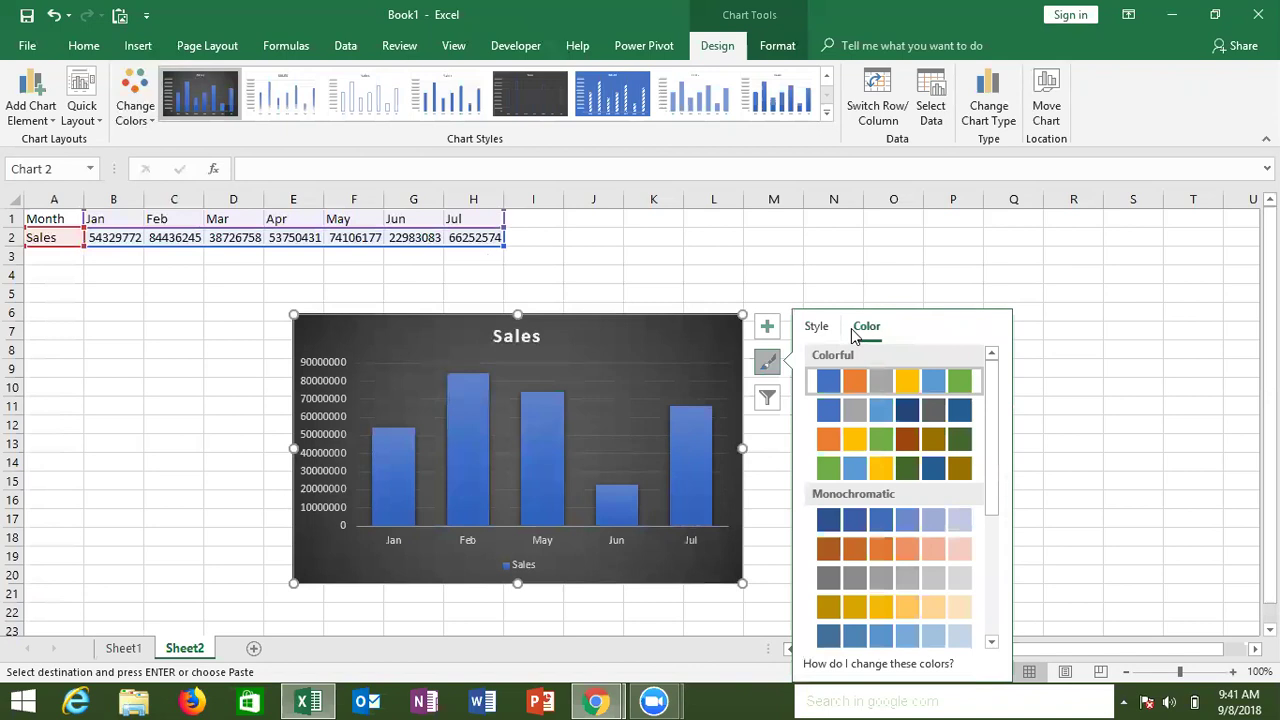
pyautogui.click(778, 334)
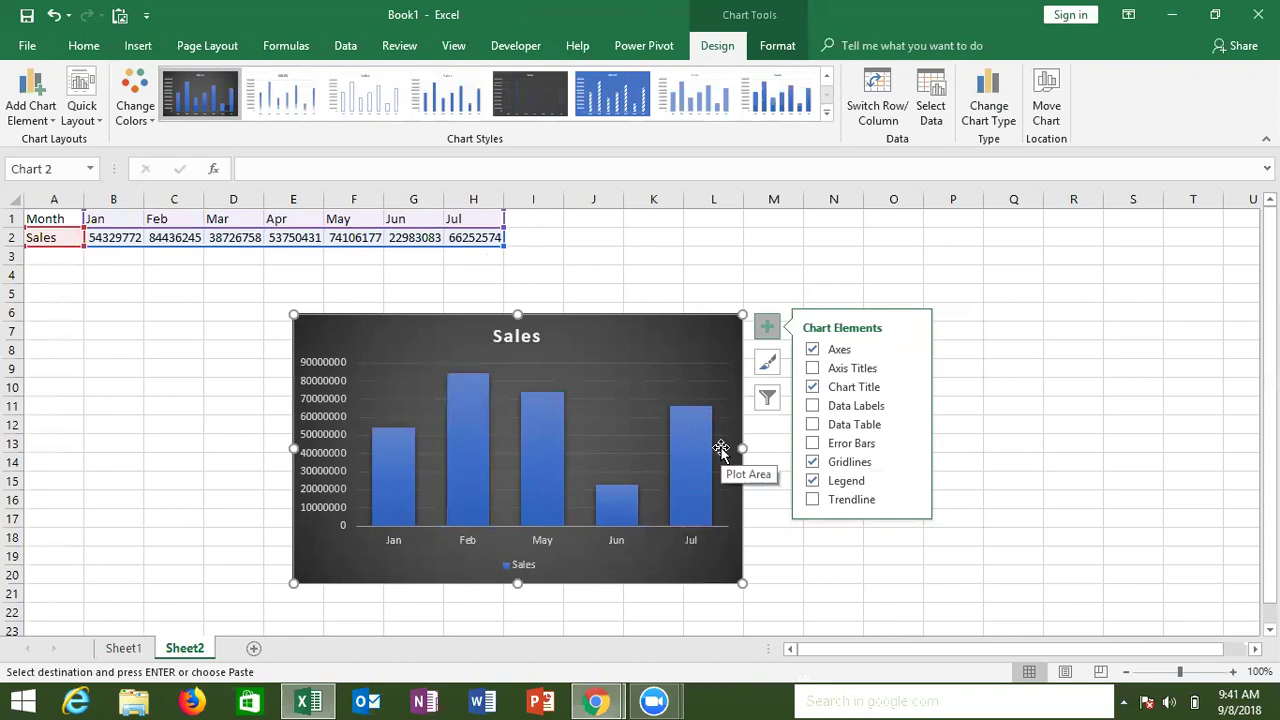
# Turn off gridlines and try then remove data labels and a data table, keeping Axes, Title, Legend
pyautogui.click(813, 463)
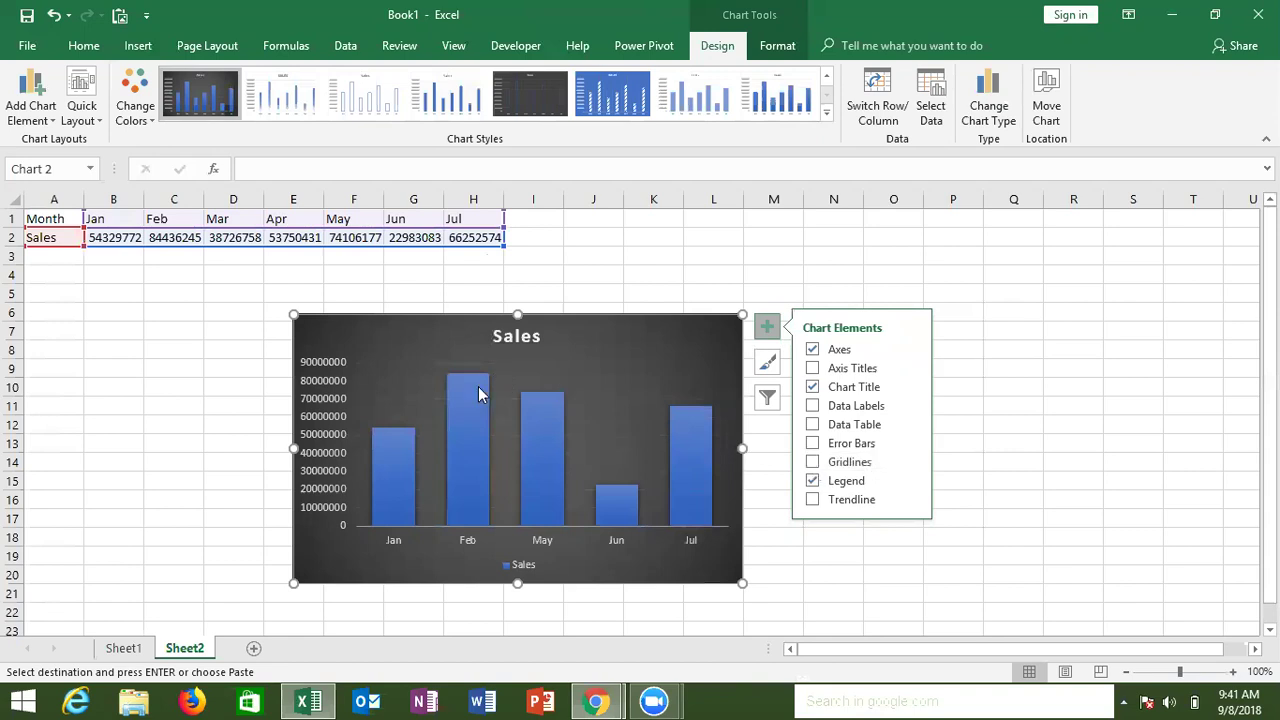
pyautogui.click(813, 405)
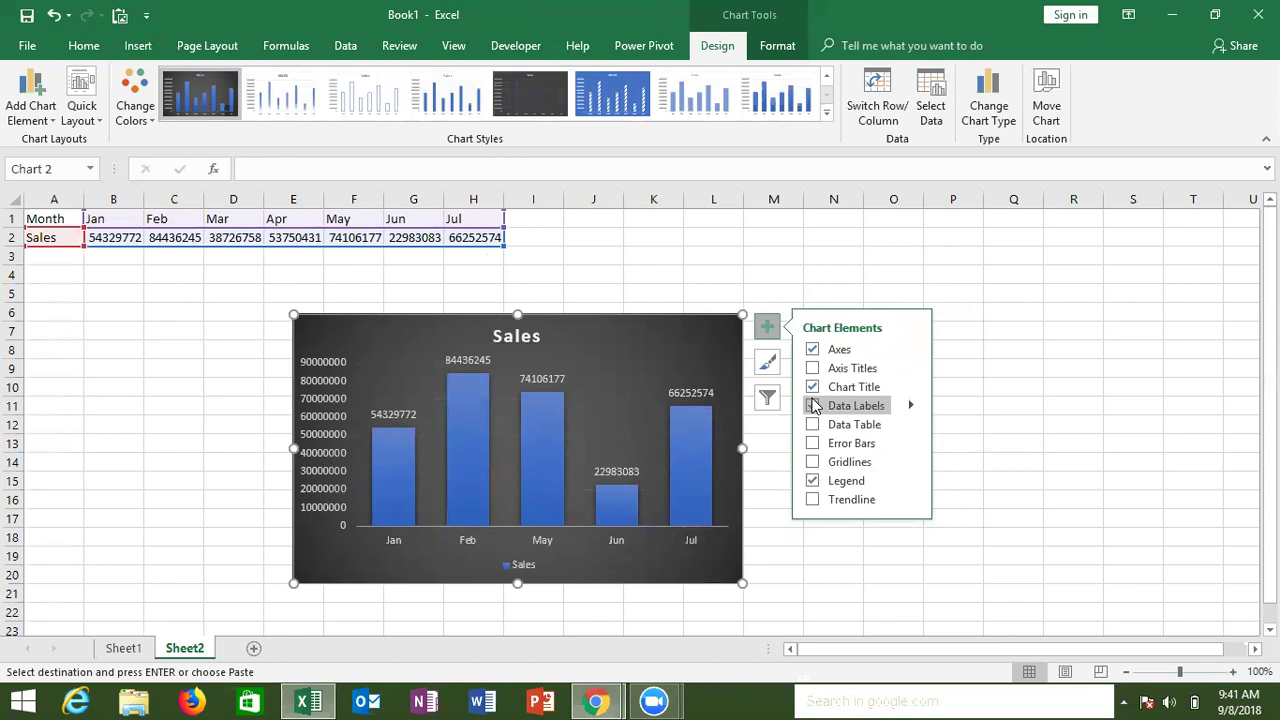
pyautogui.click(813, 405)
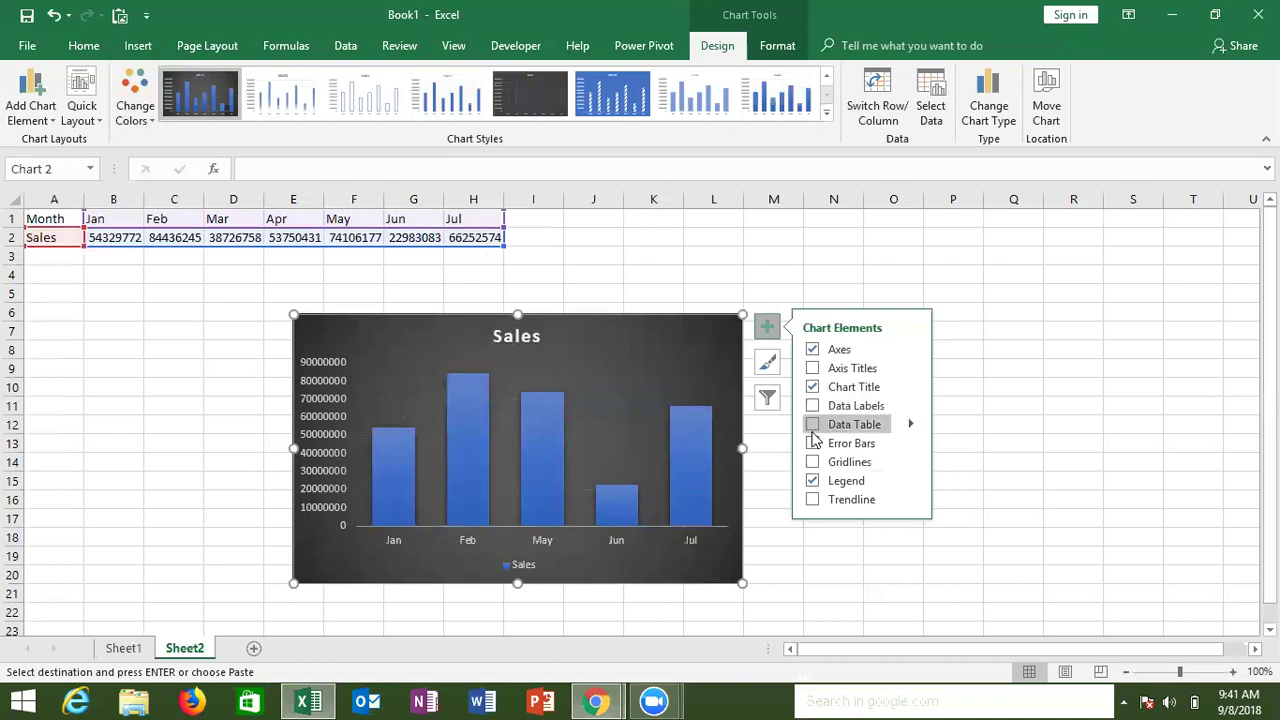
pyautogui.click(813, 425)
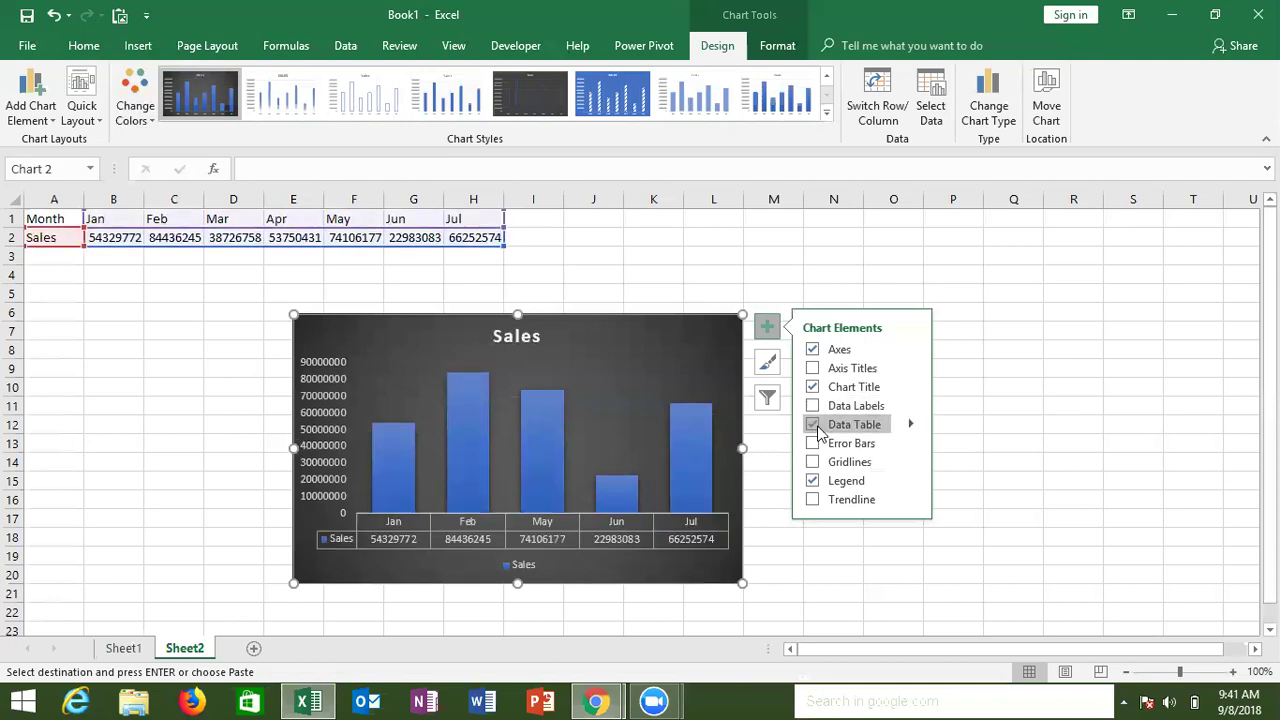
pyautogui.click(817, 428)
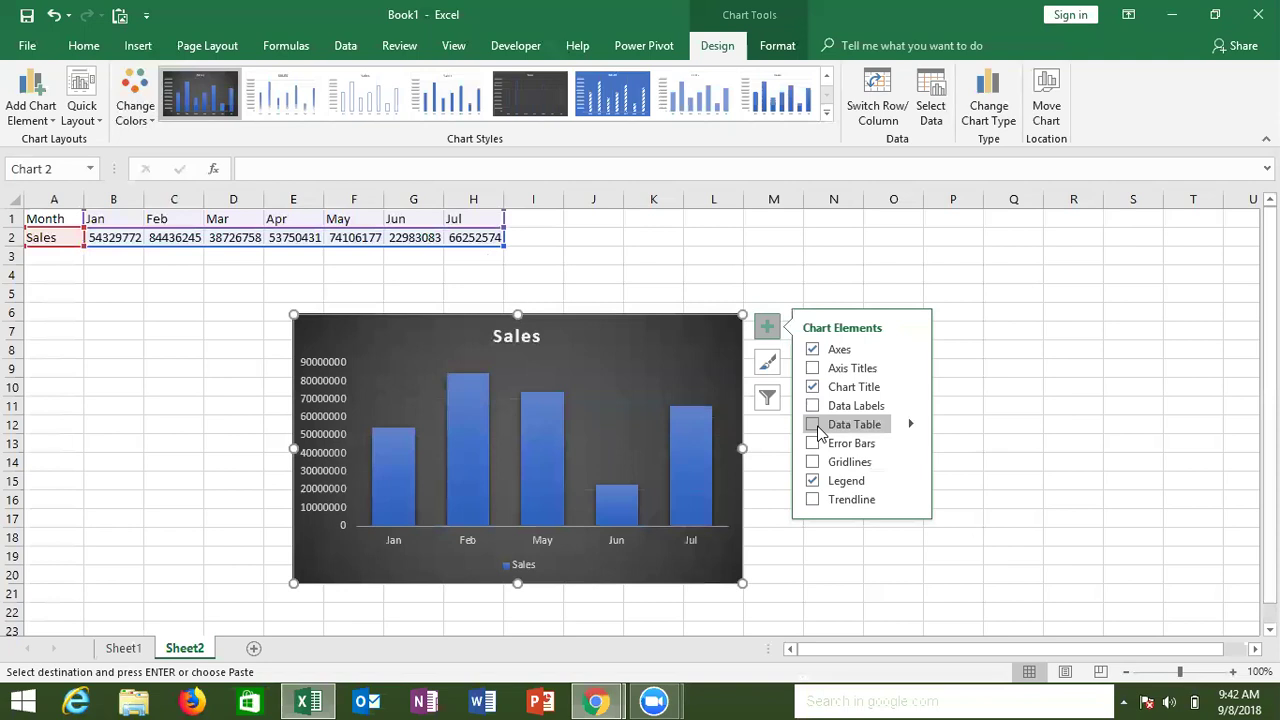
pyautogui.click(660, 245)
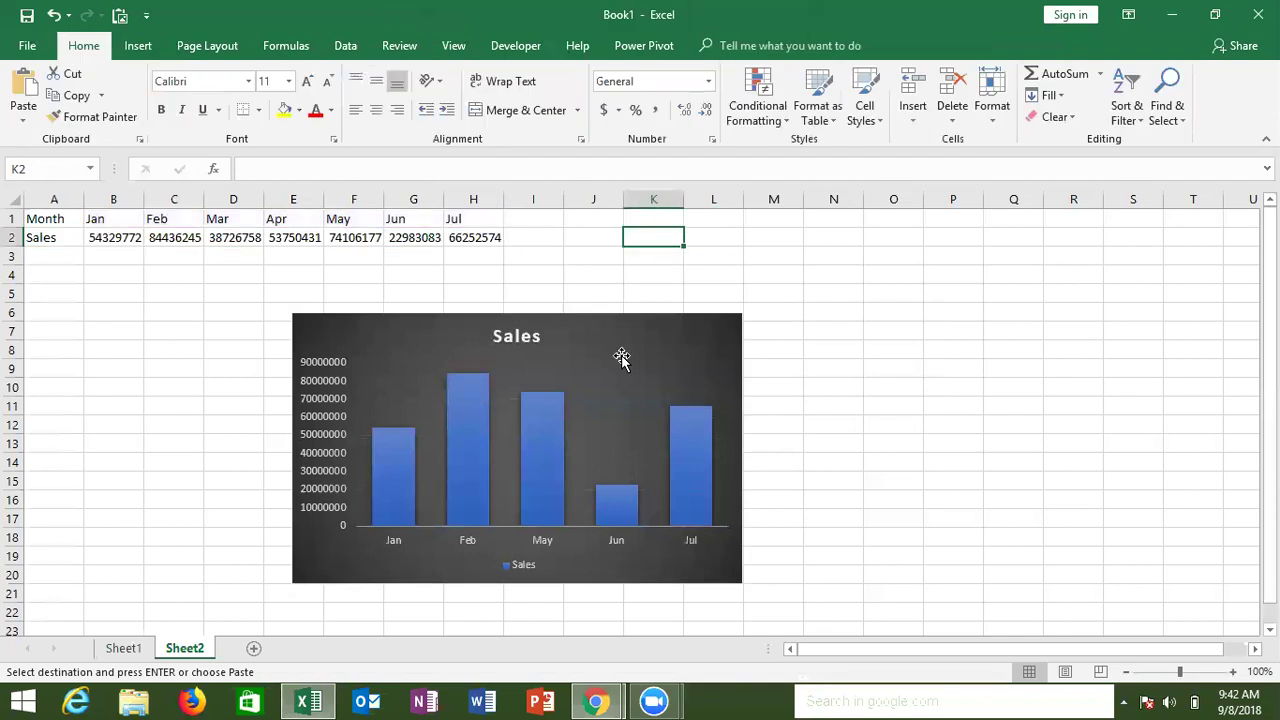
# Copy the Month/Sales table A1:H2 from Sheet2 into a new Sheet3
pyautogui.click(621, 358)
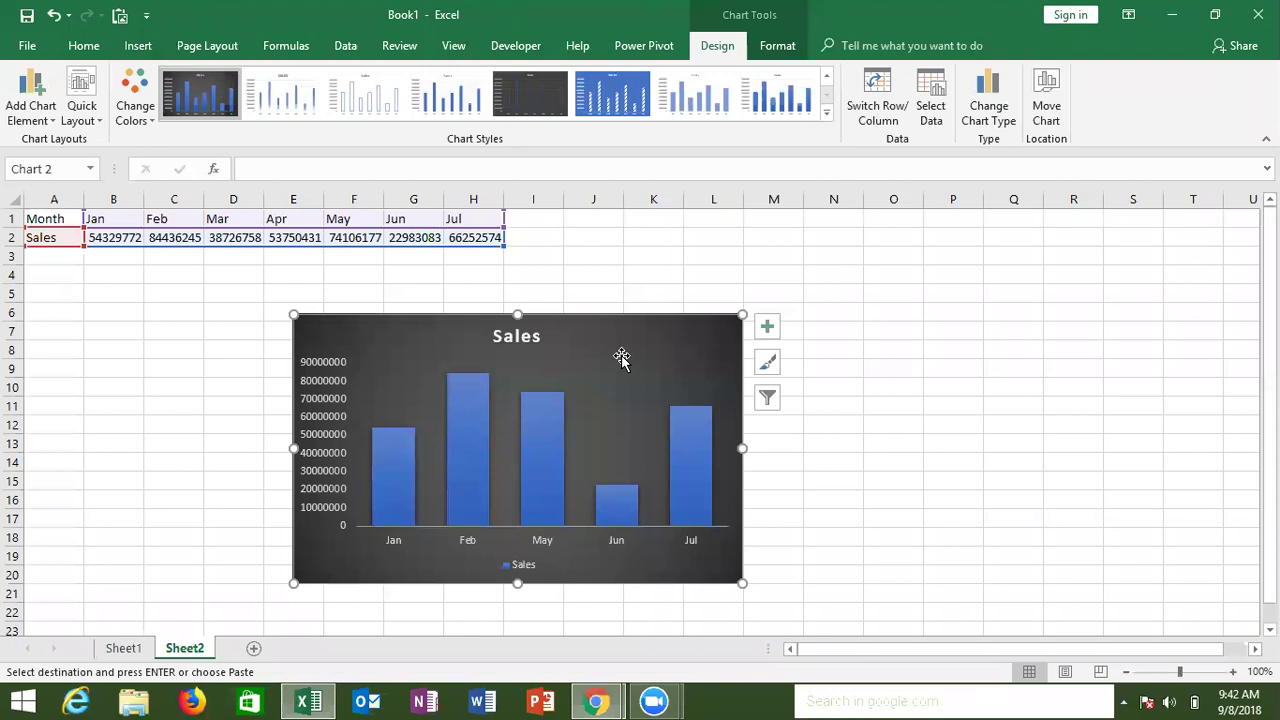
pyautogui.click(240, 269)
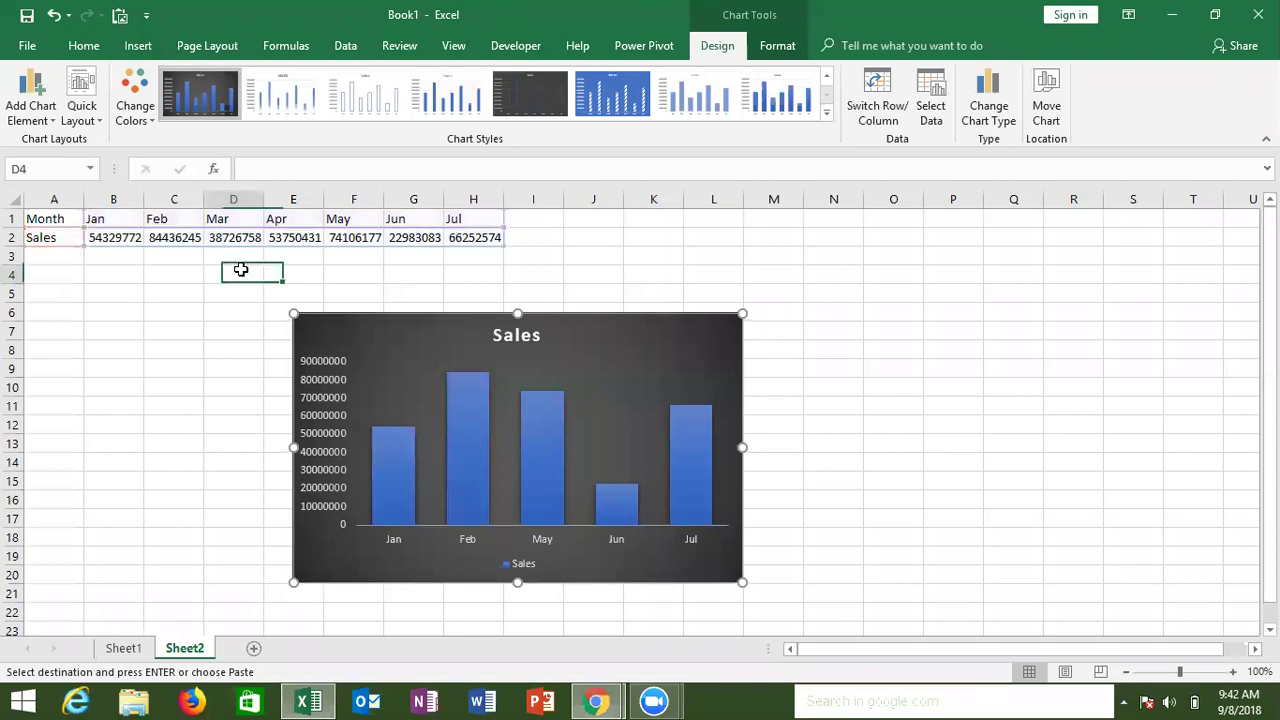
pyautogui.press('Up')
pyautogui.press('Up')
pyautogui.press('Up')
pyautogui.press('Home')
pyautogui.hotkey('ctrl', 'a')
pyautogui.hotkey('ctrl', 'v')
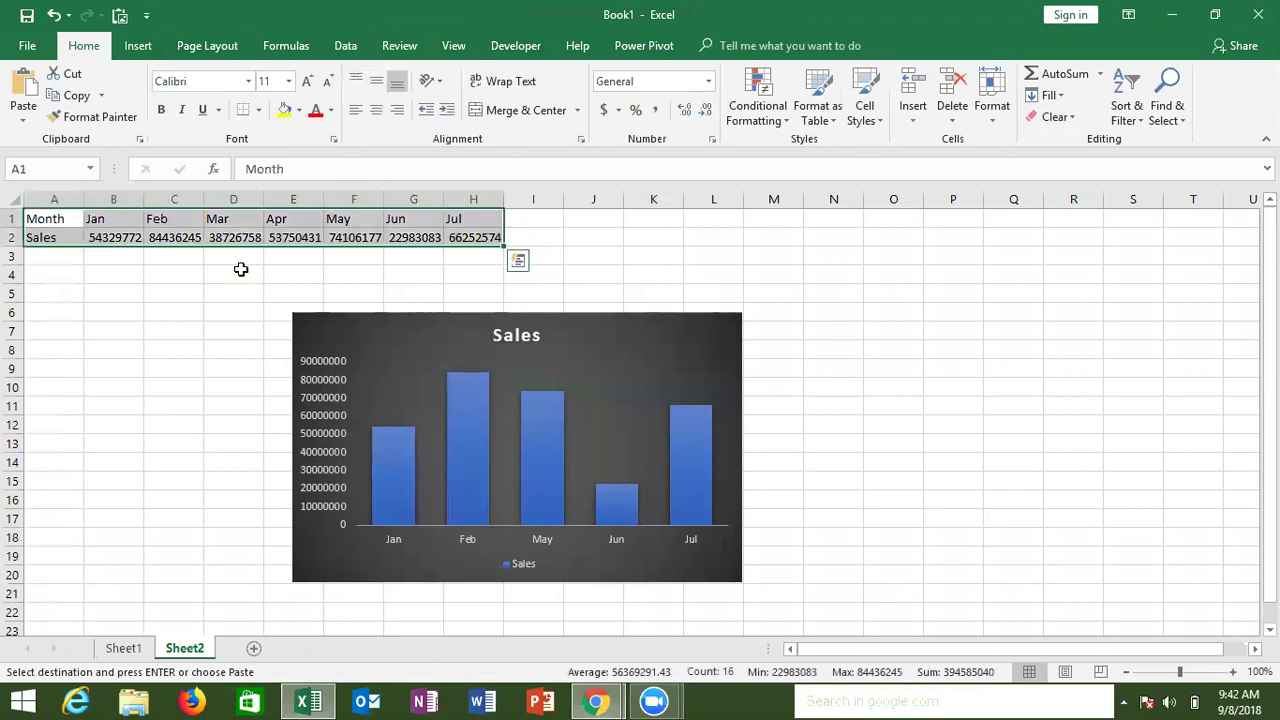
pyautogui.click(256, 648)
pyautogui.hotkey('ctrl', 'v')
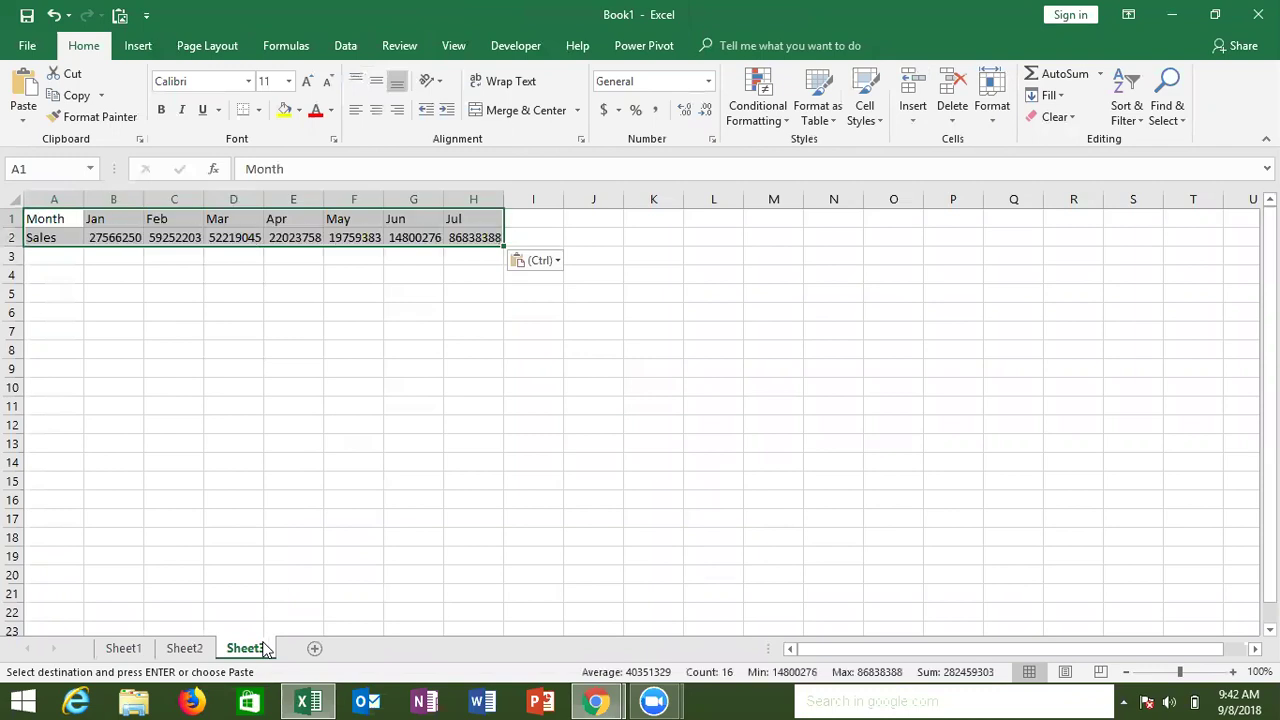
# Insert a clustered column chart of Sales and move it below the table
pyautogui.click(138, 47)
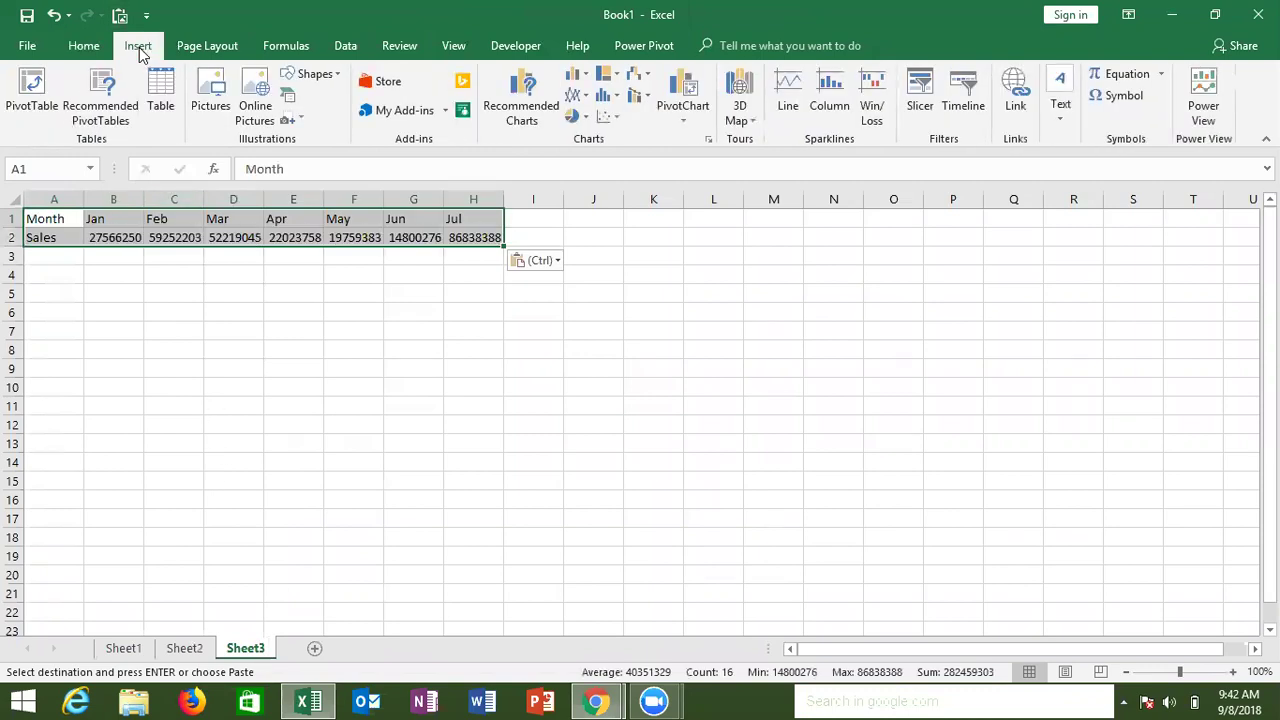
pyautogui.click(578, 75)
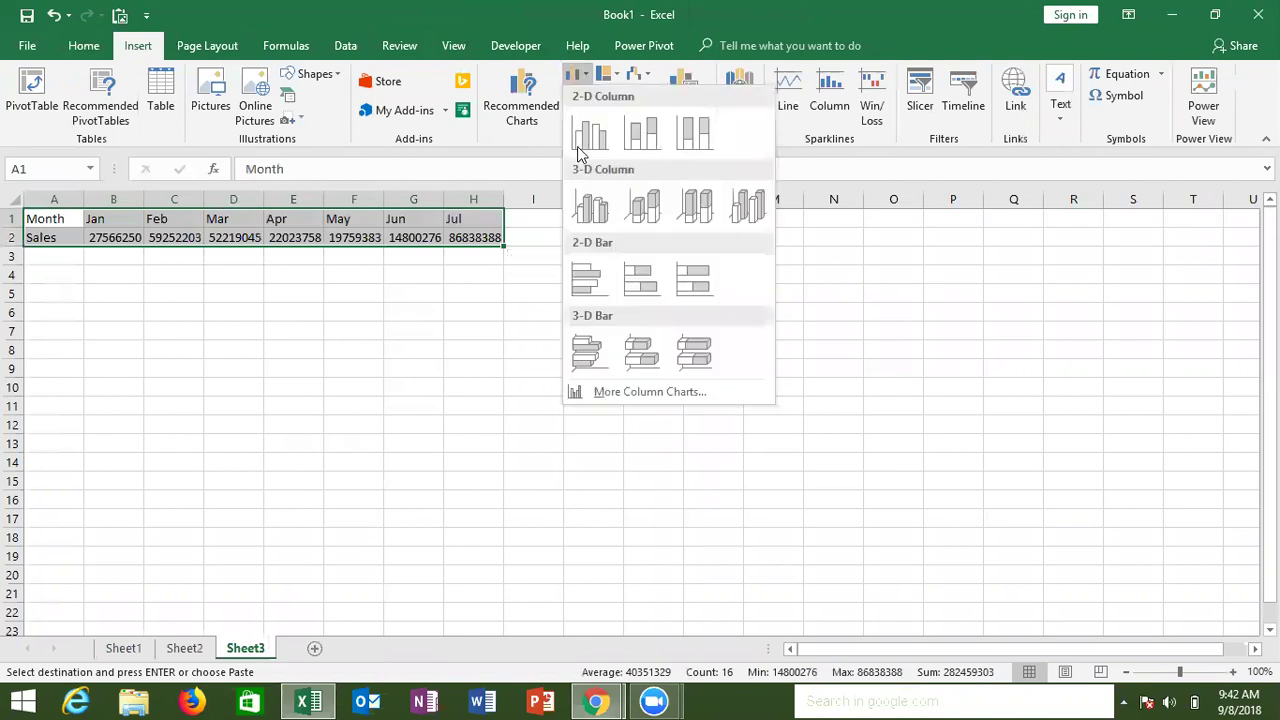
pyautogui.click(580, 145)
pyautogui.moveTo(408, 290); pyautogui.dragTo(277, 330)
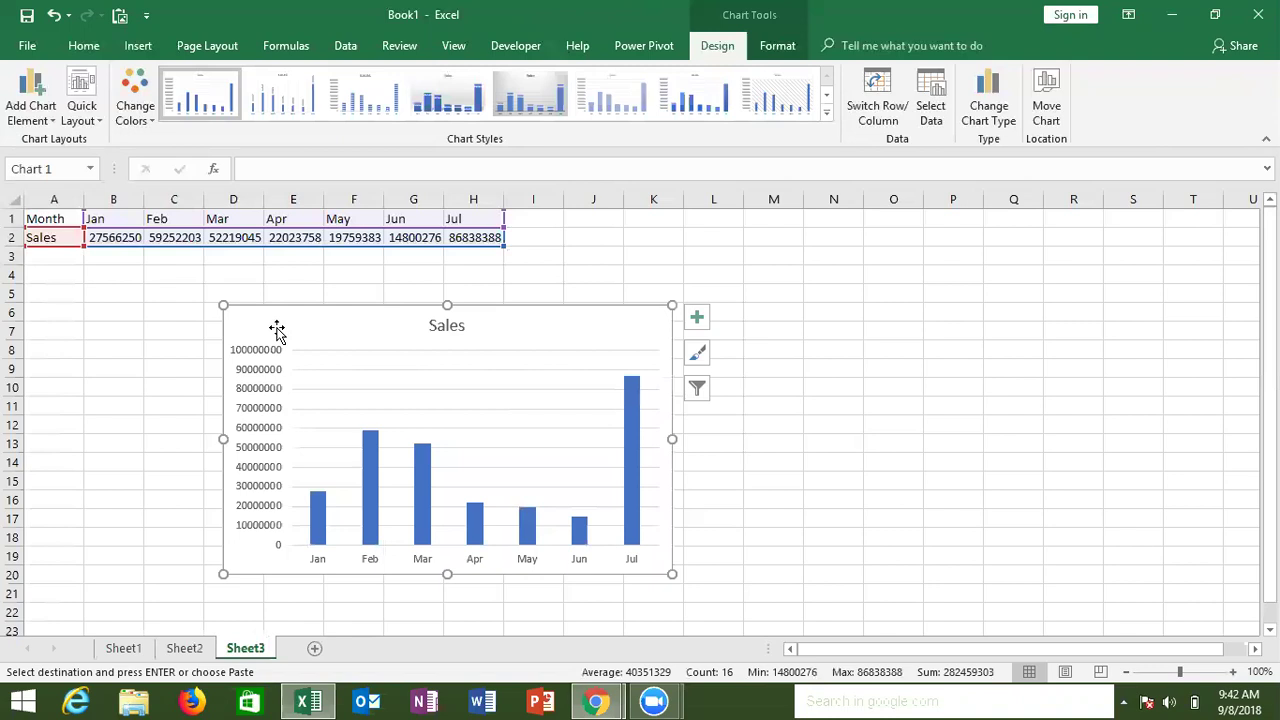
pyautogui.click(814, 418)
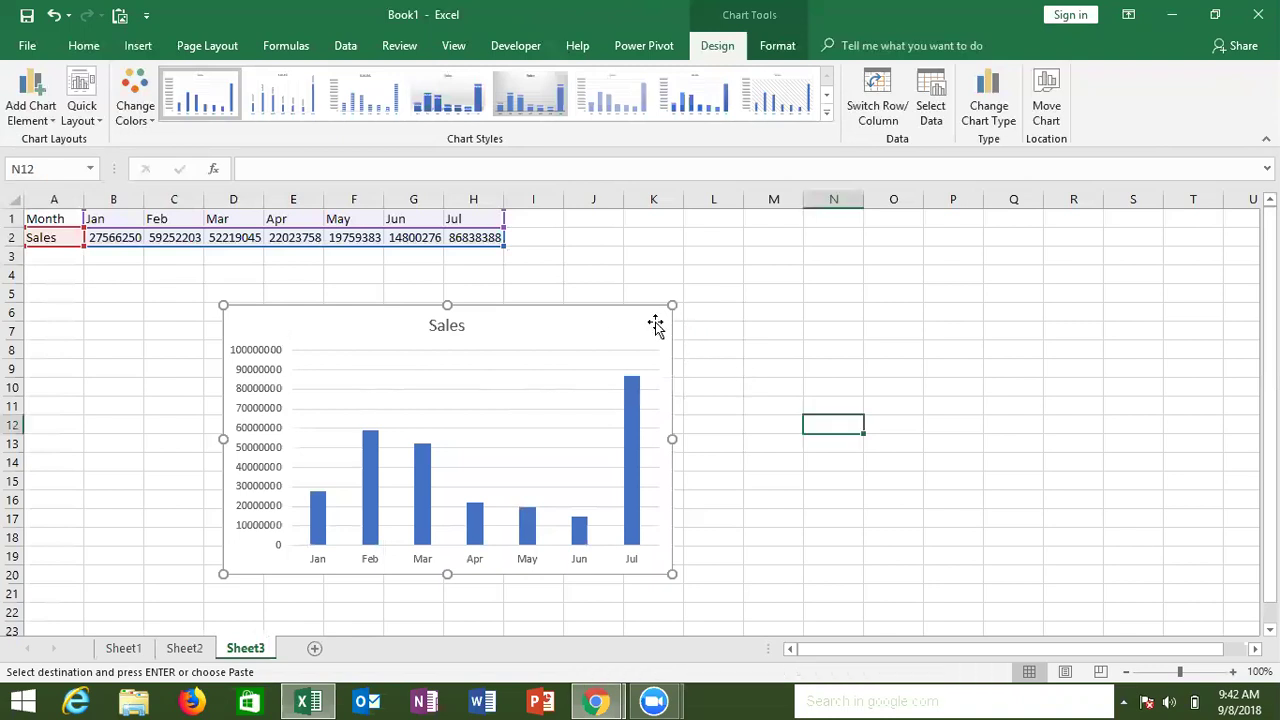
pyautogui.click(519, 375)
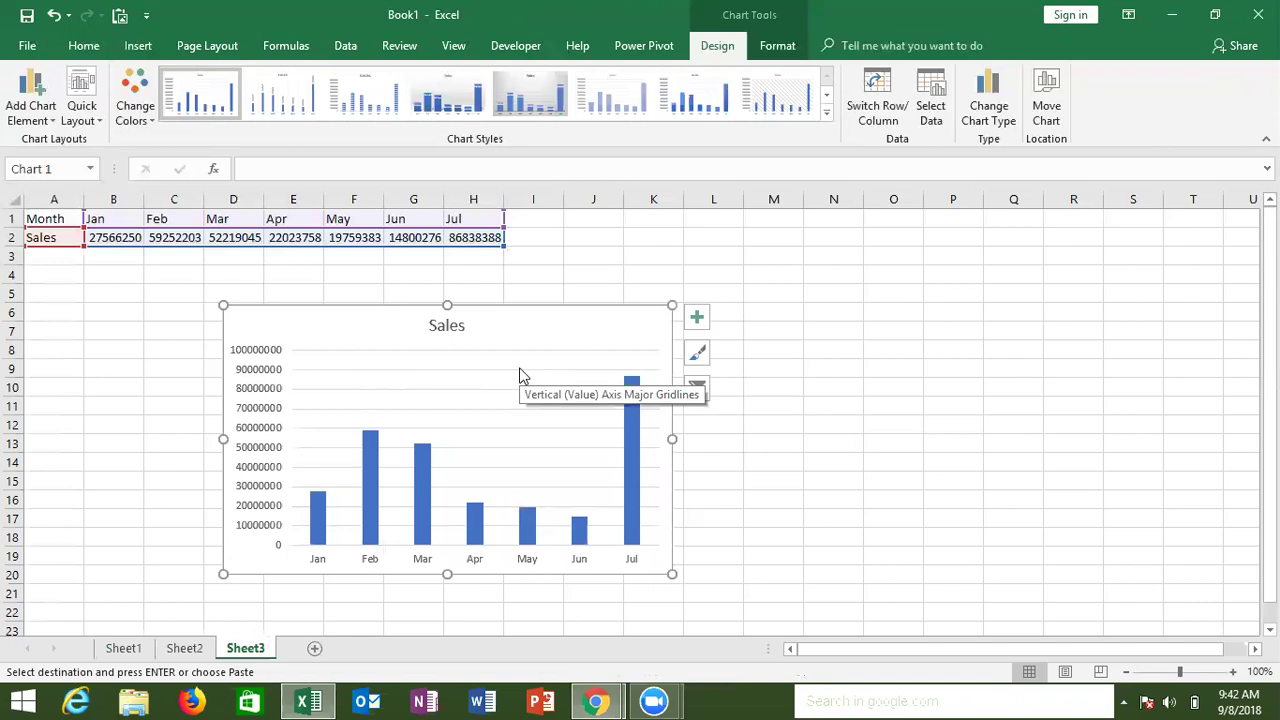
pyautogui.click(503, 362)
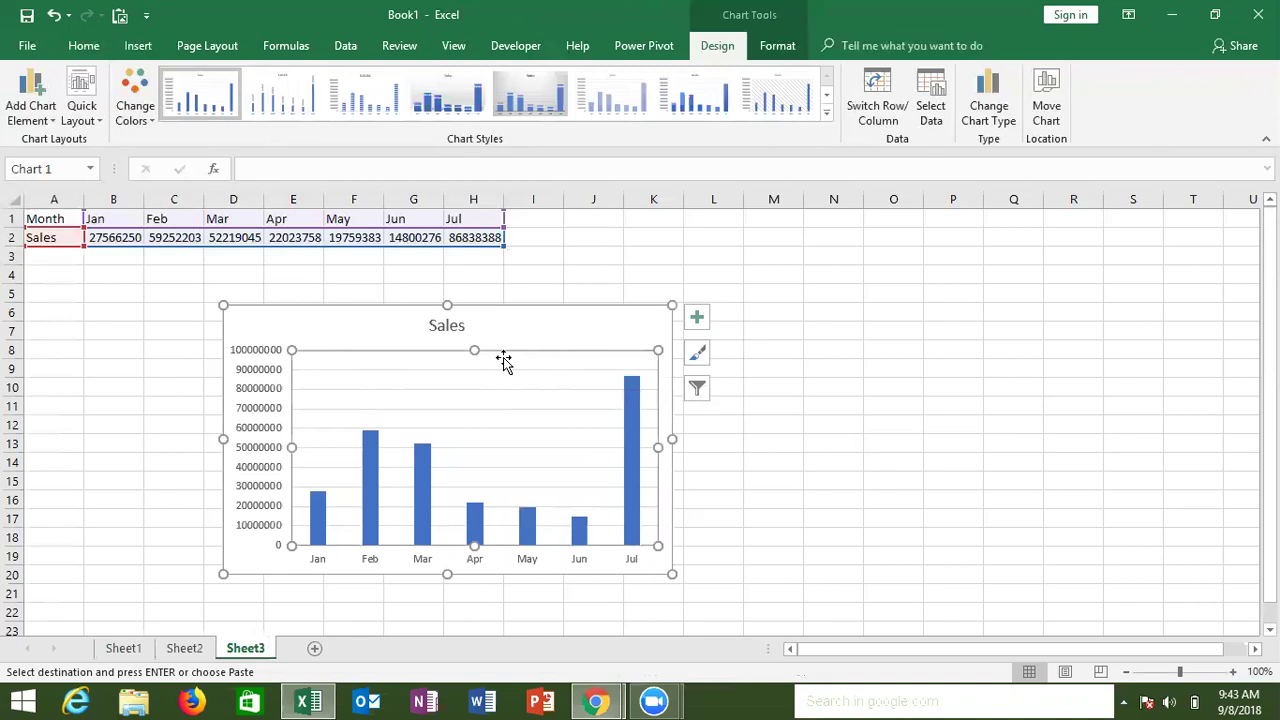
pyautogui.click(625, 433)
pyautogui.click(625, 435)
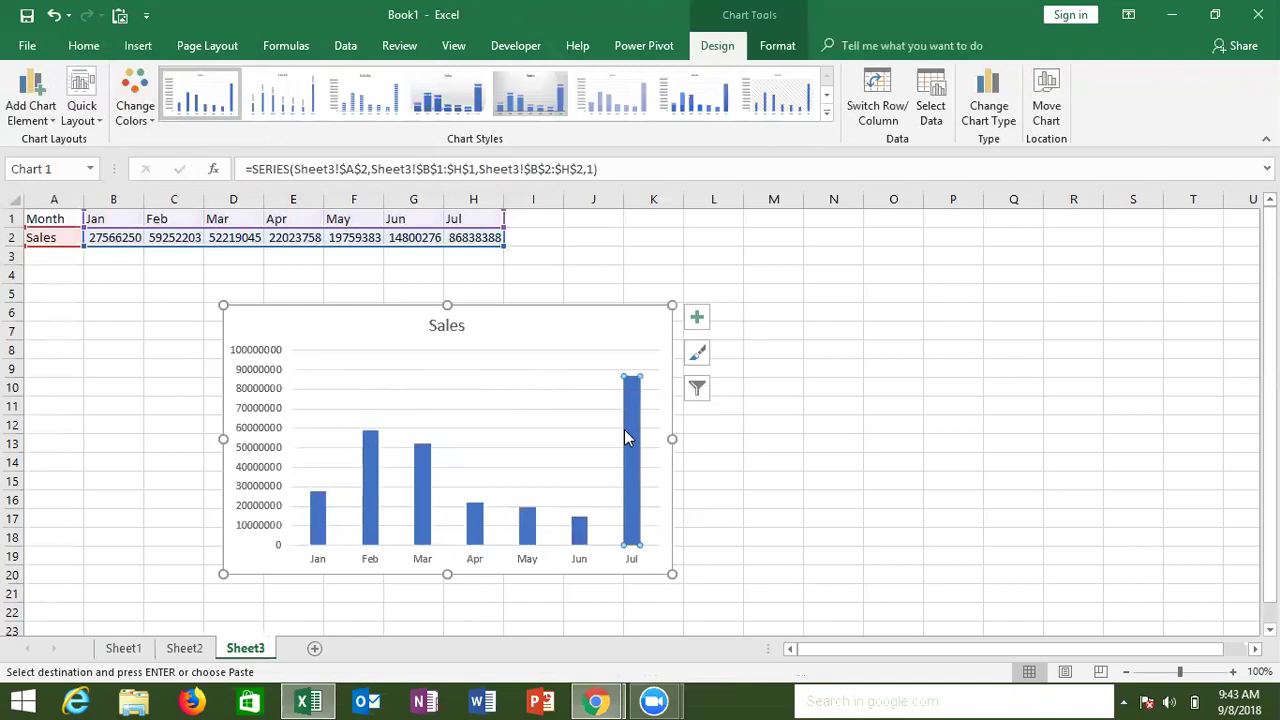
pyautogui.click(531, 567)
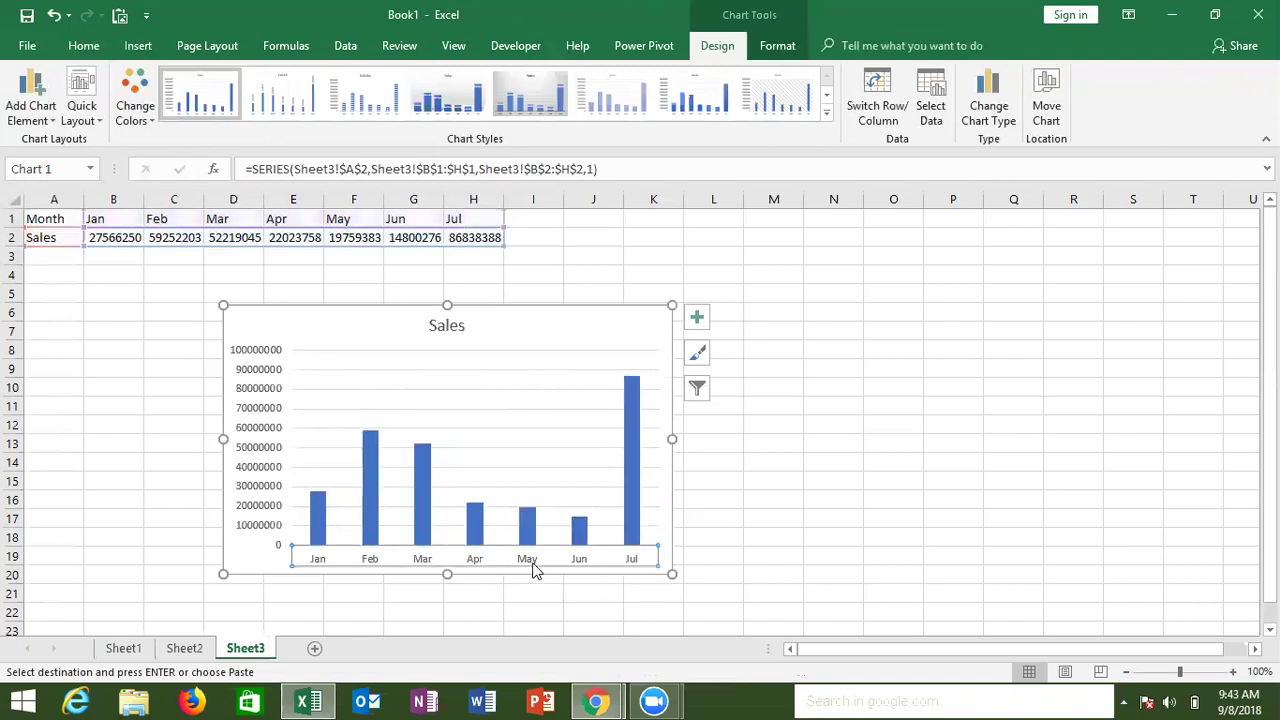
pyautogui.click(252, 478)
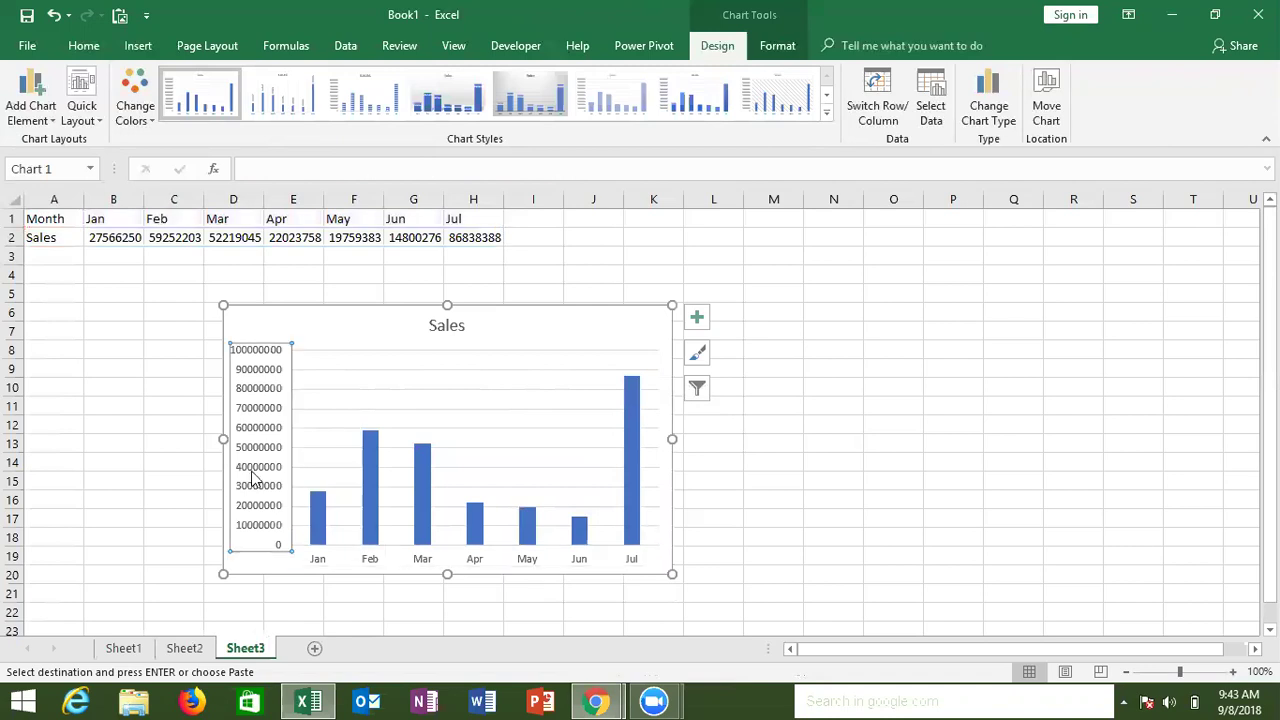
pyautogui.click(449, 335)
pyautogui.click(447, 327)
# Open Format Chart Area for the Sheet3 chart and set Fill to No fill
pyautogui.hotkey('ctrl', '1')
pyautogui.click(629, 330)
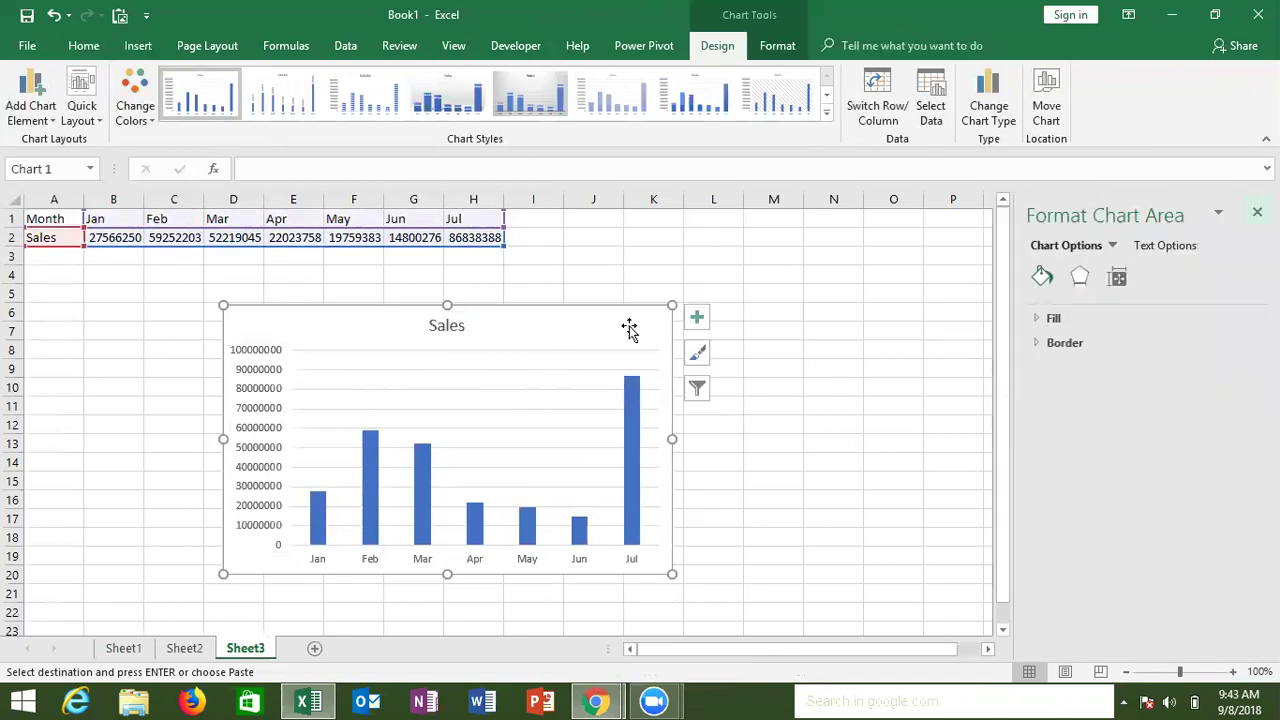
pyautogui.press('Return')
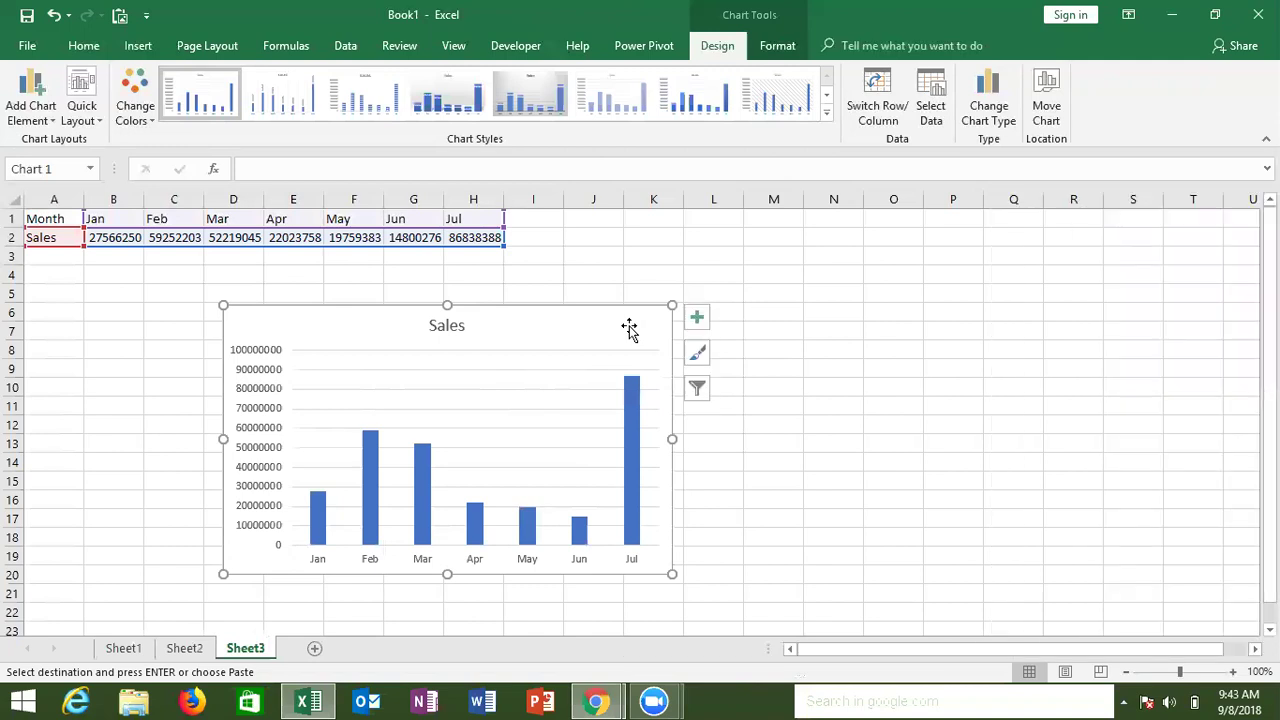
pyautogui.rightClick(629, 330)
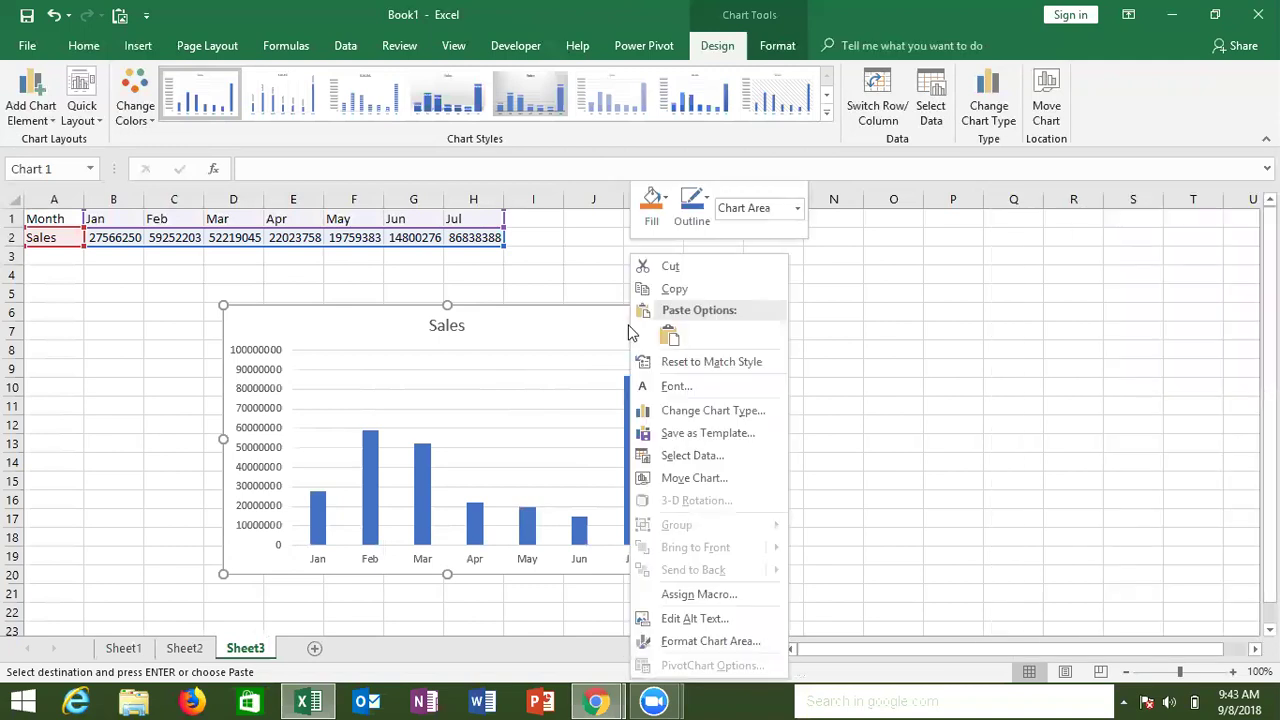
pyautogui.click(737, 645)
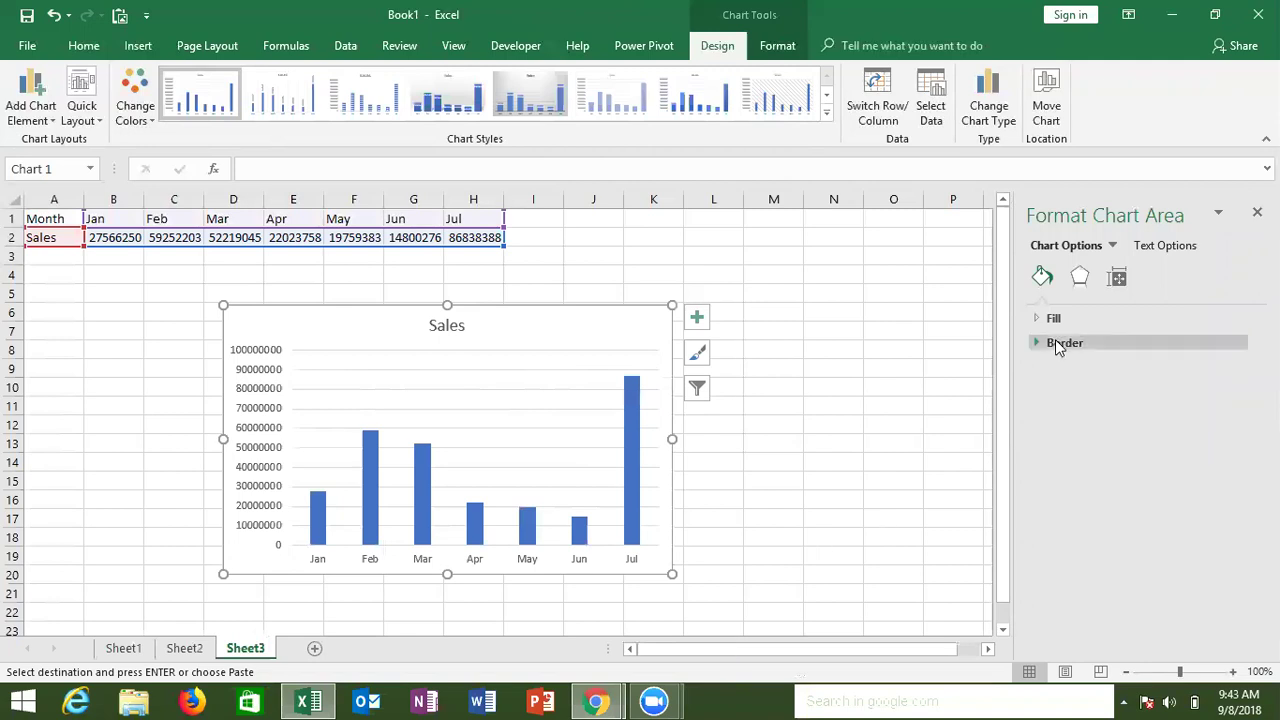
pyautogui.click(1077, 282)
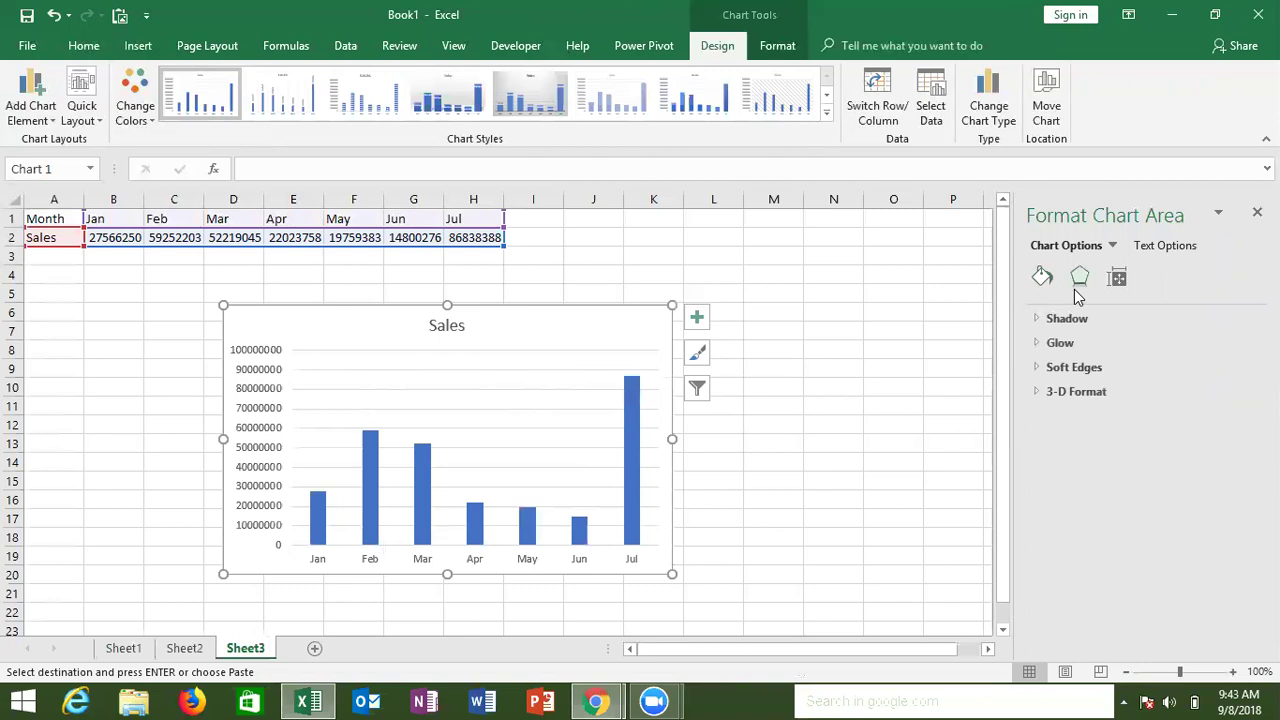
pyautogui.click(1119, 280)
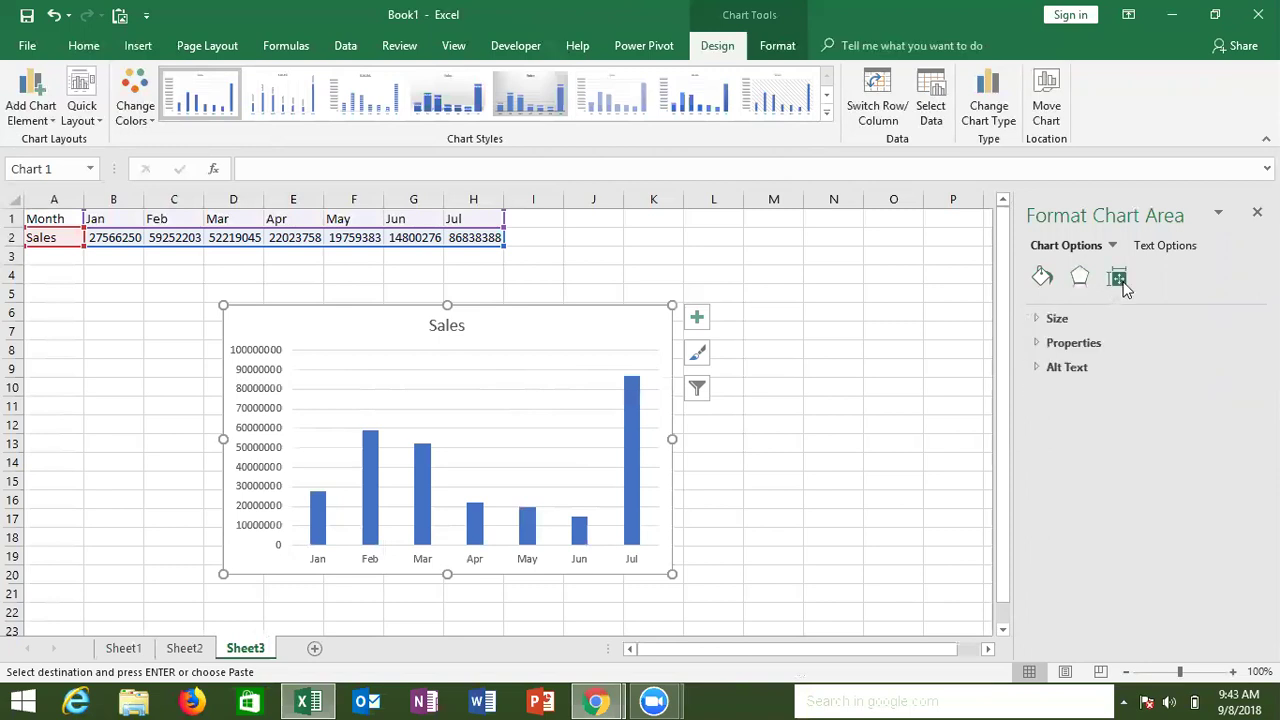
pyautogui.click(1044, 283)
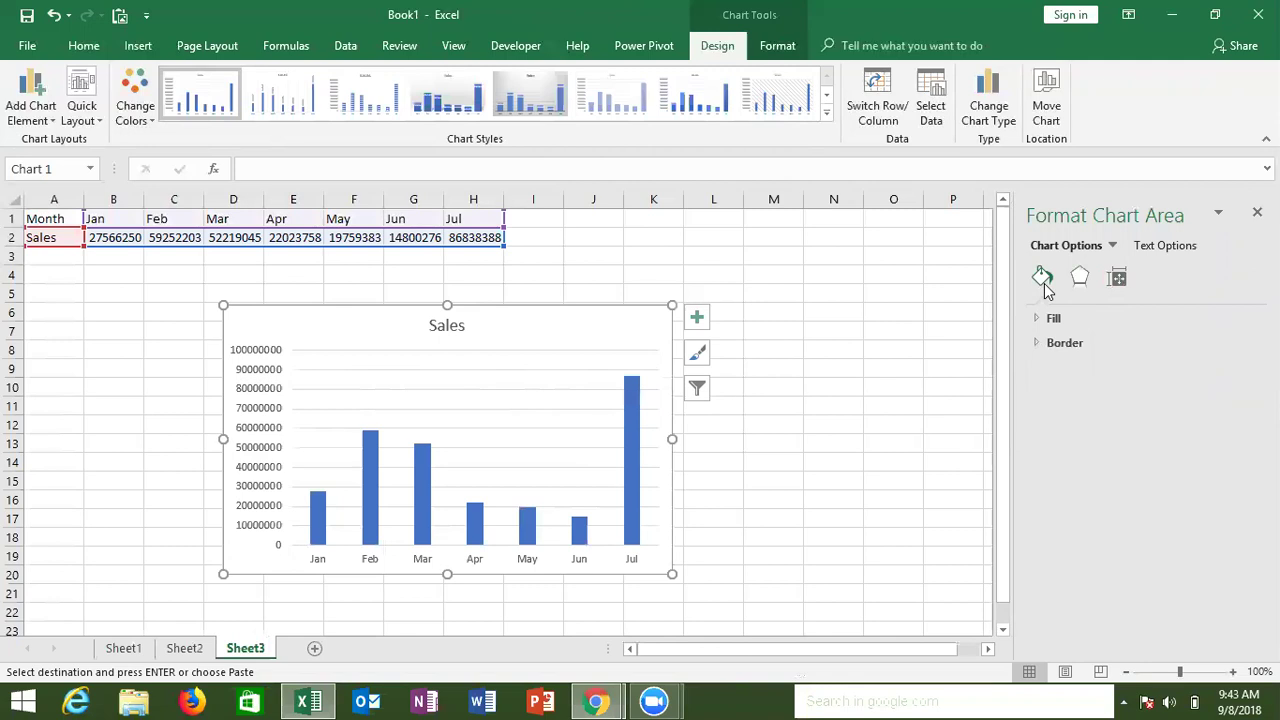
pyautogui.click(1050, 320)
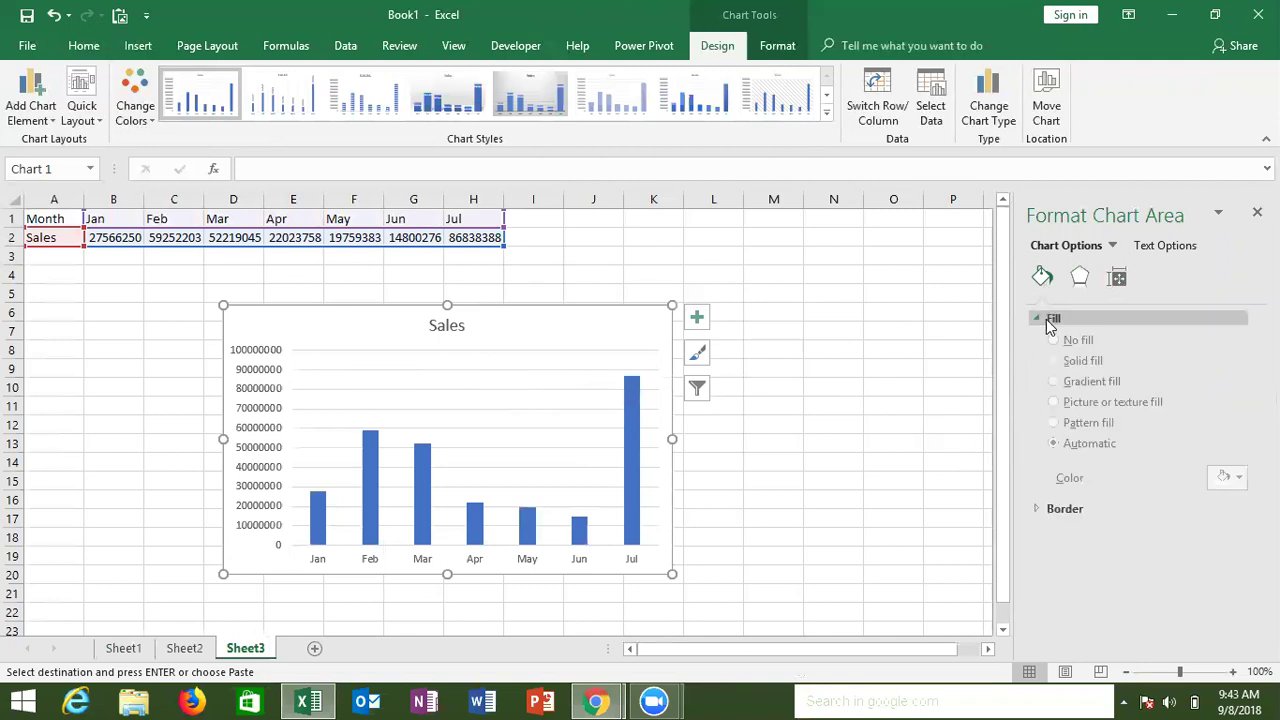
pyautogui.click(1053, 346)
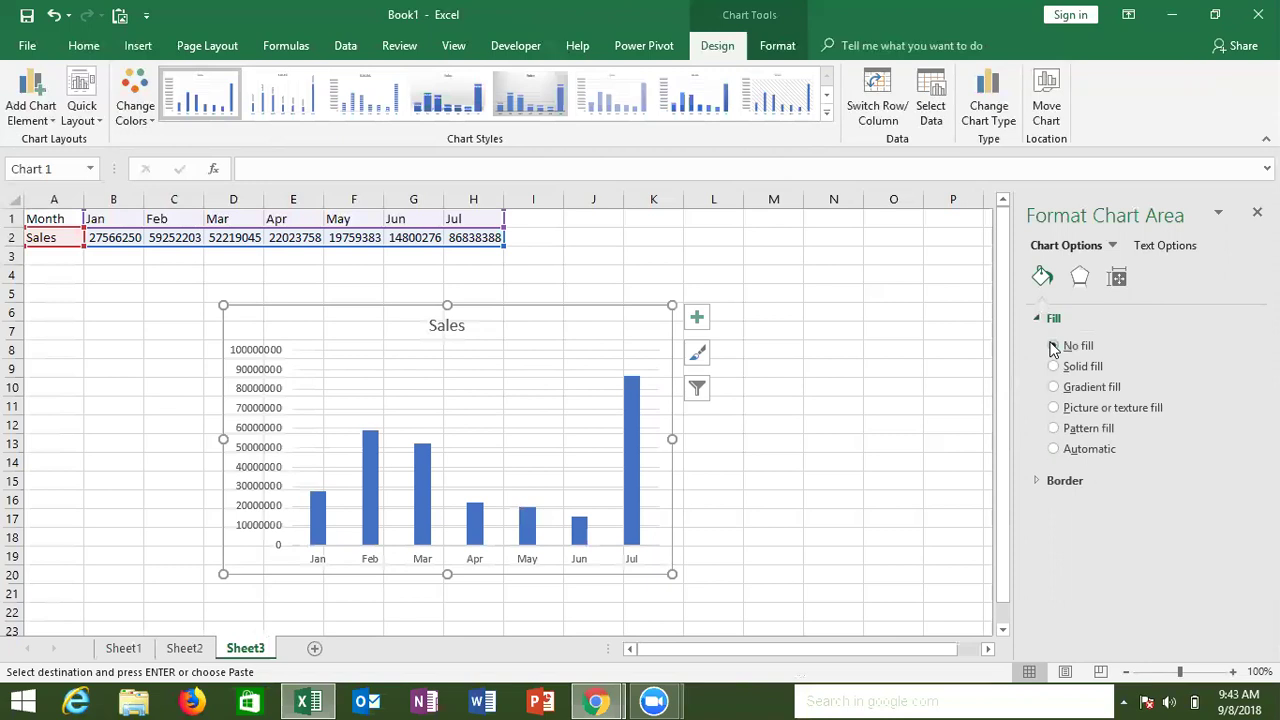
# Try a partly transparent light blue solid fill on the chart background
pyautogui.click(1054, 367)
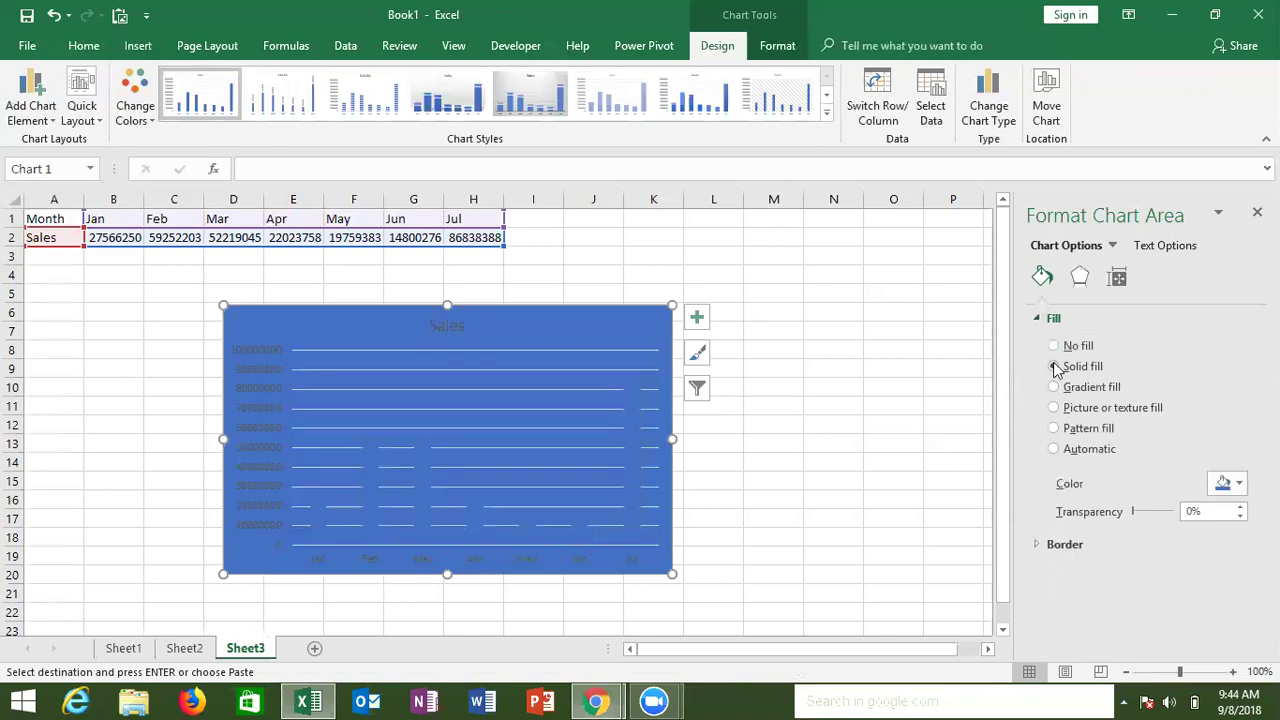
pyautogui.click(1238, 490)
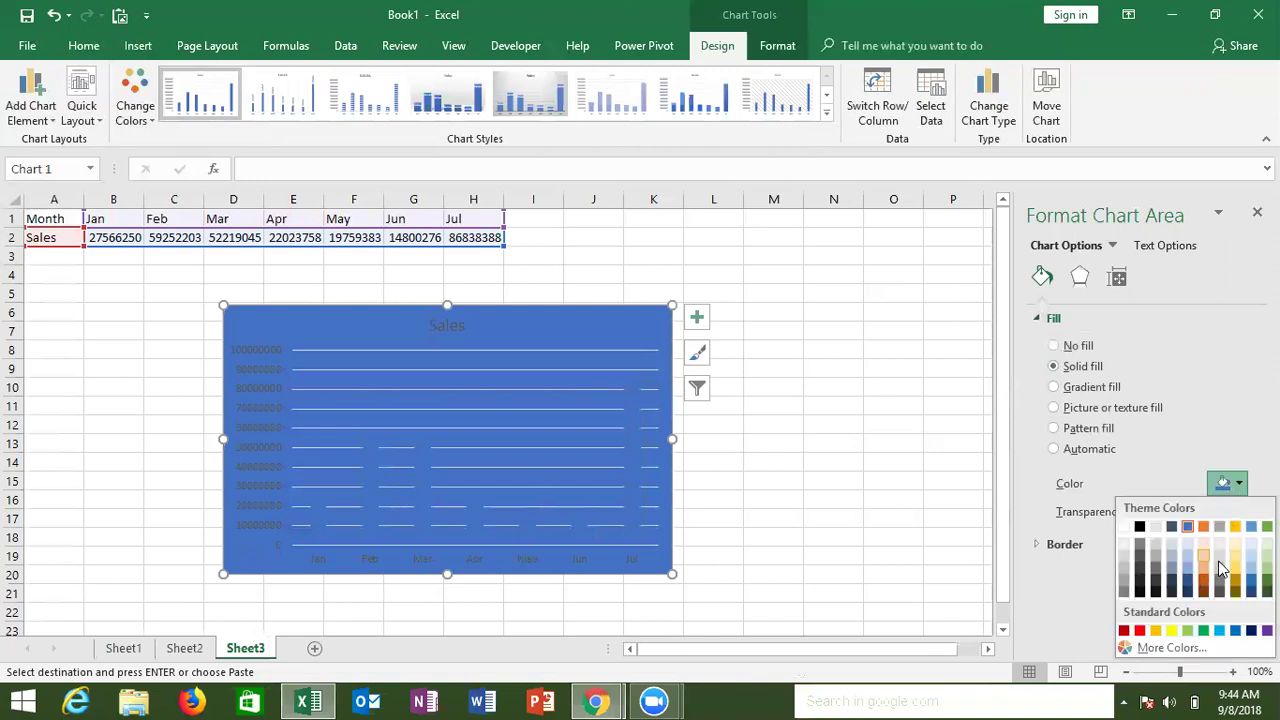
pyautogui.click(1251, 556)
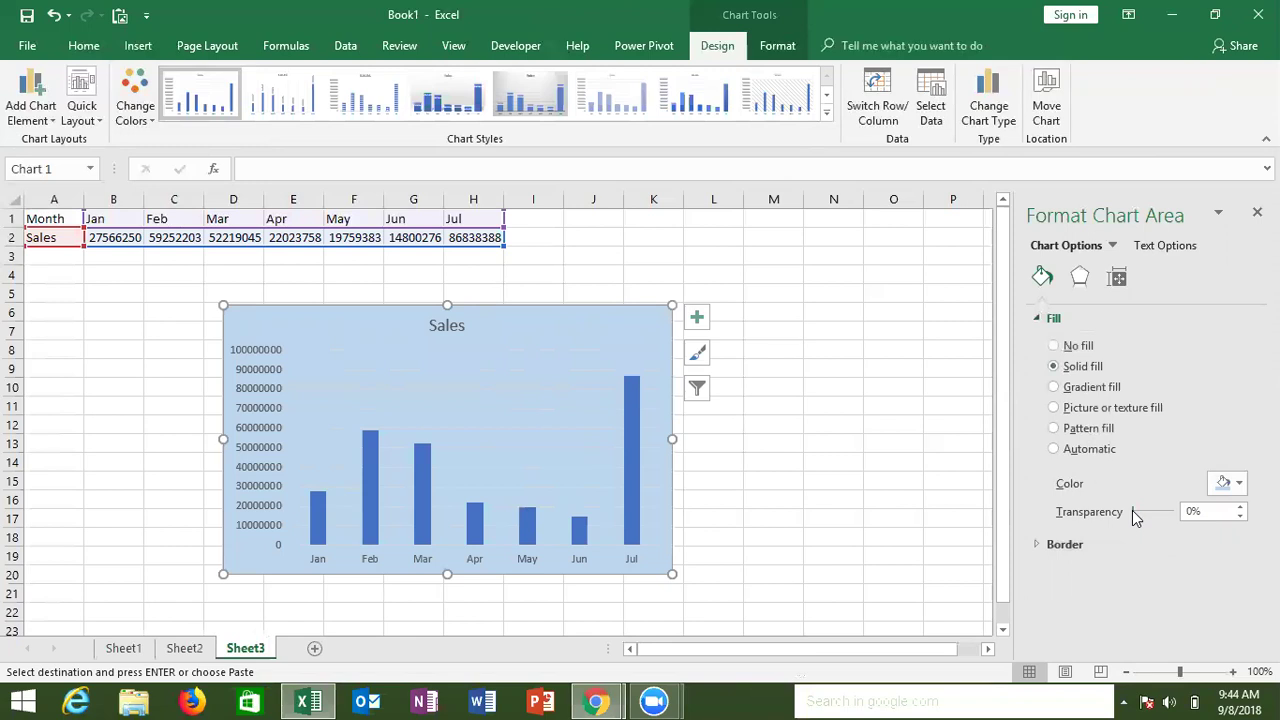
pyautogui.moveTo(1133, 510); pyautogui.dragTo(1142, 510)
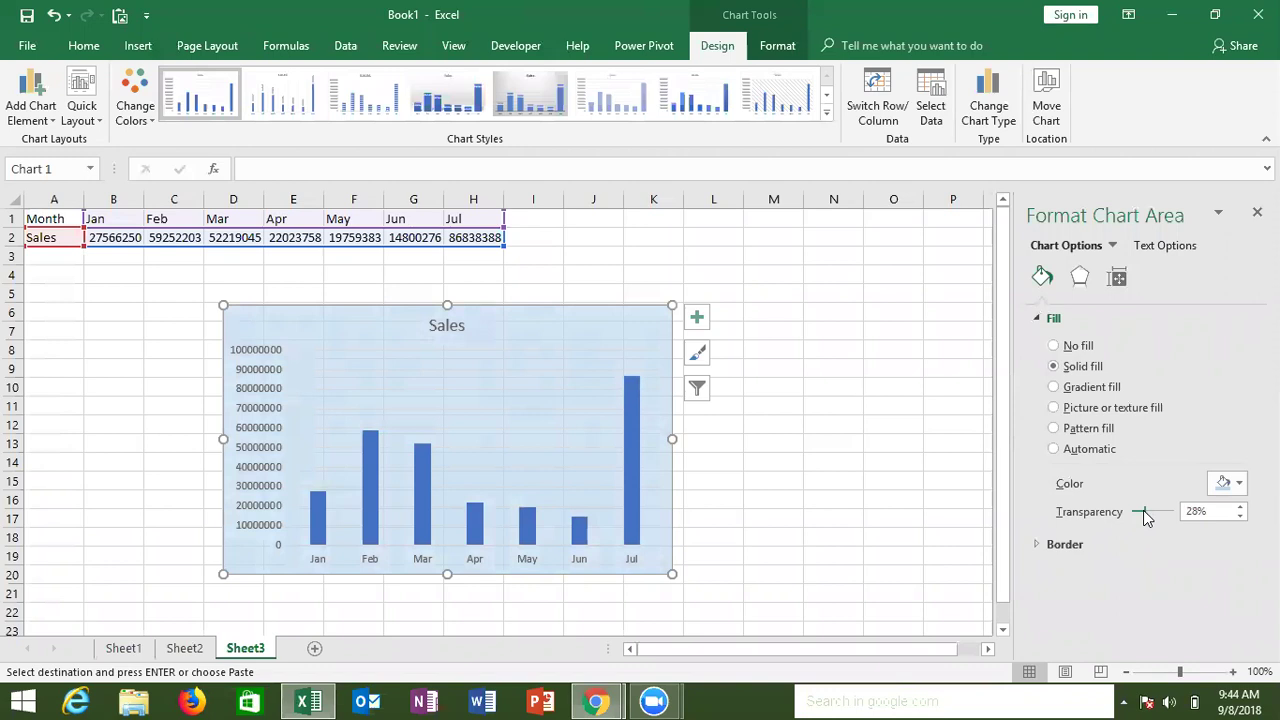
# Switch to a gradient fill, nudge a middle stop and angle it at 135°
pyautogui.click(1061, 392)
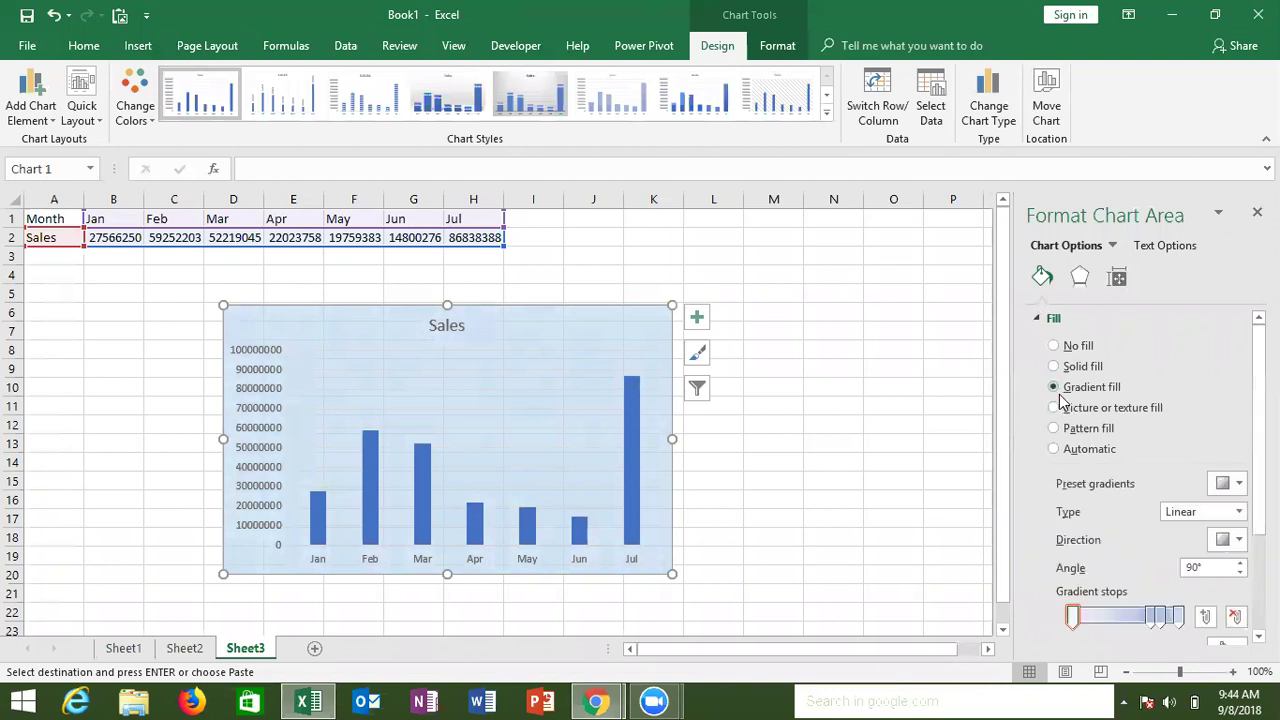
pyautogui.click(1148, 616)
pyautogui.moveTo(1138, 620); pyautogui.dragTo(1124, 620)
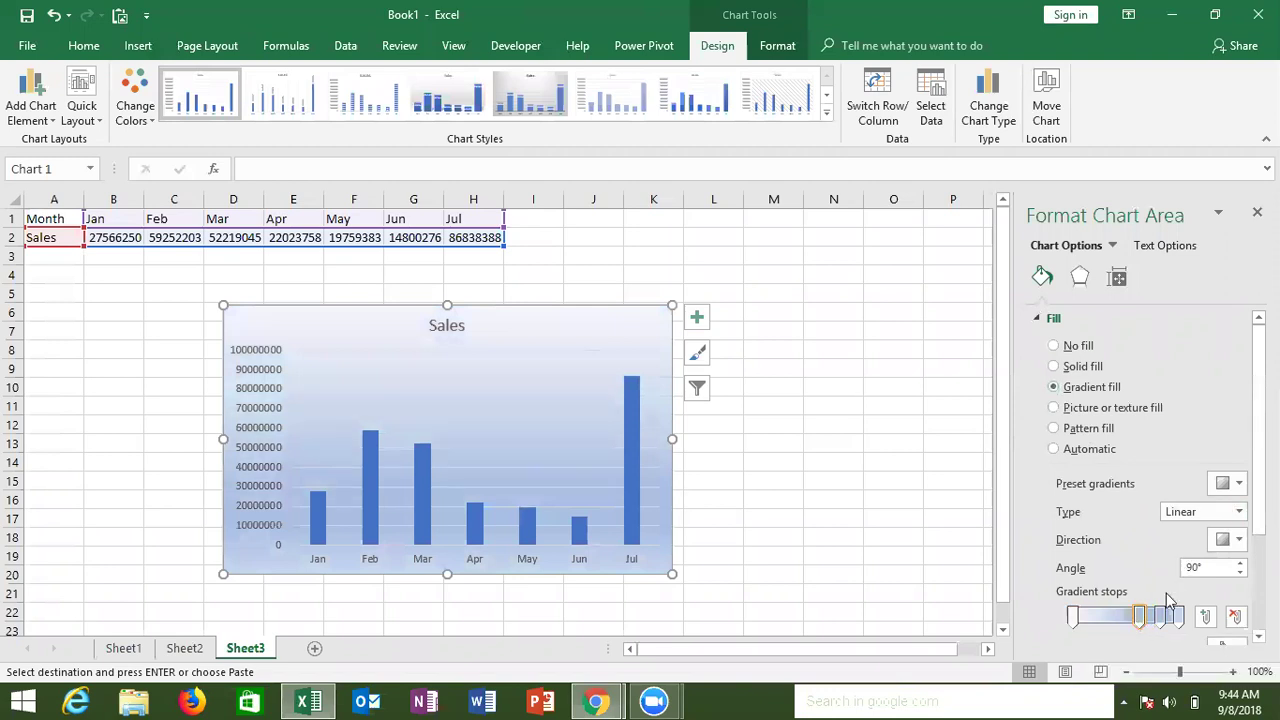
pyautogui.click(1224, 545)
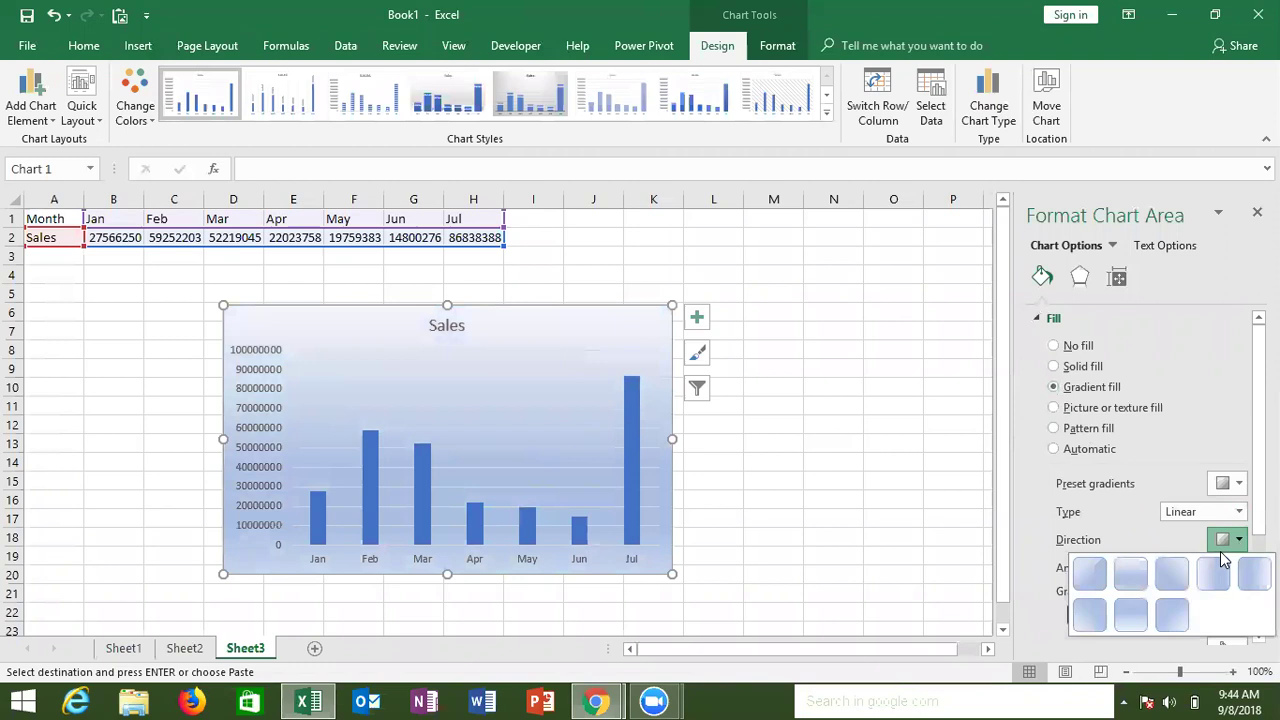
pyautogui.click(1171, 588)
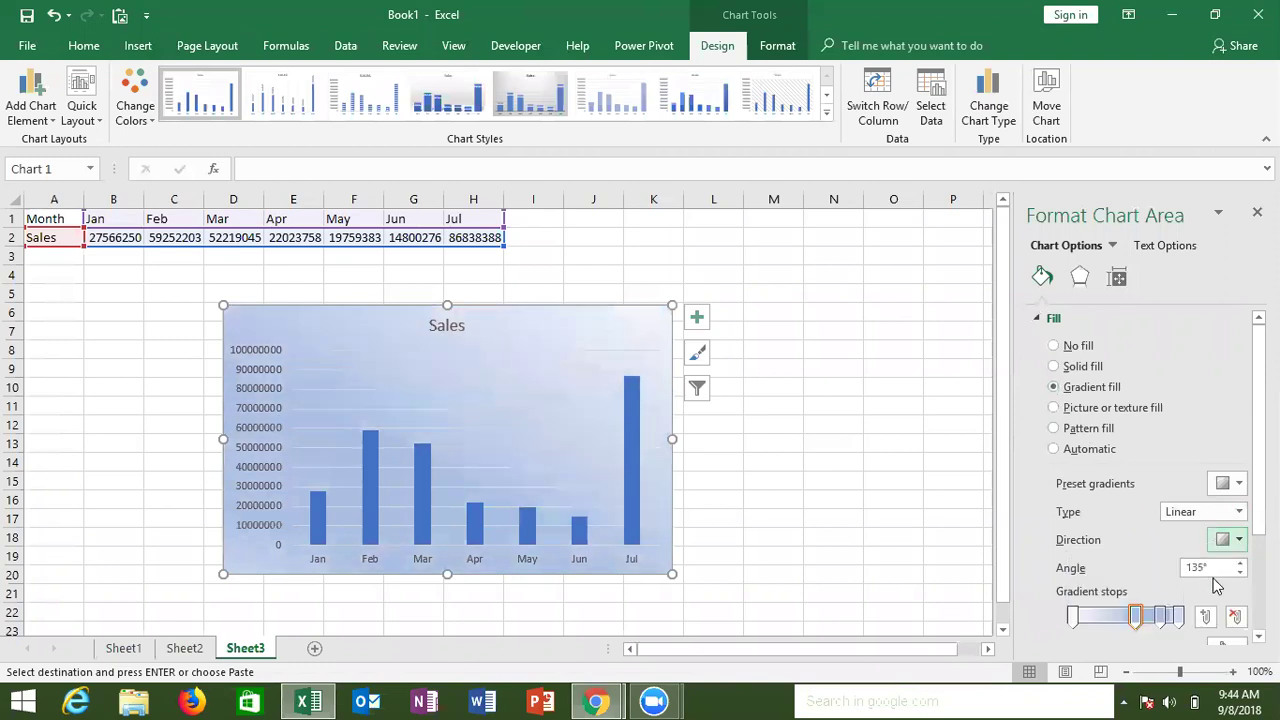
# Apply an orange preset gradient, set Type to Rectangular and shift the second stop right
pyautogui.click(1238, 484)
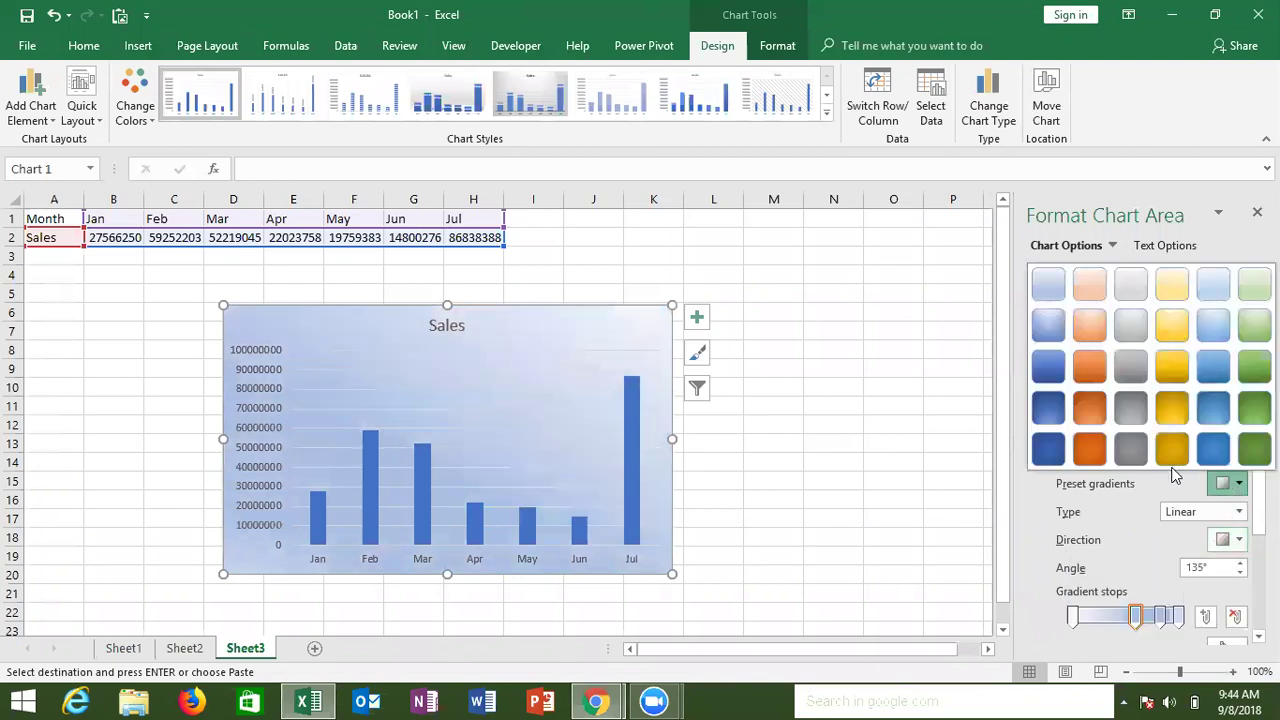
pyautogui.click(1107, 455)
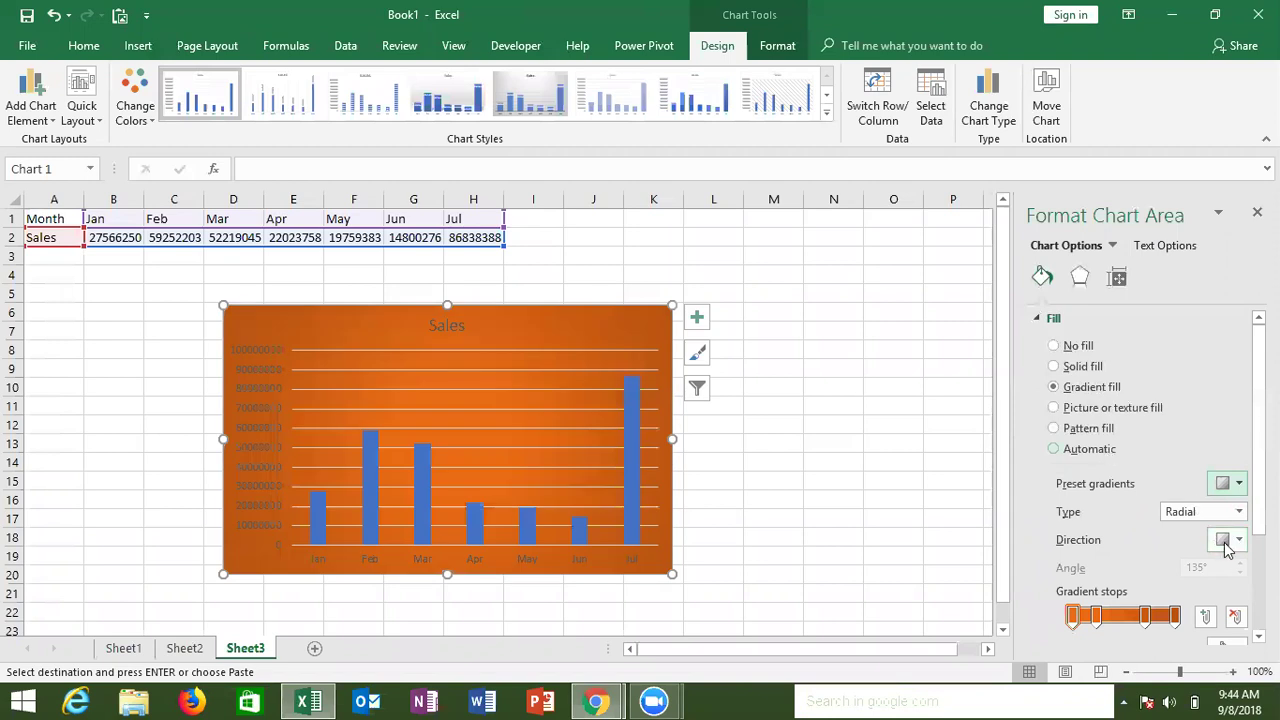
pyautogui.click(1228, 543)
pyautogui.click(1217, 568)
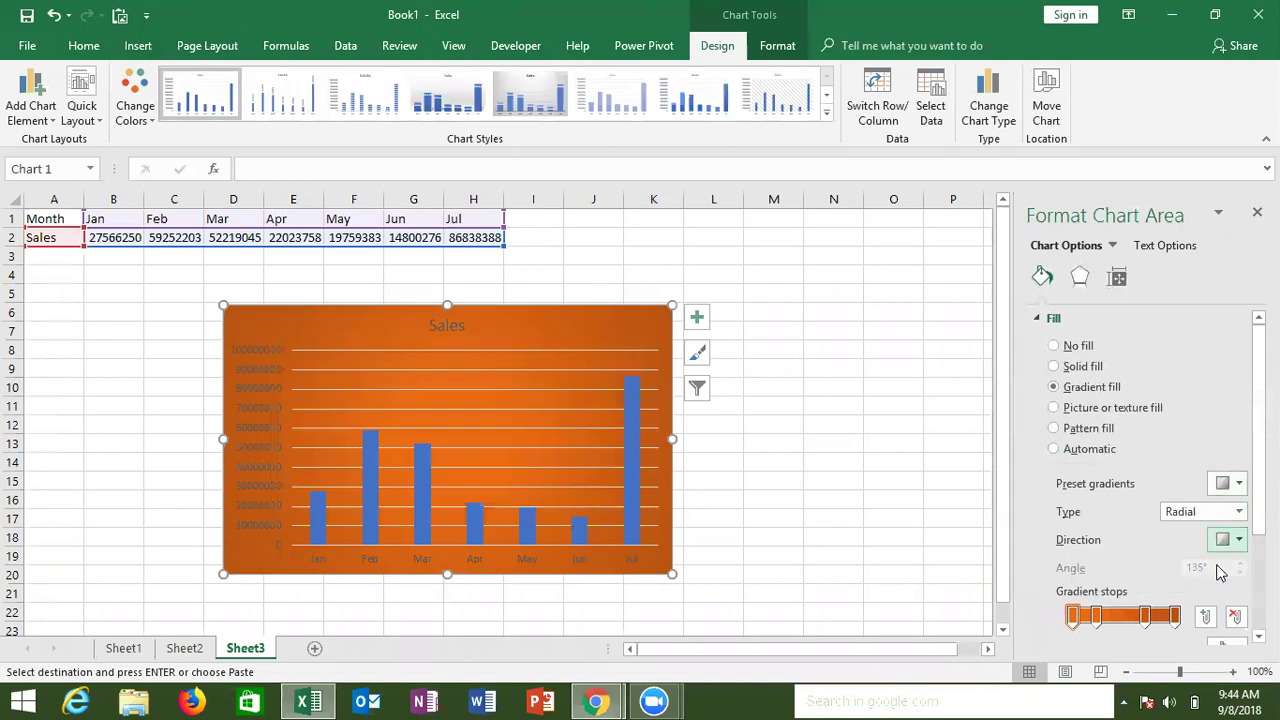
pyautogui.click(1192, 519)
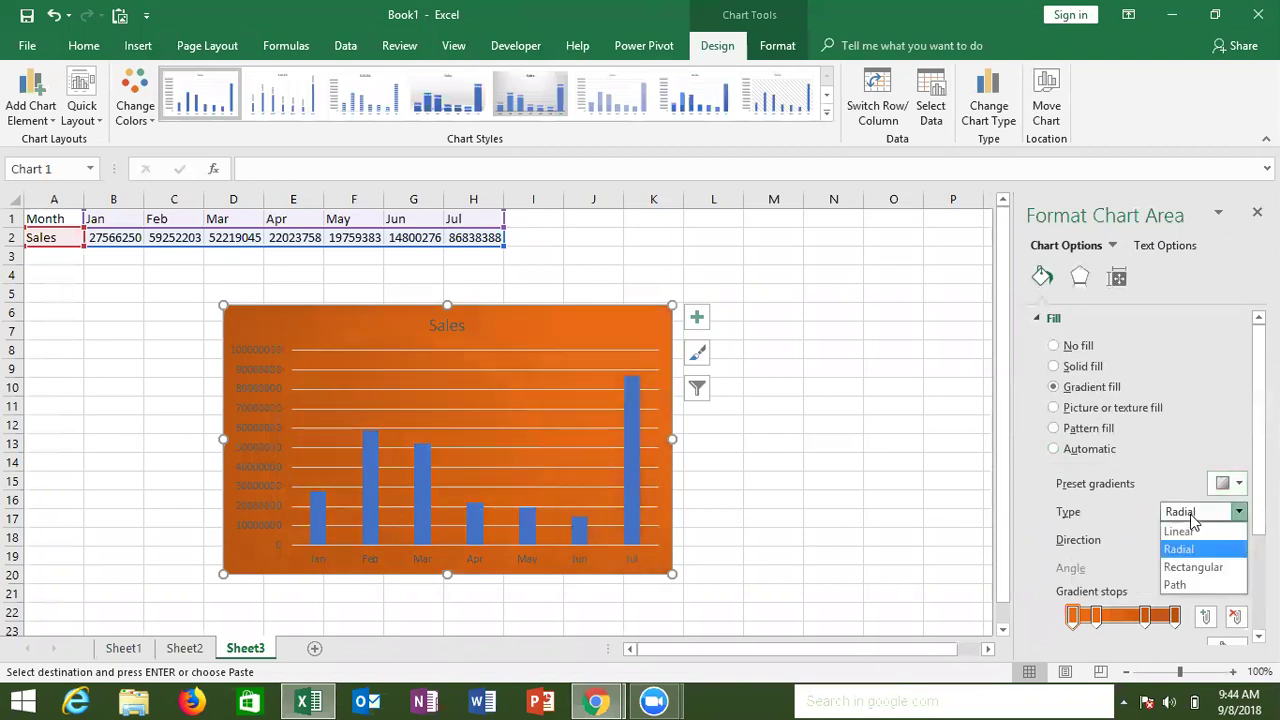
pyautogui.click(1192, 568)
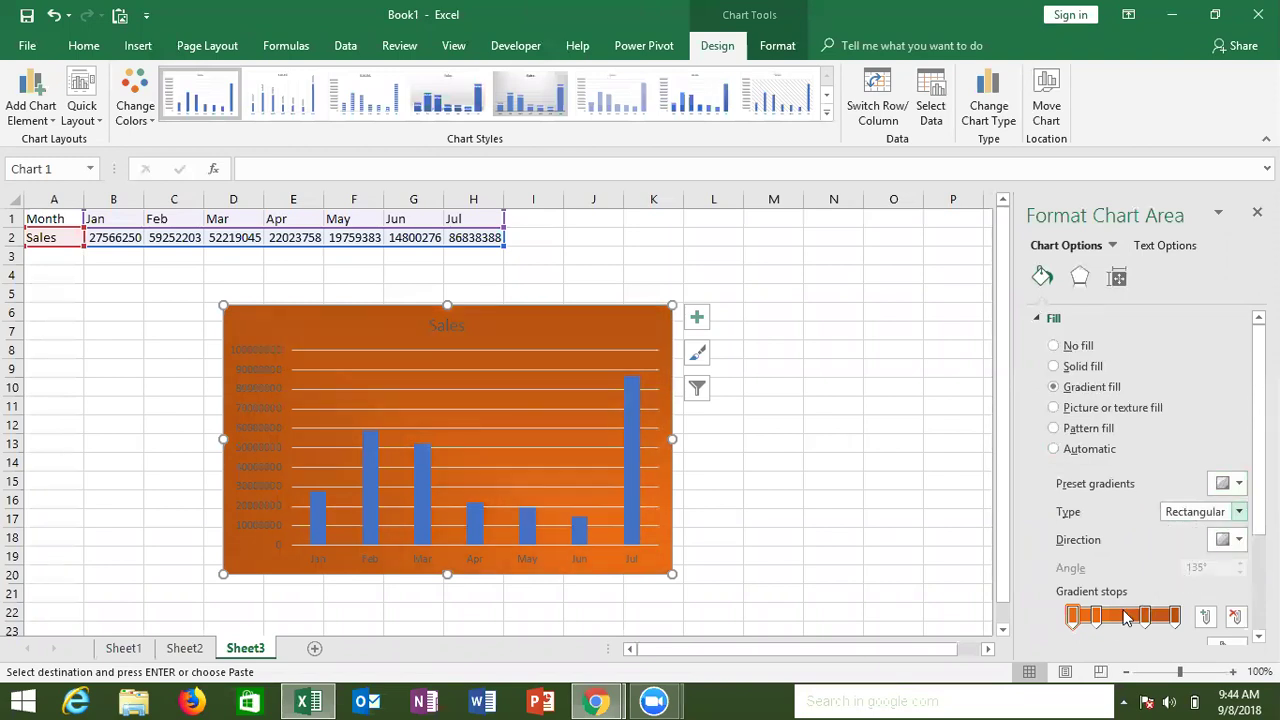
pyautogui.moveTo(1095, 620); pyautogui.dragTo(1112, 620)
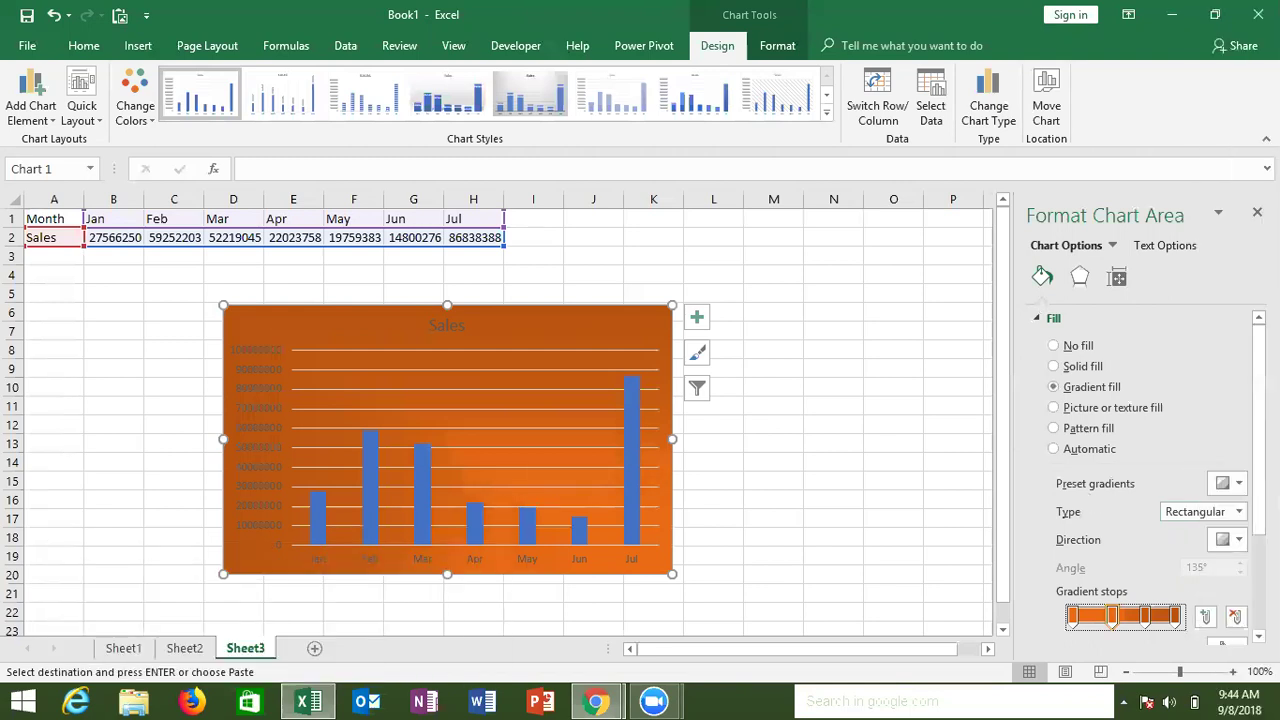
# Make the selected gradient stop, at 38%, light green
pyautogui.scroll(-5, 1226, 517)
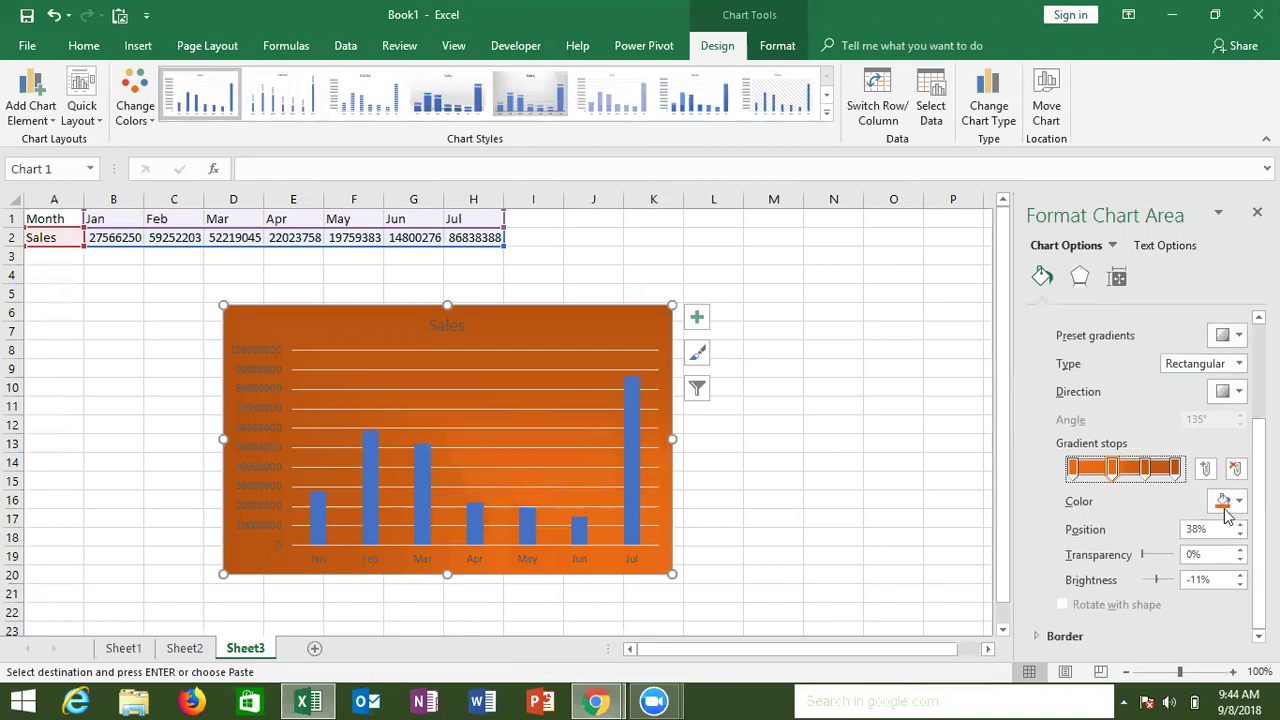
pyautogui.click(1226, 506)
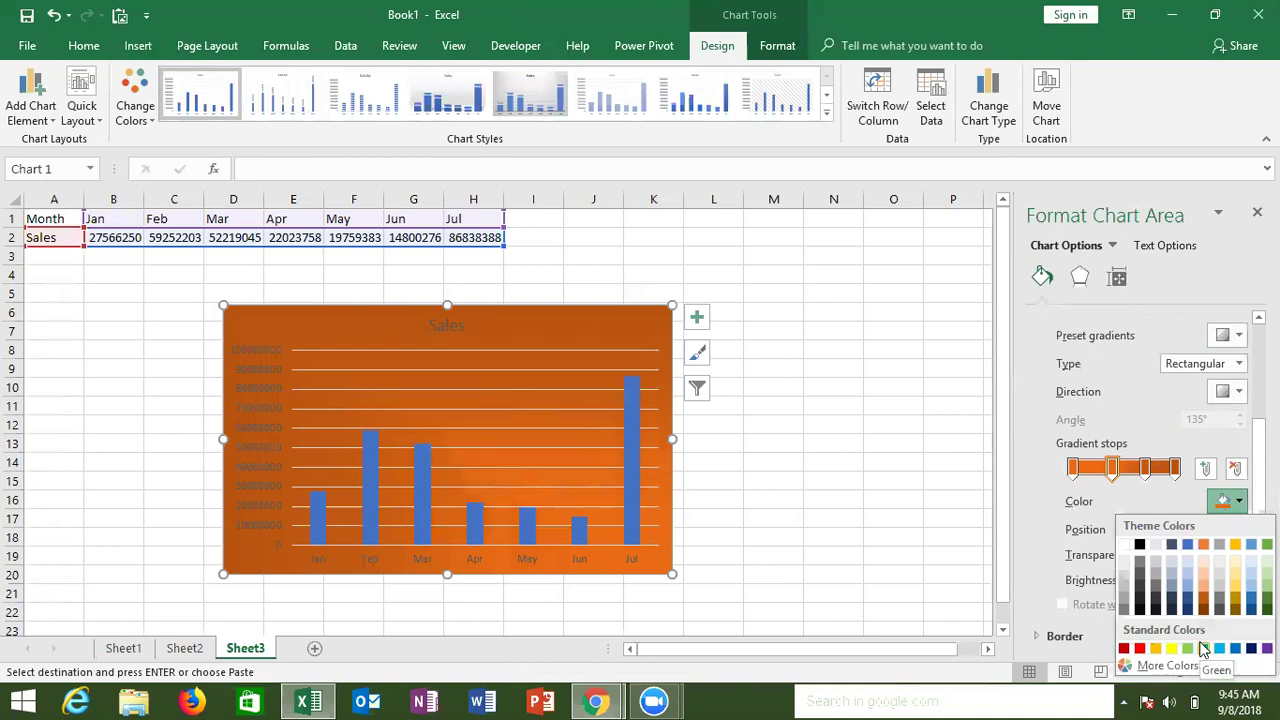
pyautogui.click(1187, 650)
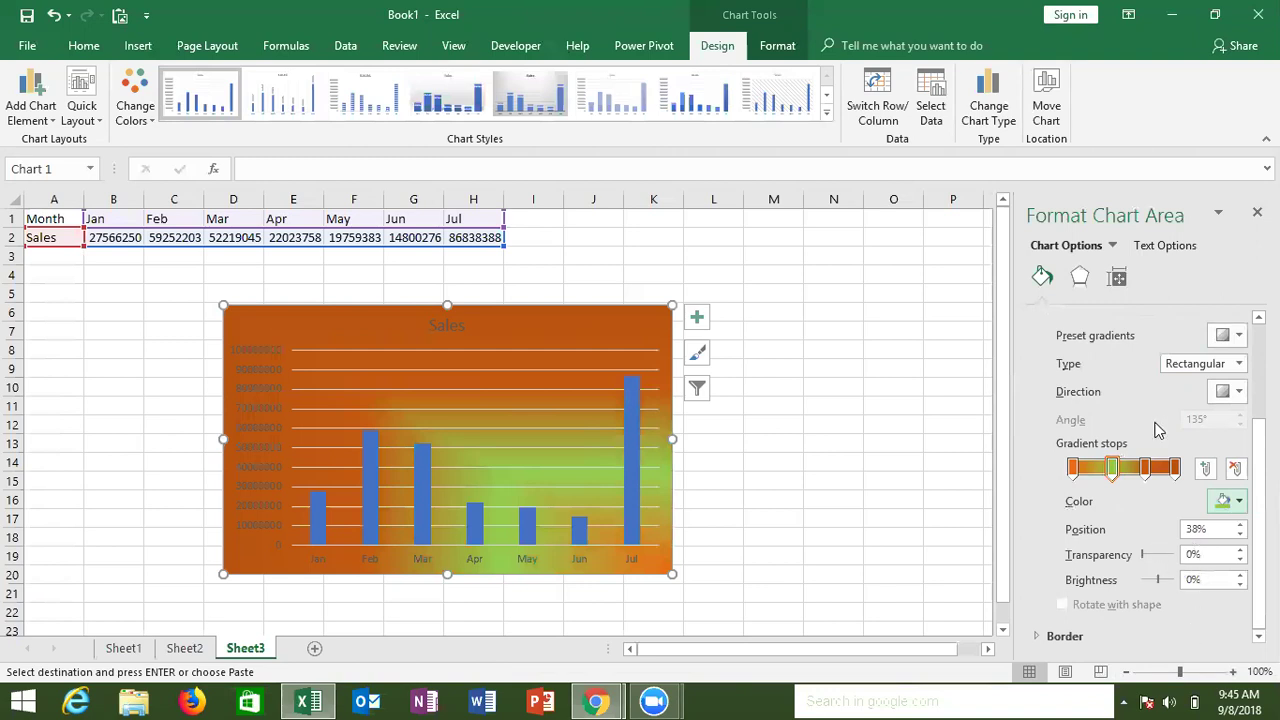
pyautogui.scroll(3, 1168, 360)
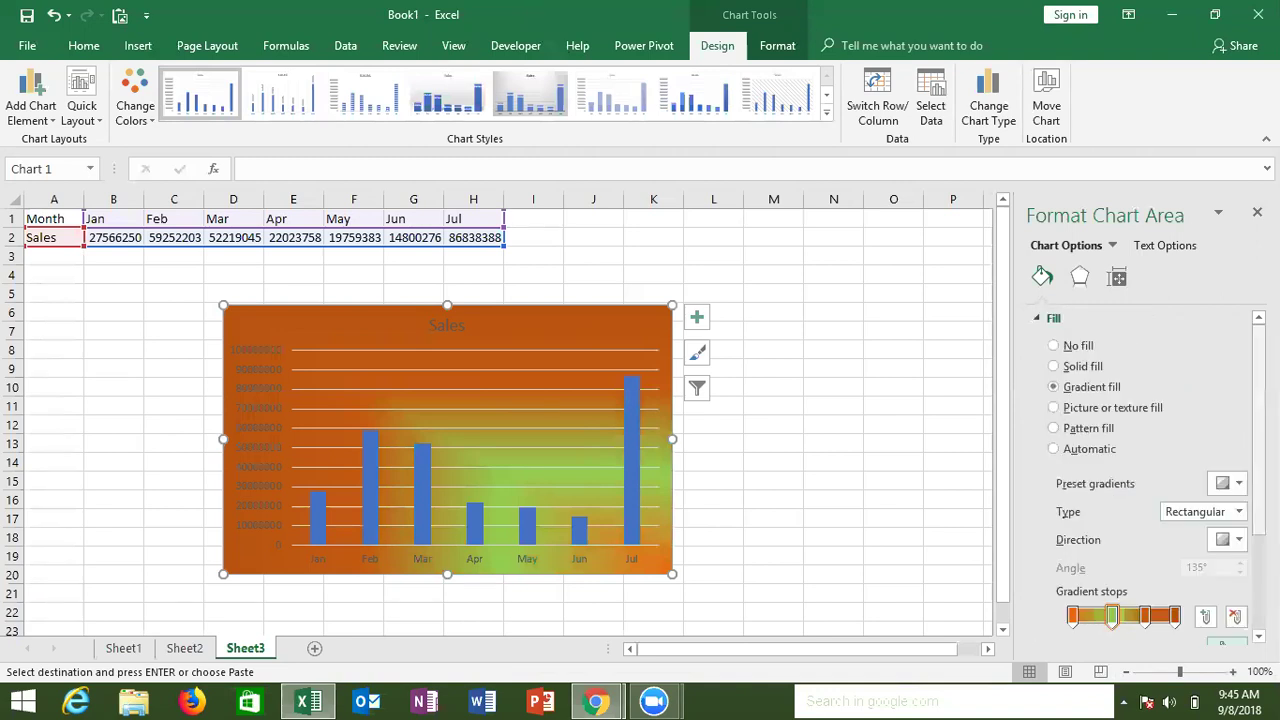
# Use the Desktop image bgb as a picture fill and set Transparency to 54%
pyautogui.click(1101, 407)
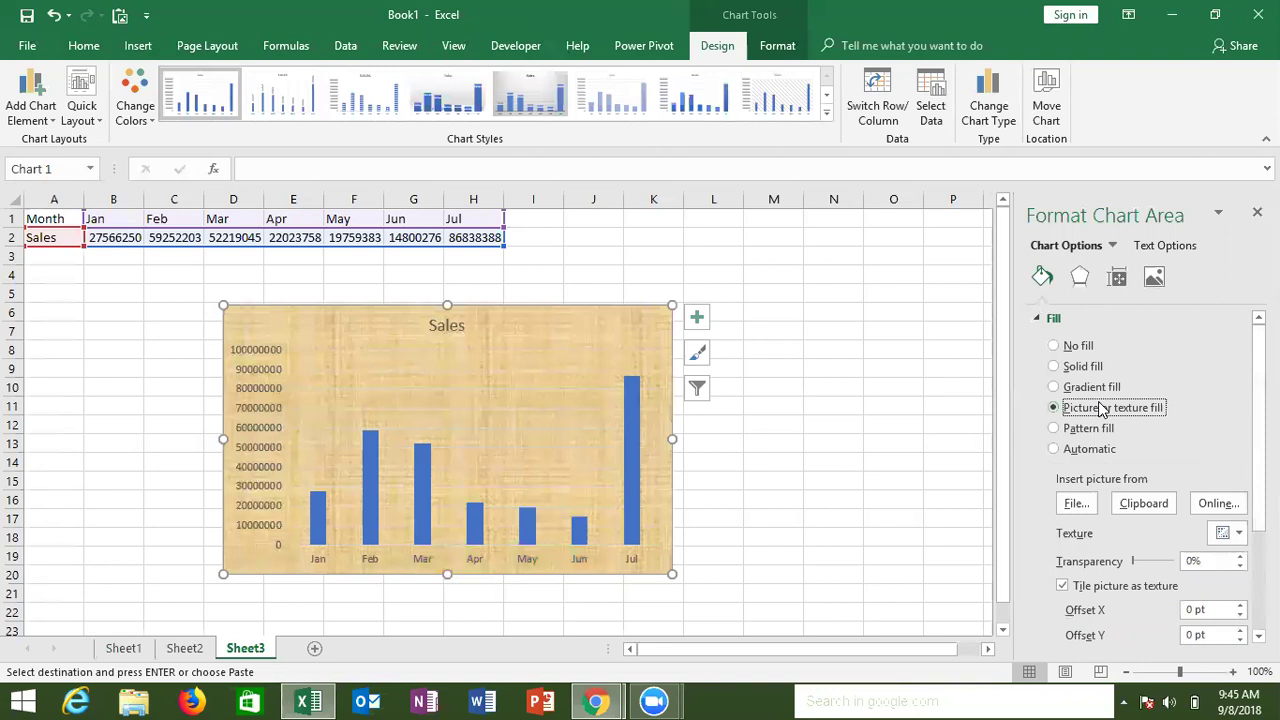
pyautogui.click(1075, 505)
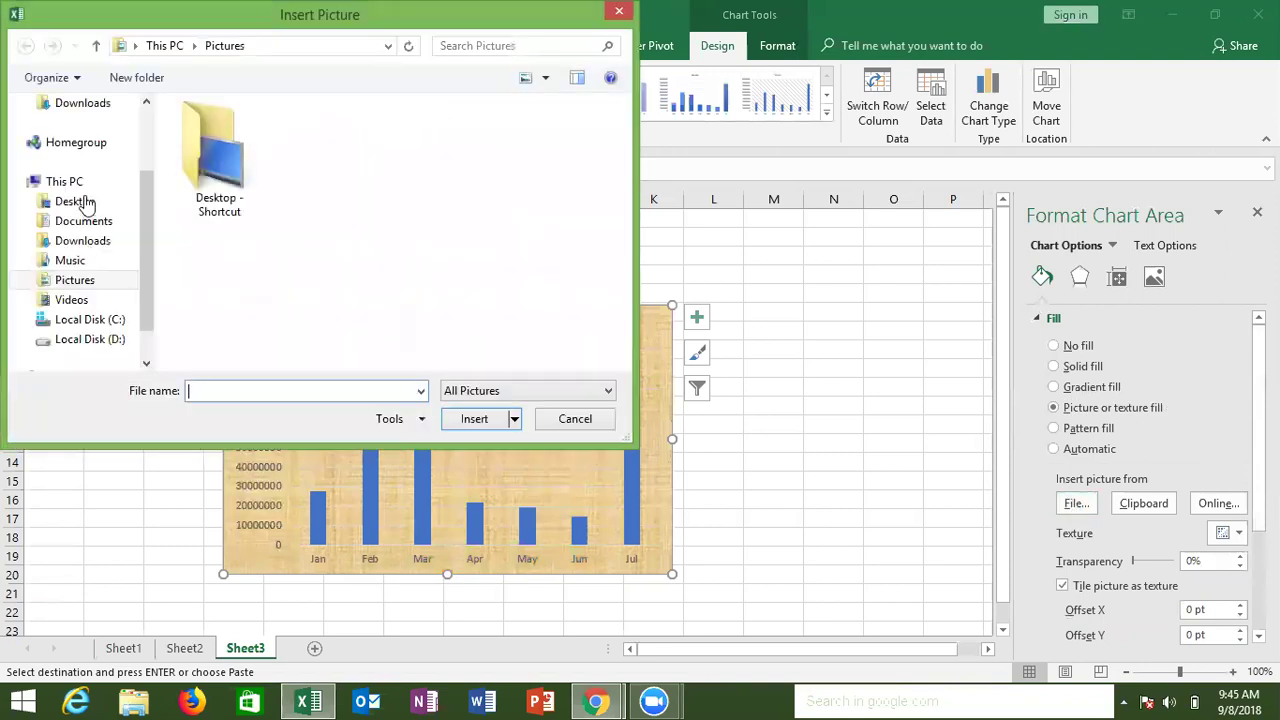
pyautogui.click(86, 204)
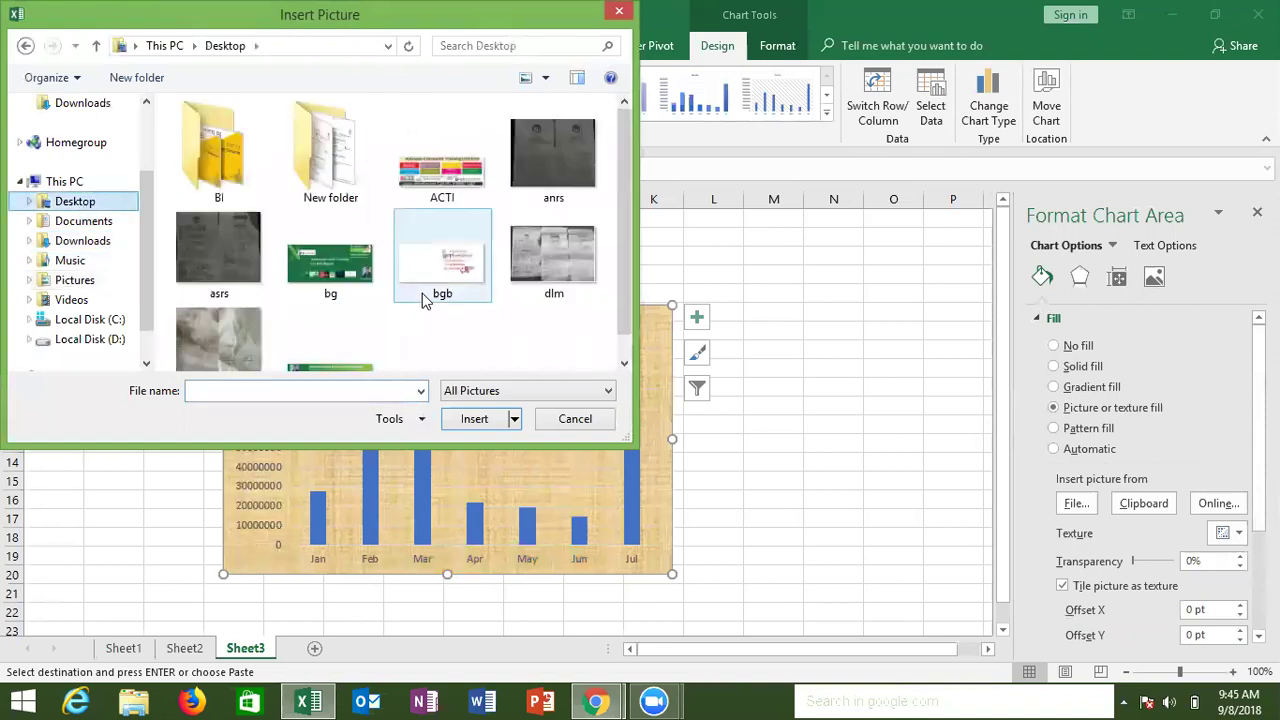
pyautogui.doubleClick(426, 285)
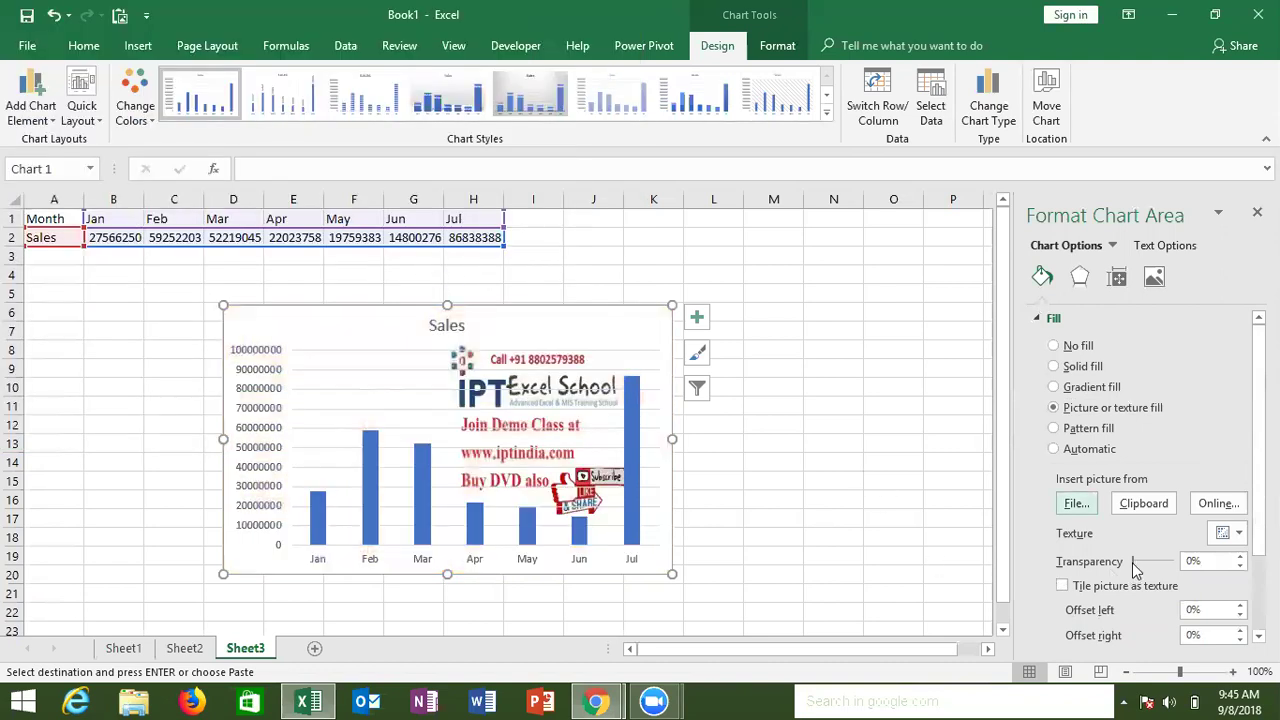
pyautogui.moveTo(1133, 561)
pyautogui.mouseDown()
pyautogui.moveTo(1148, 566)
pyautogui.moveTo(1158, 537)
pyautogui.mouseUp()
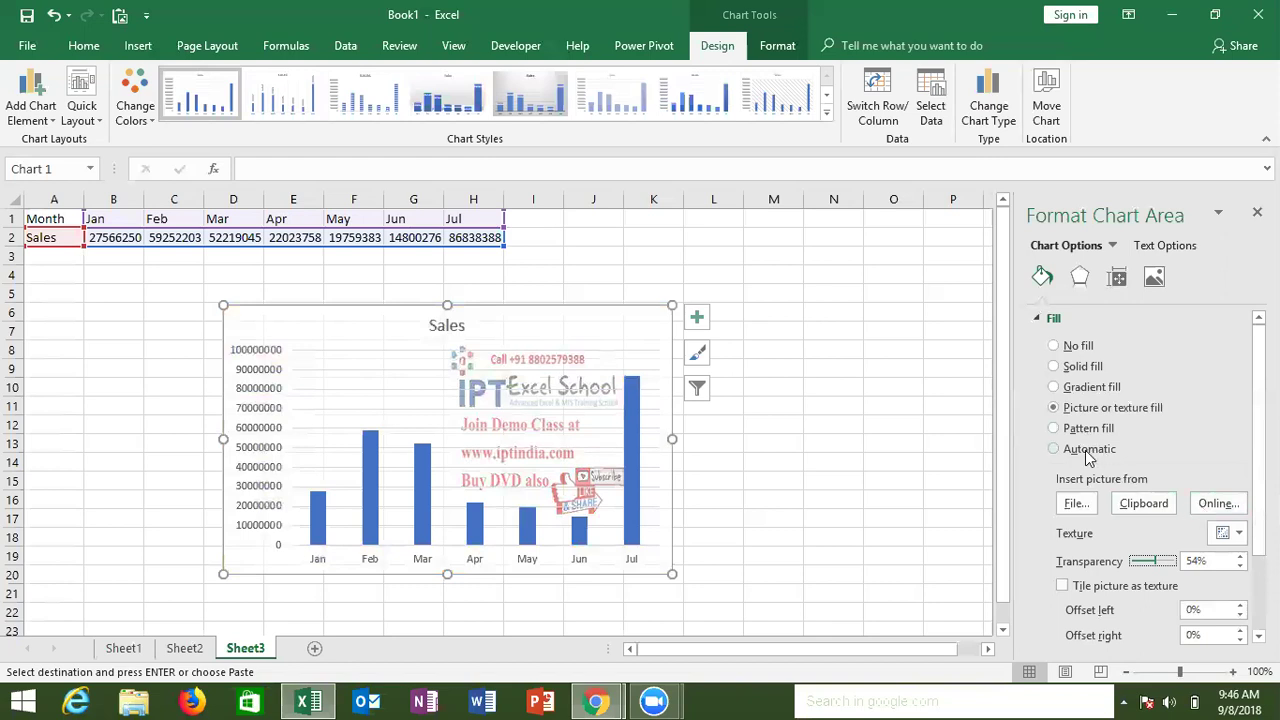
pyautogui.click(1038, 322)
# Expand Border, then view Size and Properties: 3" by 5", moving and sizing with cells
pyautogui.click(1038, 343)
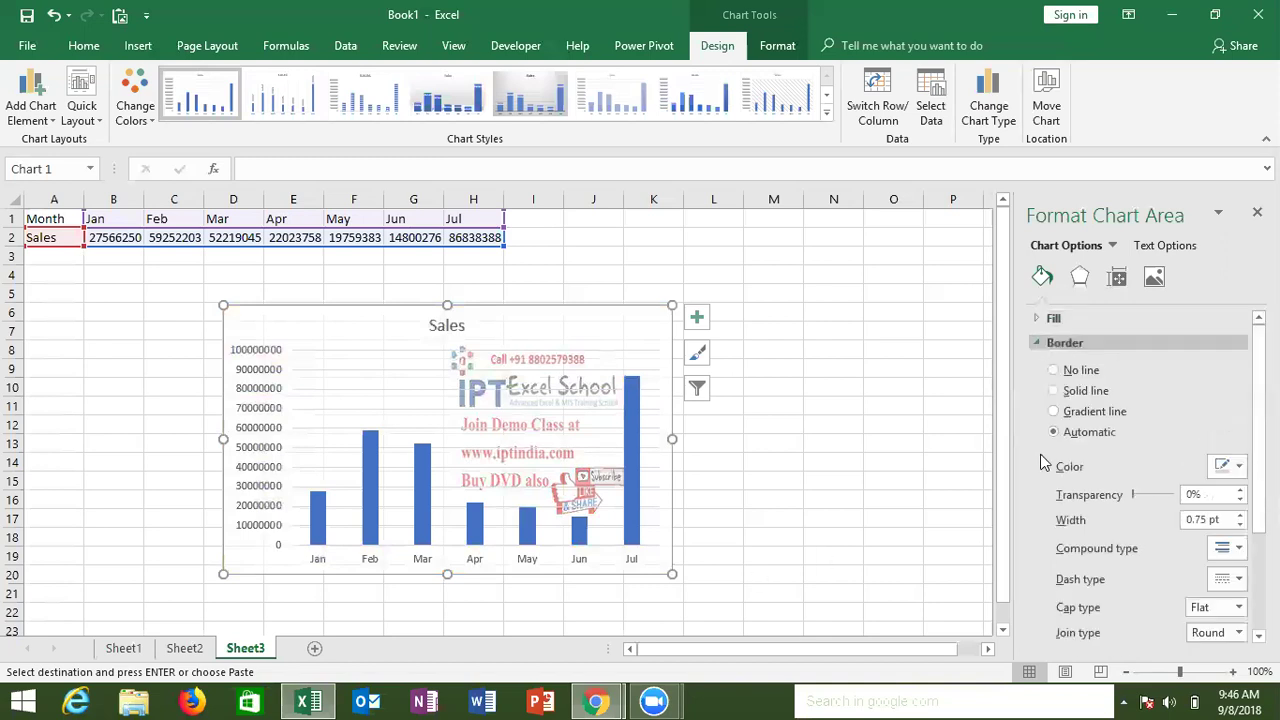
pyautogui.click(1079, 277)
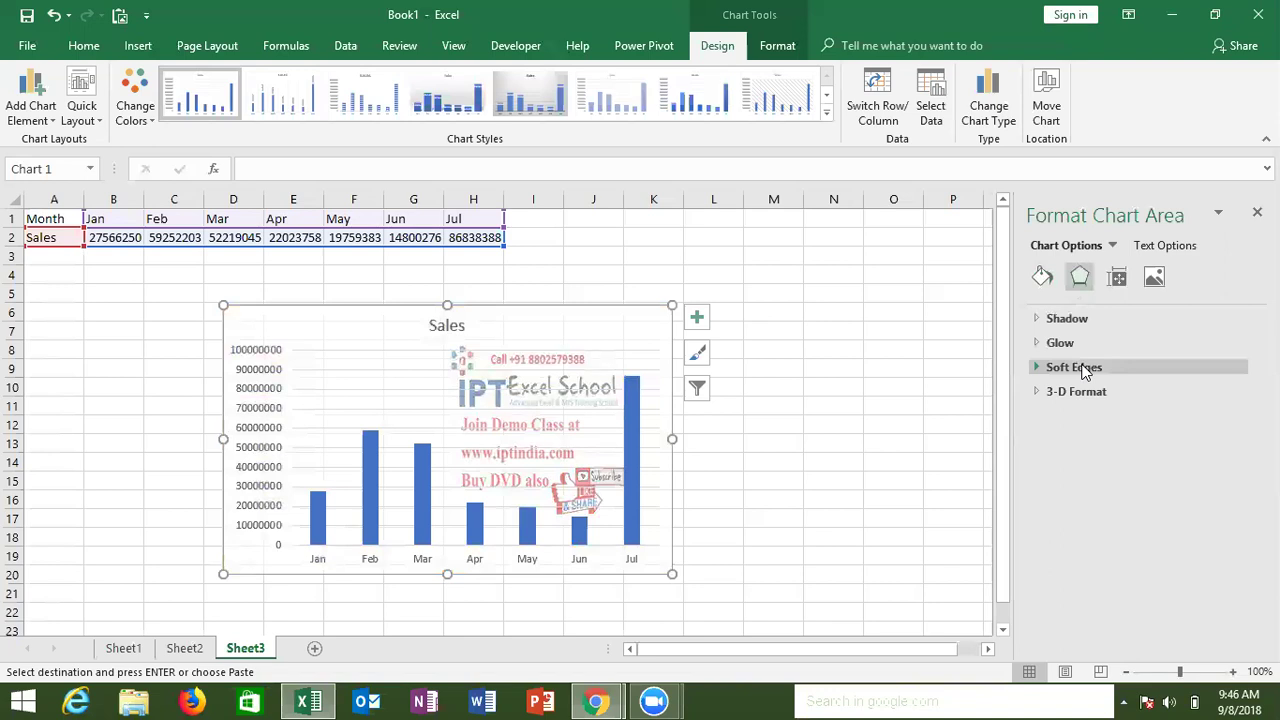
pyautogui.click(1115, 278)
pyautogui.click(1063, 317)
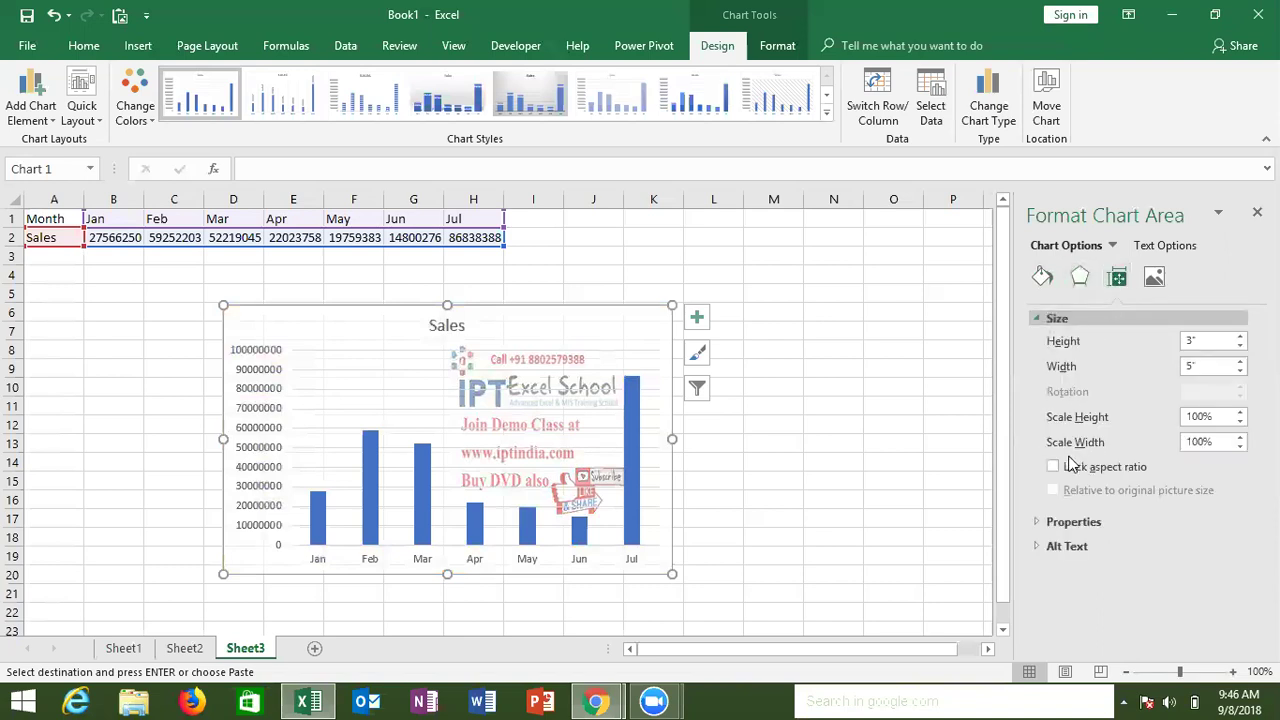
pyautogui.click(1070, 524)
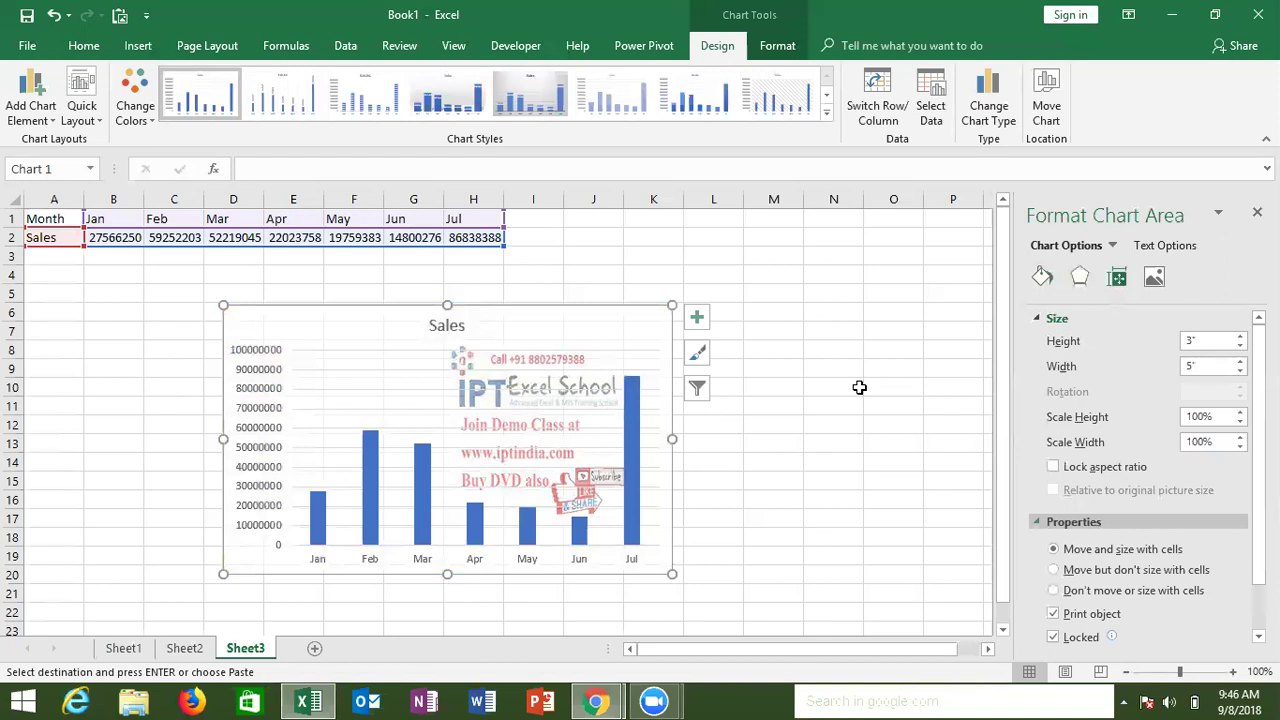
# Open Format Plot Area, then Format Data Series for the Sales bars, then click cell M12
pyautogui.click(383, 390)
pyautogui.rightClick(383, 390)
pyautogui.click(426, 536)
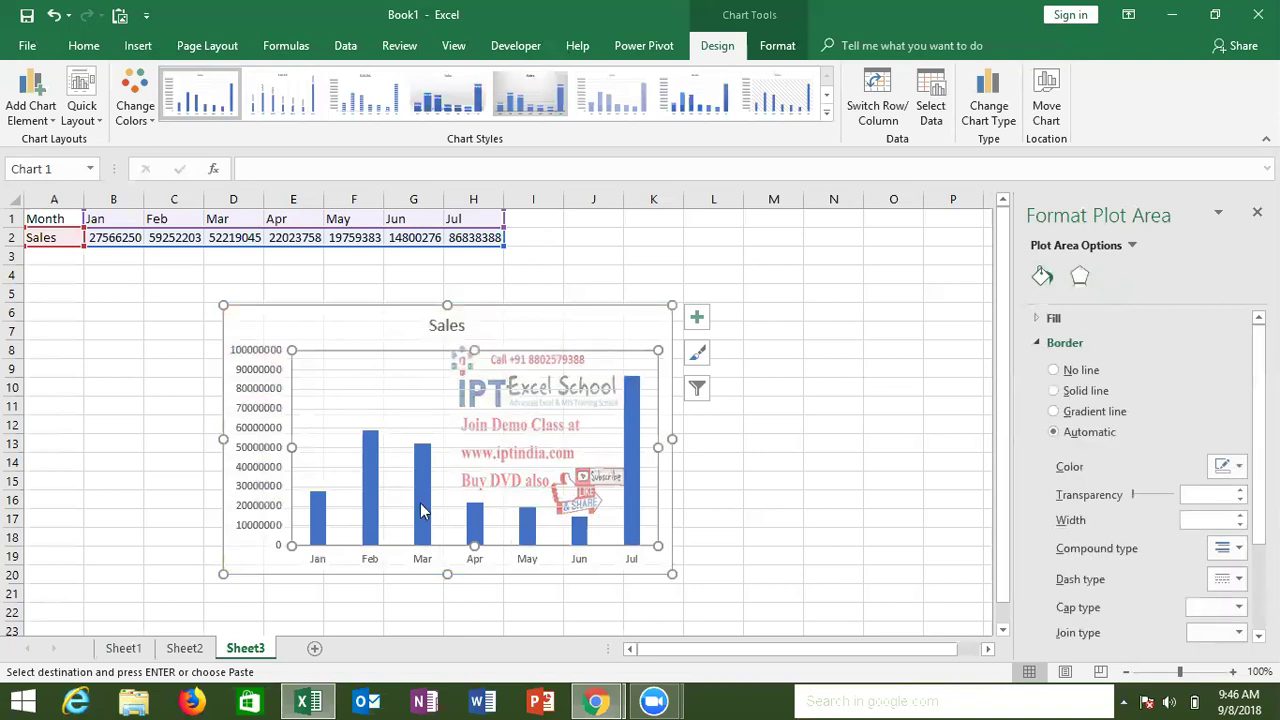
pyautogui.click(427, 530)
pyautogui.rightClick(446, 505)
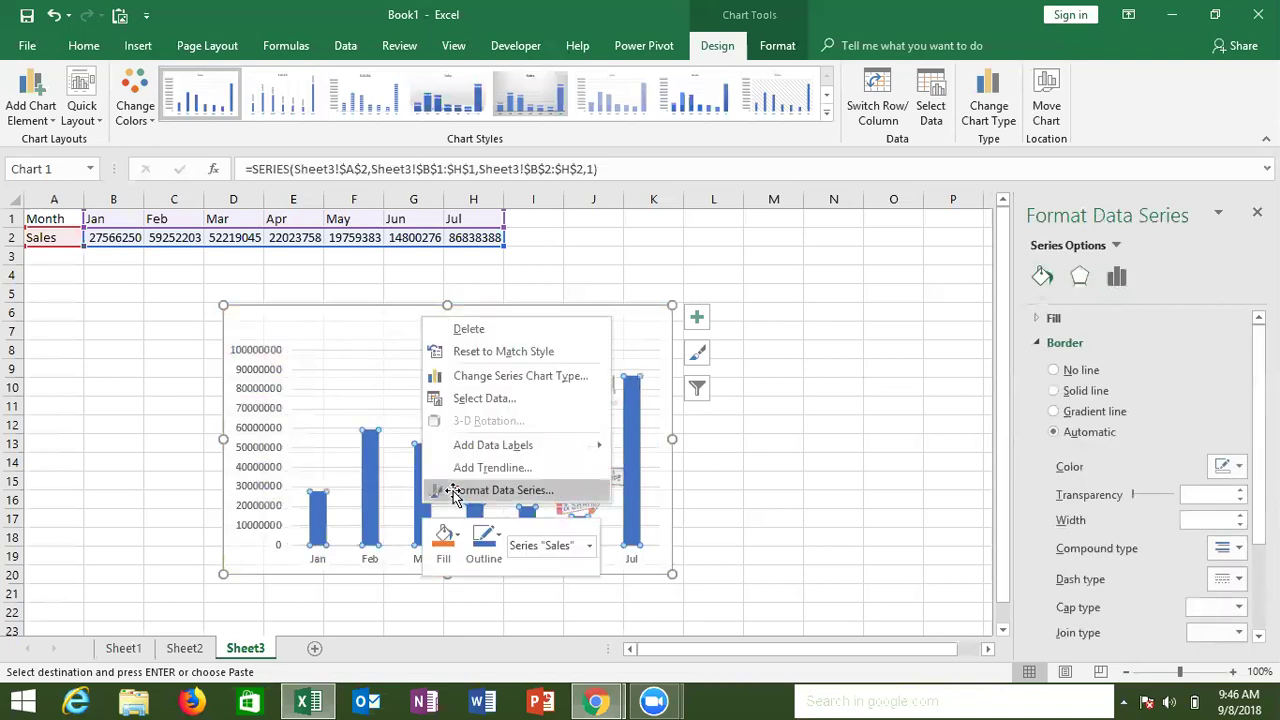
pyautogui.click(505, 490)
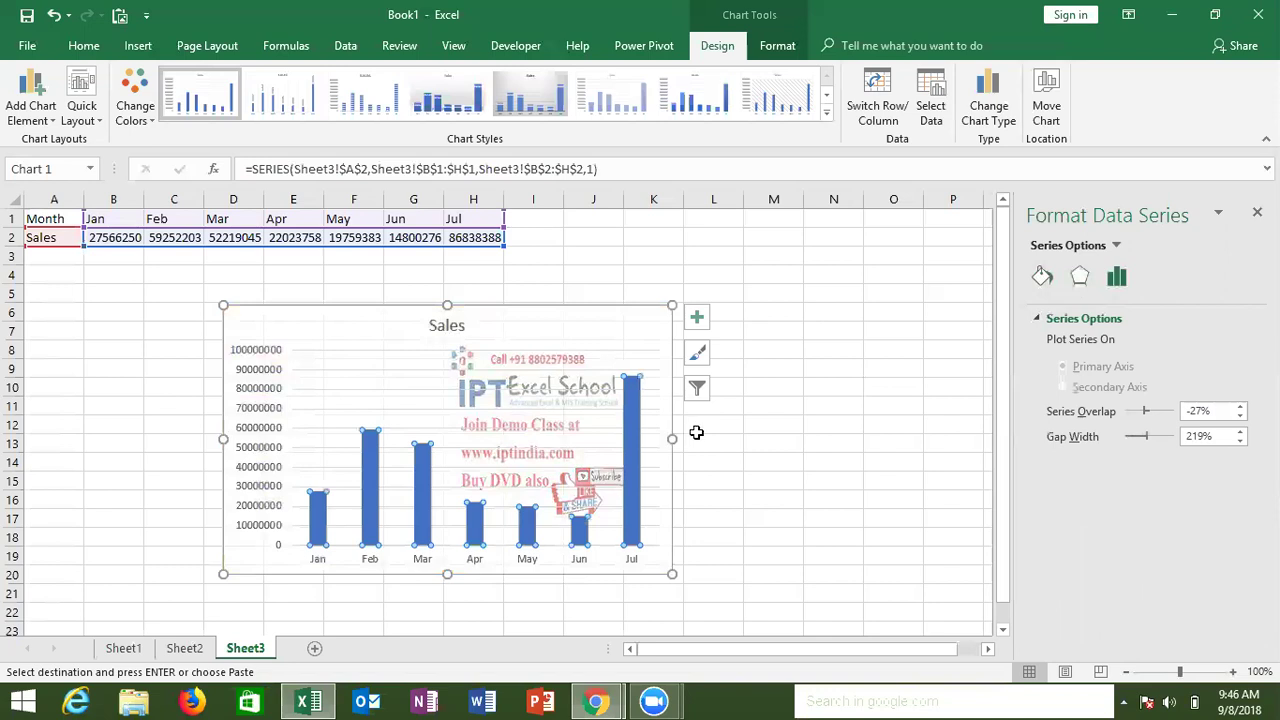
pyautogui.click(744, 431)
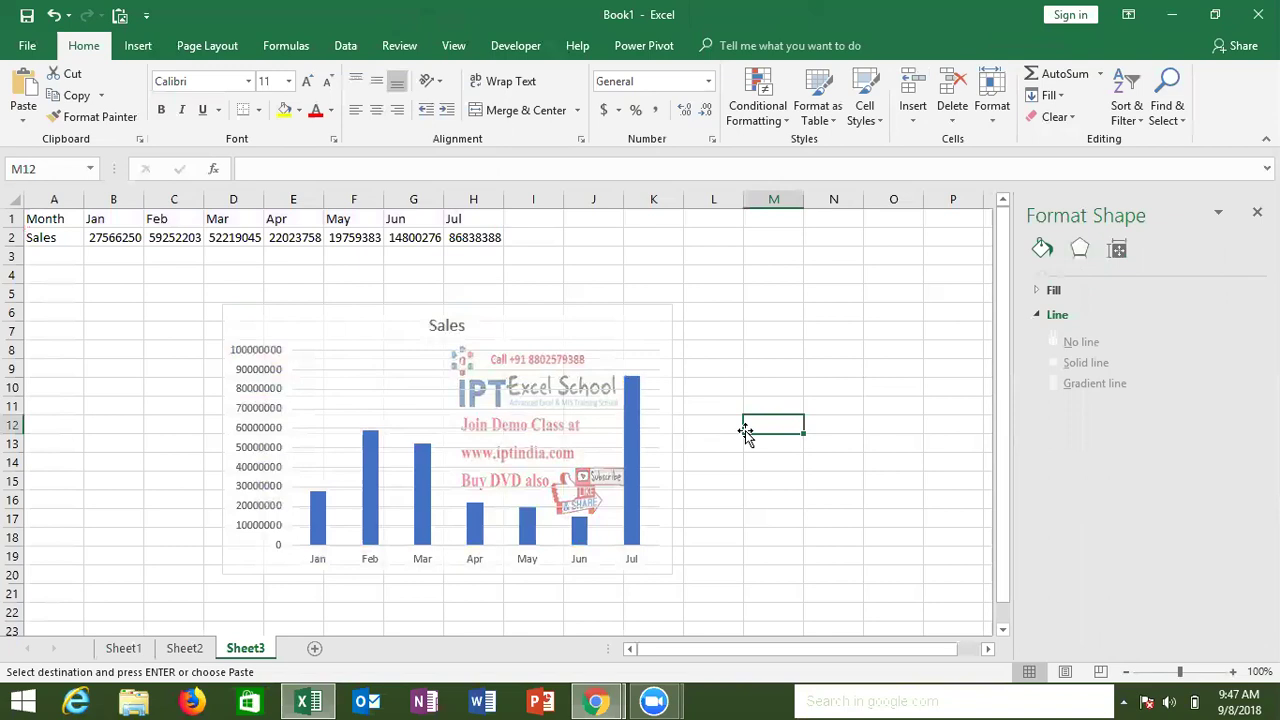
# Add Sheet4 with Month and Sales labels in A1:A2 and headings Jan–Jun in B1:G1
pyautogui.click(310, 647)
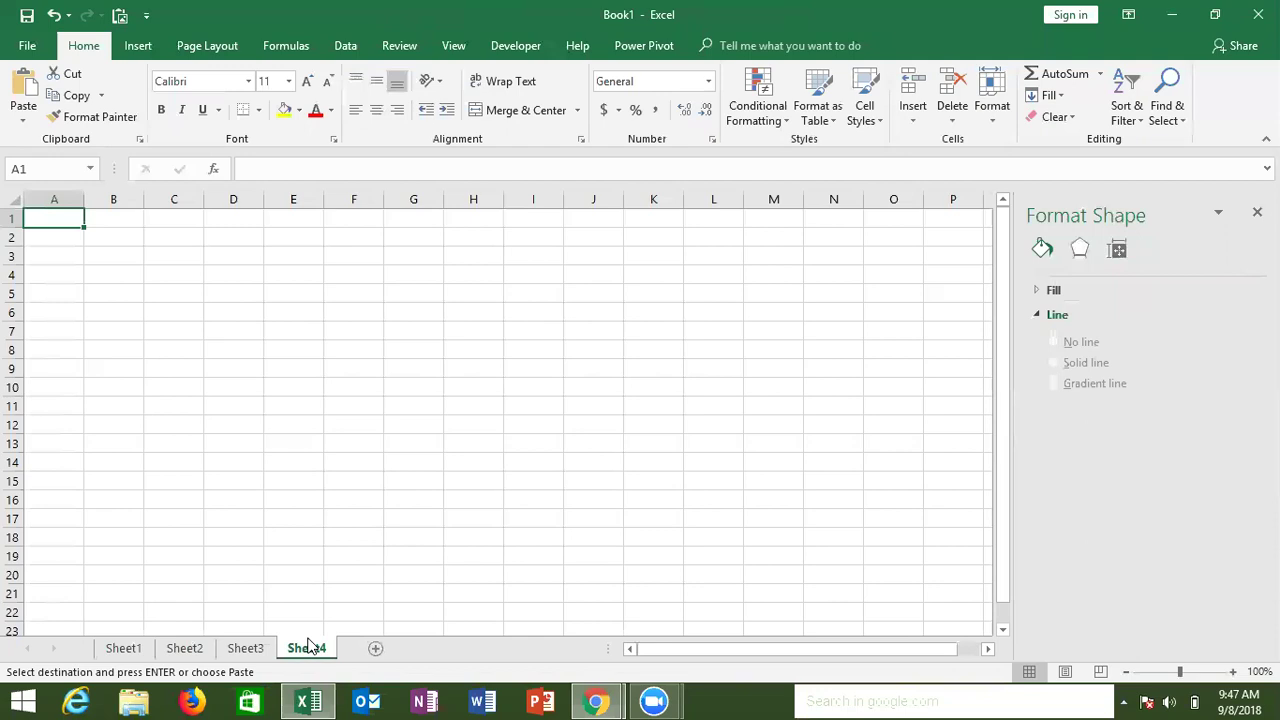
pyautogui.write('Mo')
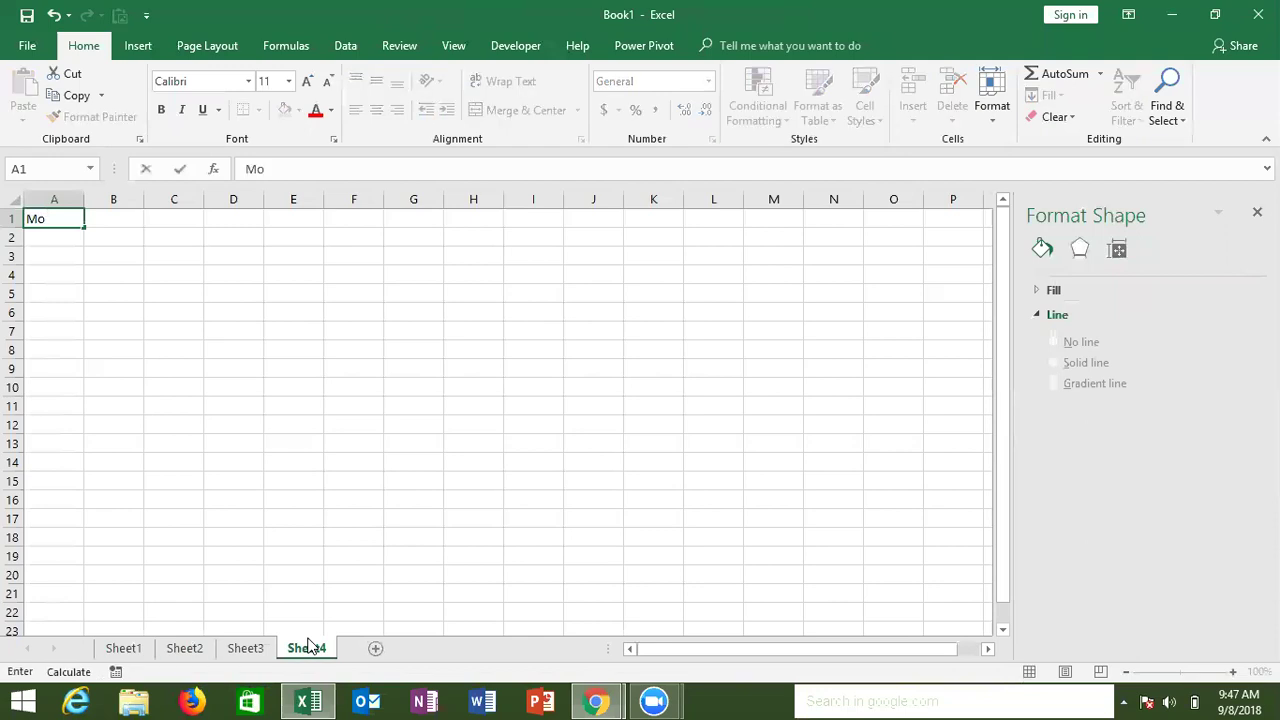
pyautogui.write('nth')
pyautogui.press('Return')
pyautogui.write('Sales')
pyautogui.press('Return')
pyautogui.press('Up')
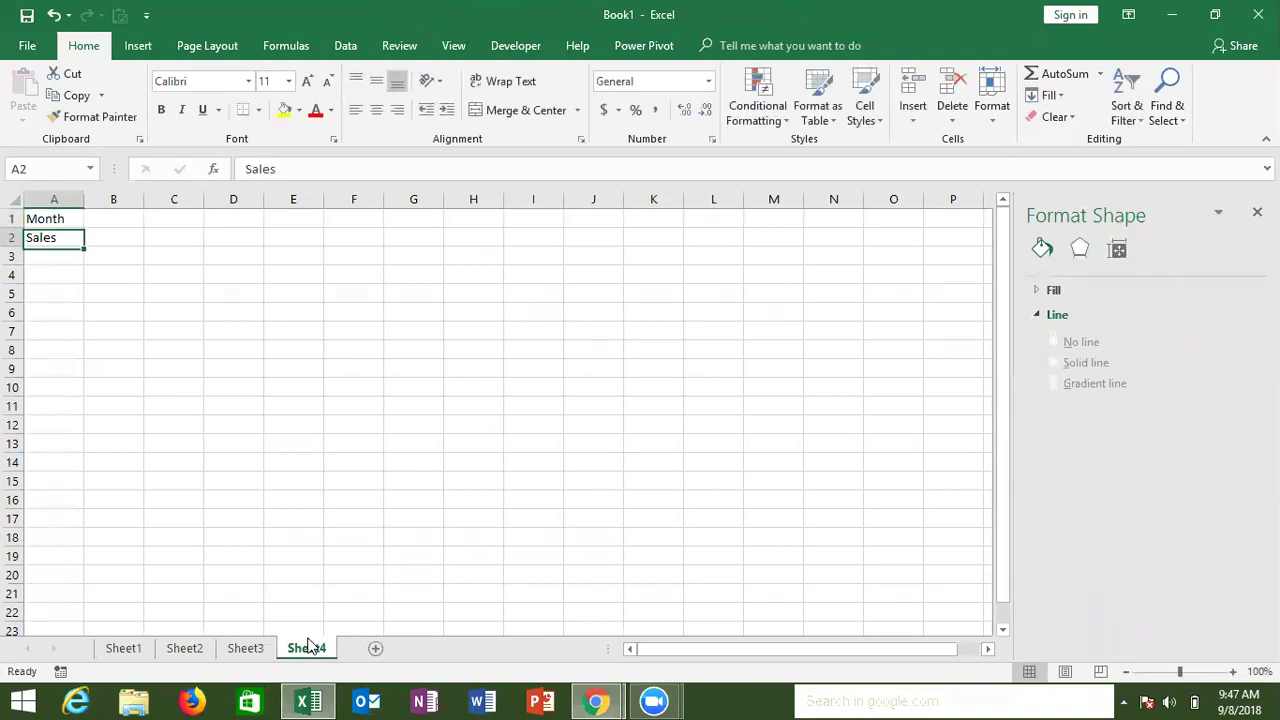
pyautogui.press('Up')
pyautogui.press('Right')
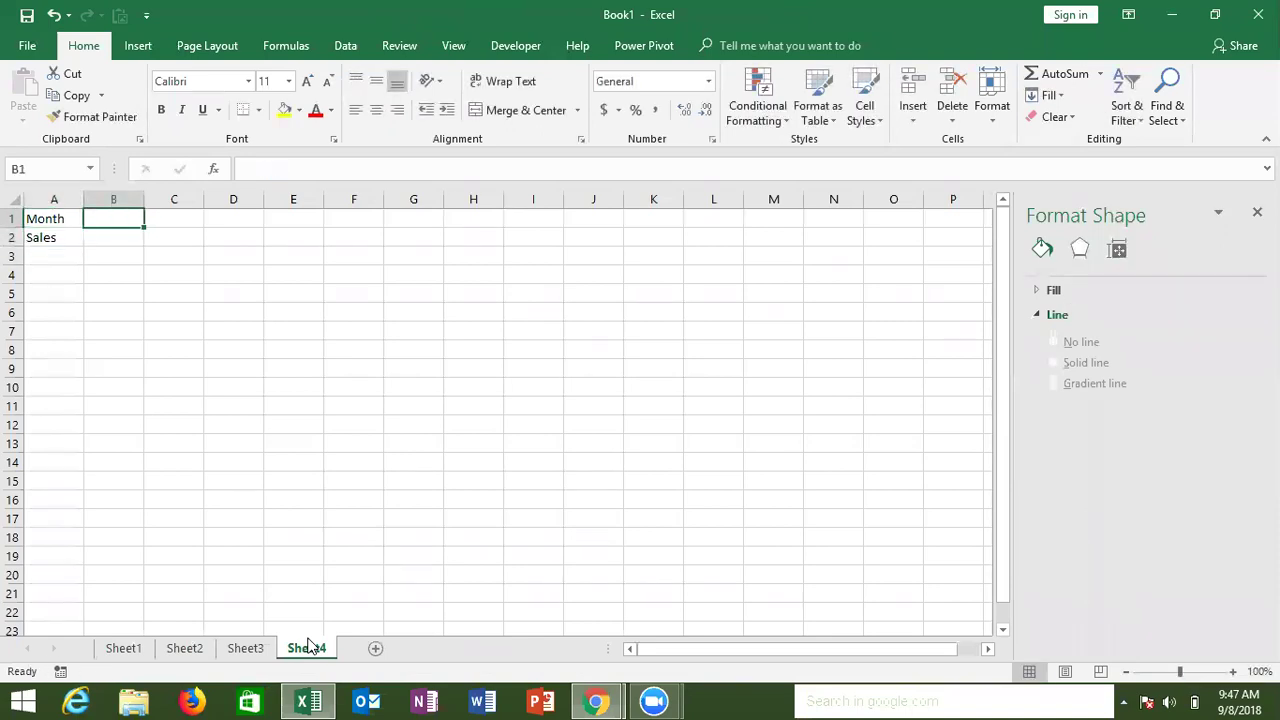
pyautogui.write('Jan')
pyautogui.hotkey('ctrl', 'Return')
pyautogui.moveTo(143, 226)
pyautogui.mouseDown()
pyautogui.moveTo(406, 247)
pyautogui.moveTo(440, 217)
pyautogui.moveTo(429, 214)
pyautogui.mouseUp()
# Enter =RANDBETWEEN(10,90) in B2 and fill it across to G2
pyautogui.click(117, 238)
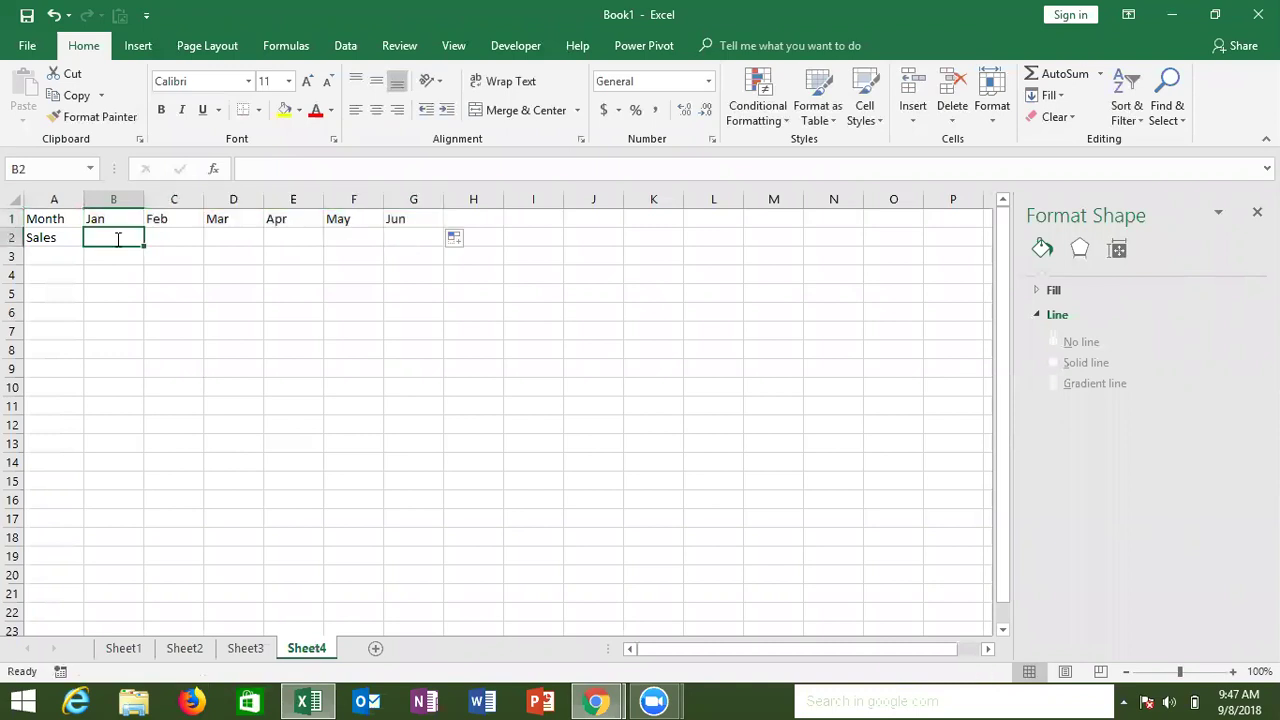
pyautogui.write('=r')
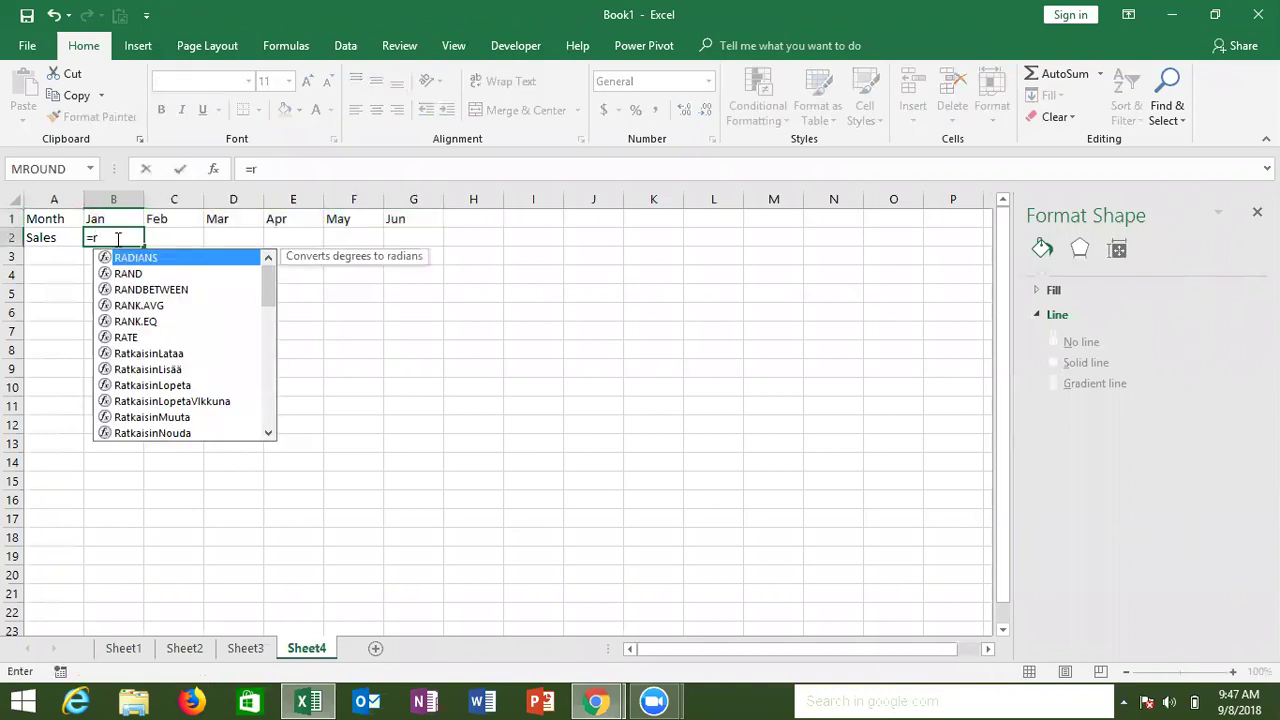
pyautogui.press('Down')
pyautogui.press('Down')
pyautogui.press('Tab')
pyautogui.write('10')
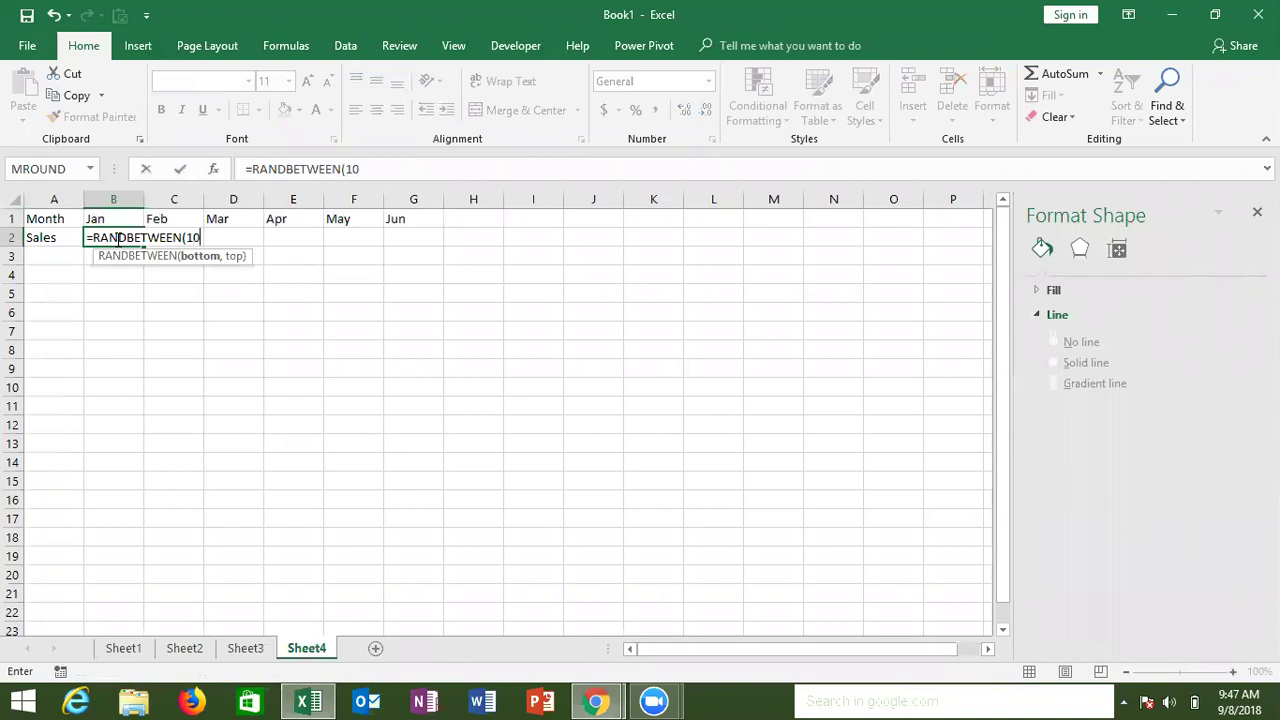
pyautogui.write(',90')
pyautogui.hotkey('ctrl', 'Return')
pyautogui.hotkey('shift', 'Right')
pyautogui.hotkey('shift', 'Right')
pyautogui.hotkey('shift', 'Right')
pyautogui.hotkey('shift', 'Right')
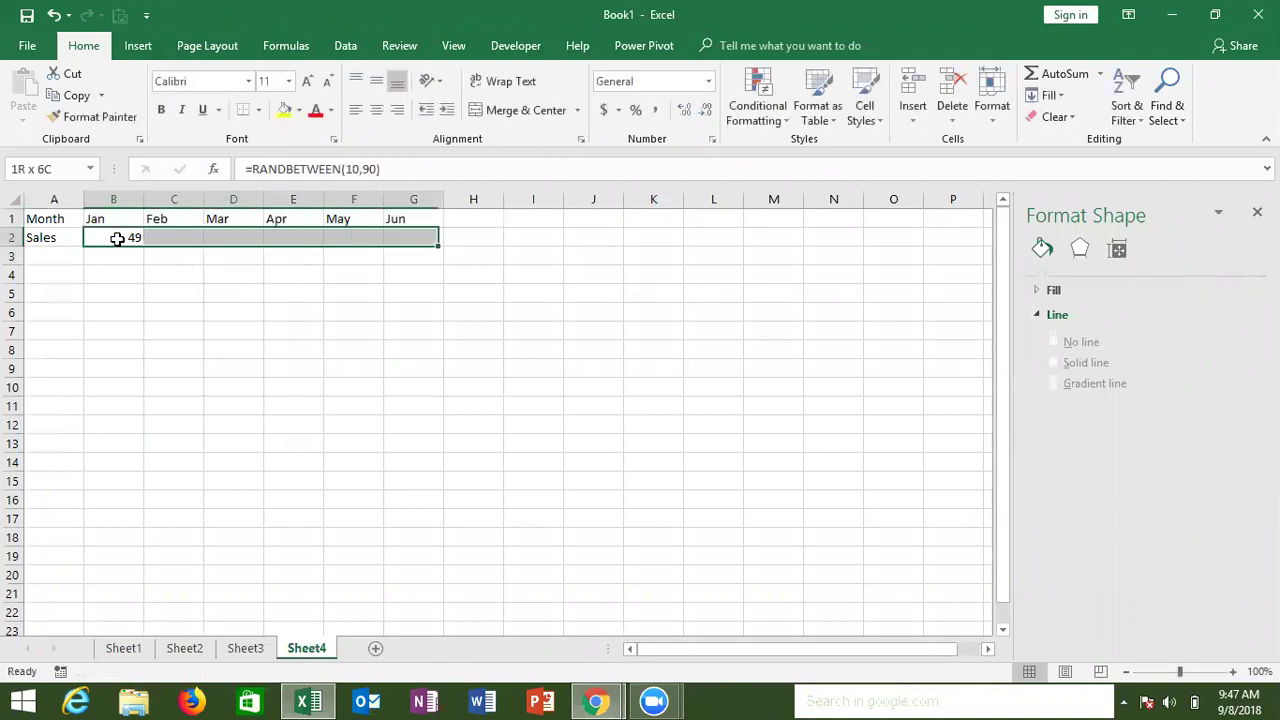
pyautogui.hotkey('ctrl', 'r')
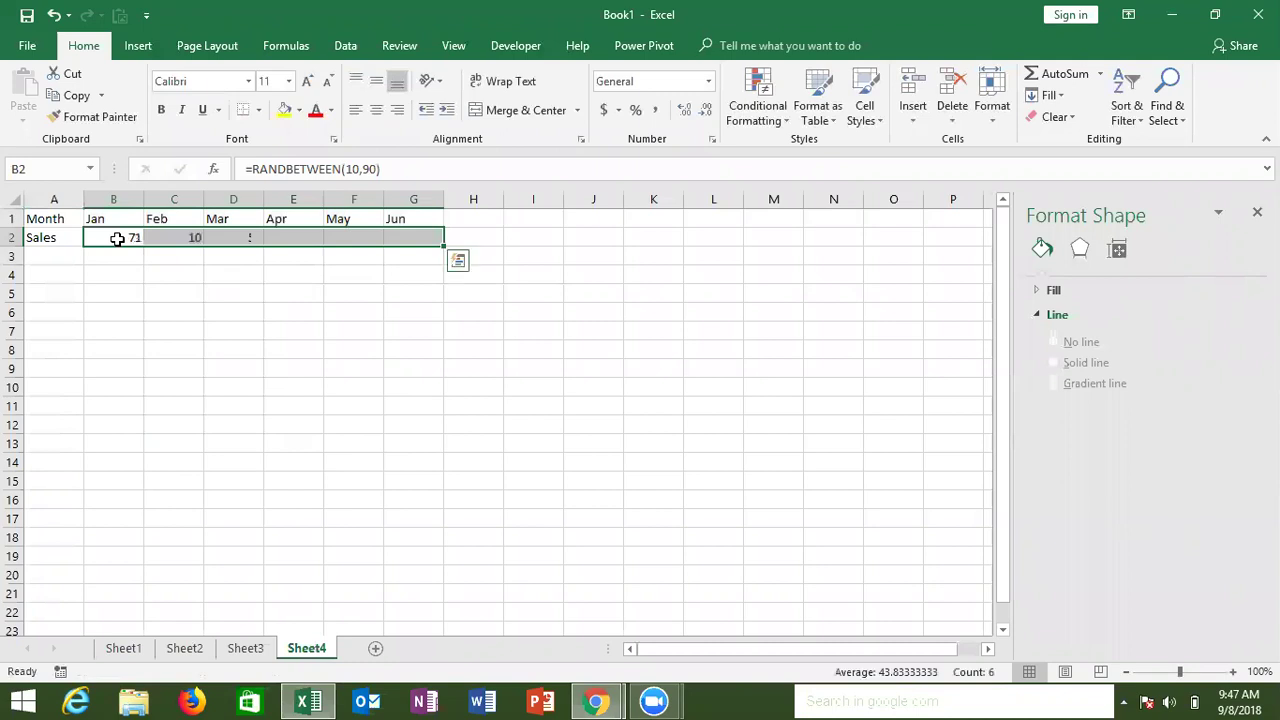
# Select the table A1:G2 and bring up the Insert column chart choices
pyautogui.press('Up')
pyautogui.press('Left')
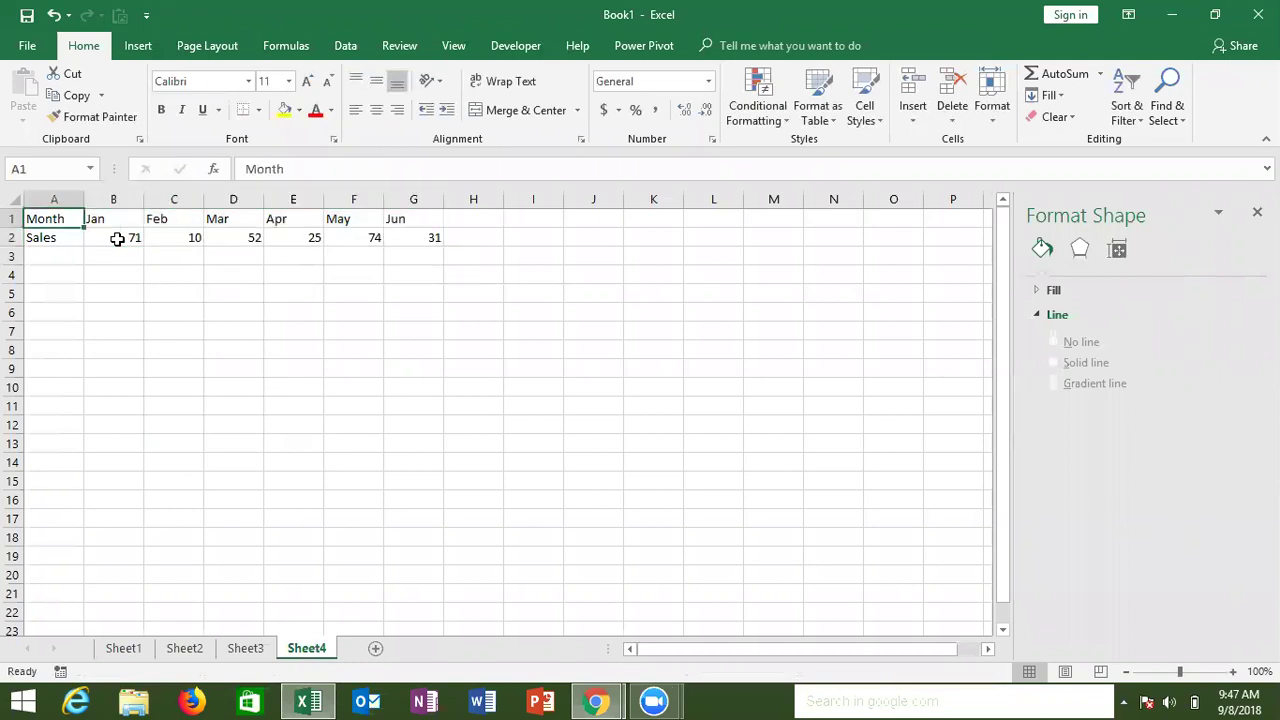
pyautogui.hotkey('ctrl', 'a')
pyautogui.press('Down')
pyautogui.press('Down')
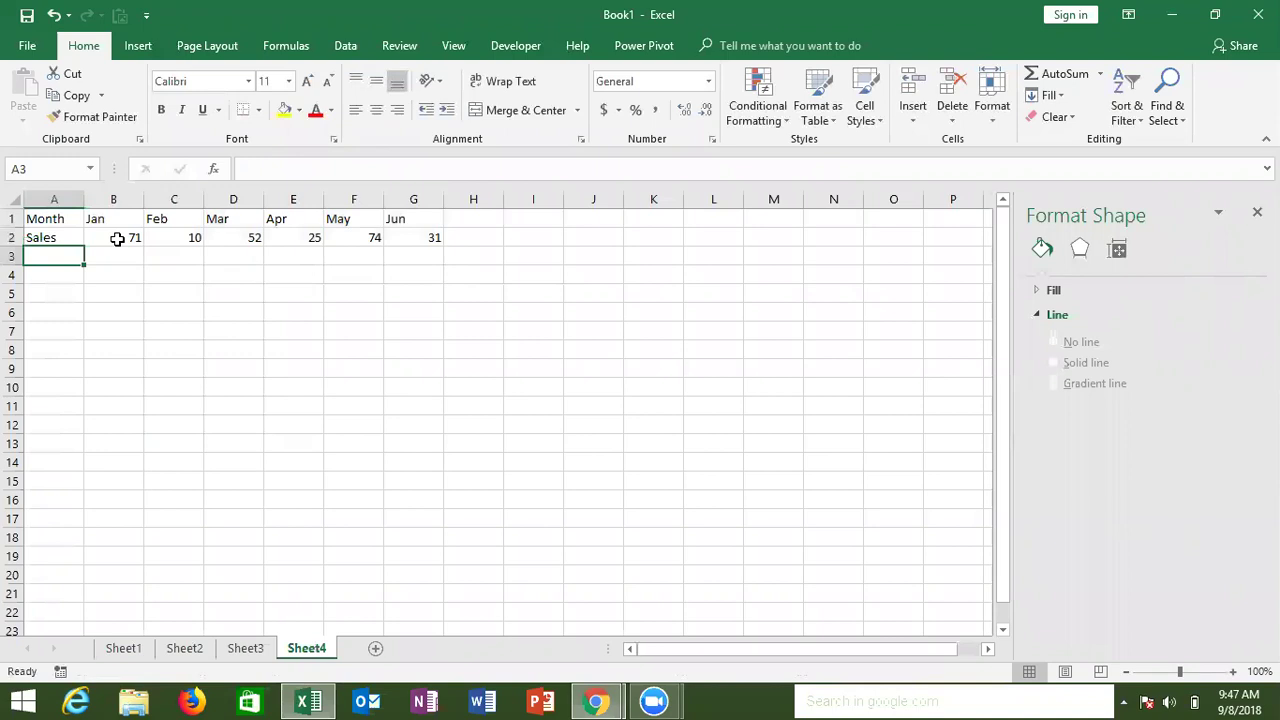
pyautogui.write('Tar')
pyautogui.press('Escape')
pyautogui.press('Up')
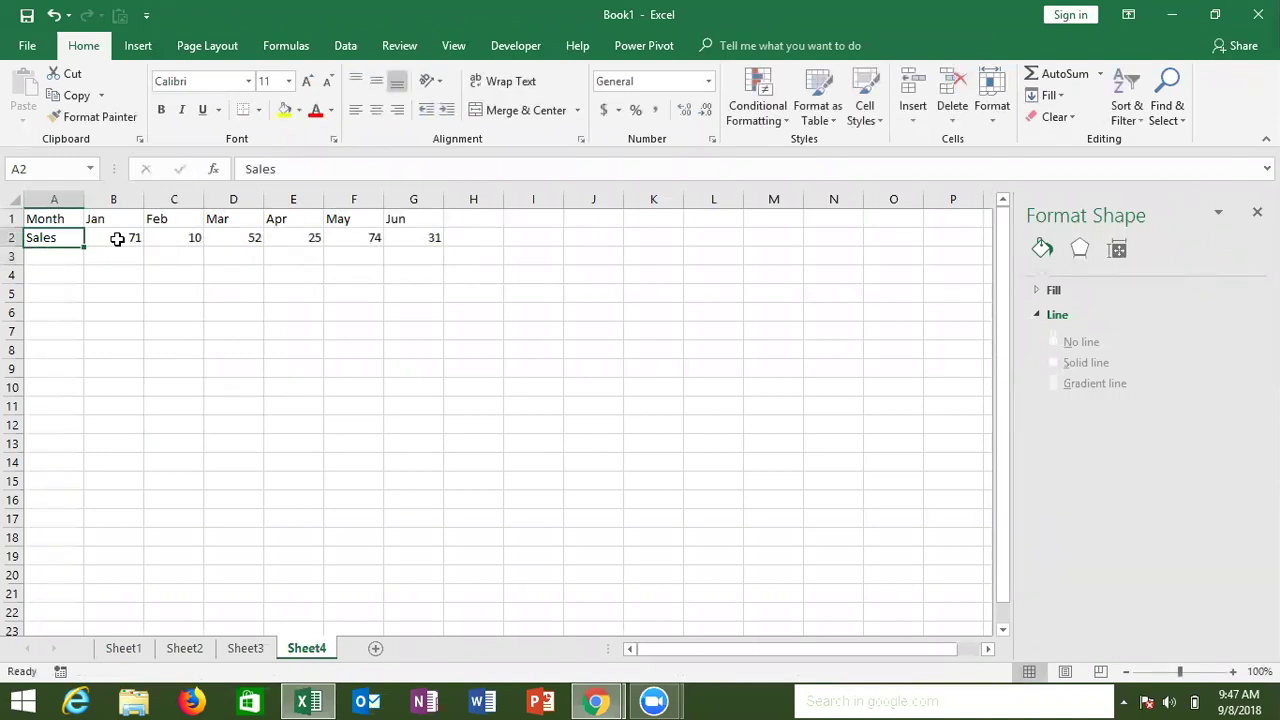
pyautogui.press('Up')
pyautogui.hotkey('ctrl', 'shift', 'Right')
pyautogui.hotkey('ctrl', 'shift', 'Down')
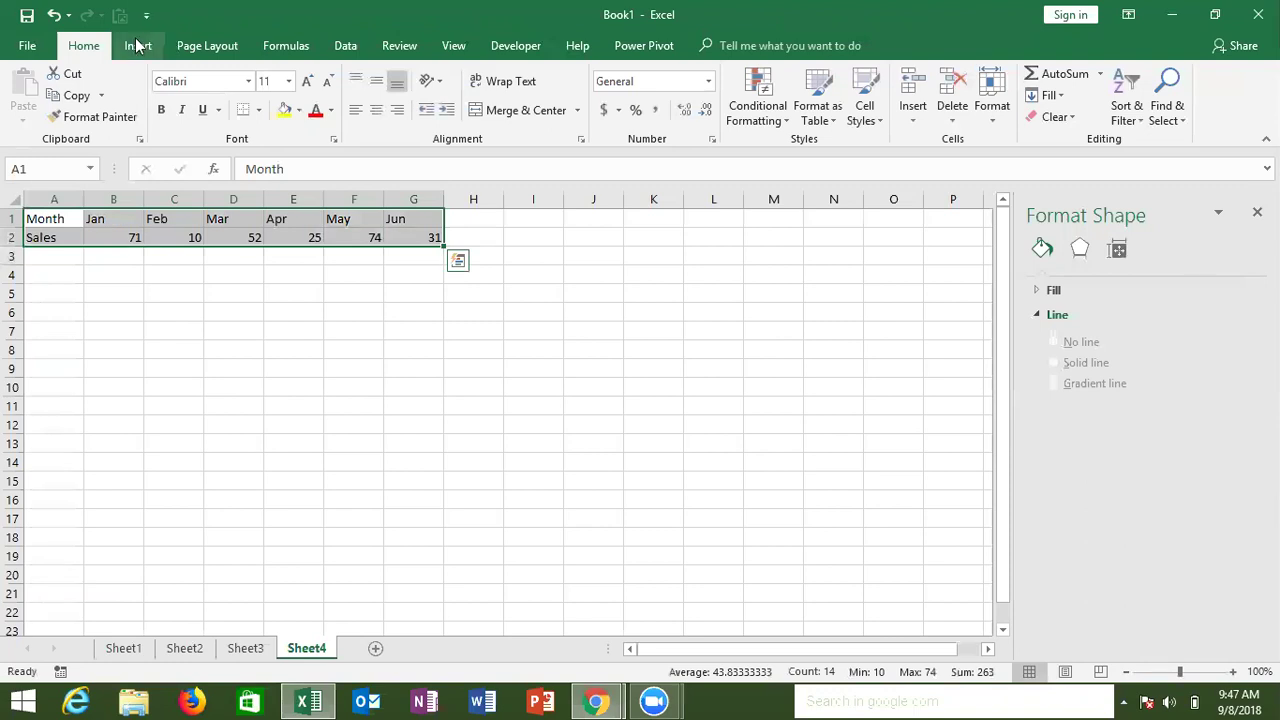
pyautogui.click(138, 45)
pyautogui.click(580, 80)
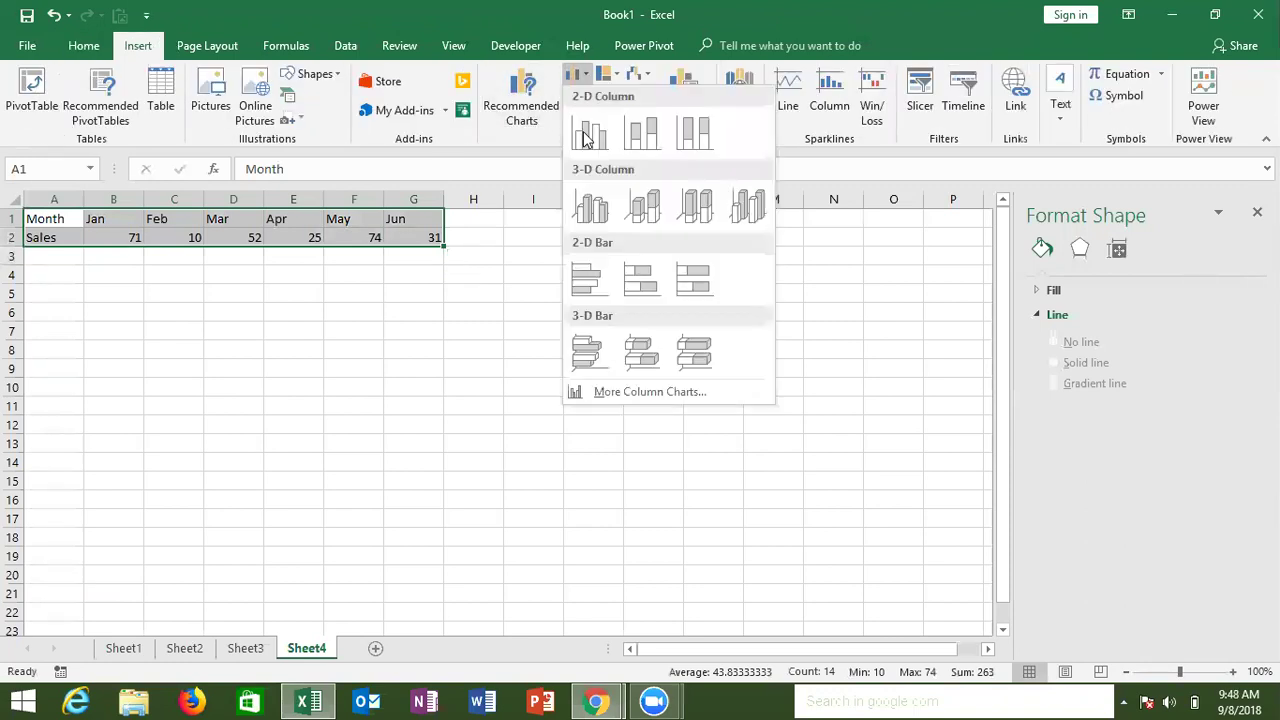
# Insert the clustered column chart, then label cell A3 as Target
pyautogui.press('Return')
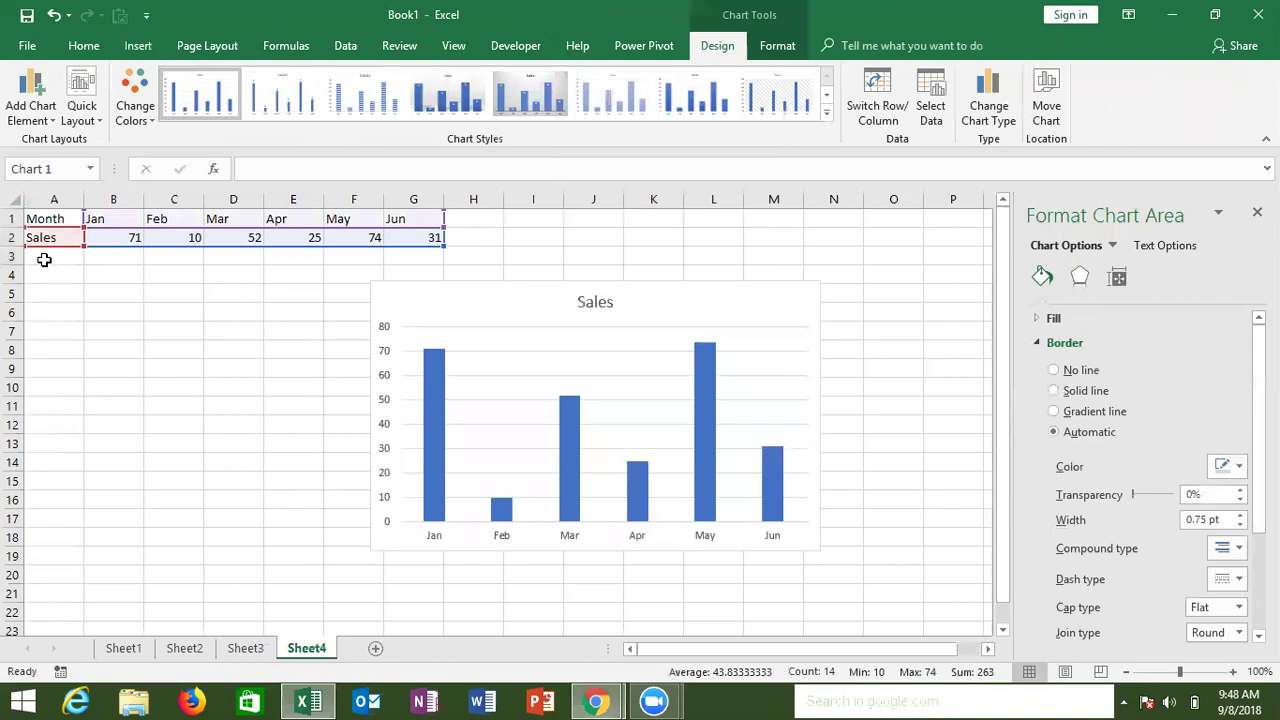
pyautogui.click(44, 259)
pyautogui.press('Up')
pyautogui.click(46, 260)
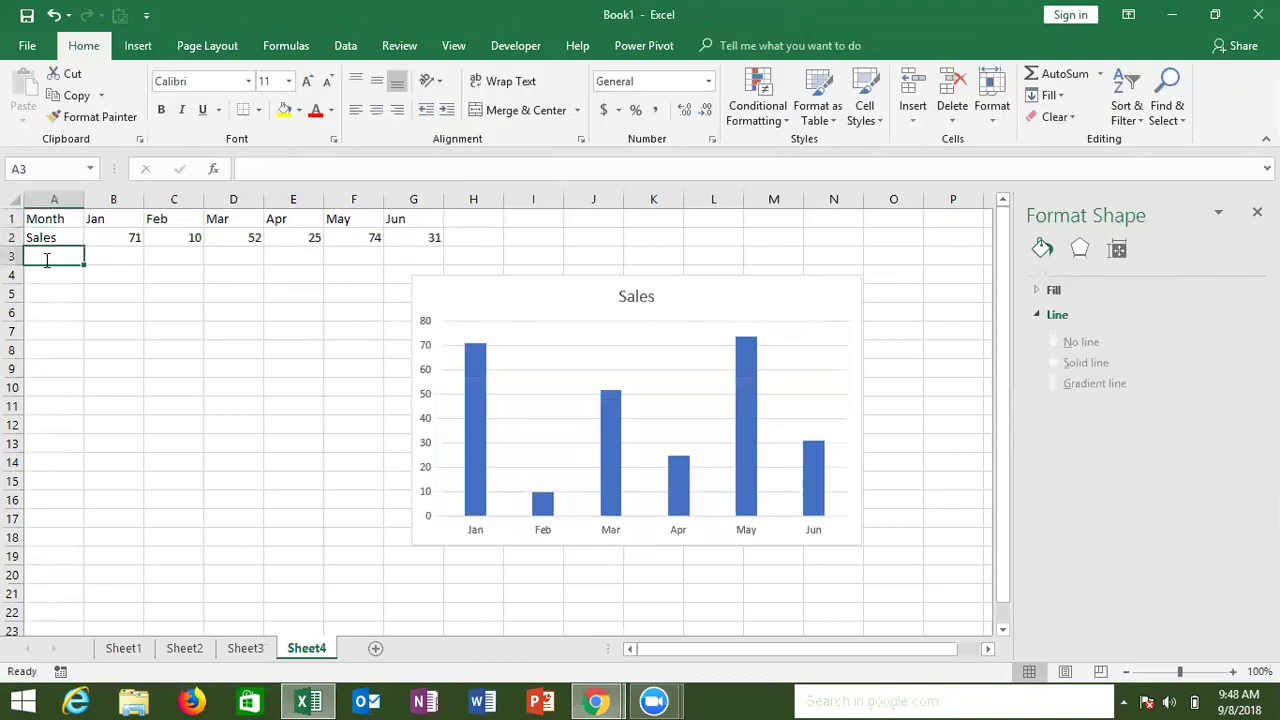
pyautogui.write('Target')
pyautogui.press('Tab')
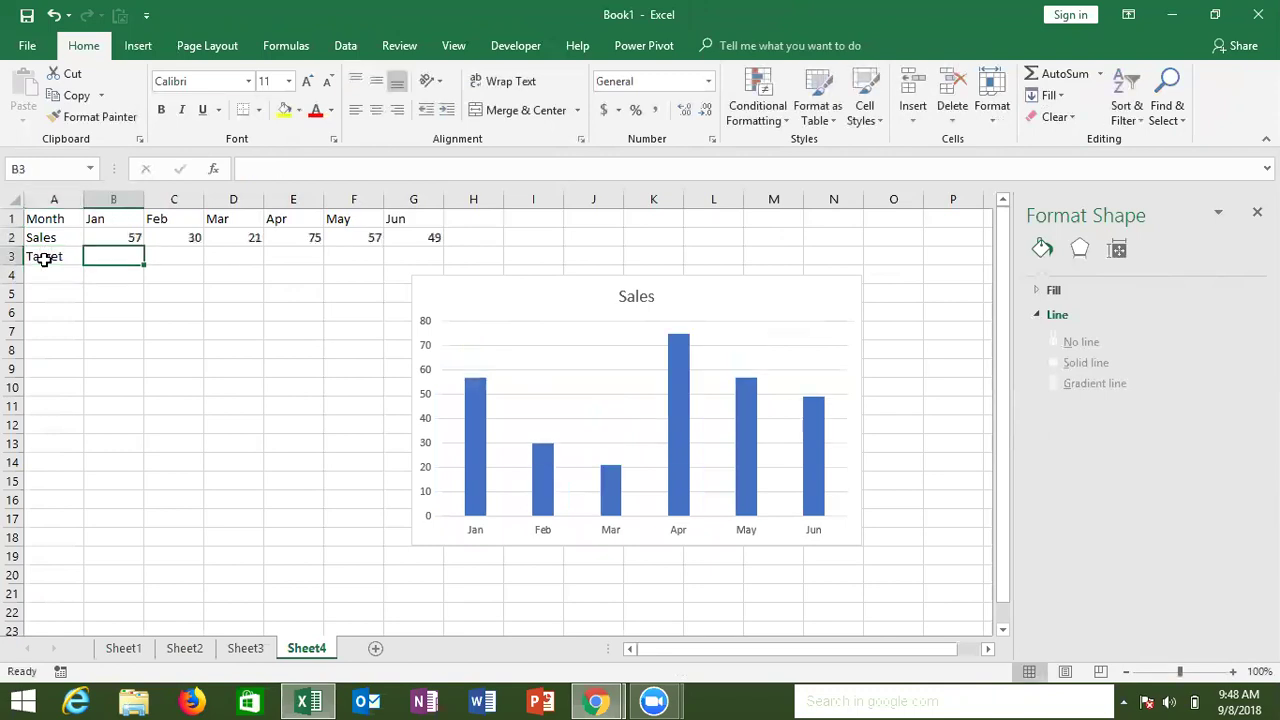
# Fill the RANDBETWEEN formula down into B3:G3 for the Target row
pyautogui.press('Up')
pyautogui.hotkey('shift', 'Right')
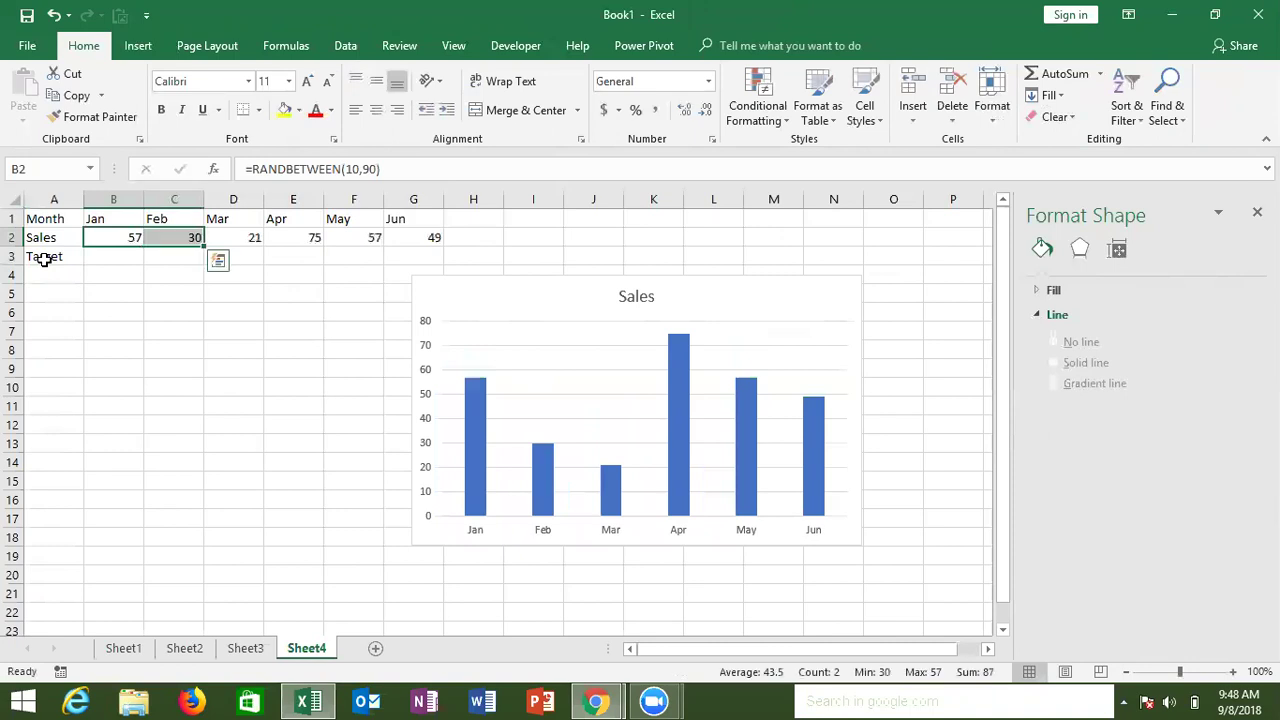
pyautogui.hotkey('shift', 'Right')
pyautogui.hotkey('shift', 'Right')
pyautogui.hotkey('shift', 'Right')
pyautogui.hotkey('shift', 'Down')
pyautogui.hotkey('ctrl', 'd')
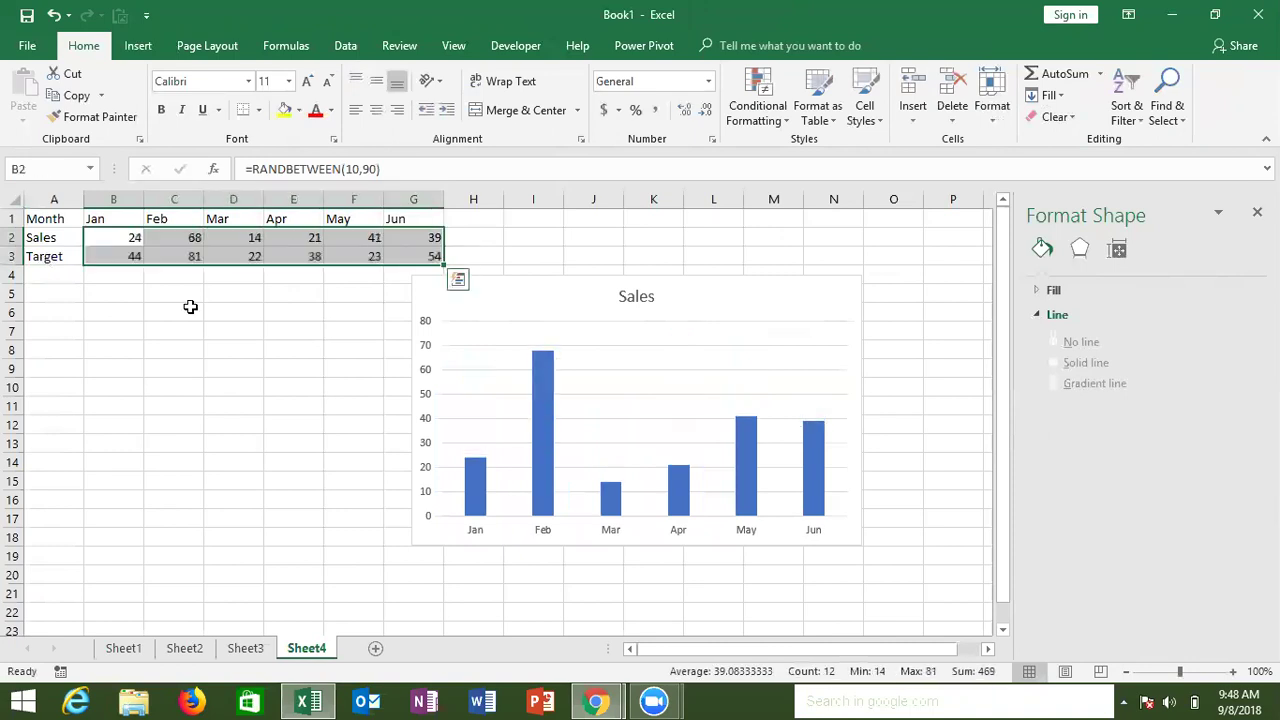
pyautogui.click(434, 306)
pyautogui.click(293, 349)
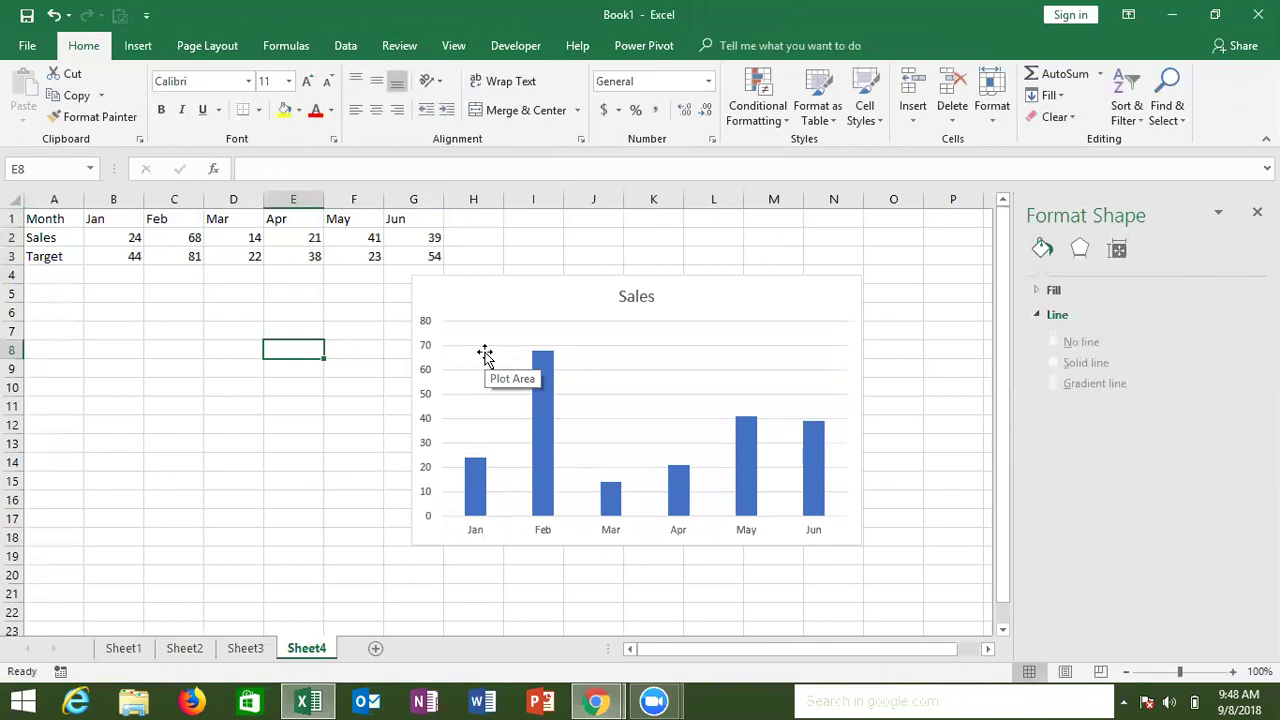
# Extend the Sheet4 chart's data range to include row 3 so Target appears as orange columns
pyautogui.click(514, 280)
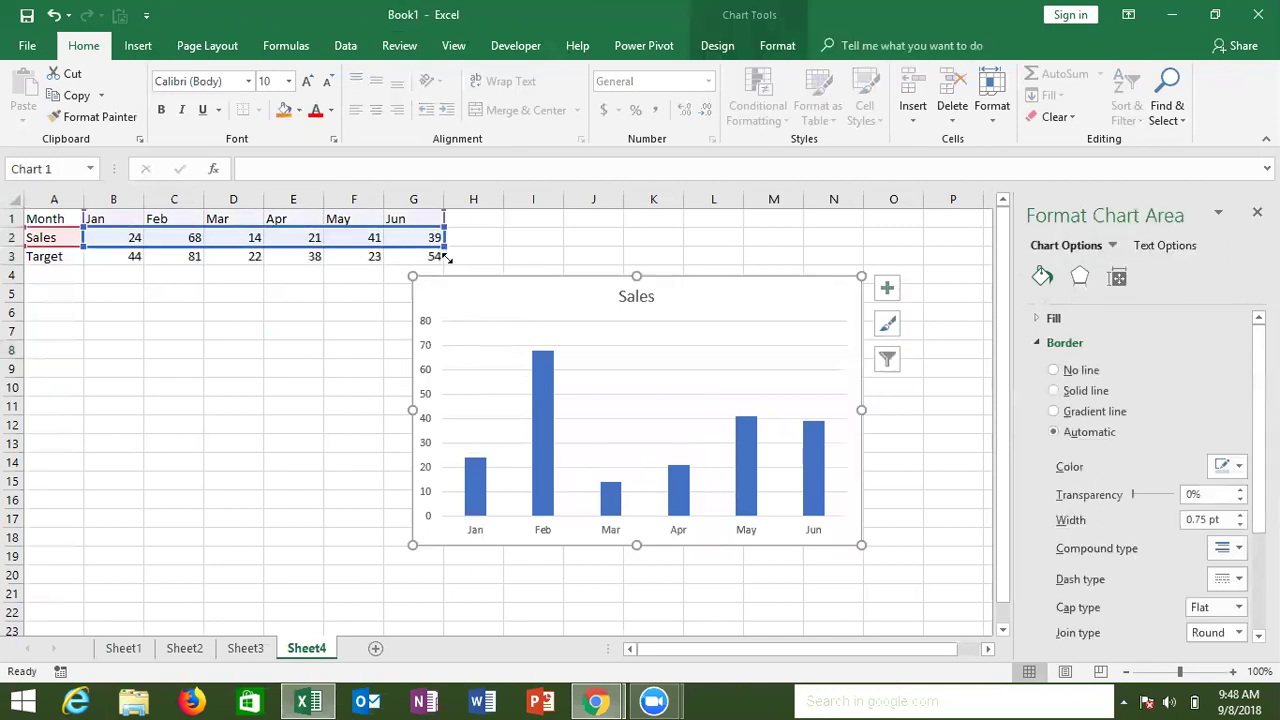
pyautogui.moveTo(446, 253); pyautogui.dragTo(446, 258)
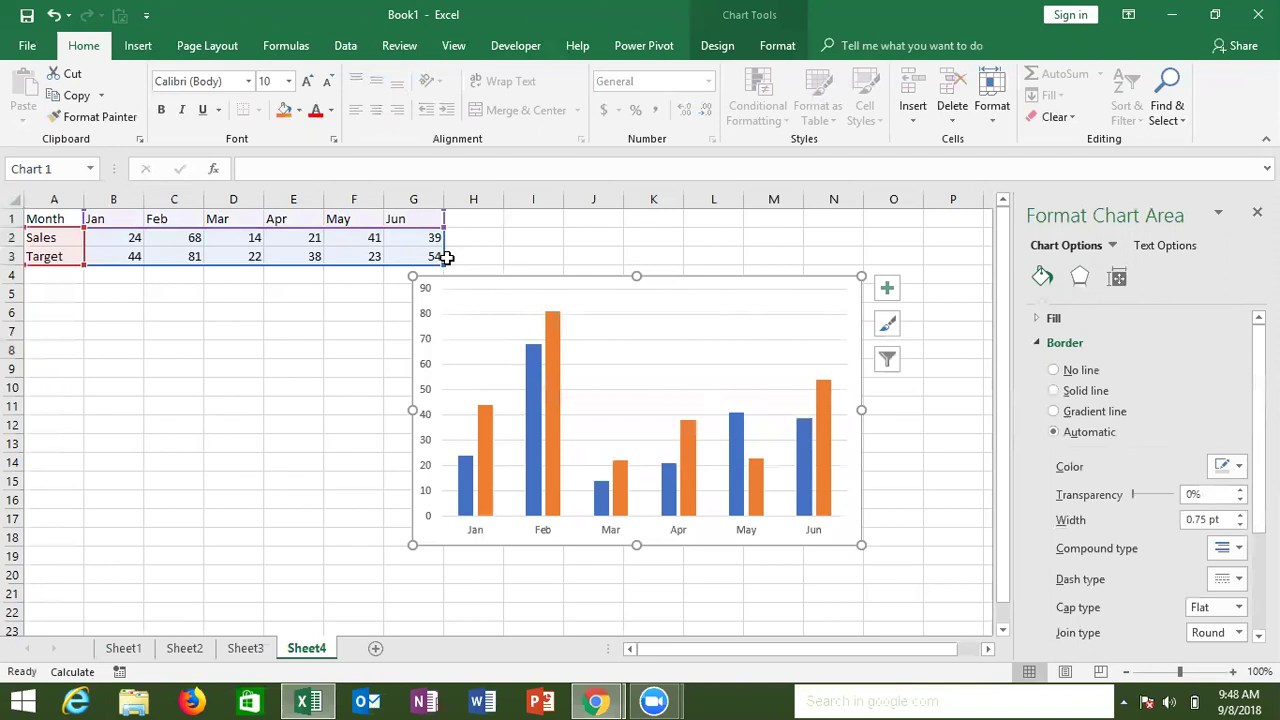
pyautogui.click(558, 342)
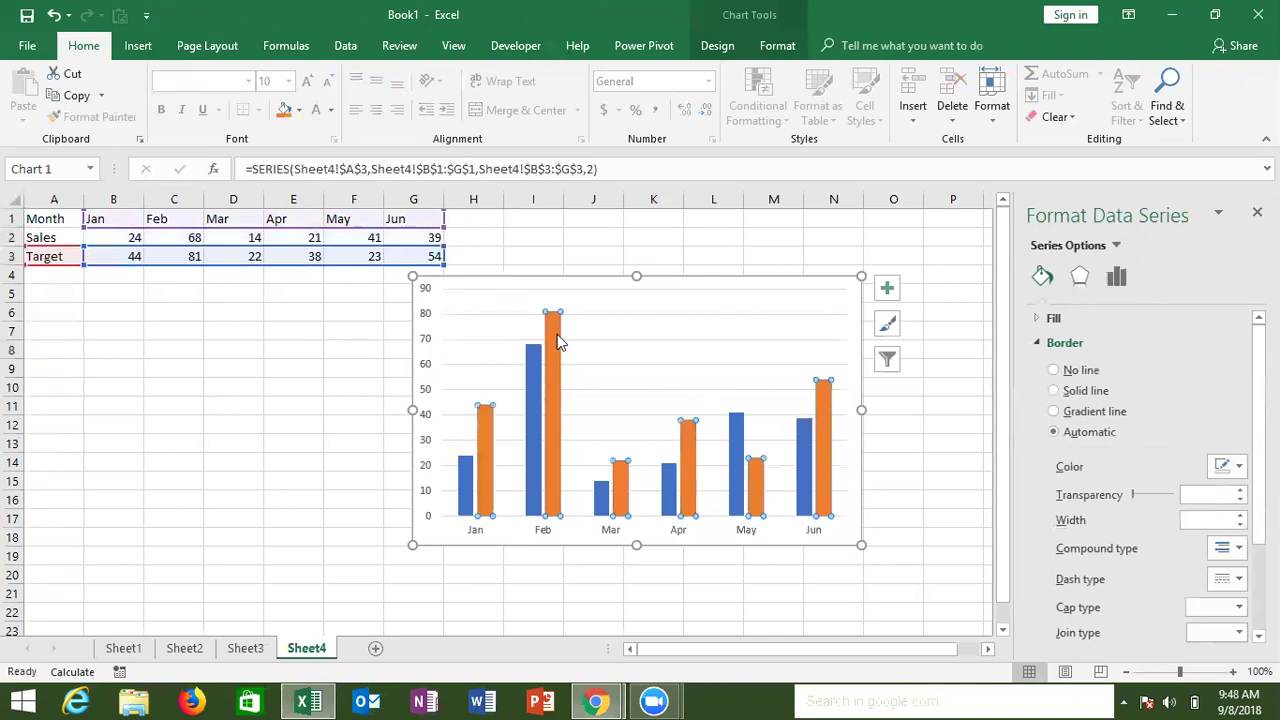
# Change the Target series to a Line chart type, making a Sales-column/Target-line combo
pyautogui.rightClick(630, 411)
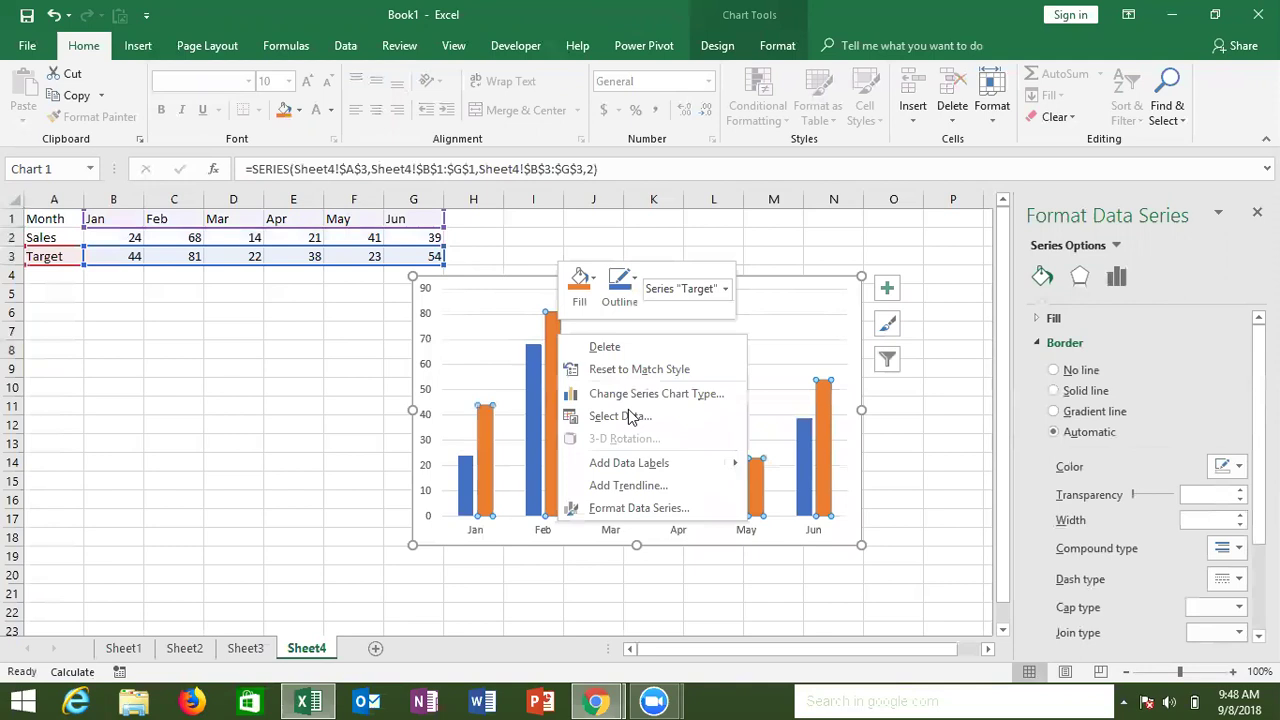
pyautogui.click(632, 400)
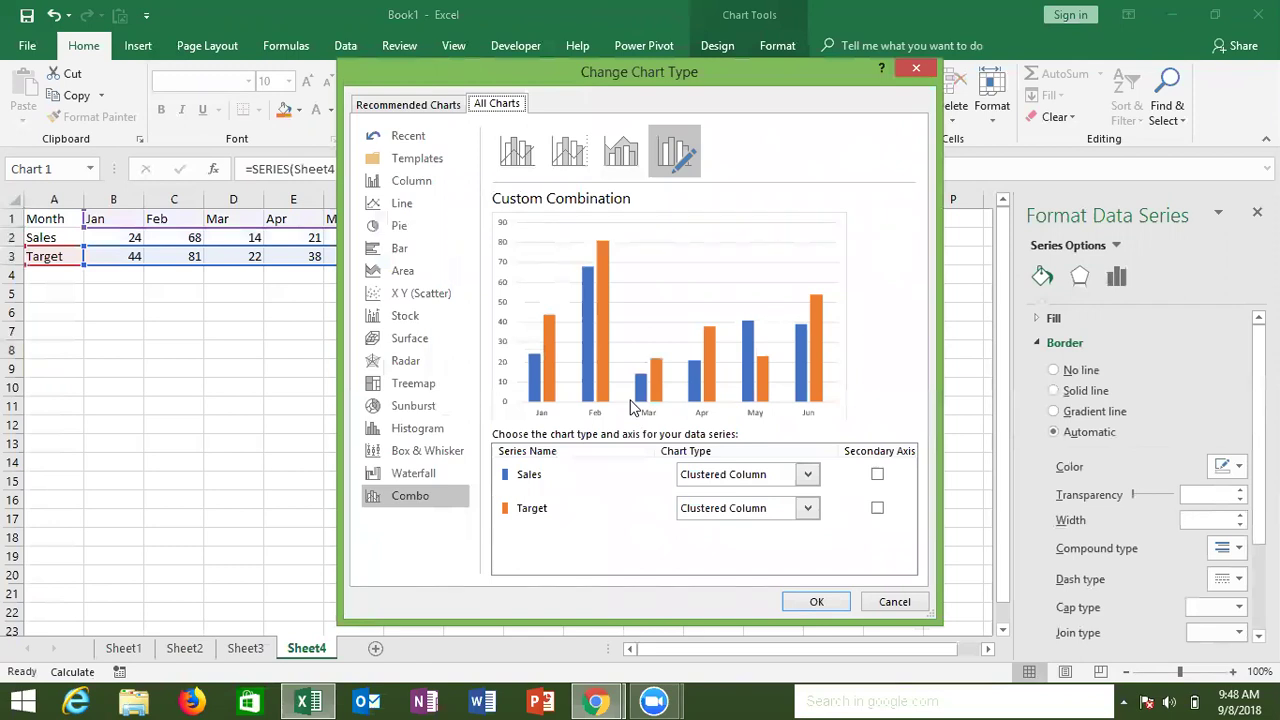
pyautogui.click(773, 514)
pyautogui.click(774, 516)
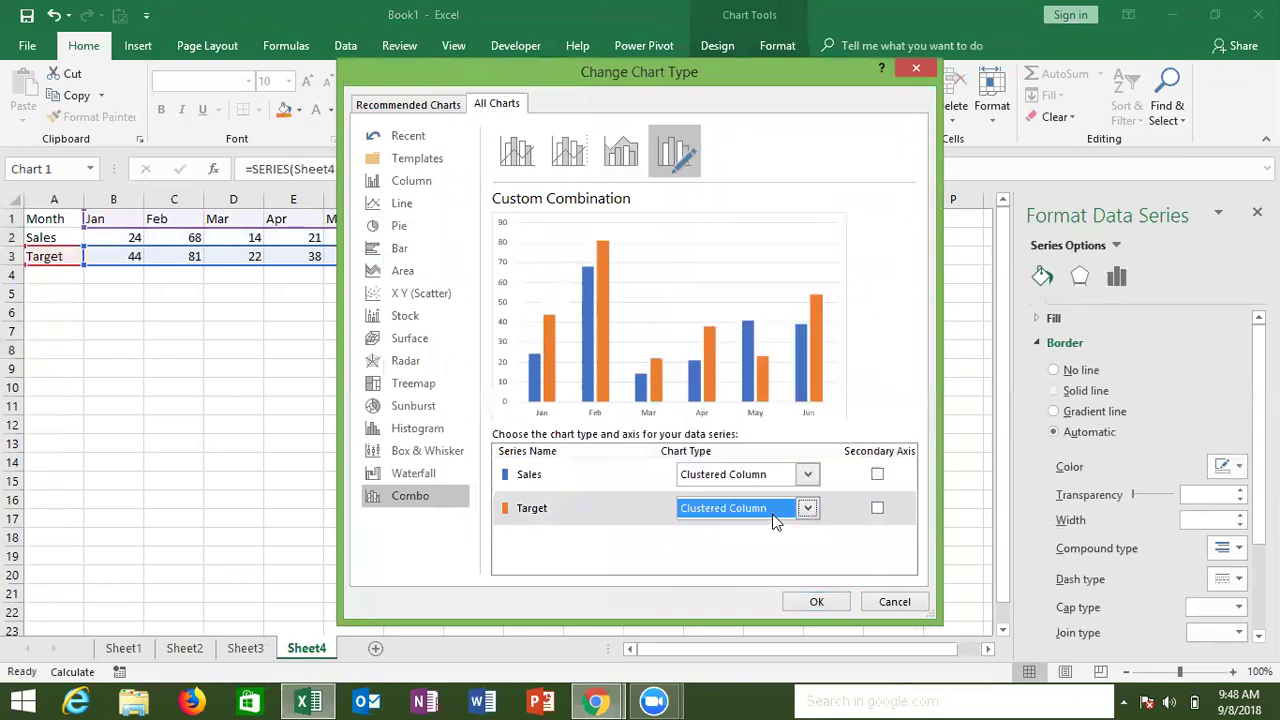
pyautogui.click(773, 518)
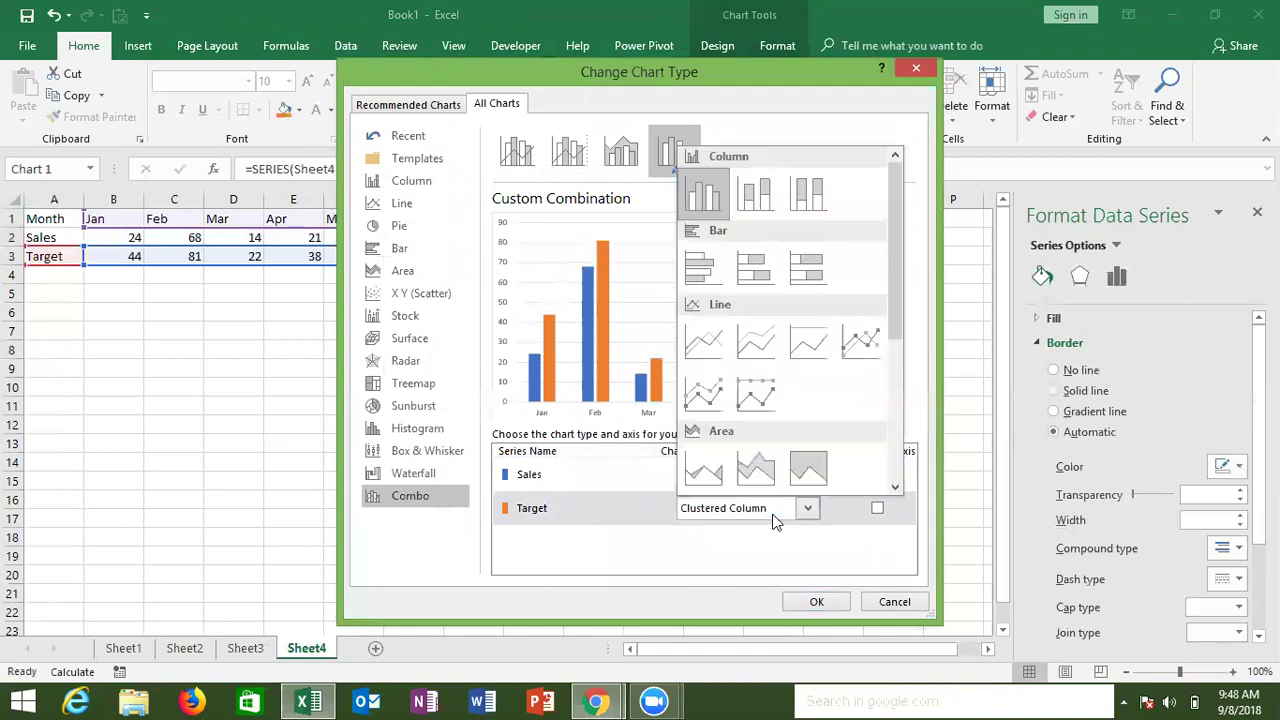
pyautogui.click(707, 355)
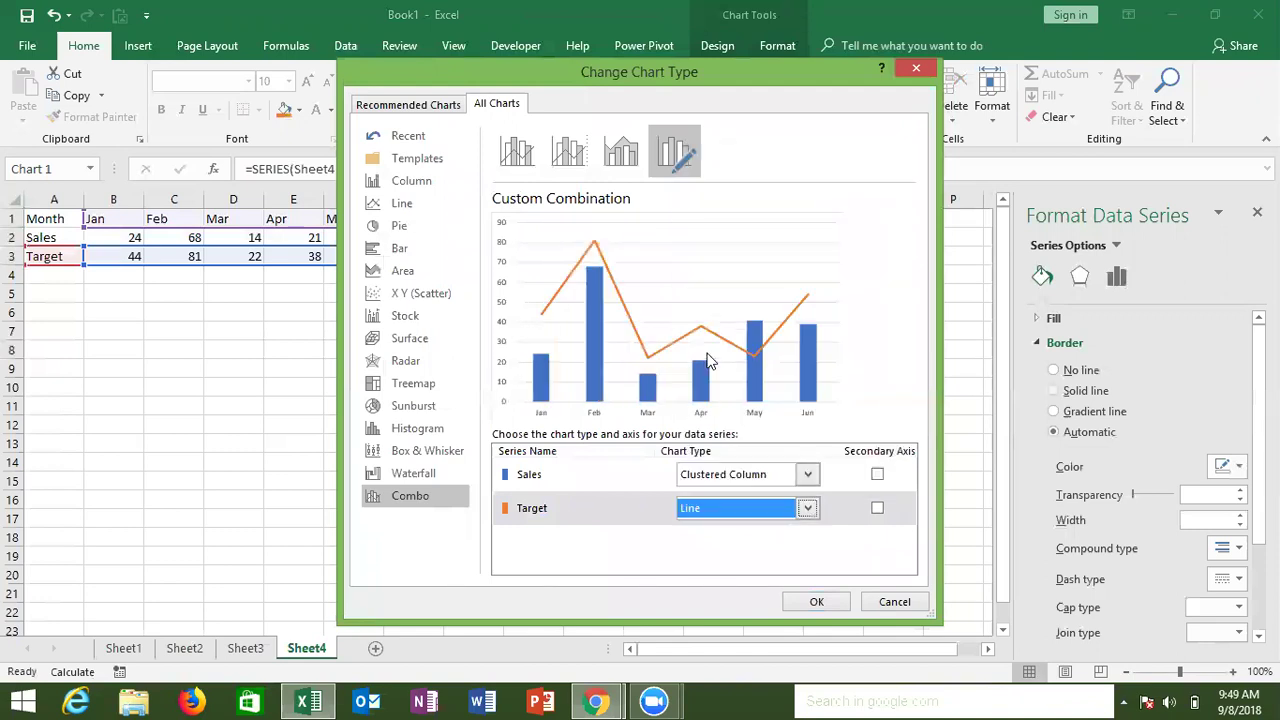
pyautogui.click(826, 605)
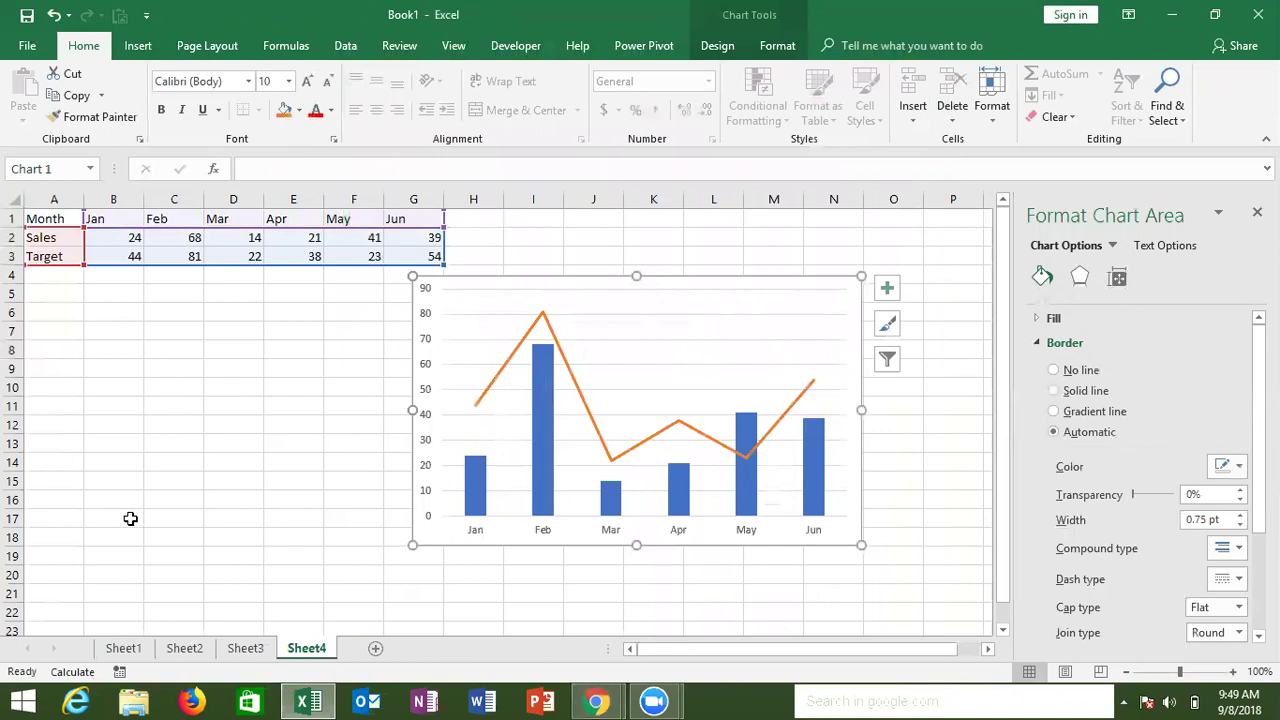
# Copy the Month, Sales and Target table in A1:G3
pyautogui.click(130, 520)
pyautogui.hotkey('ctrl', 'Up')
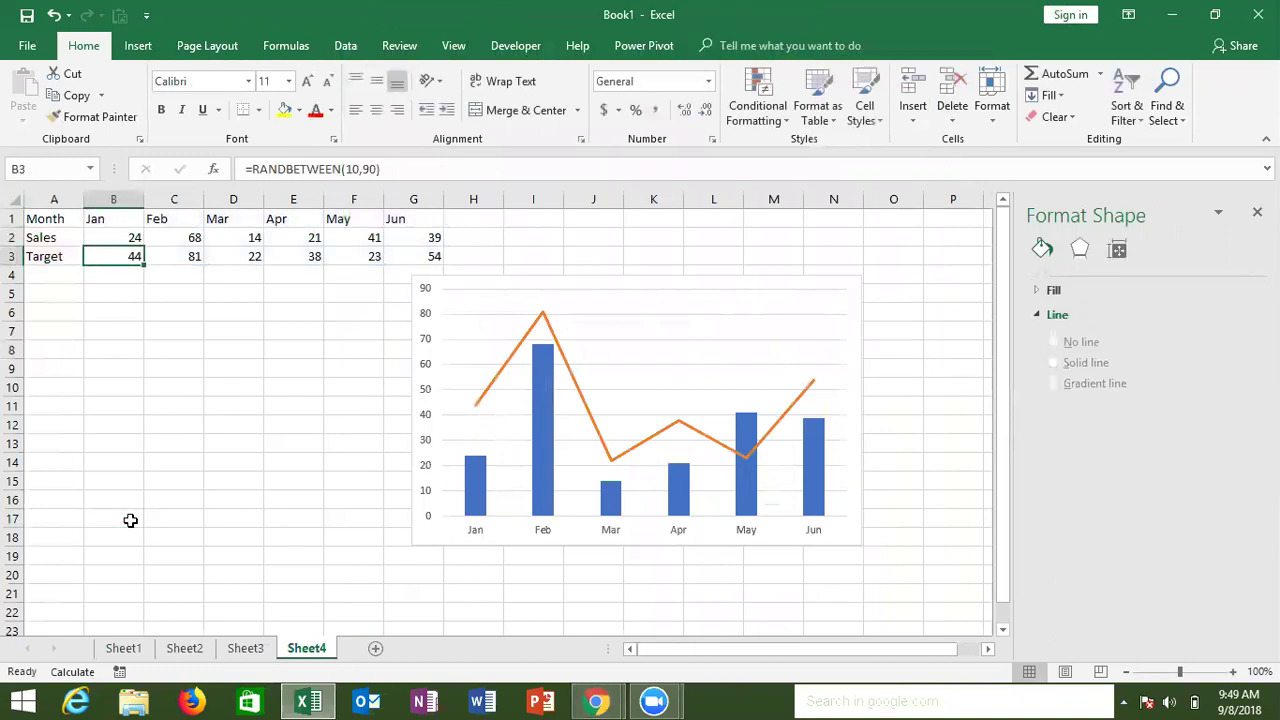
pyautogui.hotkey('ctrl', 'Home')
pyautogui.hotkey('ctrl', 'shift', 'Right')
pyautogui.hotkey('ctrl', 'shift', 'Down')
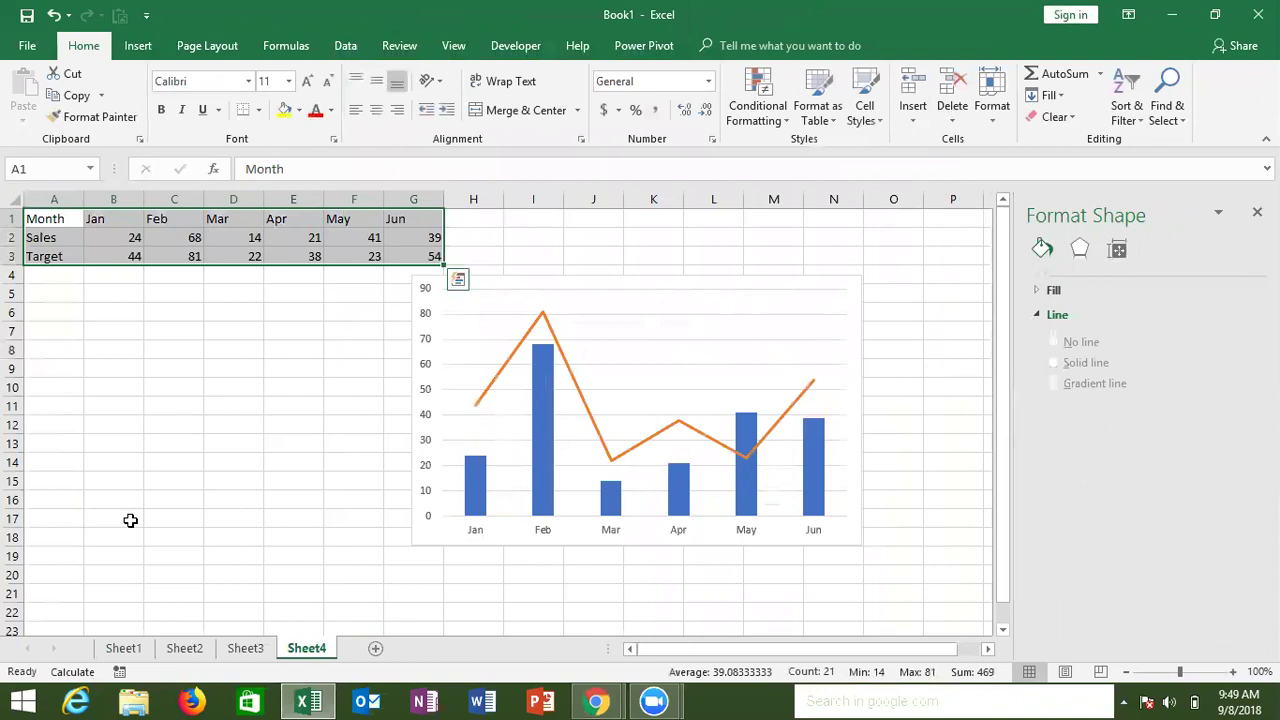
pyautogui.hotkey('ctrl', 'c')
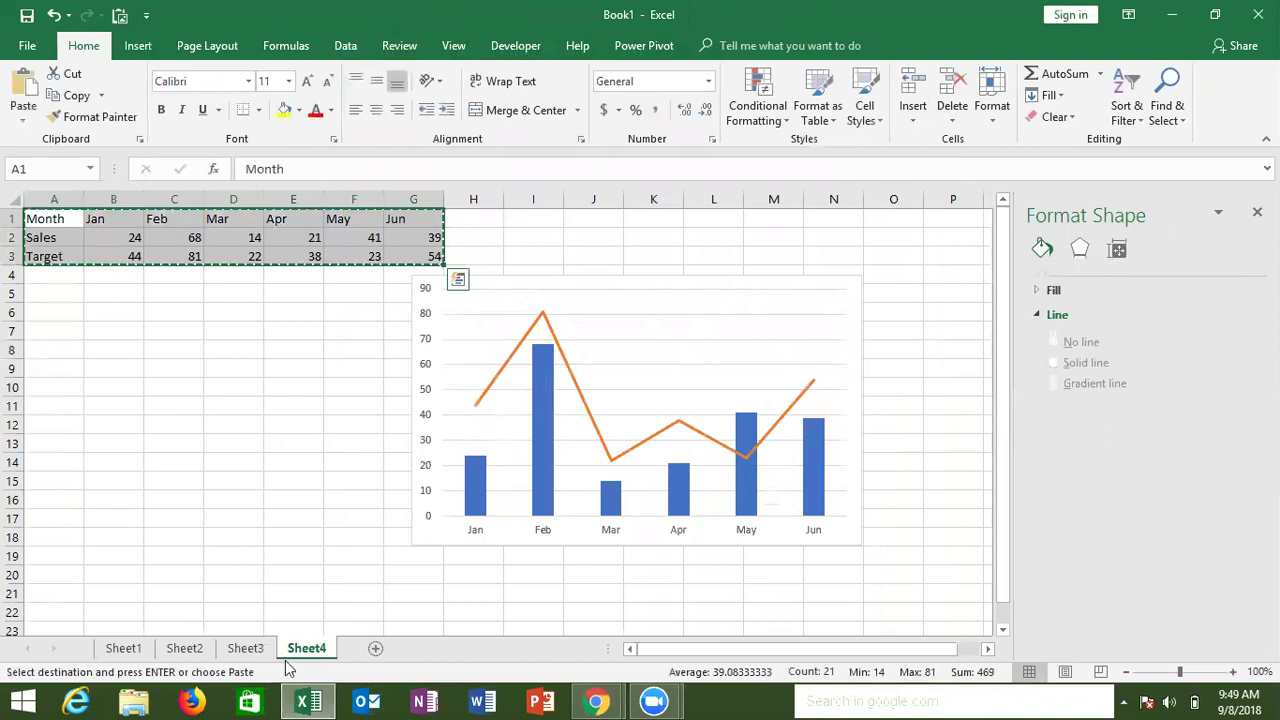
# Paste the copied table into a new Sheet5
pyautogui.click(378, 651)
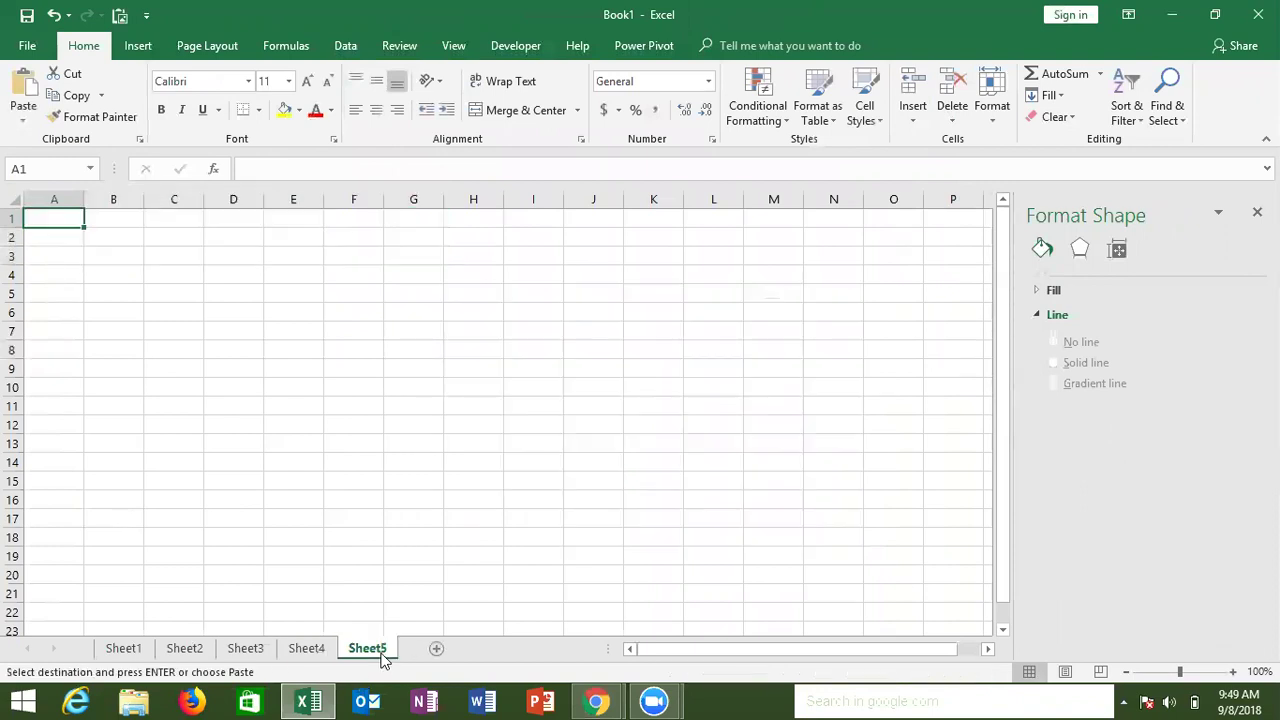
pyautogui.hotkey('ctrl', 'v')
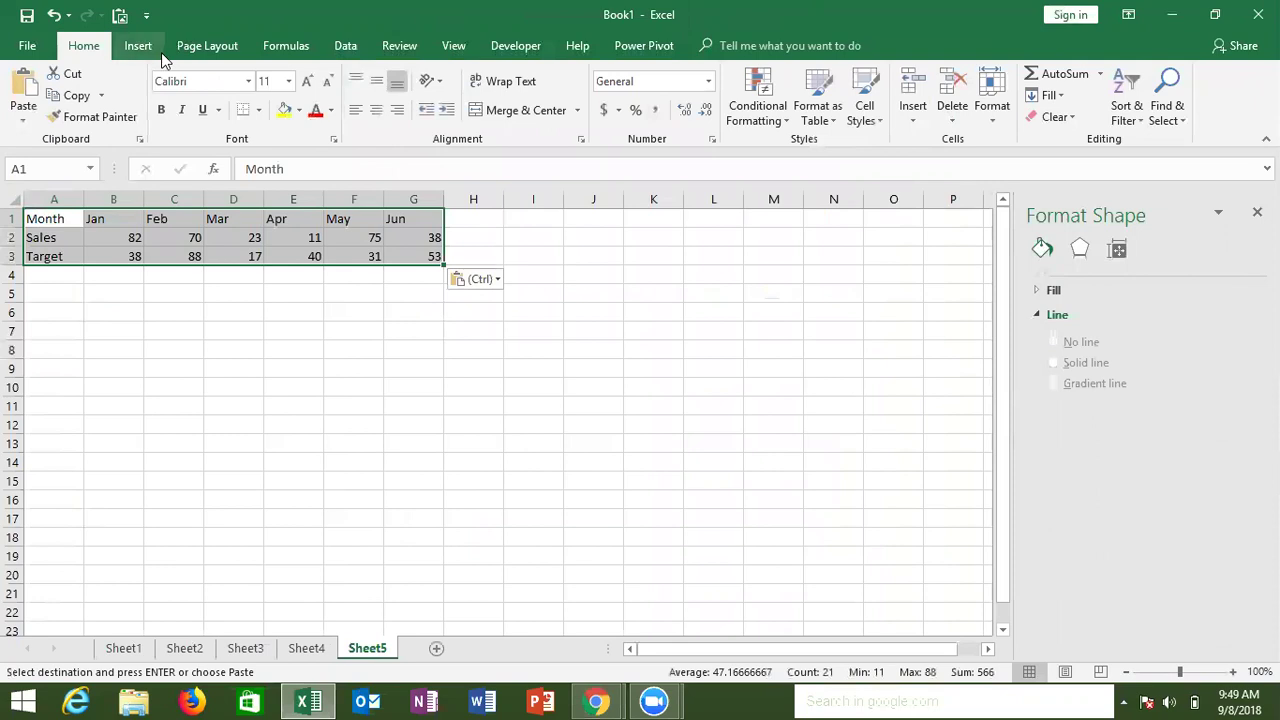
pyautogui.click(140, 46)
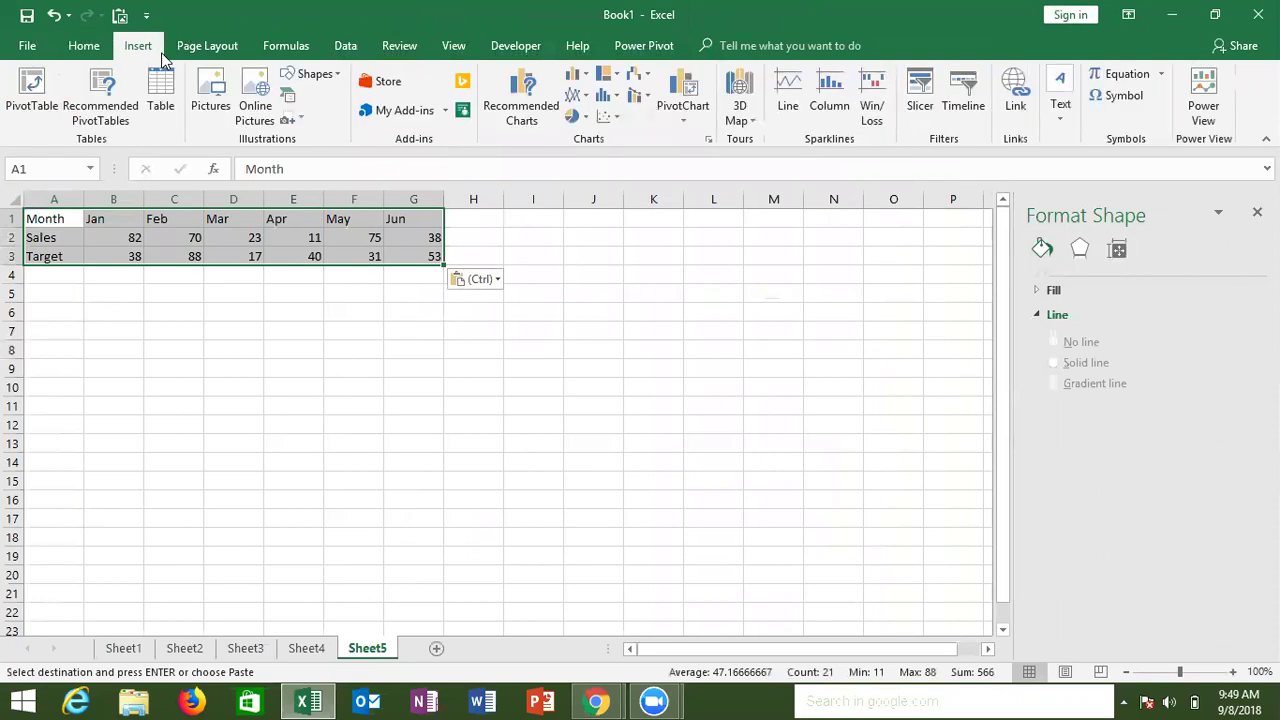
# Insert a Clustered Column - Line combo chart, move it below the table and widen it
pyautogui.click(638, 100)
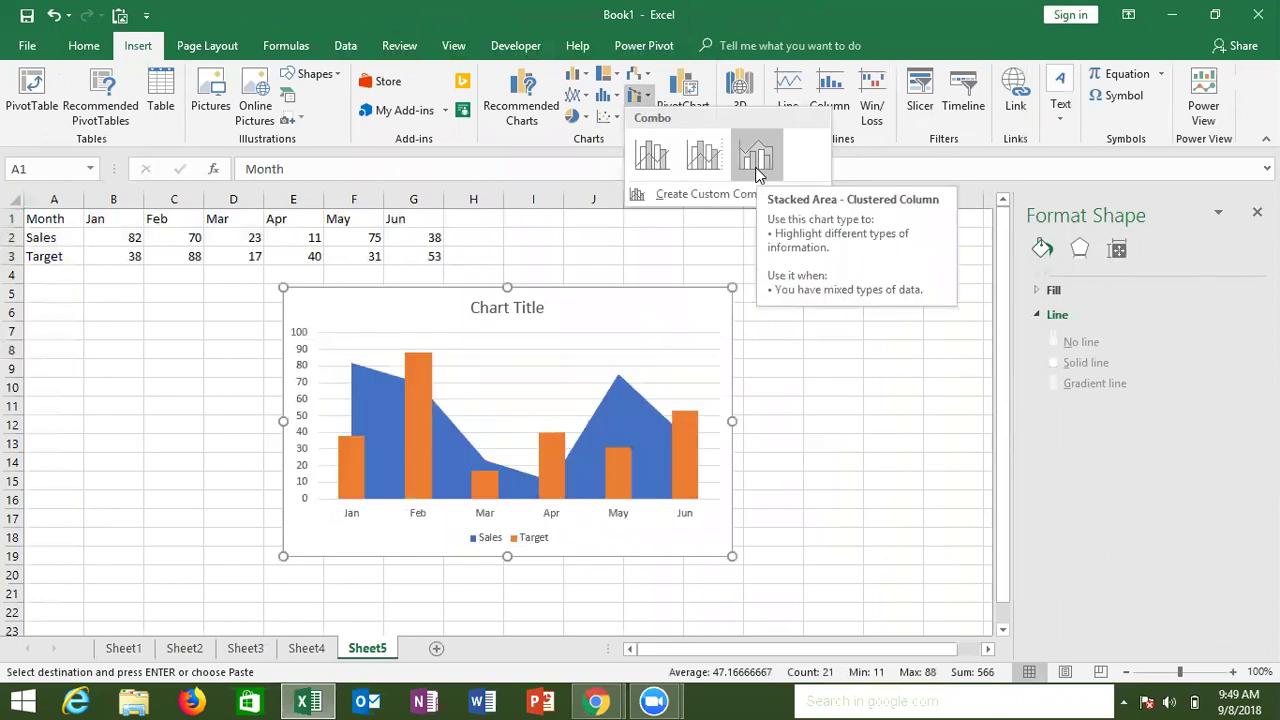
pyautogui.click(650, 156)
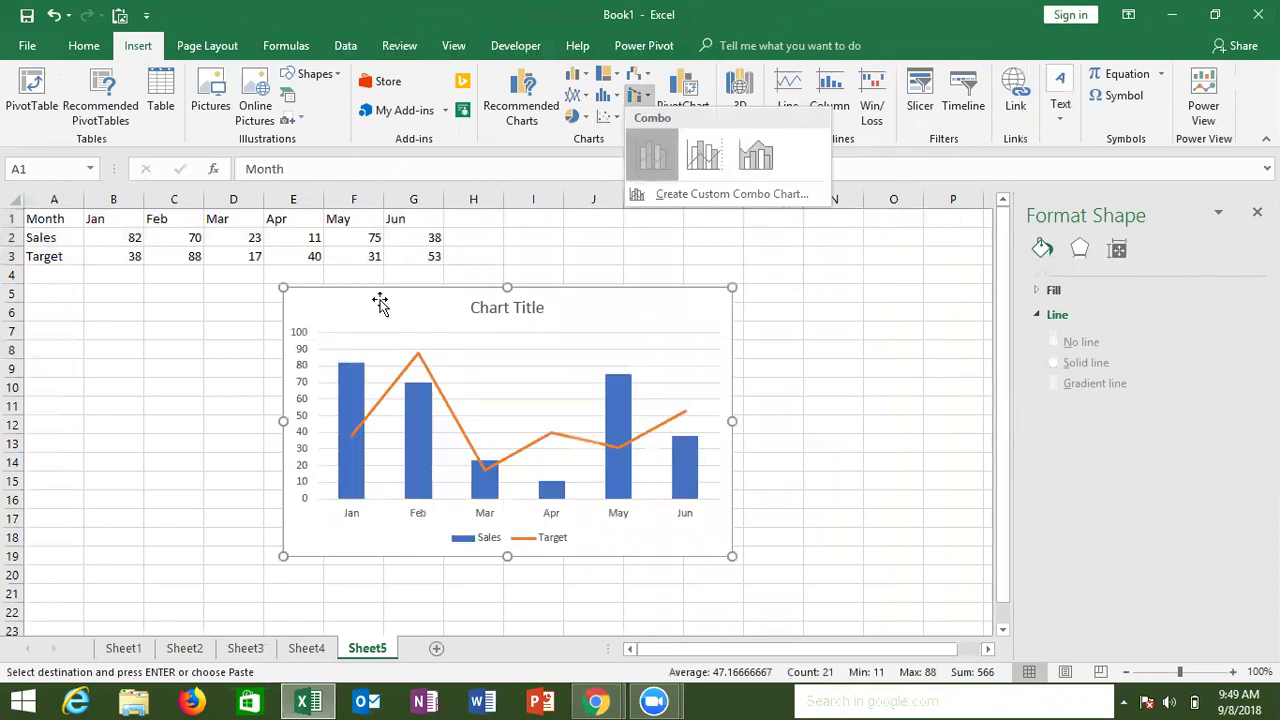
pyautogui.moveTo(280, 343); pyautogui.dragTo(211, 378)
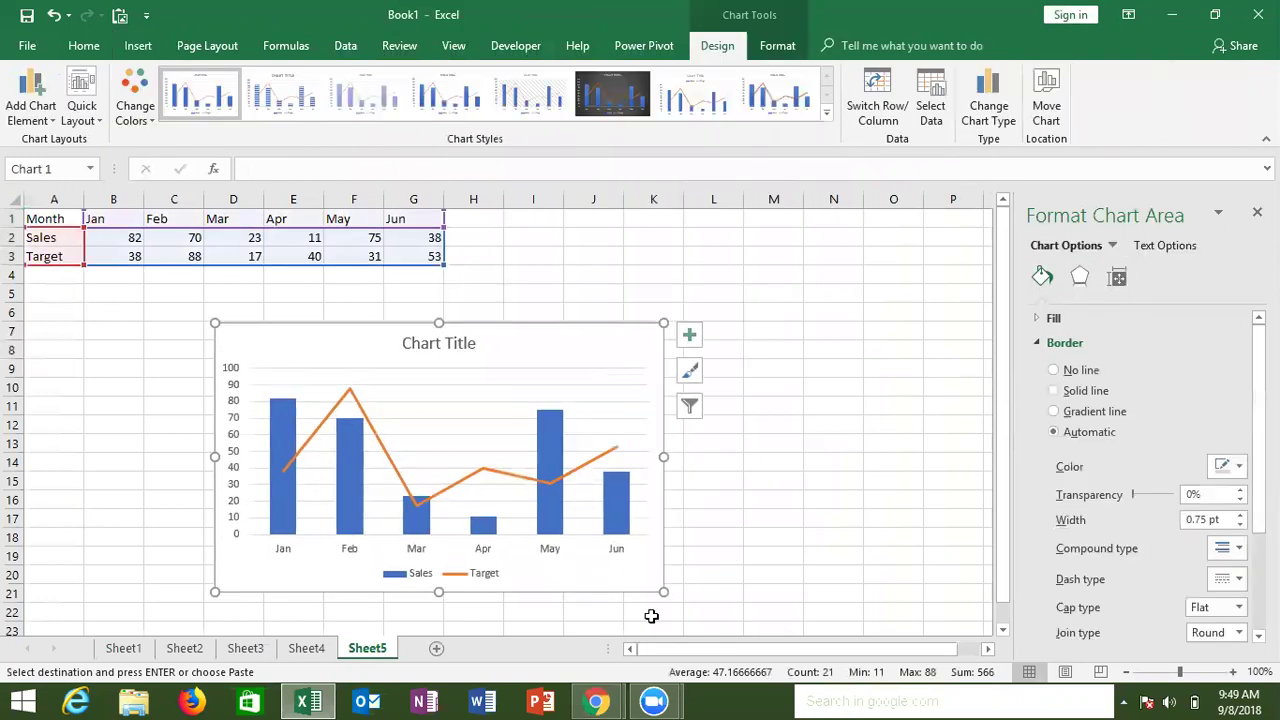
pyautogui.moveTo(664, 601); pyautogui.dragTo(760, 606)
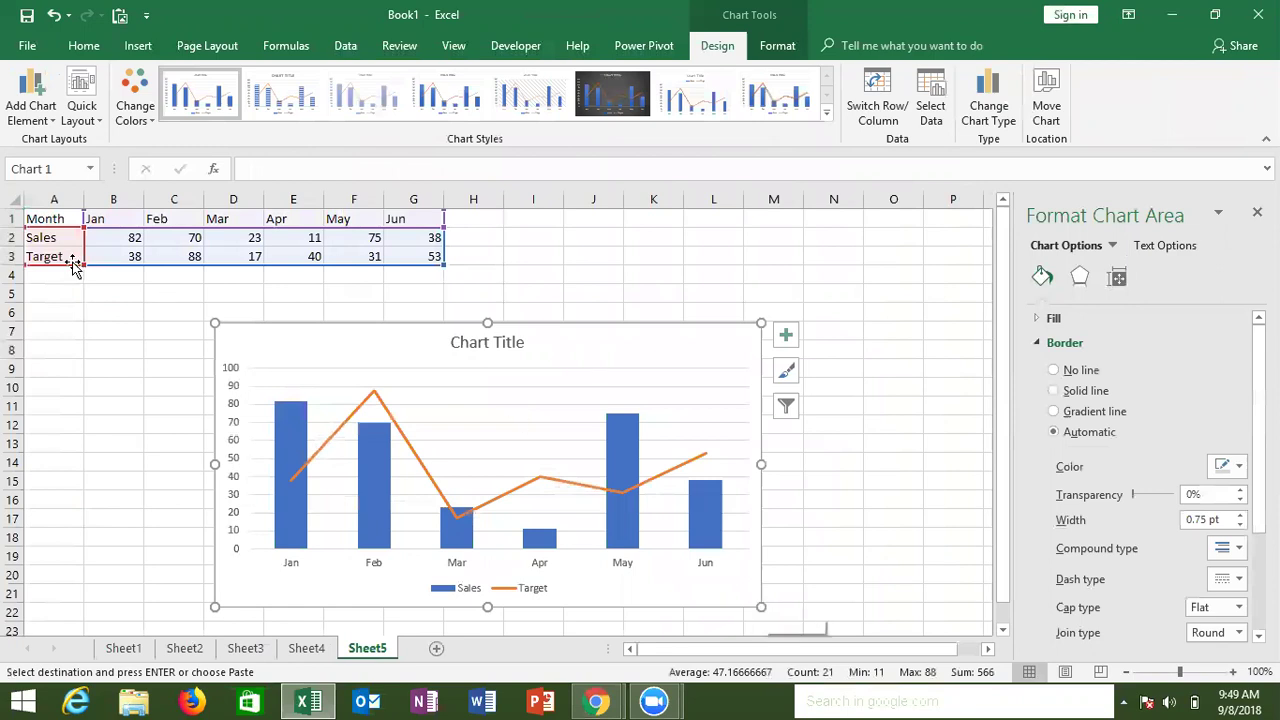
# Enter 40% as the Jan target in cell B3
pyautogui.press('Escape')
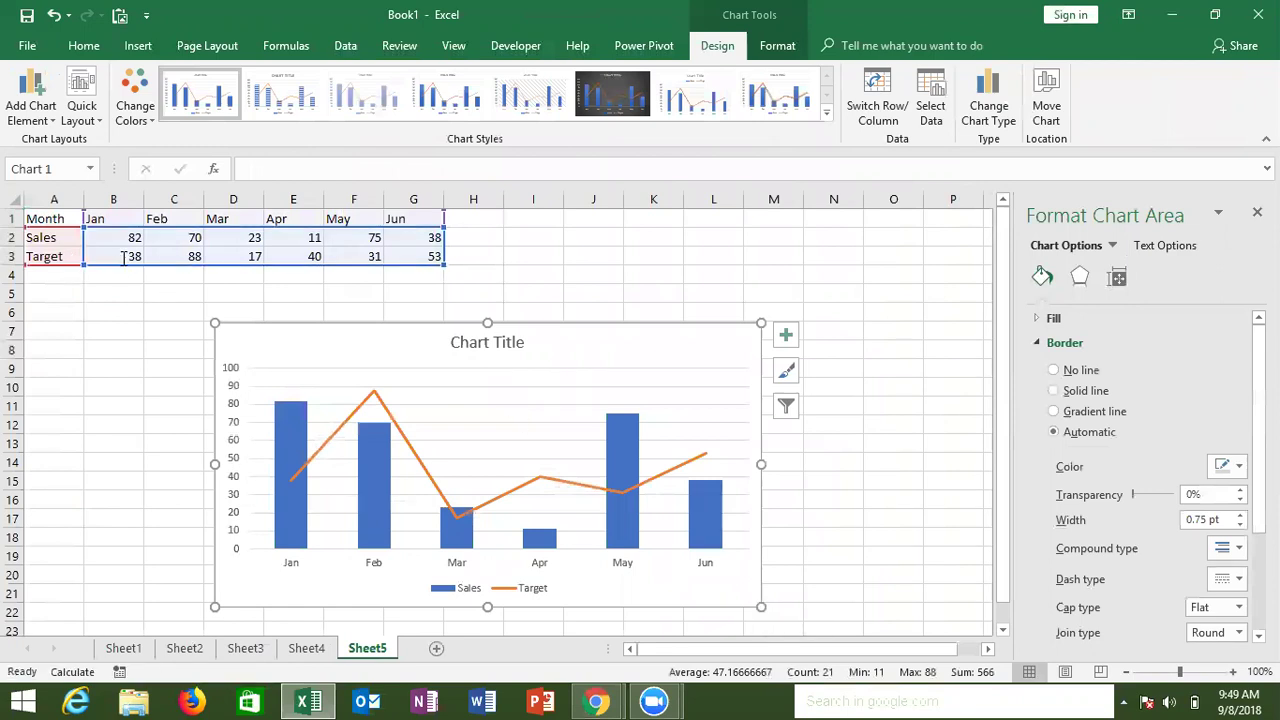
pyautogui.doubleClick(122, 257)
pyautogui.write('40%BETWEEN(10,90')
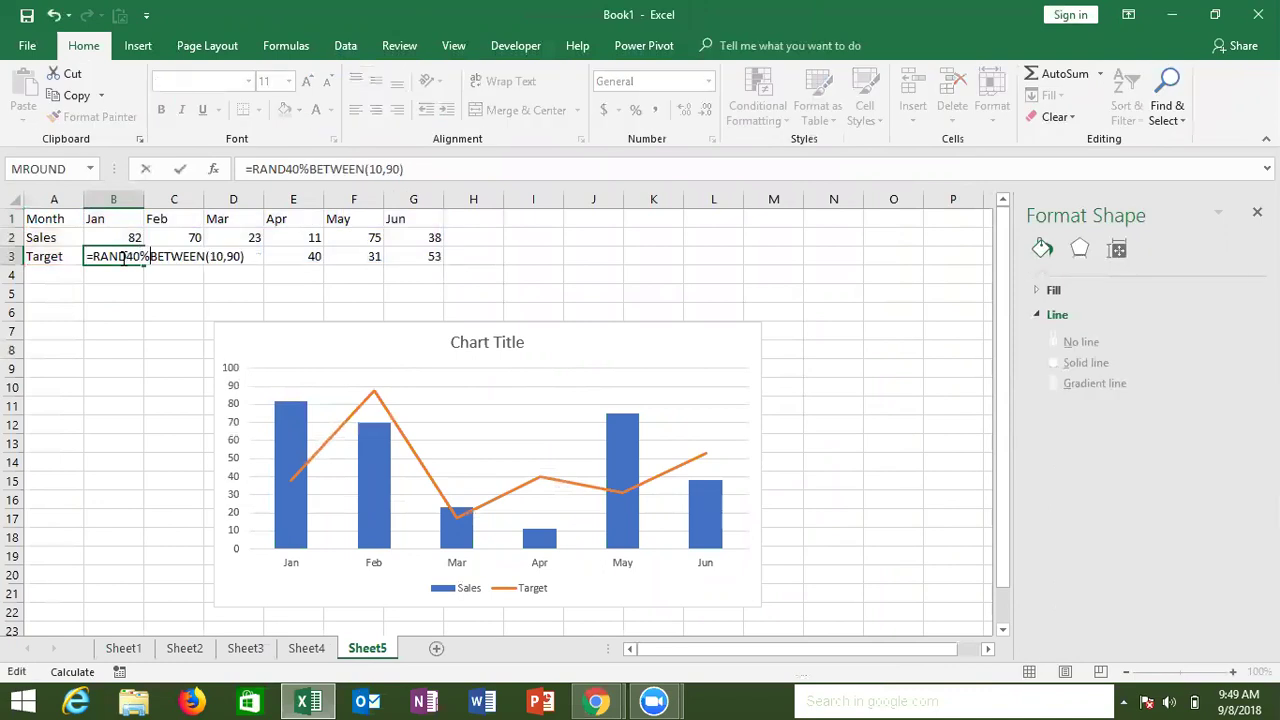
pyautogui.press('Escape')
pyautogui.doubleClick(123, 258)
pyautogui.press('Escape')
pyautogui.write('4%')
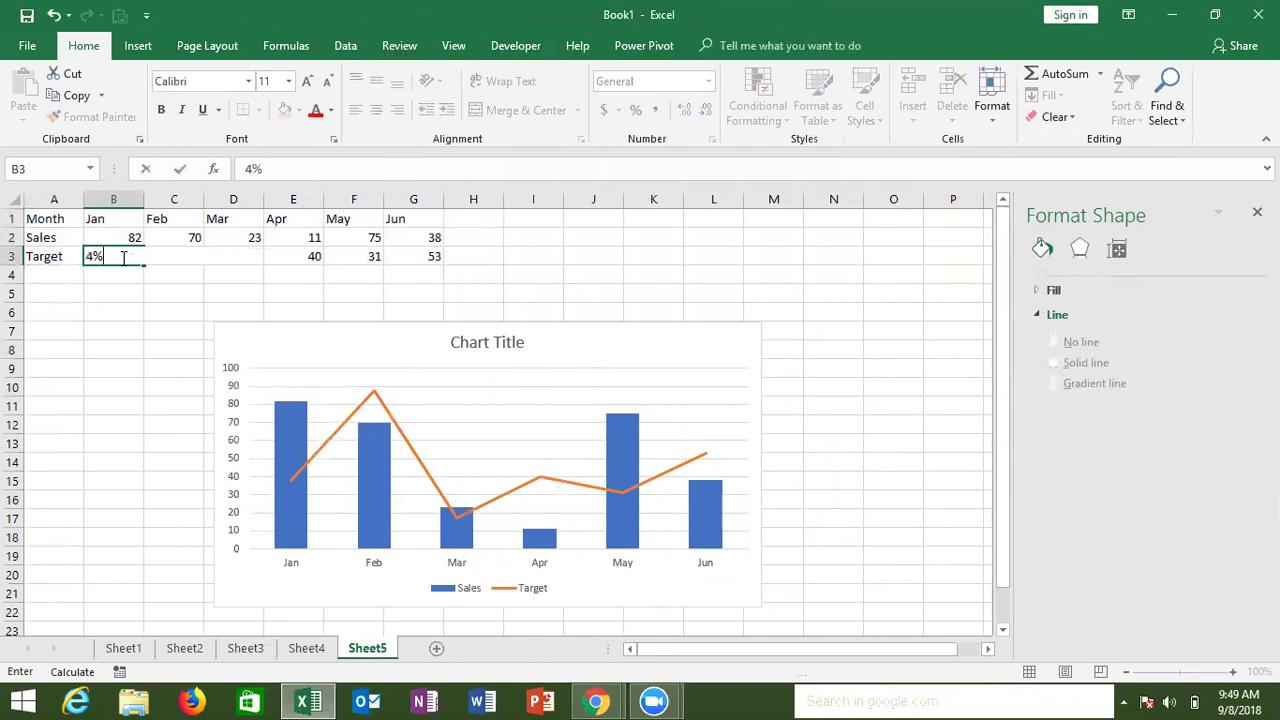
pyautogui.press('Return')
pyautogui.click(123, 258)
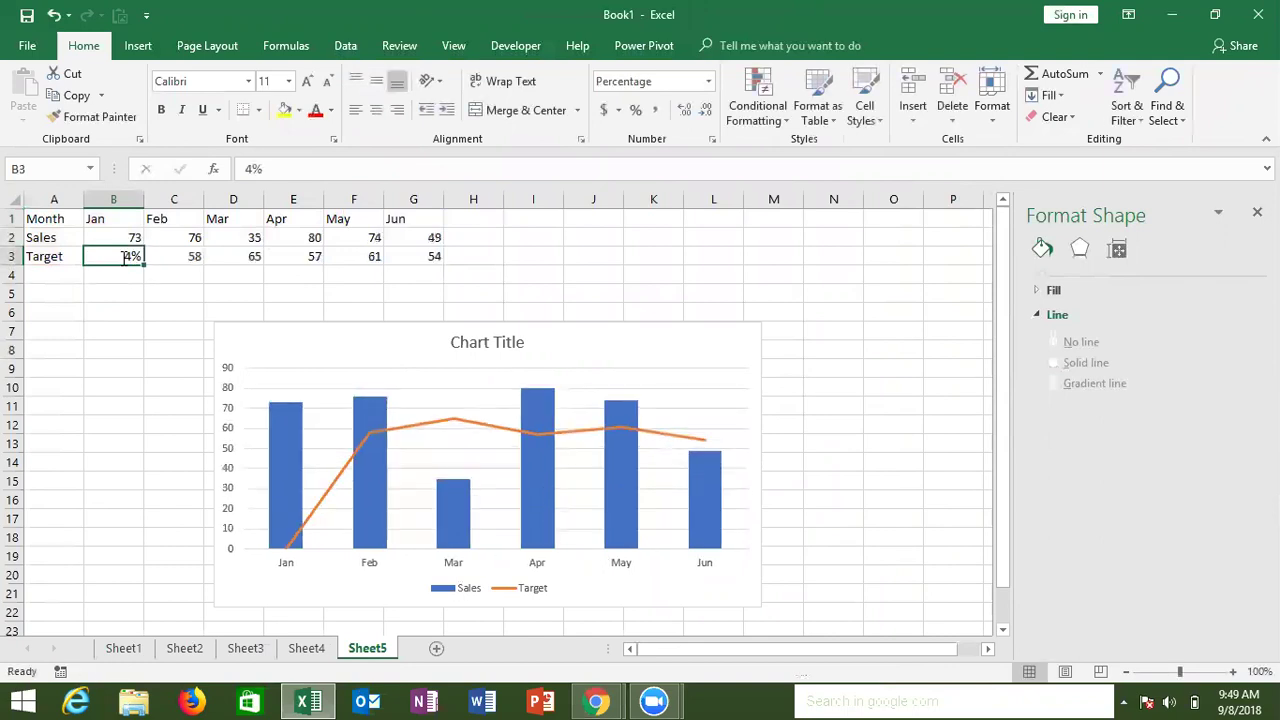
pyautogui.write('40')
pyautogui.doubleClick(123, 258)
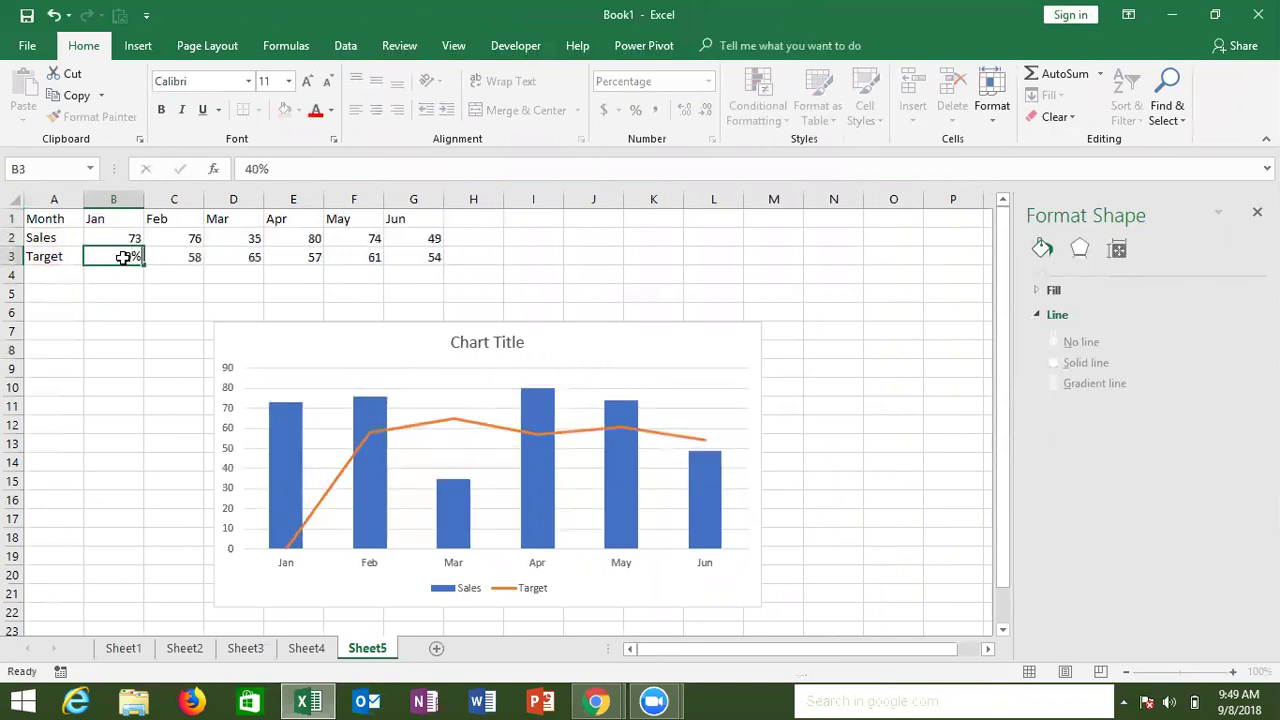
pyautogui.press('Return')
# Fill 40% right across the Target row with Ctrl+R
pyautogui.click(123, 258)
pyautogui.hotkey('shift', 'Right')
pyautogui.hotkey('shift', 'Right')
pyautogui.hotkey('shift', 'Right')
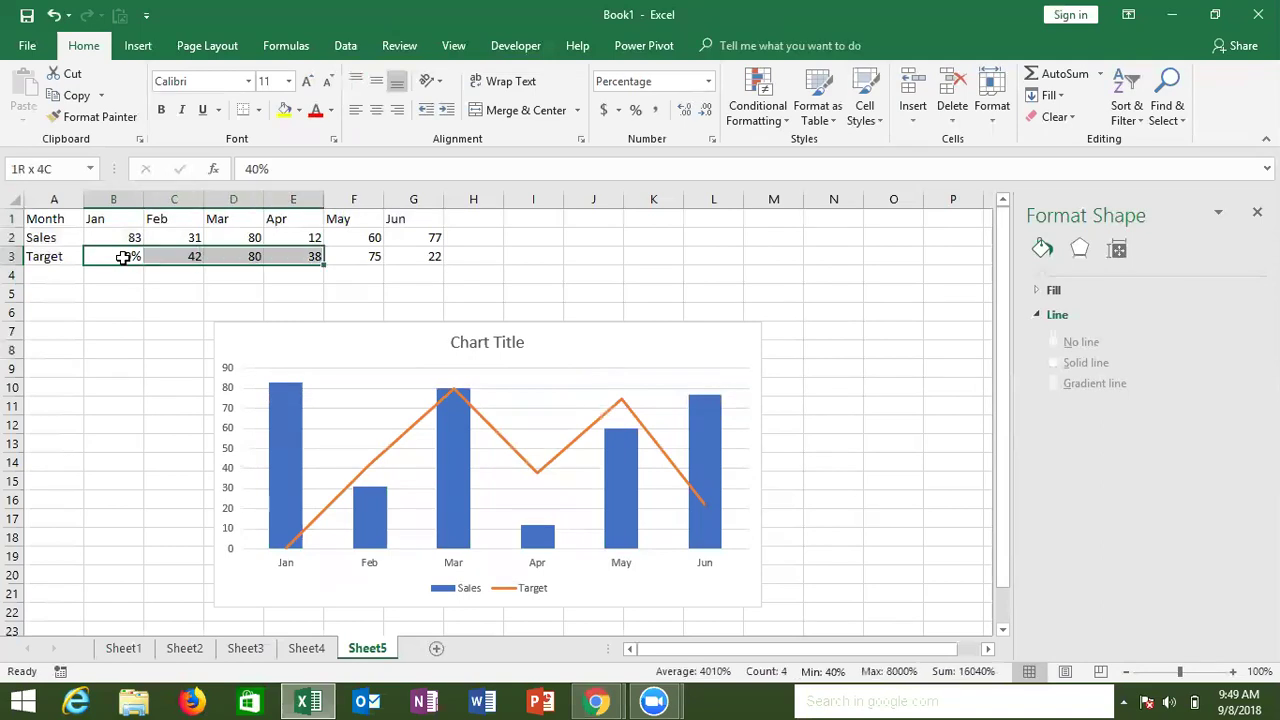
pyautogui.hotkey('shift', 'Right')
pyautogui.hotkey('shift', 'Right')
pyautogui.hotkey('ctrl', 'r')
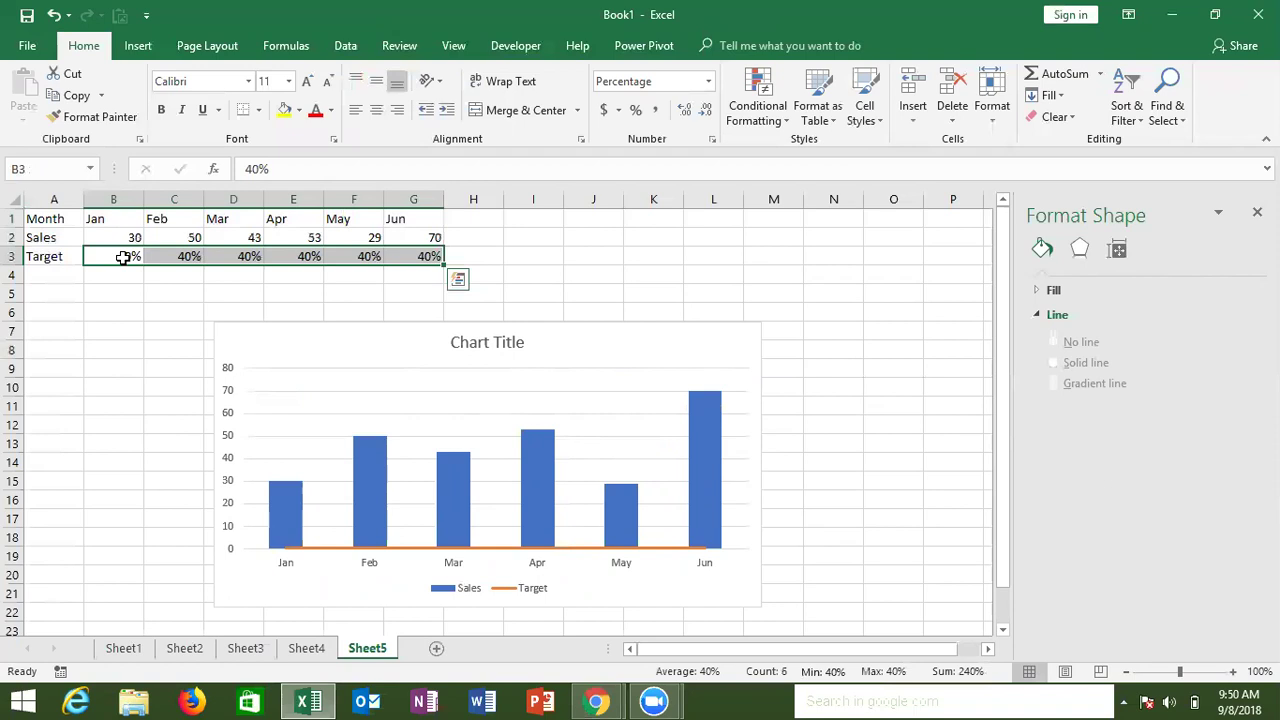
# Set the Feb target in C3 to 35%
pyautogui.press('Right')
pyautogui.press('Up')
pyautogui.press('Down')
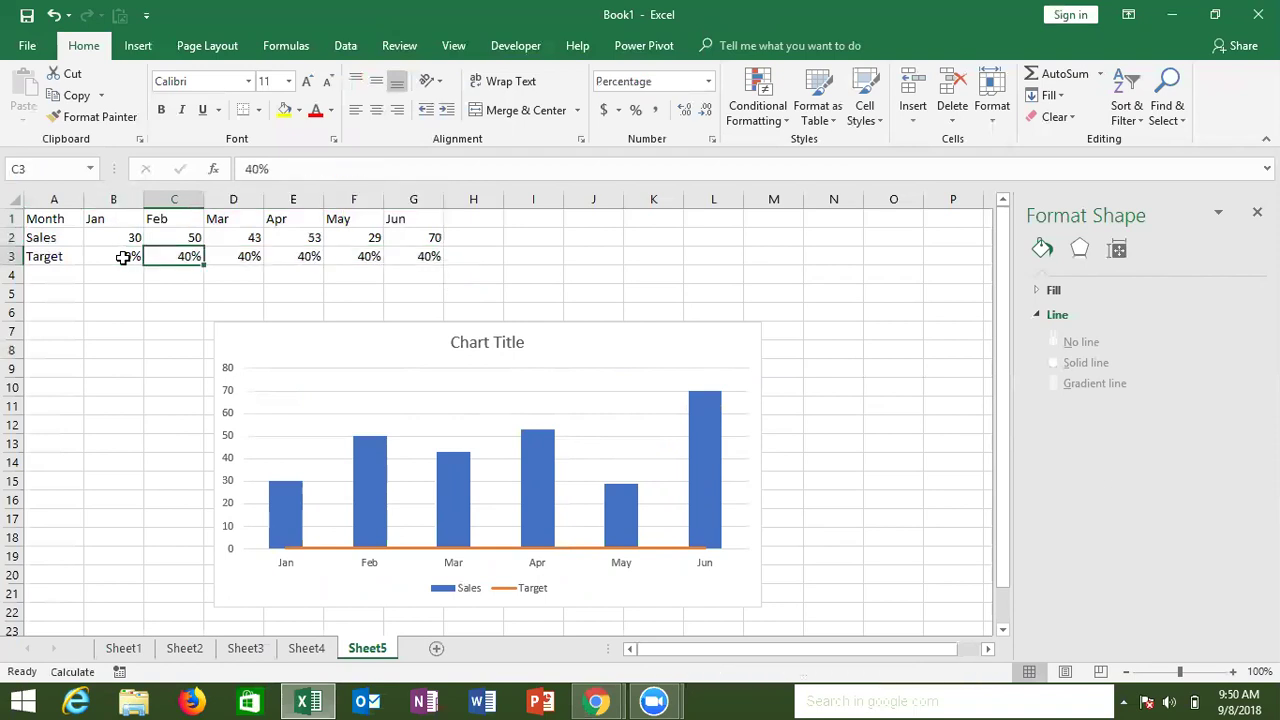
pyautogui.write('35')
pyautogui.press('Return')
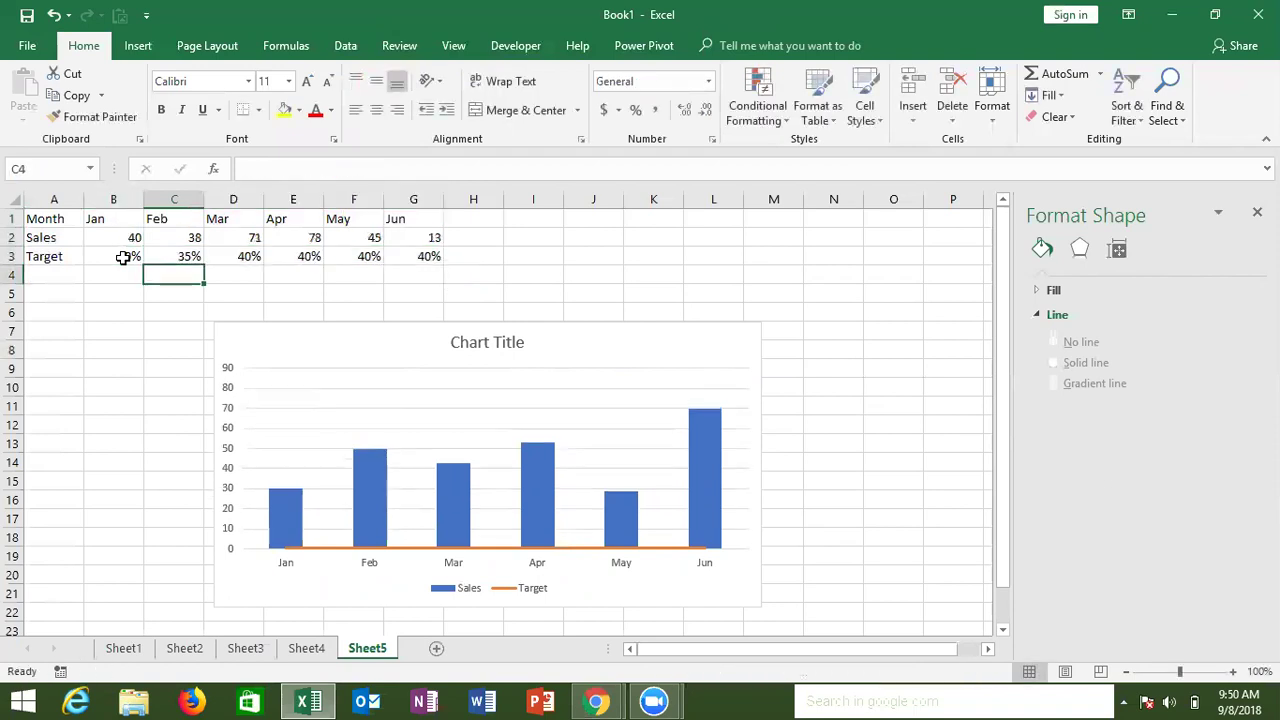
pyautogui.press('Right')
# Set the May target in F3 to 25%, then return to cell B3
pyautogui.press('Right')
pyautogui.press('Right')
pyautogui.press('Up')
pyautogui.write('25')
pyautogui.press('Return')
pyautogui.press('Right')
pyautogui.press('Right')
pyautogui.press('Left')
pyautogui.press('Left')
pyautogui.press('Left')
pyautogui.press('Left')
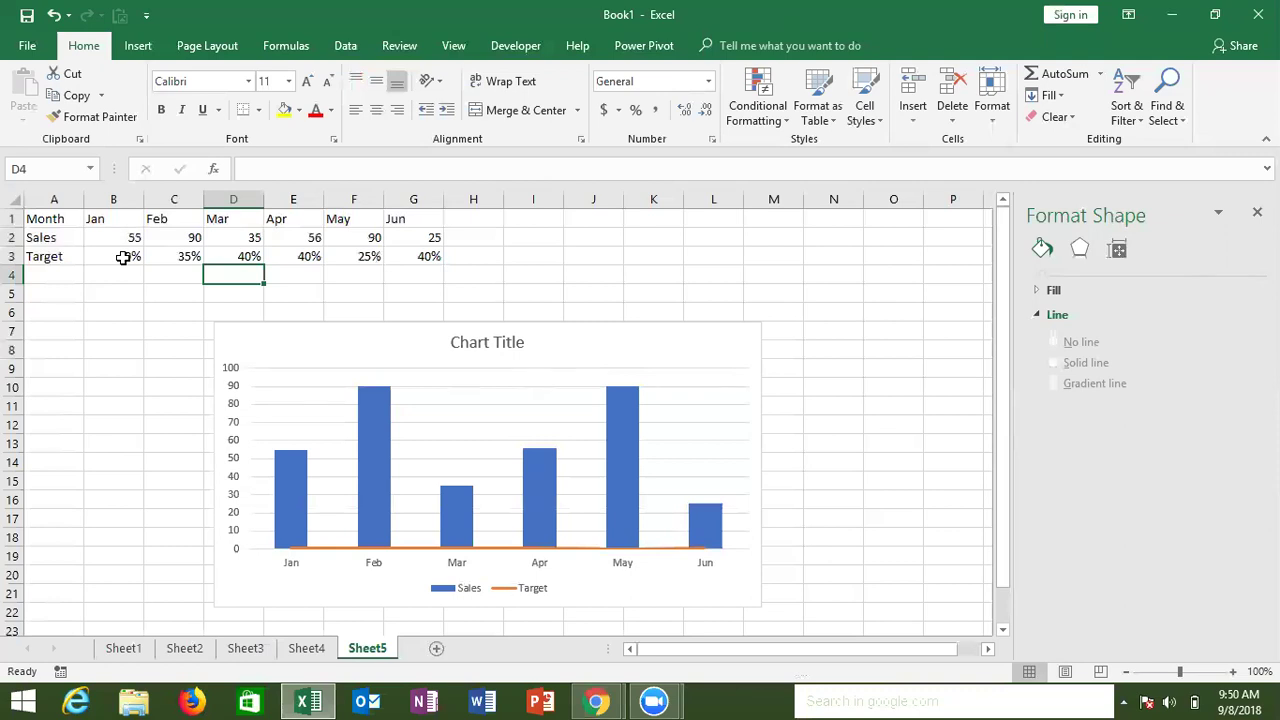
pyautogui.press('Up')
pyautogui.press('Left')
pyautogui.press('Up')
pyautogui.press('Left')
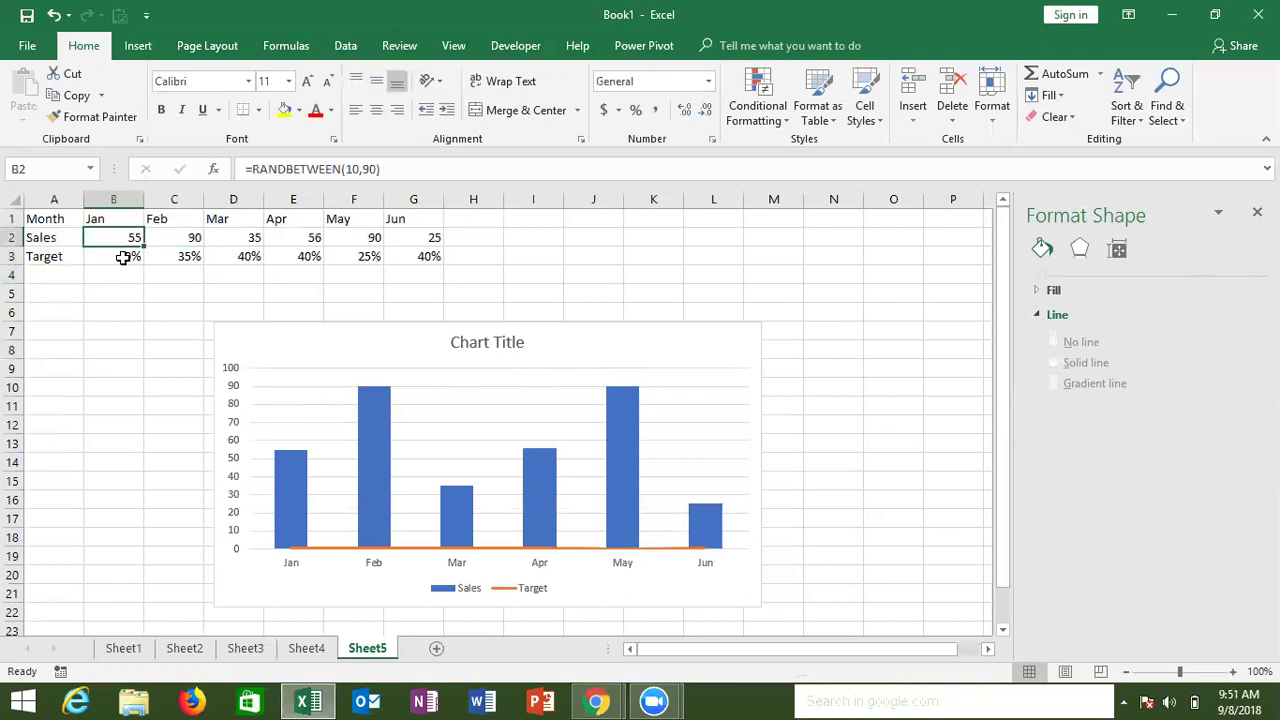
pyautogui.press('Down')
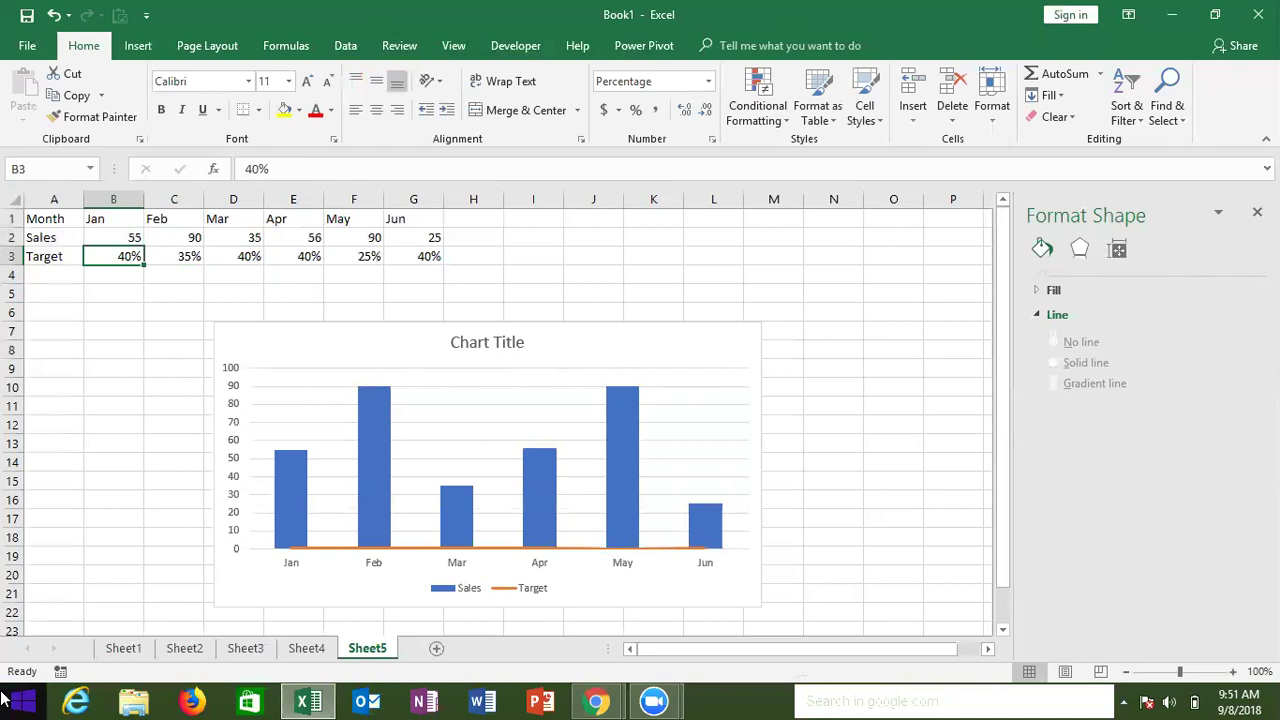
pyautogui.click(651, 252)
pyautogui.write('1')
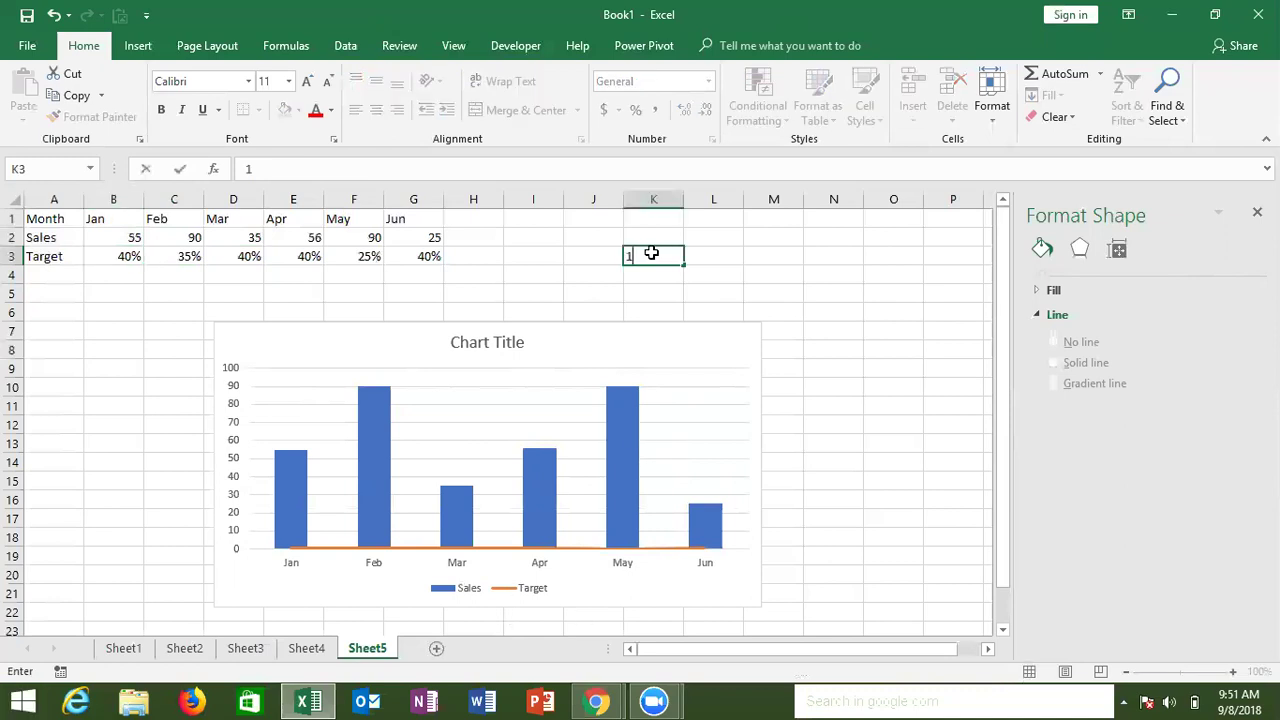
pyautogui.press('Return')
pyautogui.write('1')
pyautogui.hotkey('ctrl', 'Return')
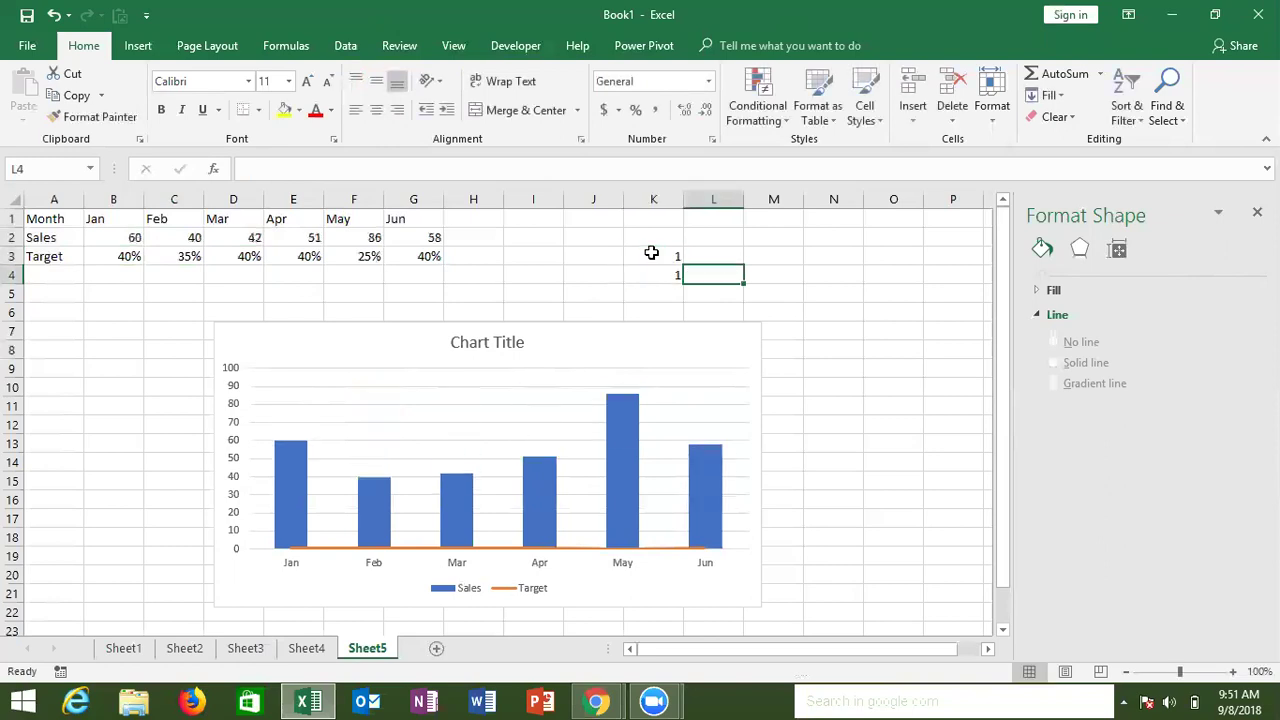
pyautogui.write('100%')
pyautogui.press('Return')
pyautogui.press('Return')
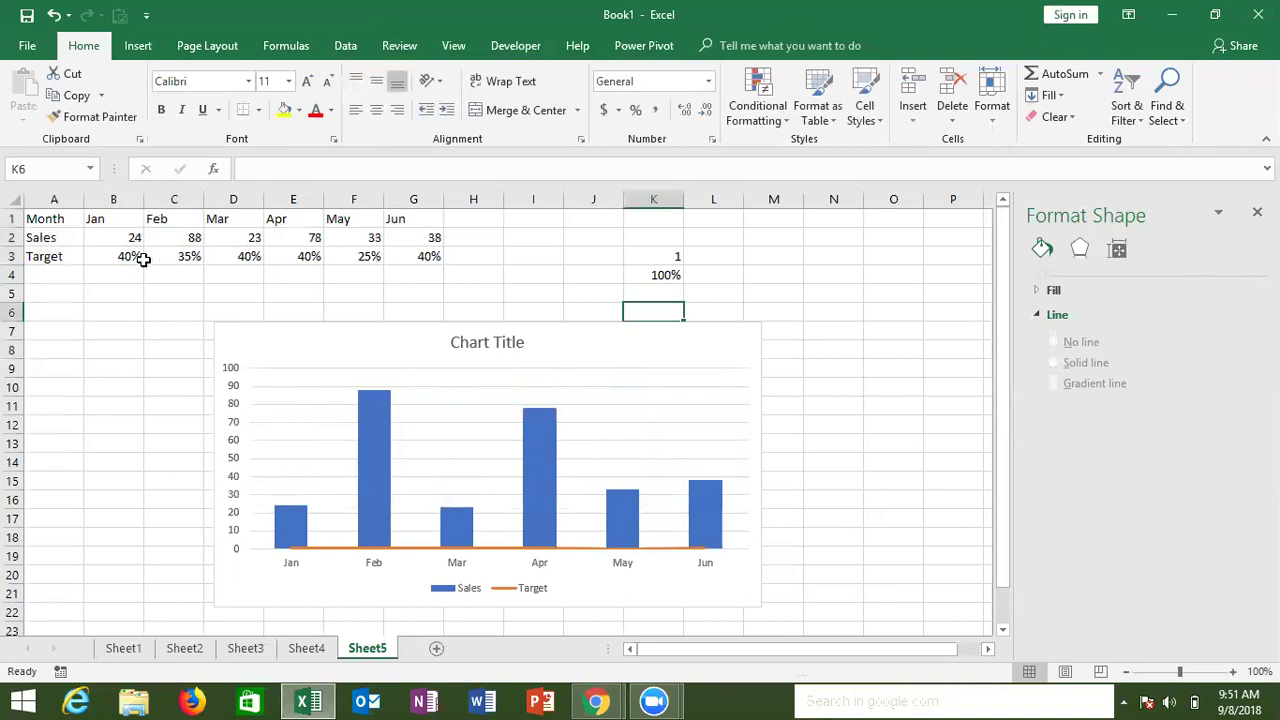
pyautogui.click(140, 258)
pyautogui.hotkey('ctrl', 'shift', '~')
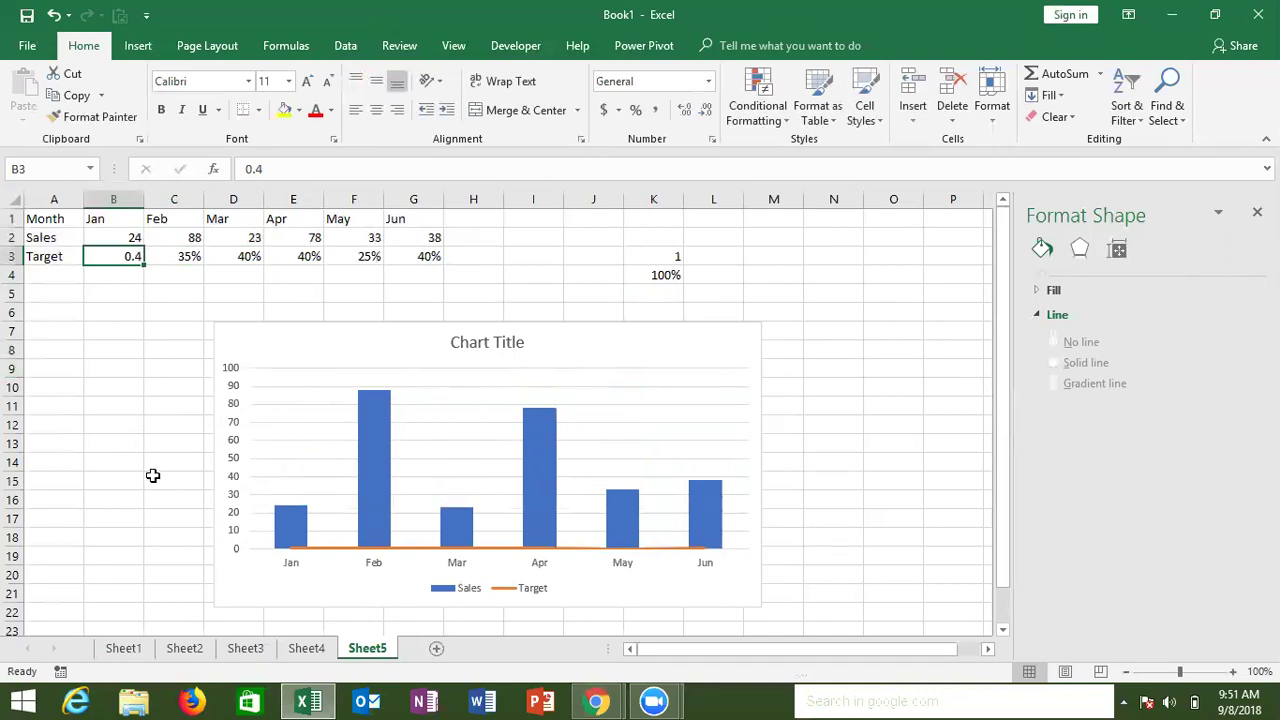
pyautogui.hotkey('ctrl', 'shift', '5')
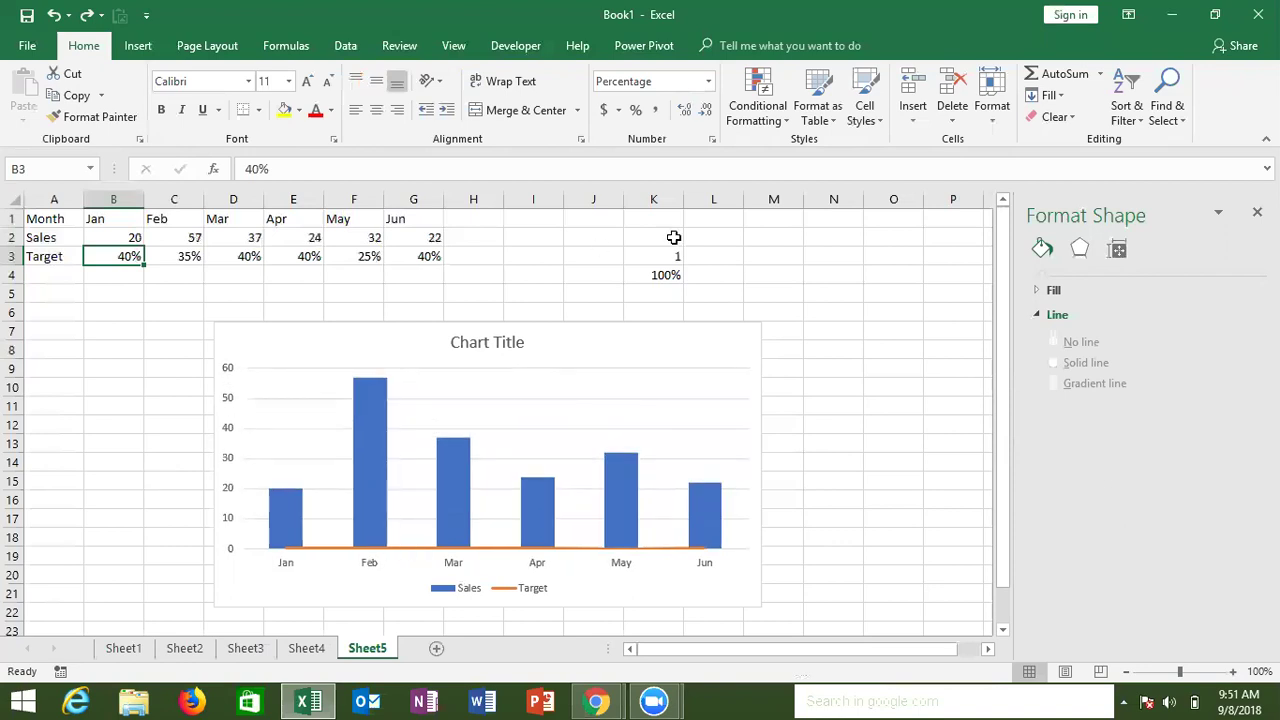
pyautogui.moveTo(653, 237); pyautogui.dragTo(665, 270)
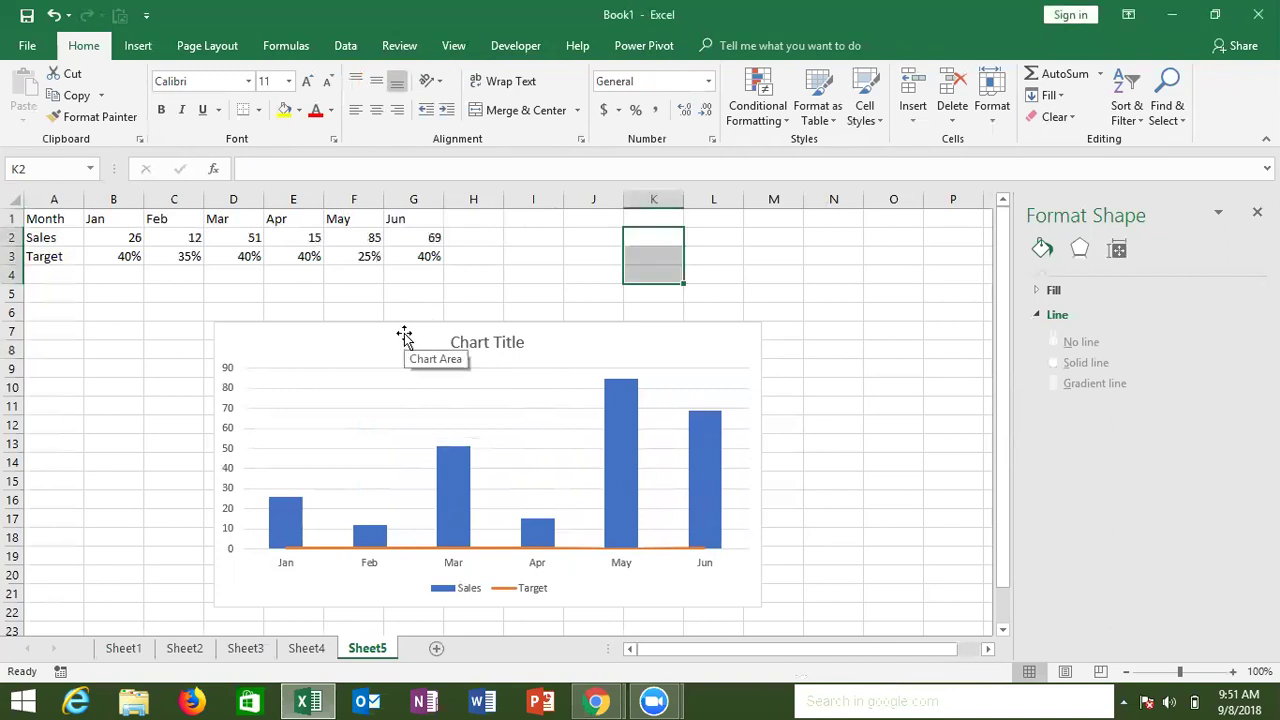
pyautogui.click(345, 295)
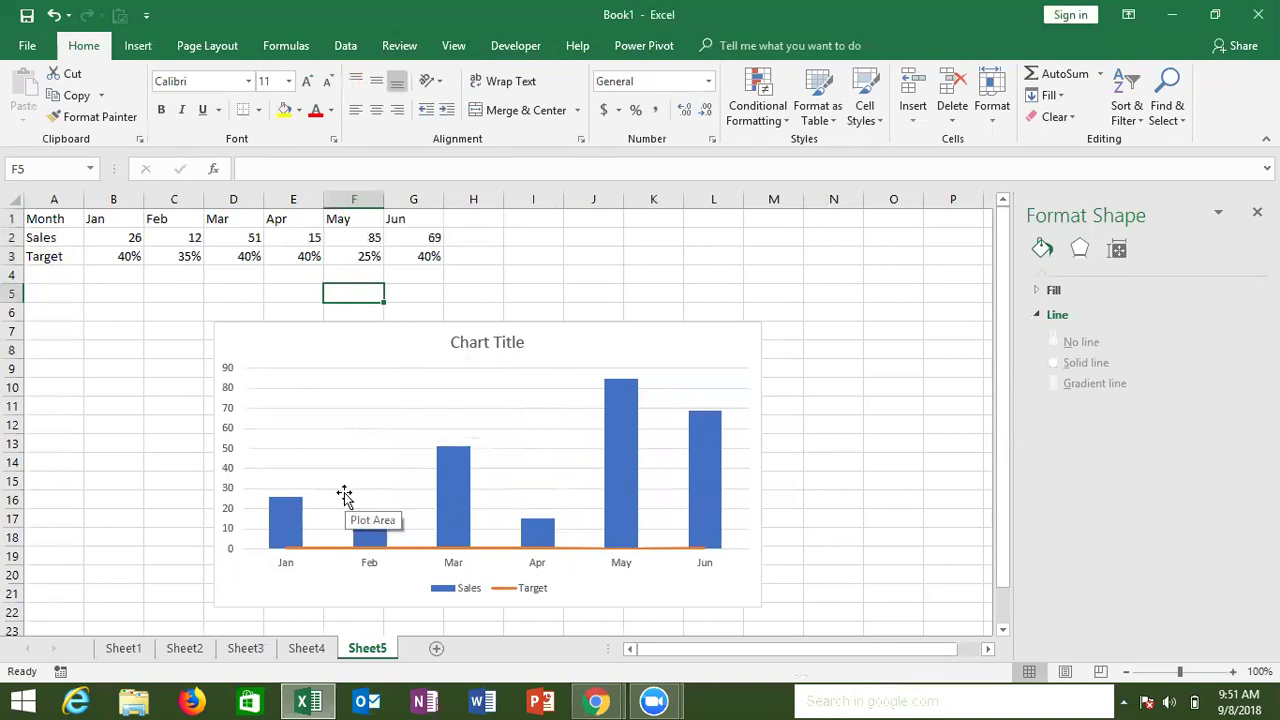
pyautogui.click(429, 549)
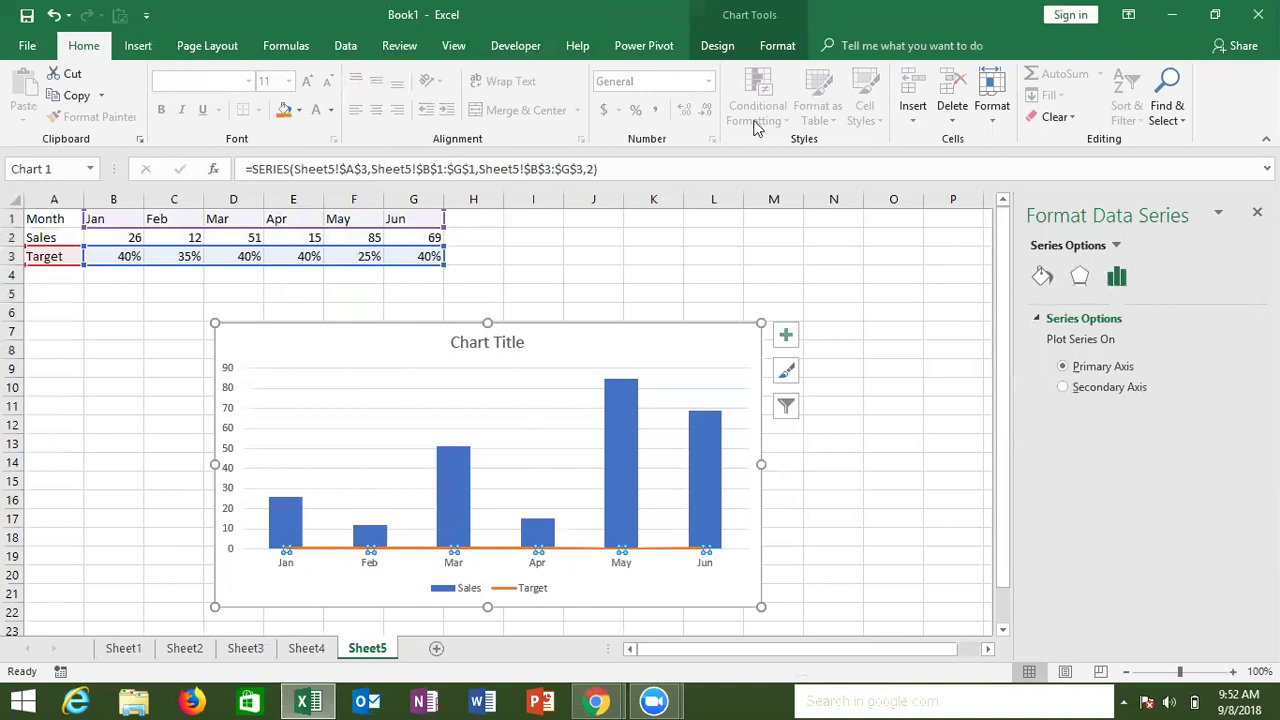
# Put the Target series on a secondary axis and close the Format Data Series pane
pyautogui.click(778, 46)
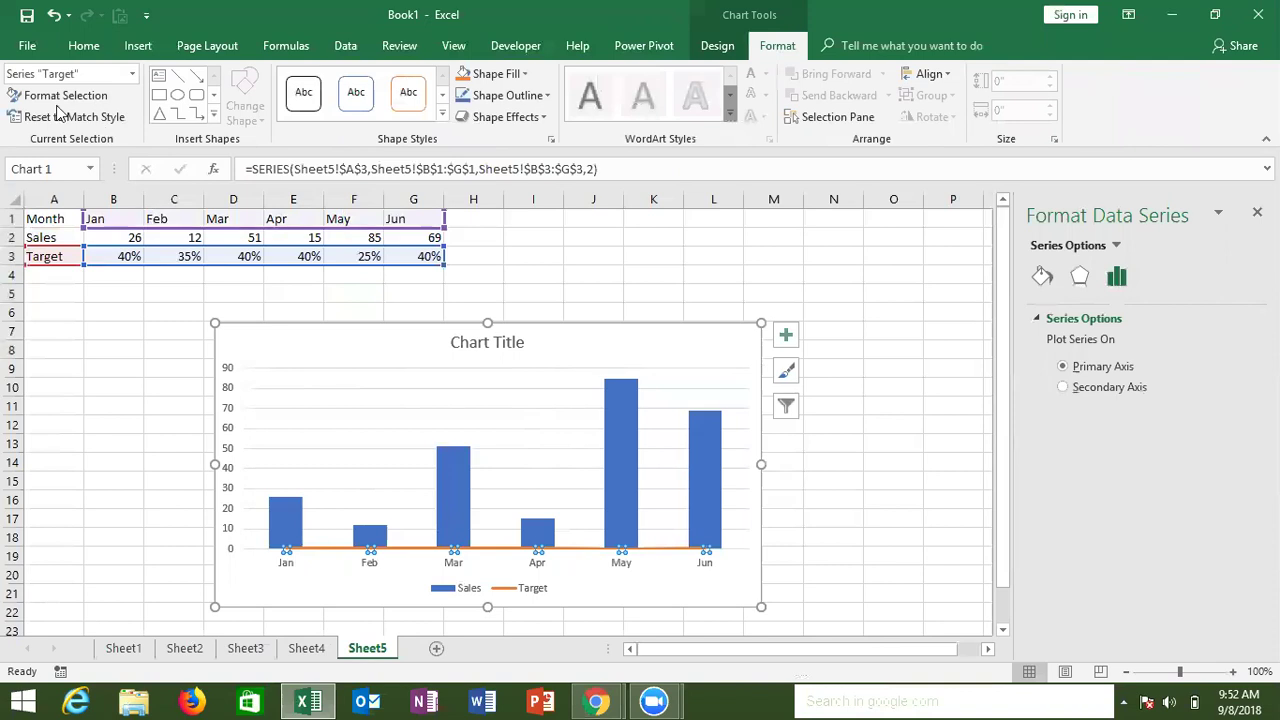
pyautogui.click(132, 75)
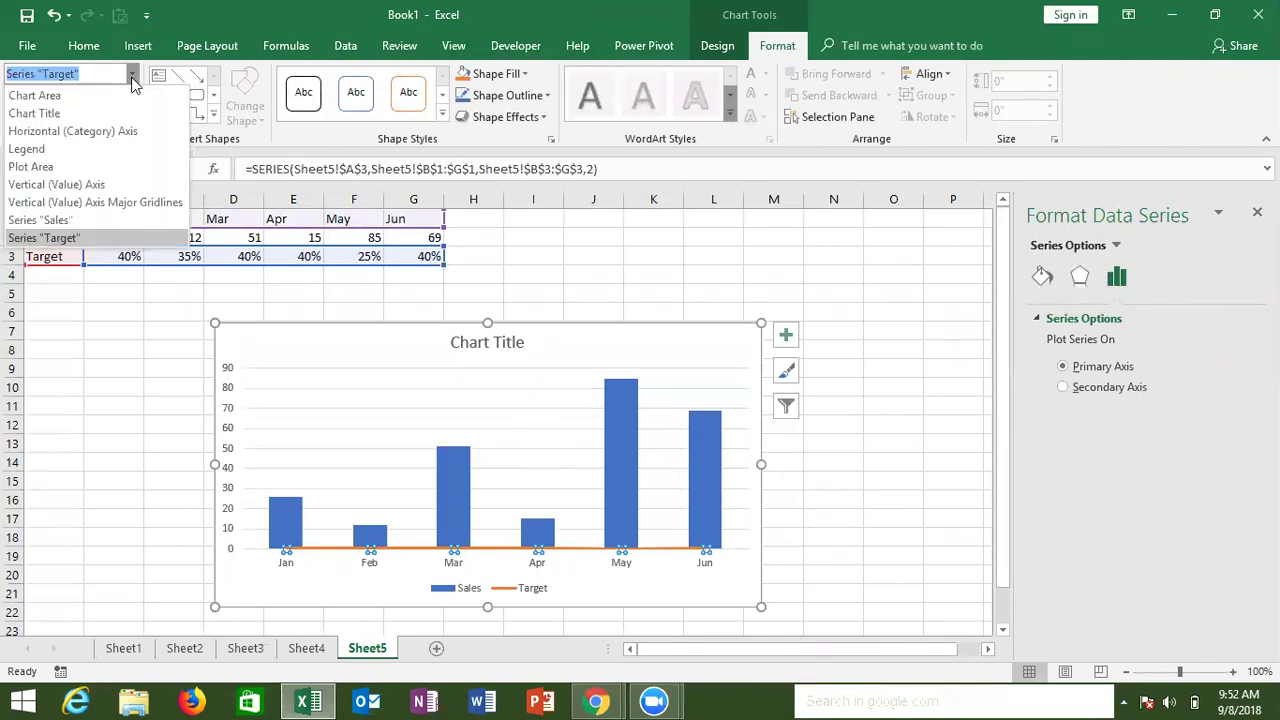
pyautogui.click(84, 238)
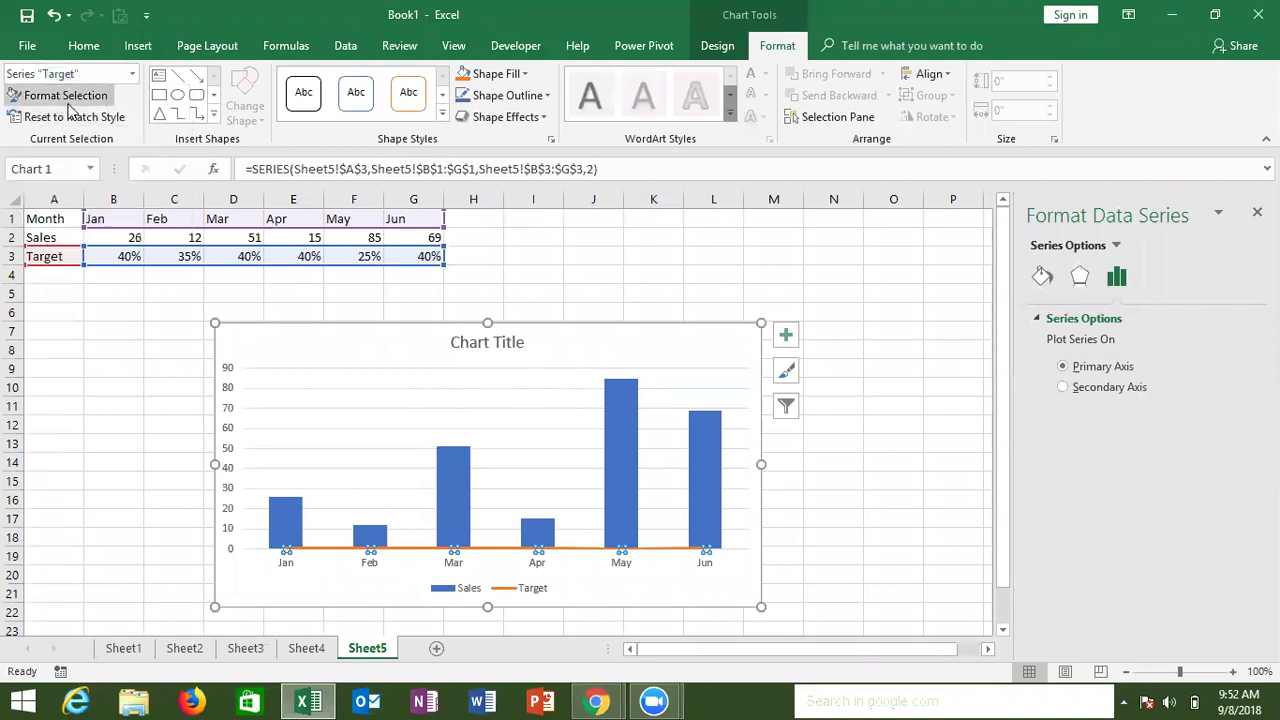
pyautogui.click(1098, 390)
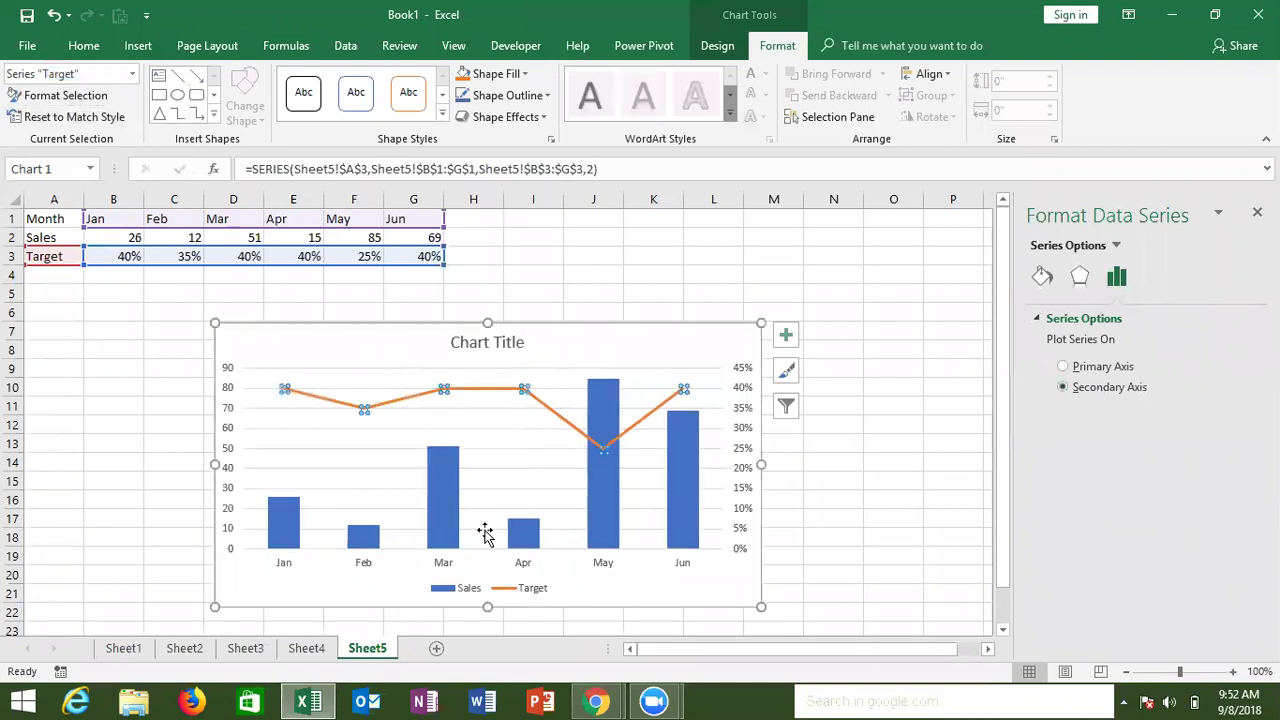
pyautogui.click(364, 533)
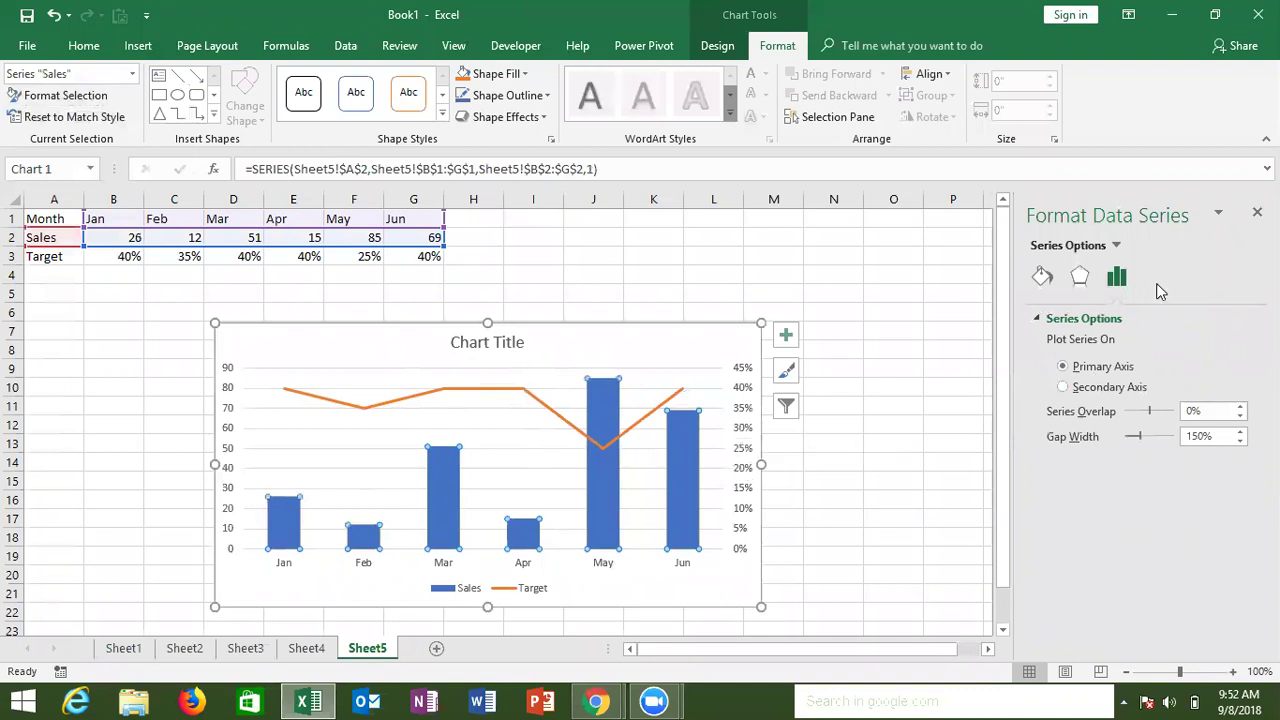
pyautogui.click(1257, 212)
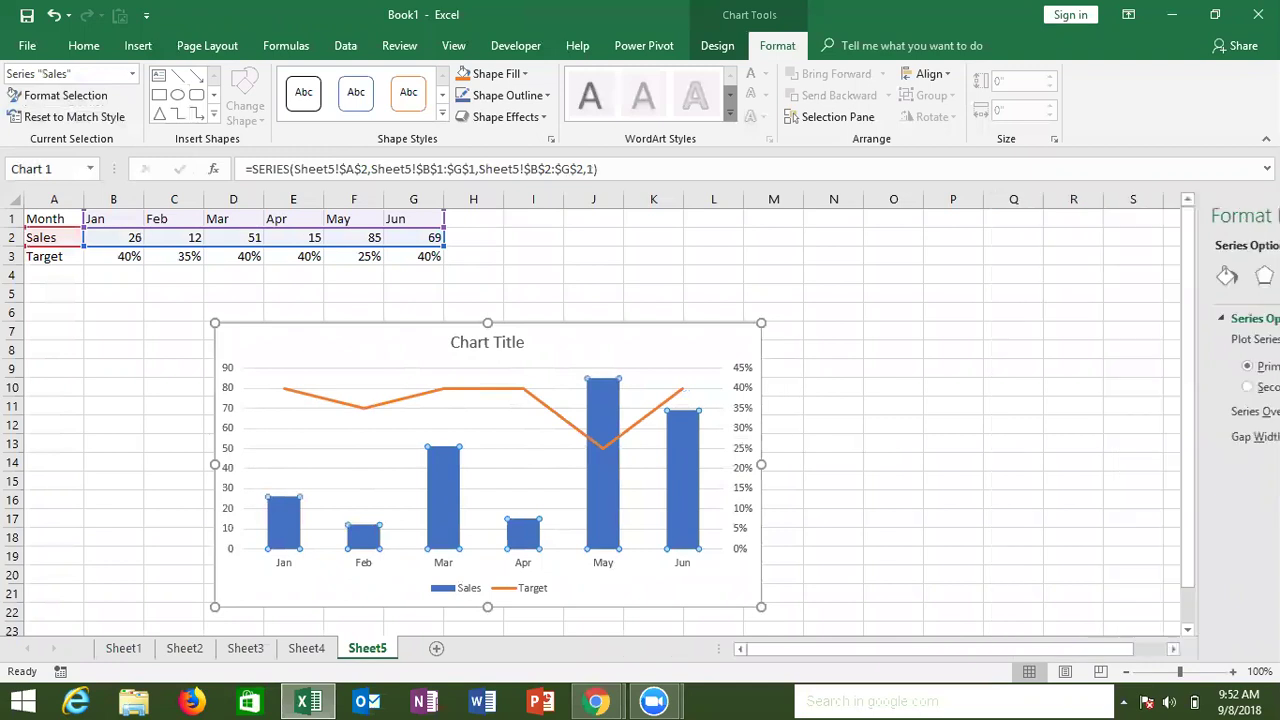
pyautogui.click(986, 400)
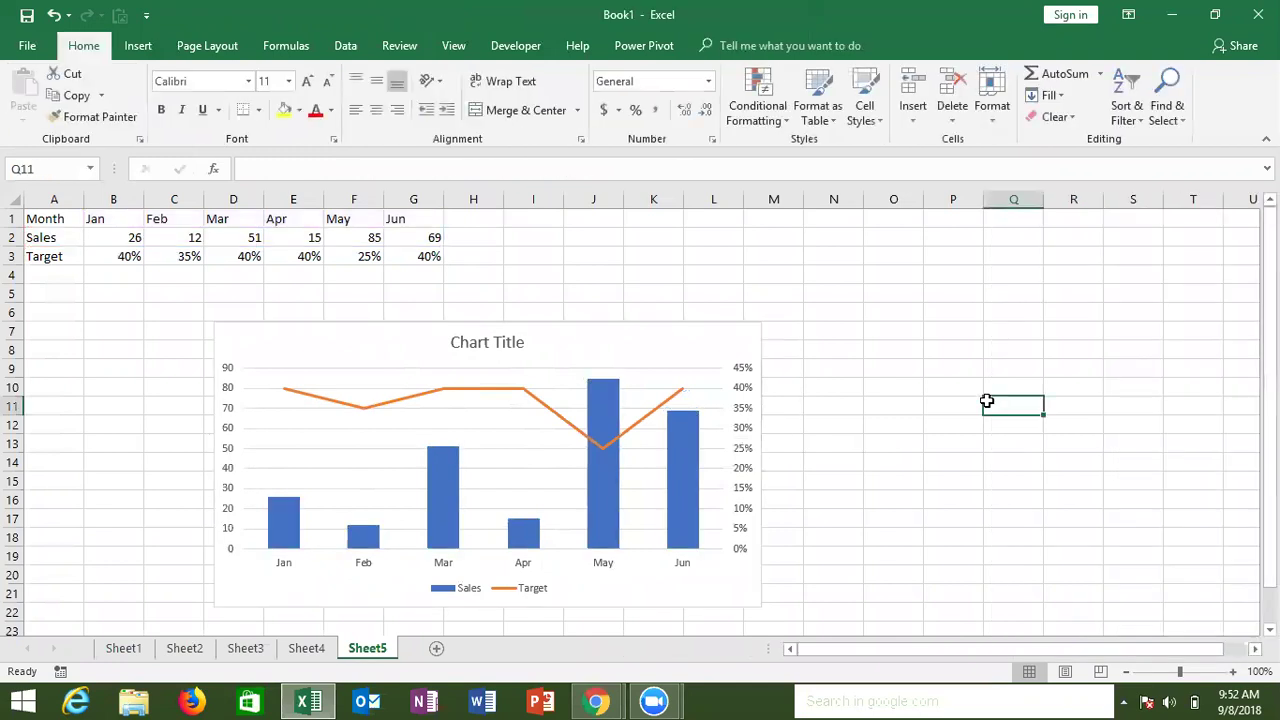
# Set the left Sales axis bounds to minimum 0 and maximum 100
pyautogui.moveTo(289, 398)
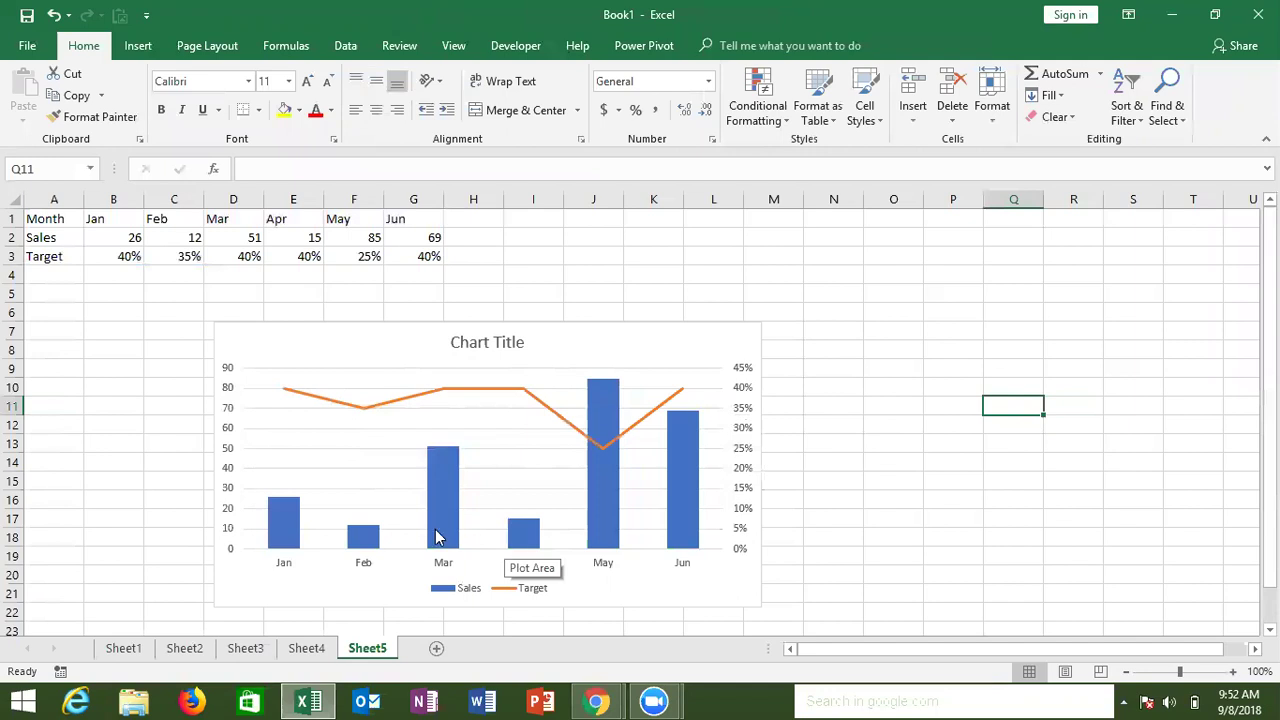
pyautogui.click(220, 427)
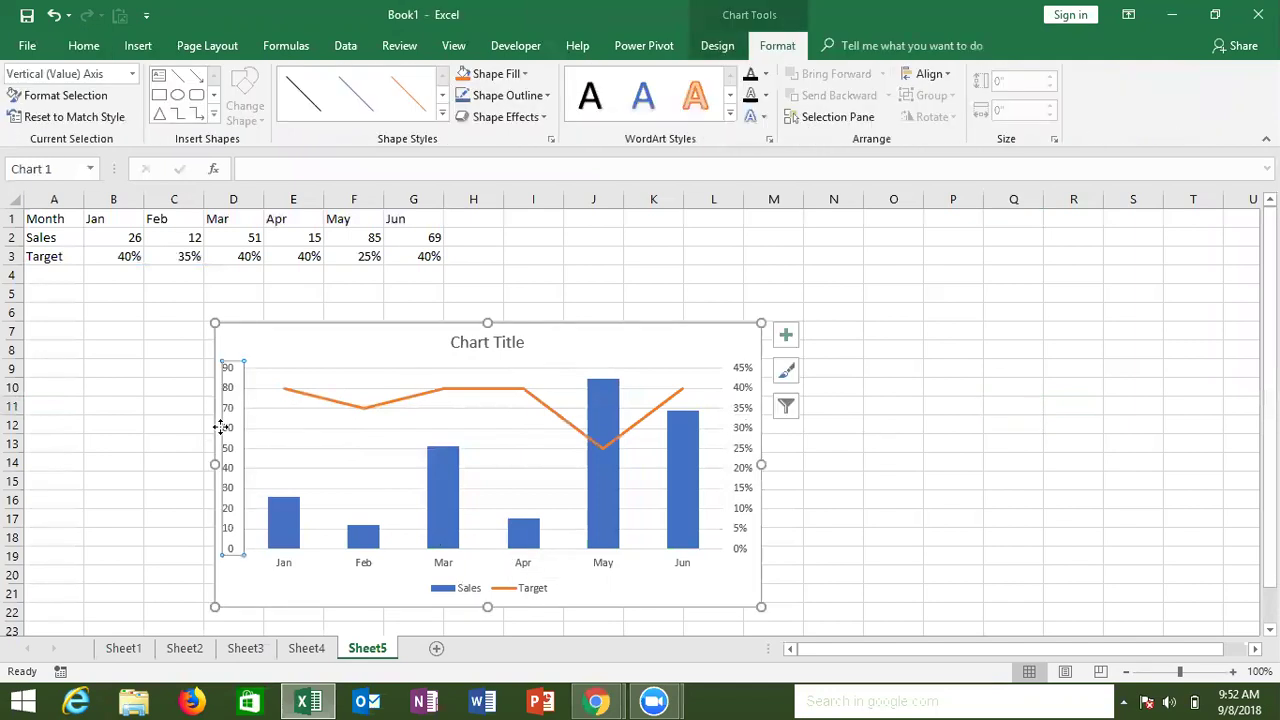
pyautogui.rightClick(220, 427)
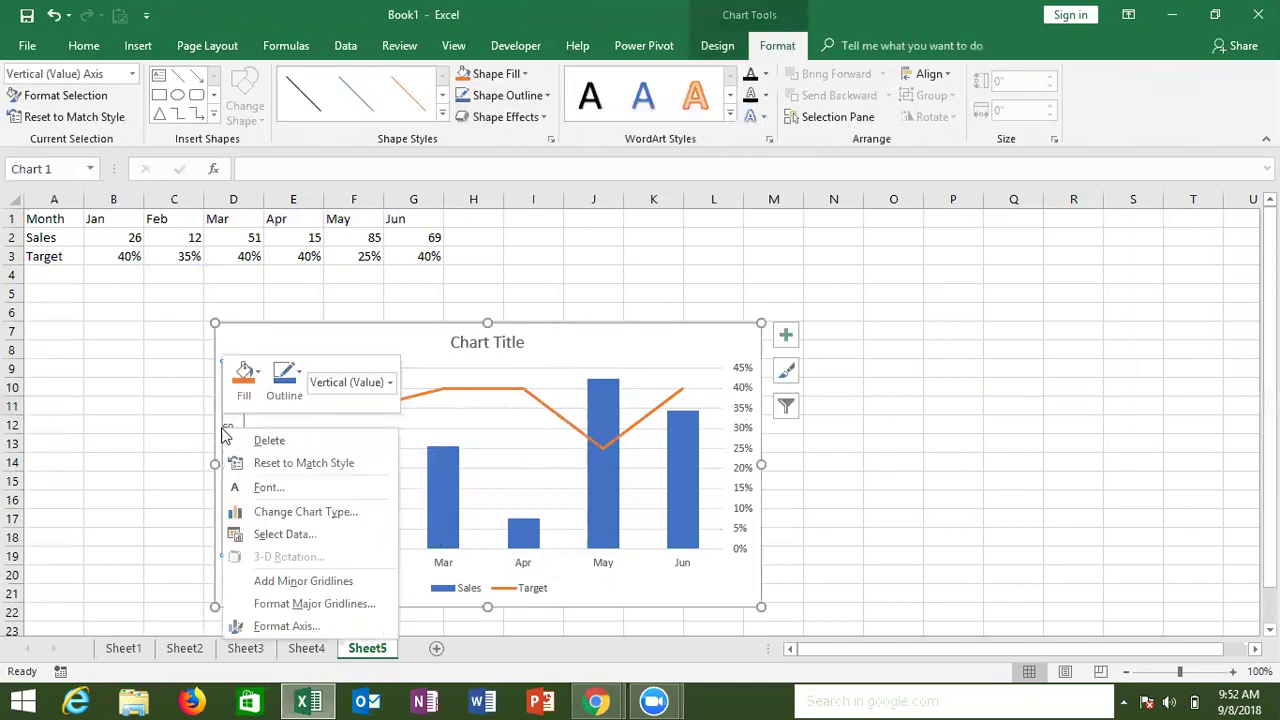
pyautogui.click(287, 626)
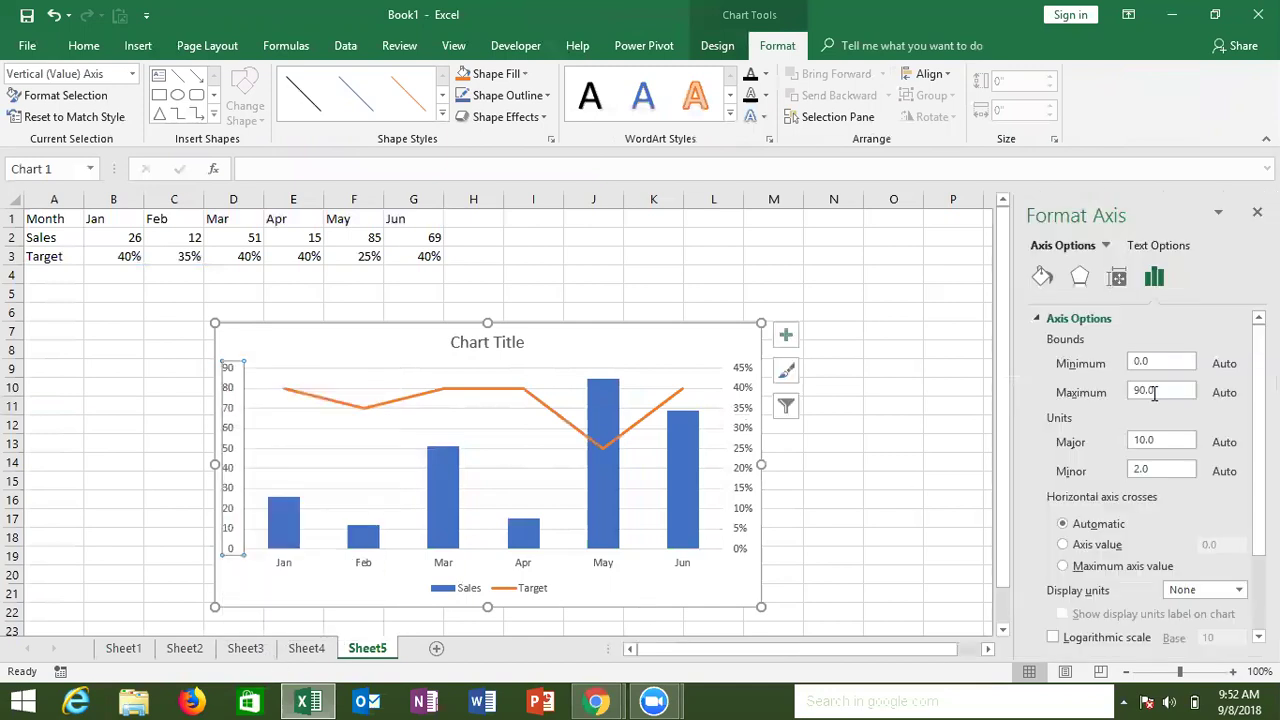
pyautogui.moveTo(1158, 363); pyautogui.dragTo(1110, 366)
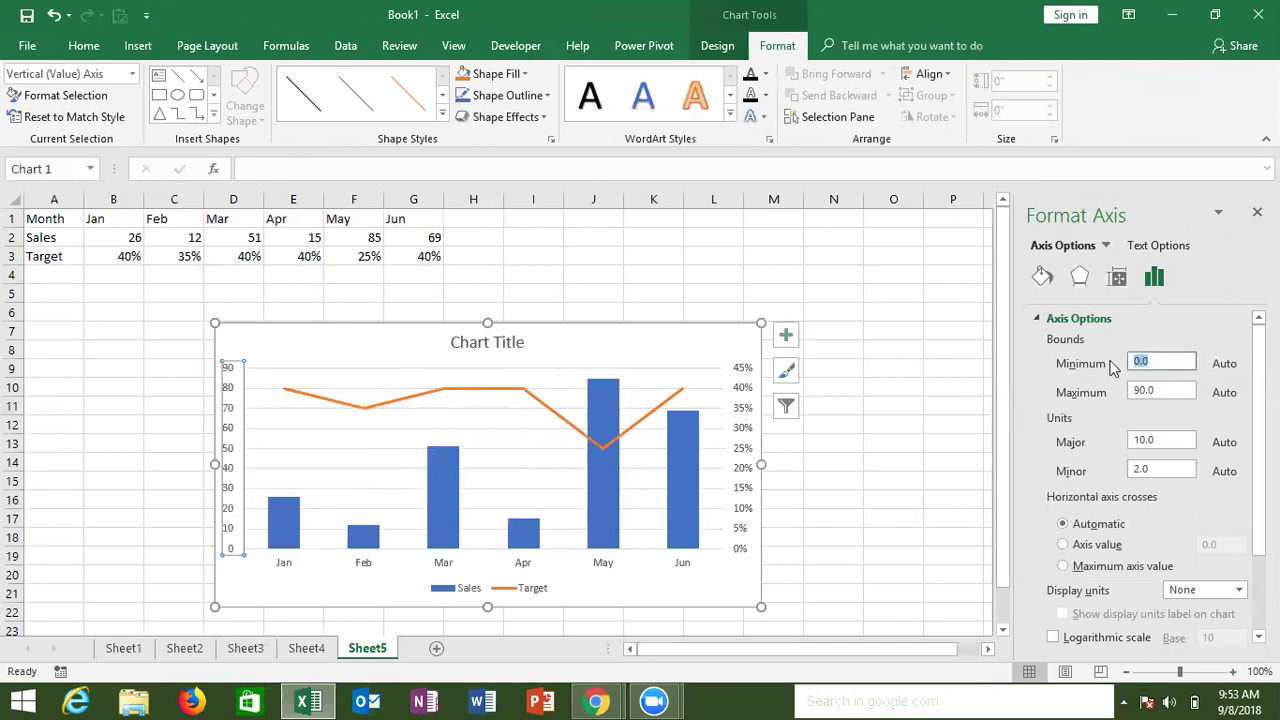
pyautogui.write('0')
pyautogui.click(1133, 390)
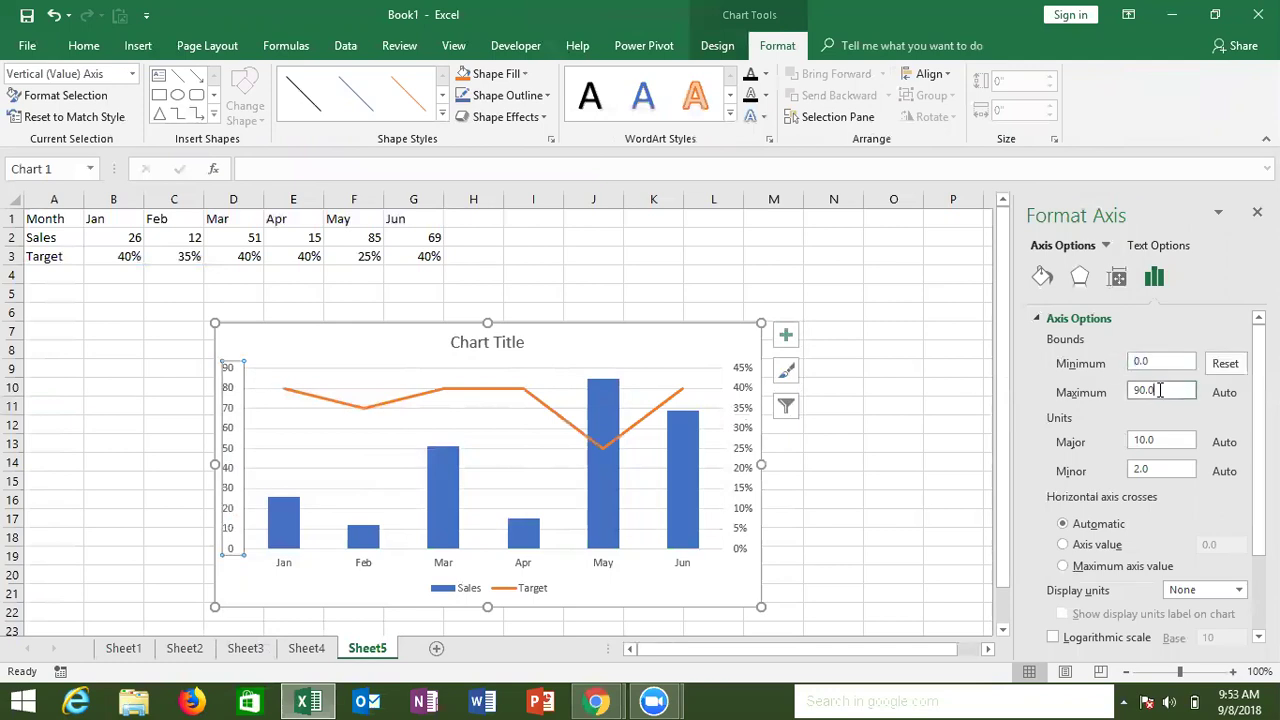
pyautogui.moveTo(1132, 390); pyautogui.dragTo(1160, 390)
pyautogui.write('100')
pyautogui.press('Tab')
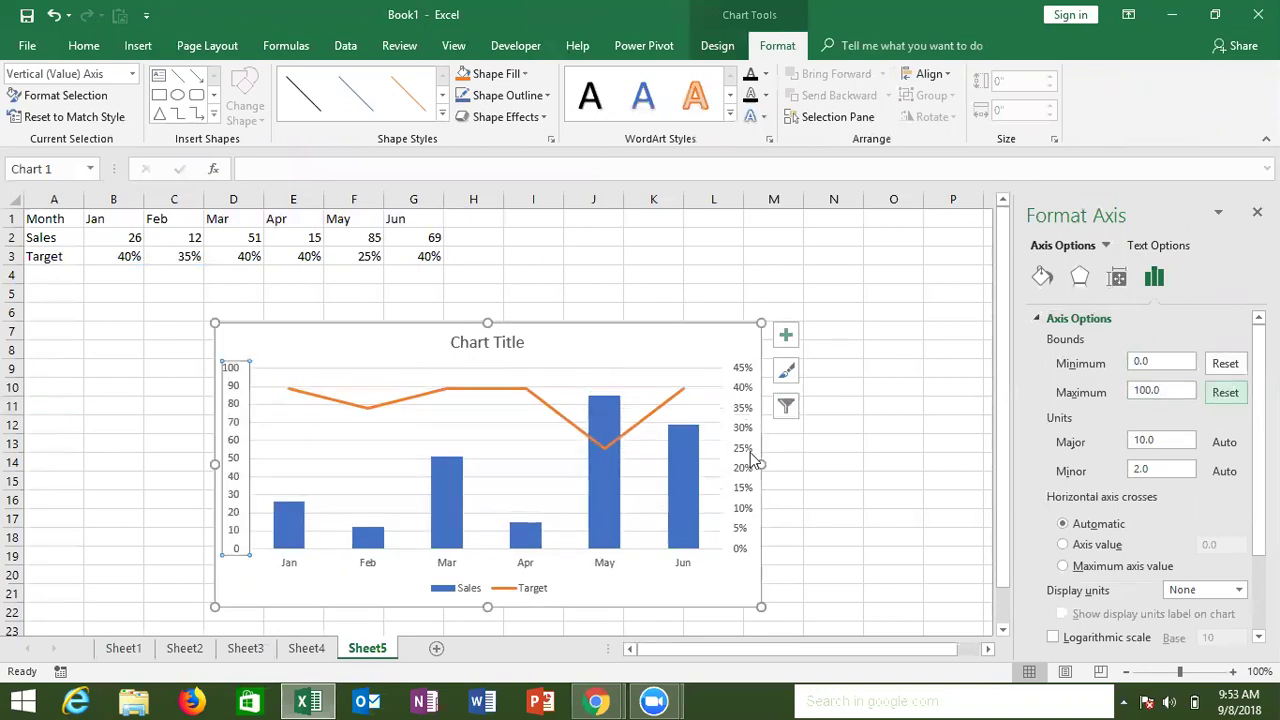
# Set the secondary percentage axis bounds to minimum 0 and maximum 1 (100%)
pyautogui.click(750, 432)
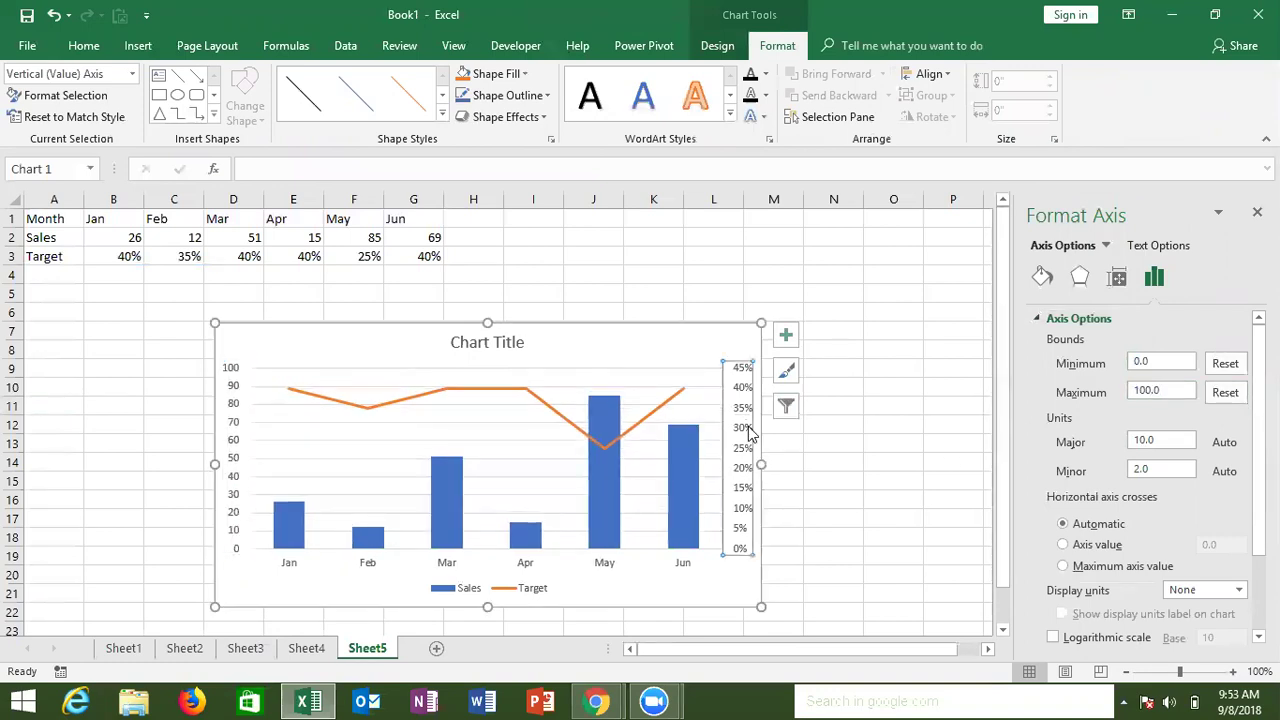
pyautogui.doubleClick(1140, 362)
pyautogui.write('0')
pyautogui.click(1114, 365)
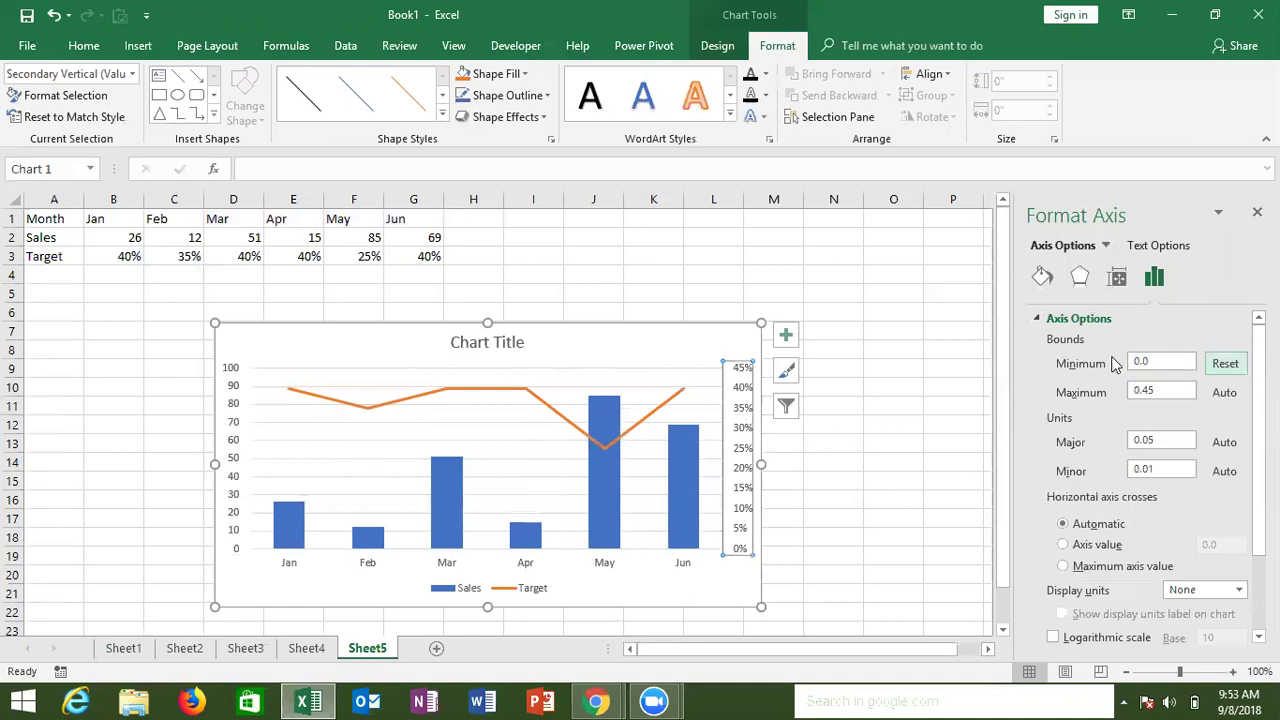
pyautogui.press('Tab')
pyautogui.write('1')
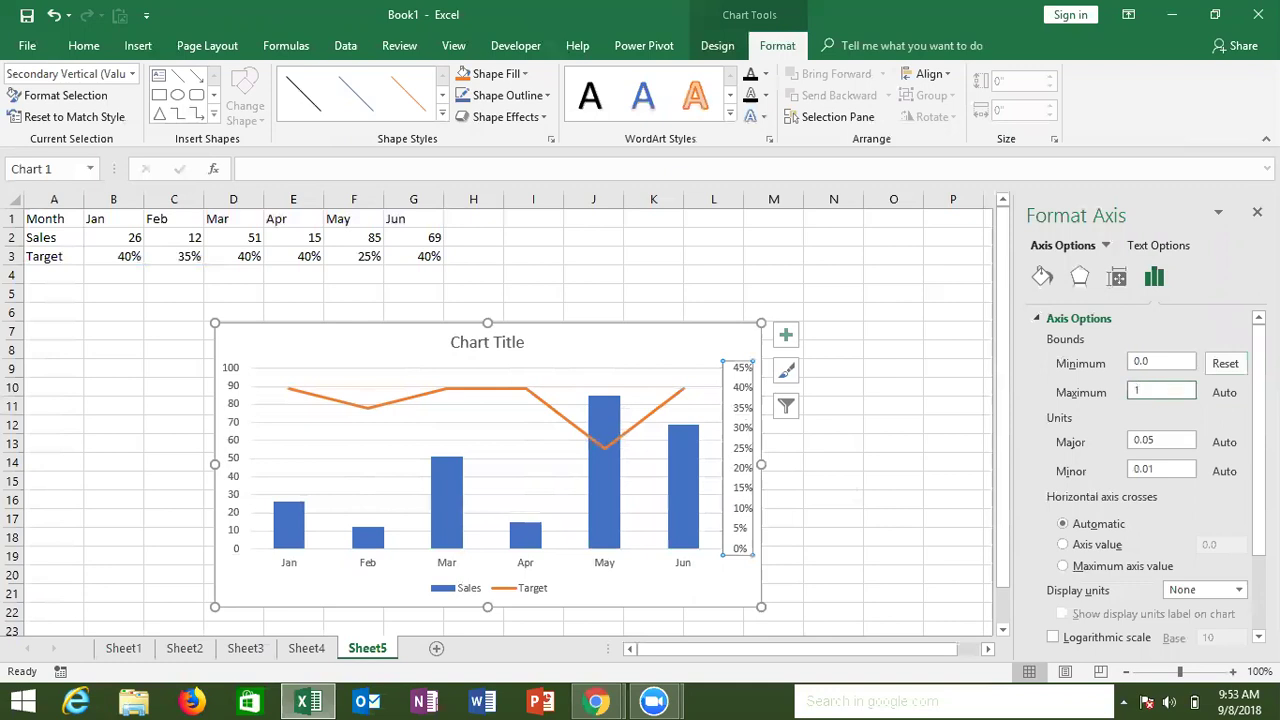
pyautogui.press('Return')
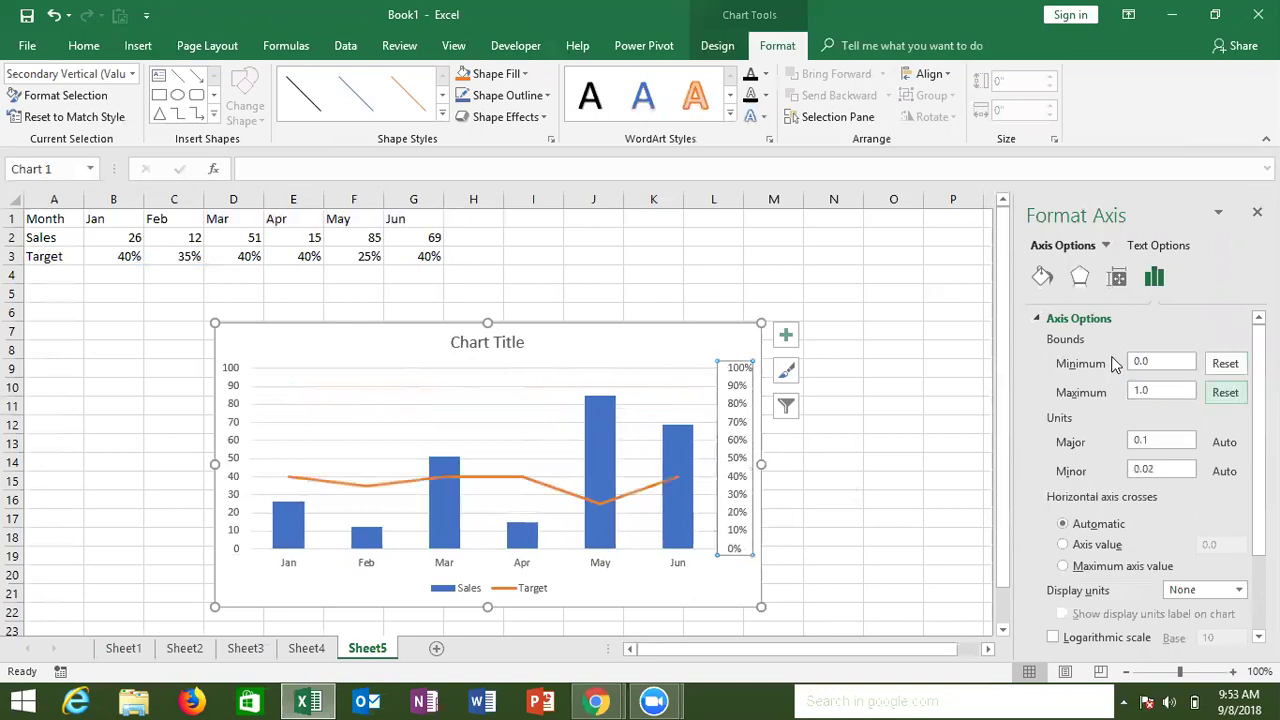
pyautogui.click(940, 484)
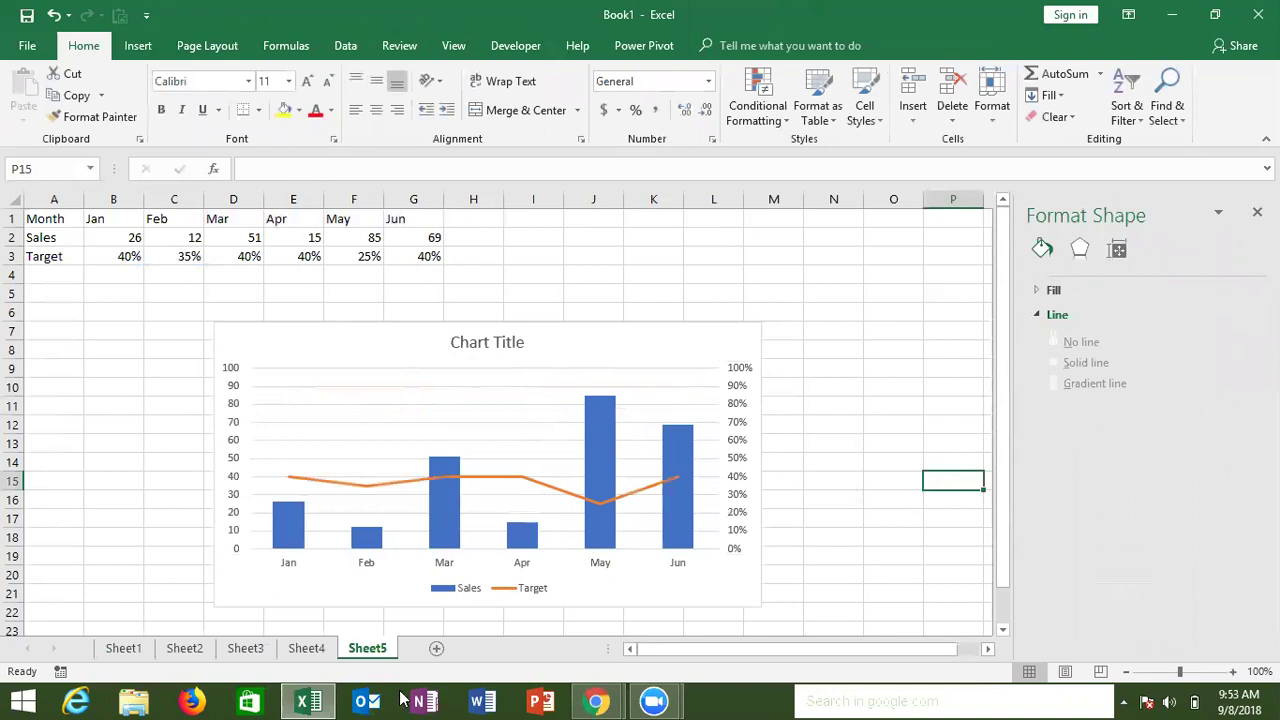
# On Sheet3, select the Sales chart's value axis and expand its Number format options
pyautogui.click(313, 649)
pyautogui.click(252, 650)
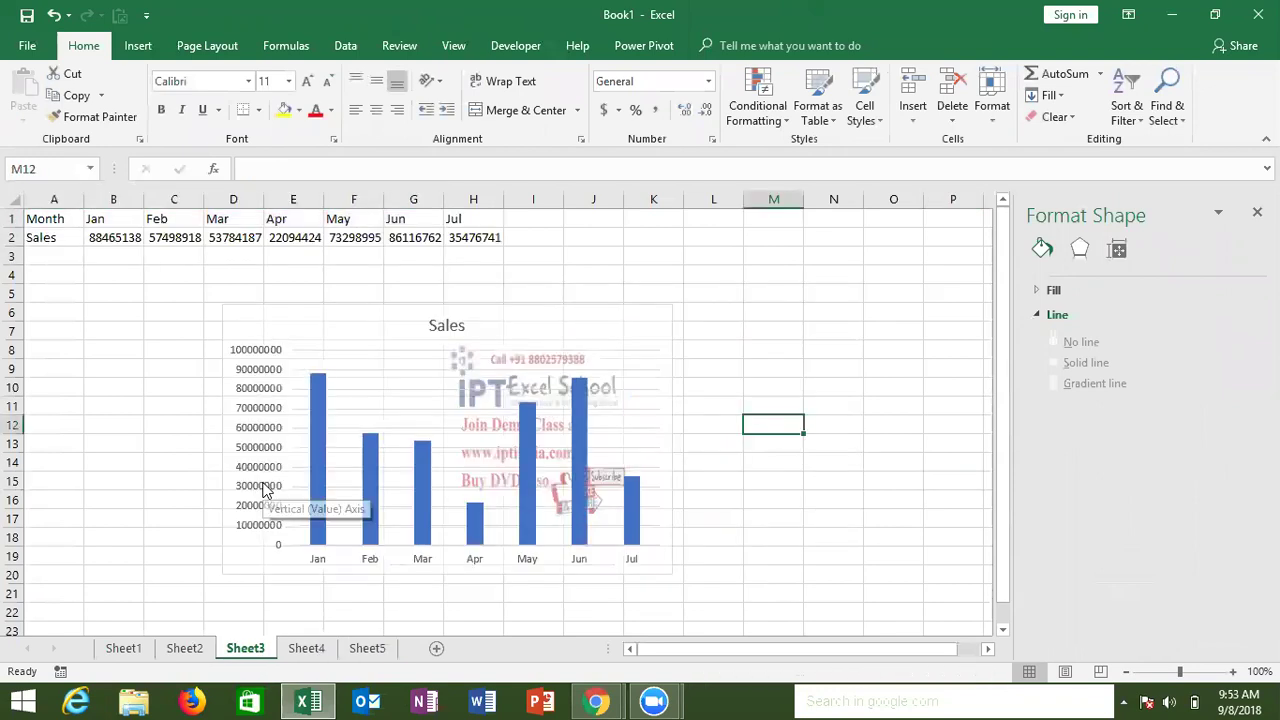
pyautogui.click(265, 490)
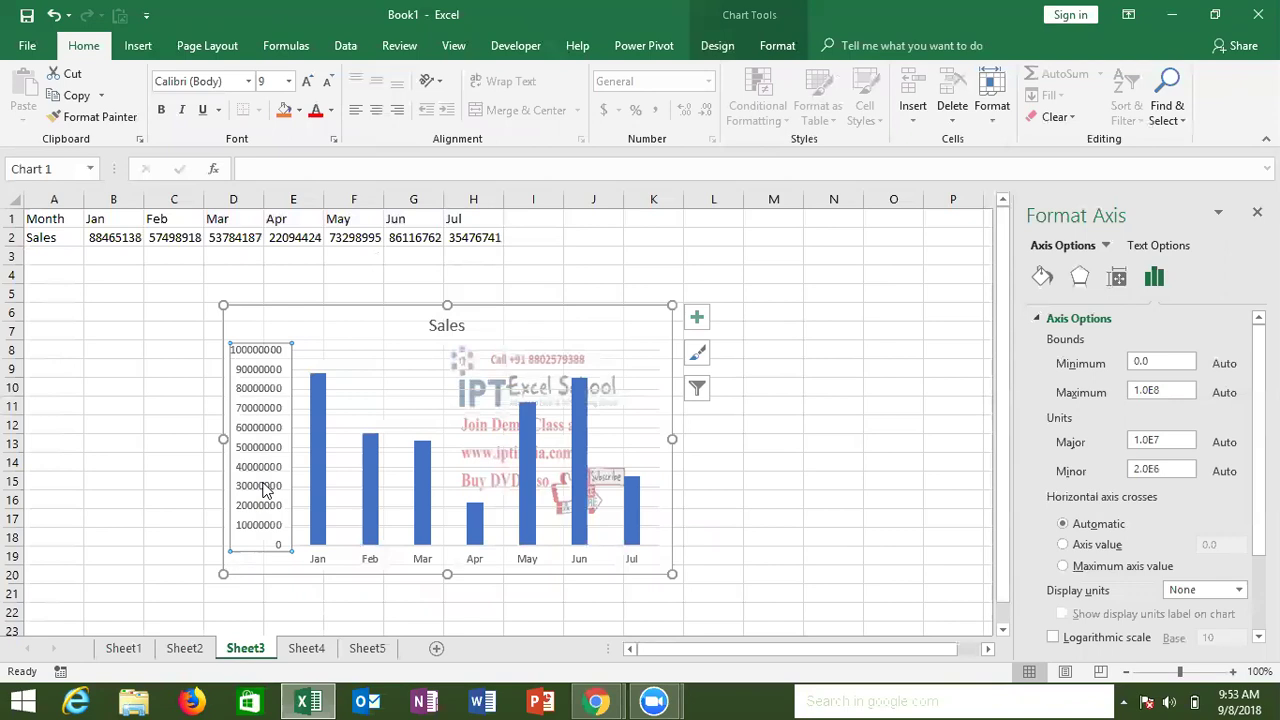
pyautogui.click(1033, 319)
pyautogui.click(1040, 392)
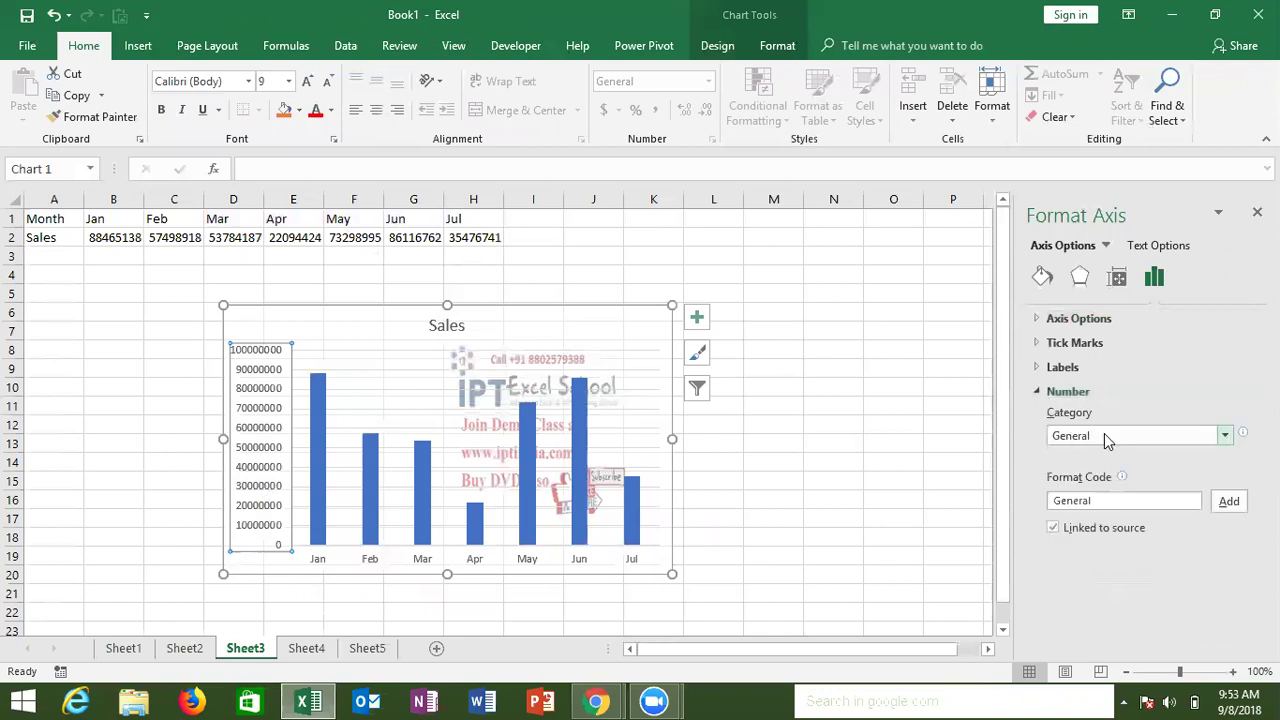
# Try thousands-scaled axis formats, first #, and then with a "K" suffix
pyautogui.click(1094, 501)
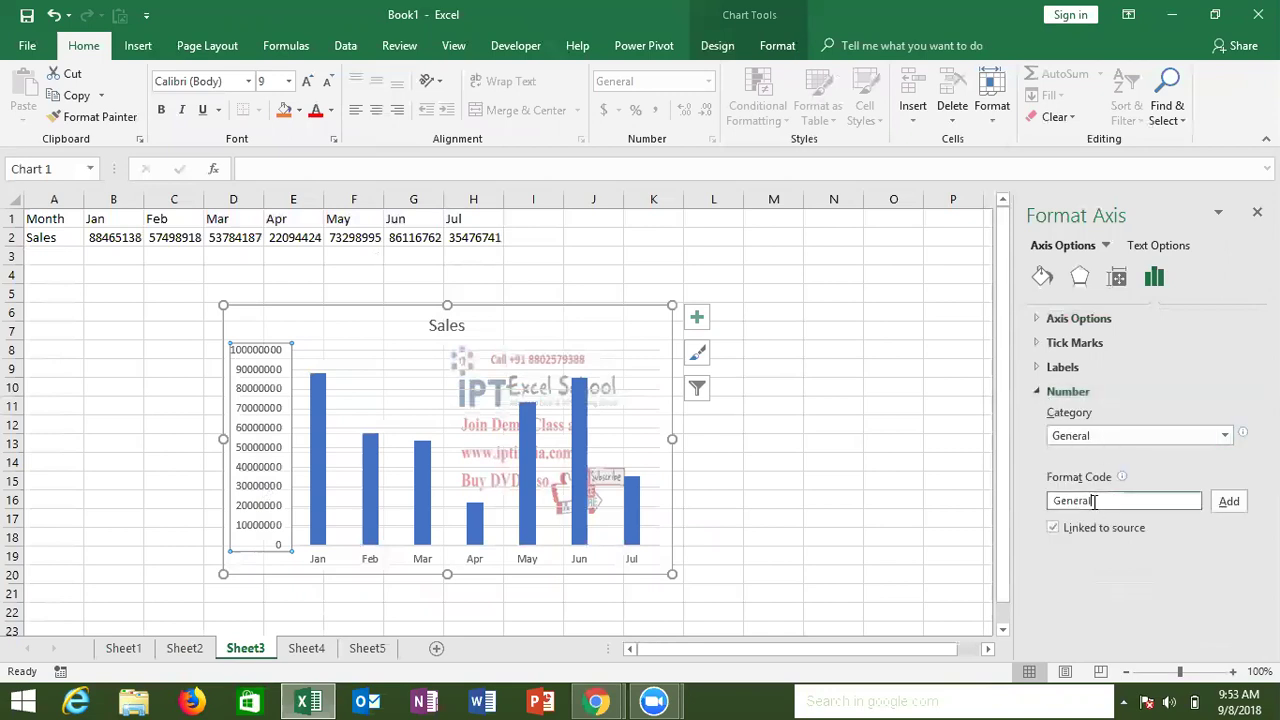
pyautogui.moveTo(1094, 501); pyautogui.dragTo(1034, 503)
pyautogui.write('#')
pyautogui.write(',')
pyautogui.click(1233, 503)
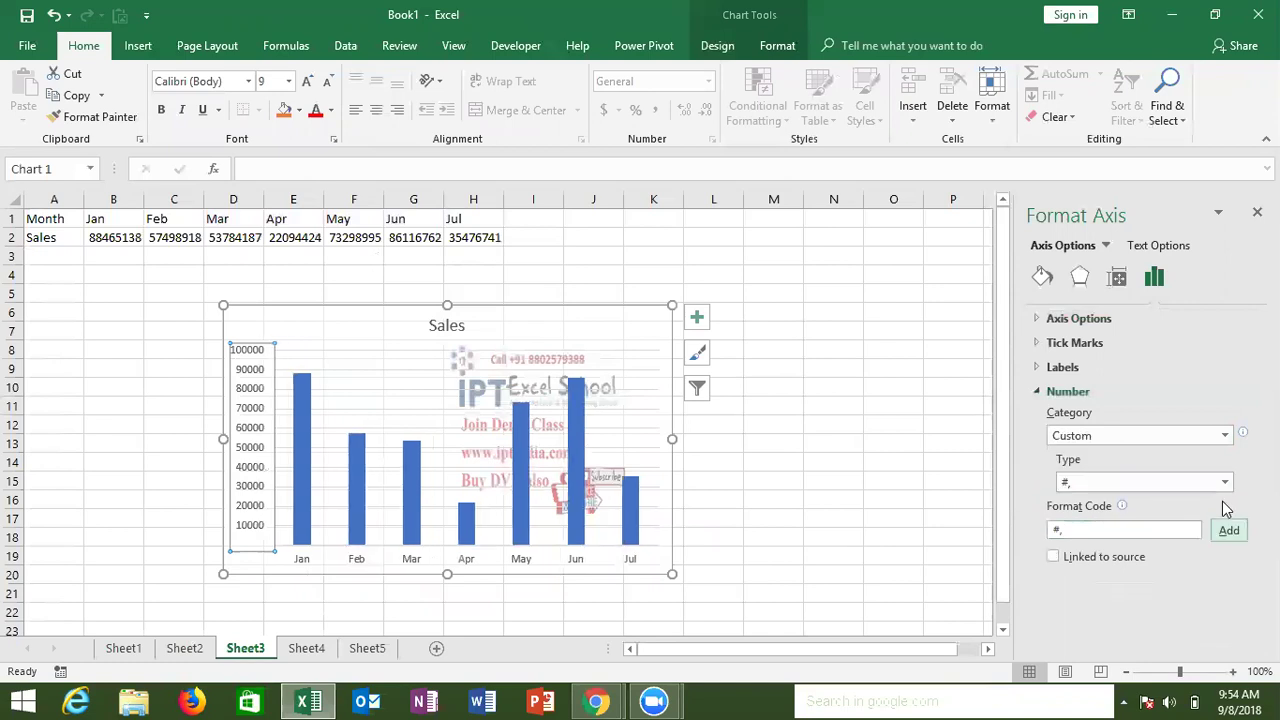
pyautogui.click(1137, 530)
pyautogui.write('"K"')
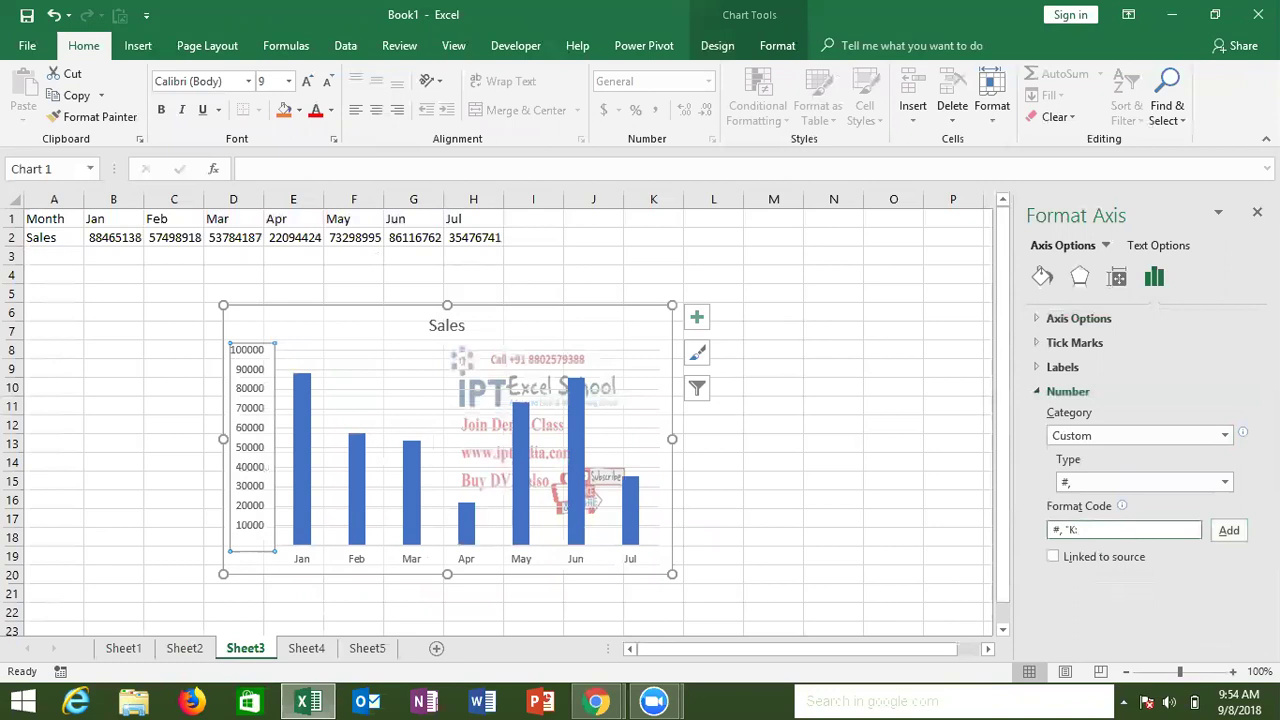
pyautogui.click(1226, 533)
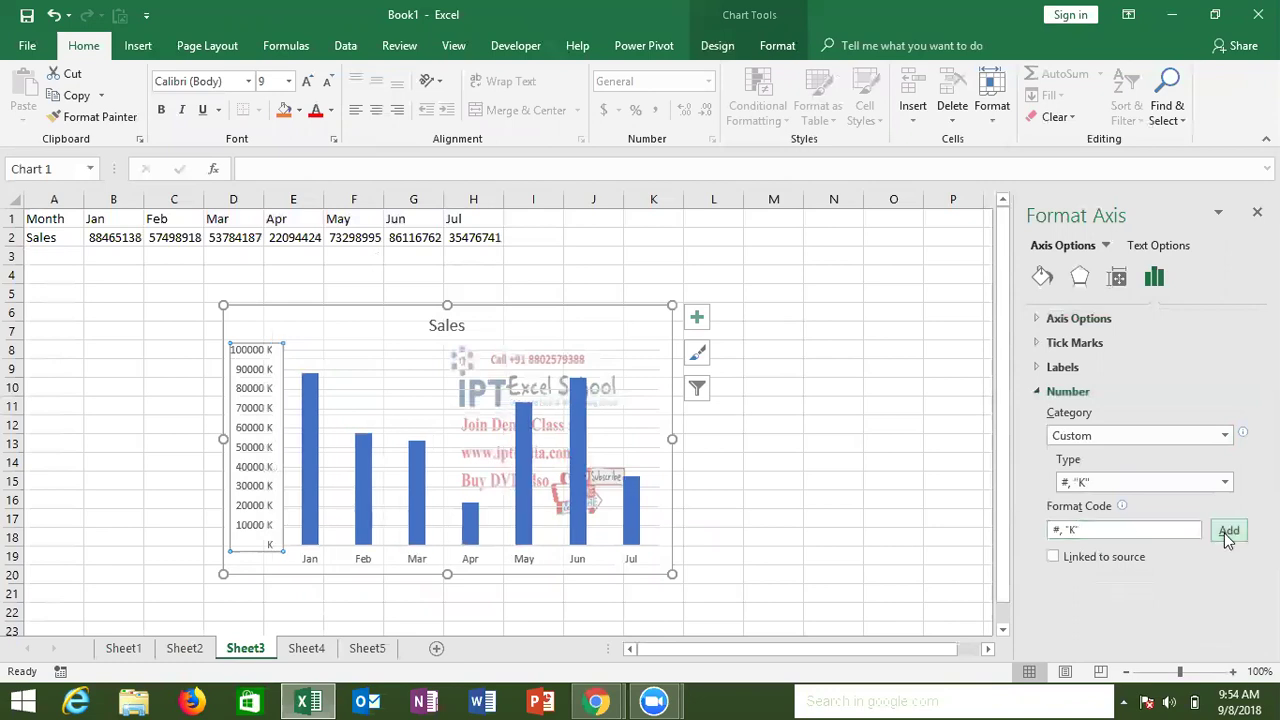
# Apply the custom format 0.00,, C\R so axis labels read 0.00 CR to 100.00 CR
pyautogui.click(1131, 529)
pyautogui.press('BackSpace')
pyautogui.press('BackSpace')
pyautogui.press('BackSpace')
pyautogui.press('BackSpace')
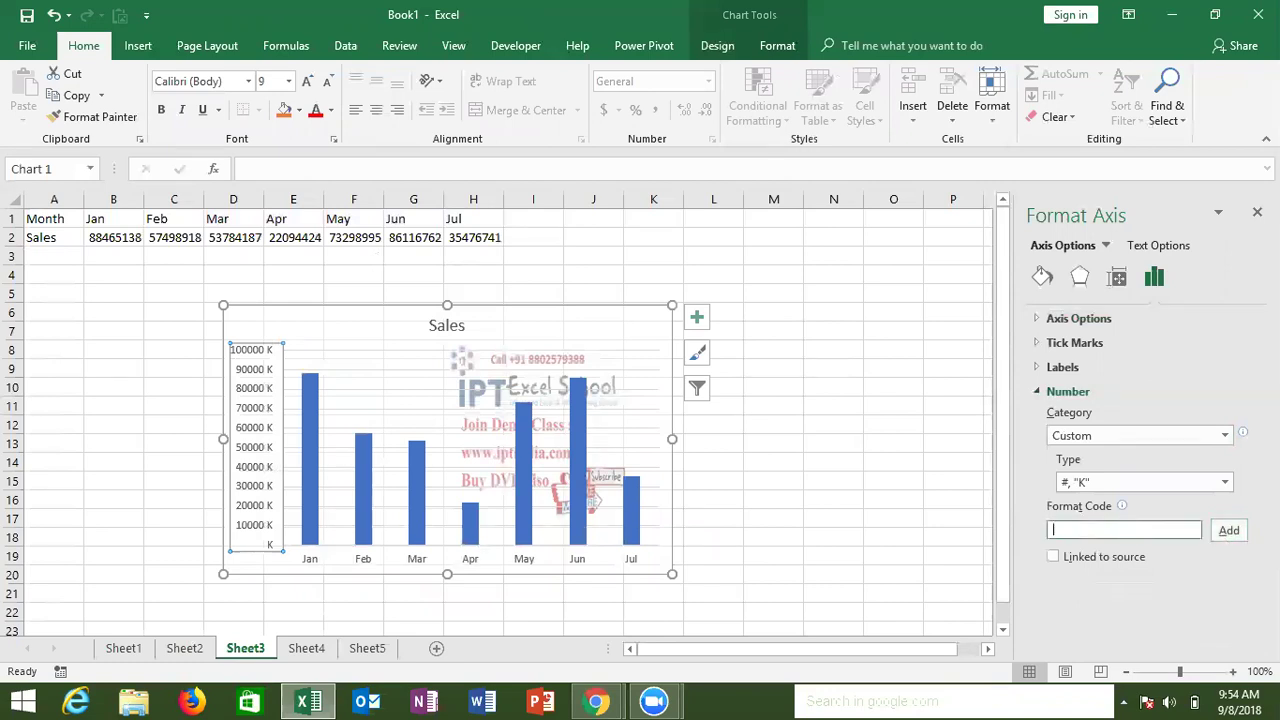
pyautogui.write('0.00')
pyautogui.write(',, CR')
pyautogui.click(1234, 533)
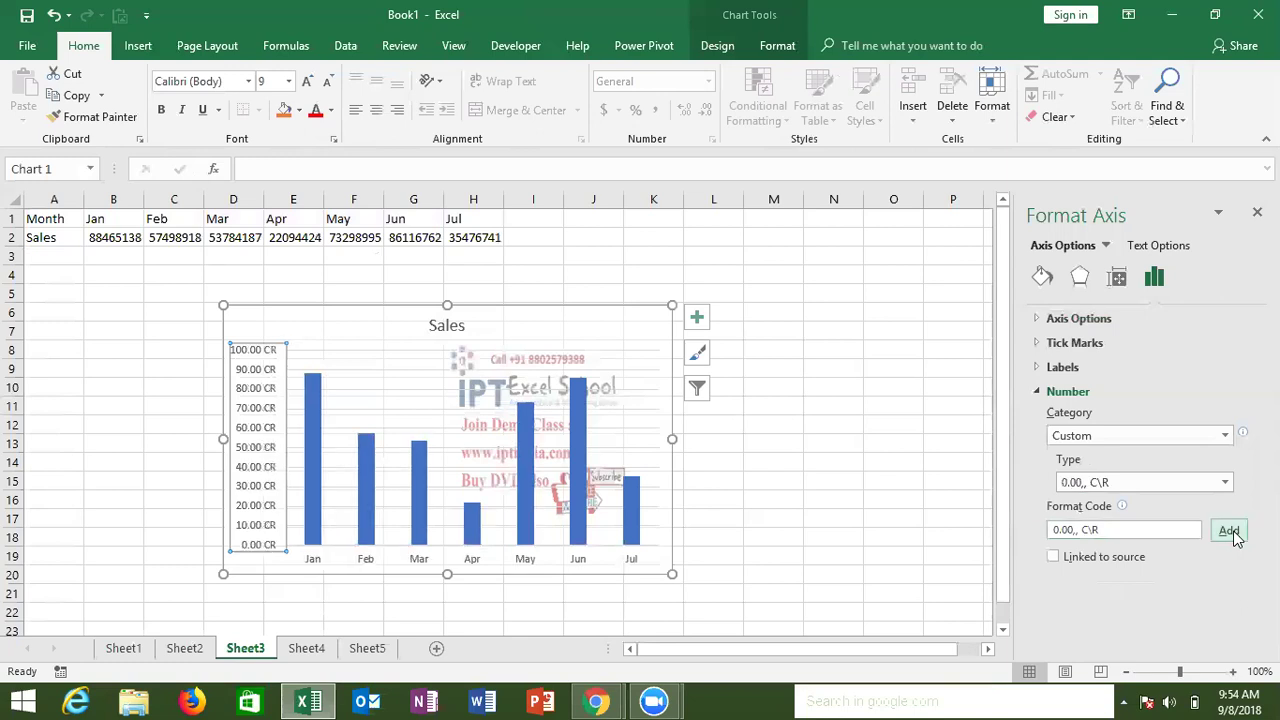
pyautogui.click(958, 578)
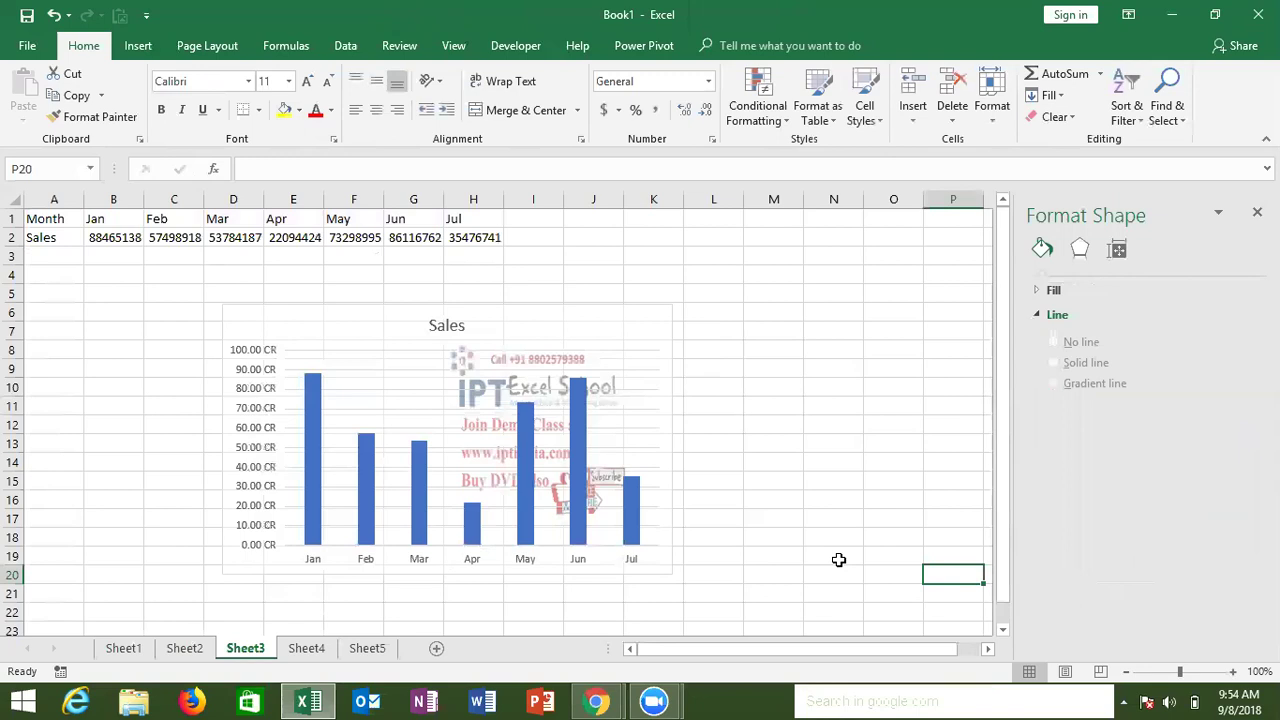
# Add a new sheet with a Bank heading and months Jan through Sep across row 1
pyautogui.click(386, 647)
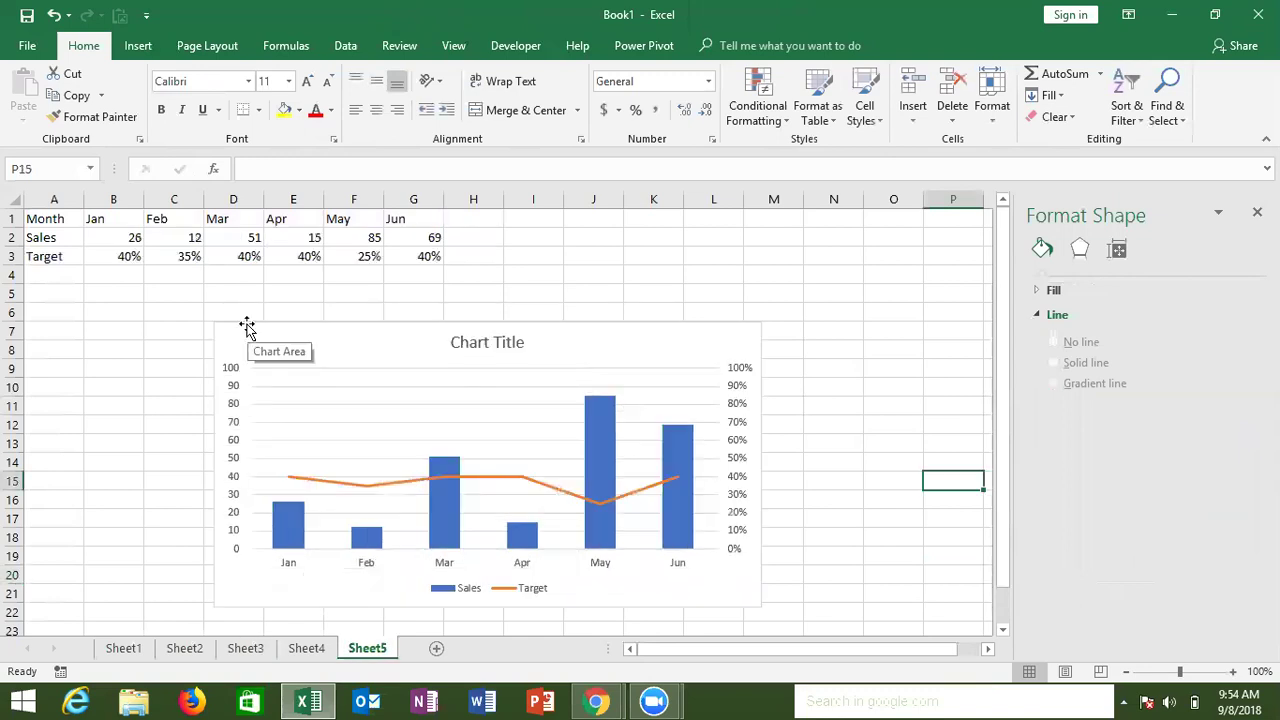
pyautogui.click(437, 650)
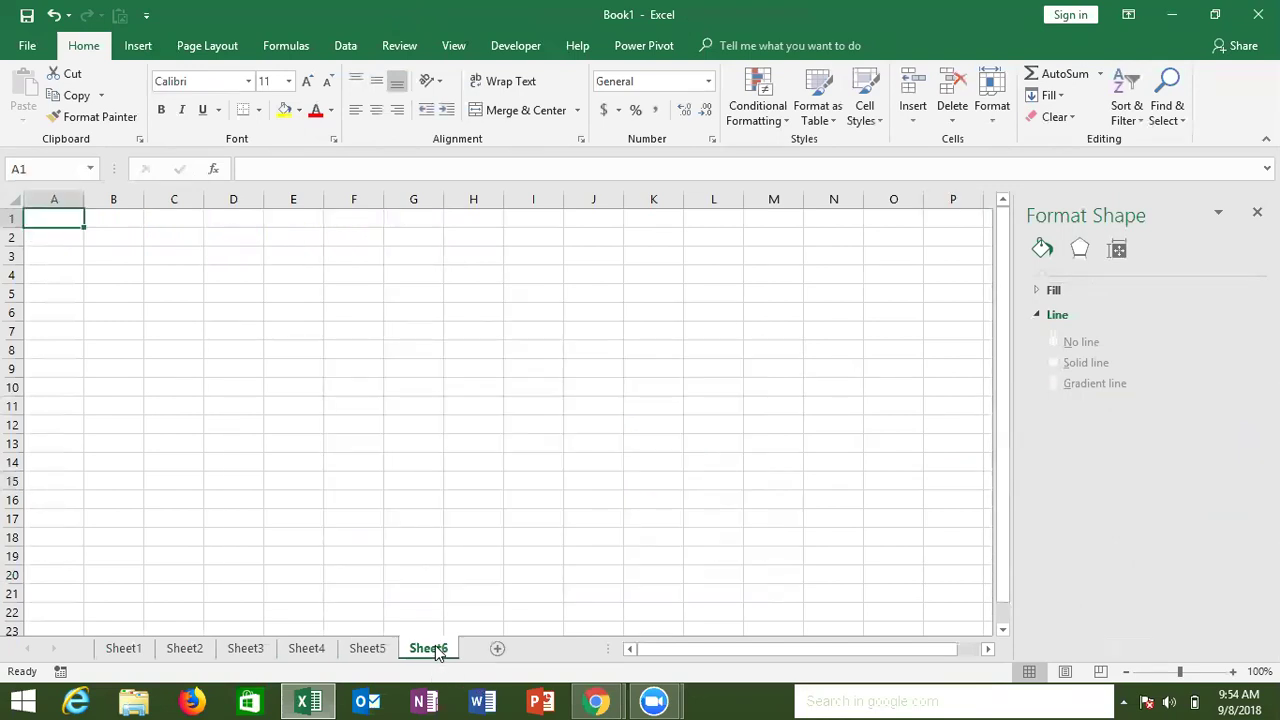
pyautogui.write('Bank')
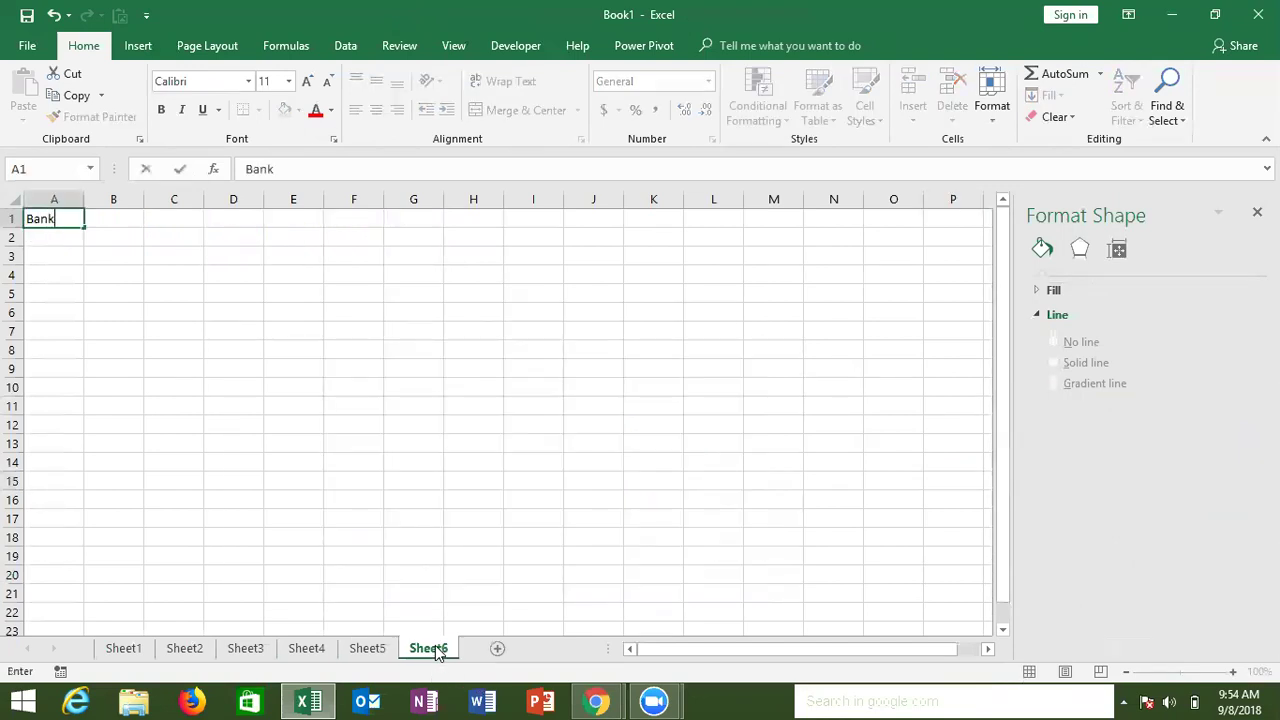
pyautogui.press('Tab')
pyautogui.write('Jan')
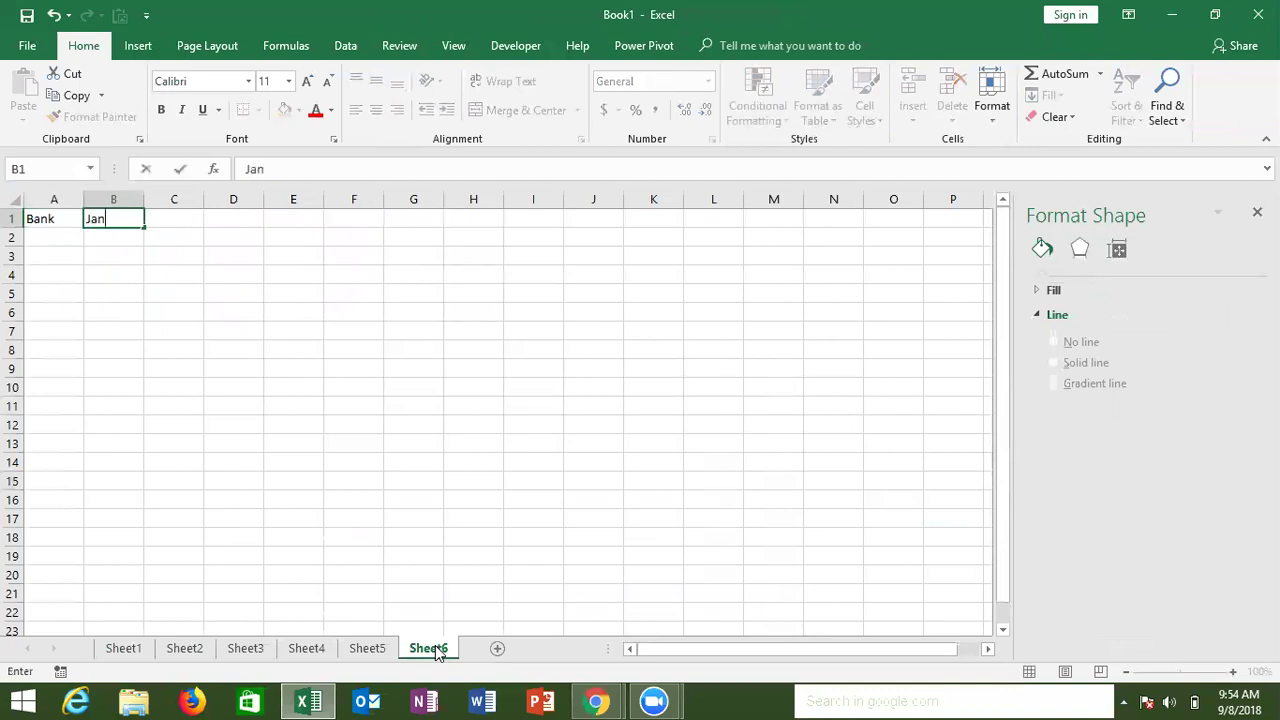
pyautogui.press('Left')
pyautogui.press('Right')
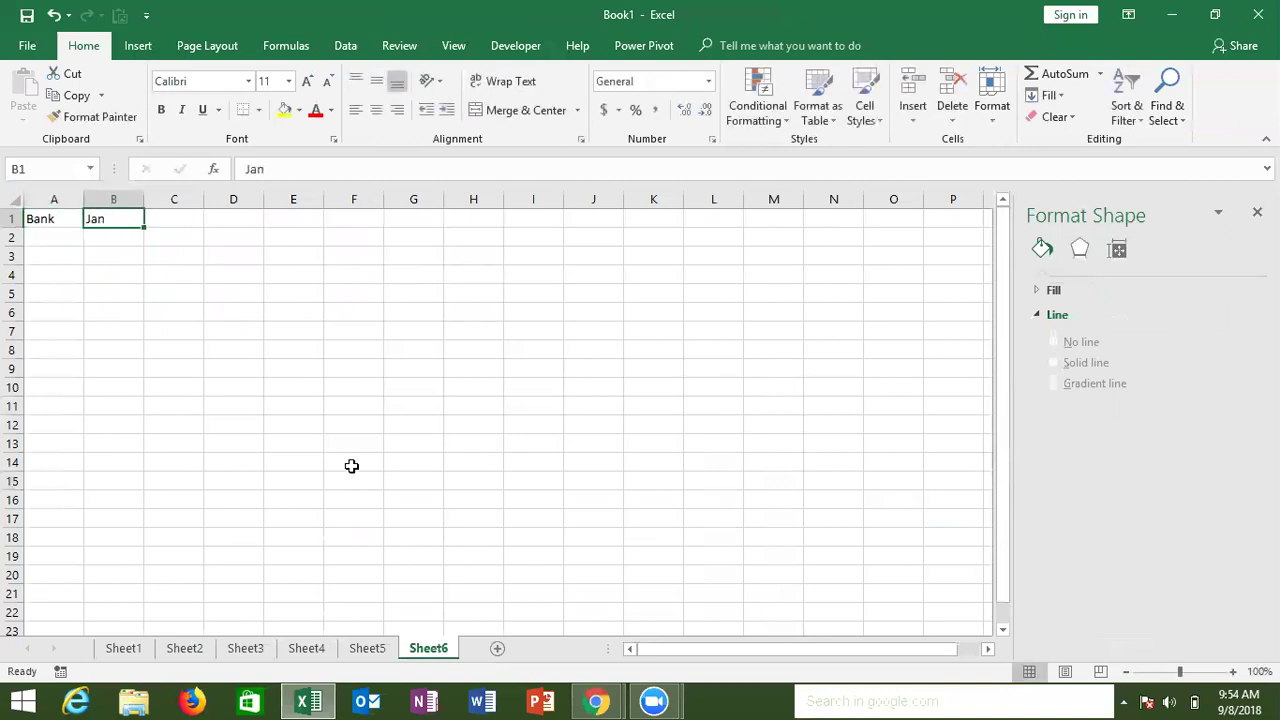
pyautogui.moveTo(145, 227); pyautogui.dragTo(615, 230)
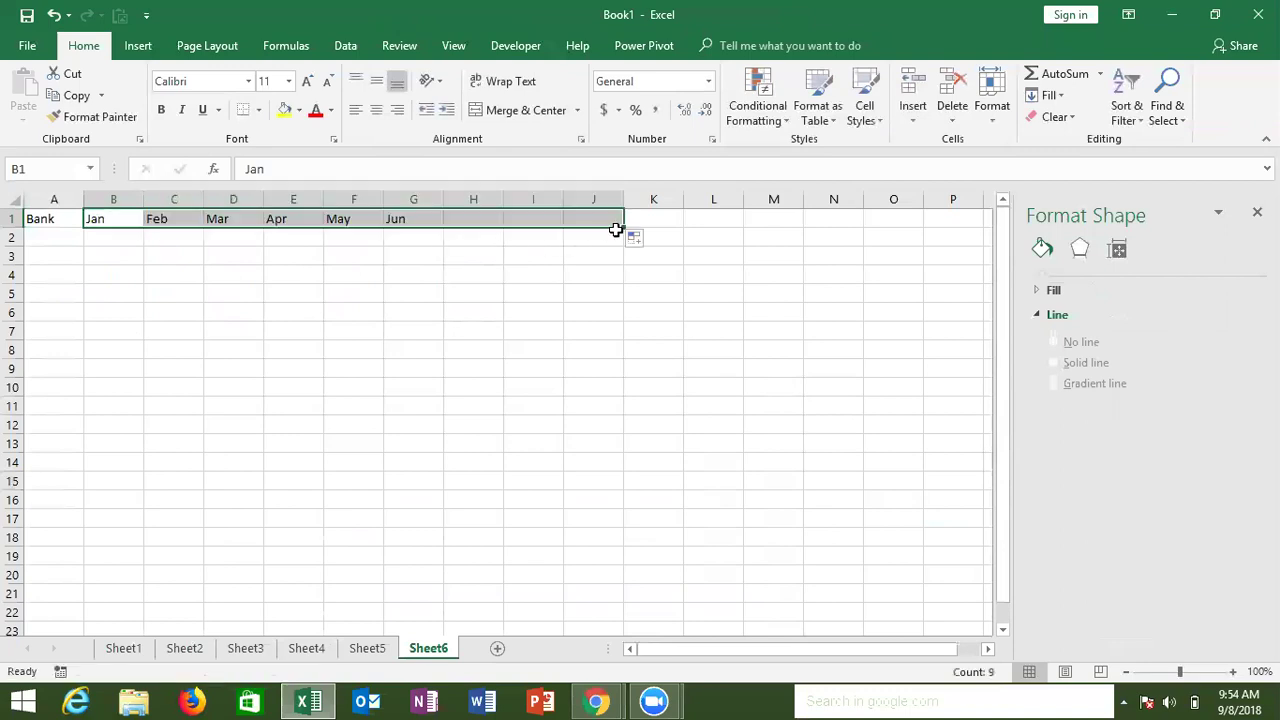
# Enter the bank names IDBI, Axix, HDFC and UCO down column A
pyautogui.click(64, 239)
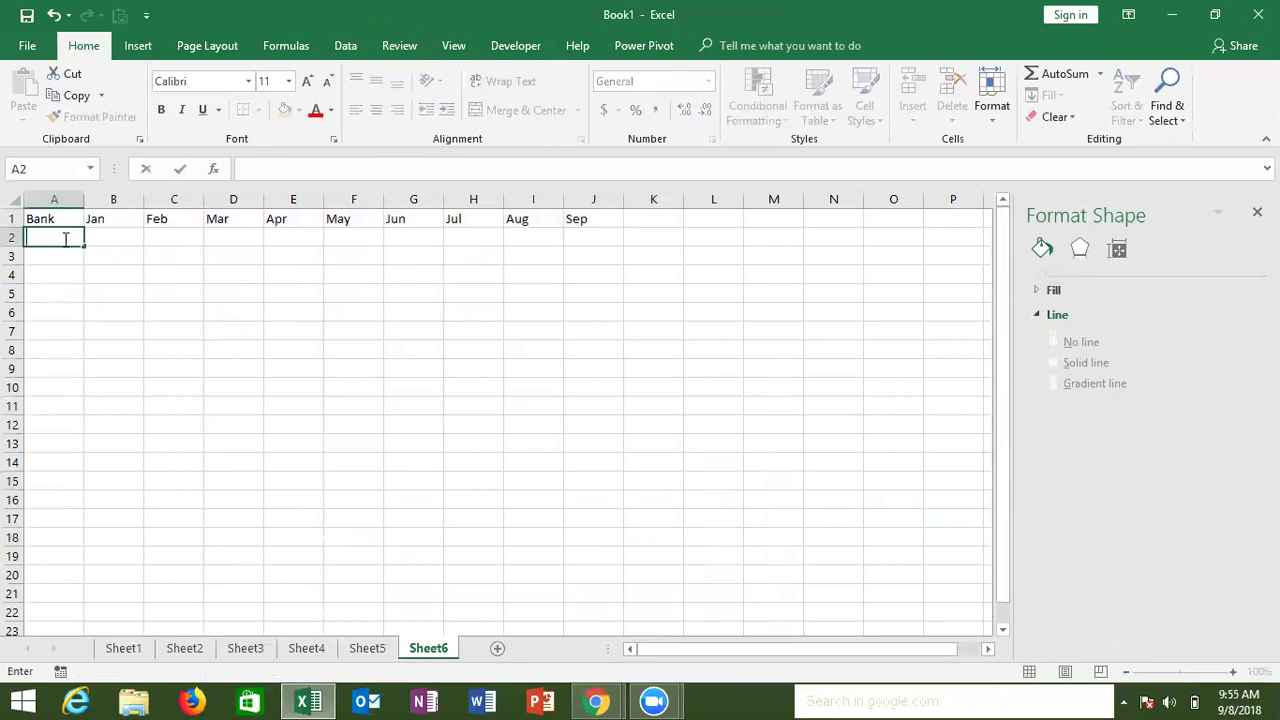
pyautogui.write('IDBI')
pyautogui.press('Return')
pyautogui.write('Axix')
pyautogui.press('Return')
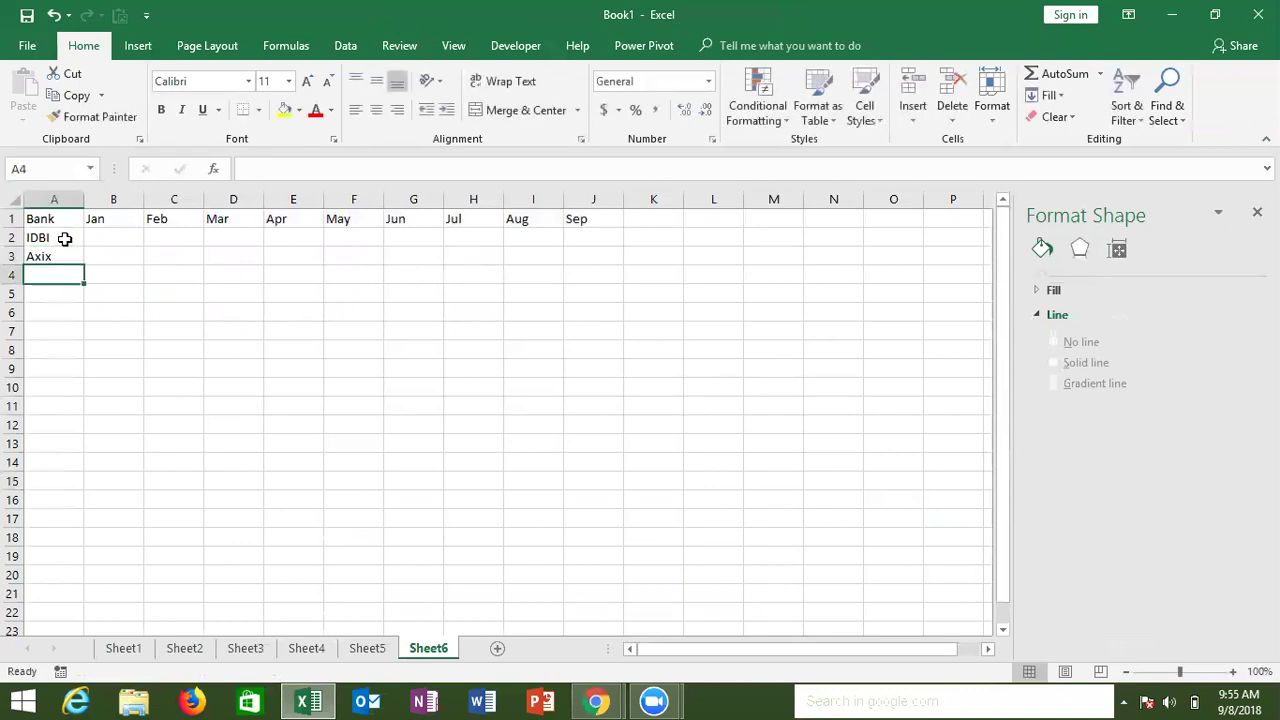
pyautogui.write('HDFC')
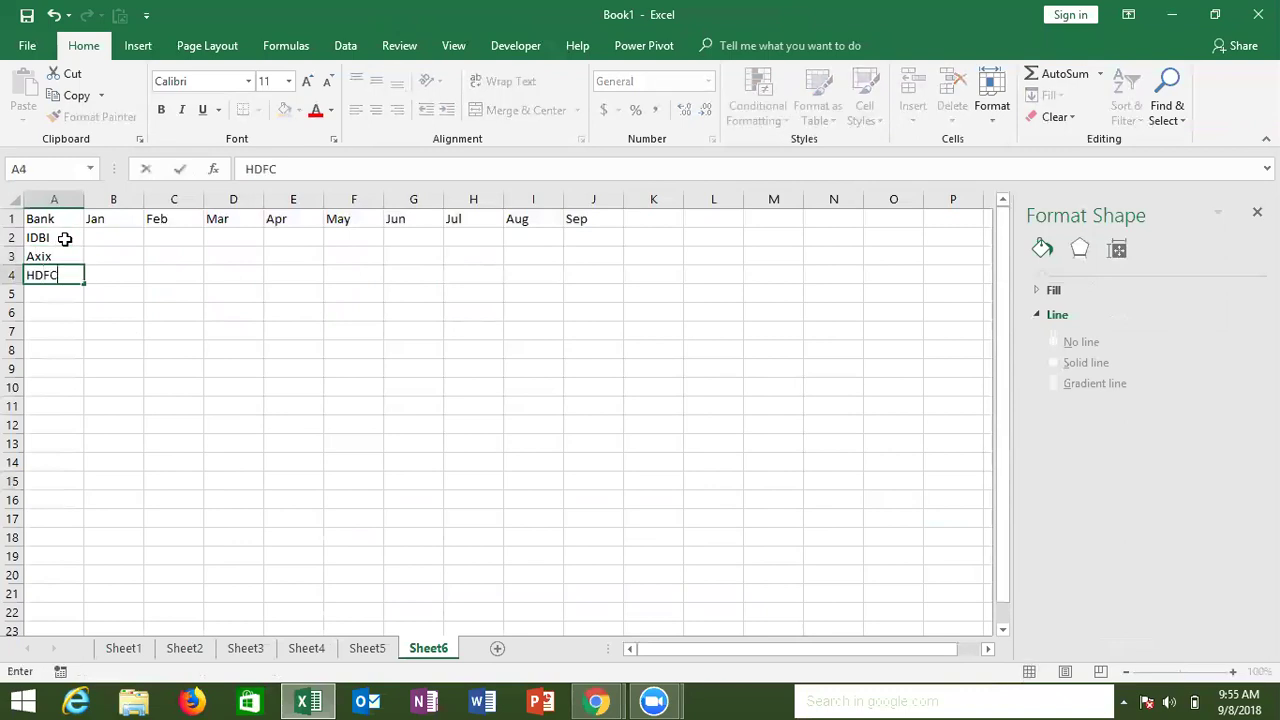
pyautogui.press('Return')
pyautogui.write('UCO')
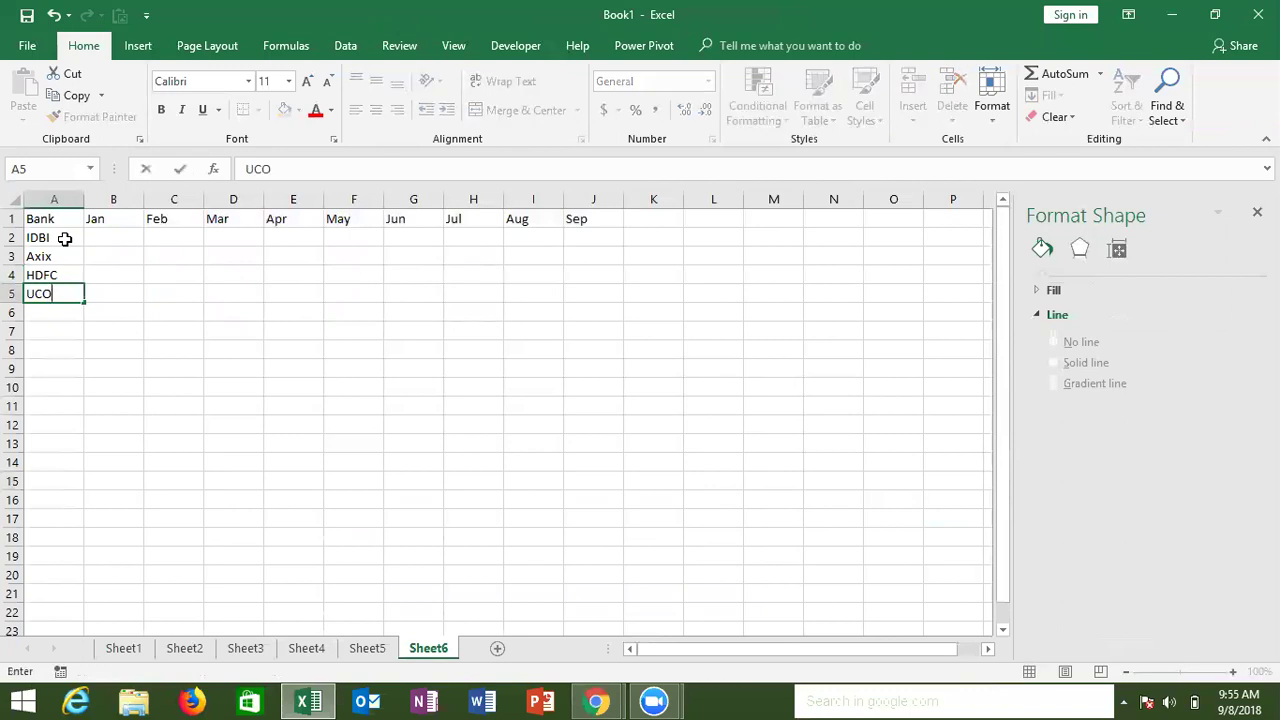
pyautogui.press('Return')
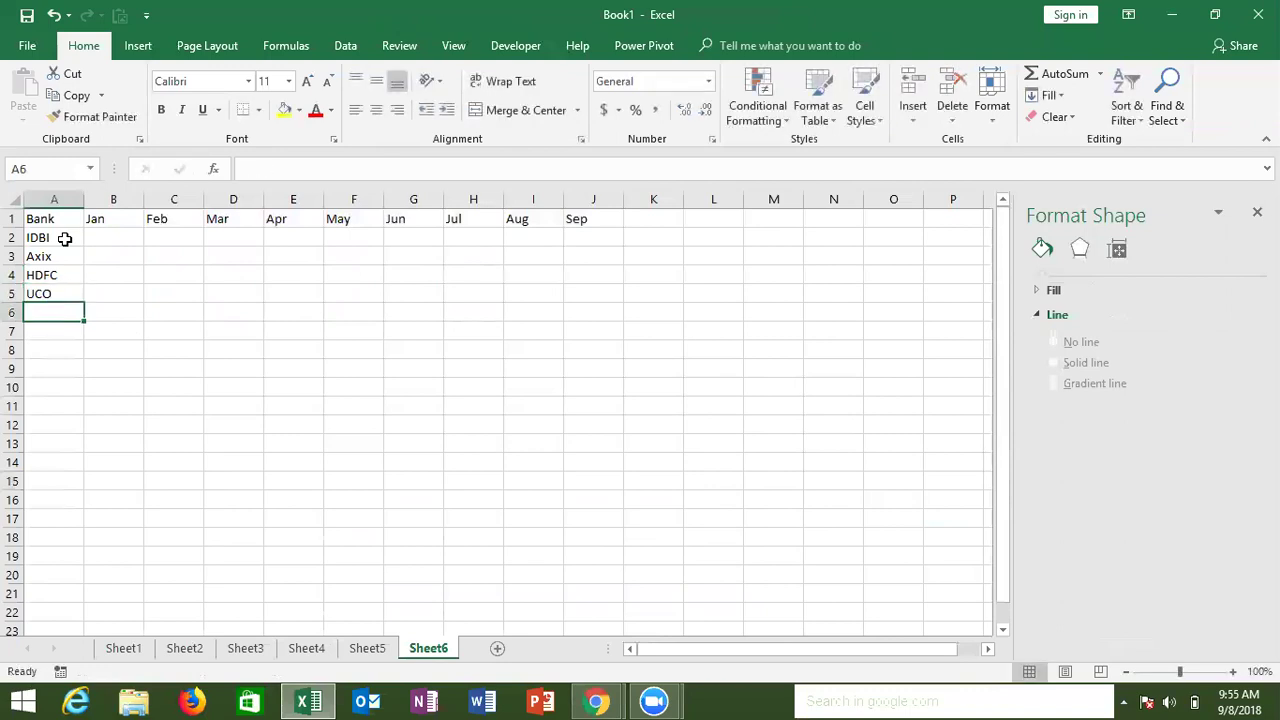
pyautogui.press('Up')
pyautogui.hotkey('ctrl', 'Up')
pyautogui.press('Right')
# Enter =RANDBETWEEN(10,90) in cell B2, correcting the upper limit to 90
pyautogui.press('Down')
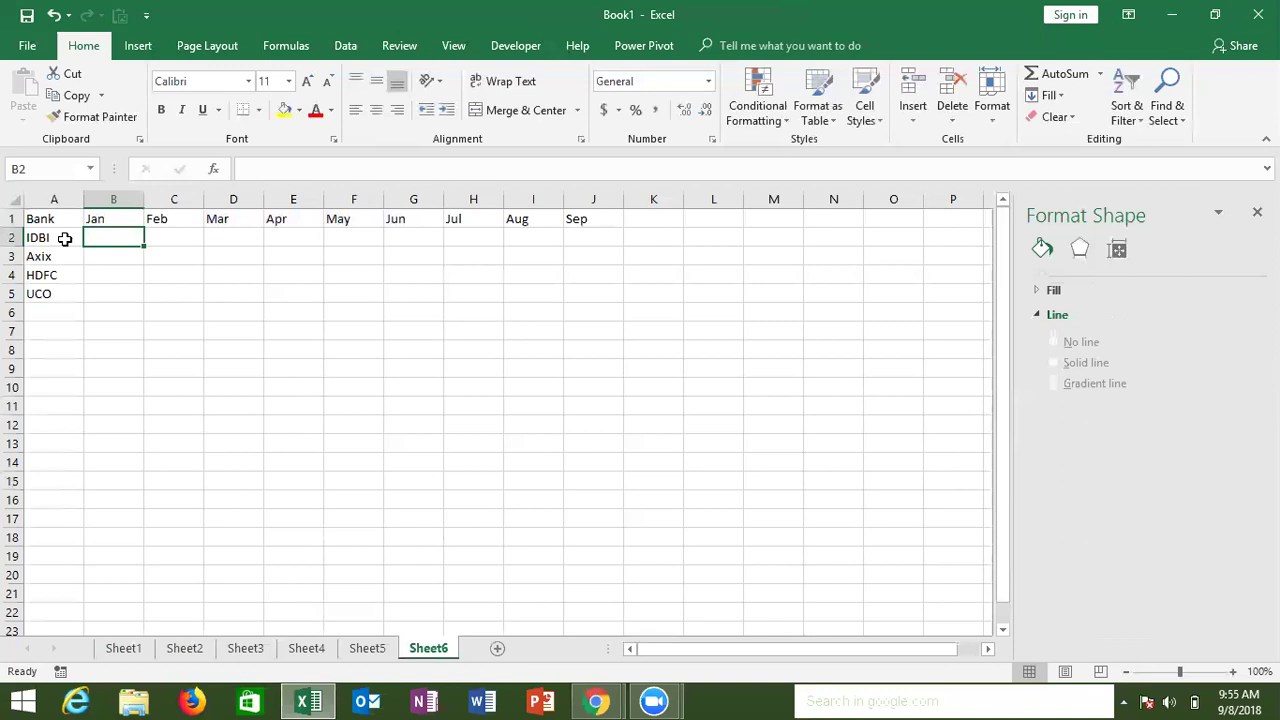
pyautogui.write('=ra')
pyautogui.press('Down')
pyautogui.press('Down')
pyautogui.press('Tab')
pyautogui.write('1')
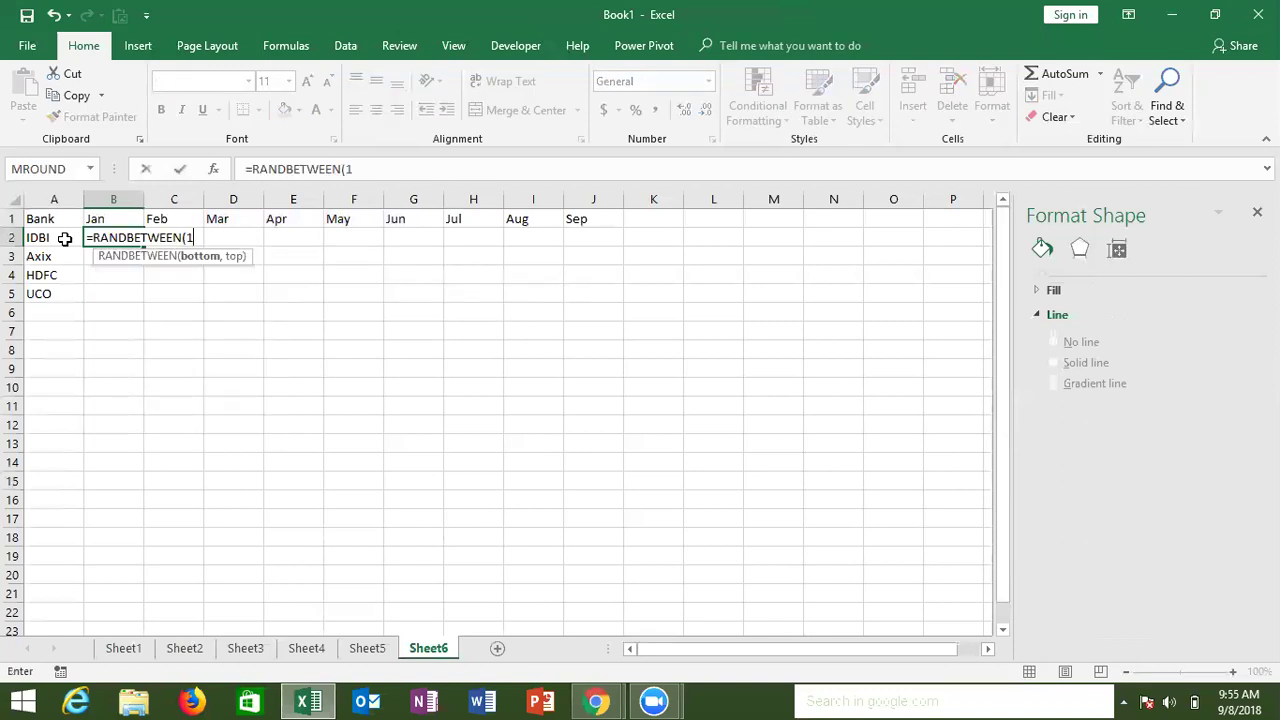
pyautogui.write('0,9')
pyautogui.press('Return')
pyautogui.press('Right')
pyautogui.press('Left')
pyautogui.press('Up')
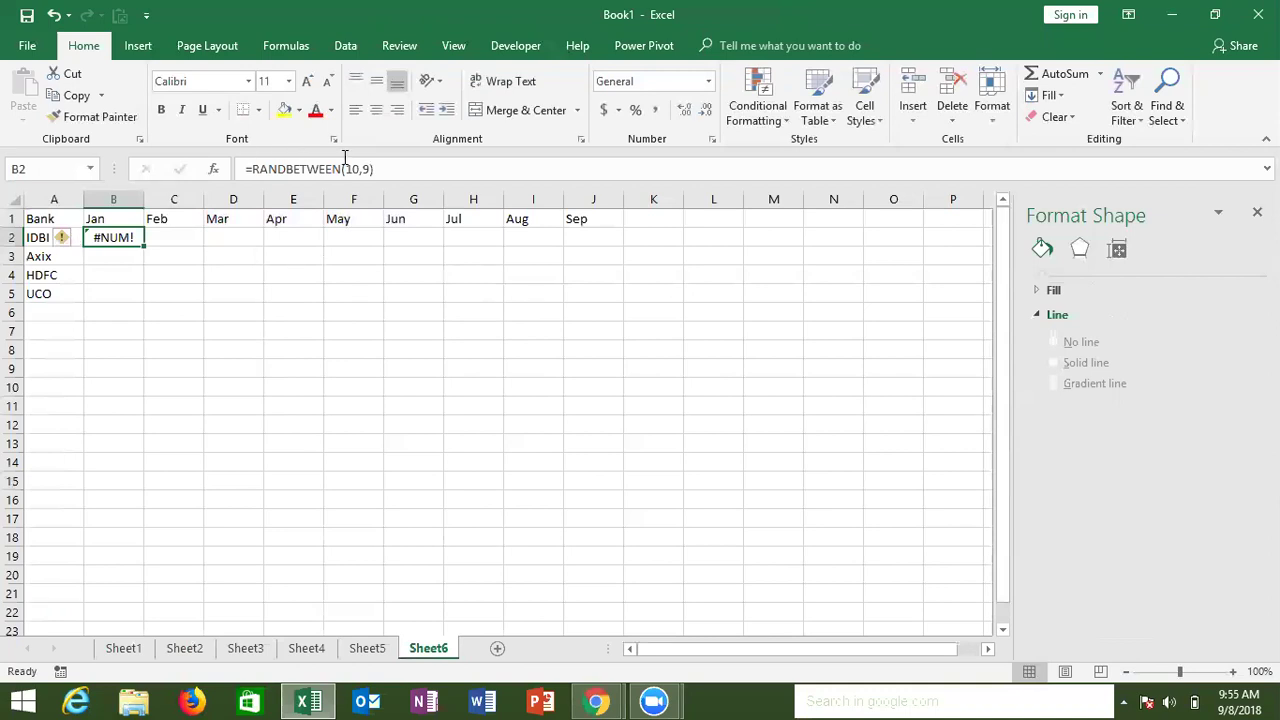
pyautogui.click(369, 170)
pyautogui.write('0')
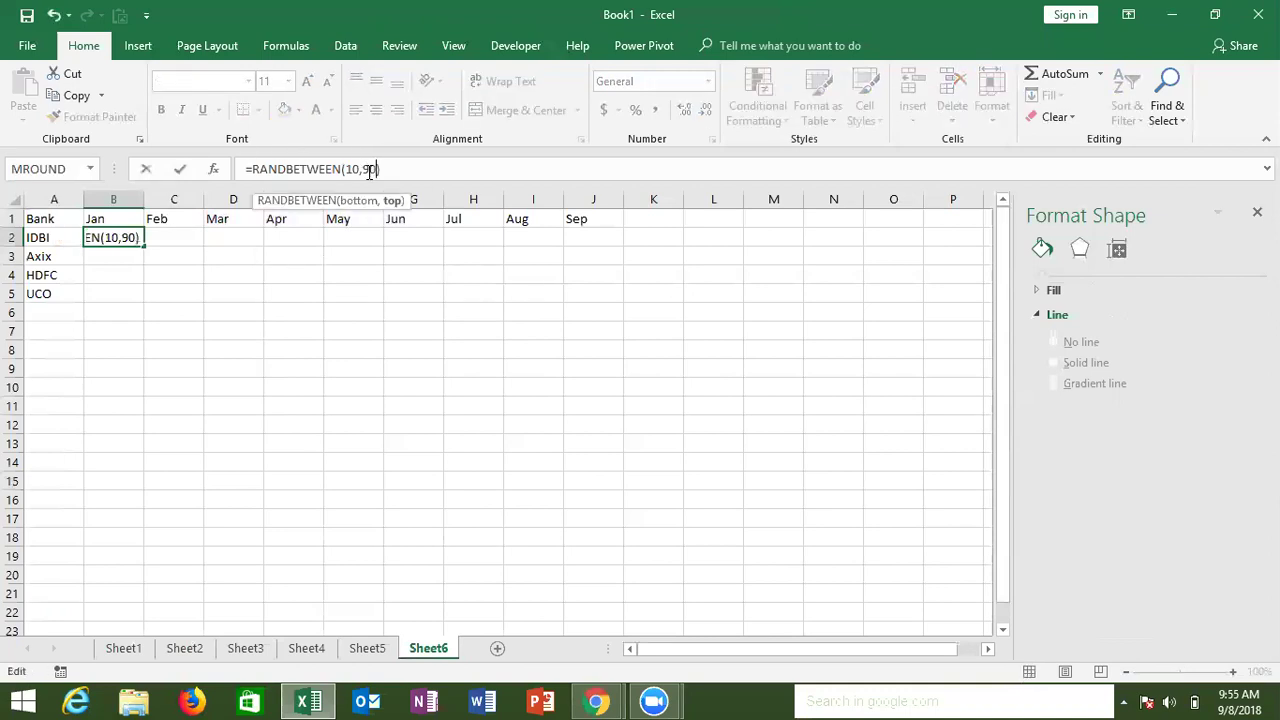
pyautogui.press('Return')
pyautogui.press('Up')
# Fill the formula across B2:J5 and paste the results back as fixed values
pyautogui.hotkey('shift', 'Right')
pyautogui.hotkey('shift', 'Right')
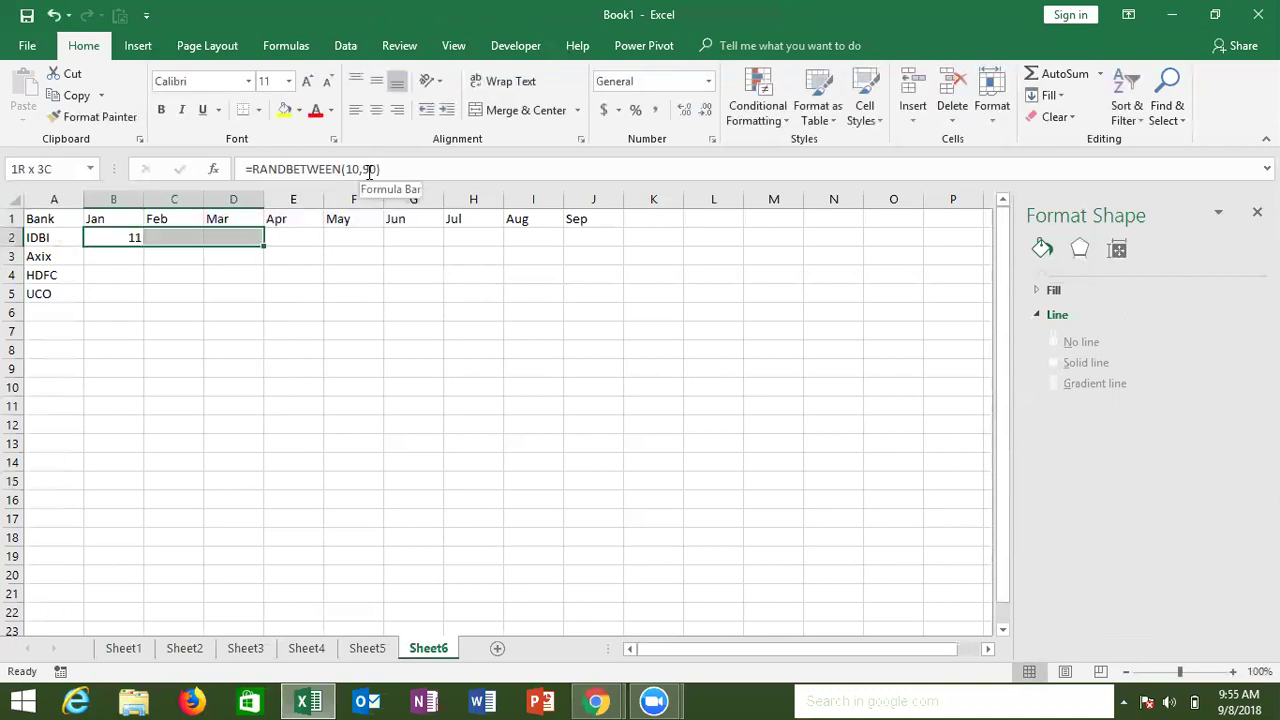
pyautogui.hotkey('shift', 'Right')
pyautogui.hotkey('shift', 'Right')
pyautogui.hotkey('shift', 'Right')
pyautogui.hotkey('shift', 'Right')
pyautogui.hotkey('shift', 'Right')
pyautogui.hotkey('shift', 'Down')
pyautogui.hotkey('shift', 'Down')
pyautogui.hotkey('shift', 'Down')
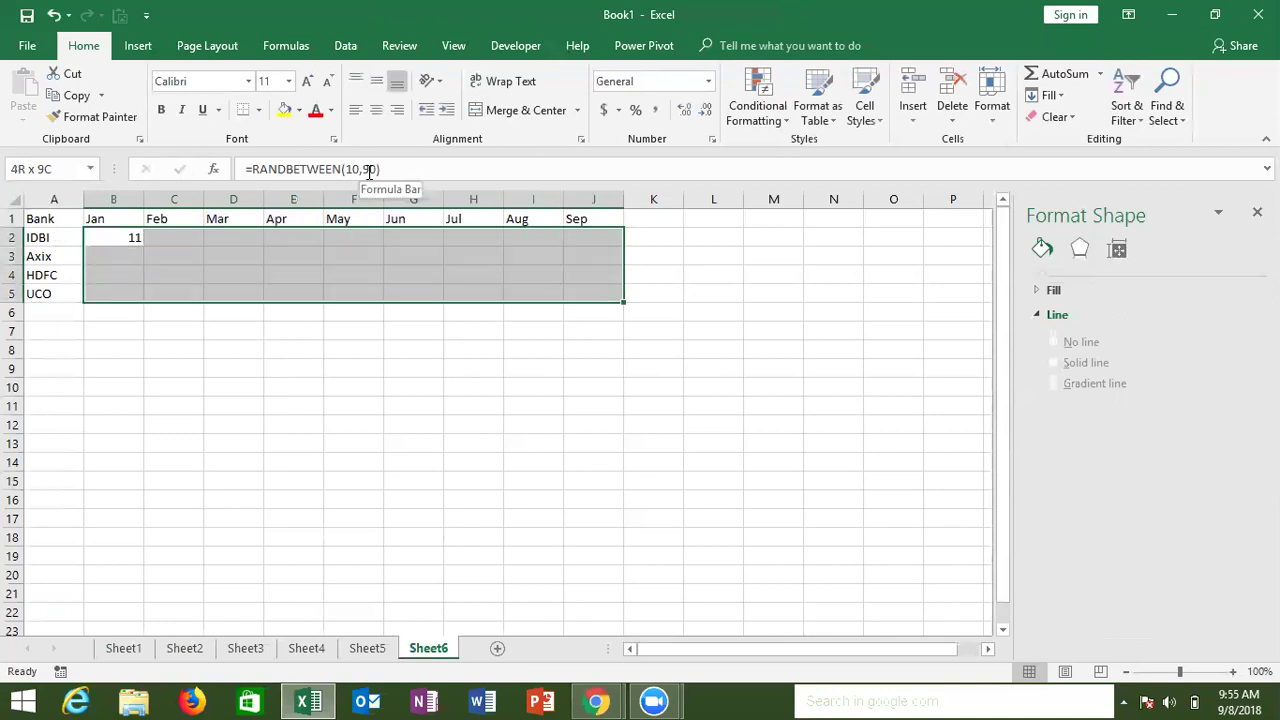
pyautogui.hotkey('ctrl', 'r')
pyautogui.hotkey('ctrl', 'd')
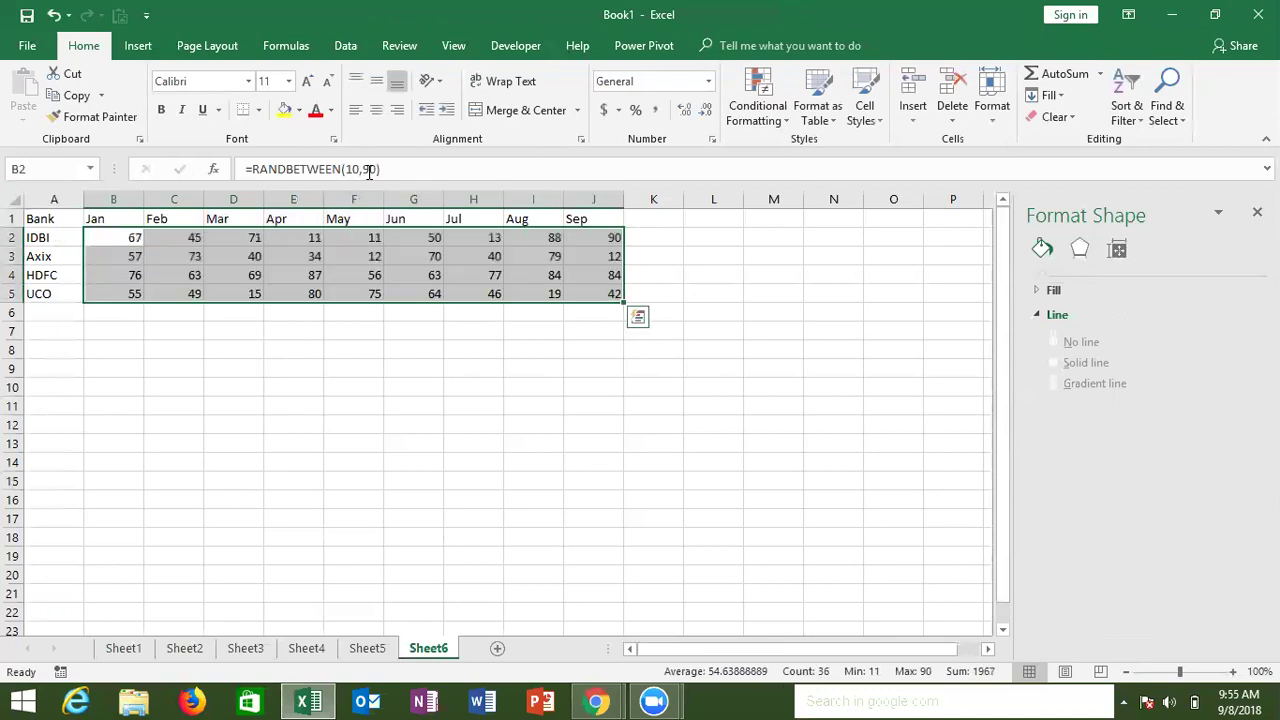
pyautogui.hotkey('ctrl', 'c')
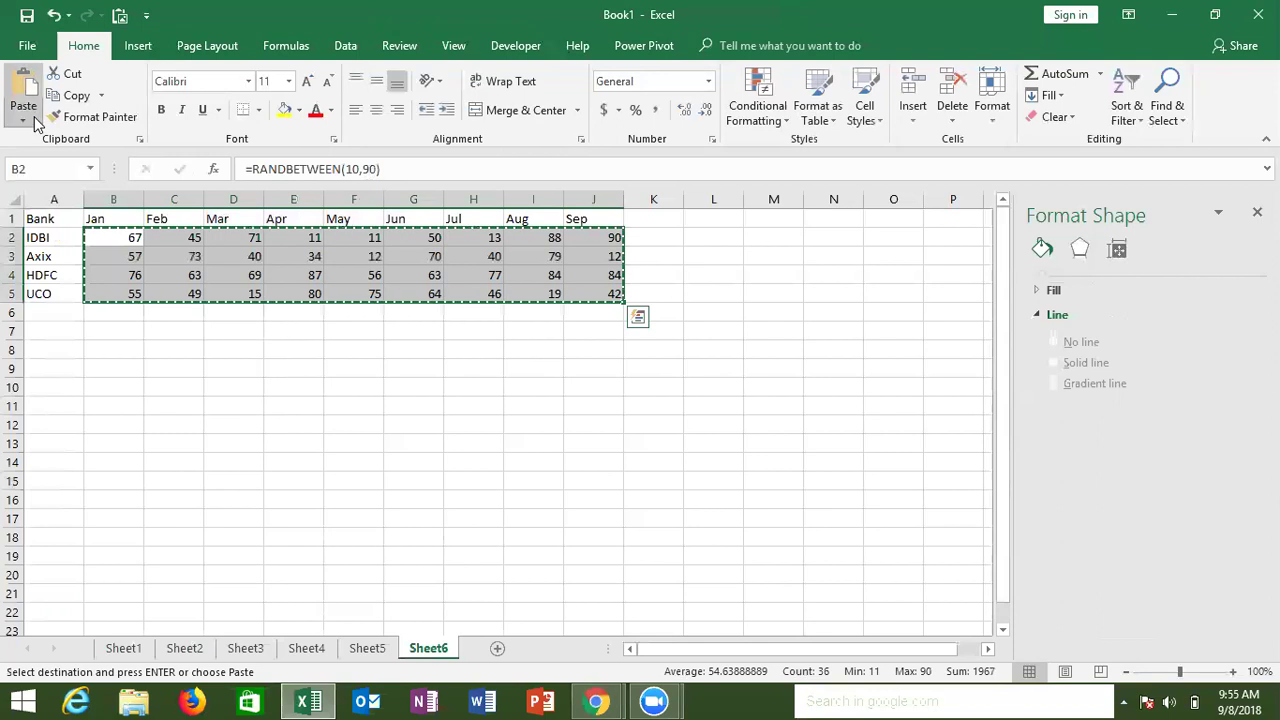
pyautogui.click(24, 119)
pyautogui.click(29, 244)
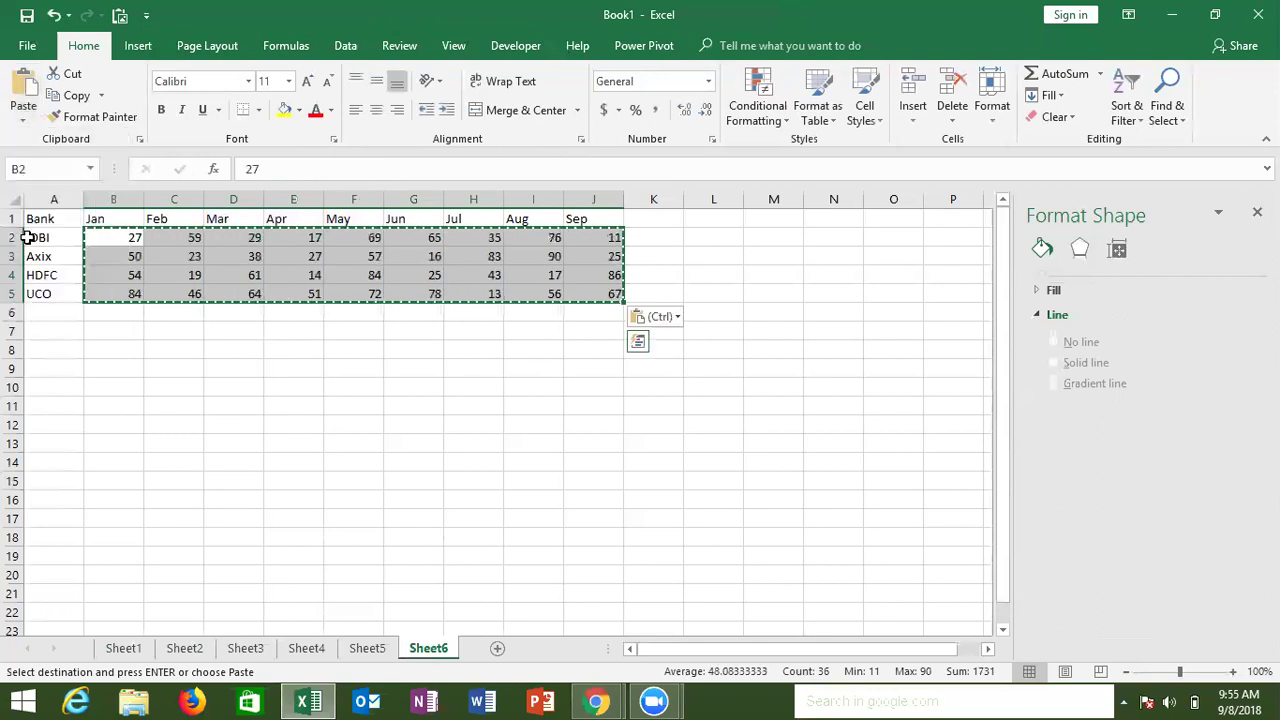
pyautogui.press('Escape')
pyautogui.press('Up')
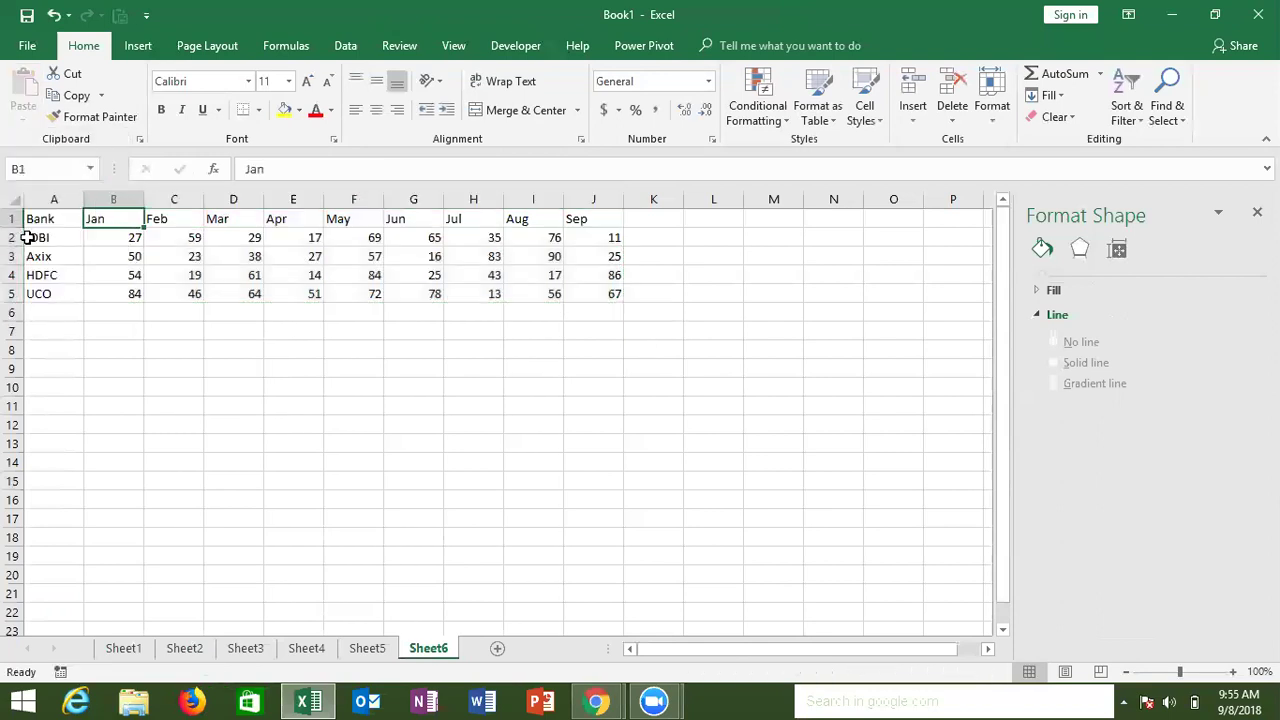
pyautogui.press('Left')
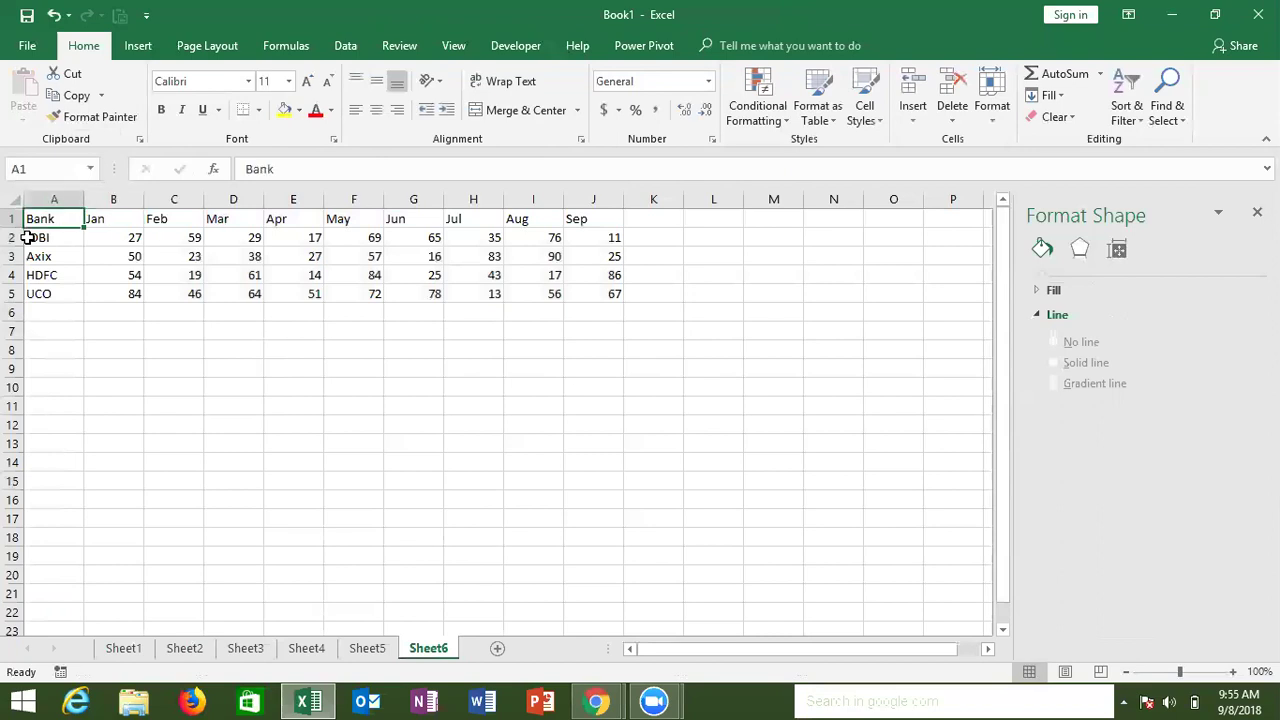
pyautogui.hotkey('ctrl', 'a')
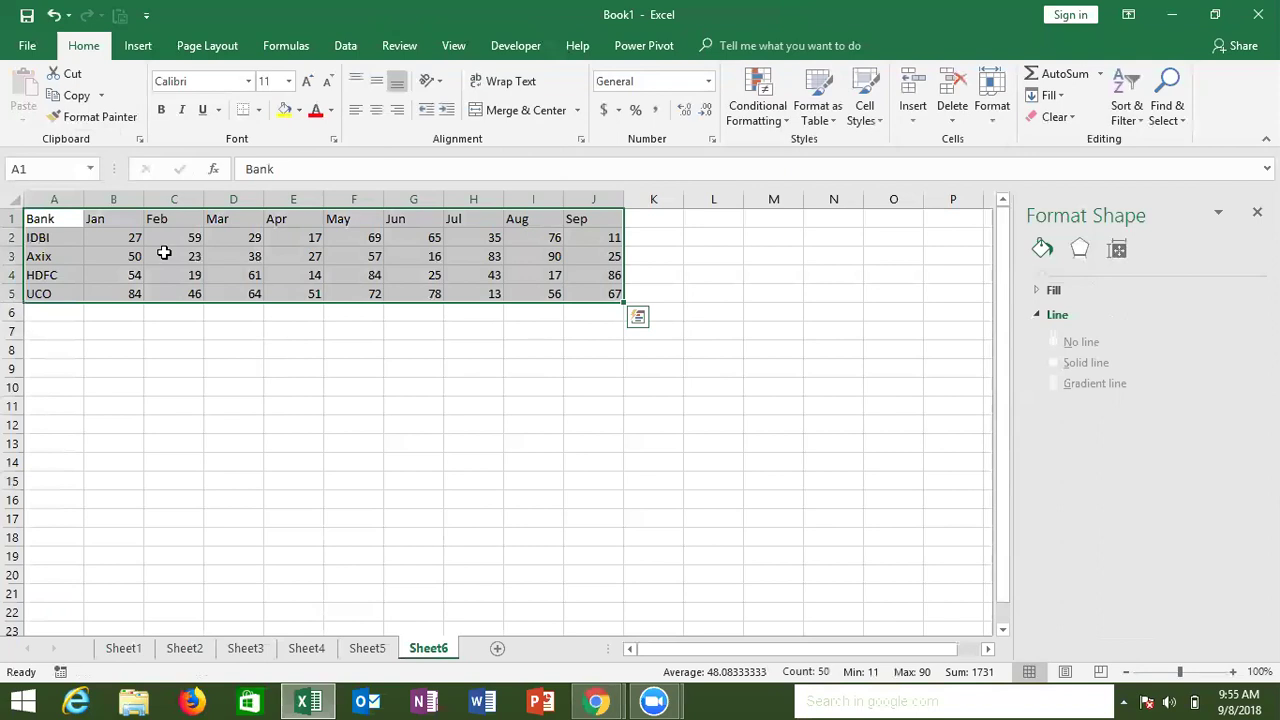
# Delete the Jul, Aug and Sep columns and select the remaining A1:G5 table
pyautogui.moveTo(478, 203); pyautogui.dragTo(586, 200)
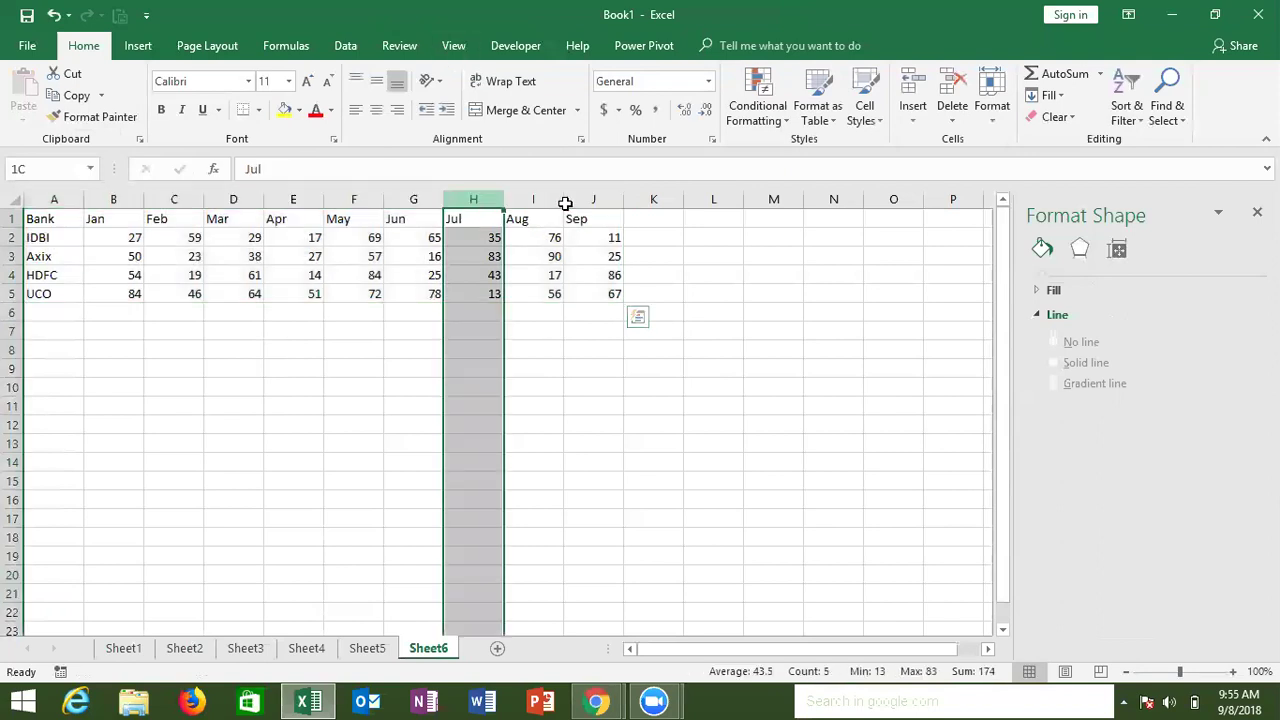
pyautogui.press('Delete')
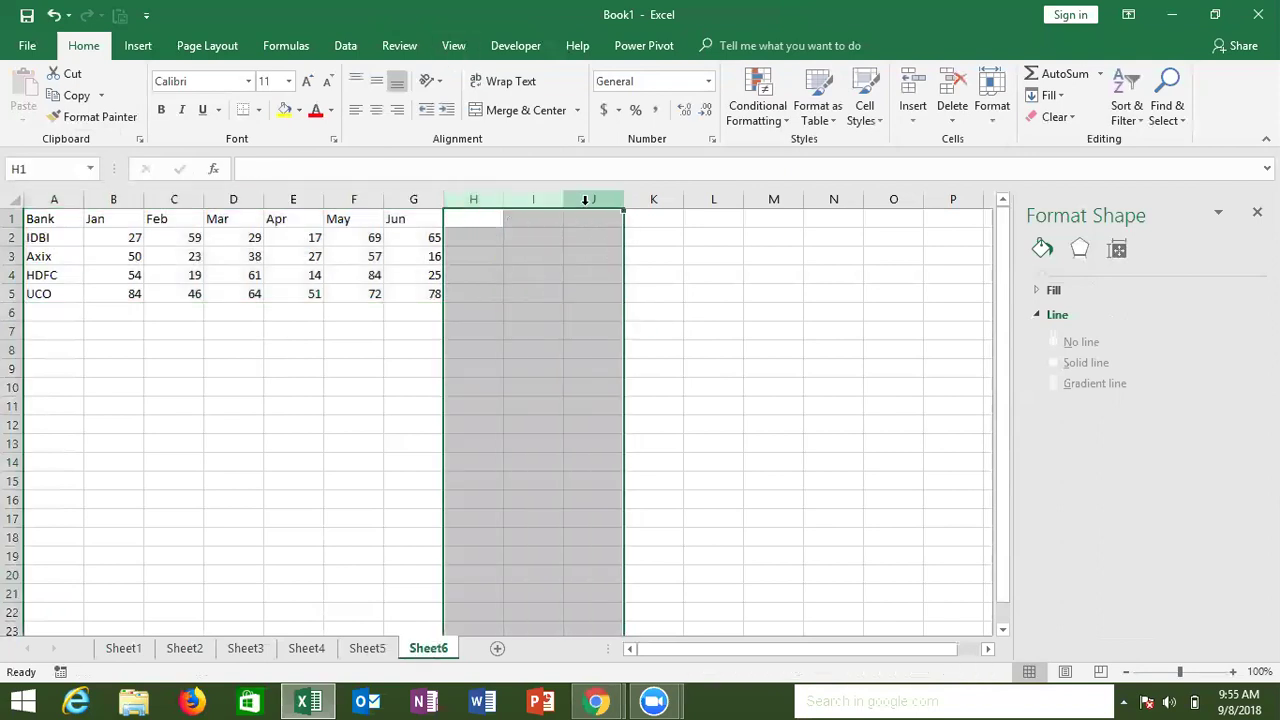
pyautogui.hotkey('ctrl', 'Home')
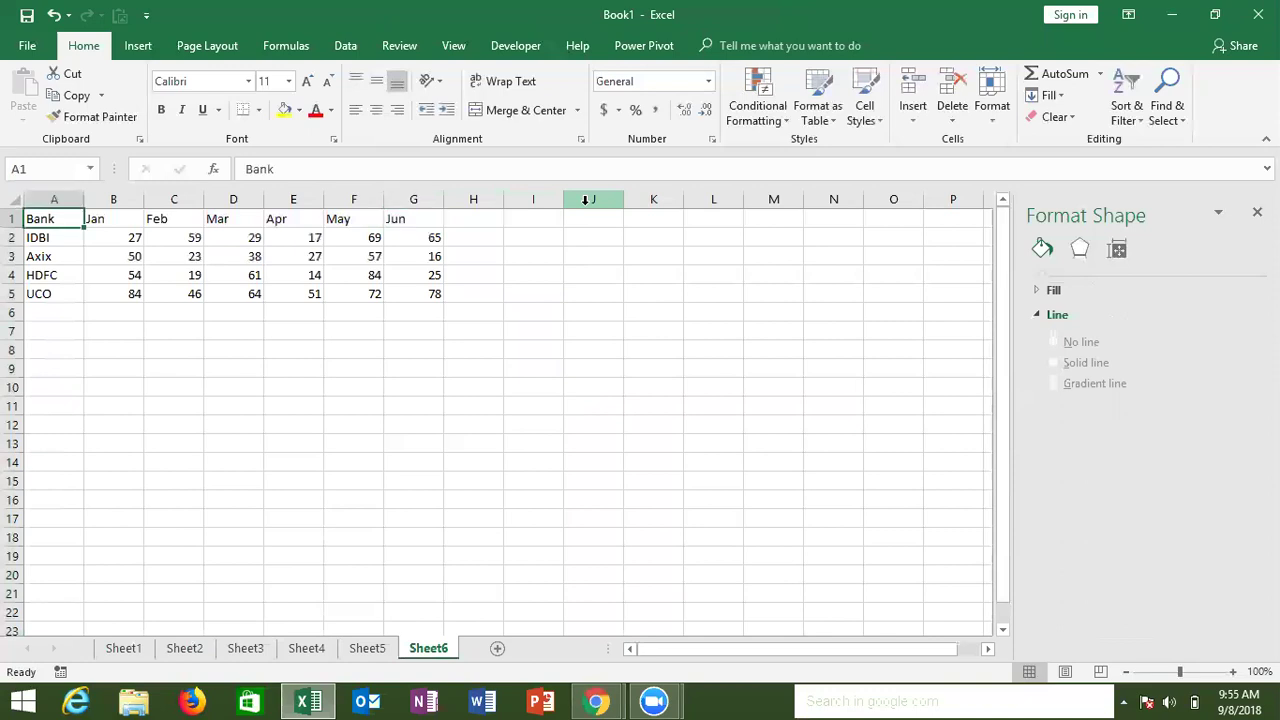
pyautogui.hotkey('ctrl', 'a')
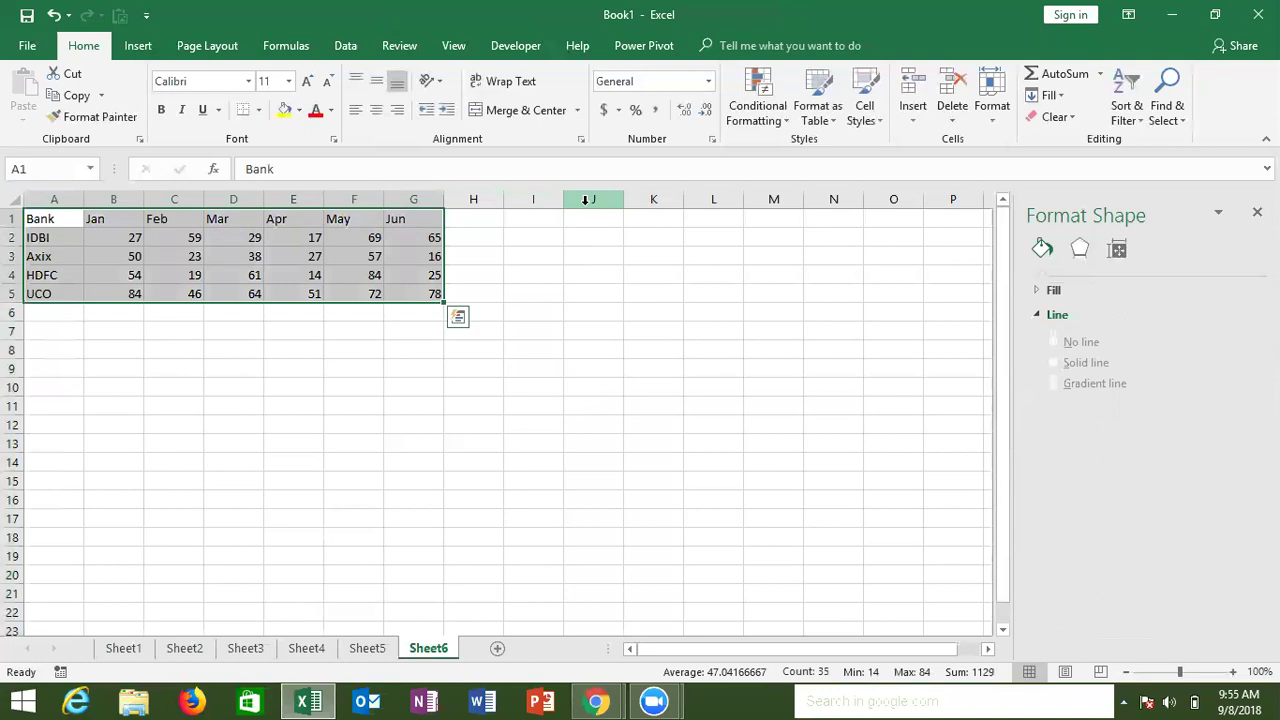
# Insert a clustered column chart of the bank data, then delete it
pyautogui.click(155, 53)
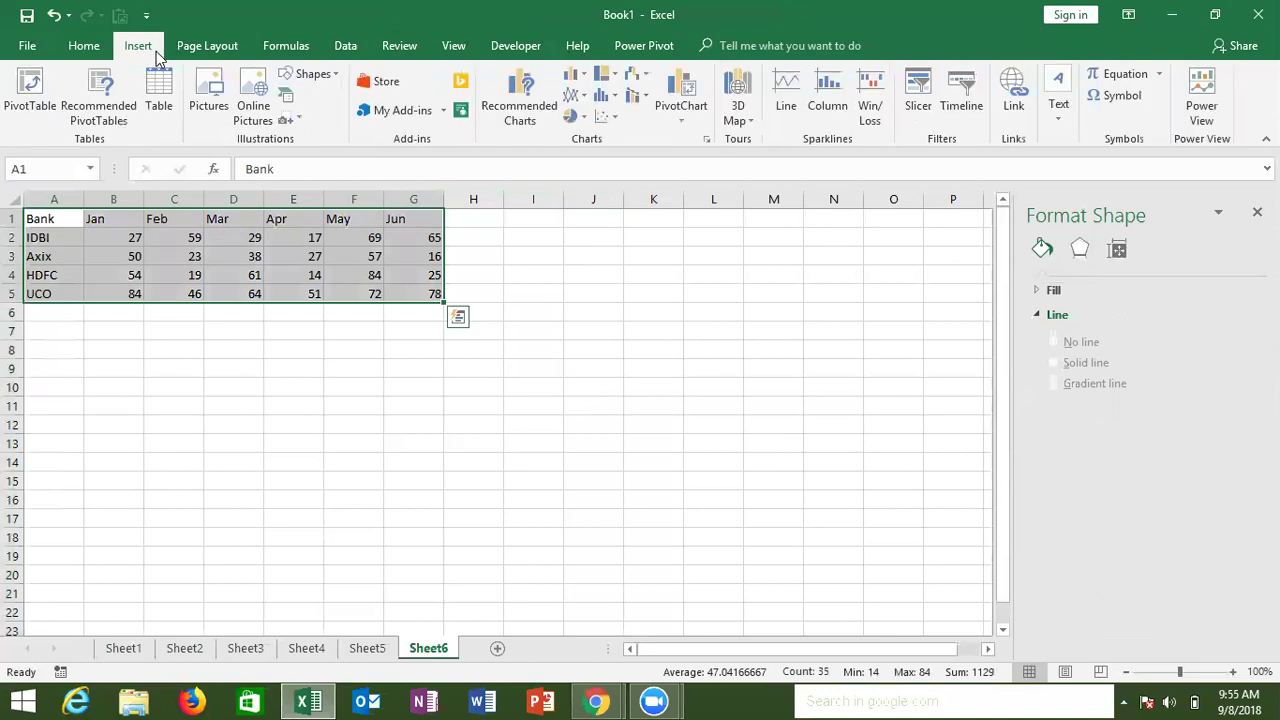
pyautogui.click(580, 84)
pyautogui.click(583, 84)
pyautogui.click(575, 75)
pyautogui.click(589, 152)
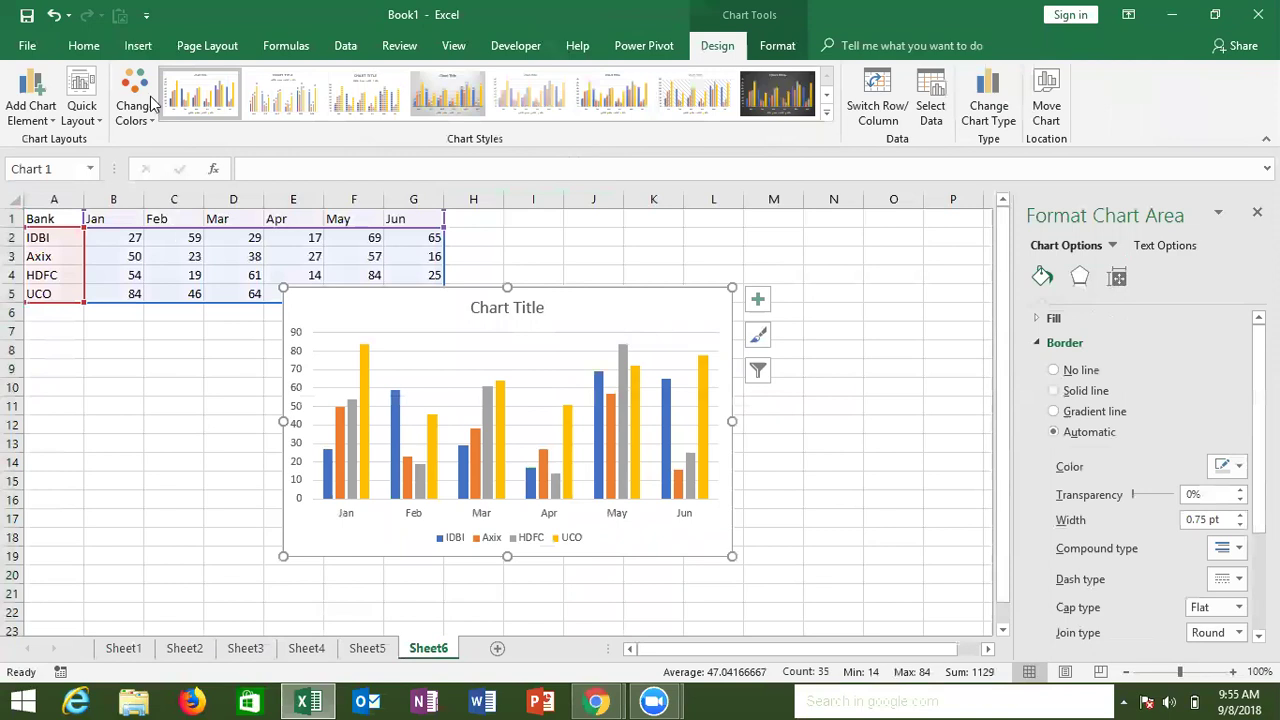
pyautogui.press('Delete')
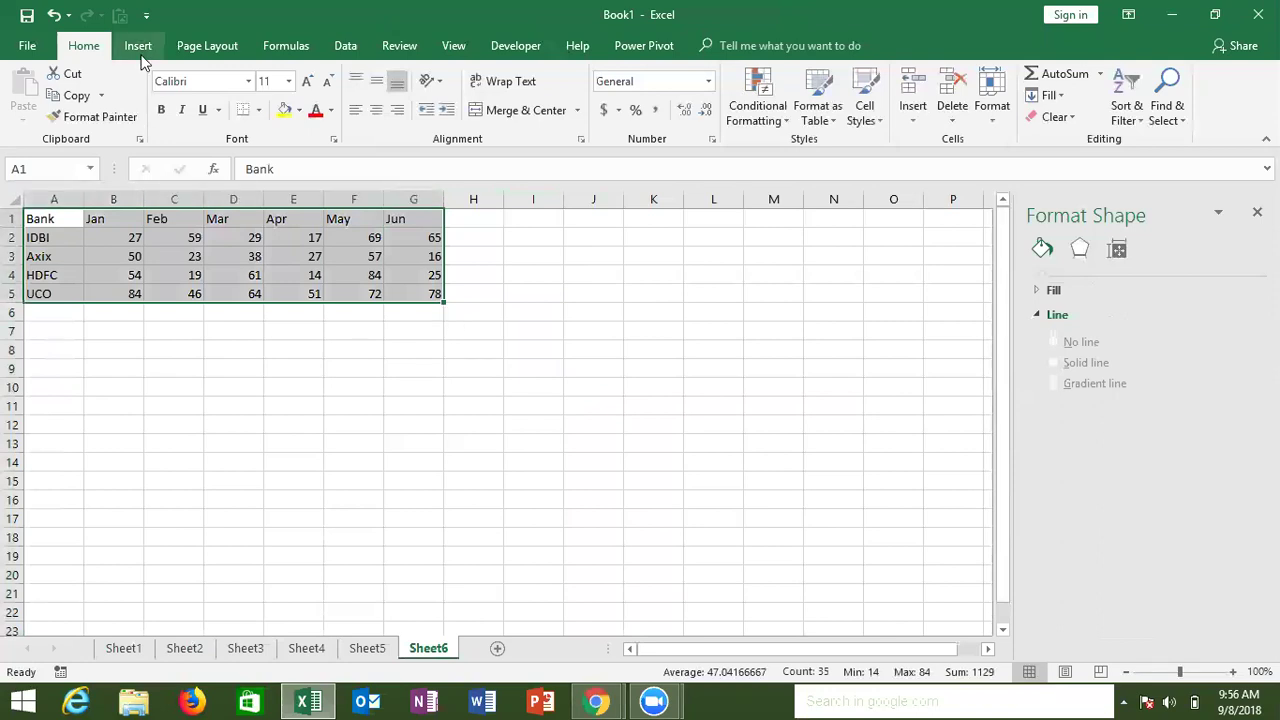
# Insert a stacked column chart of the Jan–Jun data and move it below the table
pyautogui.click(139, 52)
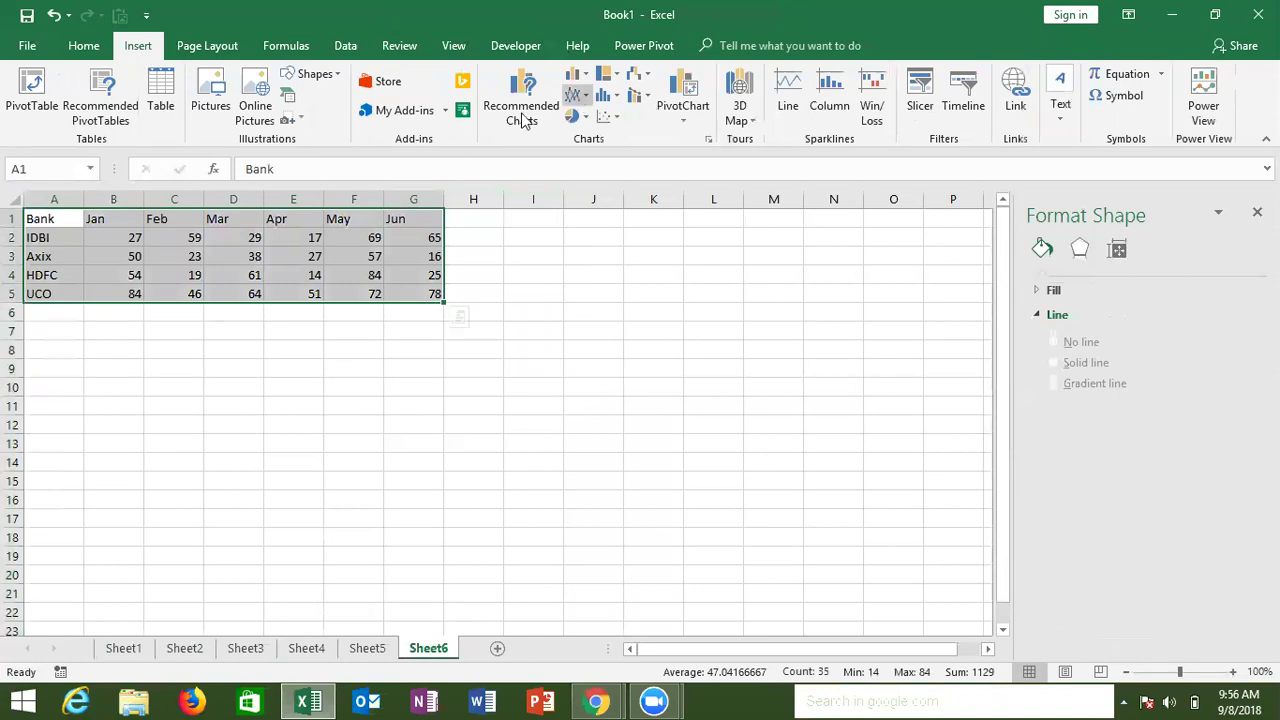
pyautogui.click(583, 76)
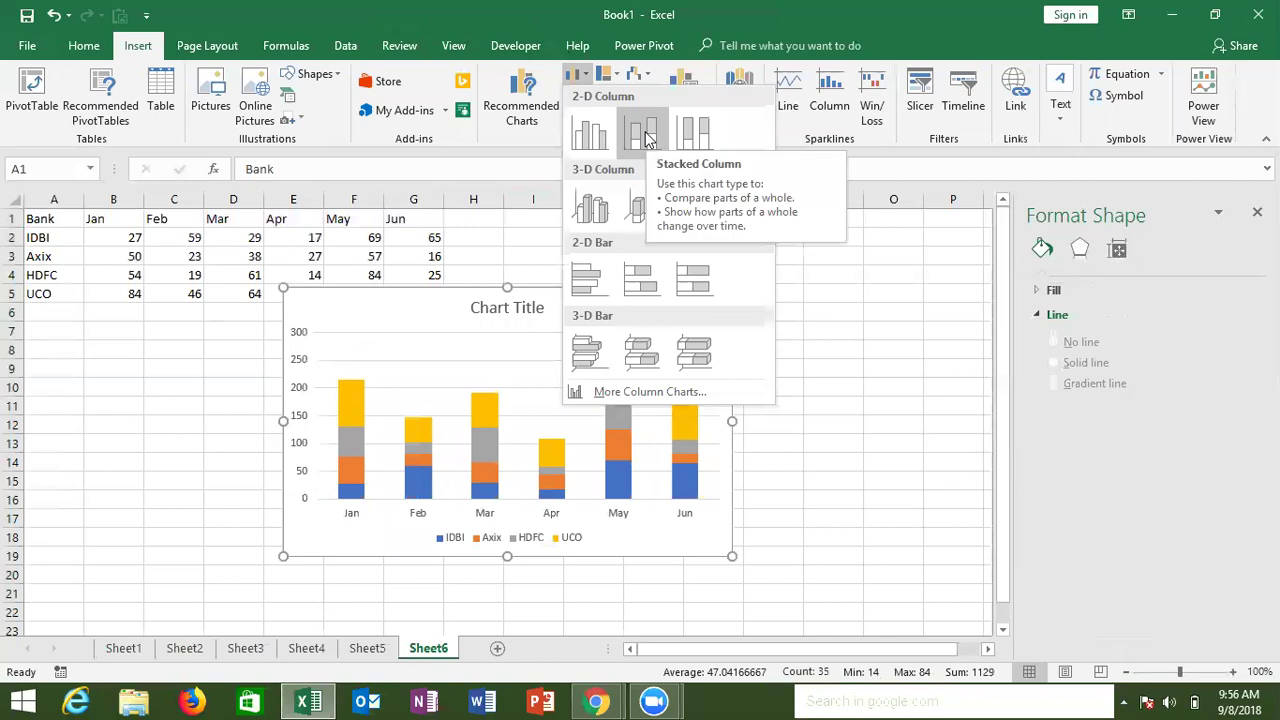
pyautogui.click(645, 137)
pyautogui.moveTo(689, 404)
pyautogui.mouseDown()
pyautogui.moveTo(546, 485)
pyautogui.moveTo(537, 471)
pyautogui.mouseUp()
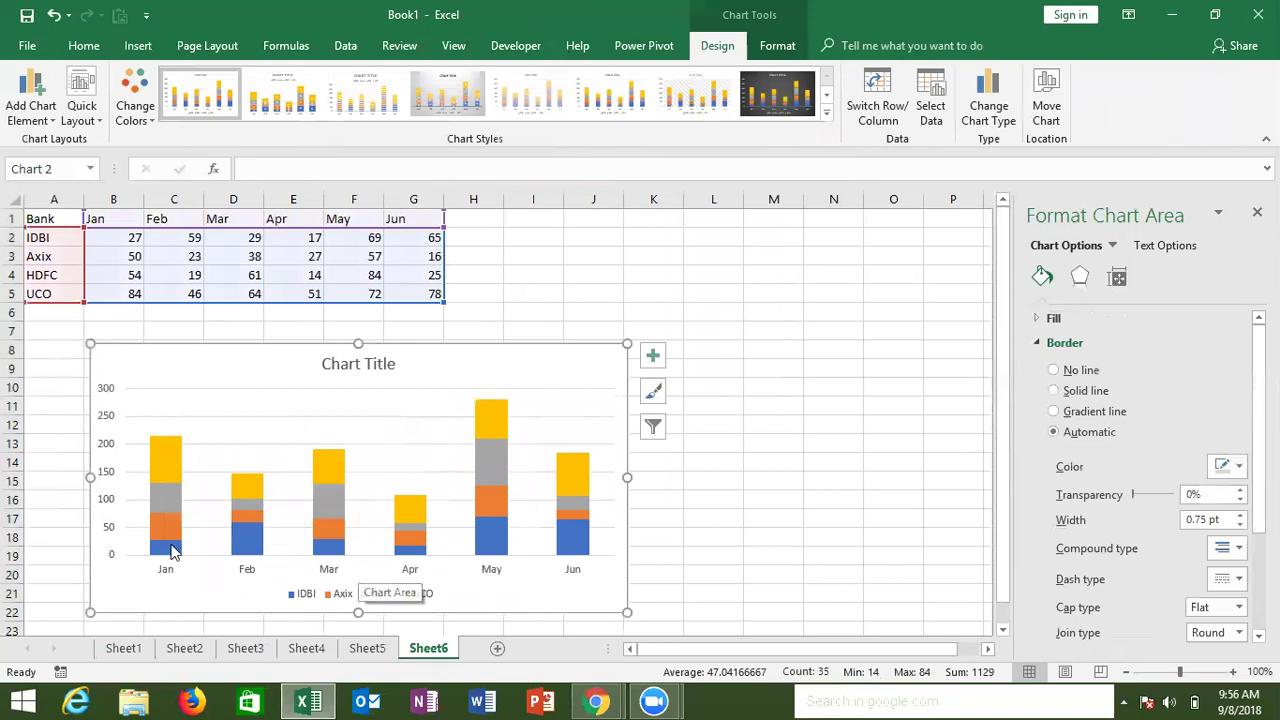
# Add data labels to the IDBI series bars
pyautogui.click(172, 548)
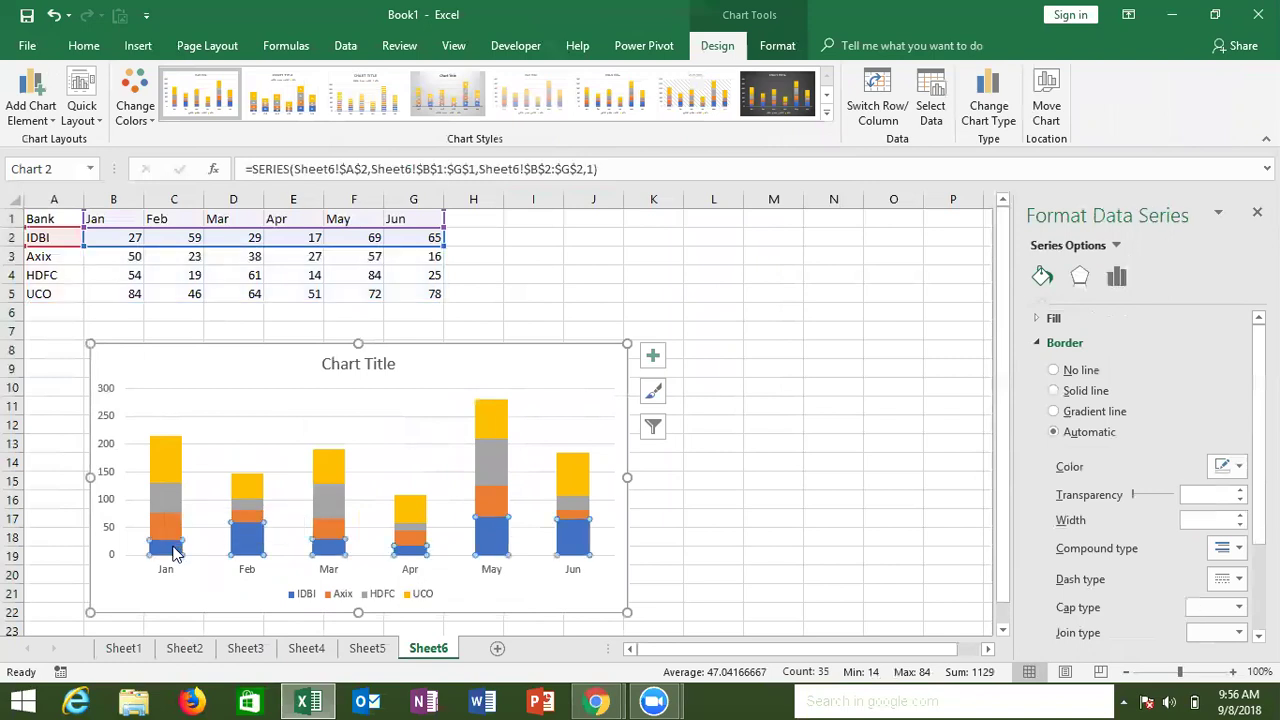
pyautogui.click(172, 533)
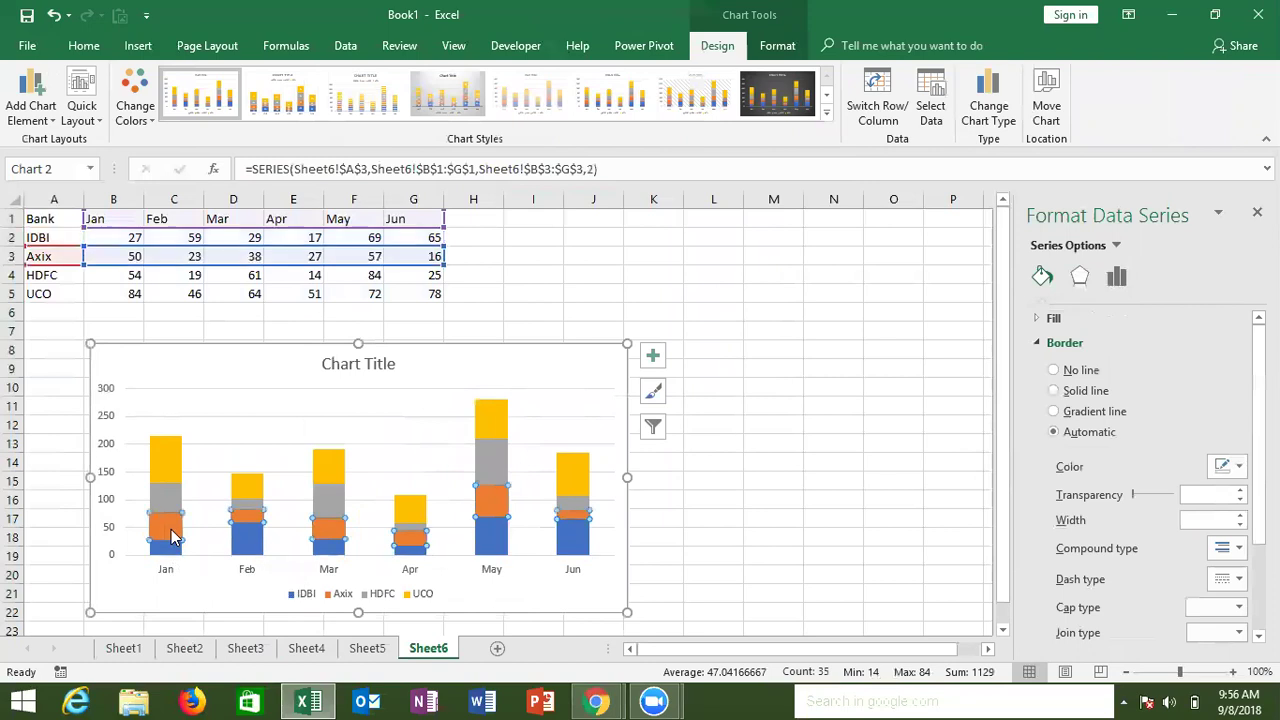
pyautogui.click(165, 551)
pyautogui.click(164, 545)
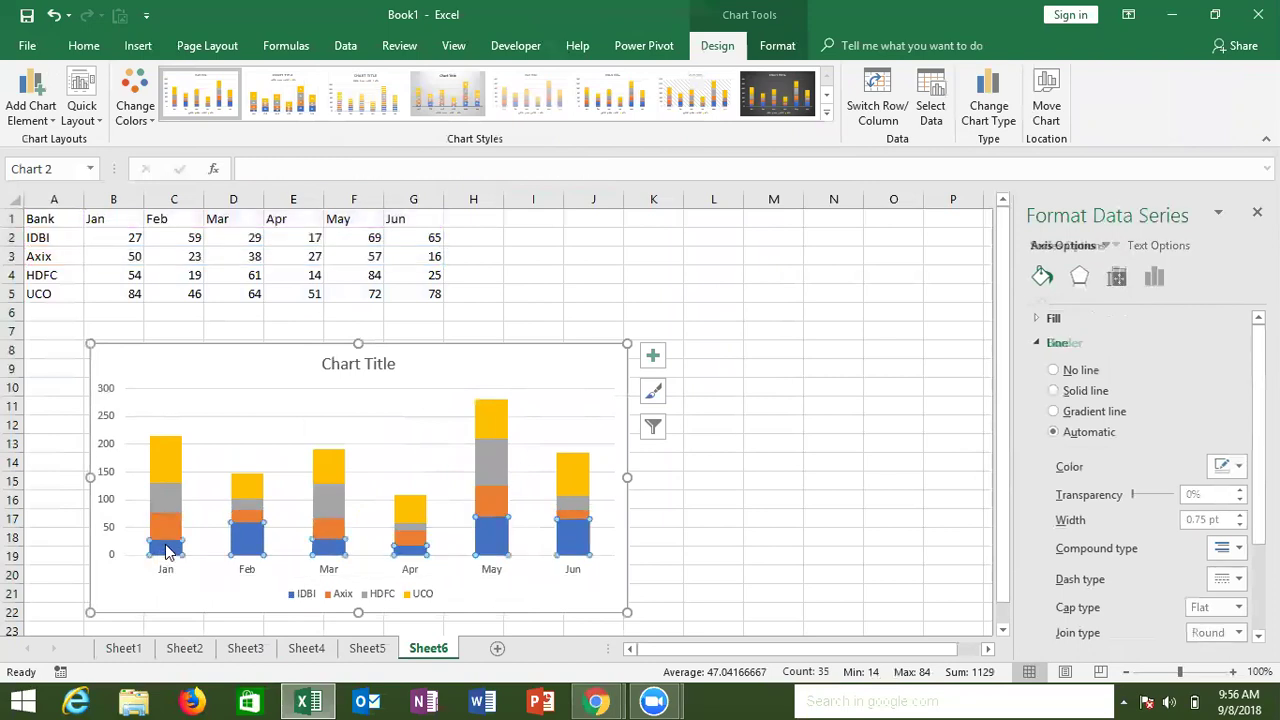
pyautogui.rightClick(221, 528)
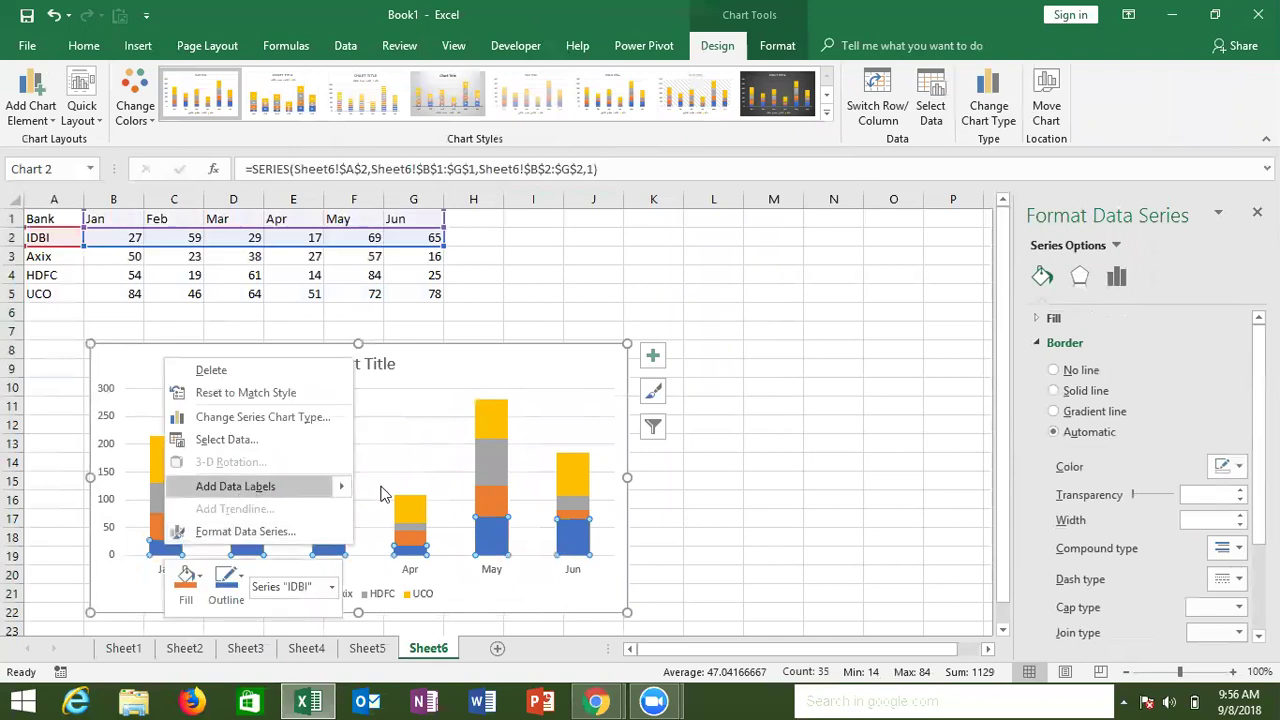
pyautogui.press('Escape')
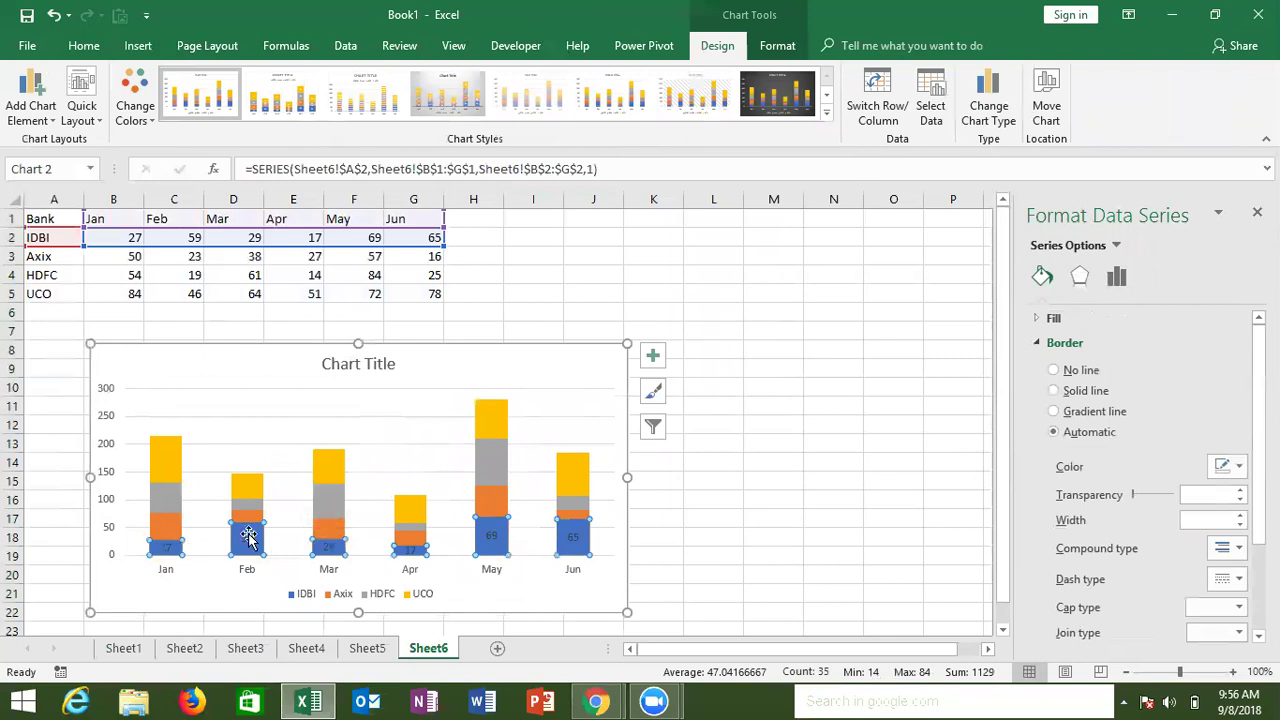
# Format the IDBI data labels to show series name and value, like 'IDBI, 27'
pyautogui.click(248, 537)
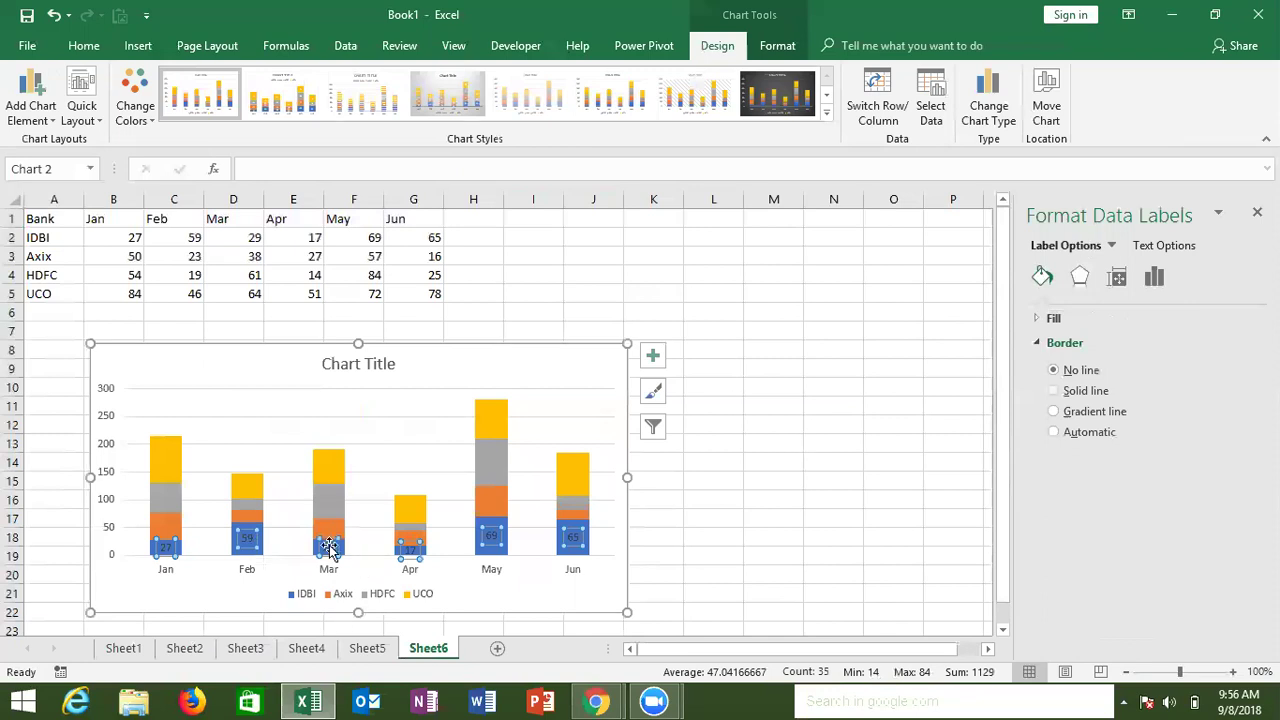
pyautogui.rightClick(330, 548)
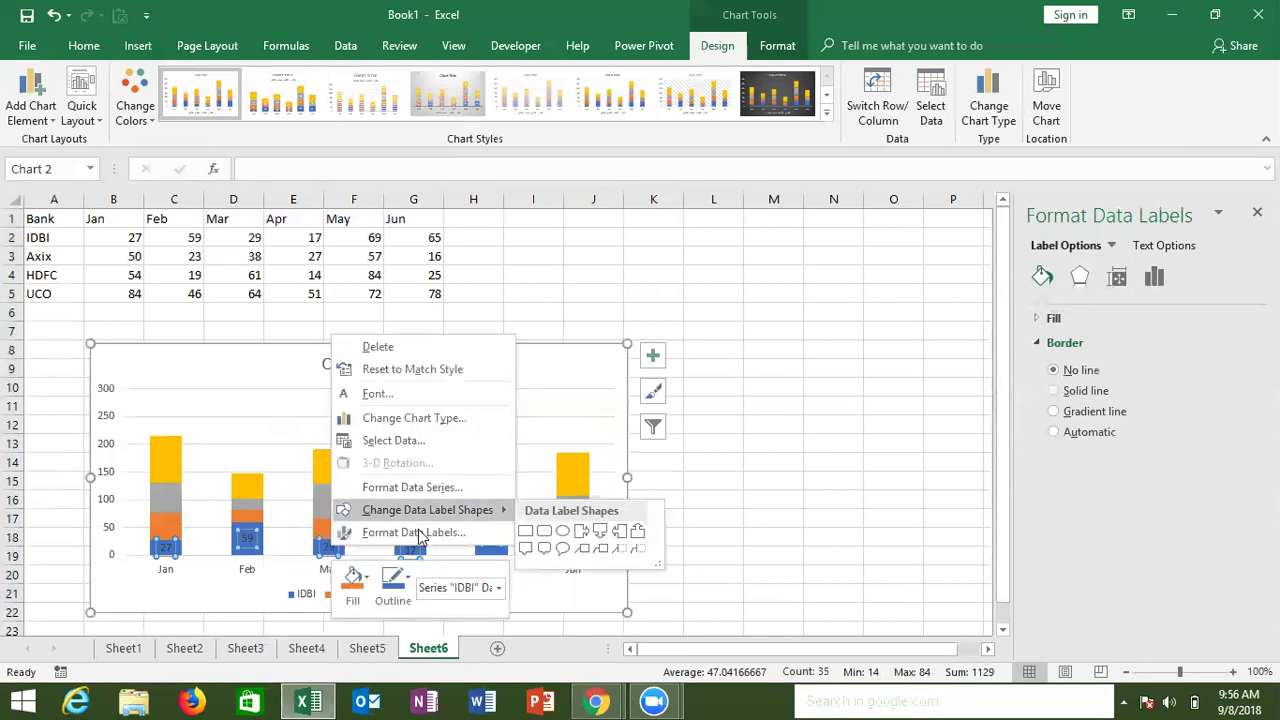
pyautogui.click(418, 532)
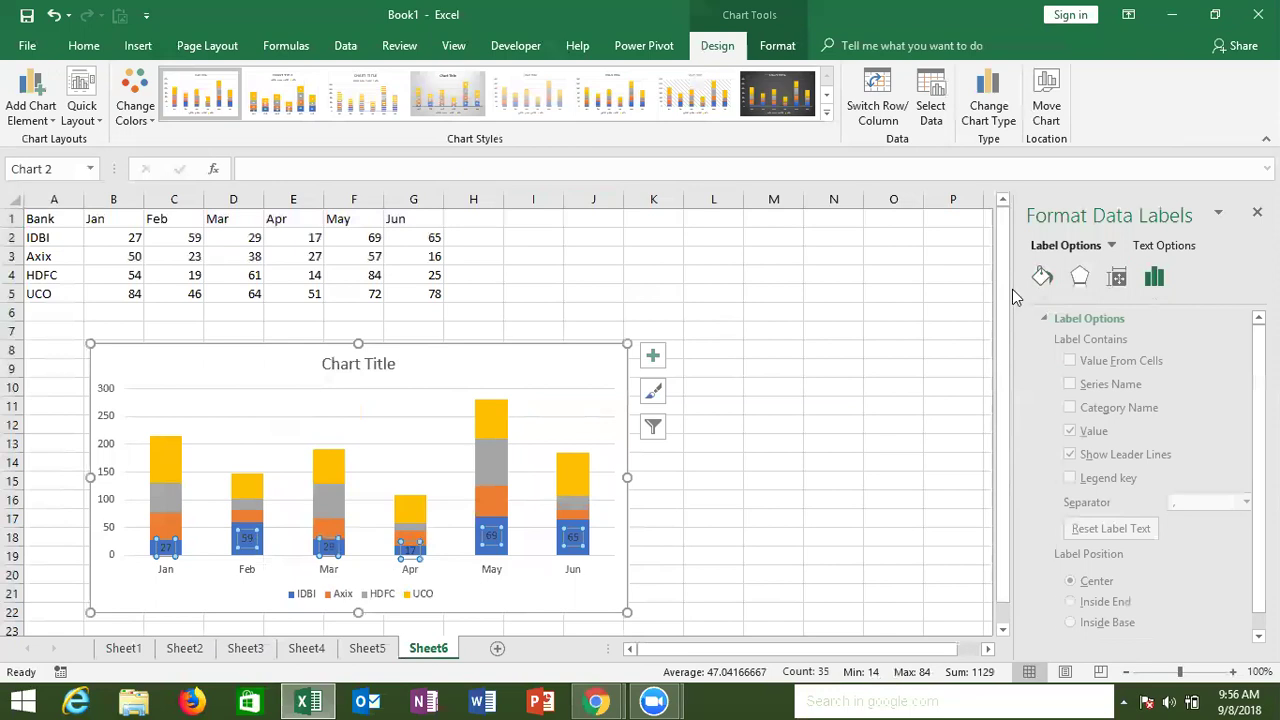
pyautogui.click(1063, 408)
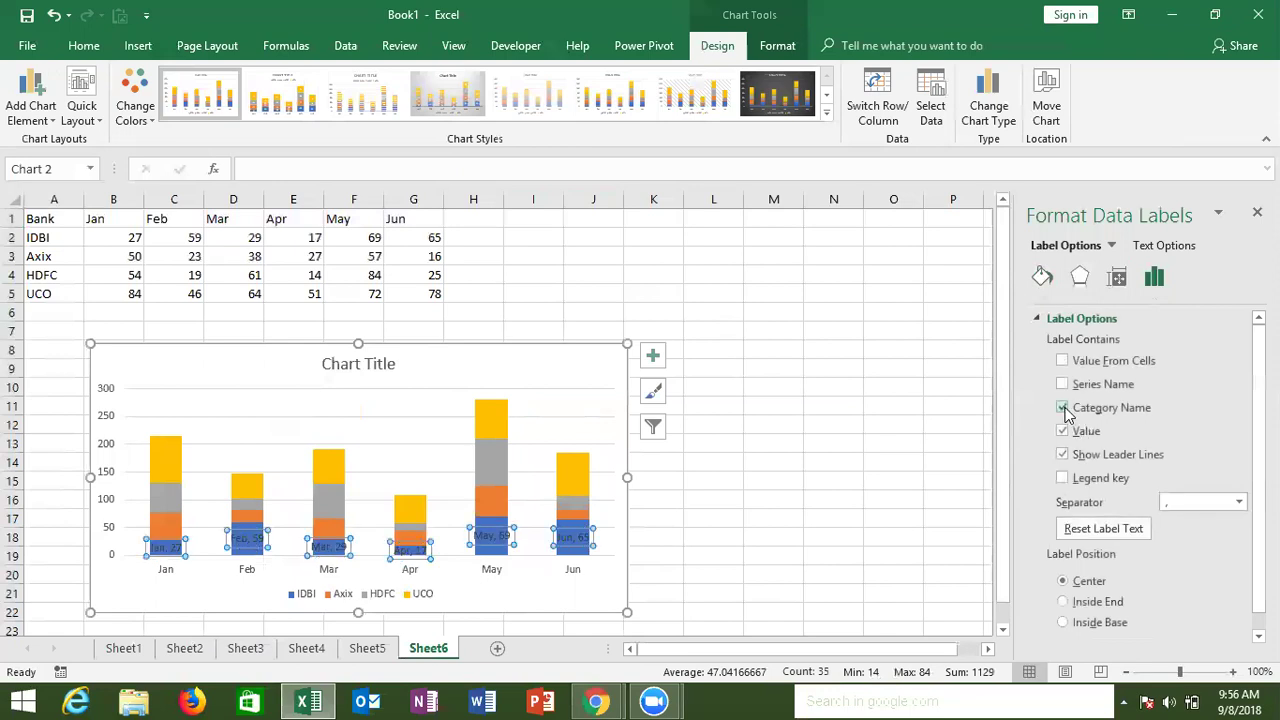
pyautogui.click(1063, 408)
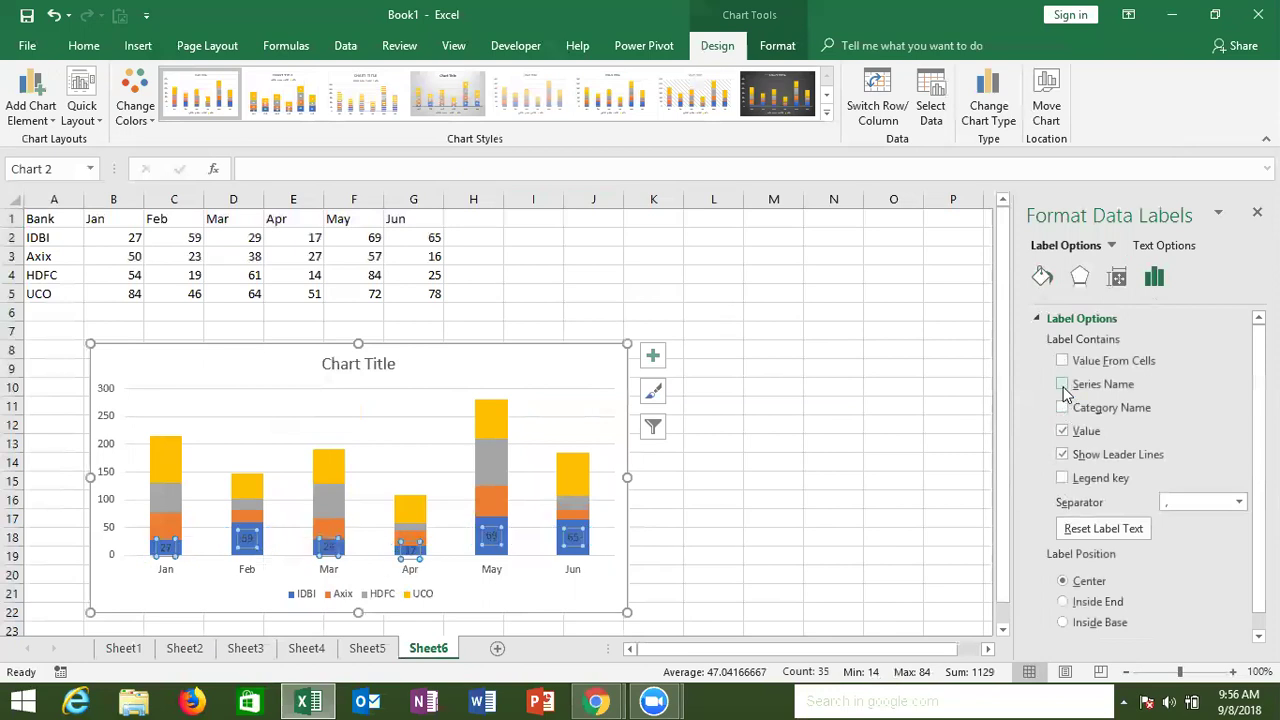
pyautogui.click(1063, 385)
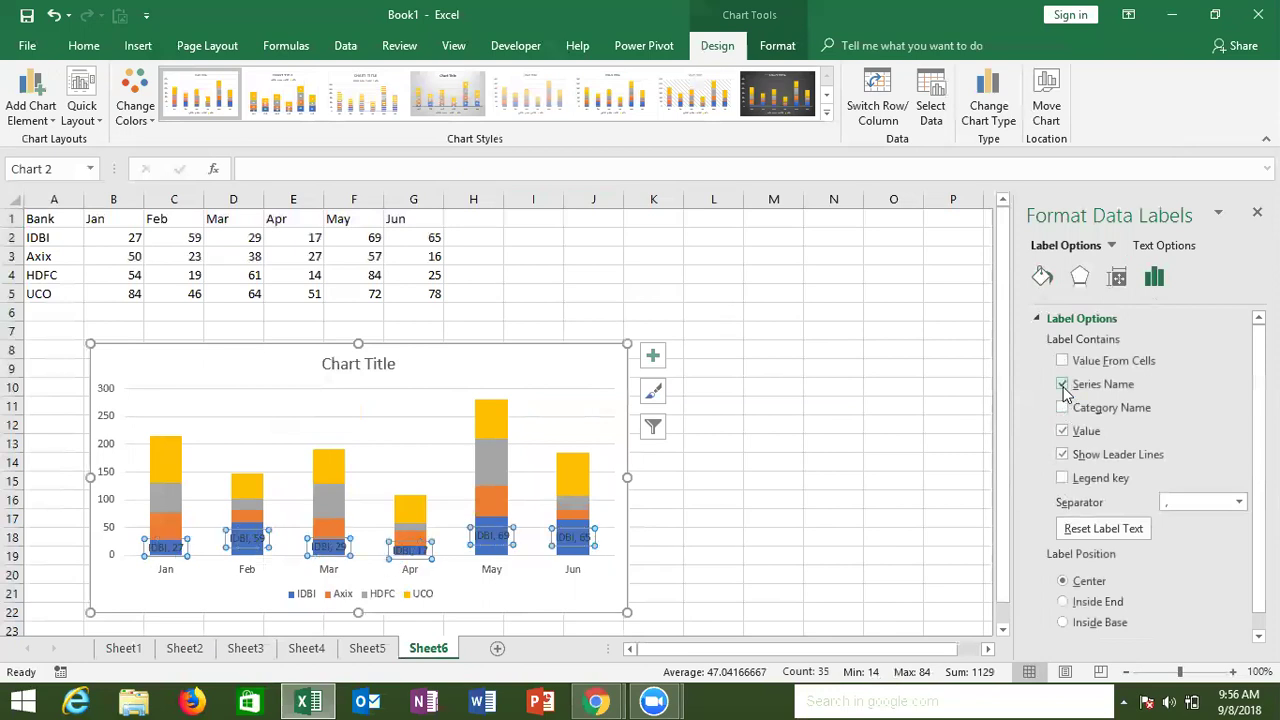
pyautogui.click(758, 589)
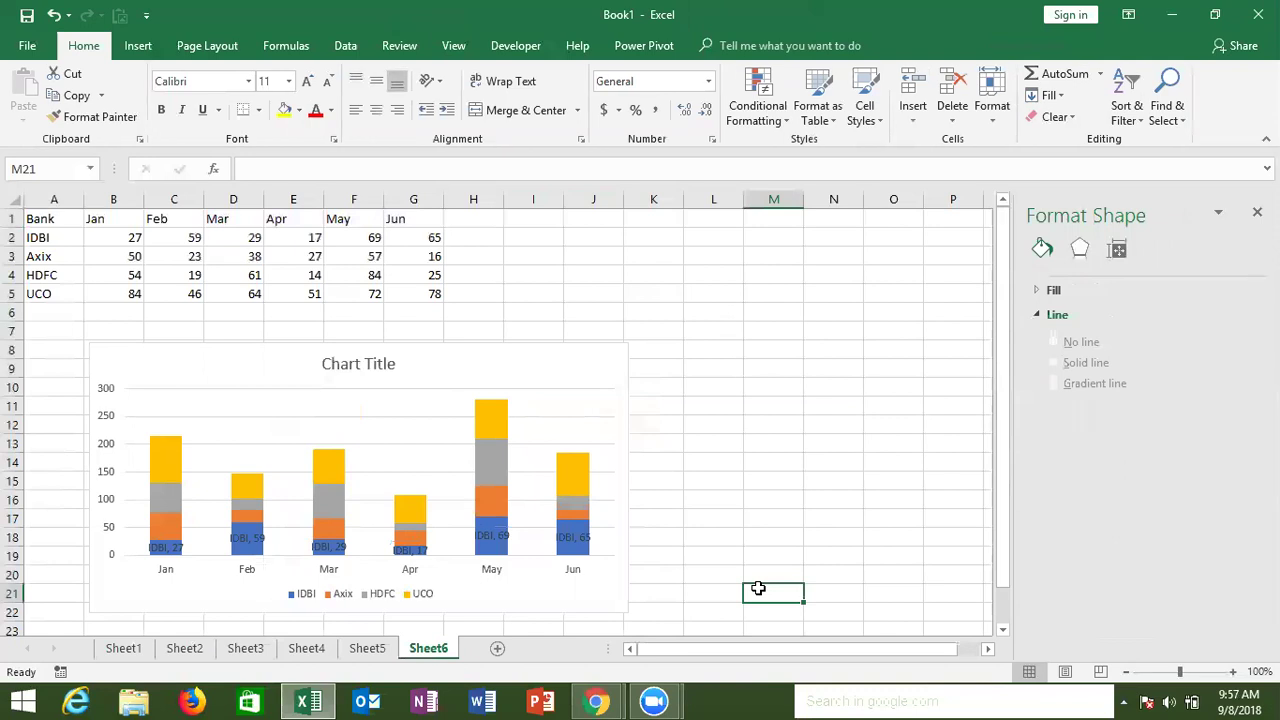
# Copy the bank table A1:G5 and paste it onto a new Sheet7
pyautogui.click(40, 237)
pyautogui.press('Up')
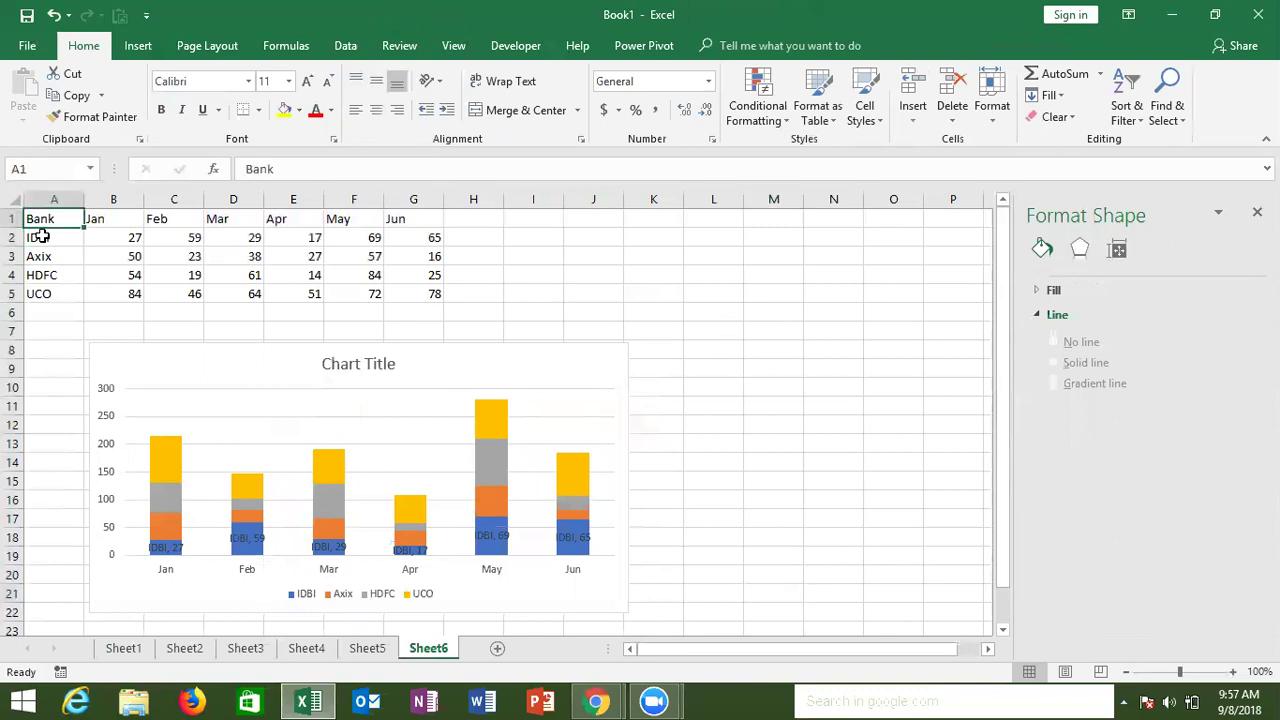
pyautogui.hotkey('ctrl', 'shift', 'Right')
pyautogui.hotkey('ctrl', 'shift', 'Down')
pyautogui.hotkey('ctrl', 'c')
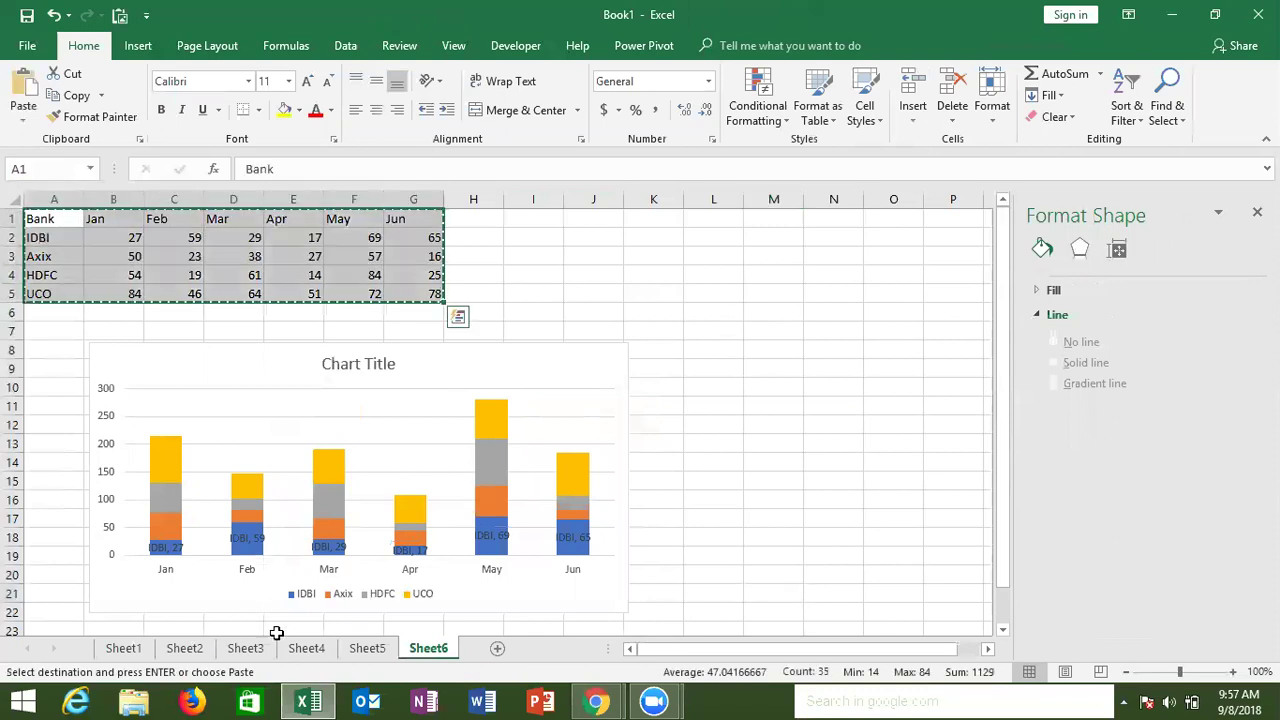
pyautogui.click(496, 649)
pyautogui.hotkey('ctrl', 'v')
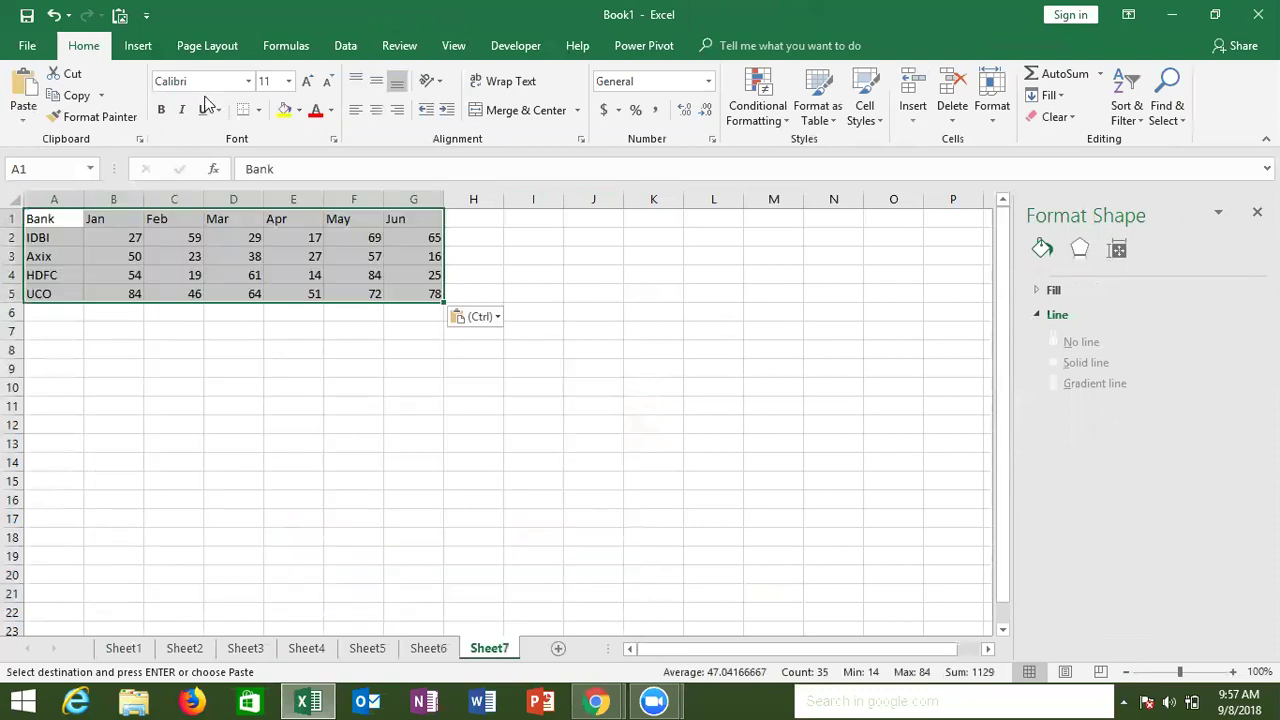
# Insert a clustered column chart, move it beneath the table and widen it
pyautogui.click(138, 45)
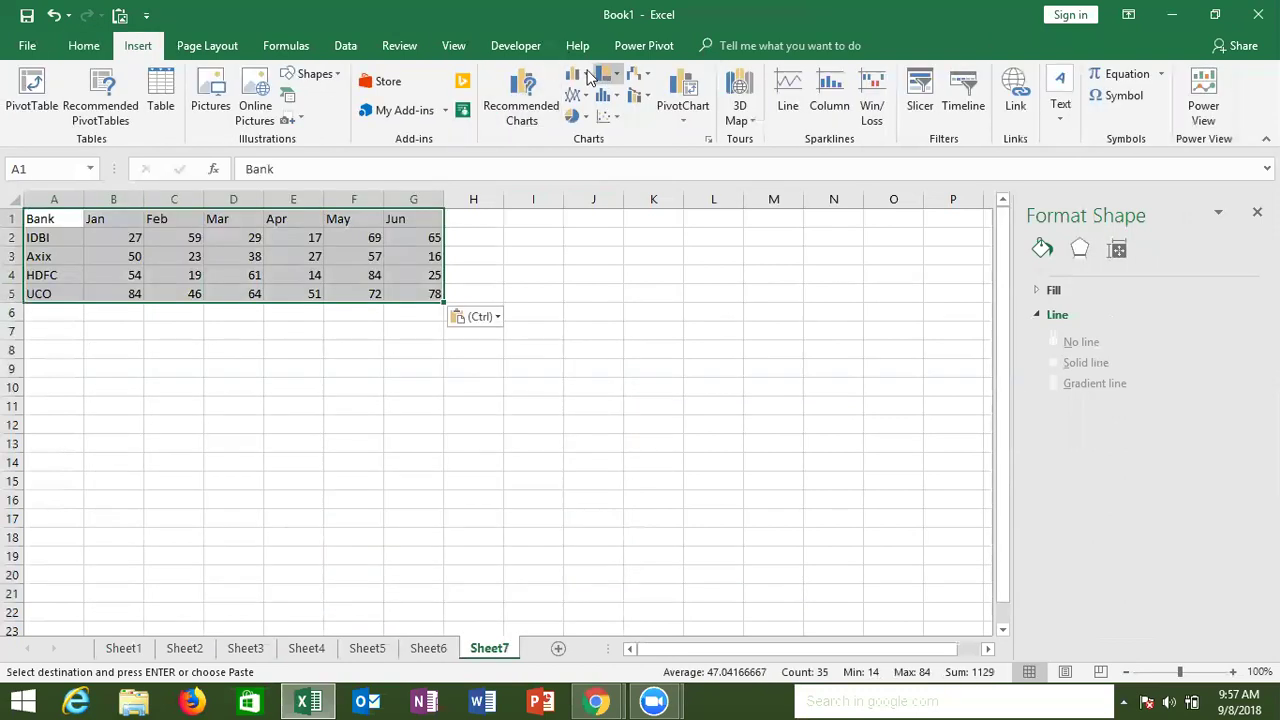
pyautogui.click(577, 74)
pyautogui.press('Return')
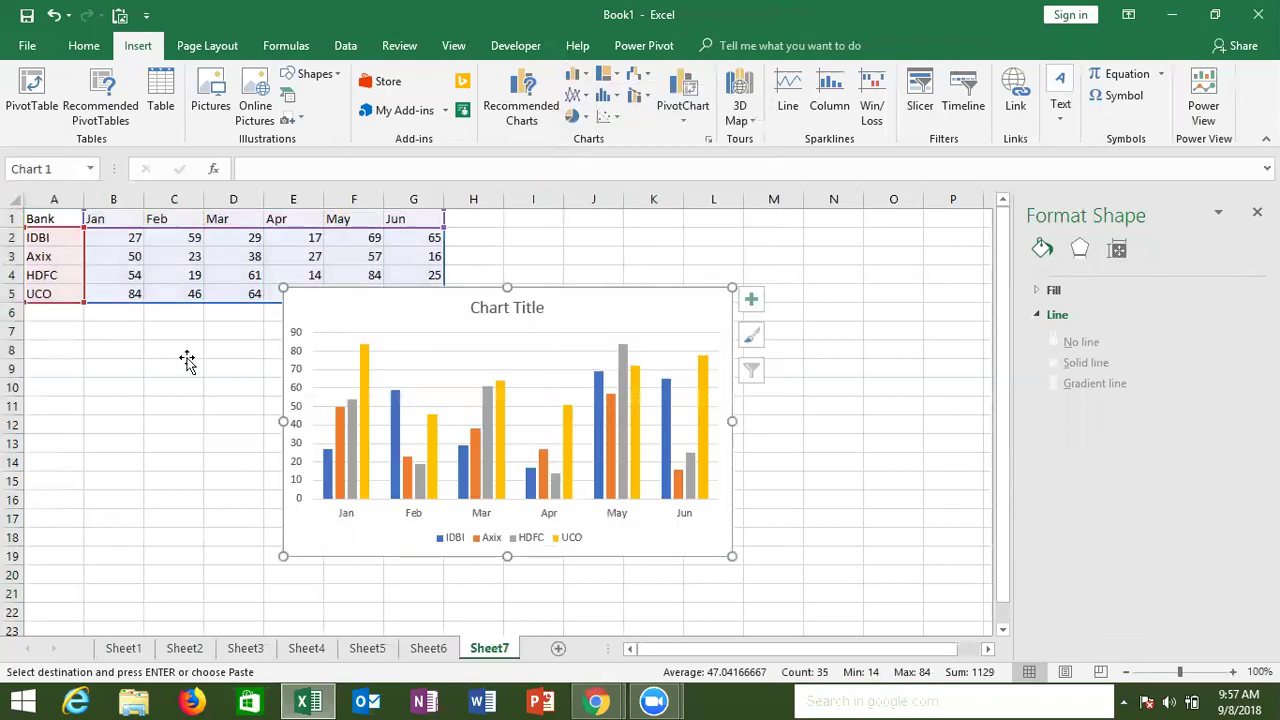
pyautogui.moveTo(209, 363); pyautogui.dragTo(207, 361)
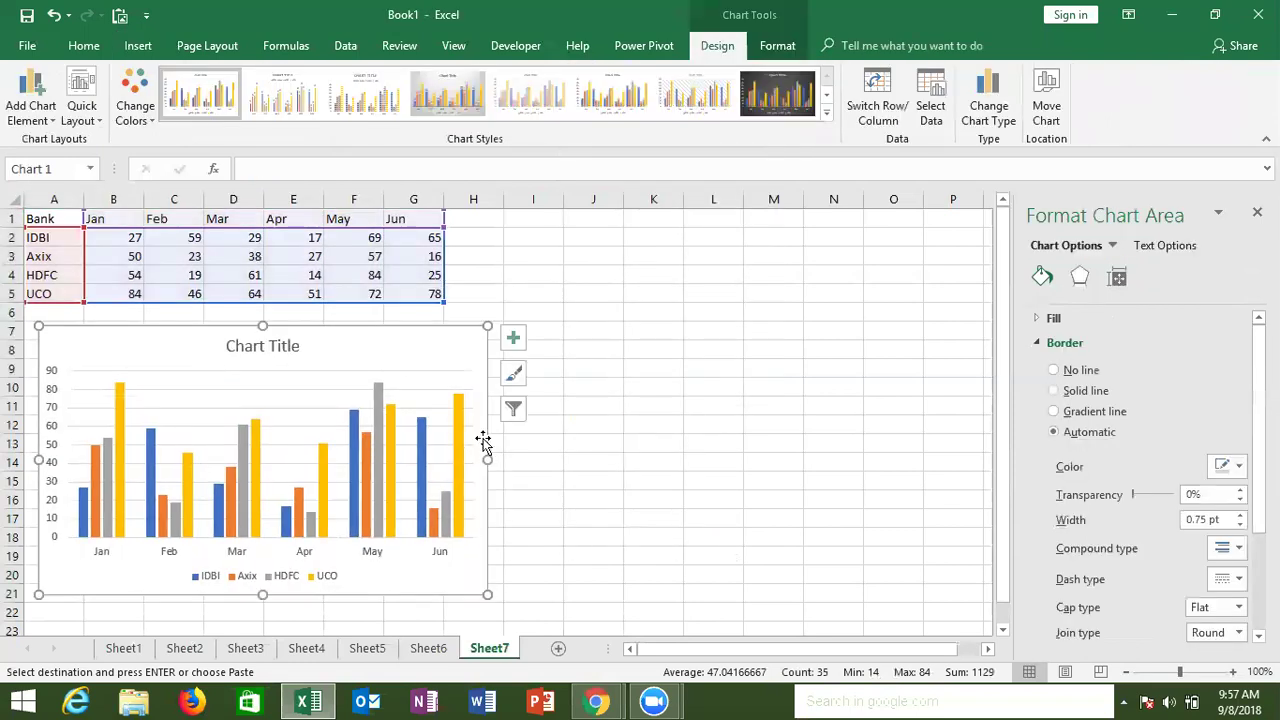
pyautogui.moveTo(767, 505)
pyautogui.mouseDown()
pyautogui.moveTo(797, 505)
pyautogui.moveTo(821, 465)
pyautogui.mouseUp()
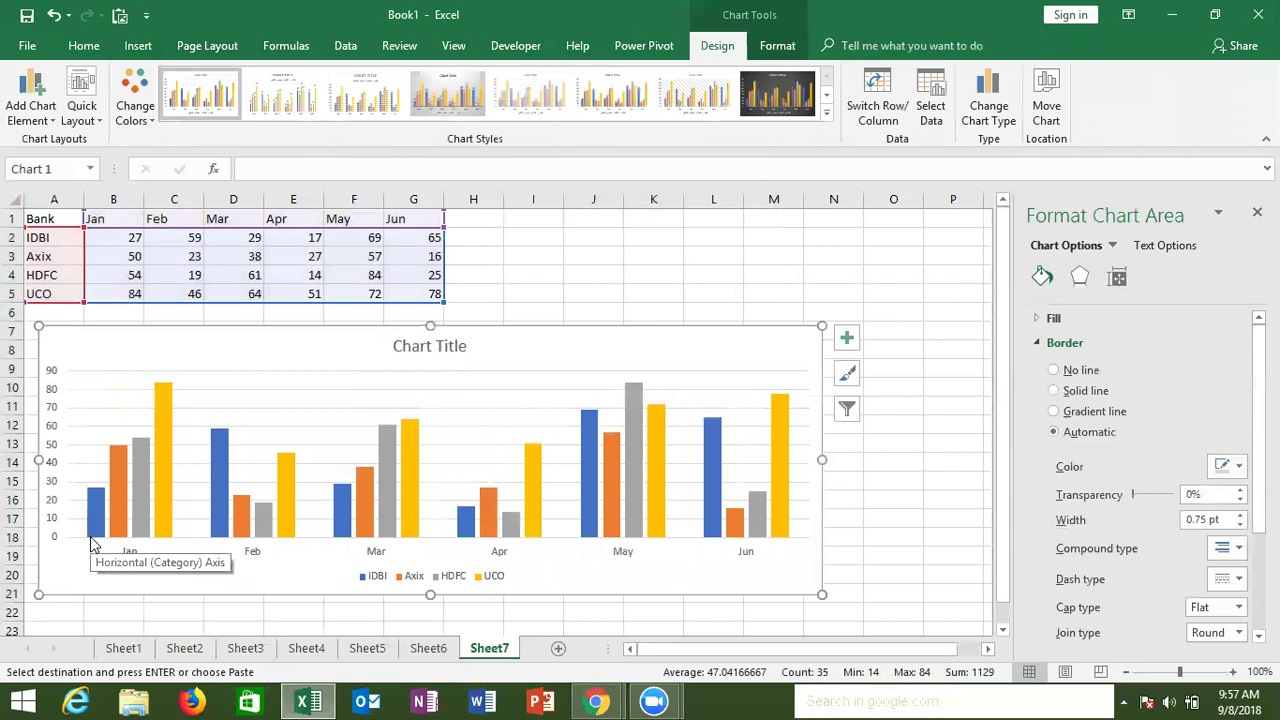
pyautogui.moveTo(150, 535)
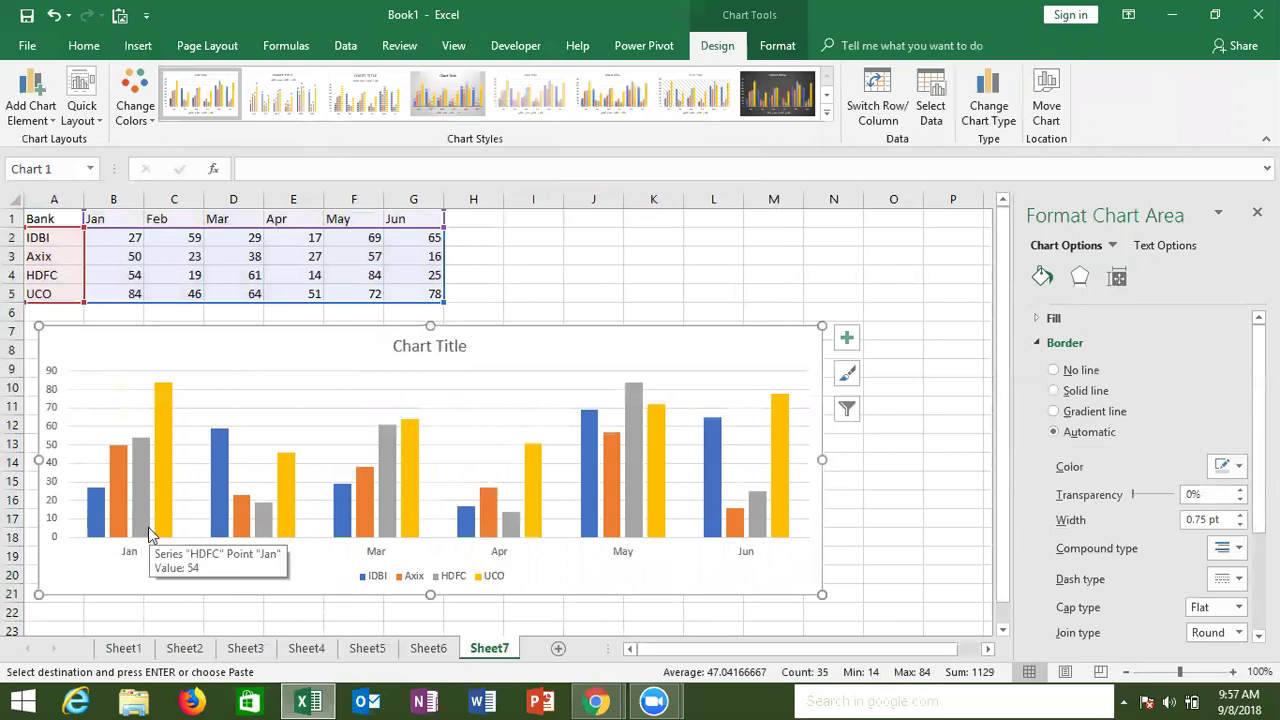
pyautogui.rightClick(95, 532)
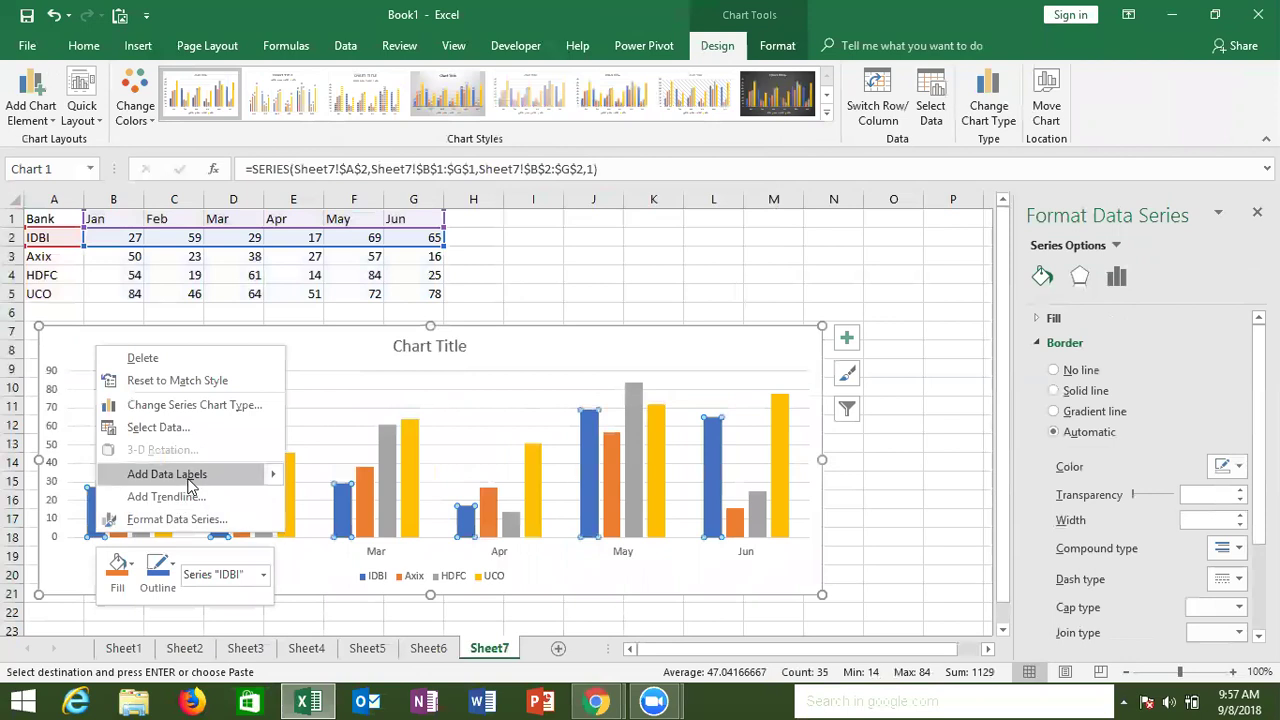
# Add IDBI data labels showing both series name and value
pyautogui.click(168, 474)
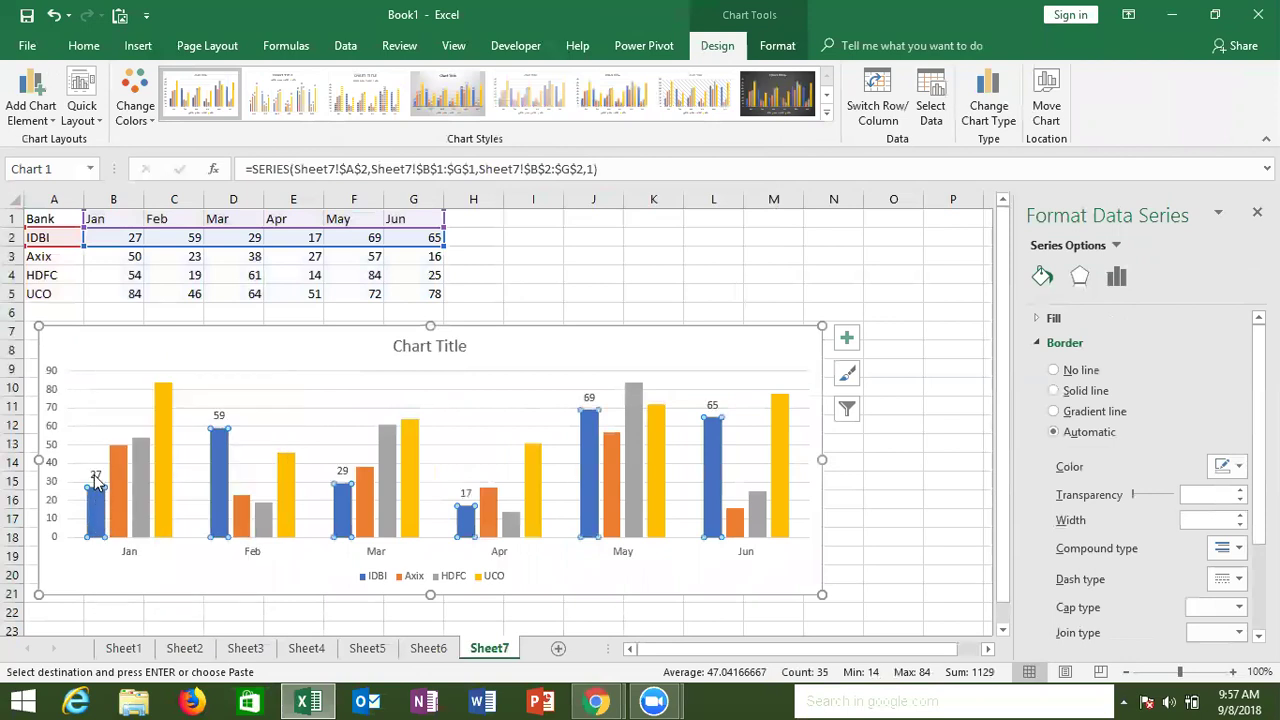
pyautogui.rightClick(96, 478)
pyautogui.click(140, 463)
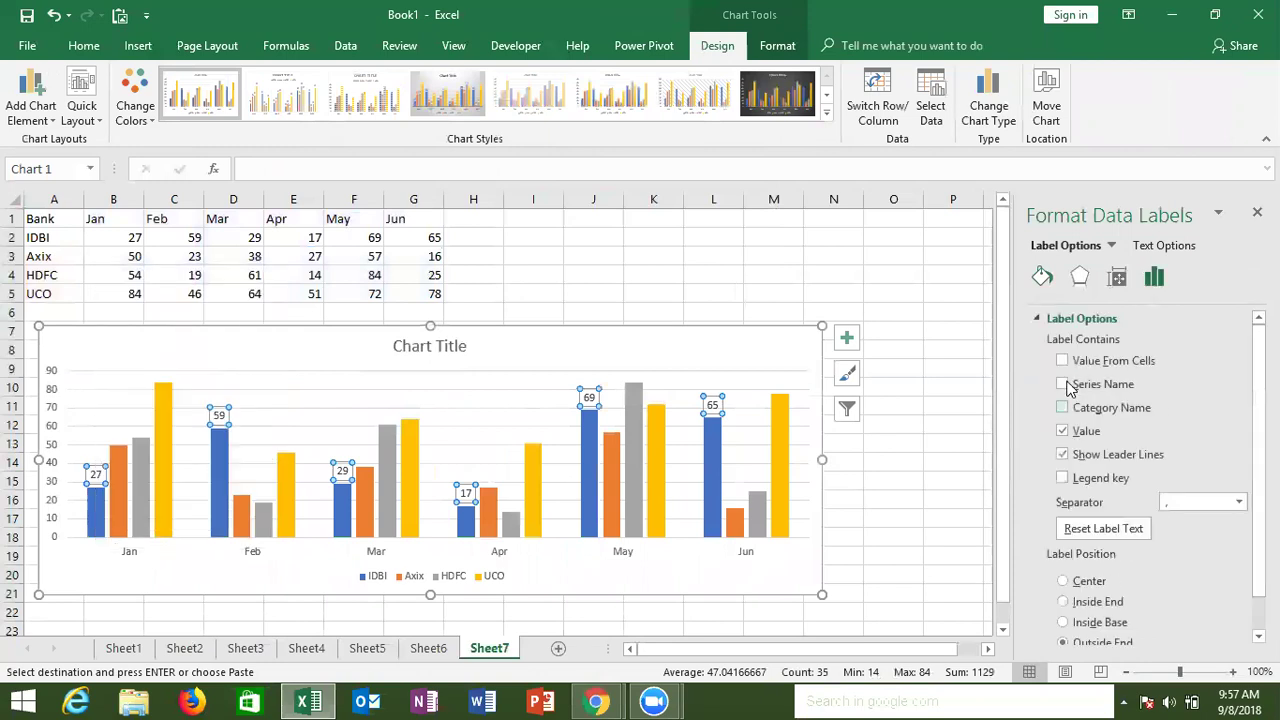
pyautogui.click(1066, 386)
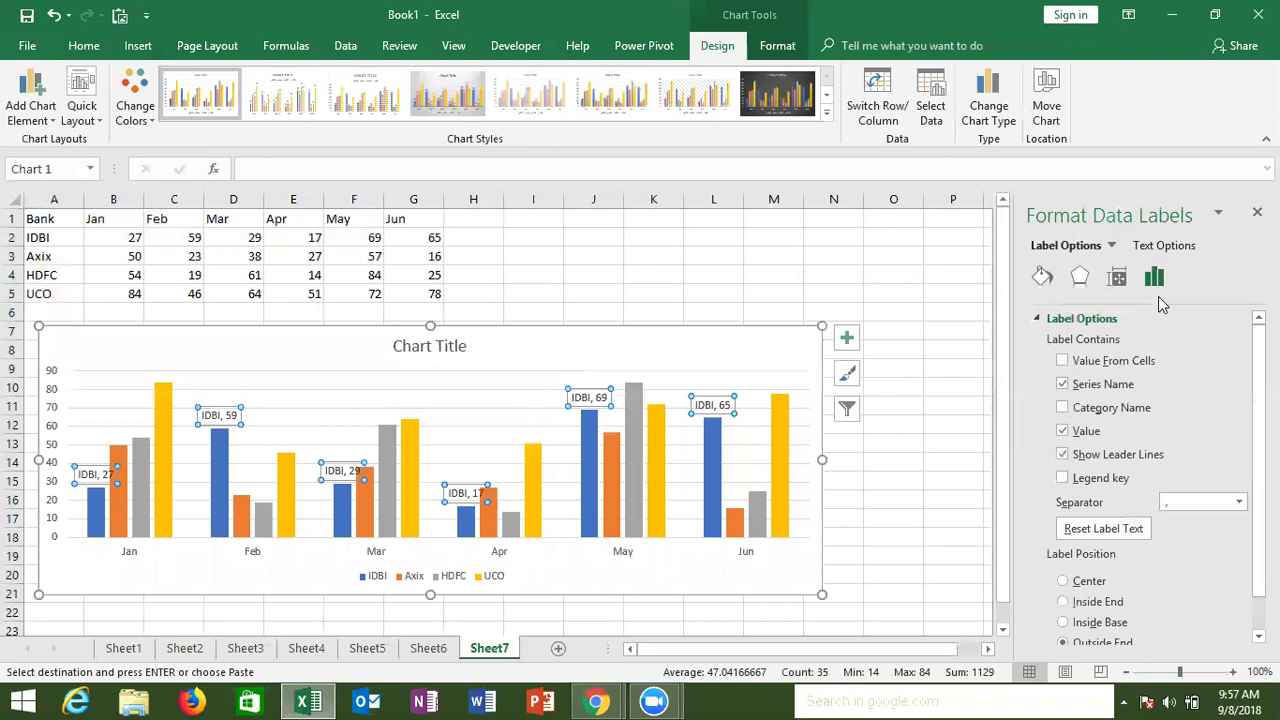
# Rotate the IDBI label text 270° with Center Middle vertical alignment
pyautogui.click(1119, 287)
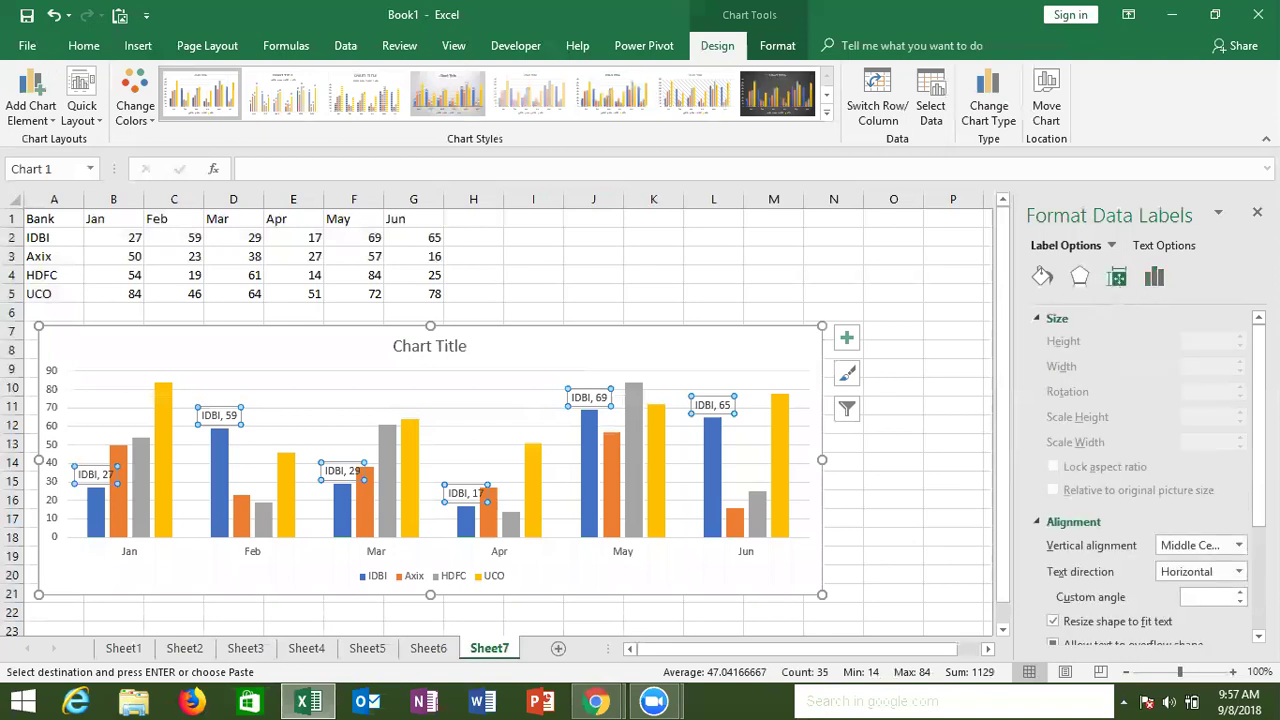
pyautogui.scroll(-1, 1220, 512)
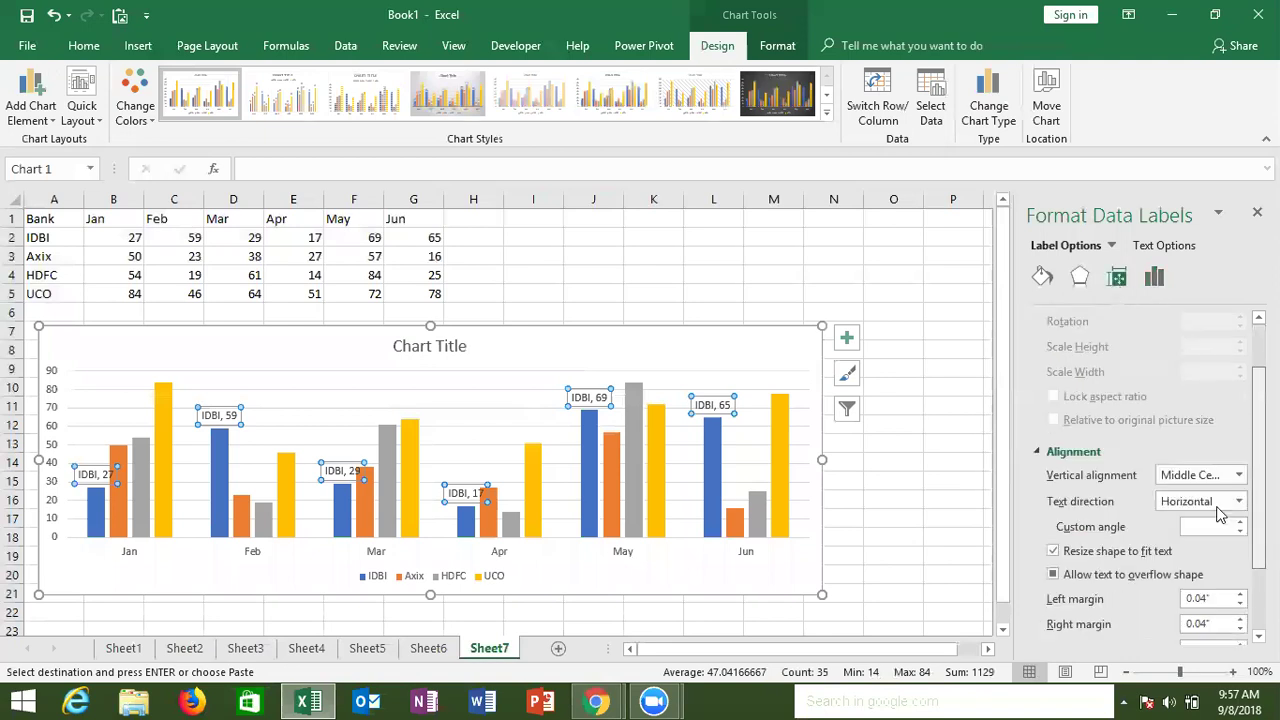
pyautogui.click(1220, 503)
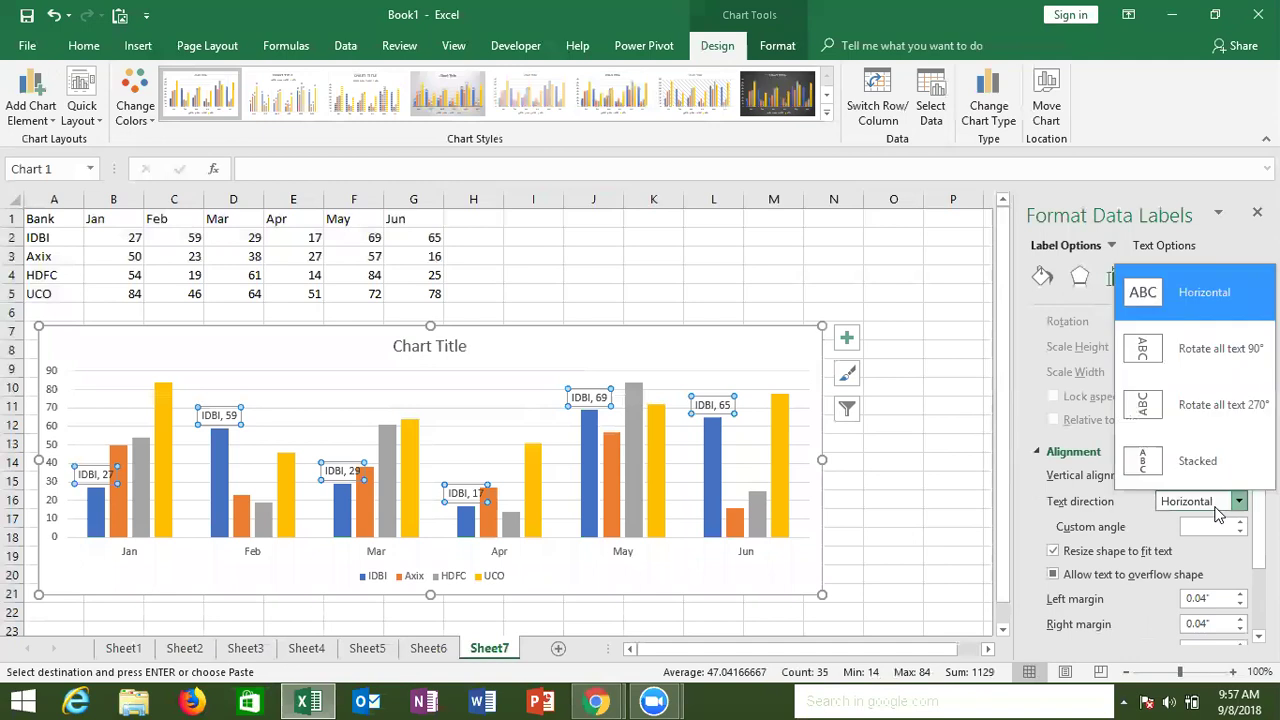
pyautogui.click(1190, 478)
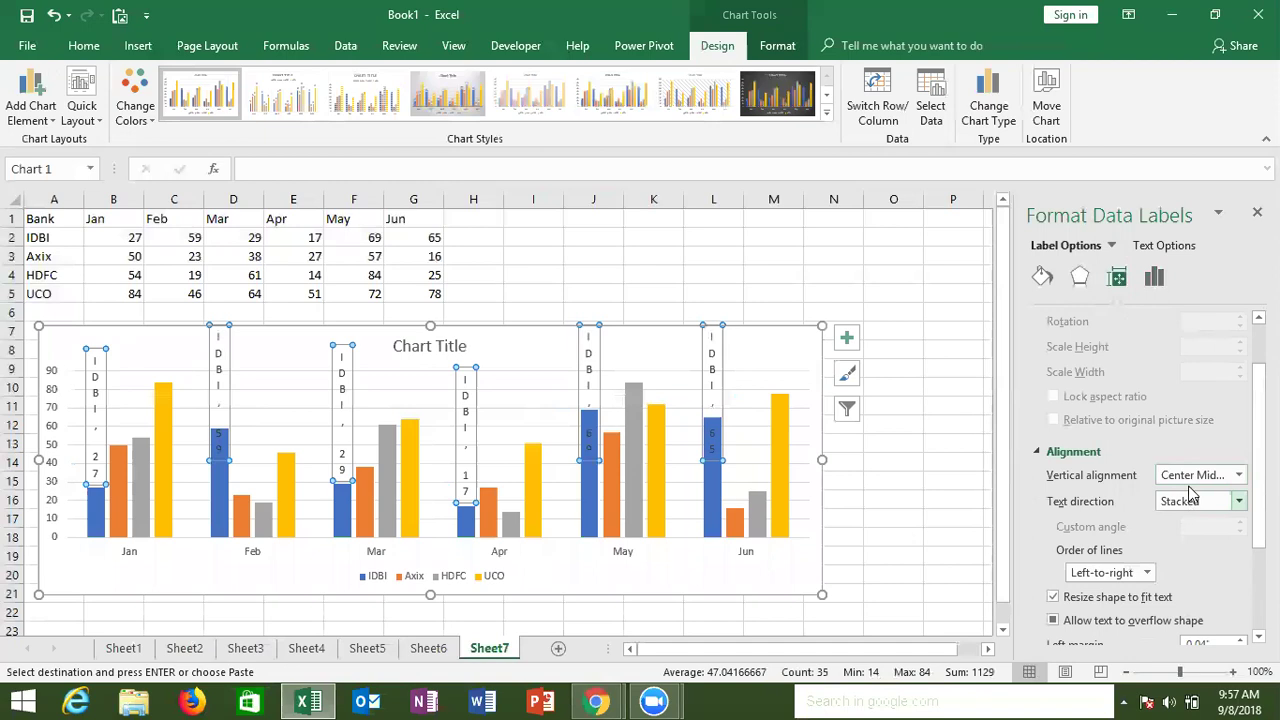
pyautogui.click(1188, 504)
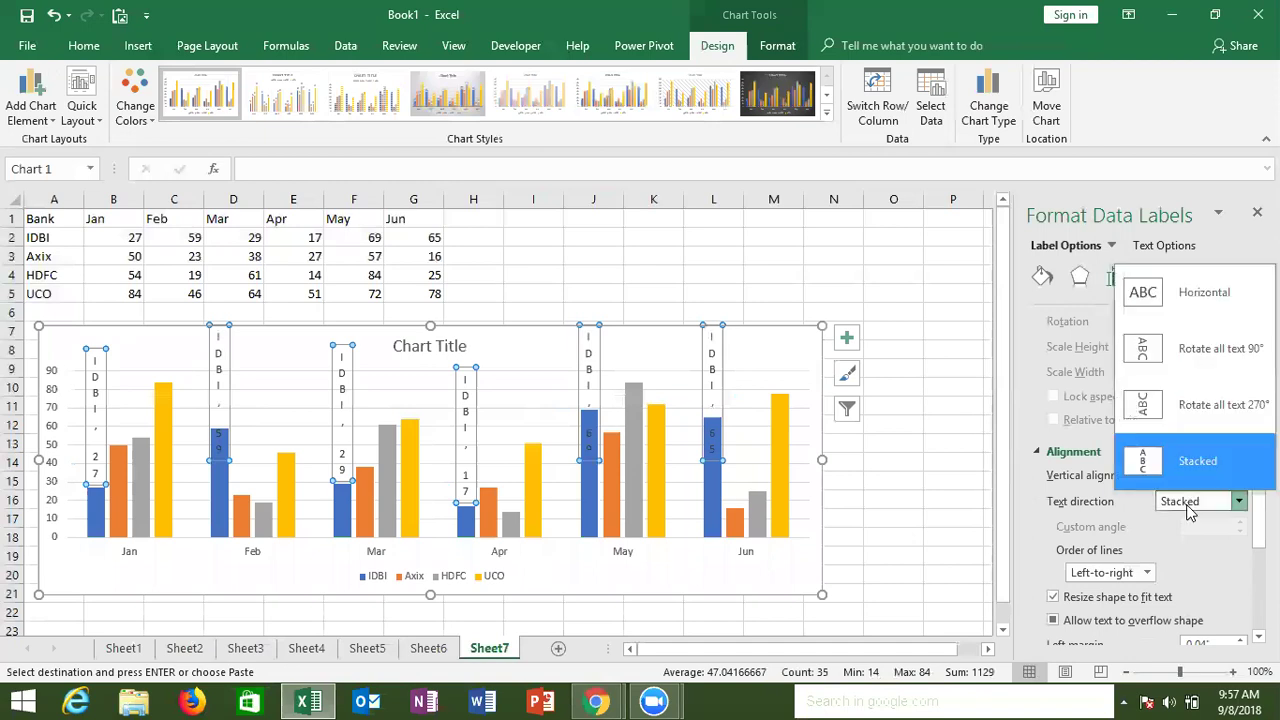
pyautogui.click(1179, 411)
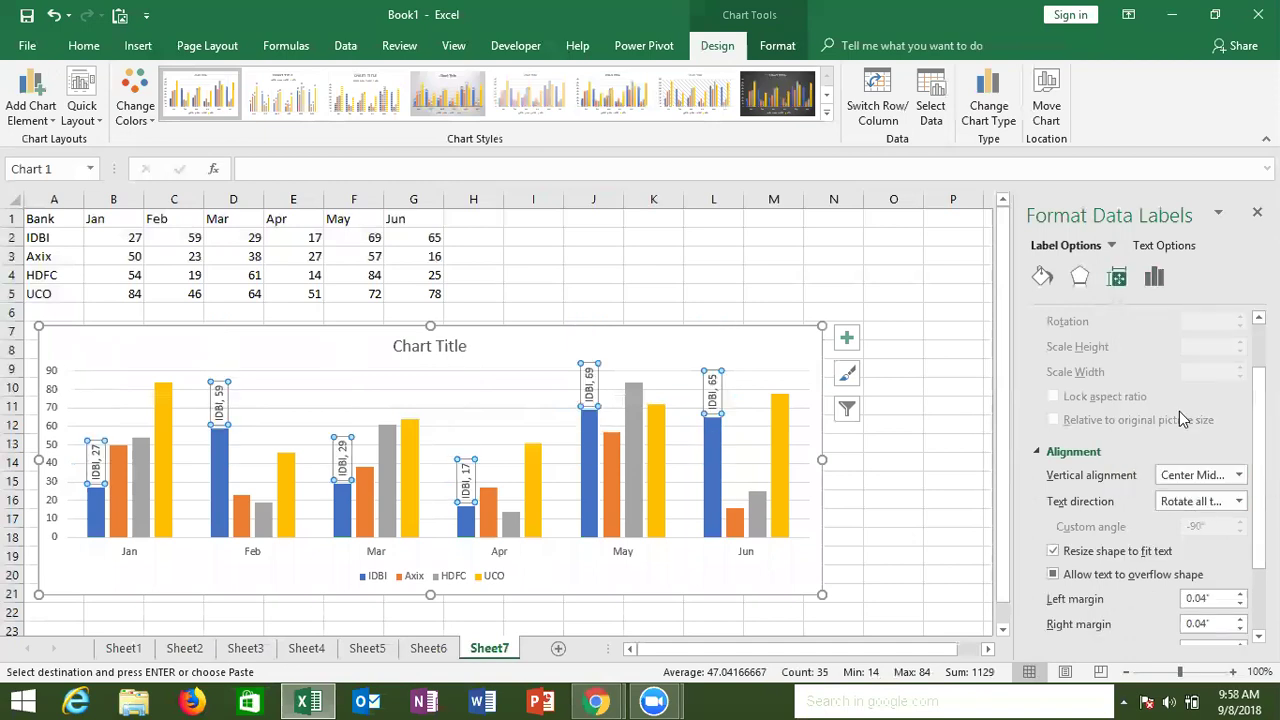
pyautogui.click(1179, 476)
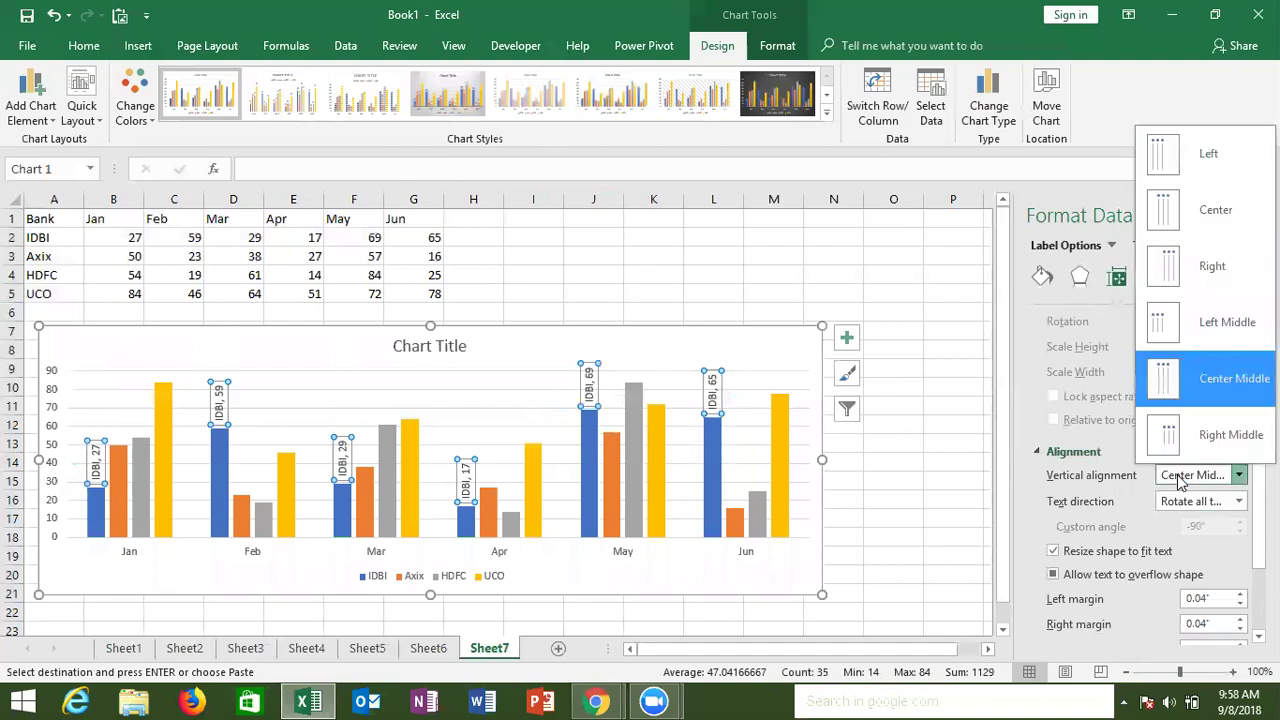
pyautogui.click(1238, 475)
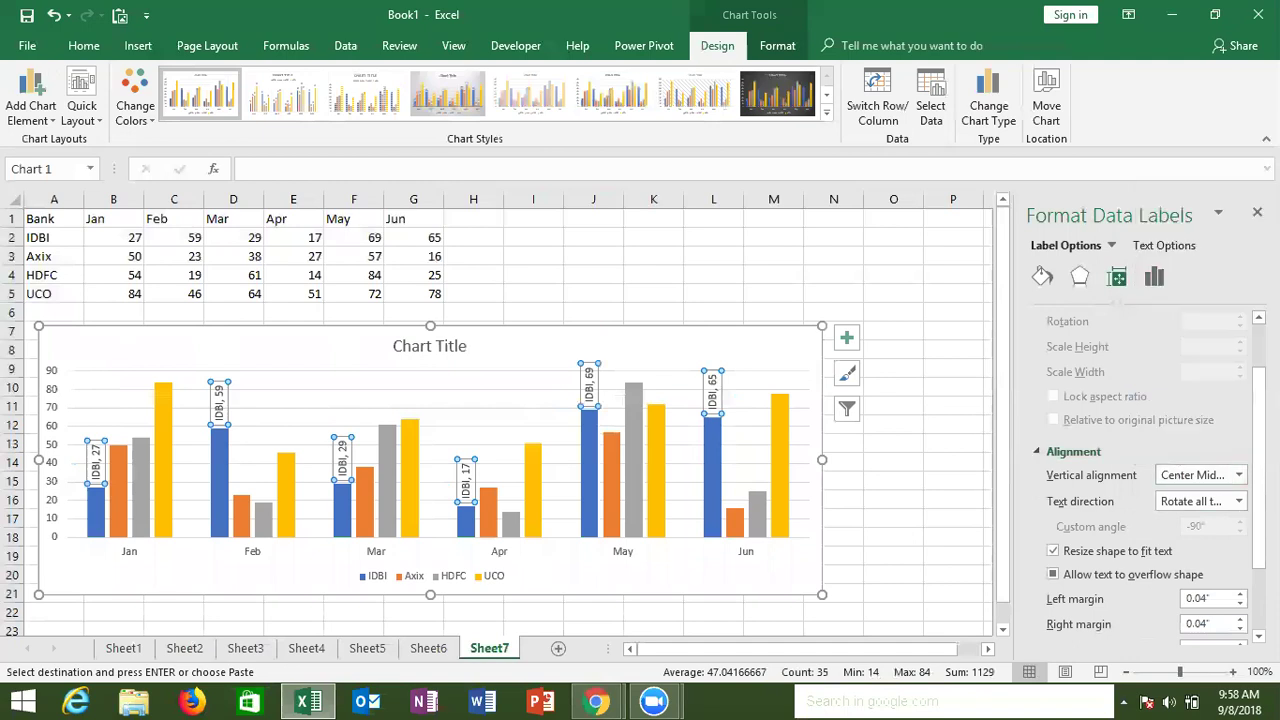
pyautogui.scroll(-3, 1155, 287)
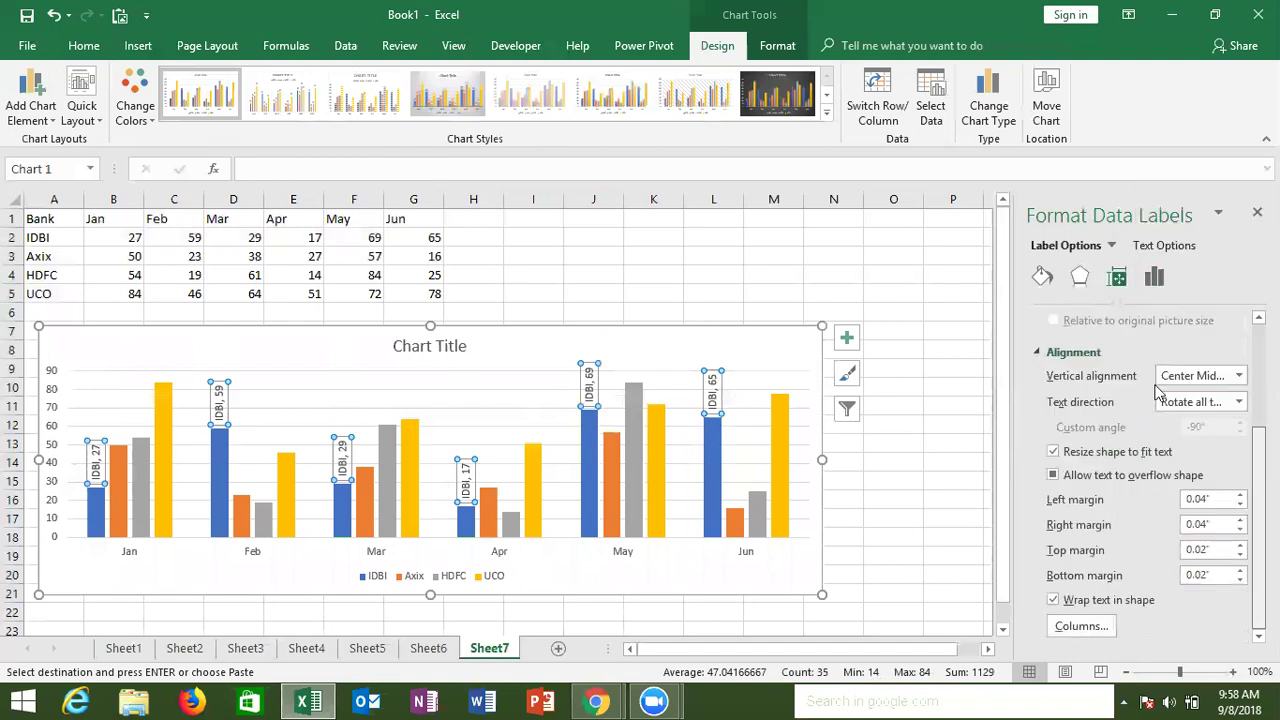
pyautogui.scroll(3, 1155, 287)
pyautogui.click(1154, 280)
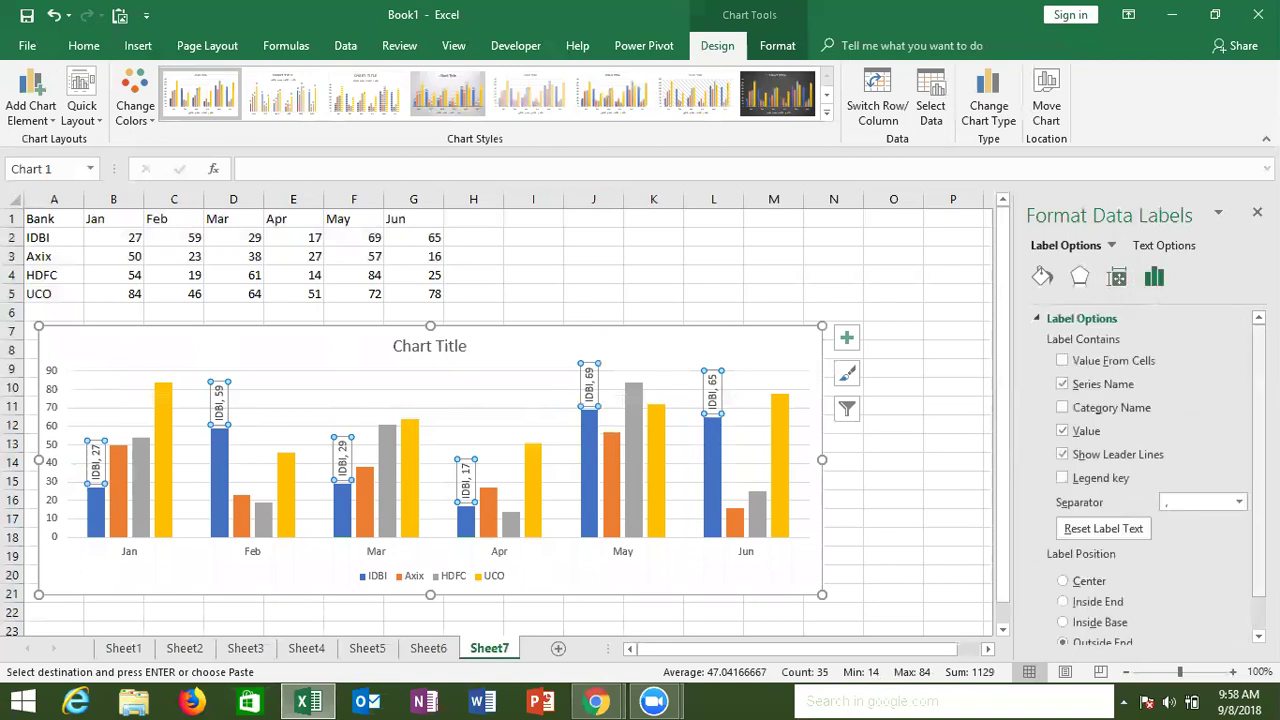
pyautogui.scroll(-1, 1150, 590)
# Set the IDBI label position to Center, then switch to the YouTube Live Events browser window
pyautogui.click(1063, 543)
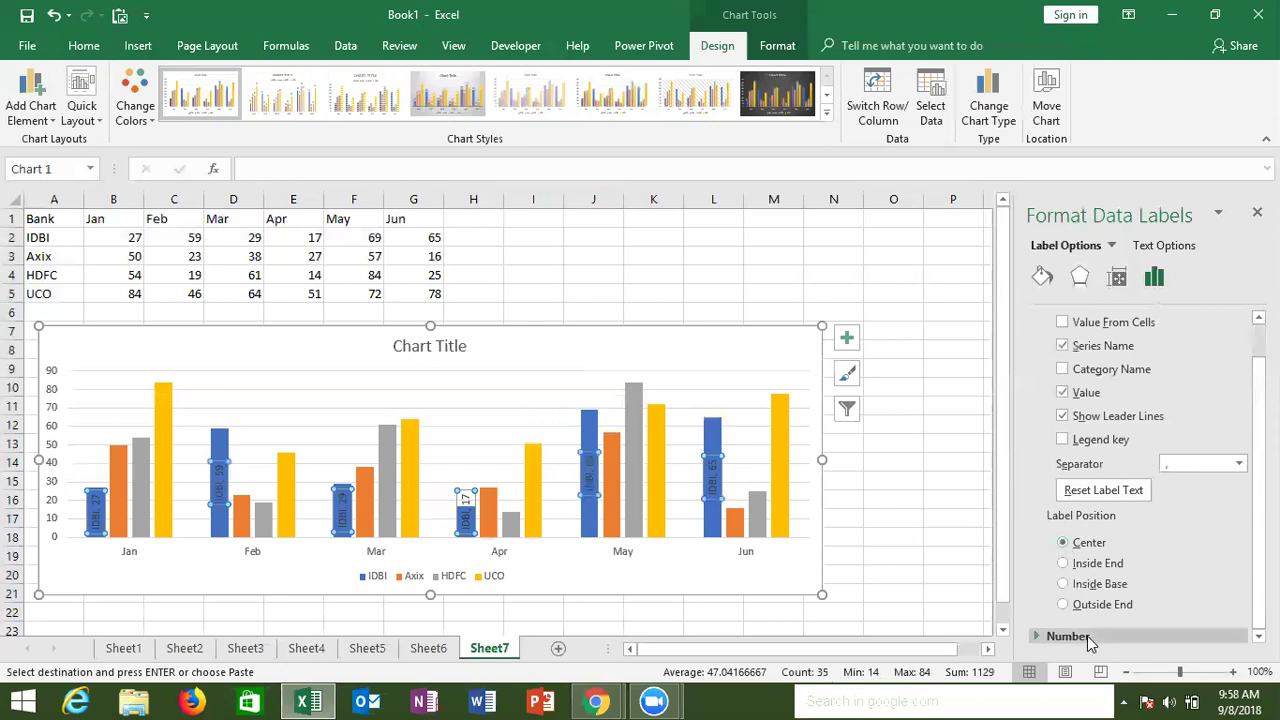
pyautogui.click(893, 545)
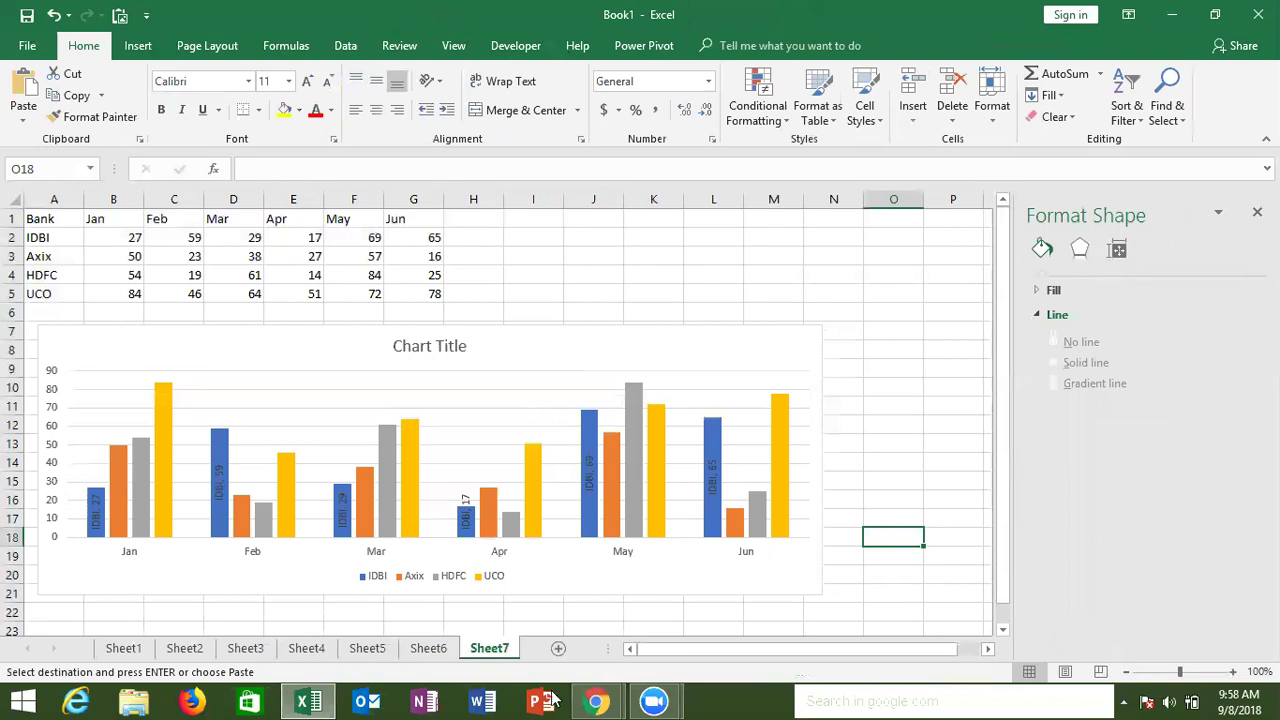
pyautogui.moveTo(596, 700)
pyautogui.click(534, 643)
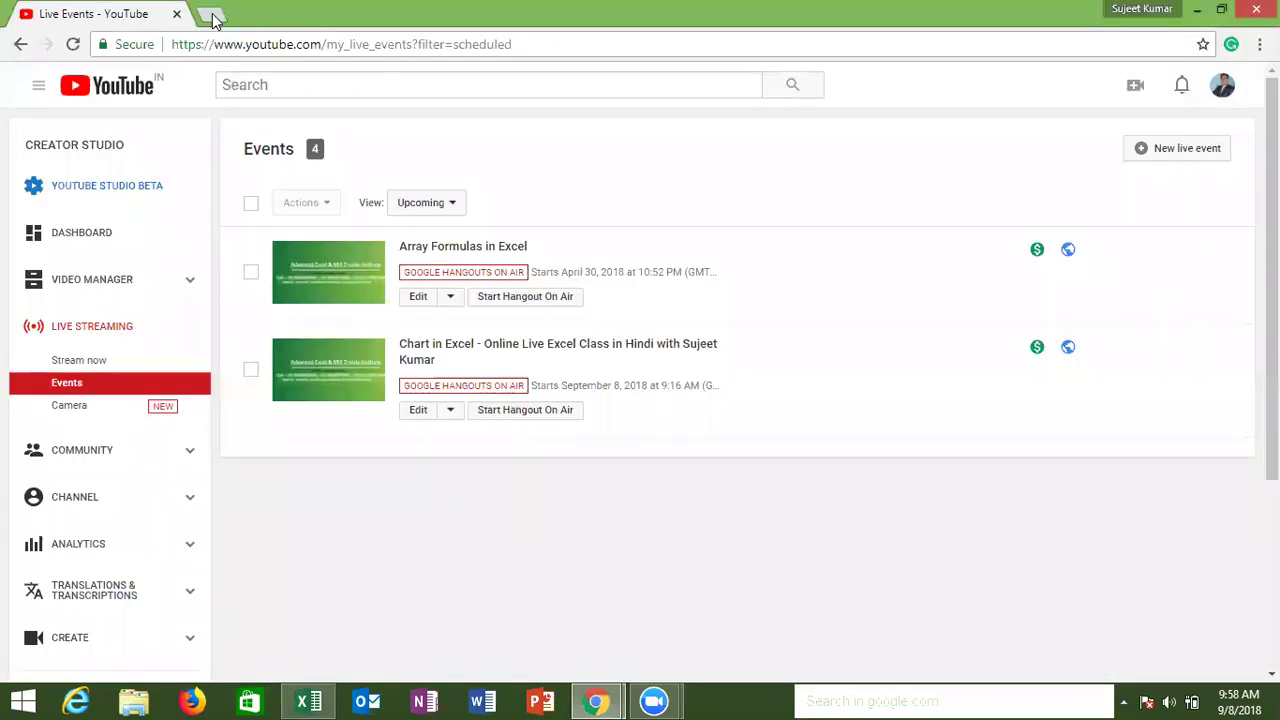
# Search Google for 'IDBI Bank logo' in a new browser tab
pyautogui.click(212, 15)
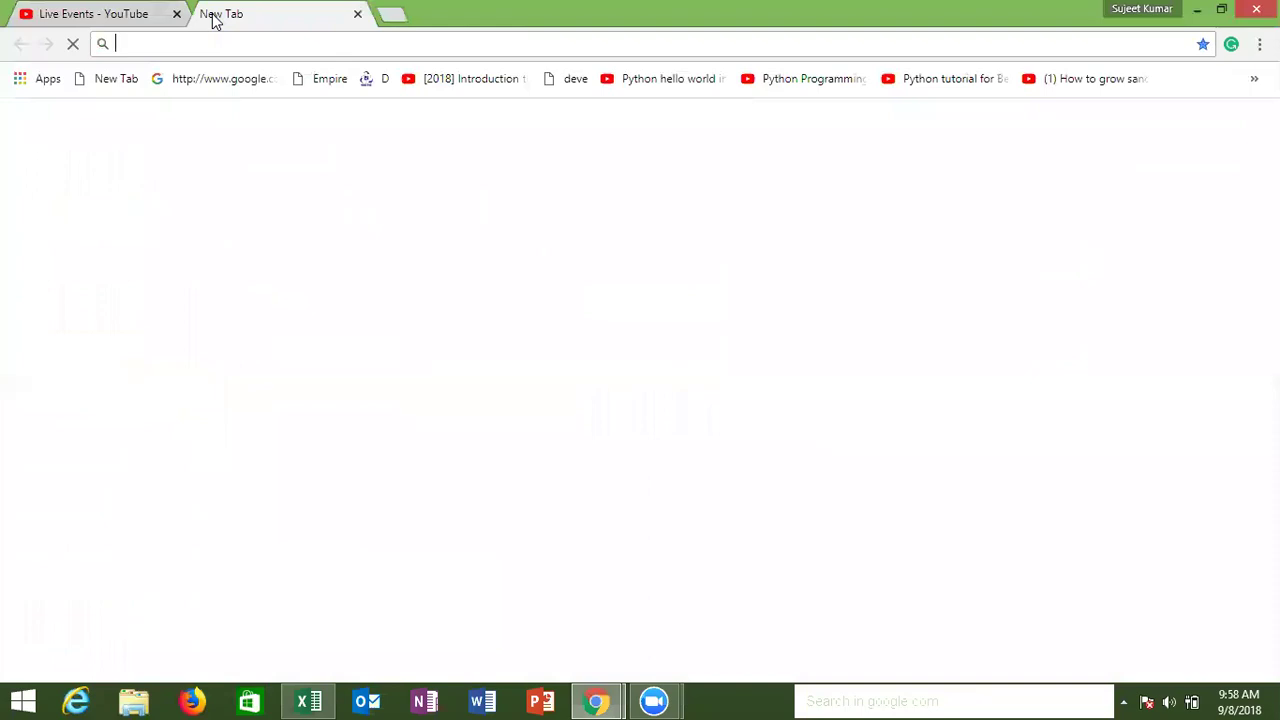
pyautogui.write('google.com')
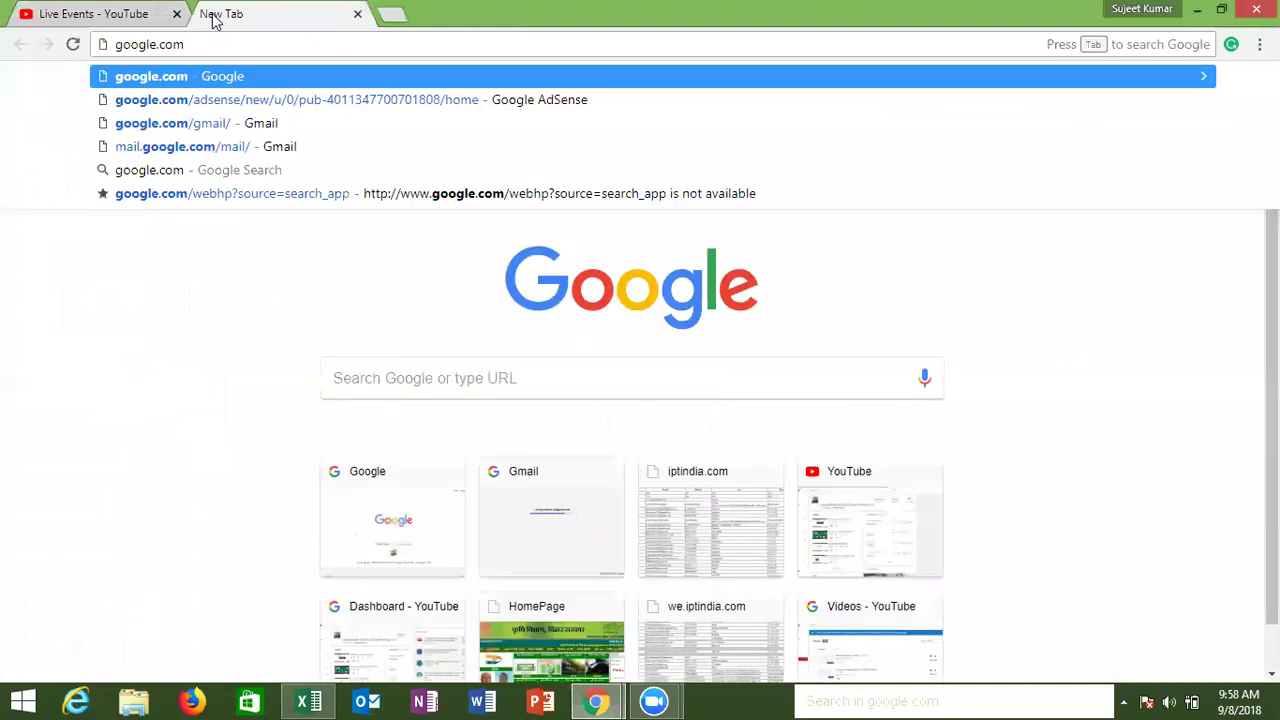
pyautogui.press('Return')
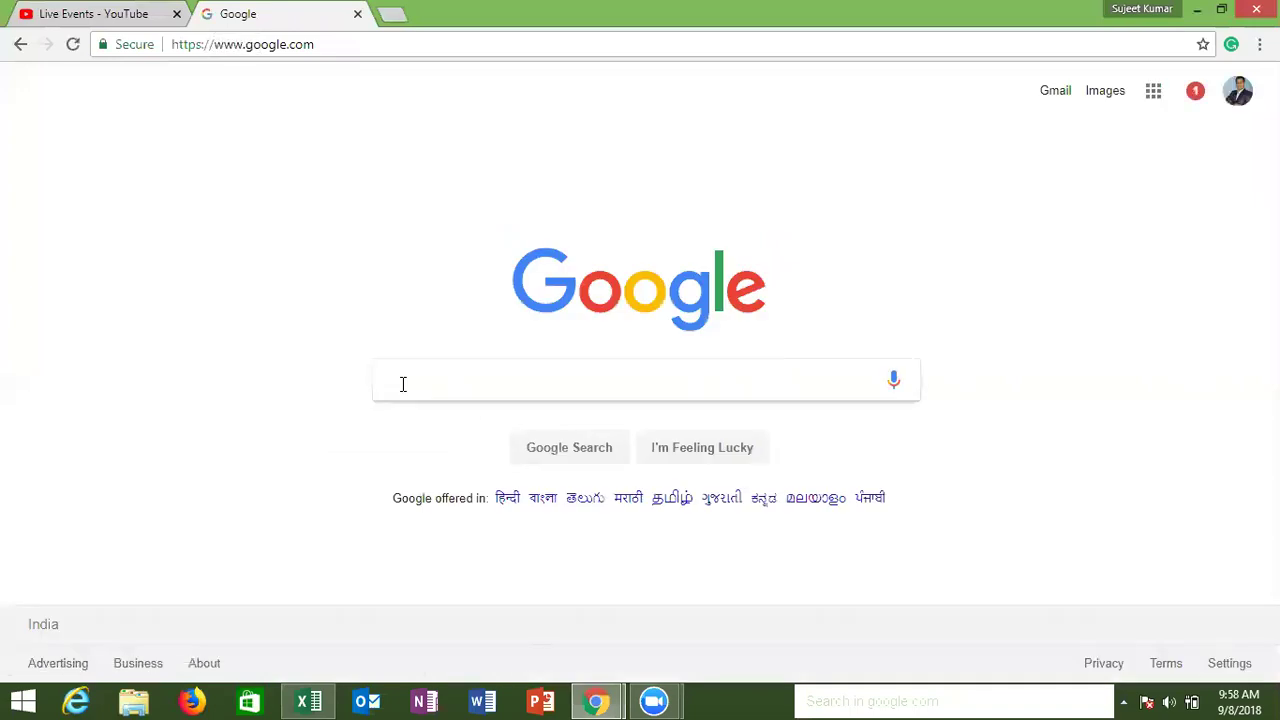
pyautogui.click(403, 384)
pyautogui.click(403, 384)
pyautogui.click(403, 384)
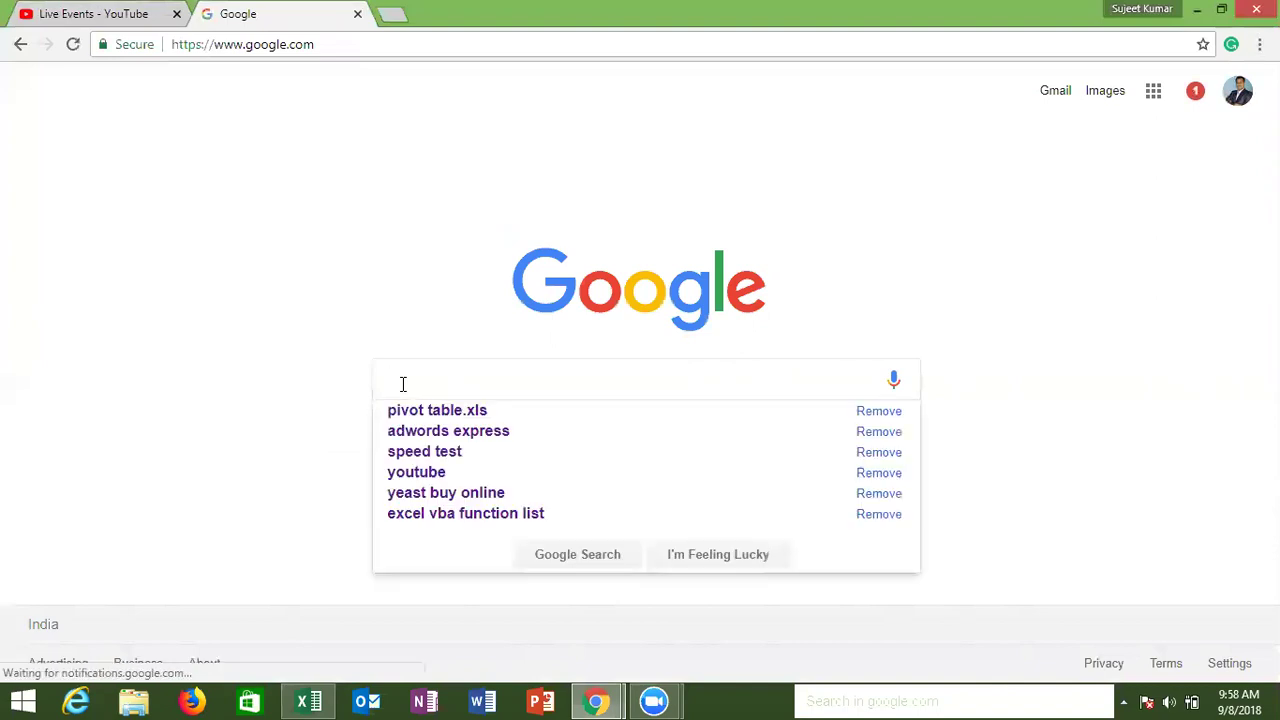
pyautogui.write('IDB')
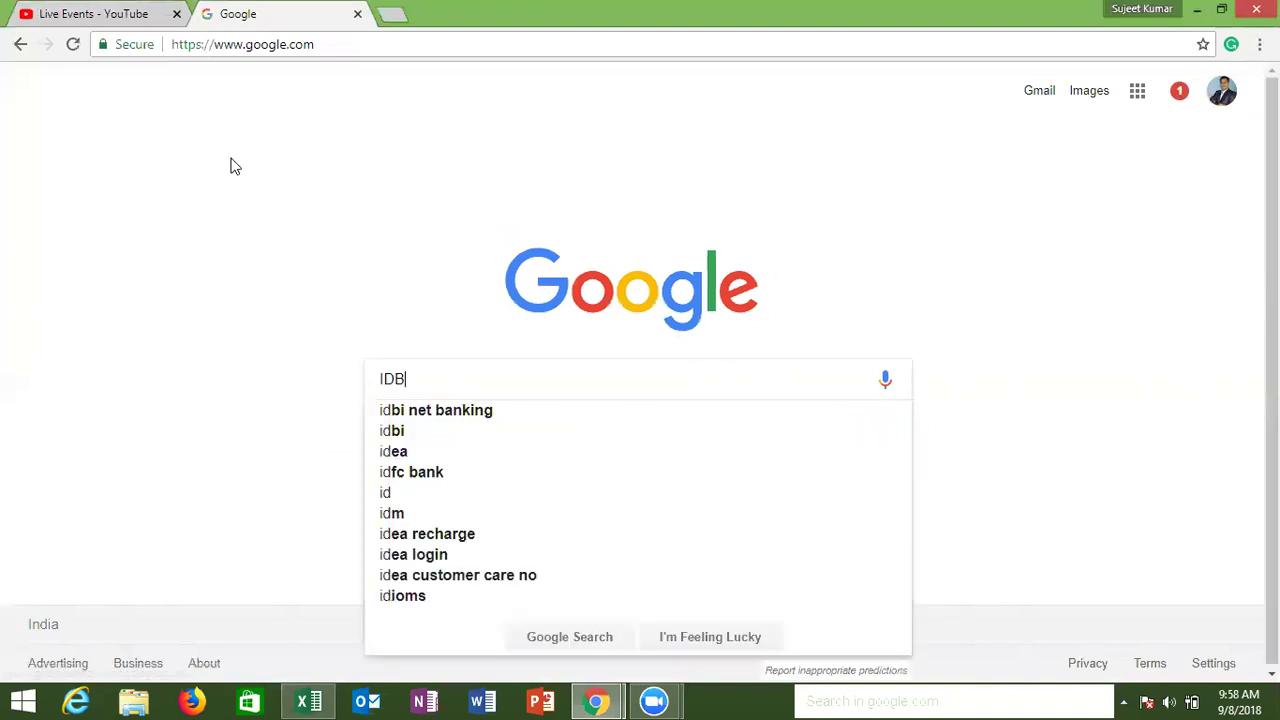
pyautogui.write('I B')
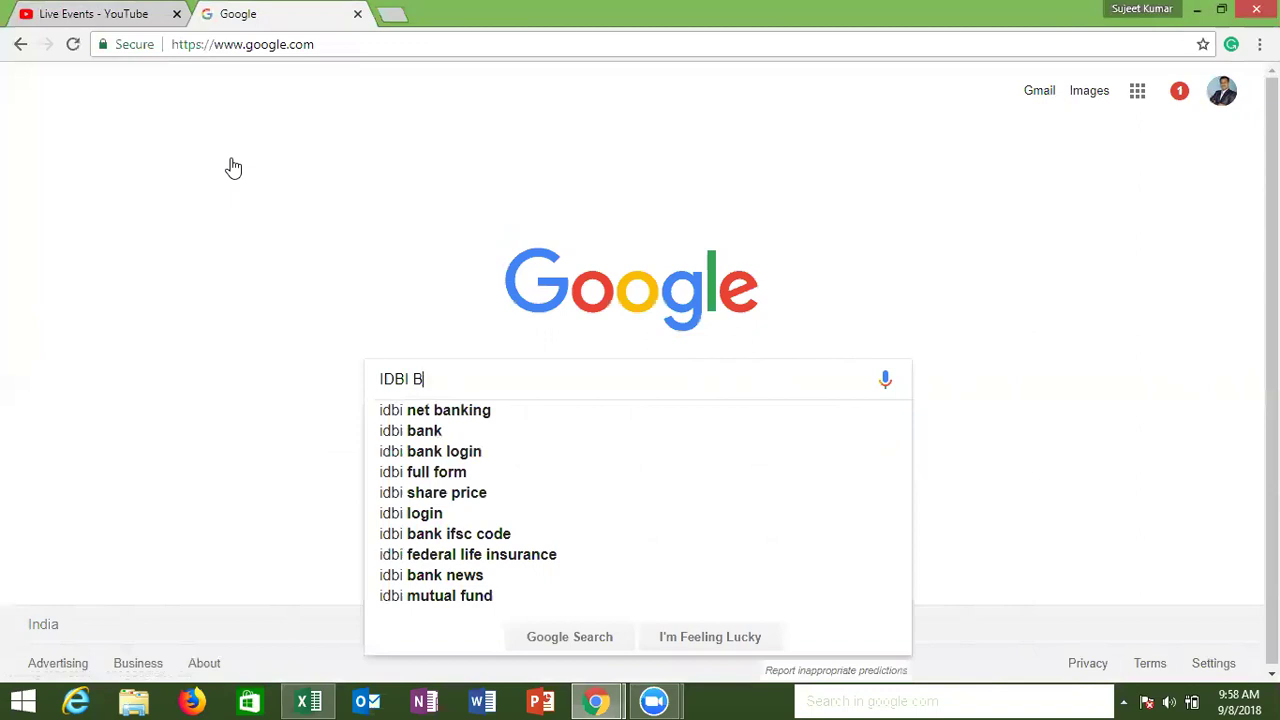
pyautogui.write('anks')
pyautogui.press('BackSpace')
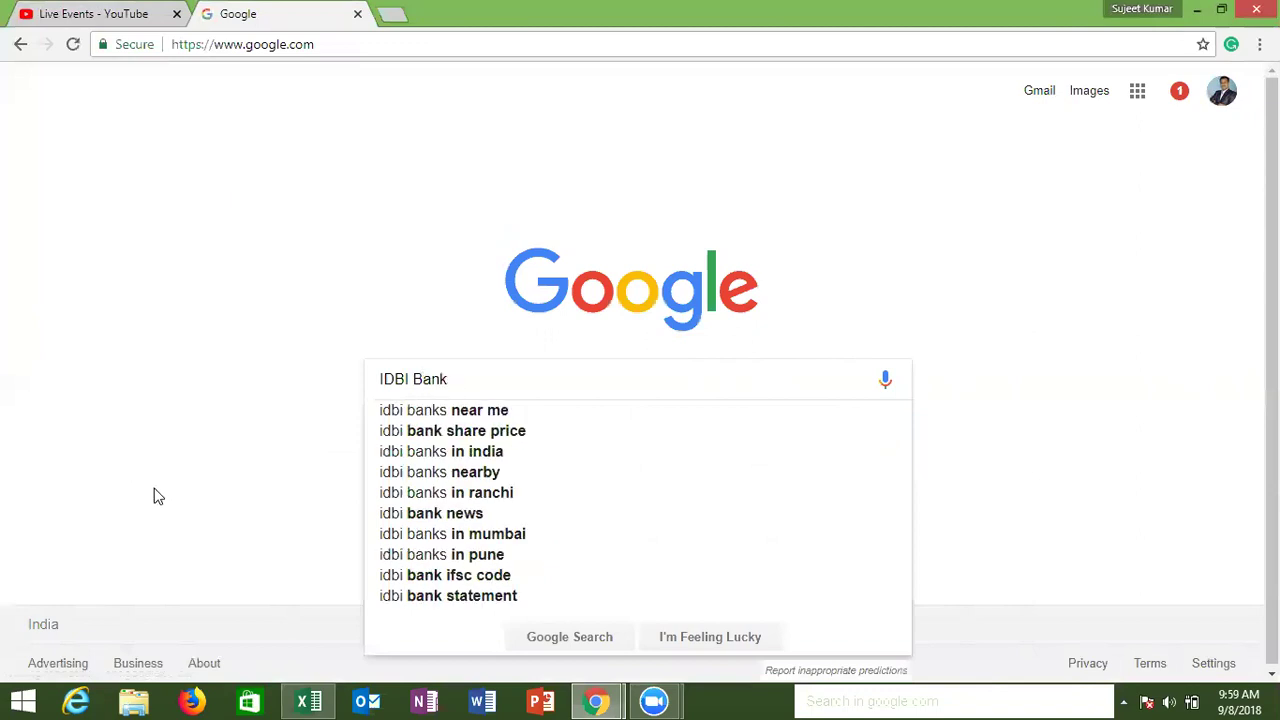
pyautogui.write('logo')
pyautogui.press('Return')
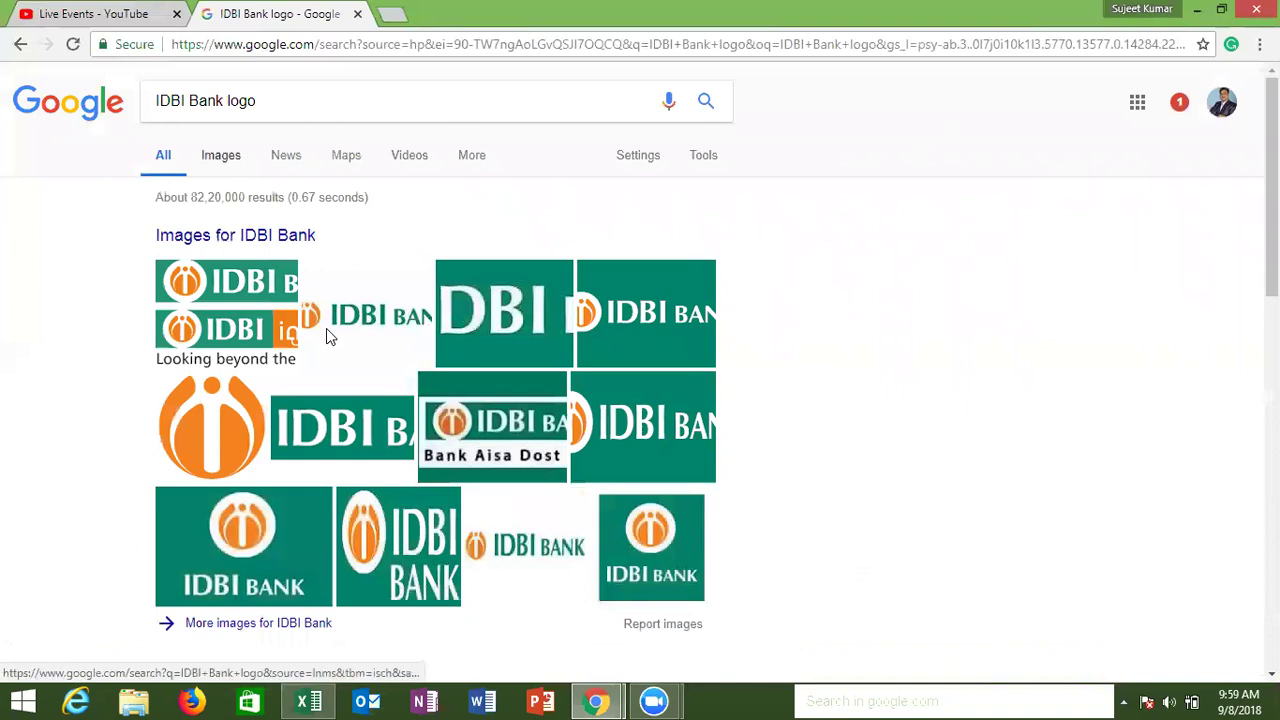
# Copy an IDBI Bank logo from the image results and return to Excel
pyautogui.click(326, 330)
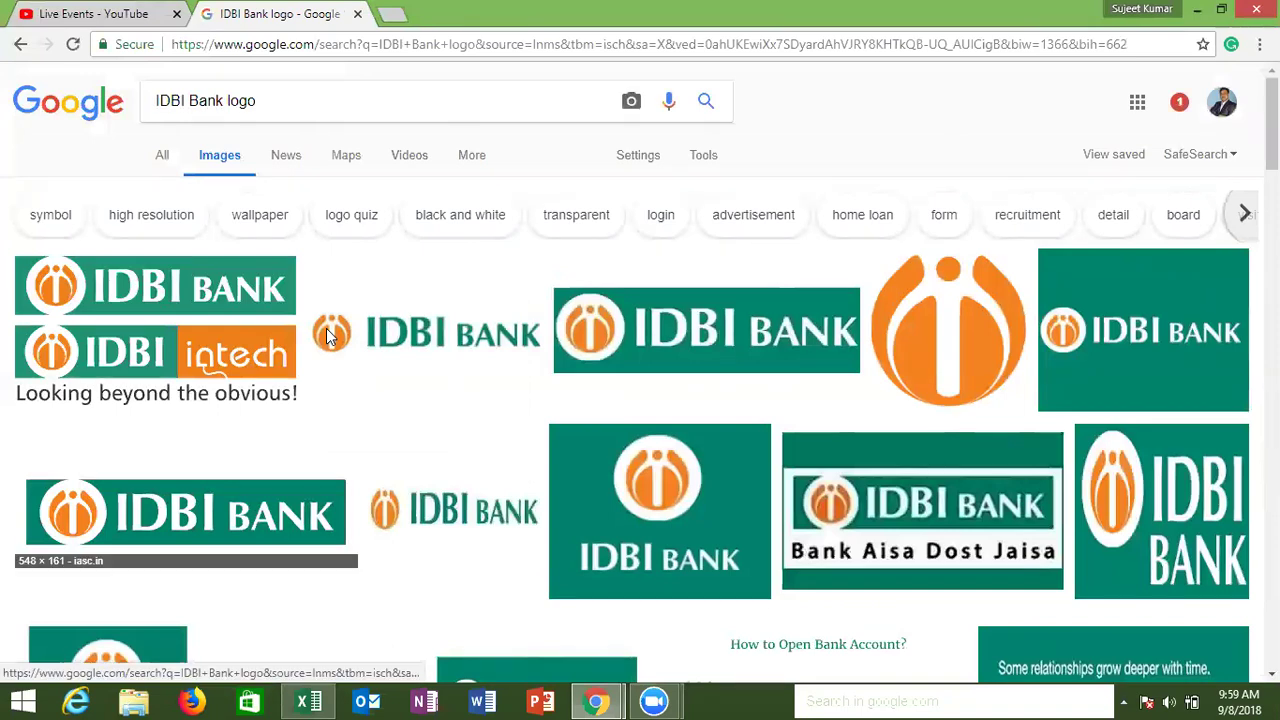
pyautogui.click(326, 336)
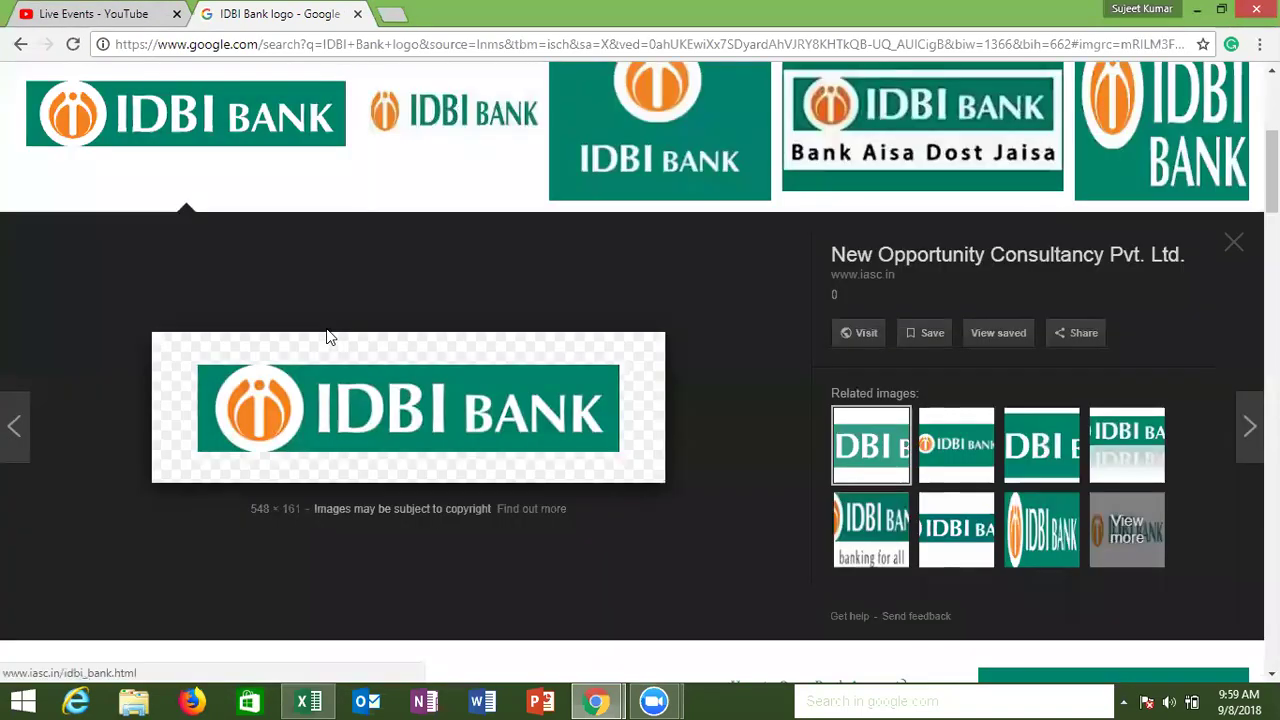
pyautogui.rightClick(328, 336)
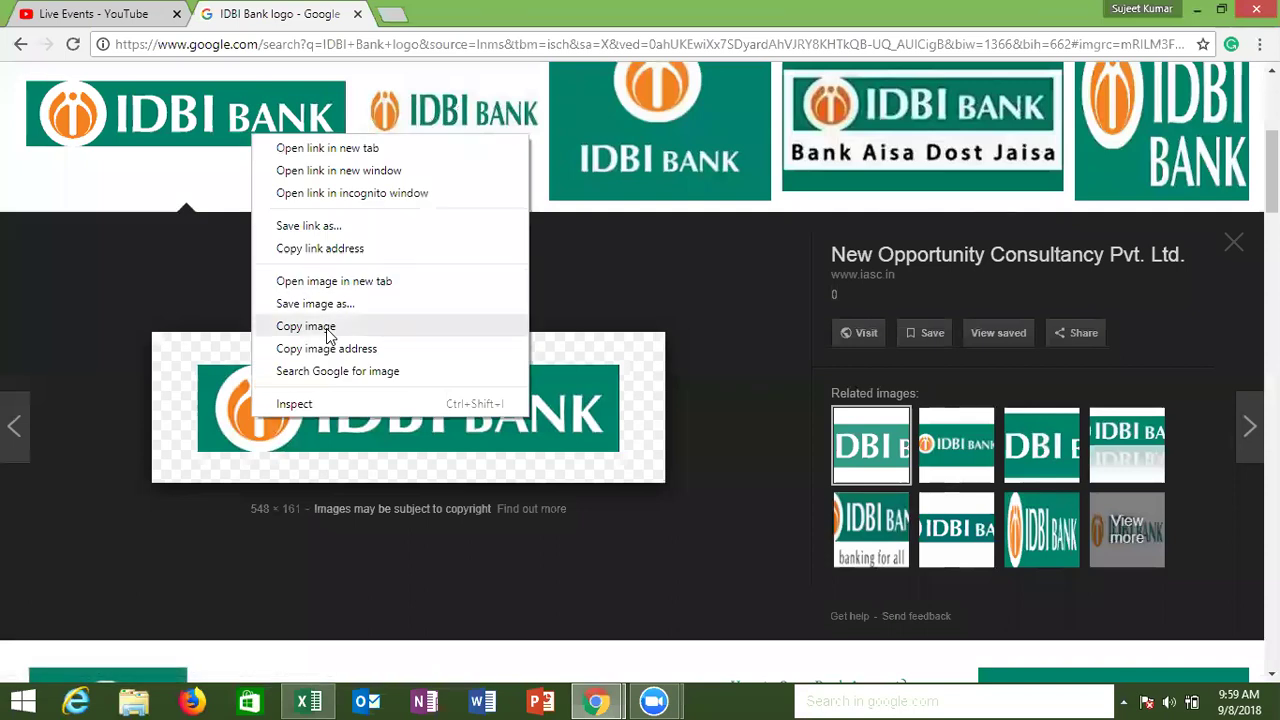
pyautogui.click(328, 336)
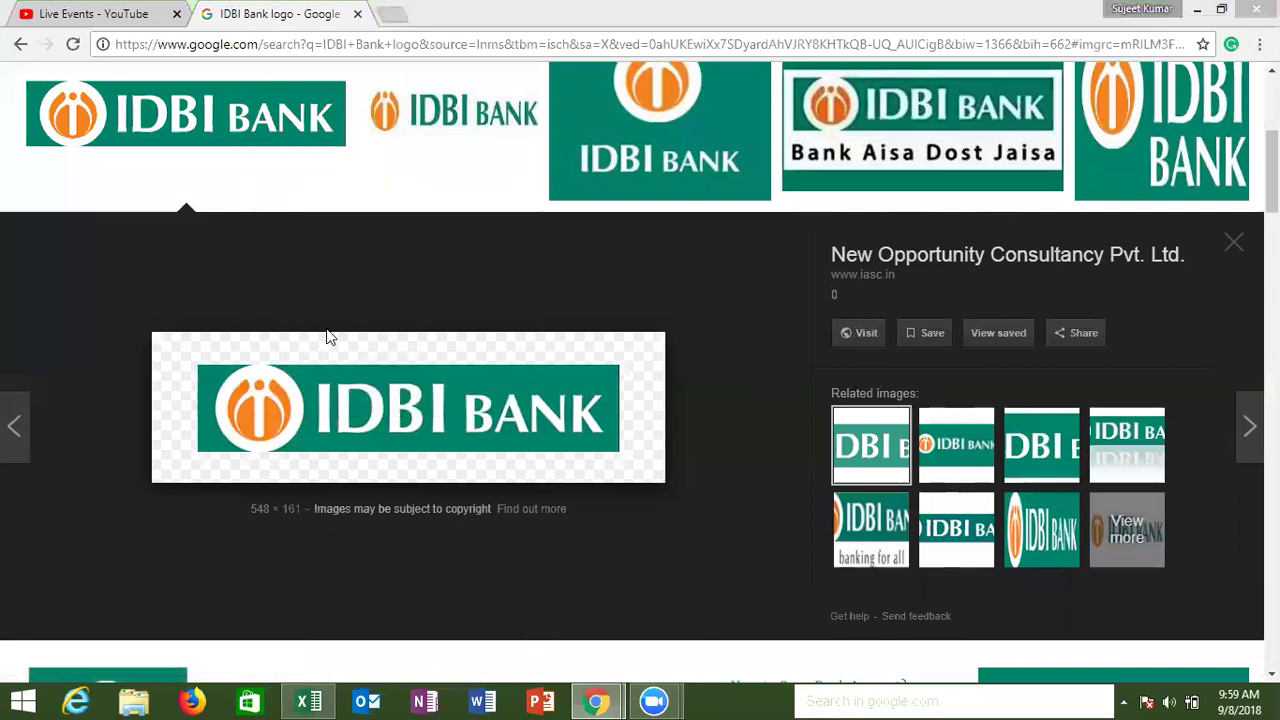
pyautogui.hotkey('alt', 'Tab')
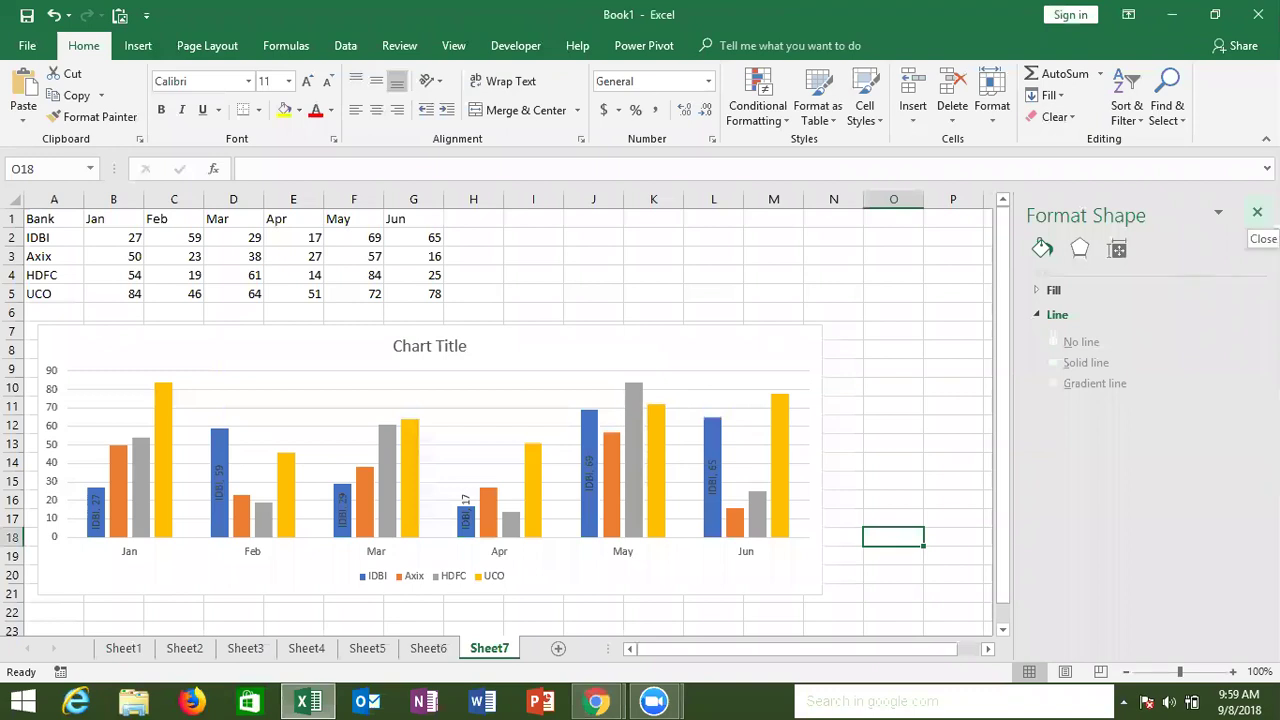
# Close the Format Shape pane and paste the IDBI logo at cell O3
pyautogui.click(1257, 212)
pyautogui.click(871, 264)
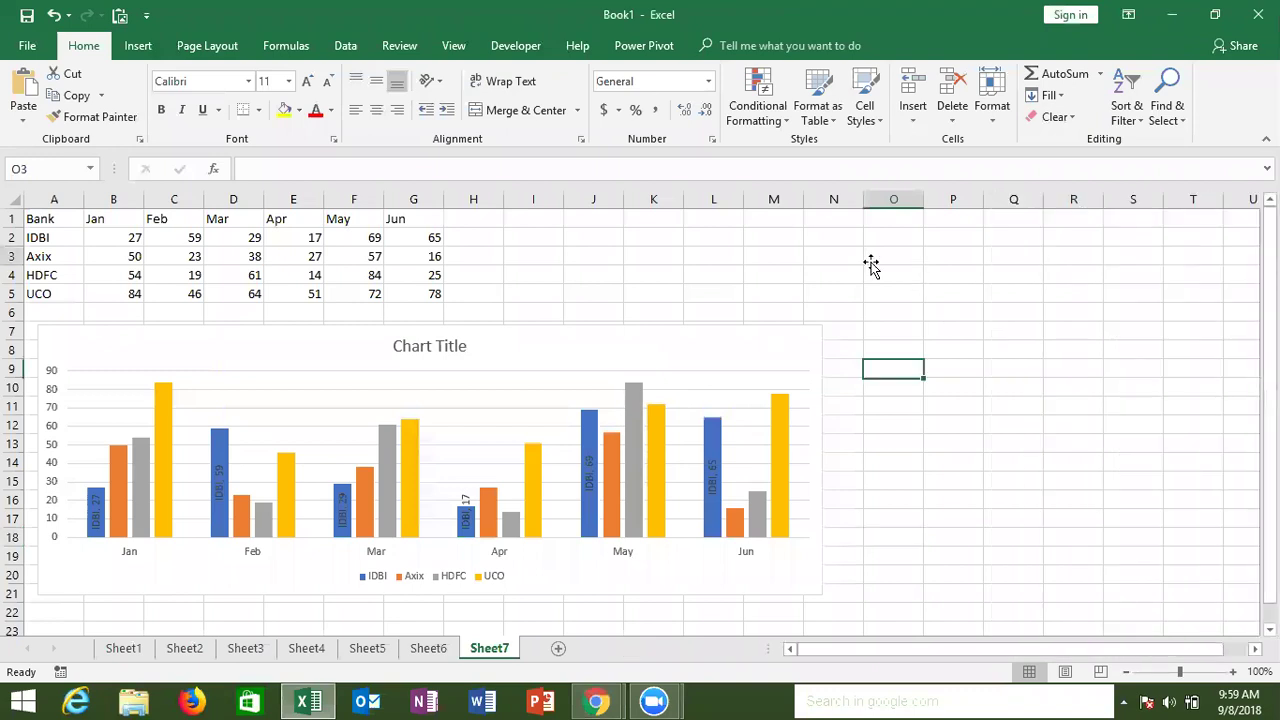
pyautogui.hotkey('ctrl', 'v')
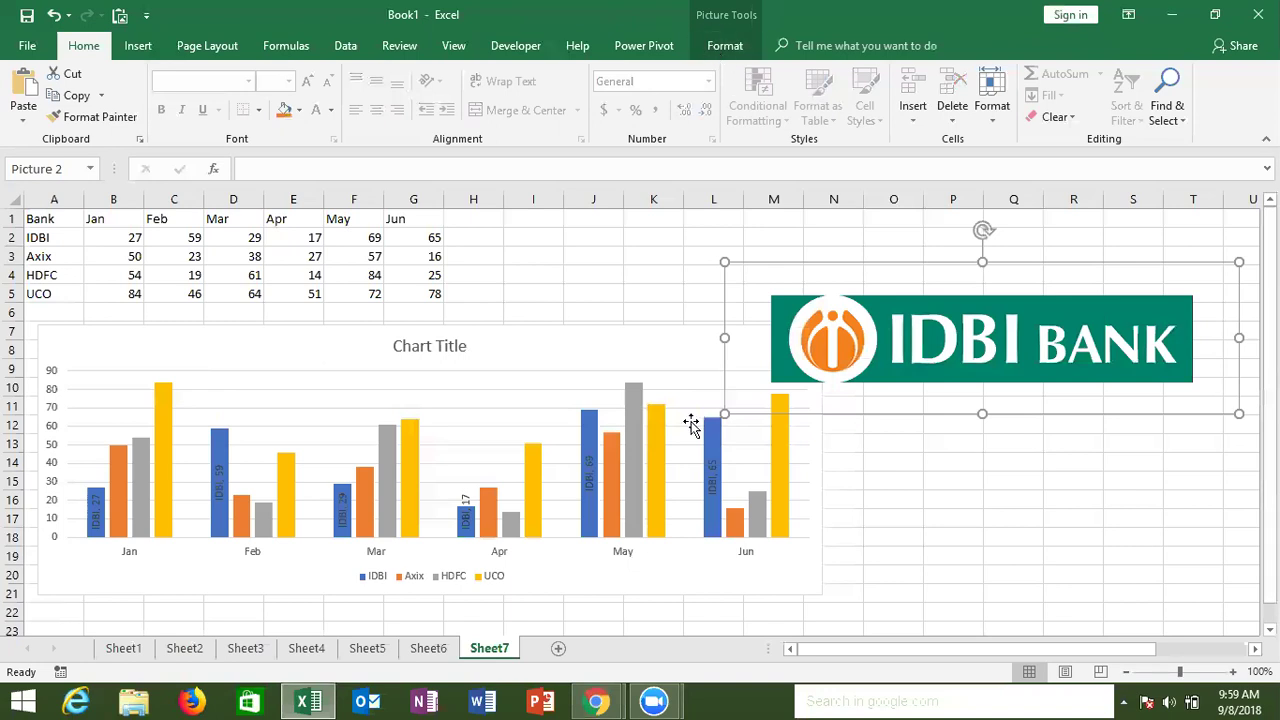
pyautogui.click(620, 700)
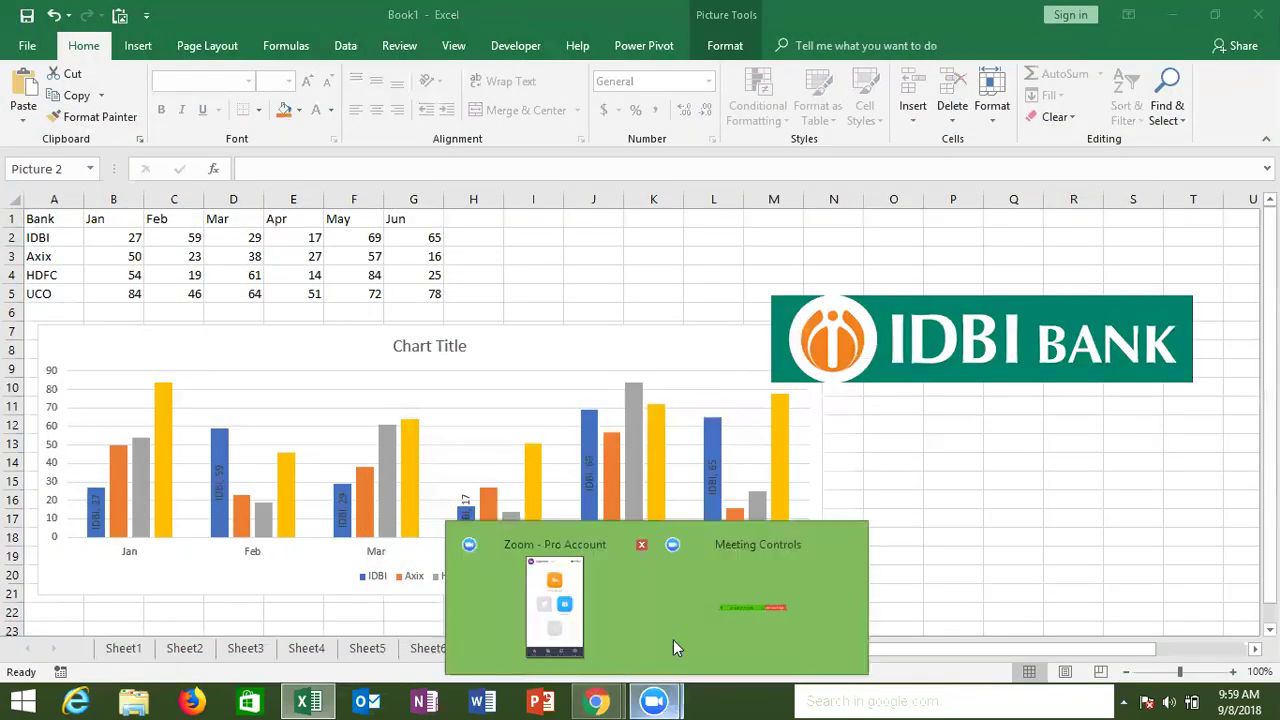
pyautogui.click(697, 640)
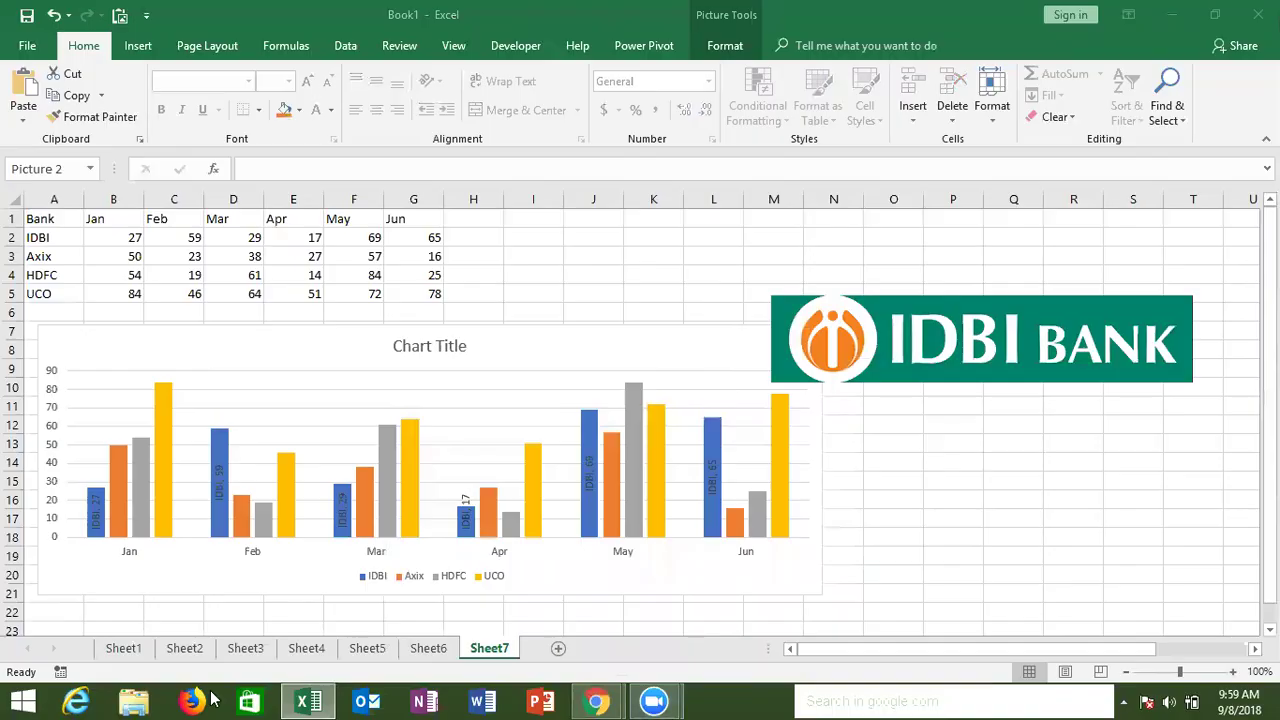
# Close Chrome's Hangouts window to return to the Excel sheet with the IDBI logo
pyautogui.moveTo(597, 701)
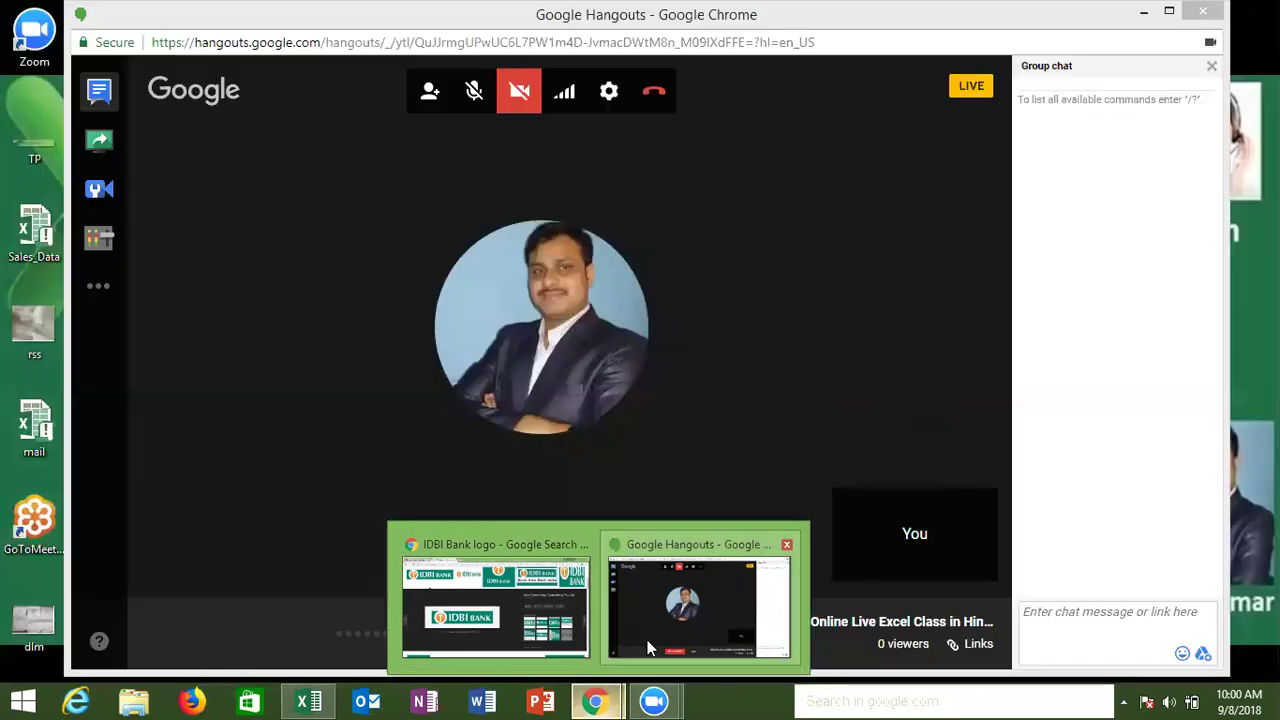
pyautogui.click(646, 640)
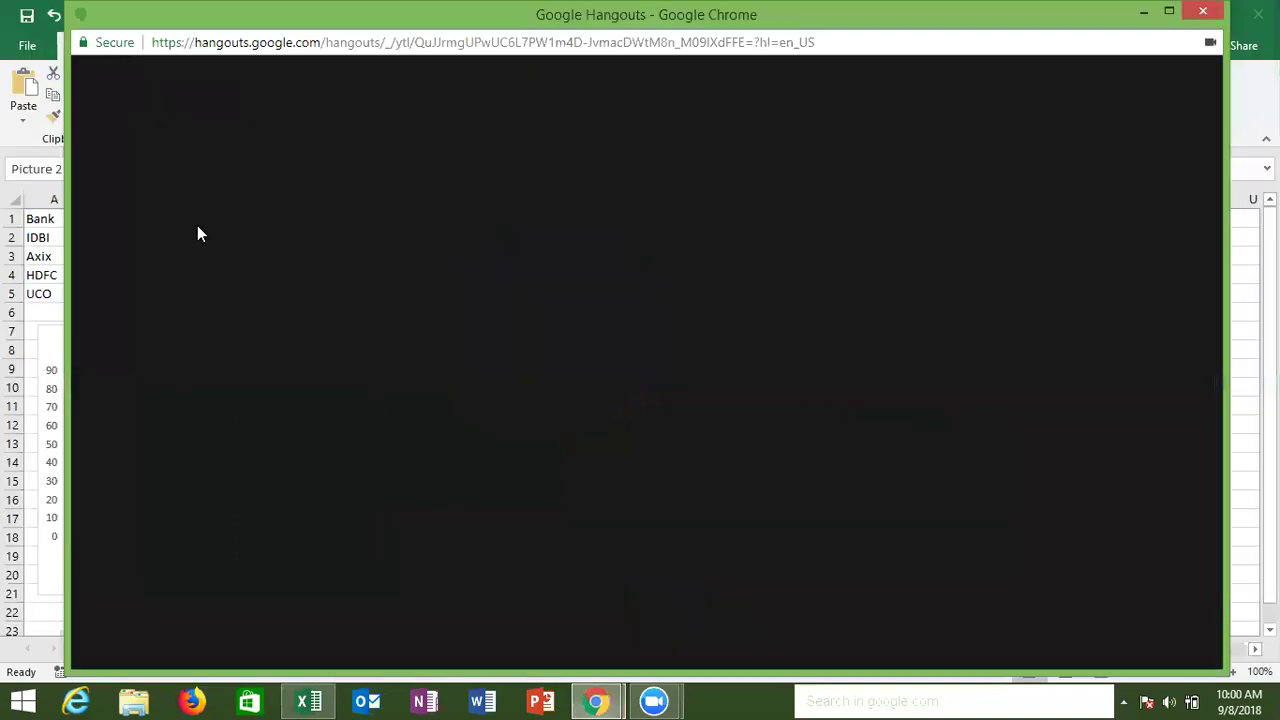
pyautogui.click(1218, 12)
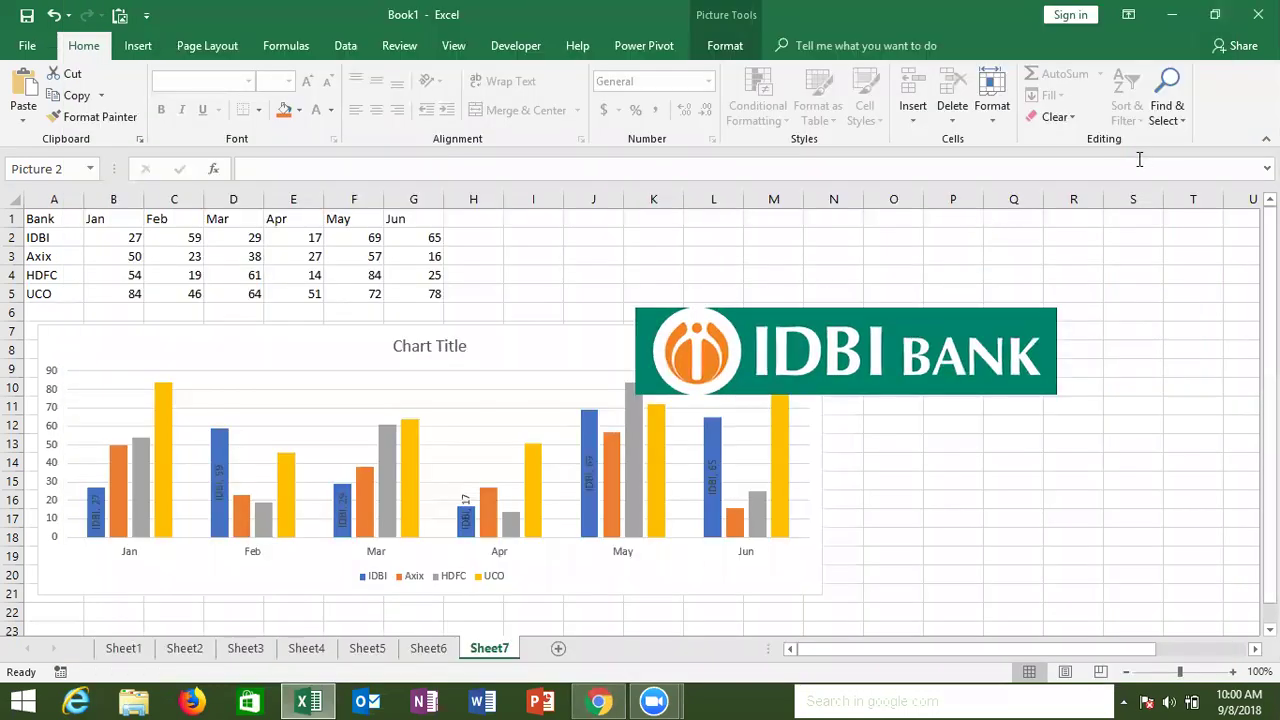
# Crop the IDBI Bank logo down to its green banner, about 0.99" by 4.7"
pyautogui.click(724, 47)
pyautogui.click(1062, 121)
pyautogui.click(1073, 141)
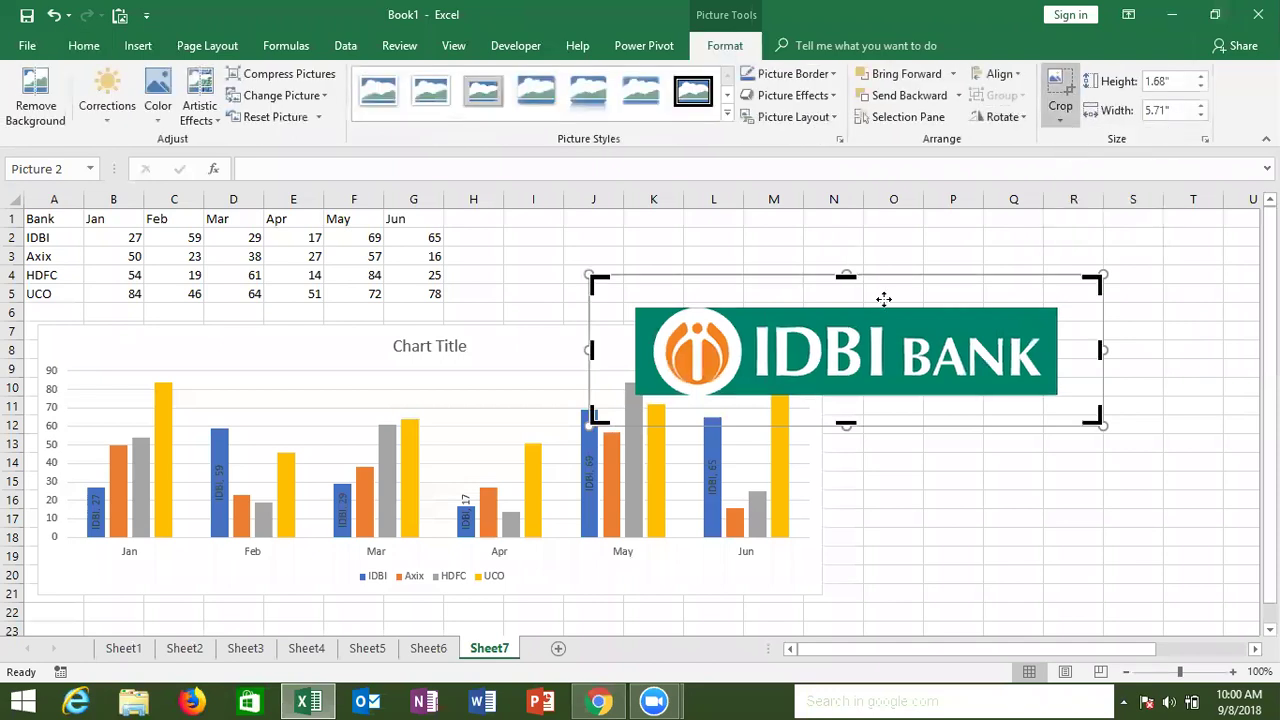
pyautogui.moveTo(846, 277); pyautogui.dragTo(847, 313)
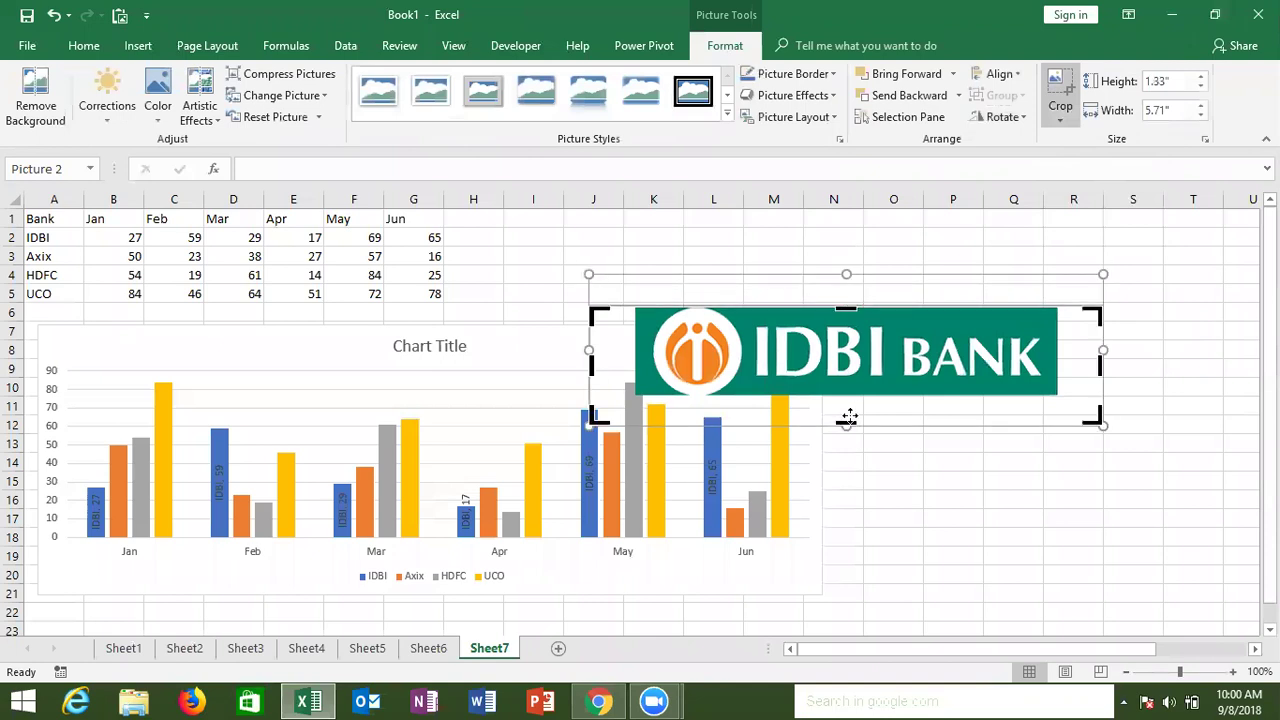
pyautogui.moveTo(846, 423); pyautogui.dragTo(846, 396)
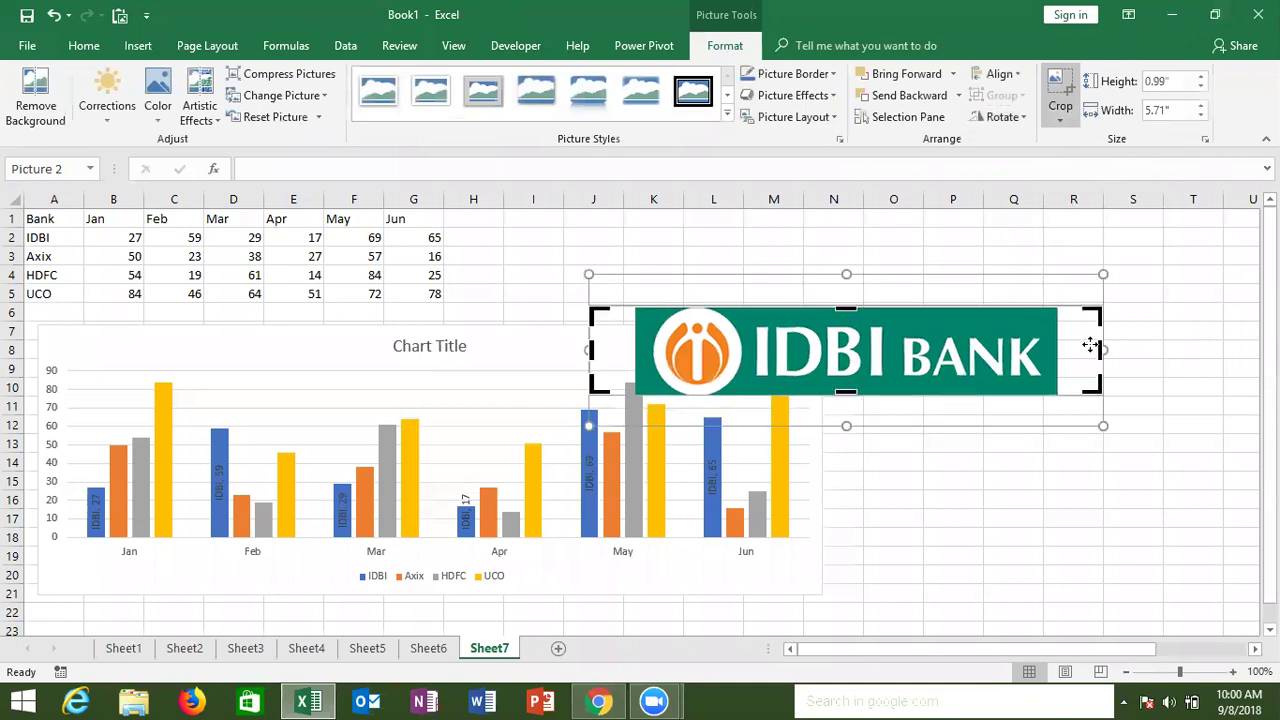
pyautogui.click(1059, 347)
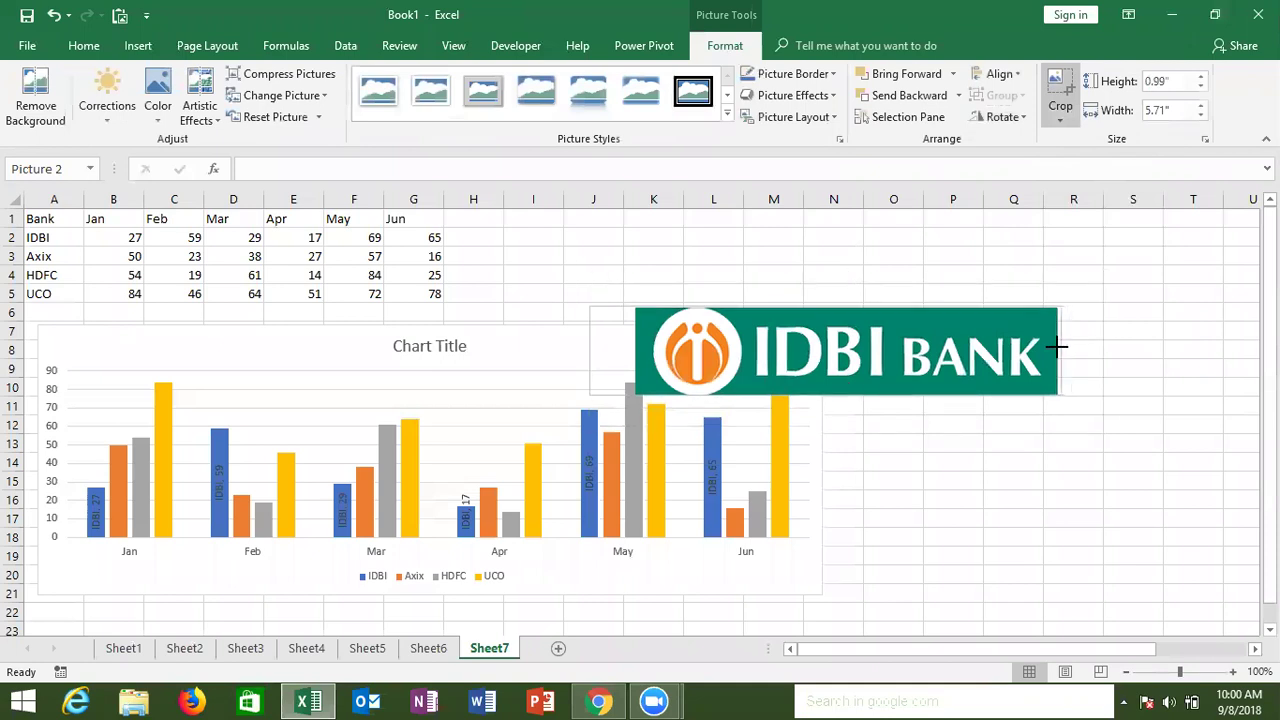
pyautogui.click(1059, 347)
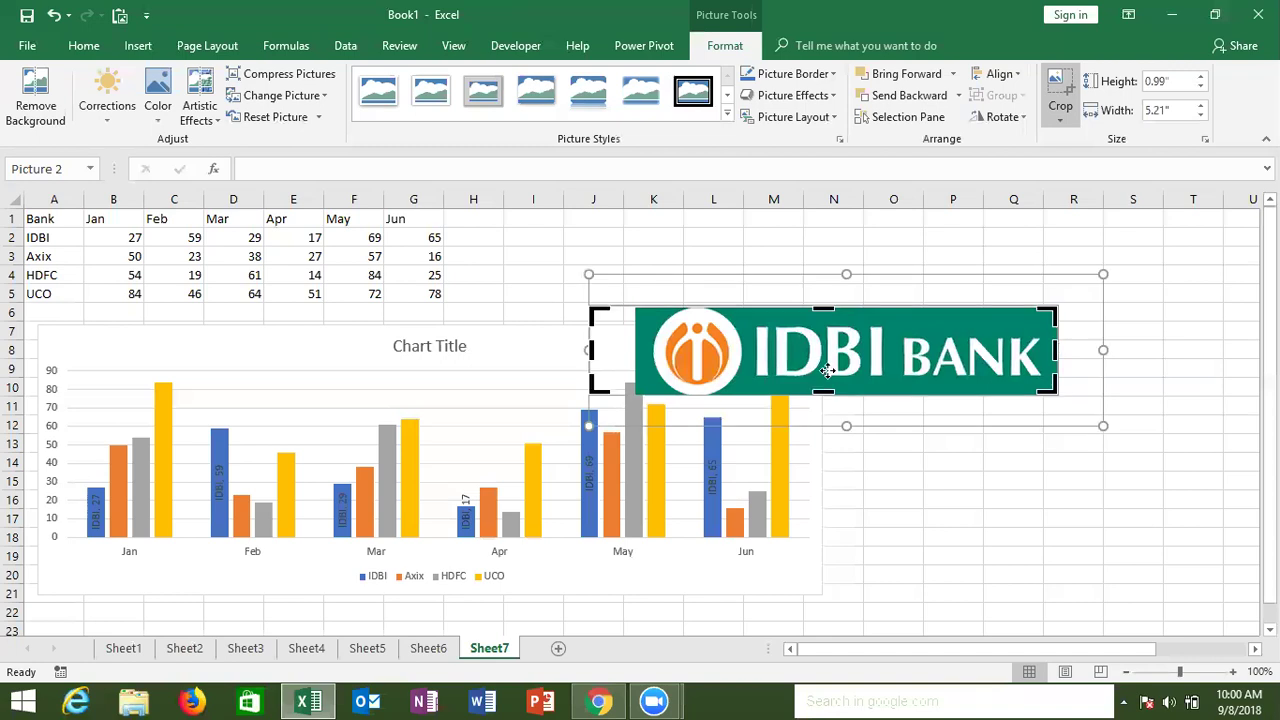
pyautogui.click(625, 345)
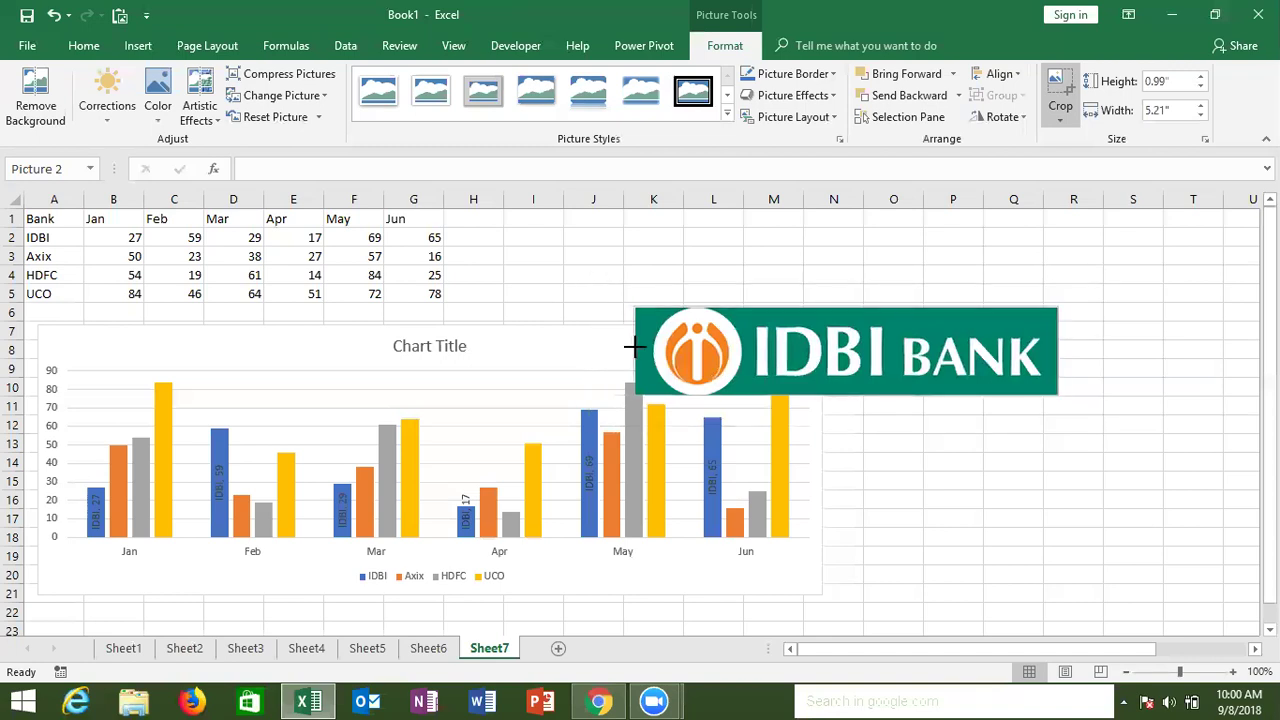
pyautogui.click(633, 347)
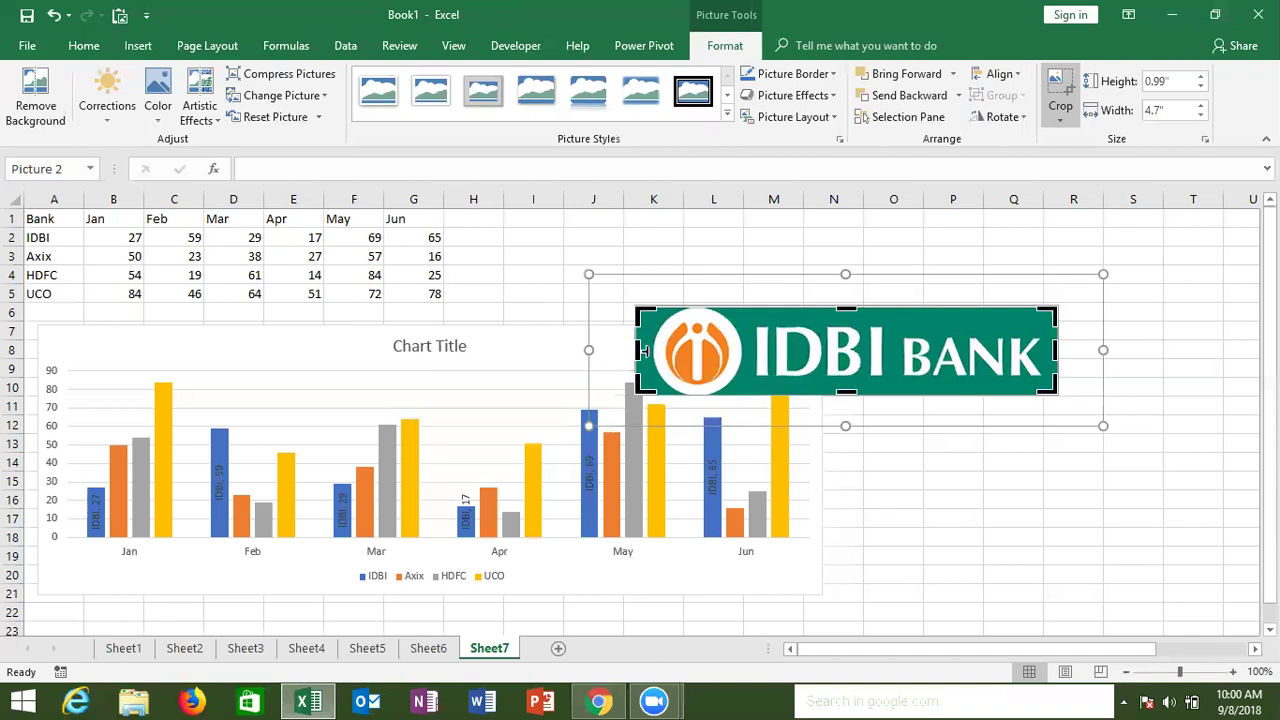
pyautogui.click(893, 517)
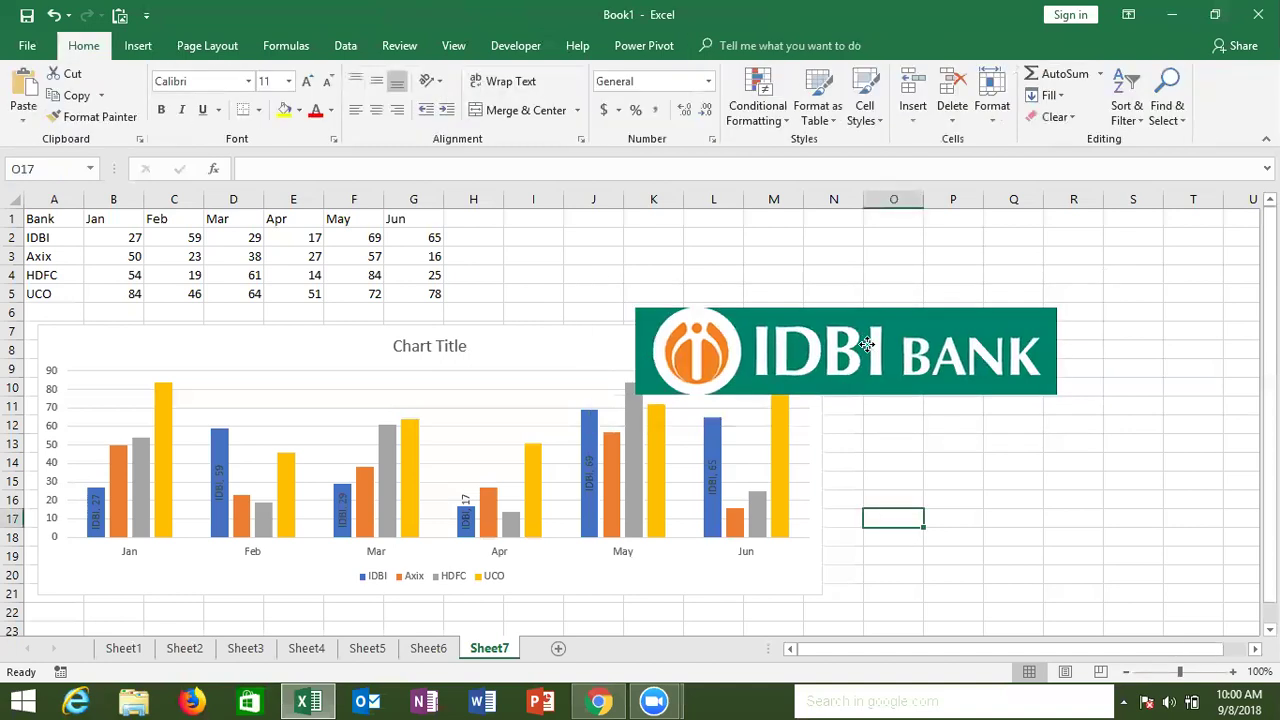
# Rotate the IDBI logo 90° right, flip it vertically, and place it beside the chart
pyautogui.moveTo(872, 346); pyautogui.dragTo(938, 366)
pyautogui.click(938, 366)
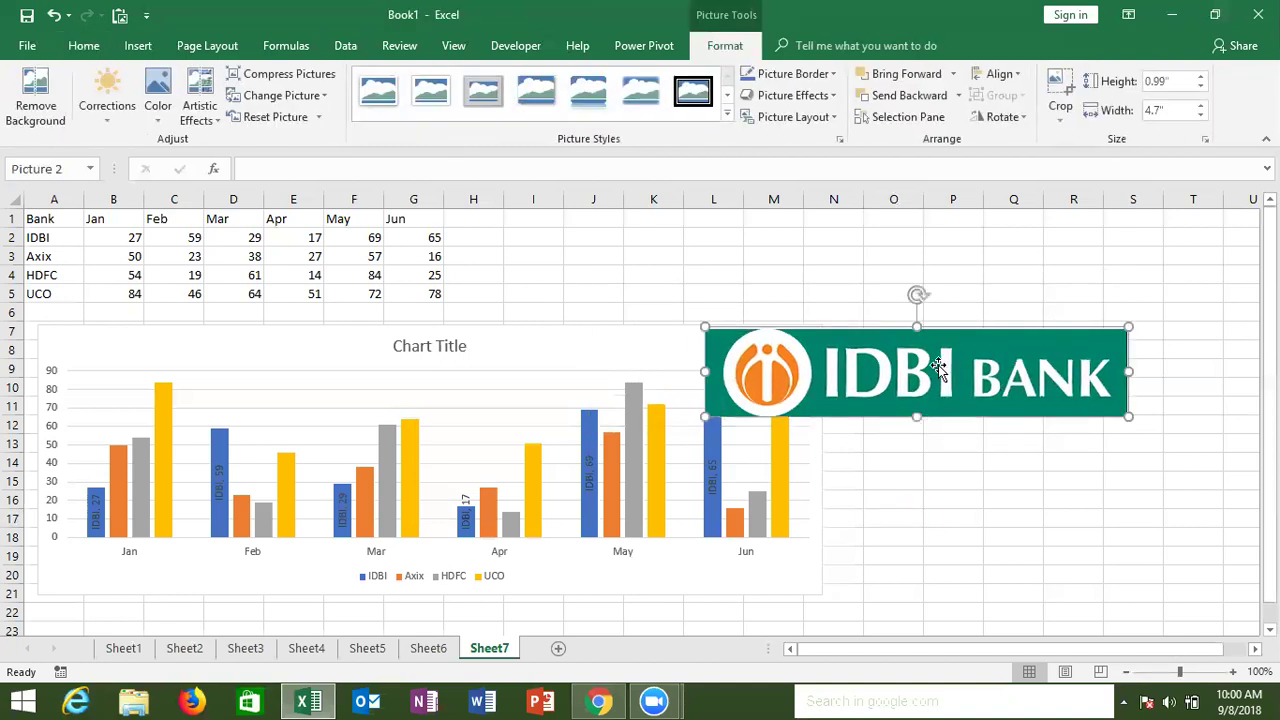
pyautogui.click(1060, 116)
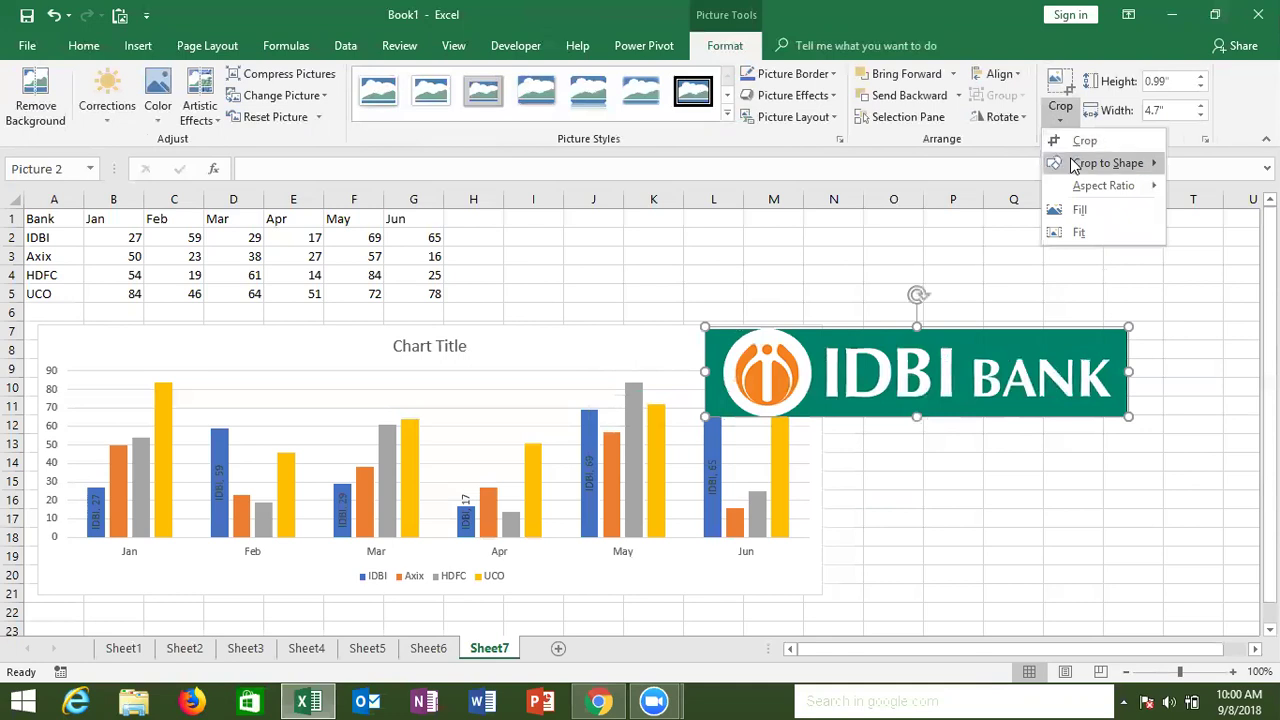
pyautogui.click(1021, 118)
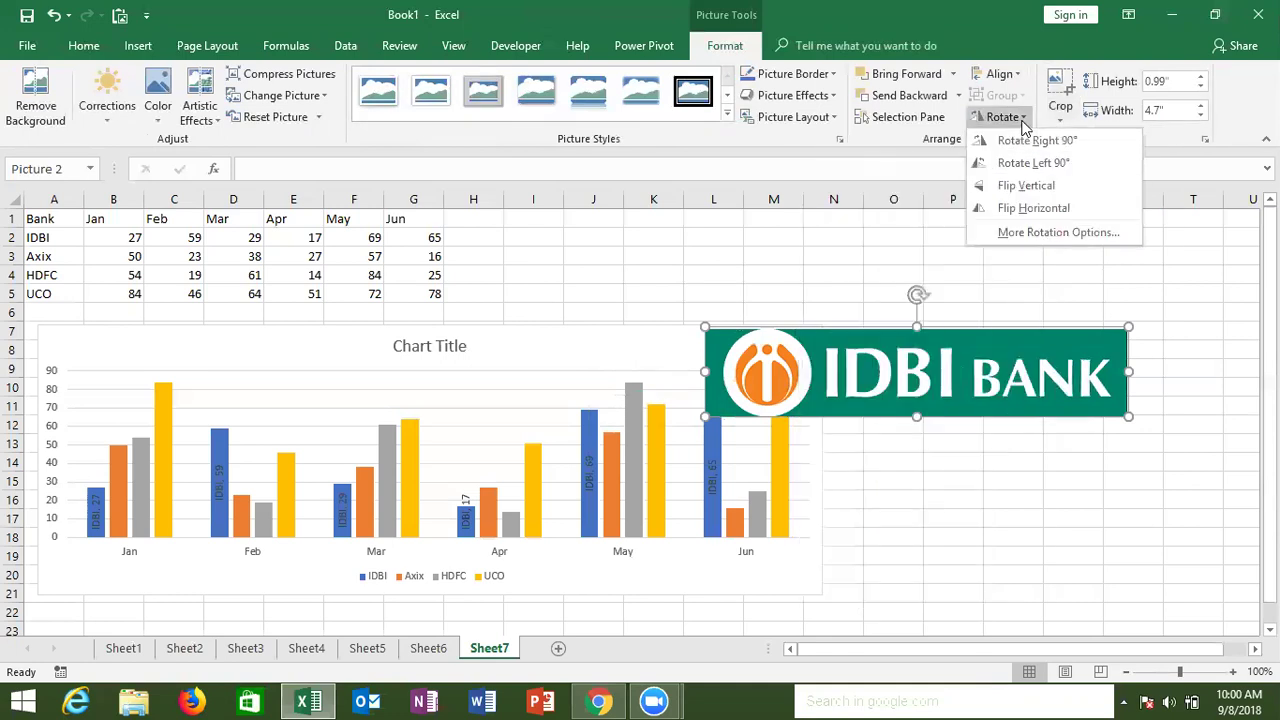
pyautogui.click(1030, 141)
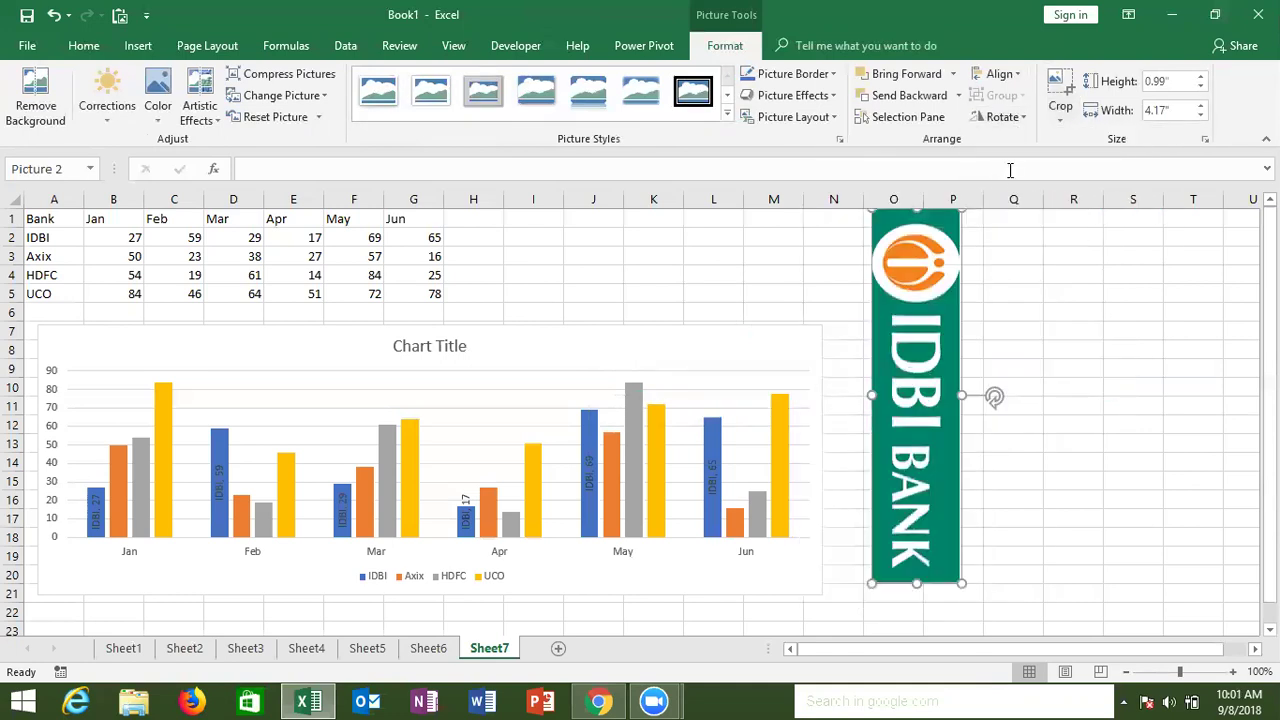
pyautogui.click(1022, 118)
pyautogui.click(1028, 163)
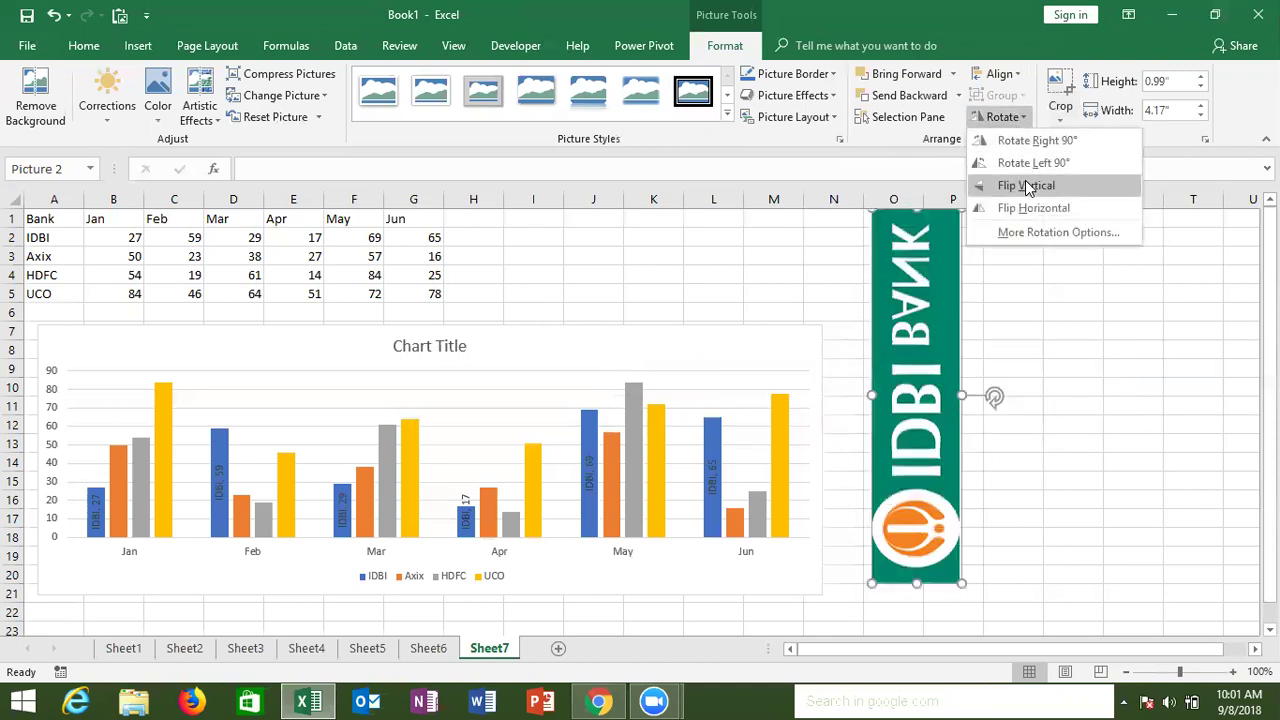
pyautogui.click(1030, 186)
pyautogui.moveTo(912, 293)
pyautogui.mouseDown()
pyautogui.moveTo(998, 343)
pyautogui.moveTo(972, 348)
pyautogui.moveTo(942, 296)
pyautogui.mouseUp()
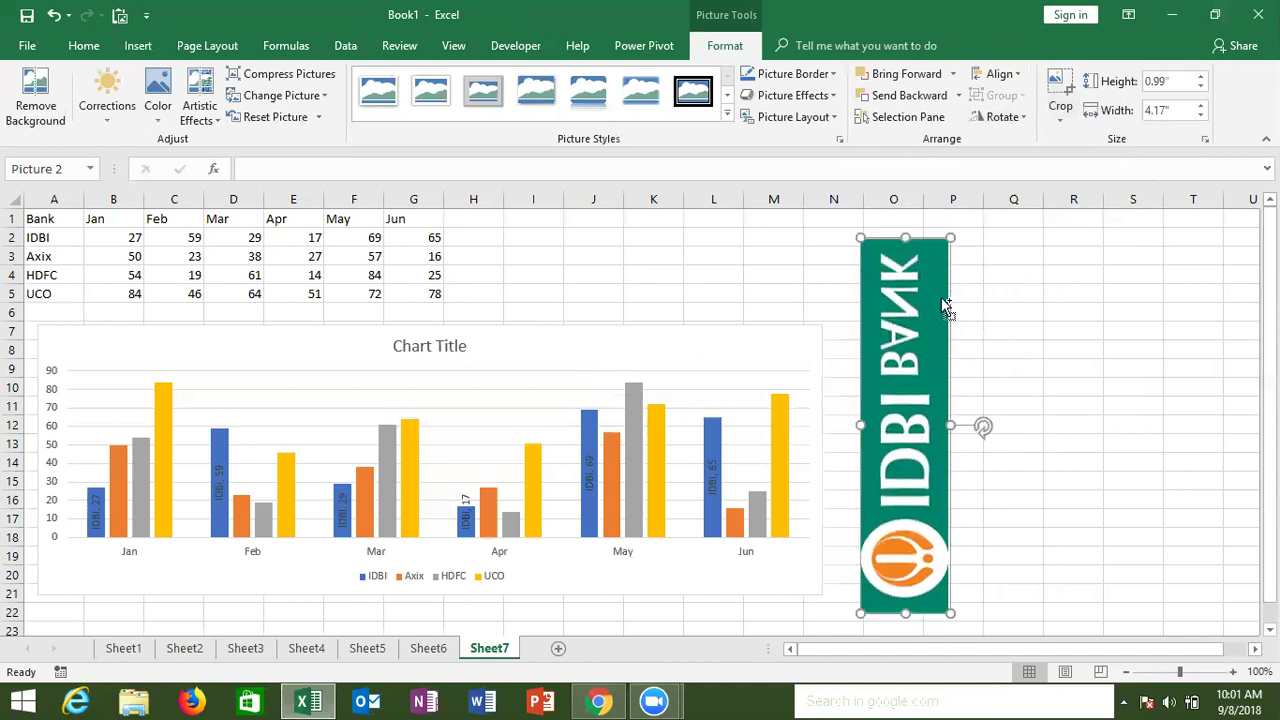
# Open the Fill & Line formatting settings for the chart's IDBI series
pyautogui.click(88, 503)
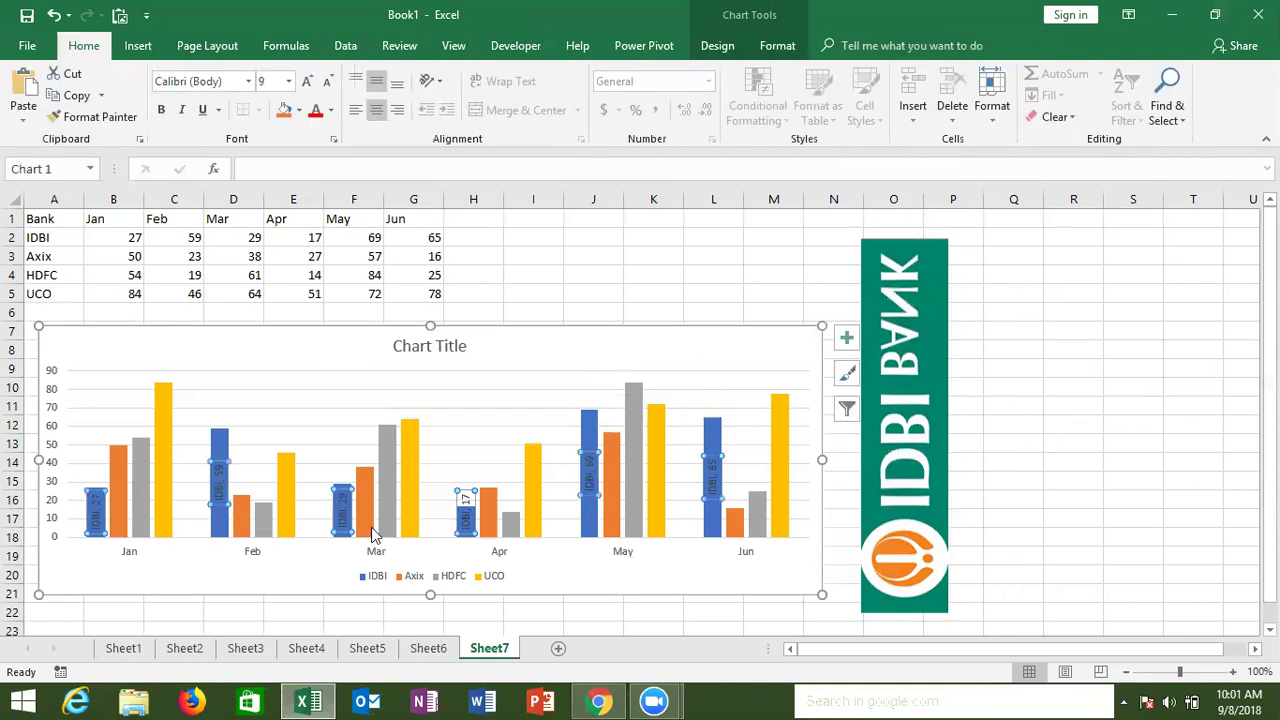
pyautogui.click(595, 514)
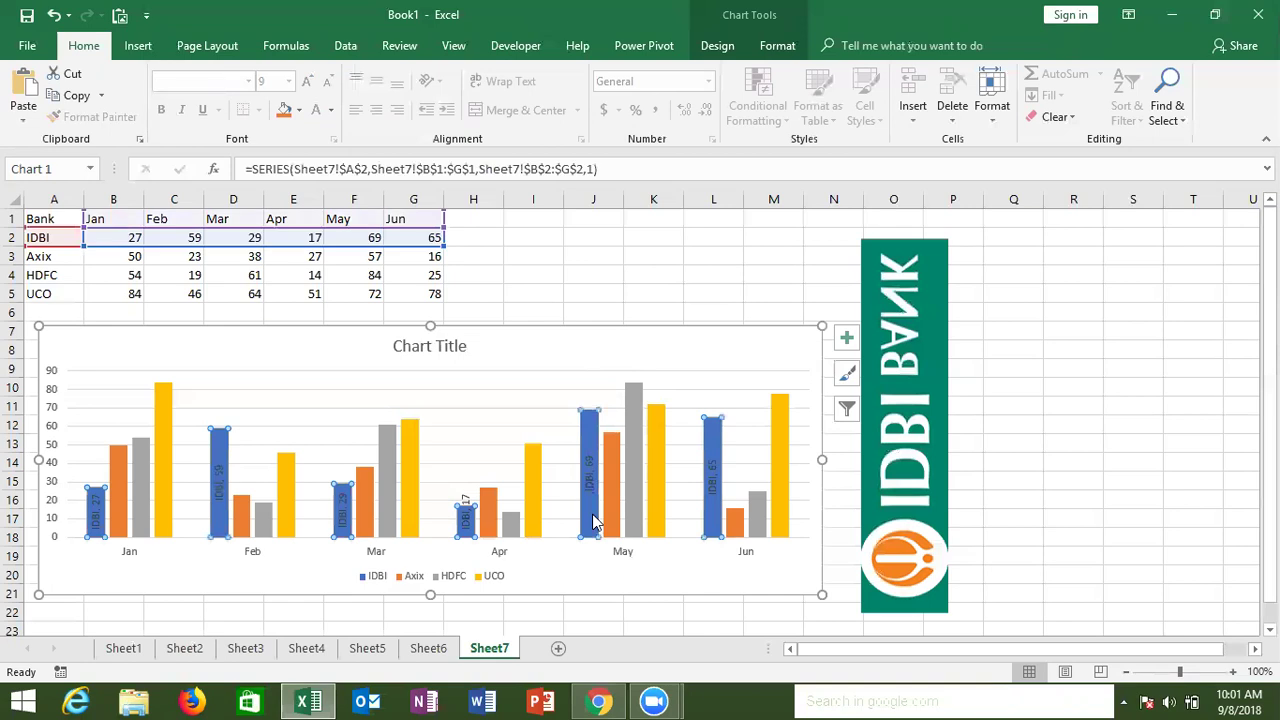
pyautogui.rightClick(596, 514)
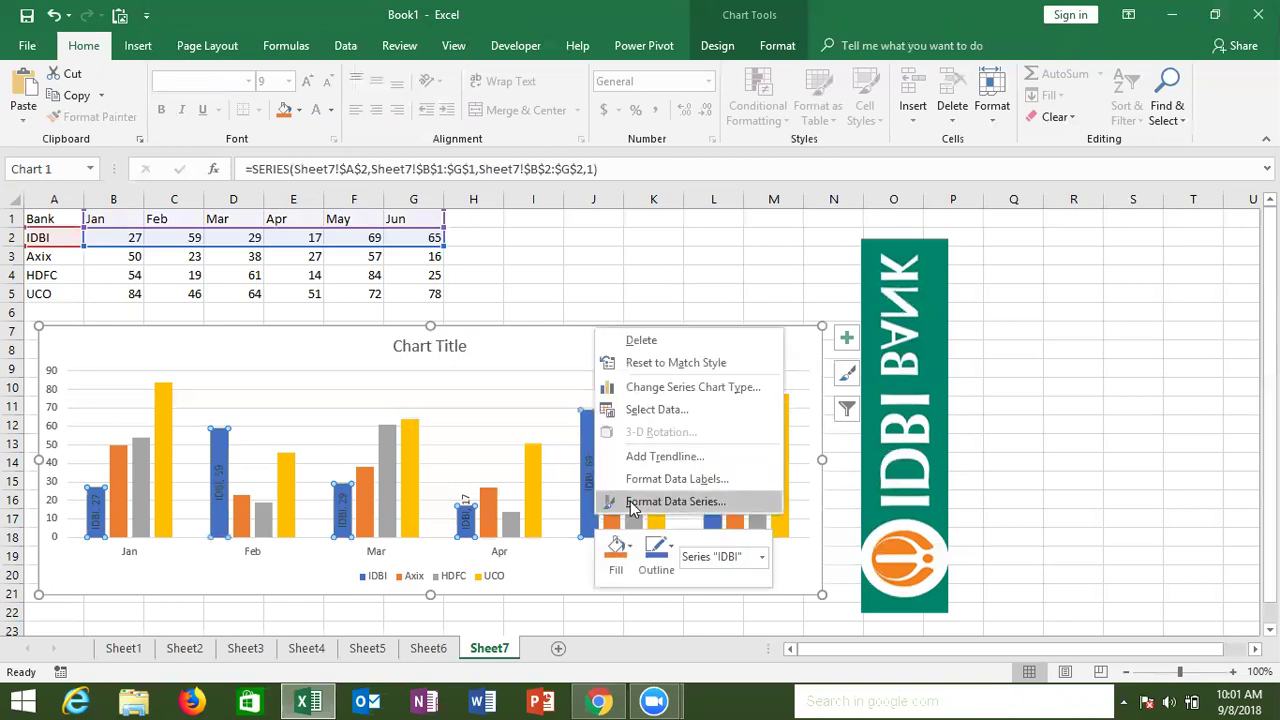
pyautogui.click(631, 507)
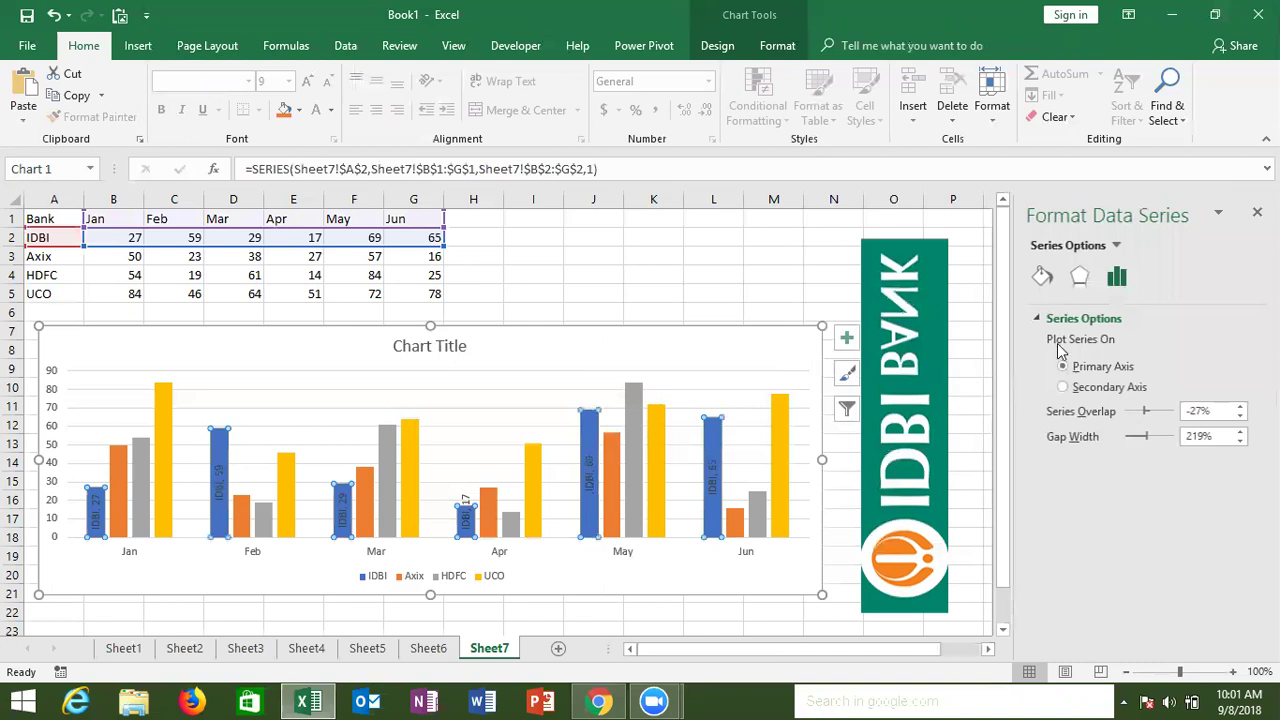
pyautogui.click(1044, 283)
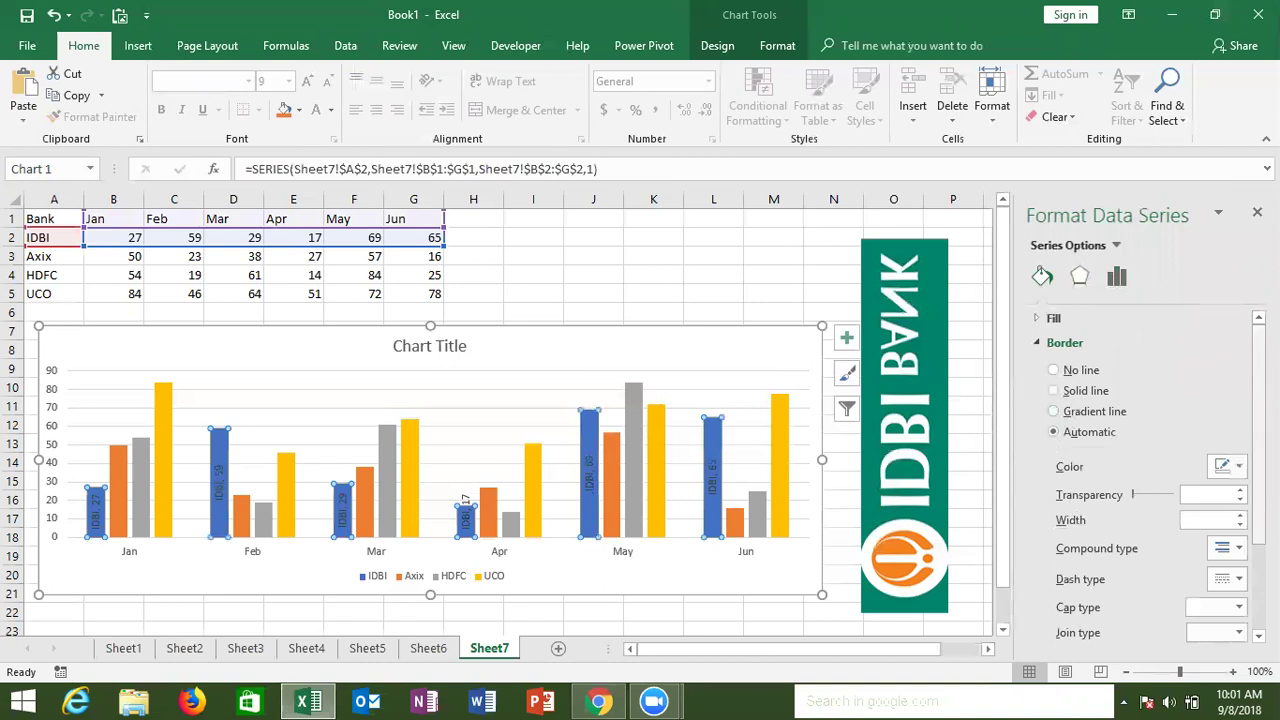
# Set the IDBI bars' border to No line and expand the Fill settings
pyautogui.scroll(-3, 1150, 480)
pyautogui.scroll(2, 1150, 470)
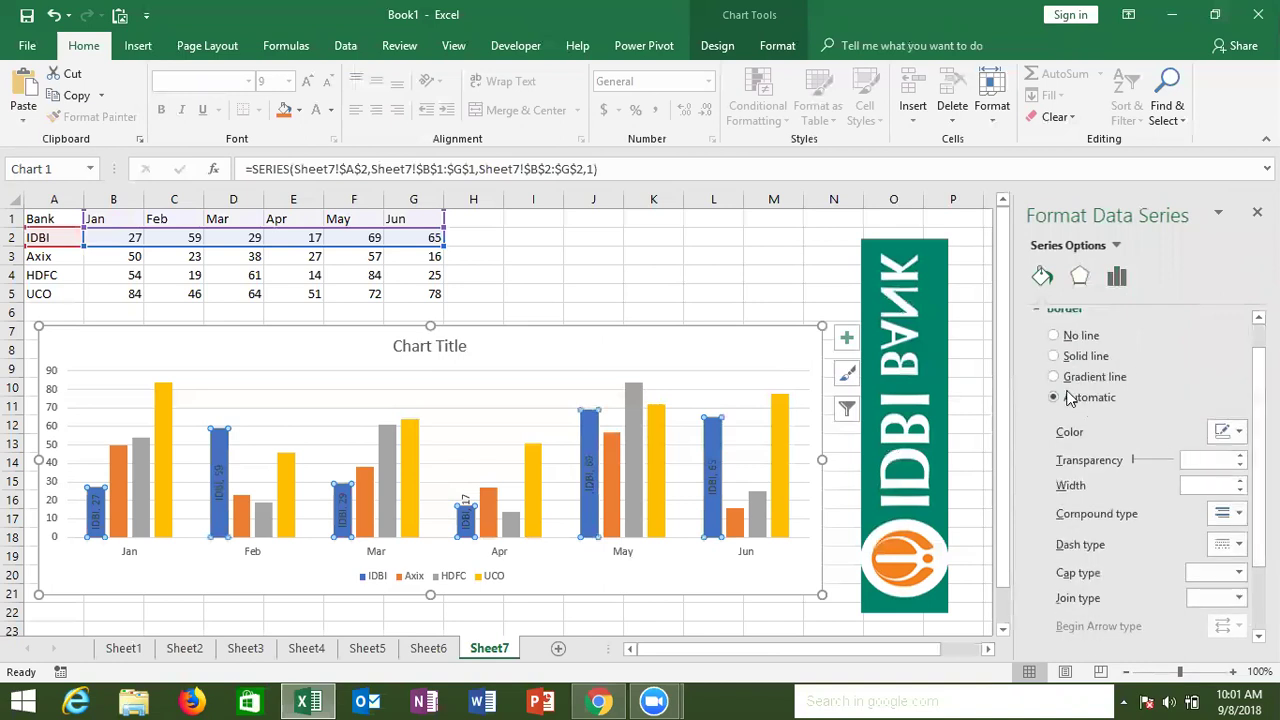
pyautogui.scroll(1, 1100, 420)
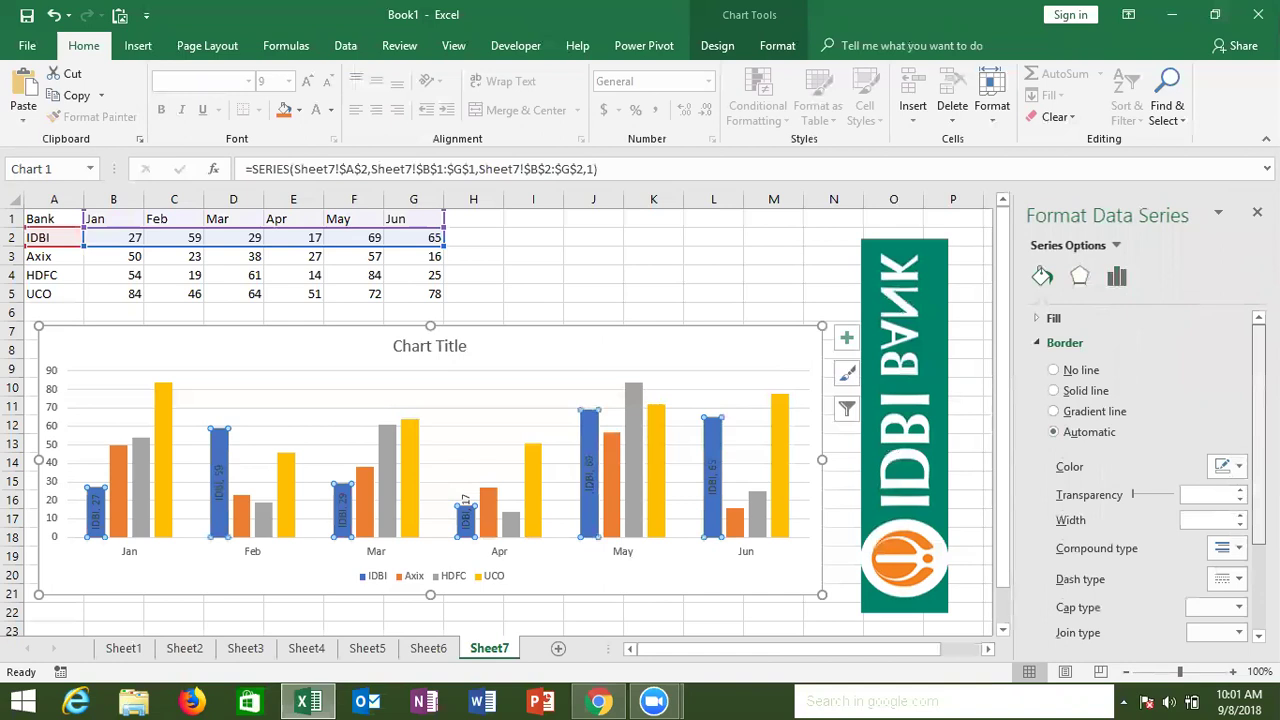
pyautogui.click(1037, 344)
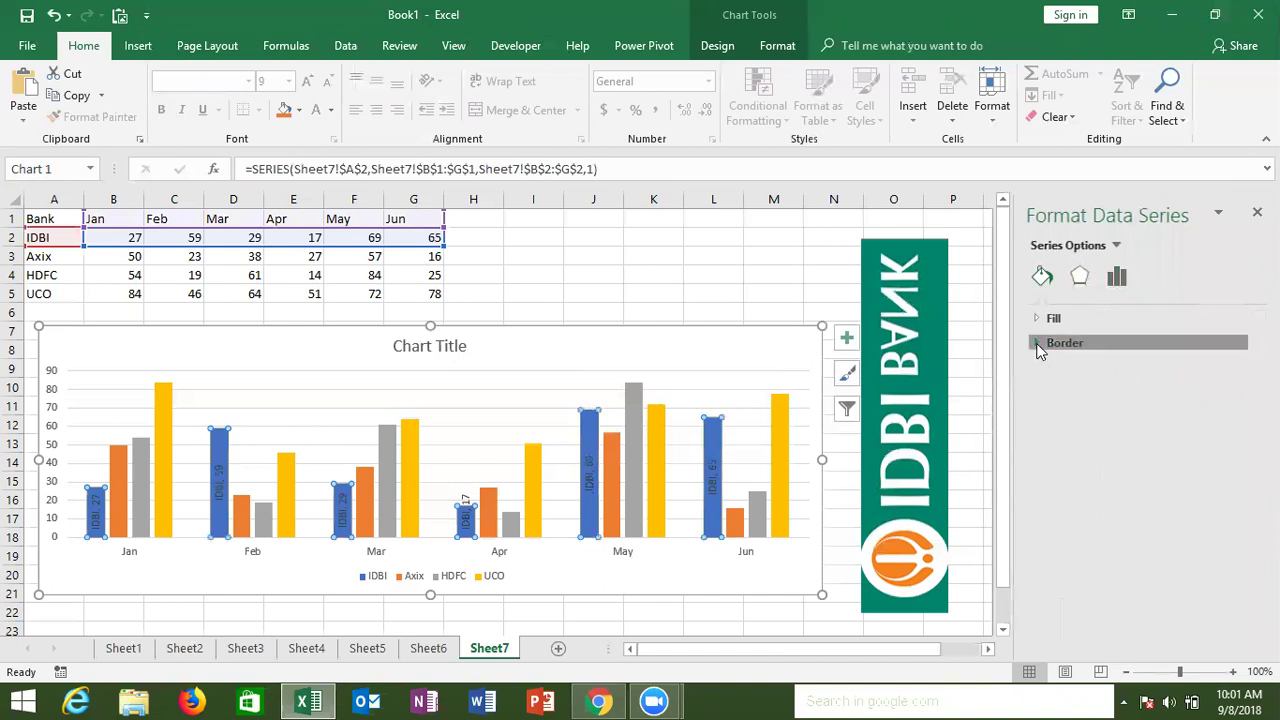
pyautogui.click(1038, 344)
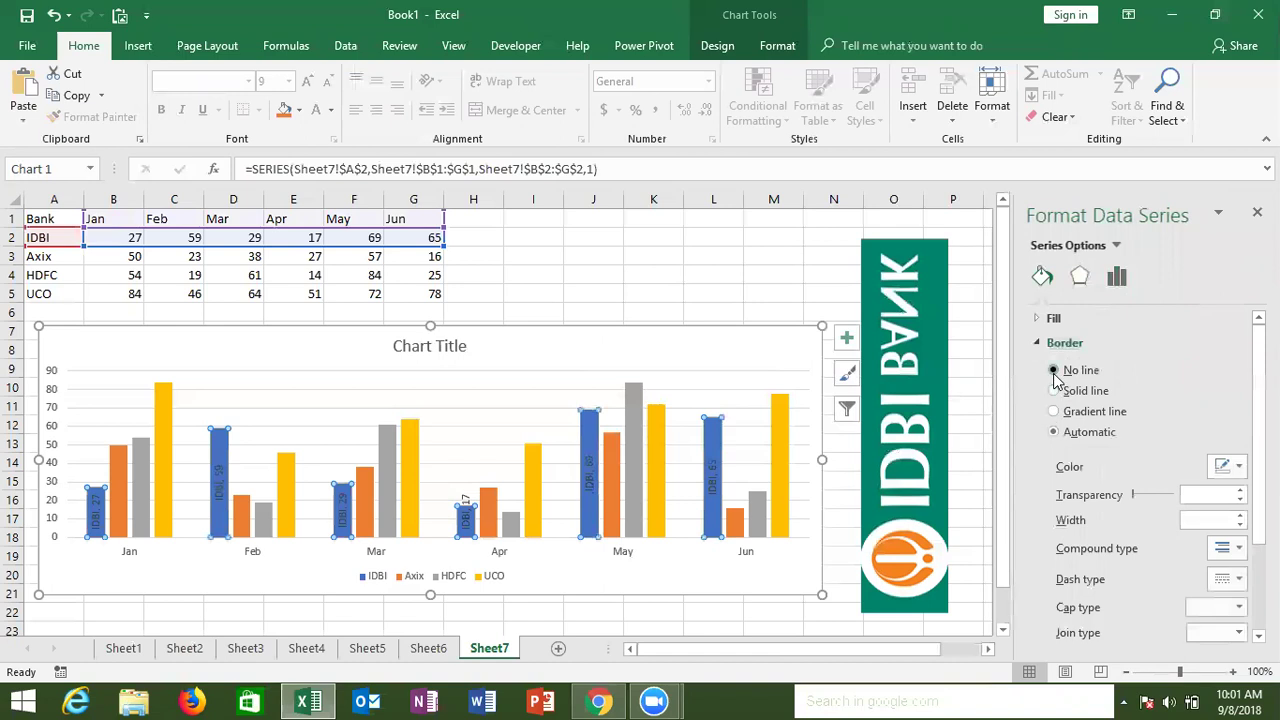
pyautogui.click(1054, 371)
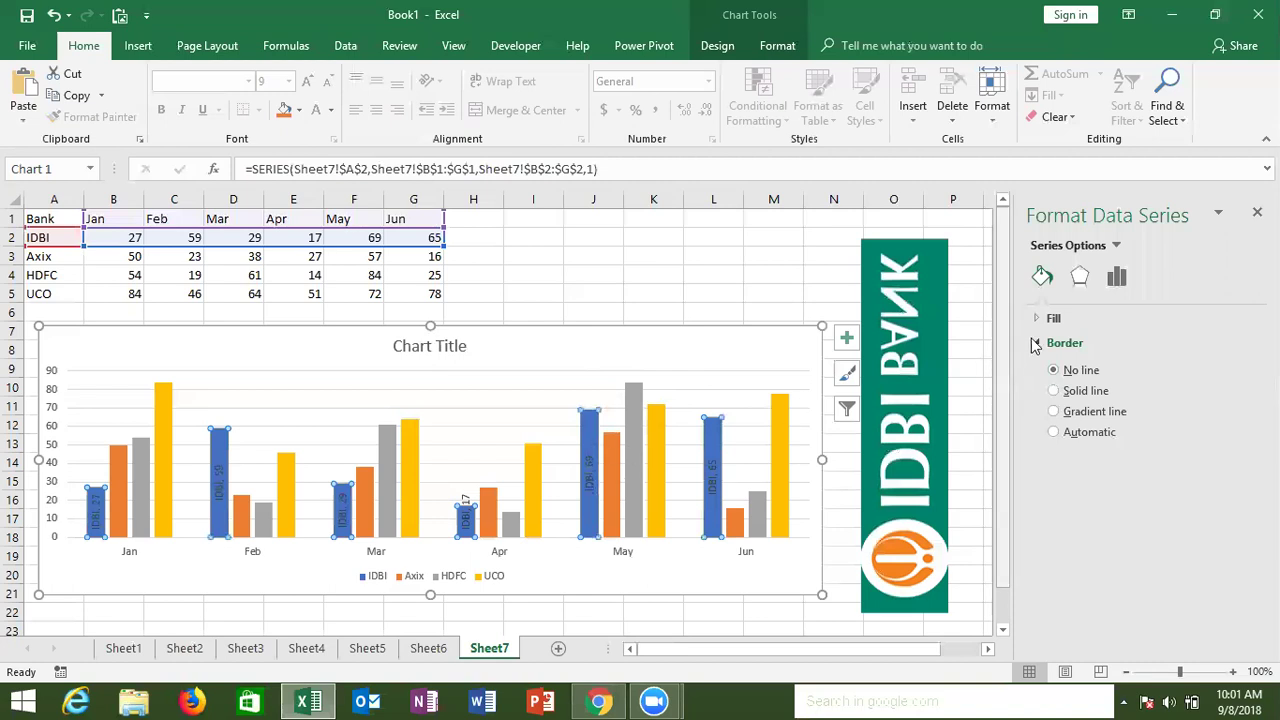
pyautogui.click(1035, 343)
pyautogui.click(1037, 318)
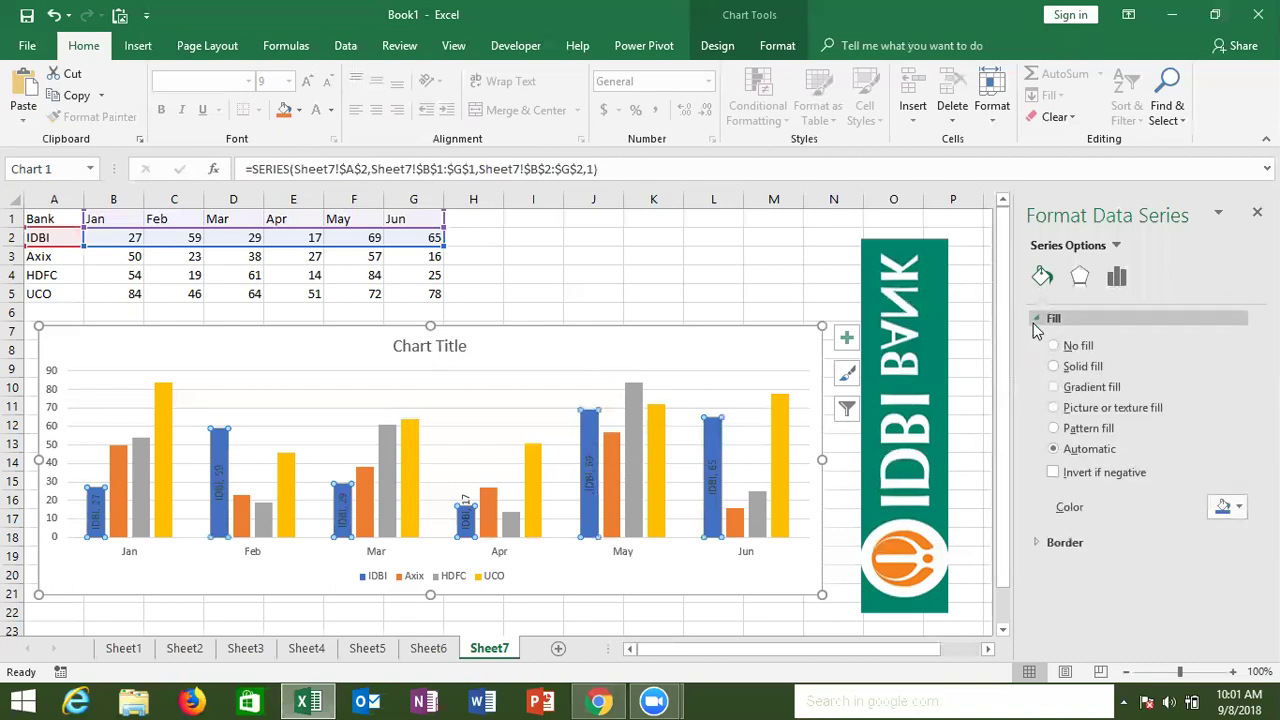
# Fill the IDBI bars with the clipboard logo picture at 0% transparency, then close the Format pane
pyautogui.click(1063, 407)
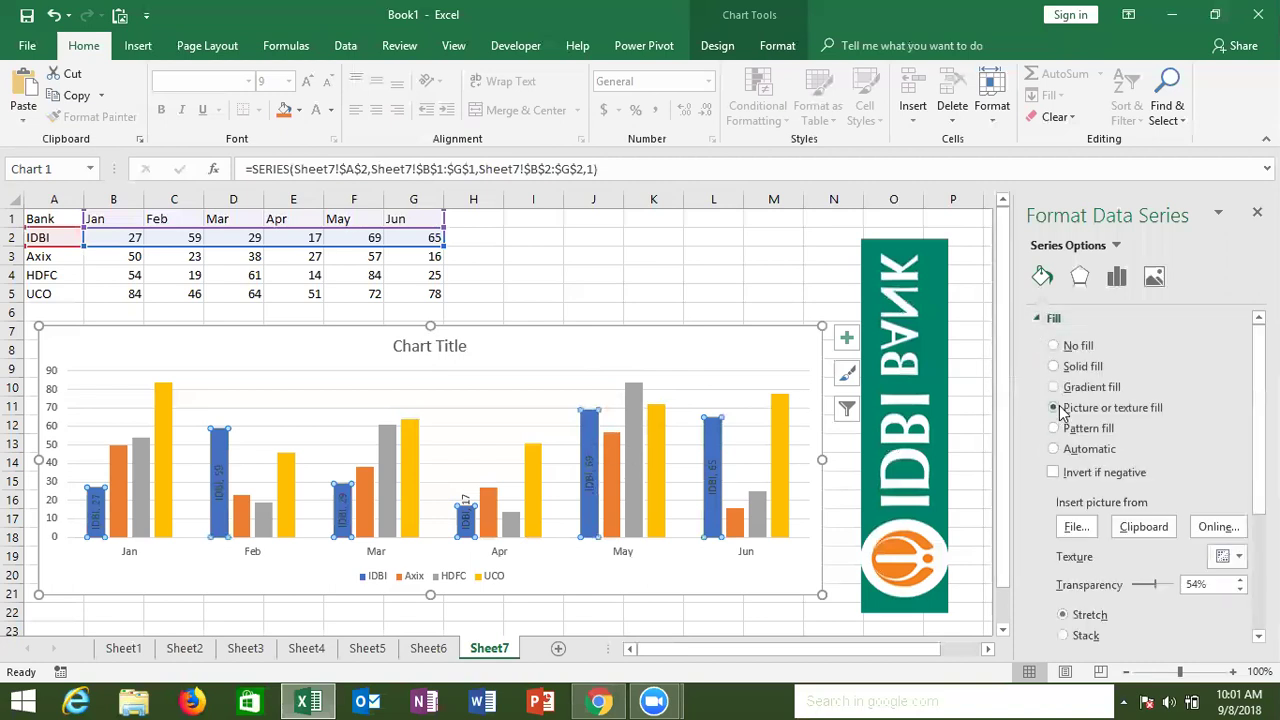
pyautogui.click(1145, 528)
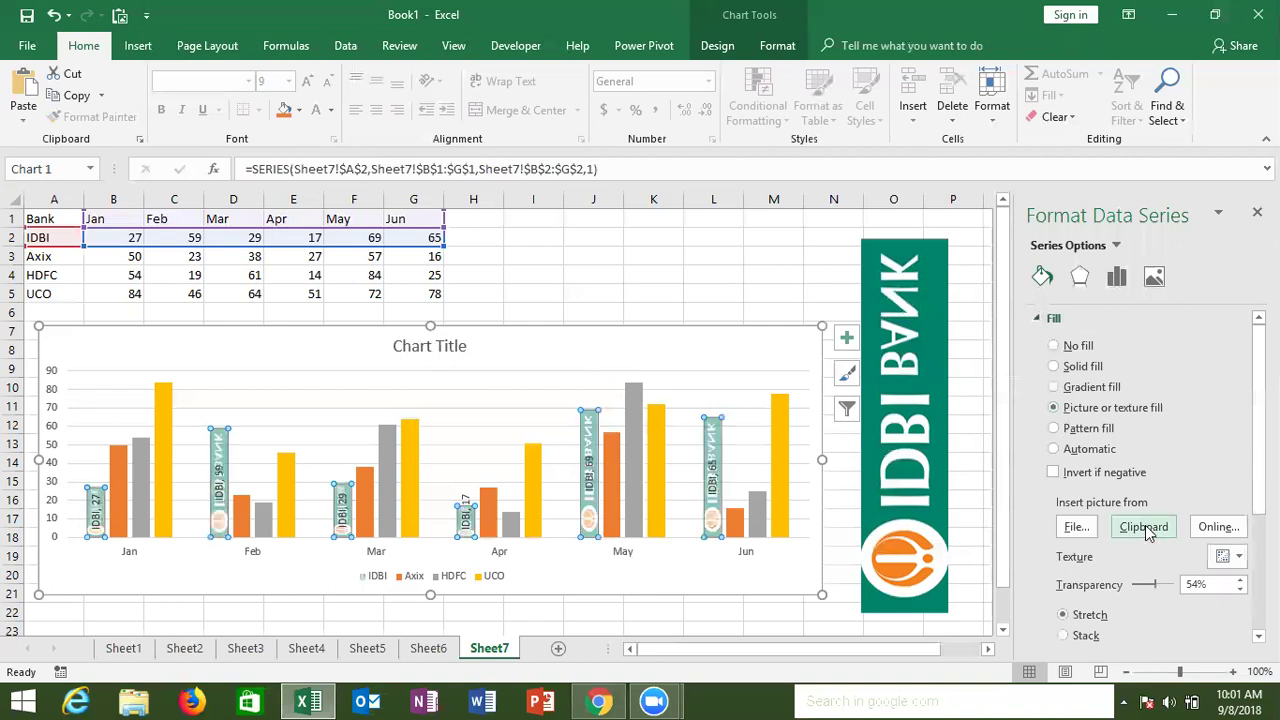
pyautogui.click(1135, 587)
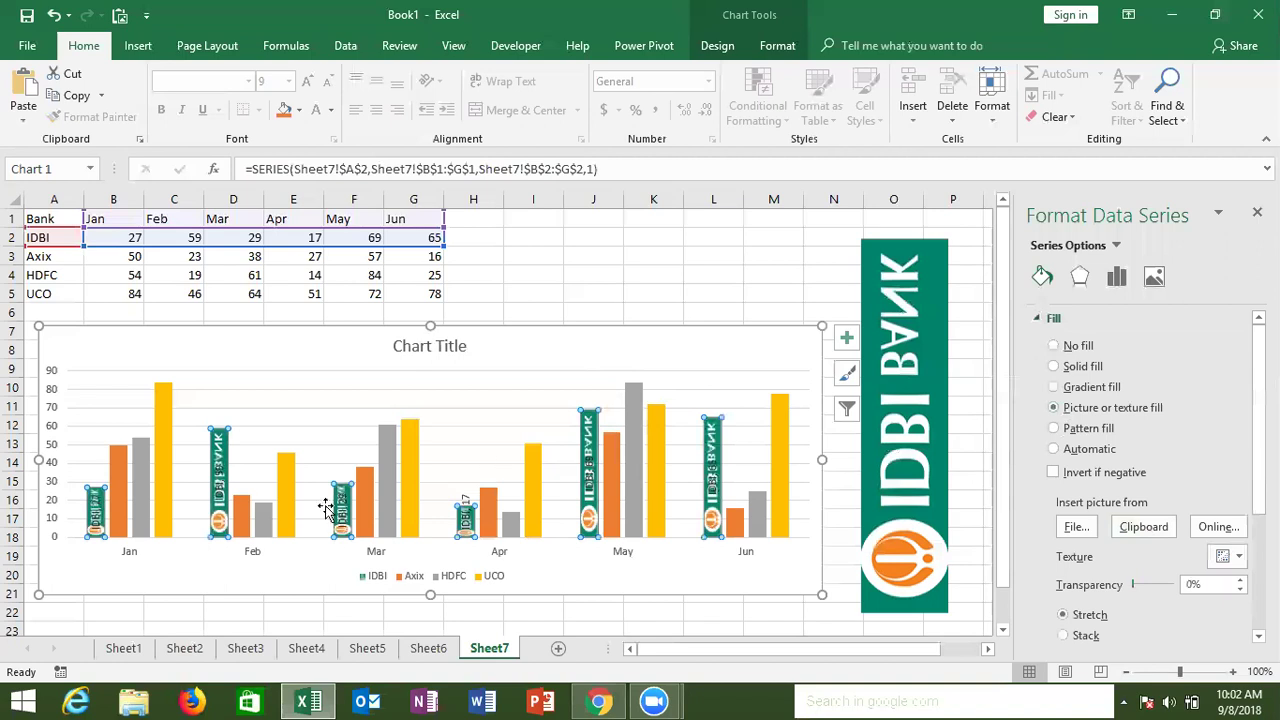
pyautogui.click(217, 485)
pyautogui.click(311, 444)
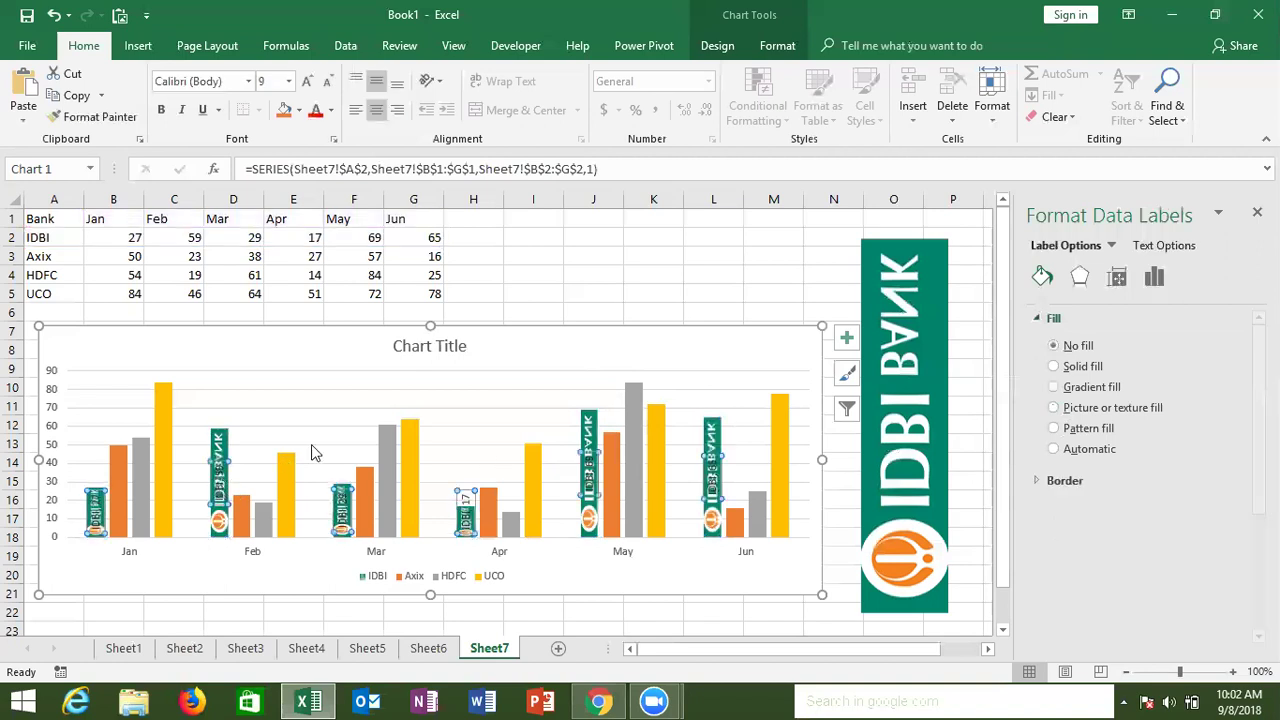
pyautogui.click(413, 365)
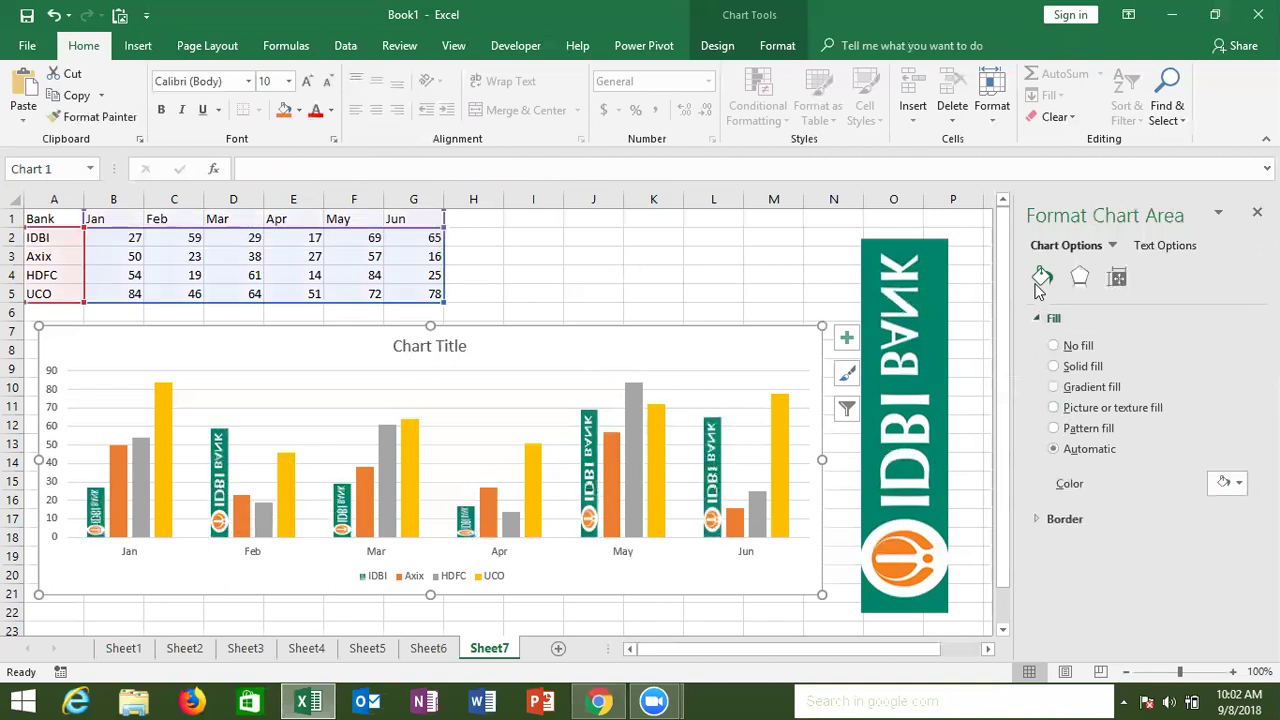
pyautogui.press('Escape')
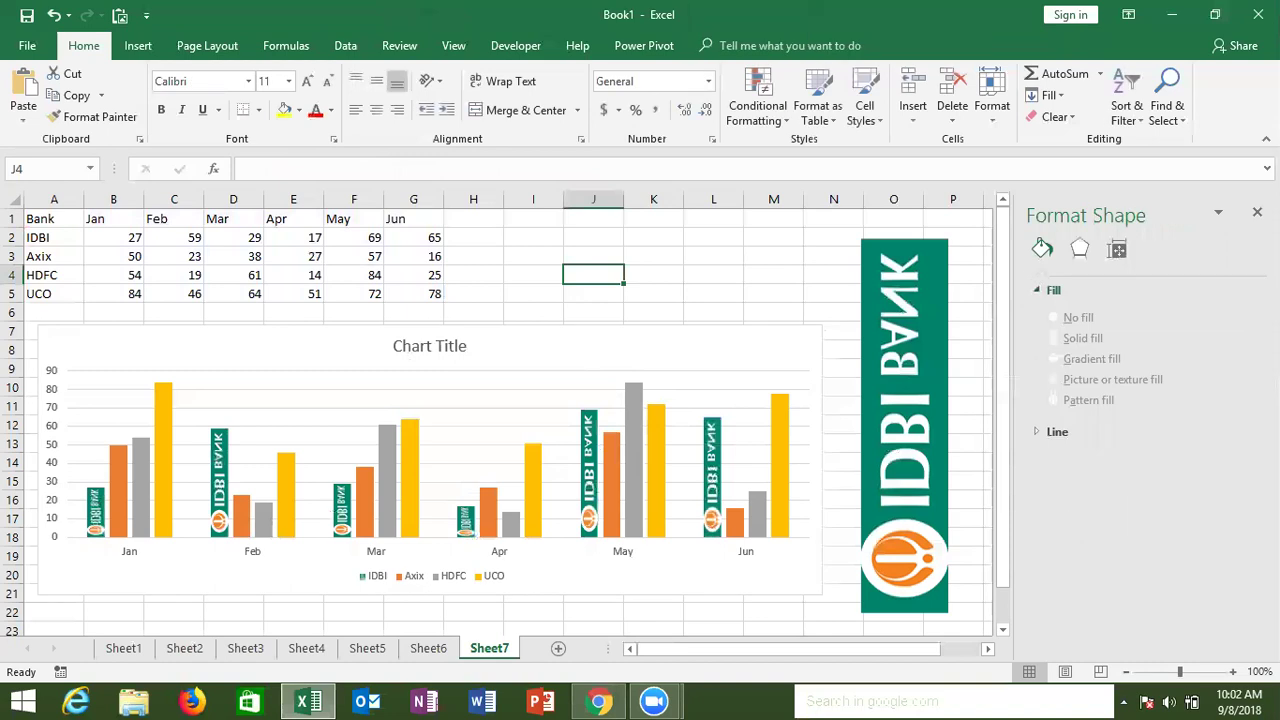
pyautogui.click(1257, 211)
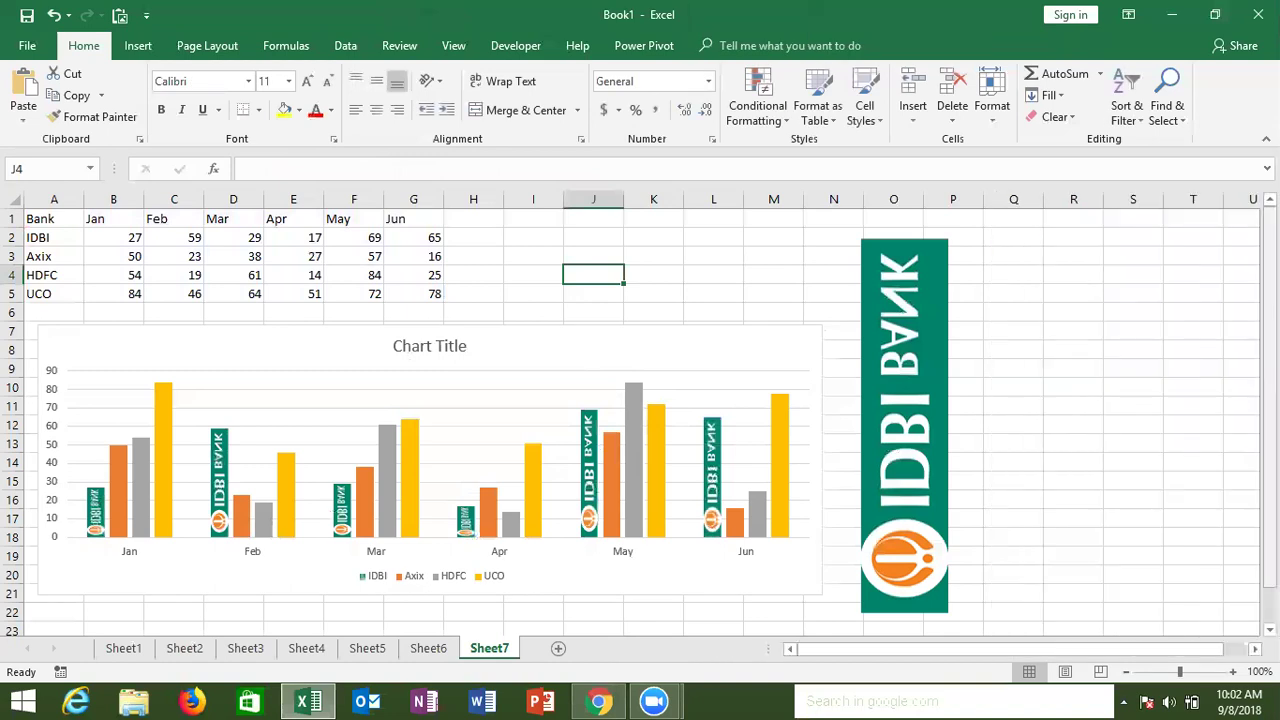
# Delete the standalone vertical IDBI logo picture from Sheet7
pyautogui.click(940, 343)
pyautogui.press('Delete')
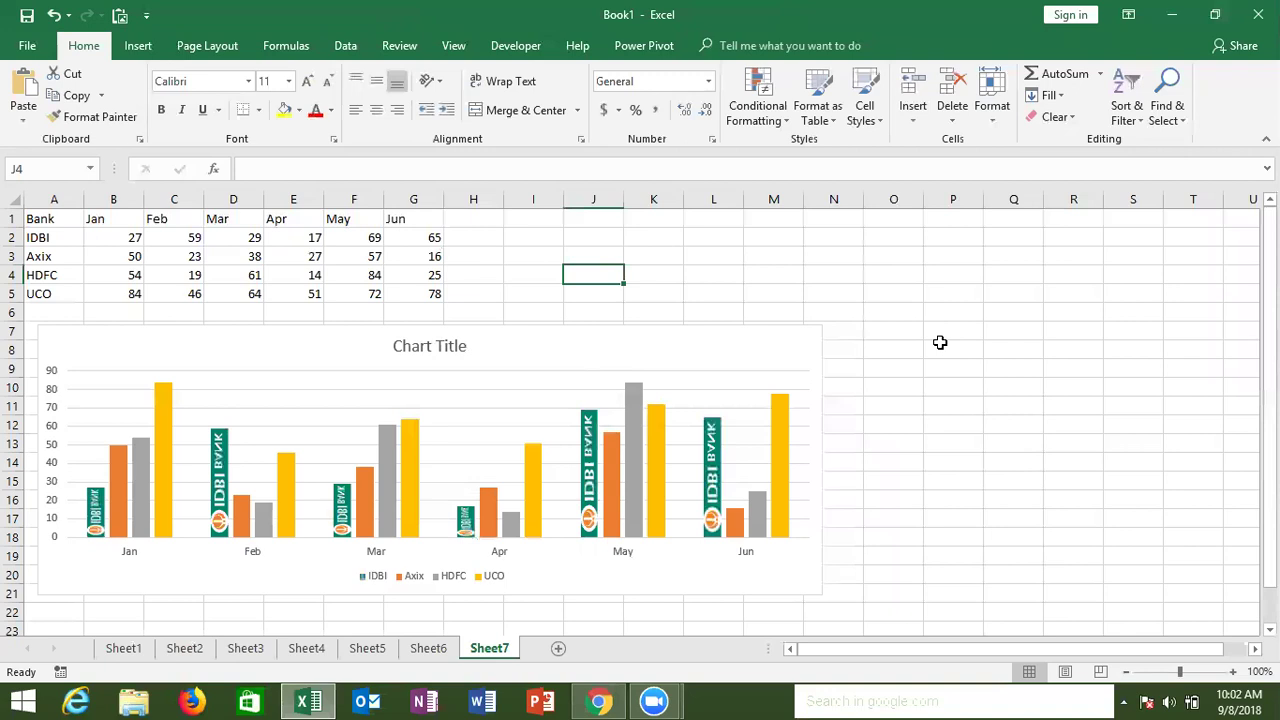
pyautogui.click(908, 277)
pyautogui.click(137, 45)
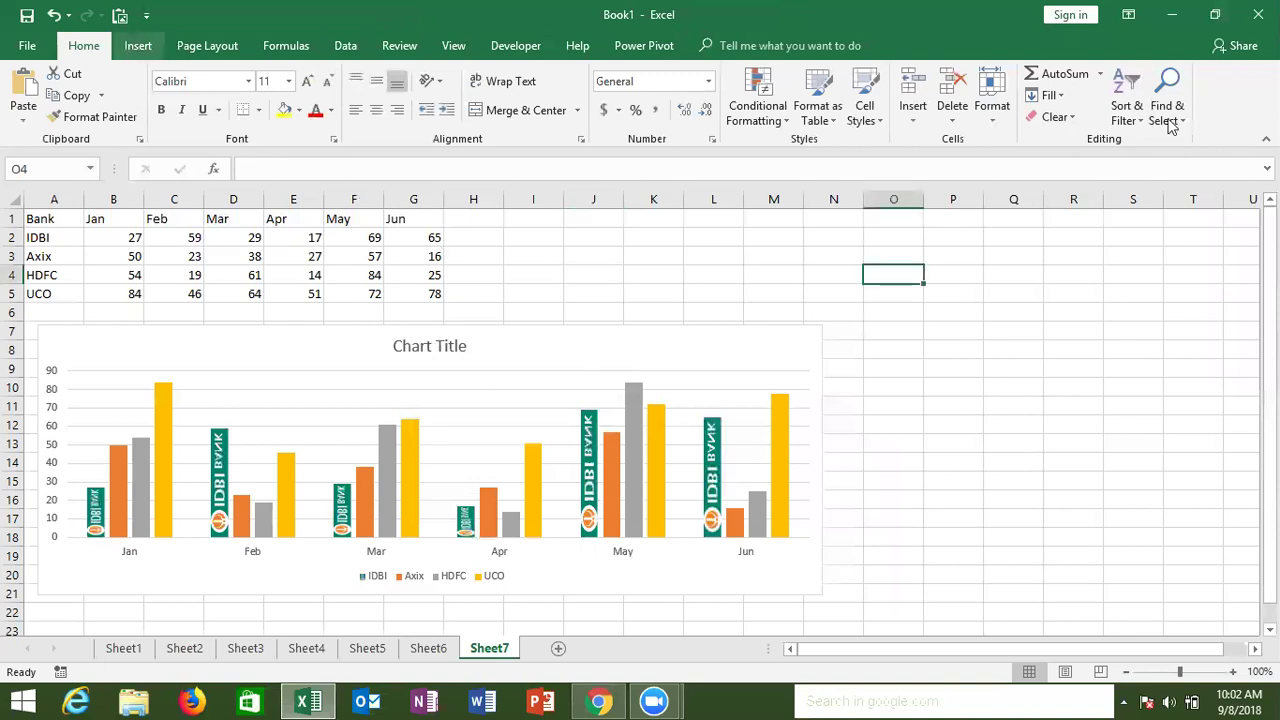
# Insert a WordArt text box reading 'Axix Bank'
pyautogui.click(1066, 122)
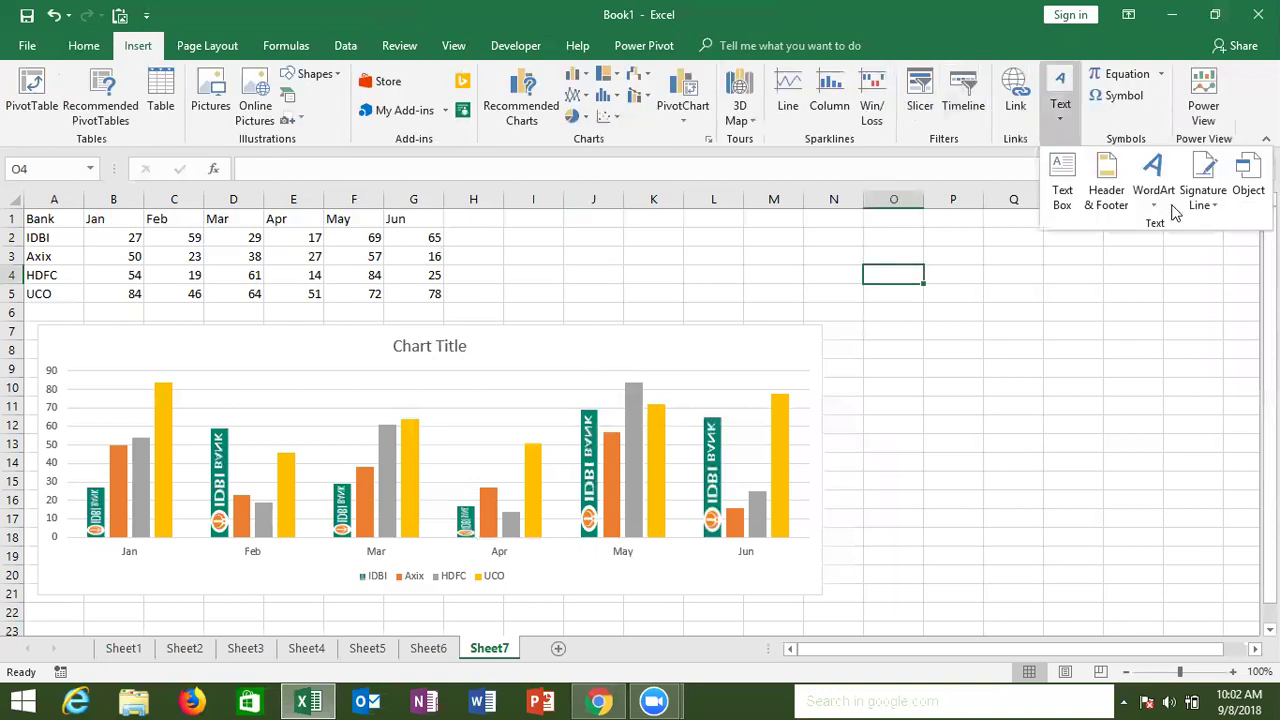
pyautogui.click(1165, 205)
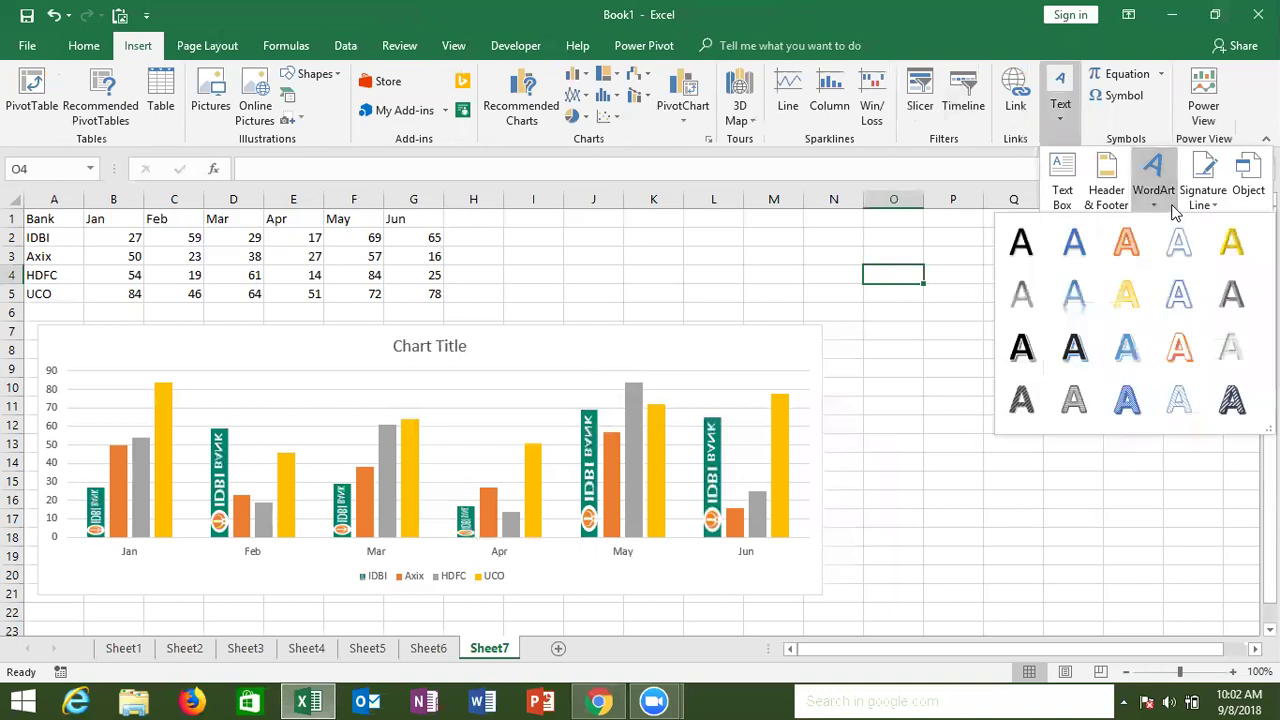
pyautogui.click(1073, 242)
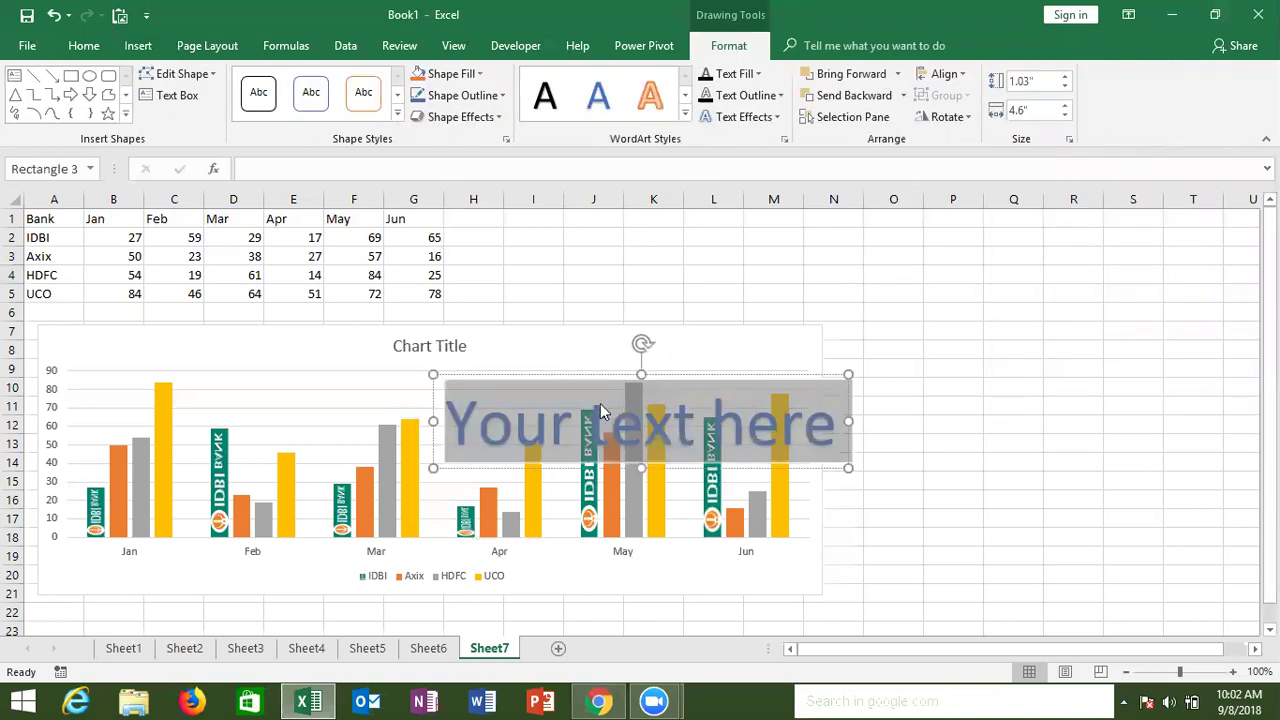
pyautogui.write('Axix Bank')
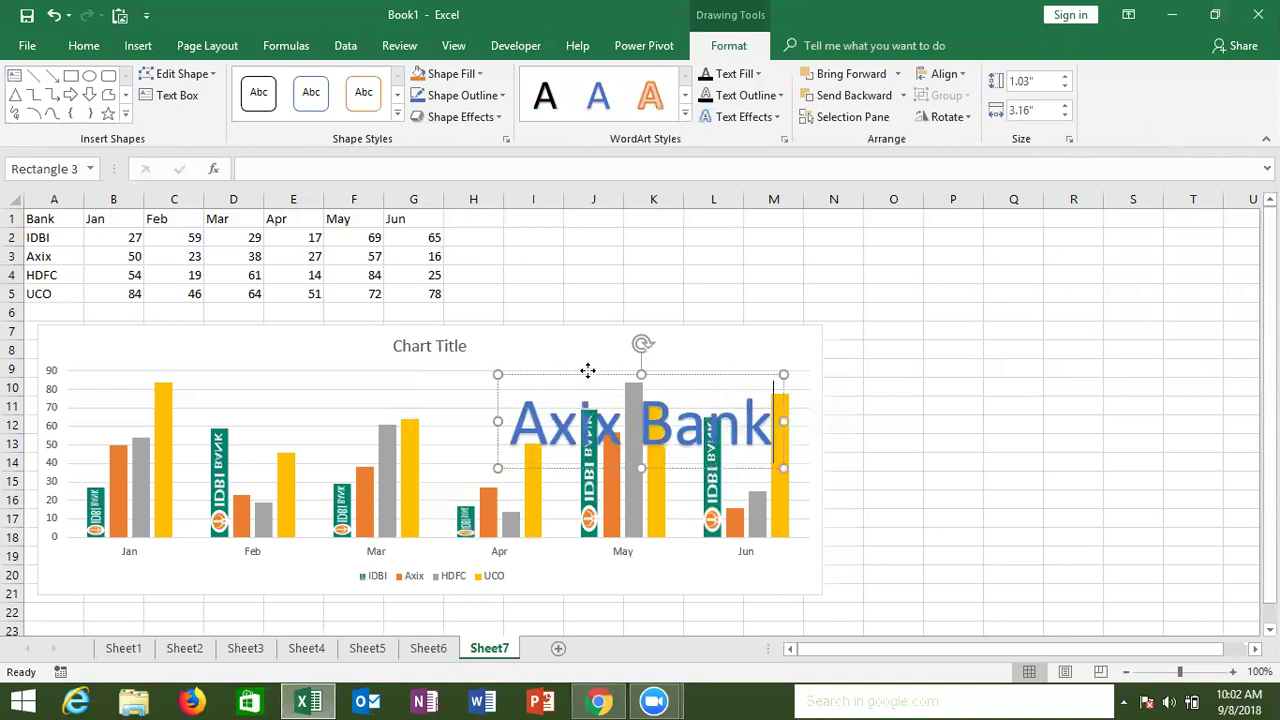
# Move the Axix Bank box right of the chart and apply the light-gold shape style
pyautogui.moveTo(588, 376); pyautogui.dragTo(936, 268)
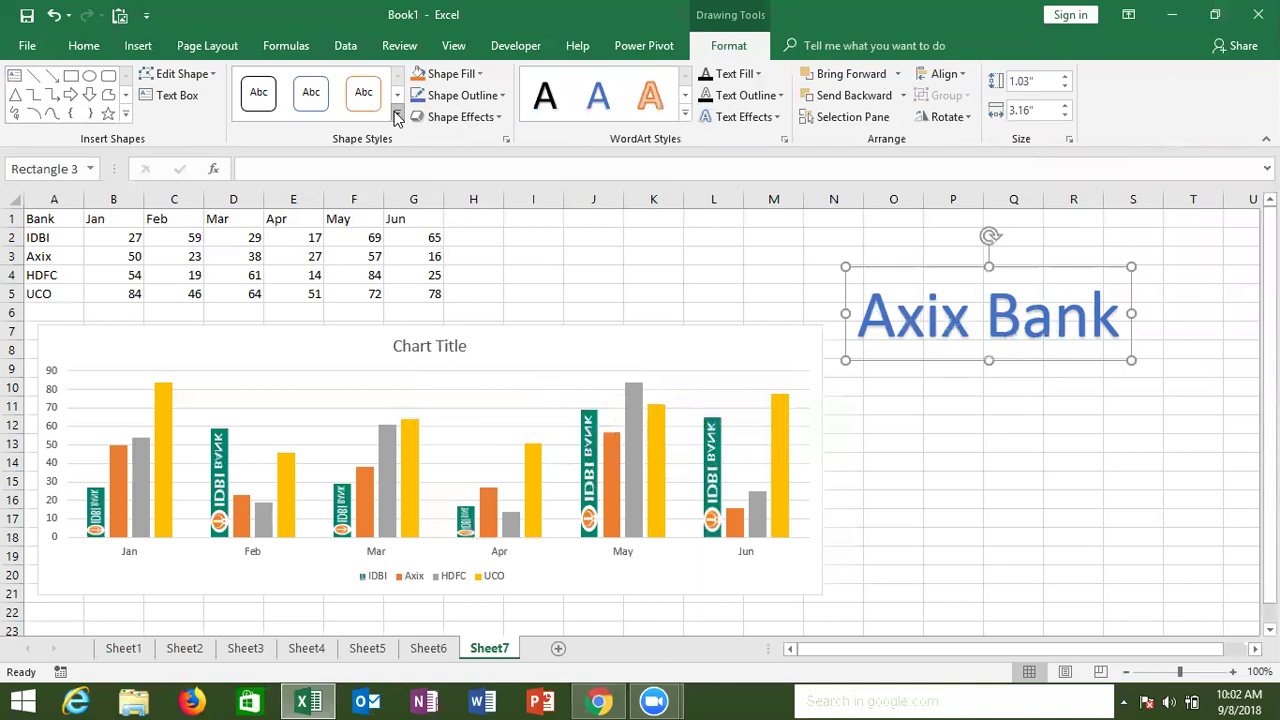
pyautogui.click(397, 113)
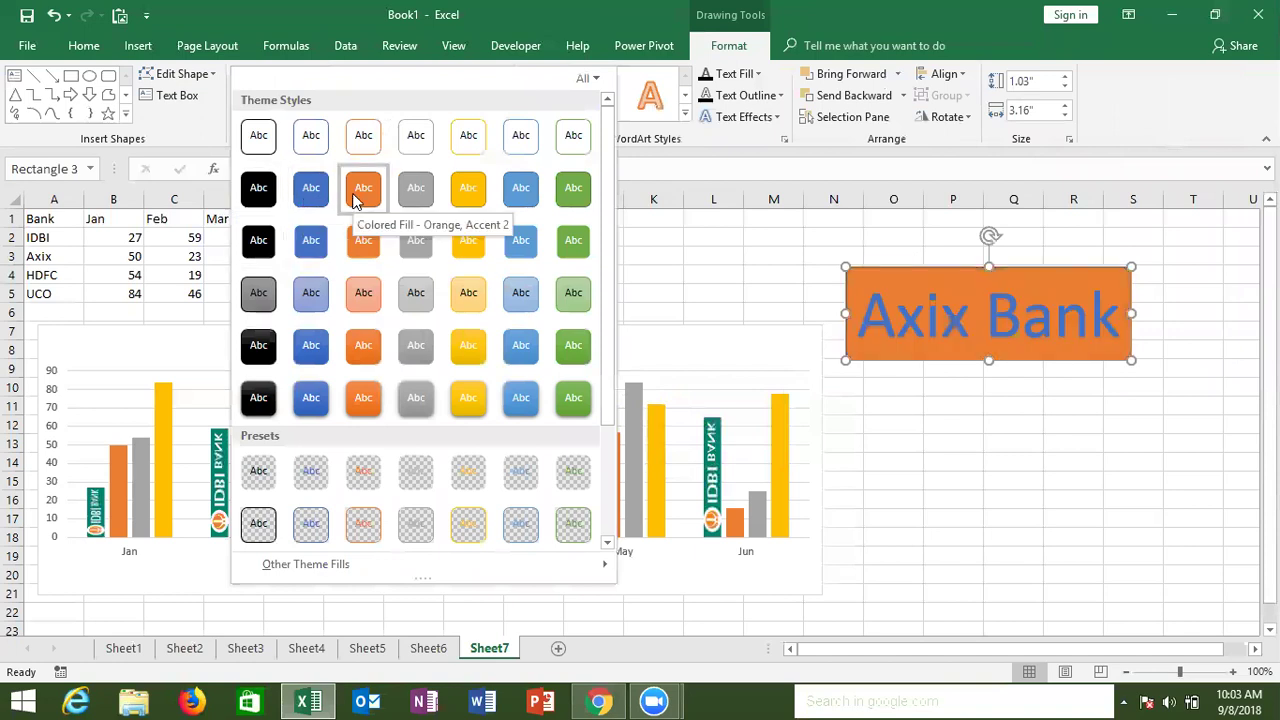
pyautogui.click(476, 304)
pyautogui.click(1060, 537)
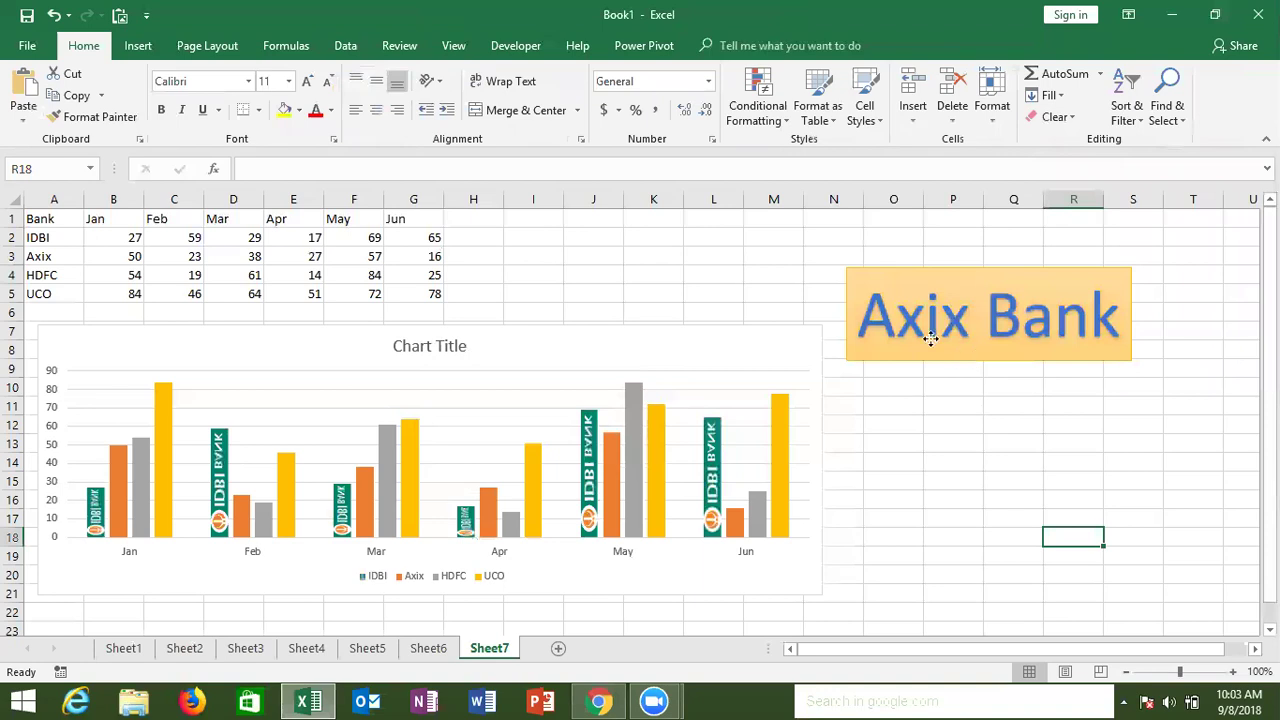
pyautogui.moveTo(960, 358); pyautogui.dragTo(897, 305)
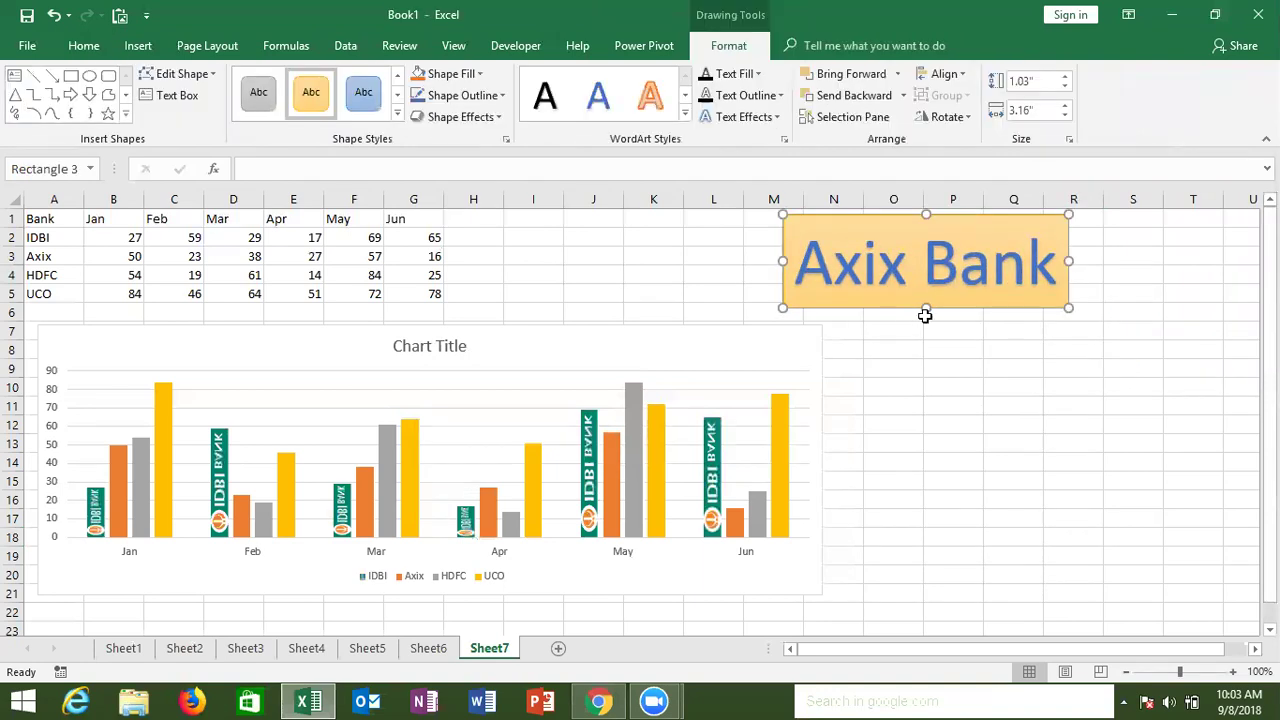
pyautogui.click(955, 348)
pyautogui.click(955, 348)
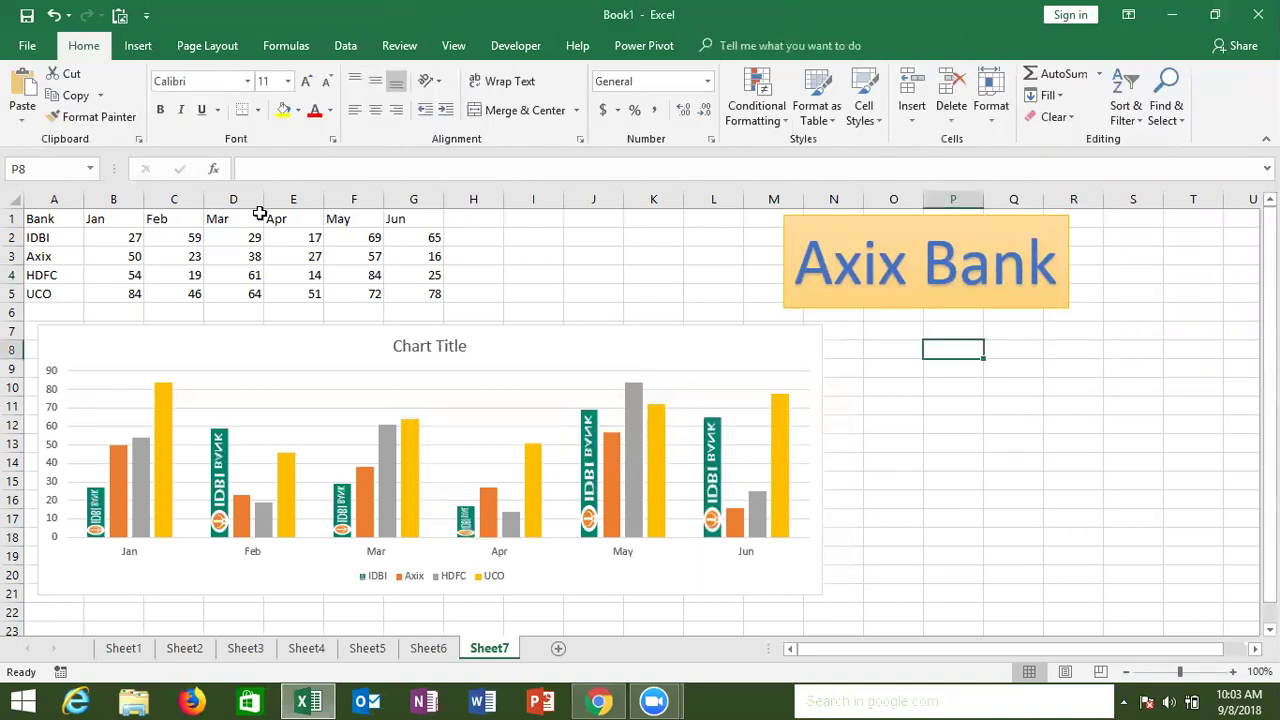
# Paste the Axix Bank banner as a picture at P8 and shift it left
pyautogui.click(23, 120)
pyautogui.click(79, 168)
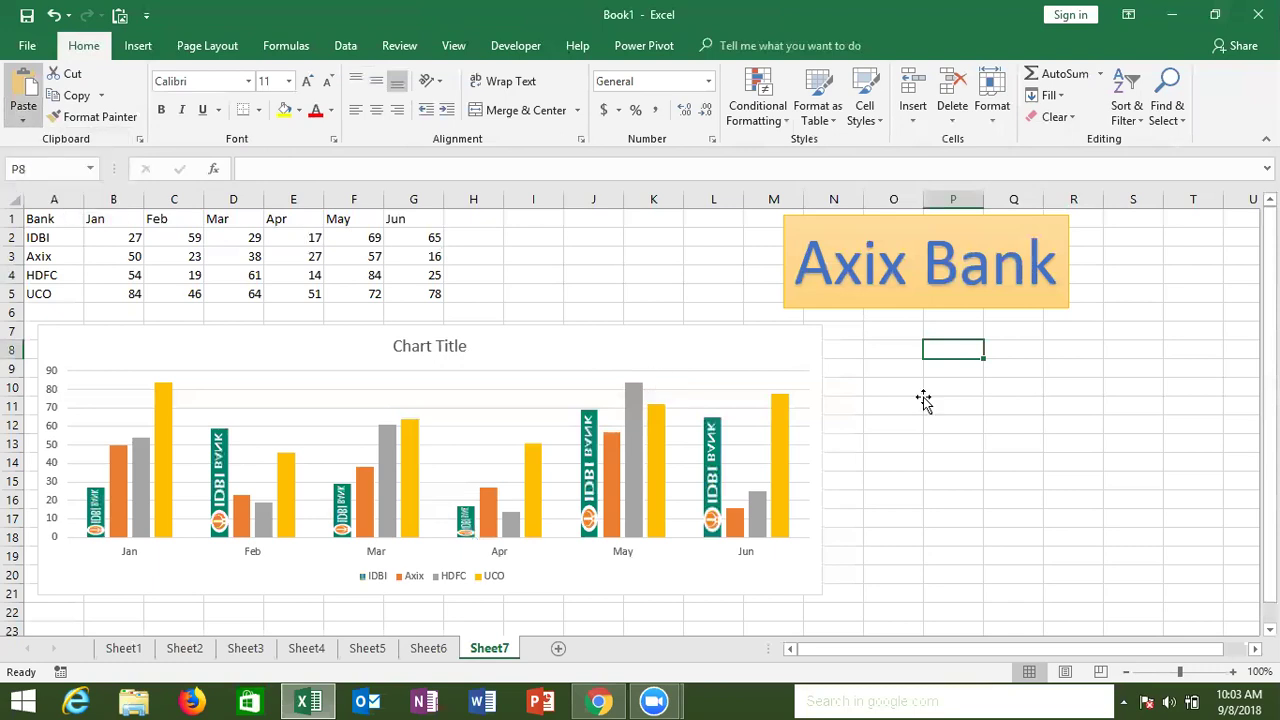
pyautogui.moveTo(936, 374); pyautogui.dragTo(864, 377)
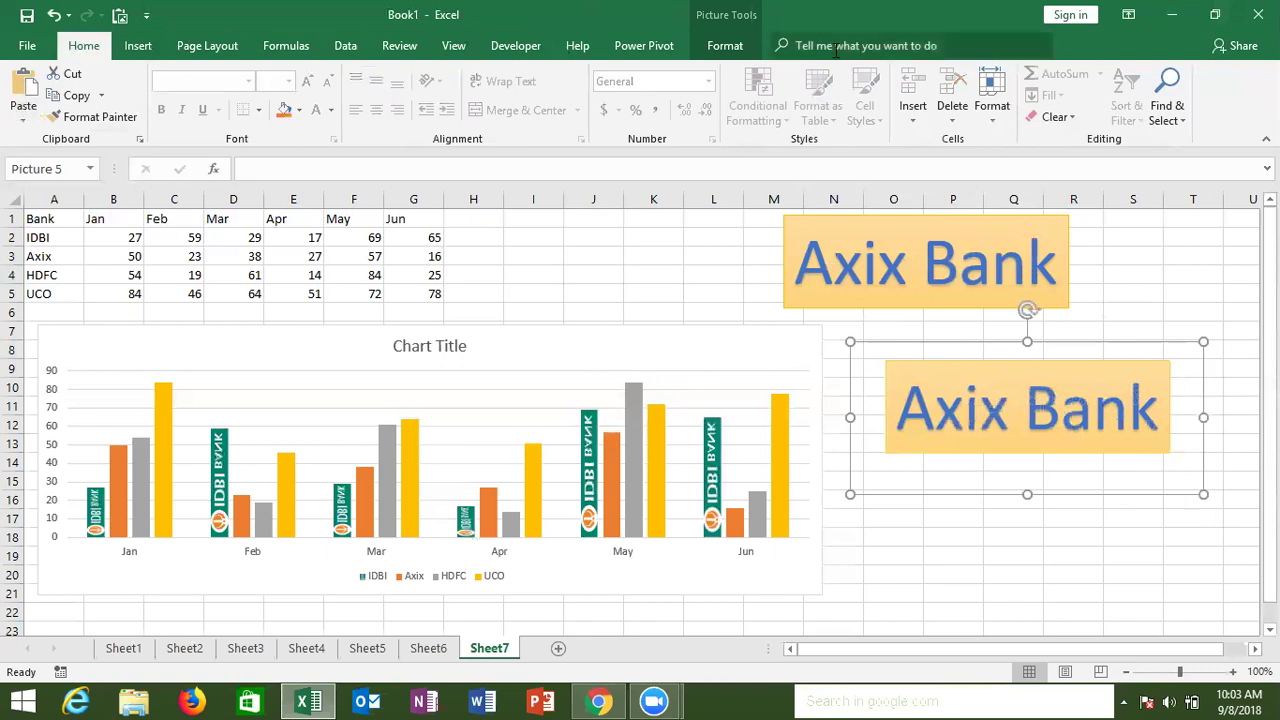
# Crop the pasted picture to its gold area and rotate it 90° left
pyautogui.click(728, 46)
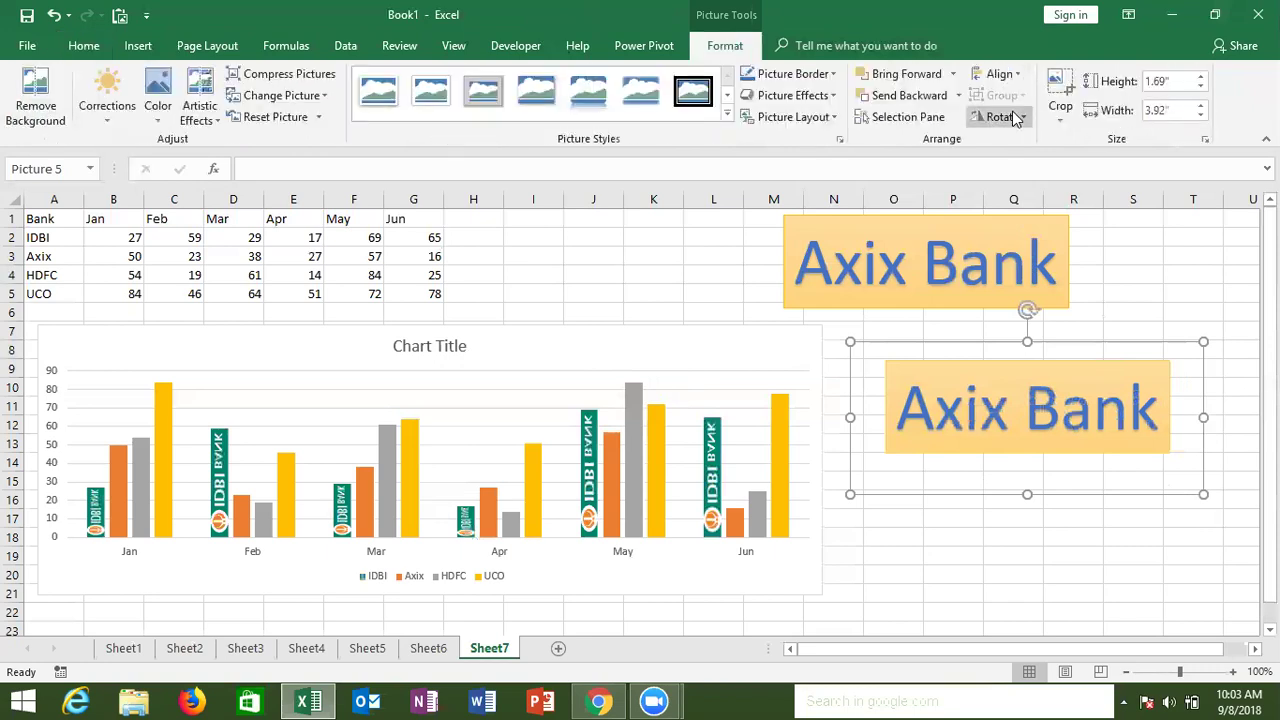
pyautogui.click(1060, 119)
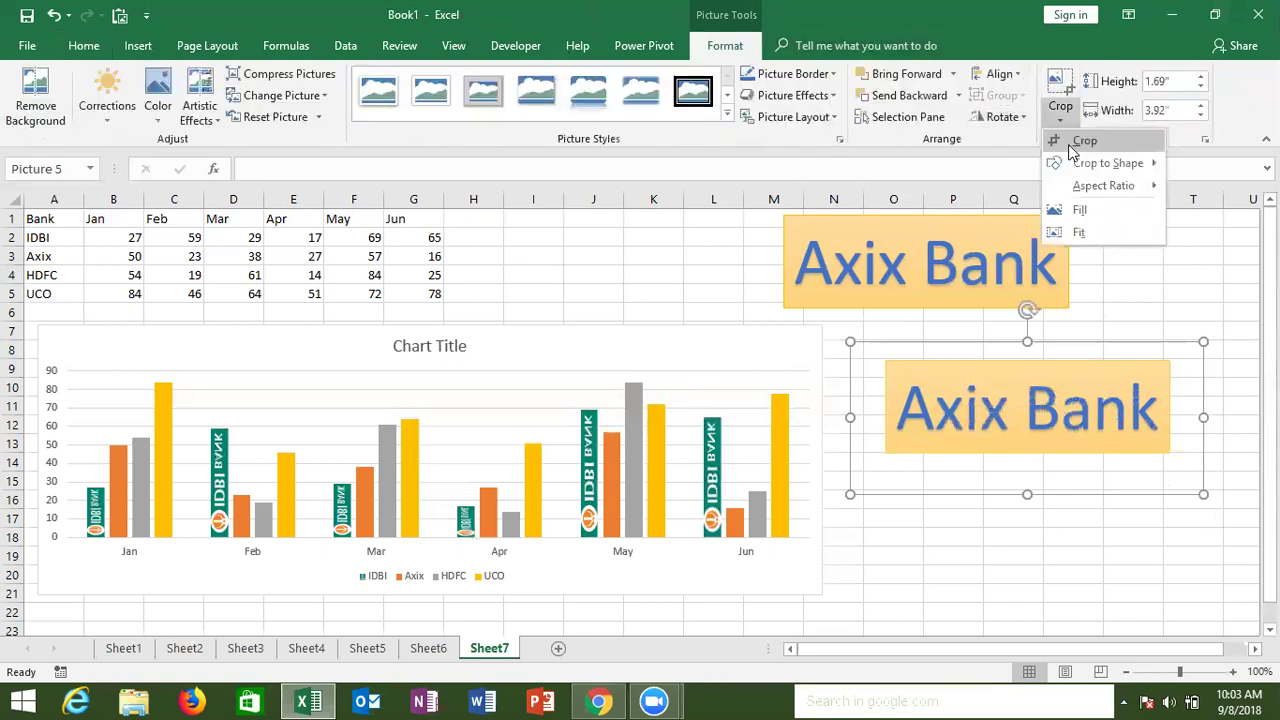
pyautogui.click(1078, 134)
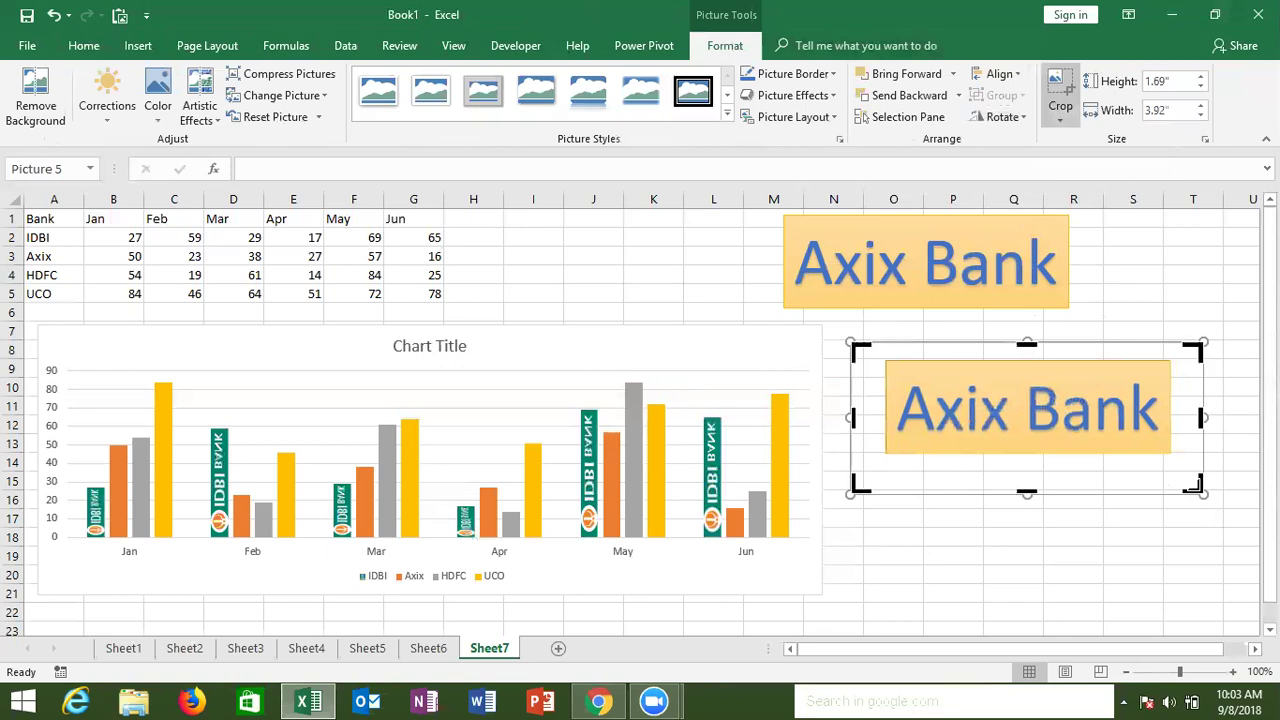
pyautogui.moveTo(1193, 484); pyautogui.dragTo(1172, 456)
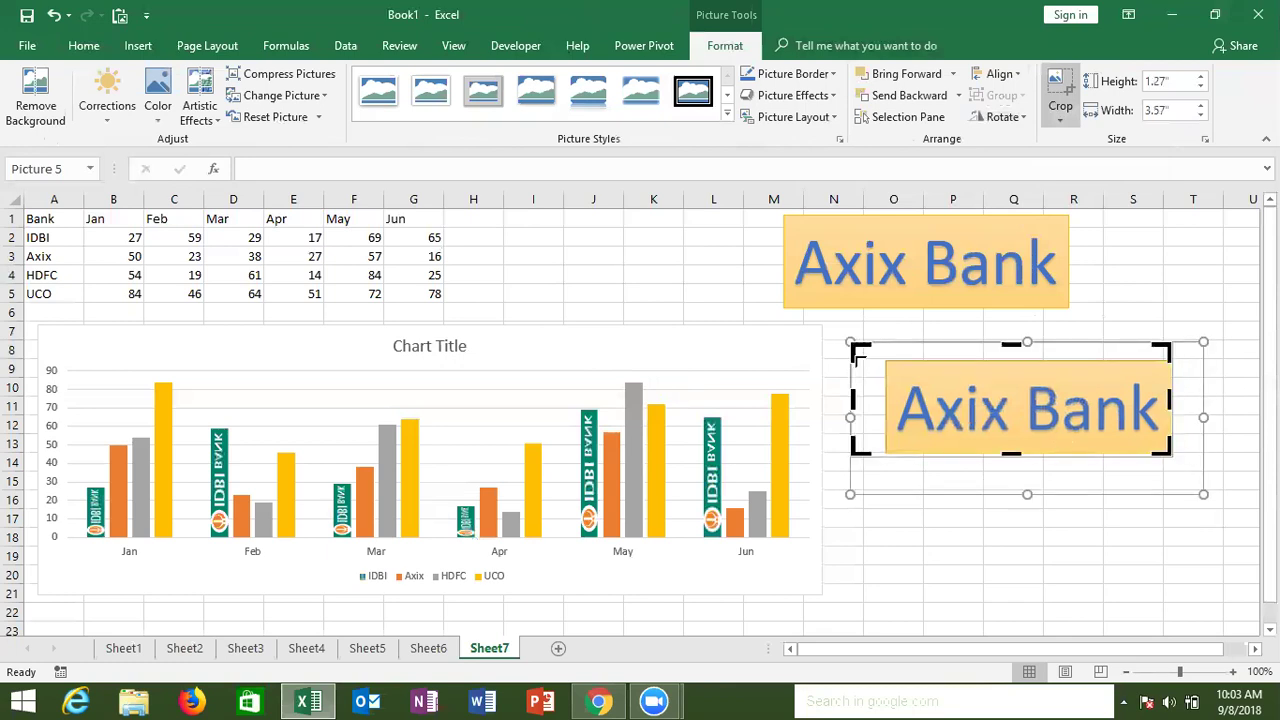
pyautogui.moveTo(866, 352); pyautogui.dragTo(887, 362)
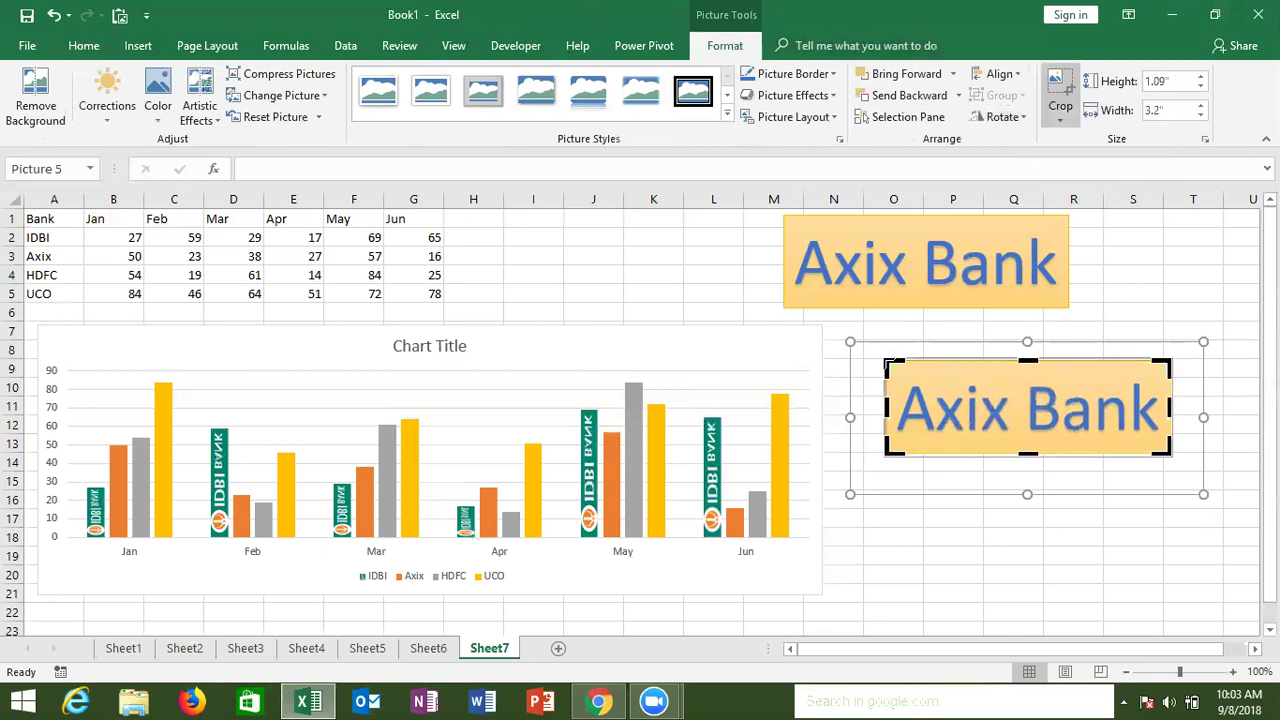
pyautogui.click(988, 534)
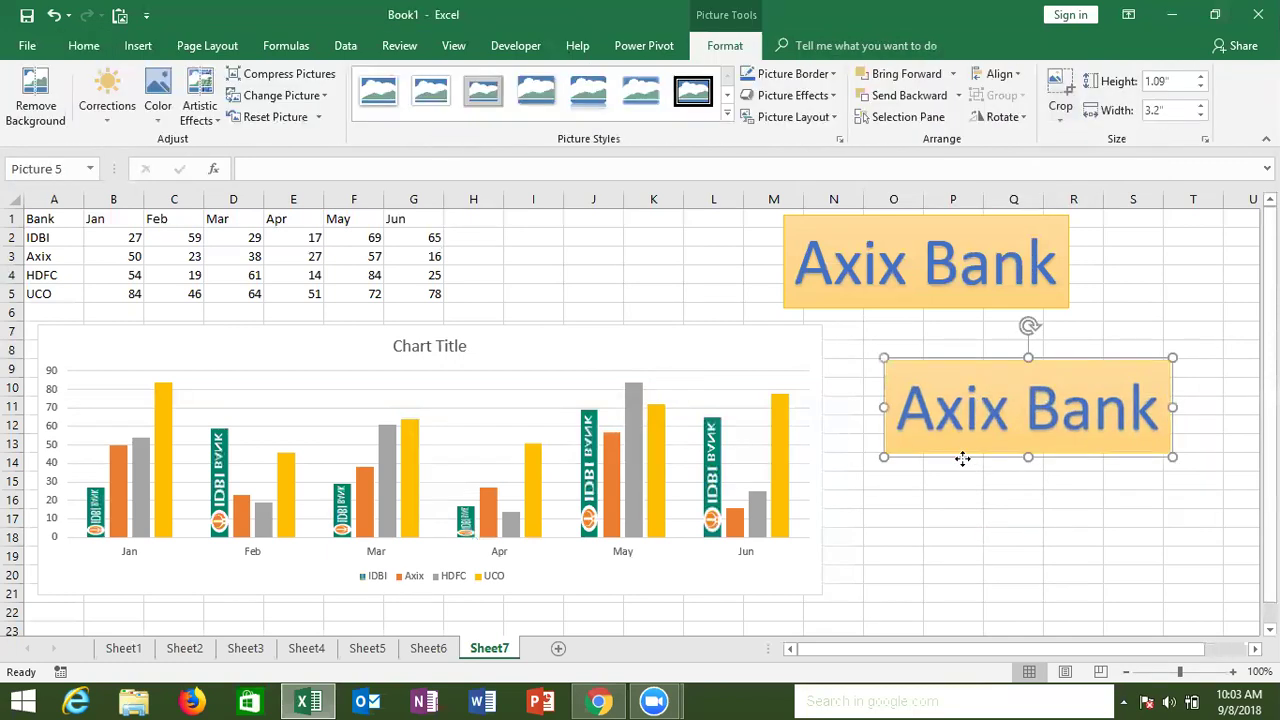
pyautogui.moveTo(983, 445); pyautogui.dragTo(967, 459)
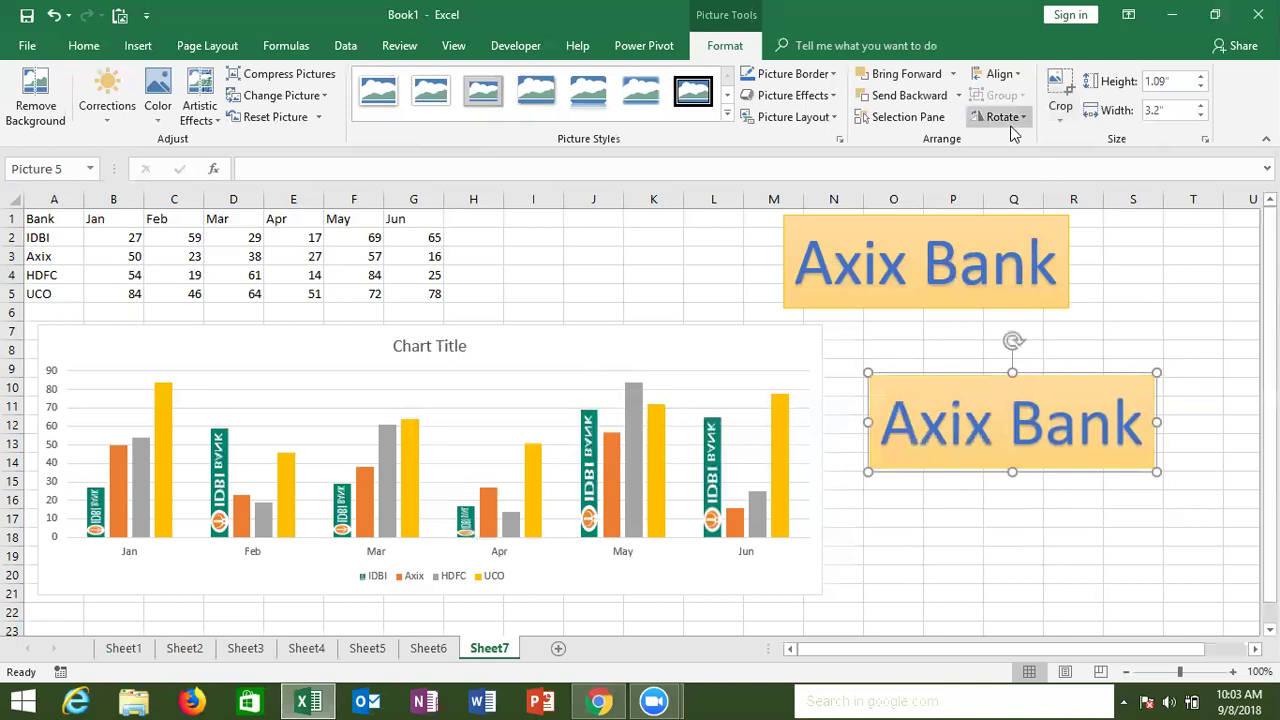
pyautogui.click(1003, 117)
pyautogui.click(1030, 163)
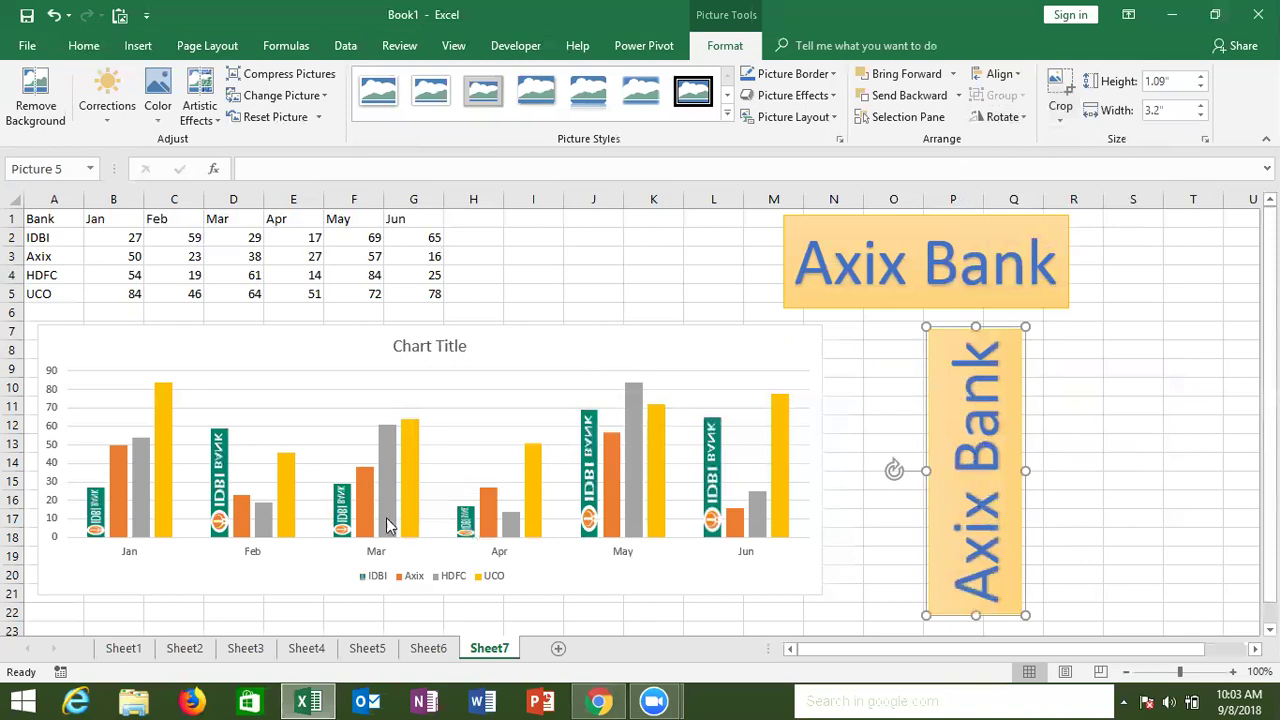
# Fill the Axix series bars with the clipboard Axix Bank picture and close the Format pane
pyautogui.click(118, 500)
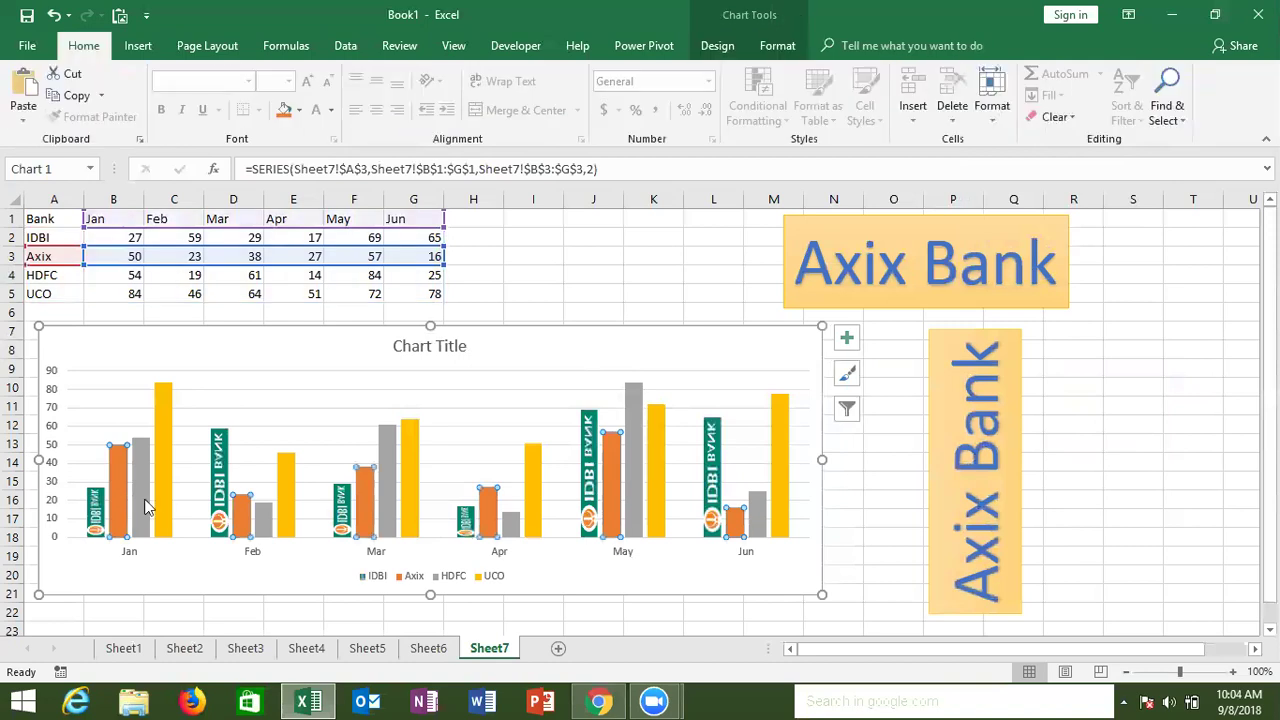
pyautogui.rightClick(118, 499)
pyautogui.click(156, 490)
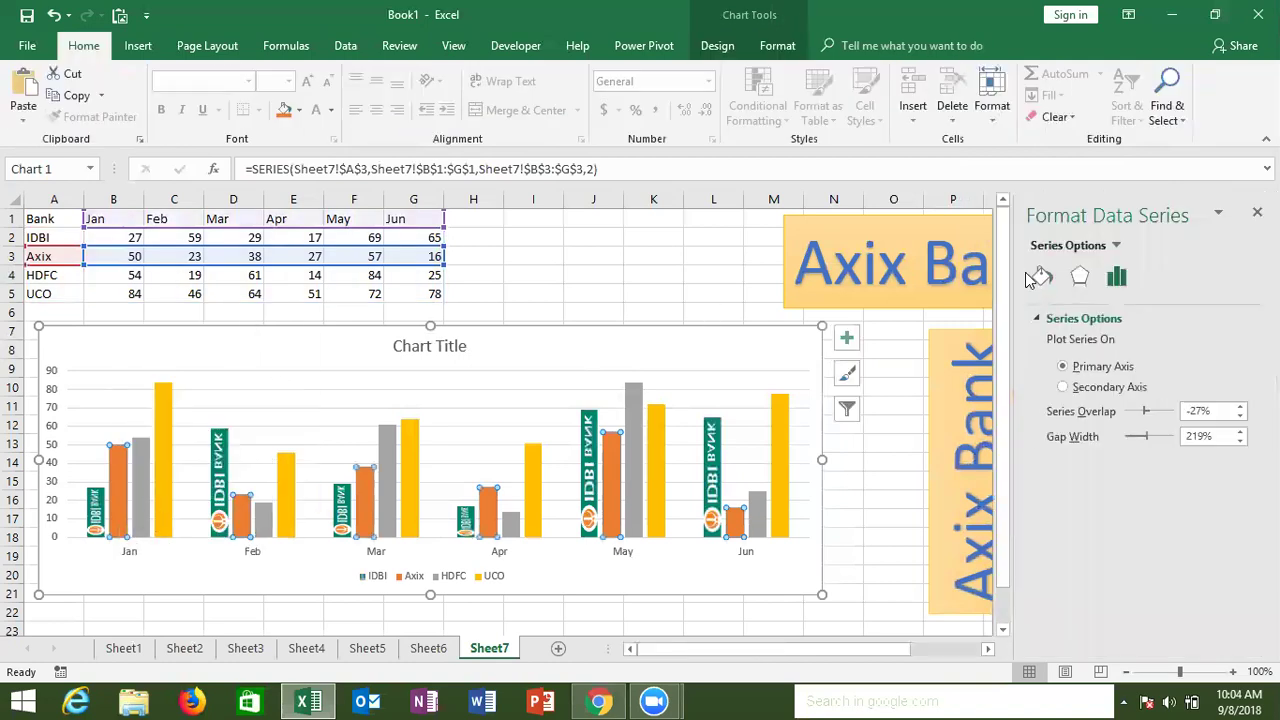
pyautogui.click(1042, 279)
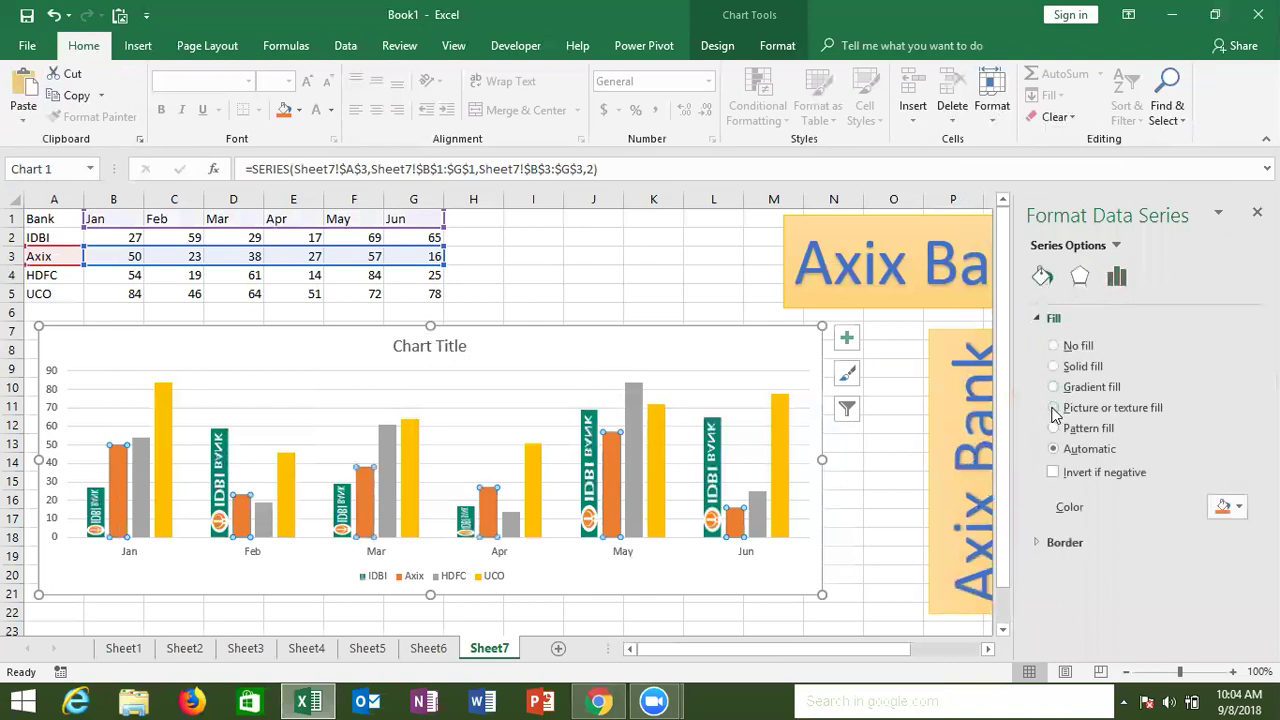
pyautogui.click(1054, 409)
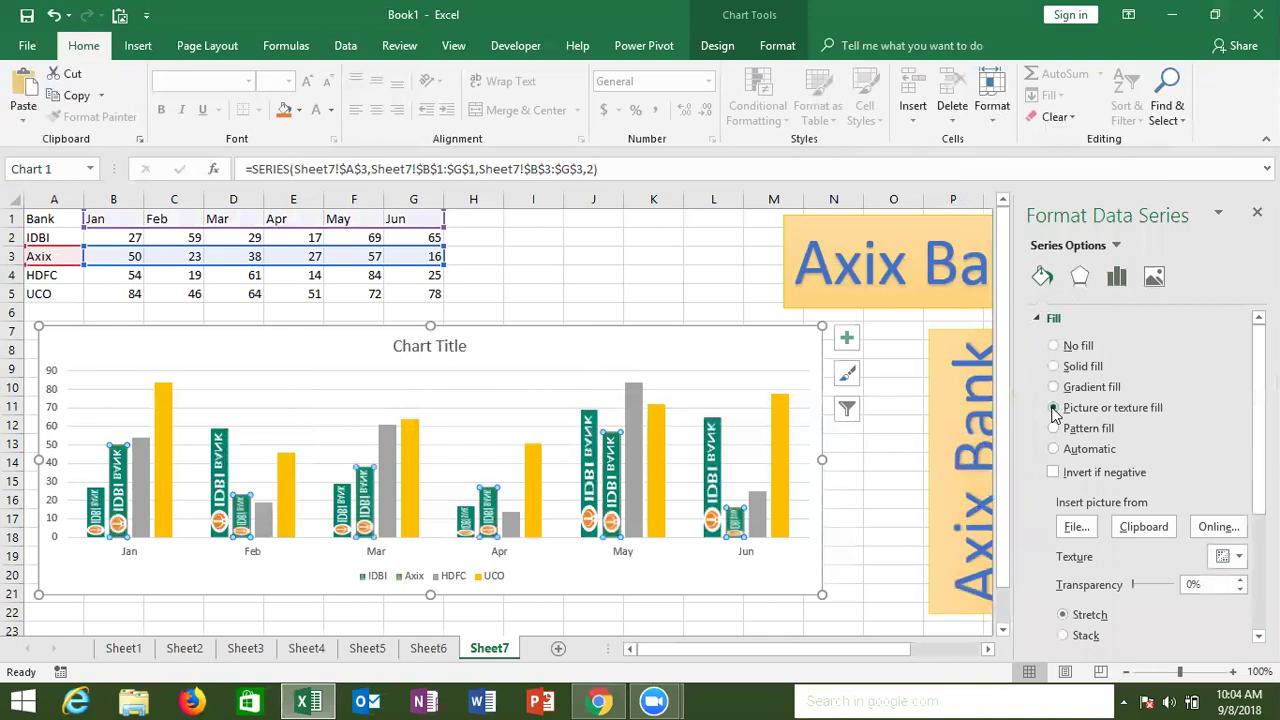
pyautogui.click(1120, 530)
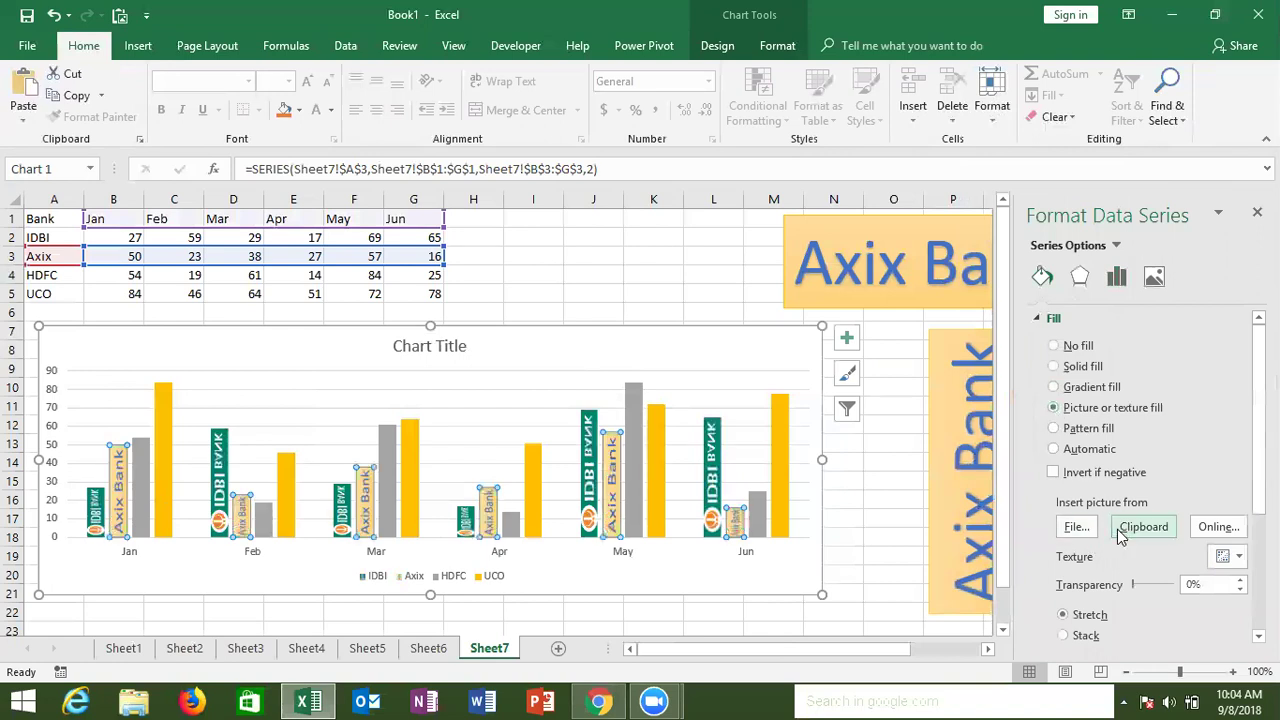
pyautogui.click(886, 434)
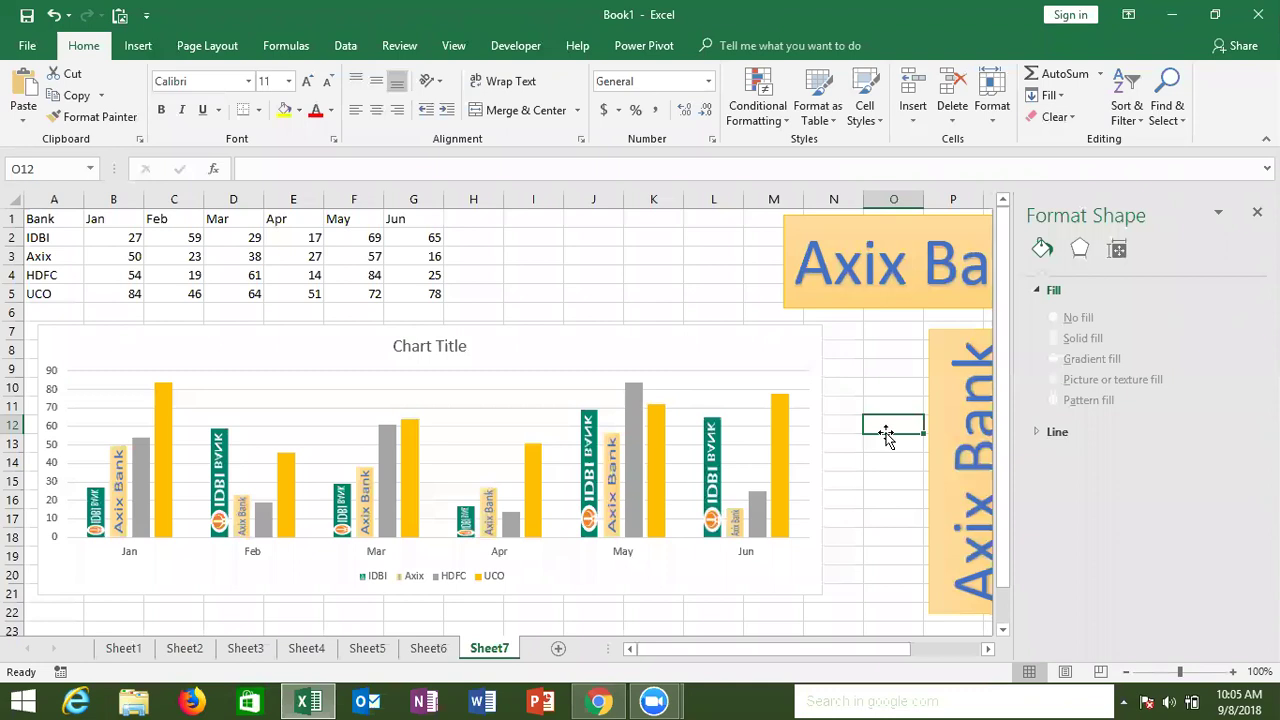
pyautogui.click(831, 447)
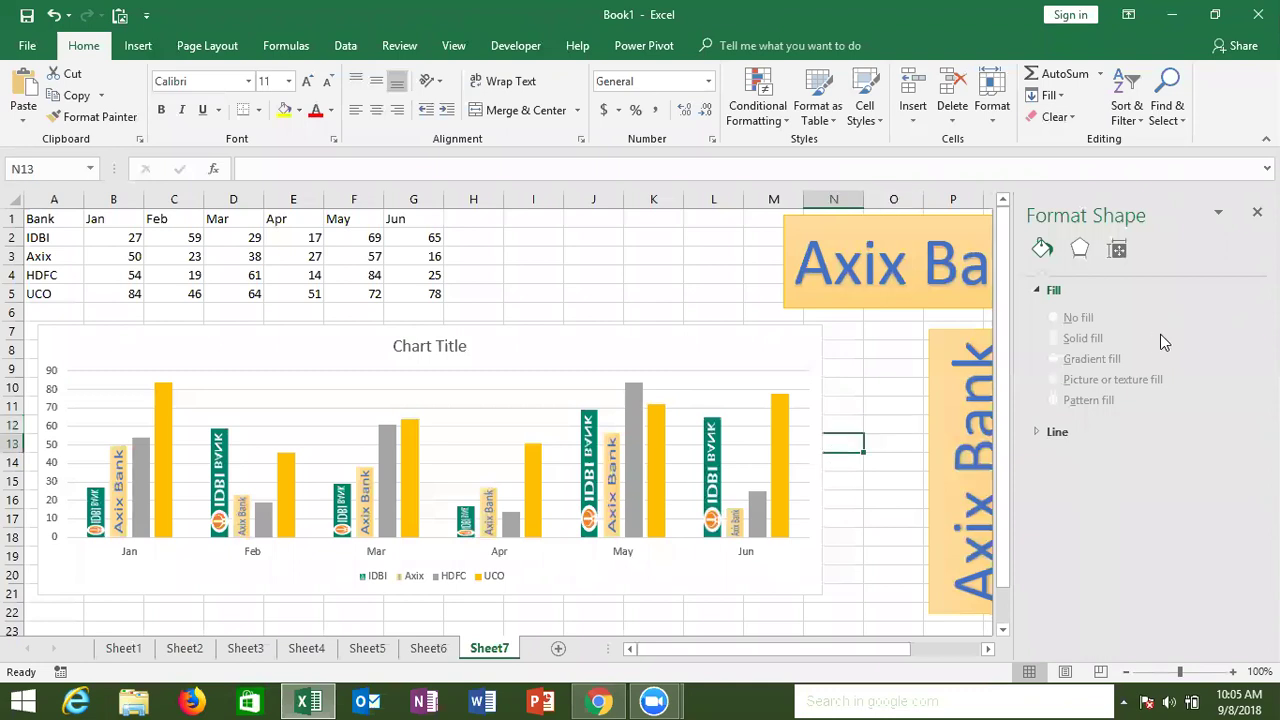
pyautogui.click(1257, 212)
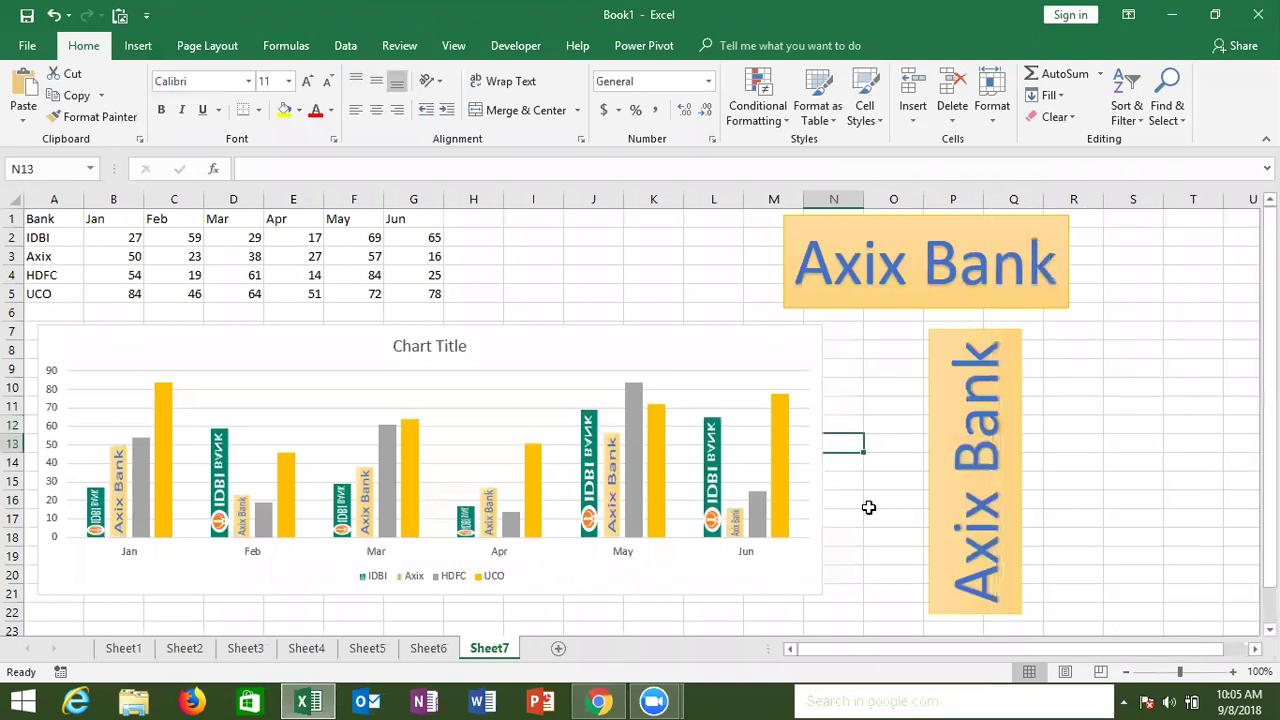
# Open gmail.com in the current Chrome tab
pyautogui.click(598, 701)
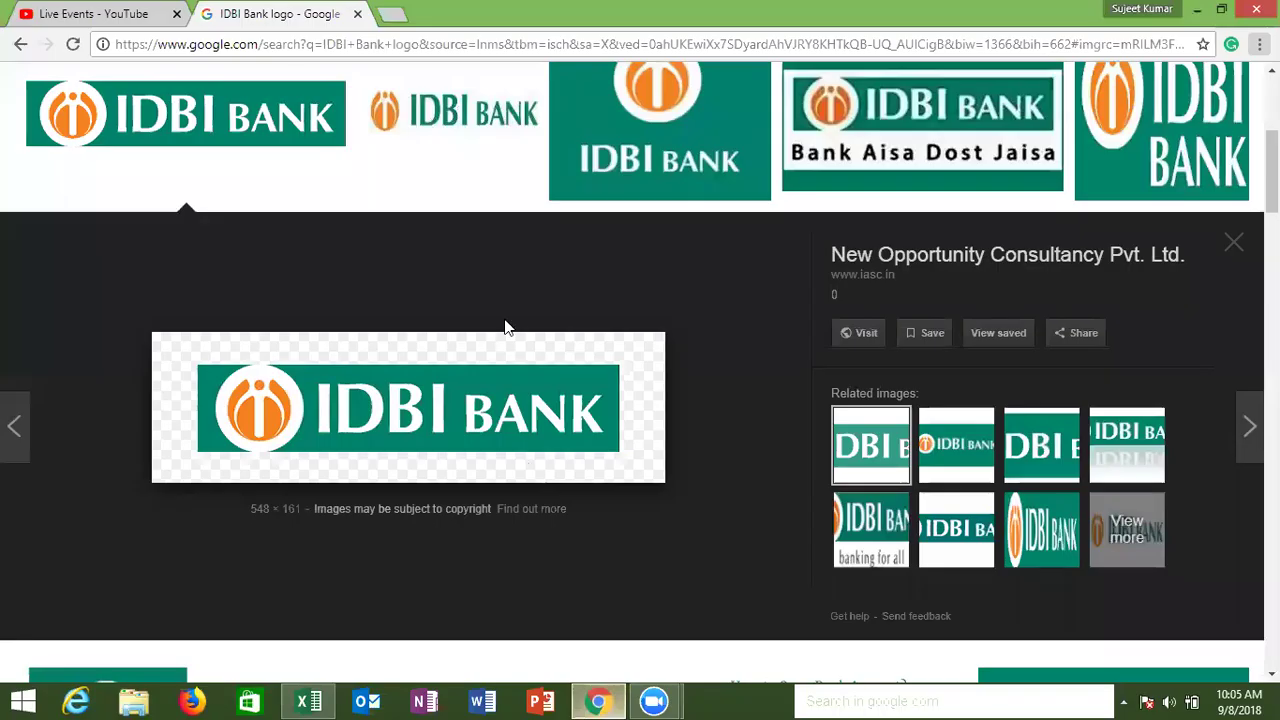
pyautogui.click(300, 43)
pyautogui.write('gmail.com')
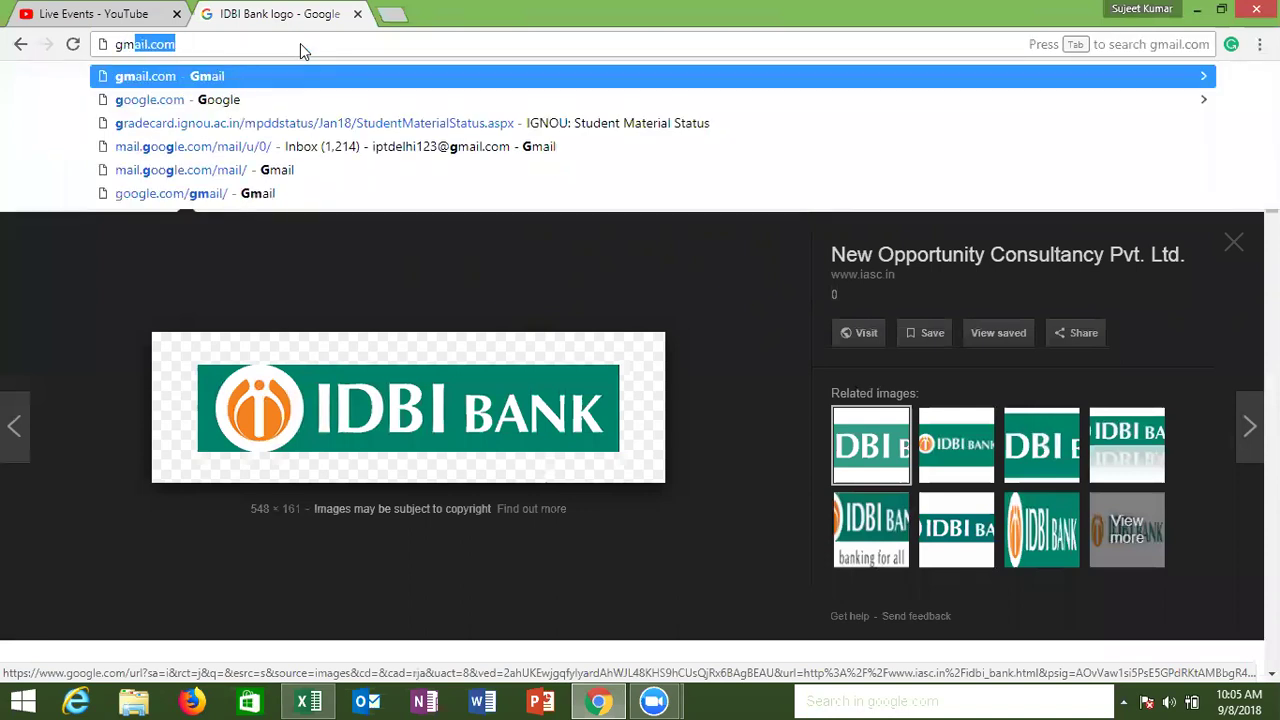
pyautogui.press('Return')
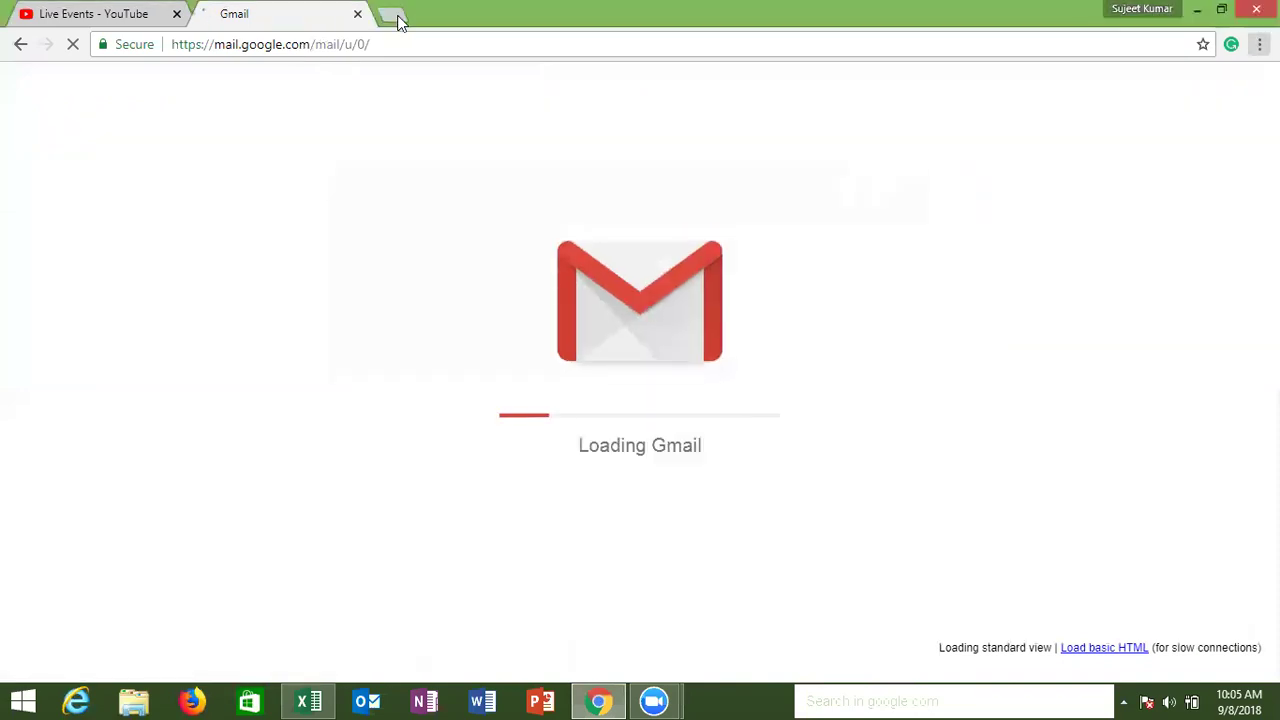
# In a new tab, go to google.com and search for 'chart'
pyautogui.click(398, 20)
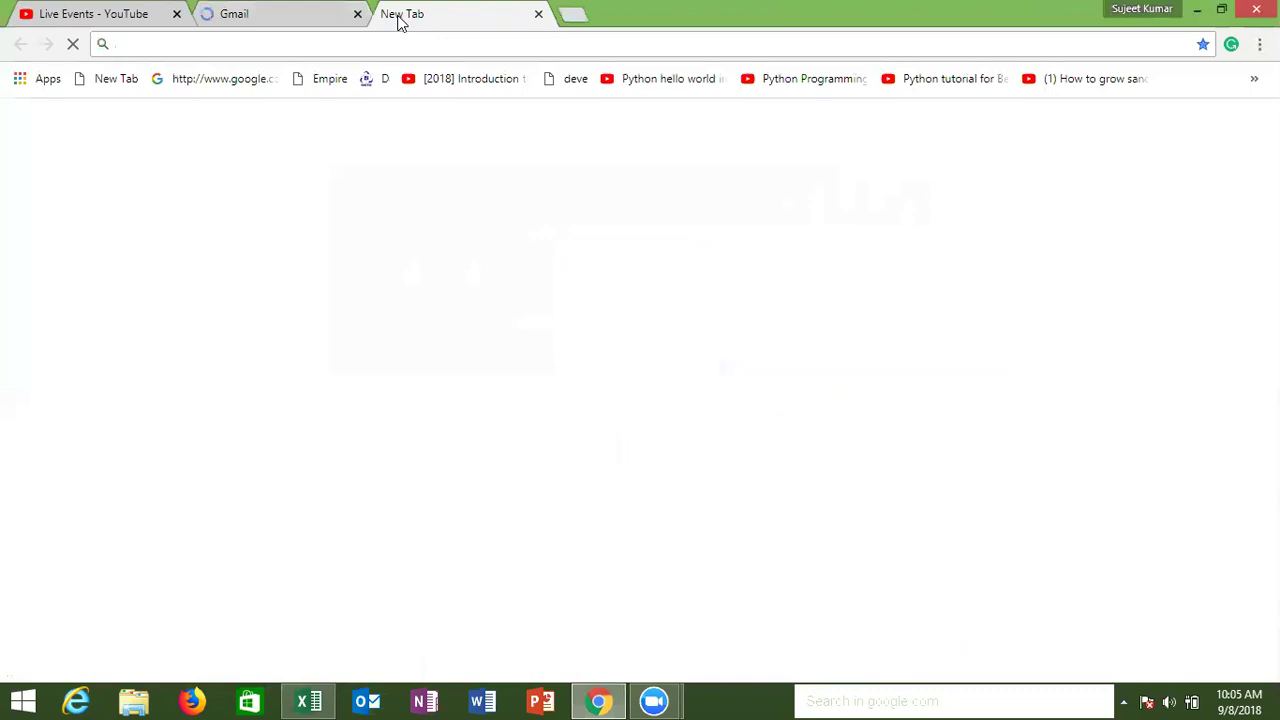
pyautogui.write('go')
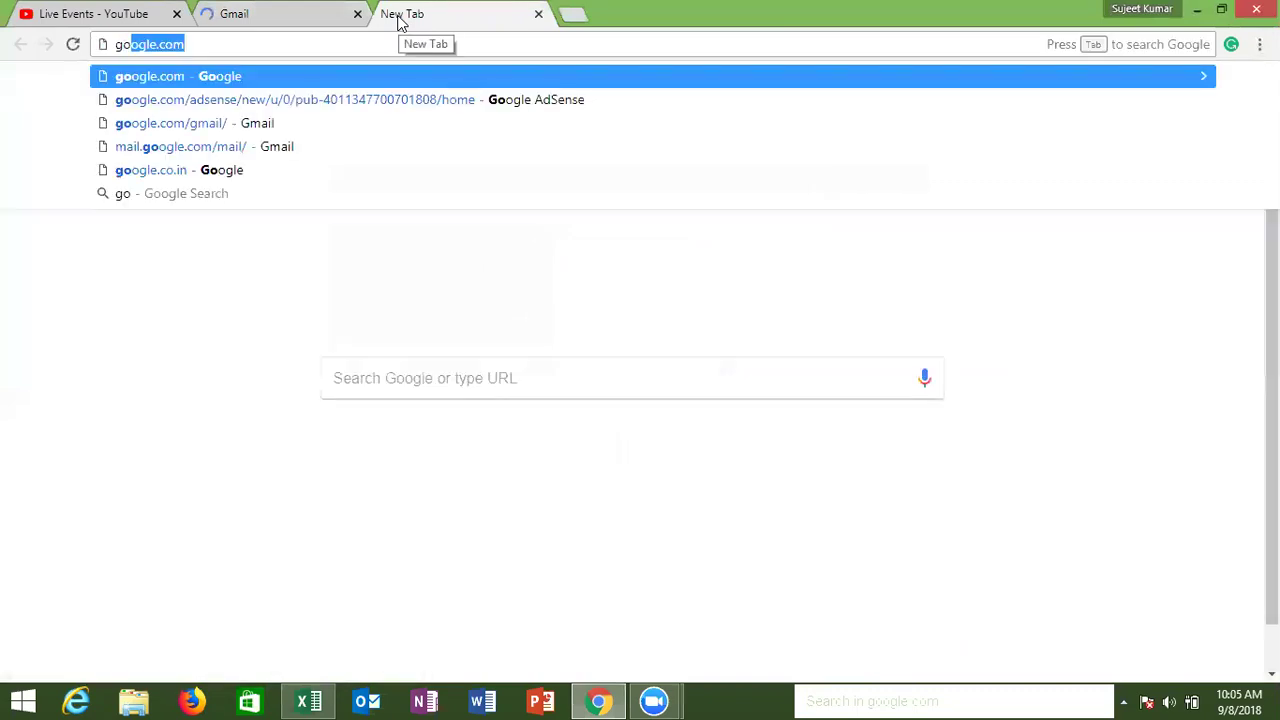
pyautogui.write('ogle.com')
pyautogui.press('Return')
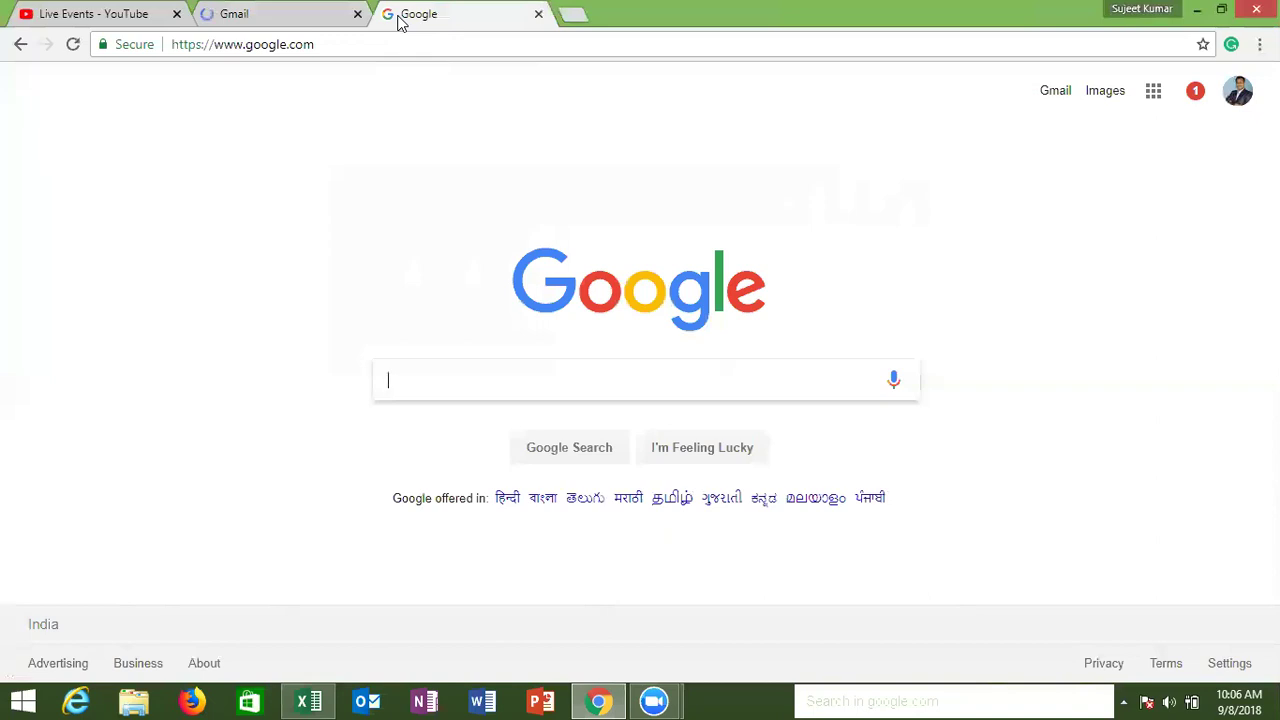
pyautogui.write('c')
pyautogui.write('hart')
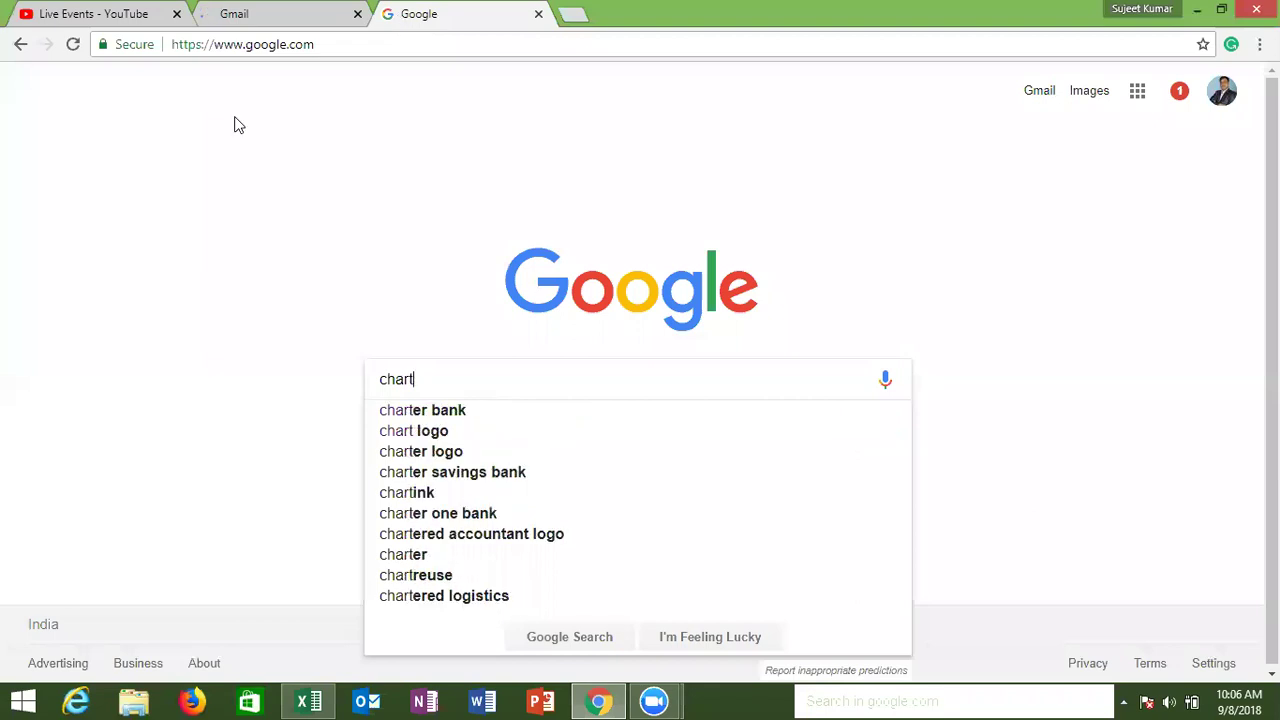
pyautogui.press('Return')
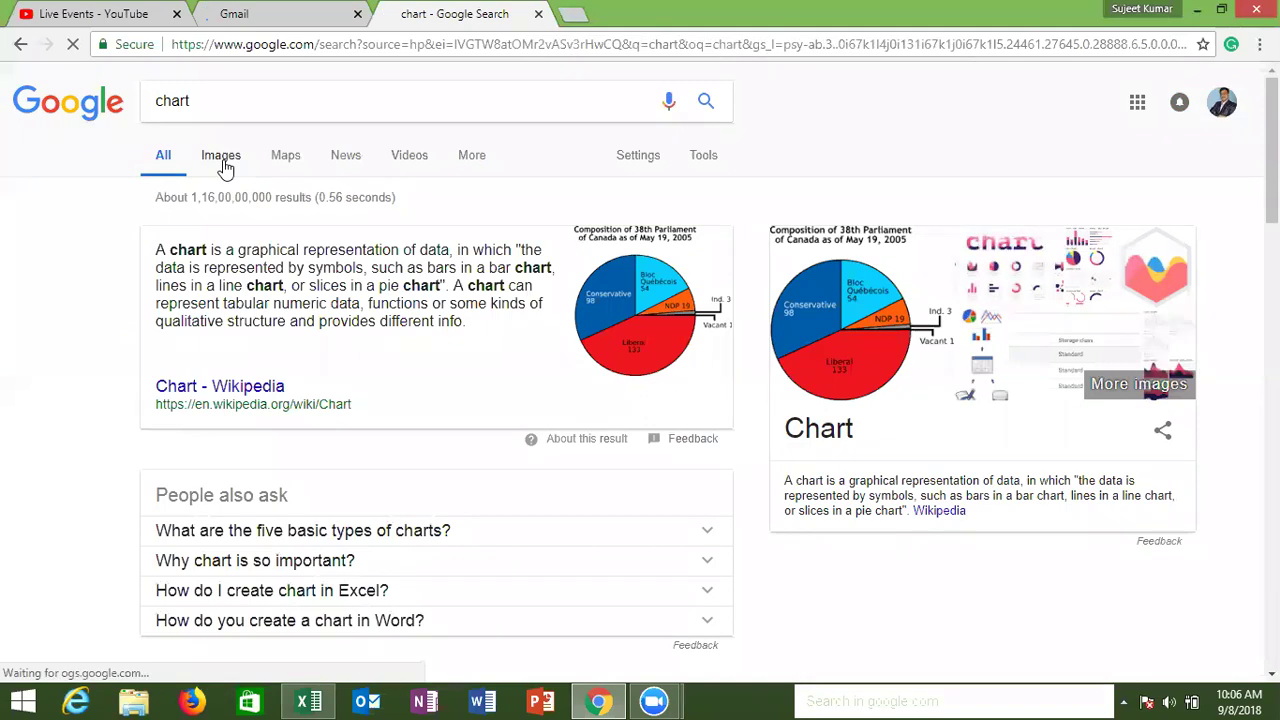
# View the chart image results, then close the 'chart - Google Search' tab to return to Gmail
pyautogui.click(225, 165)
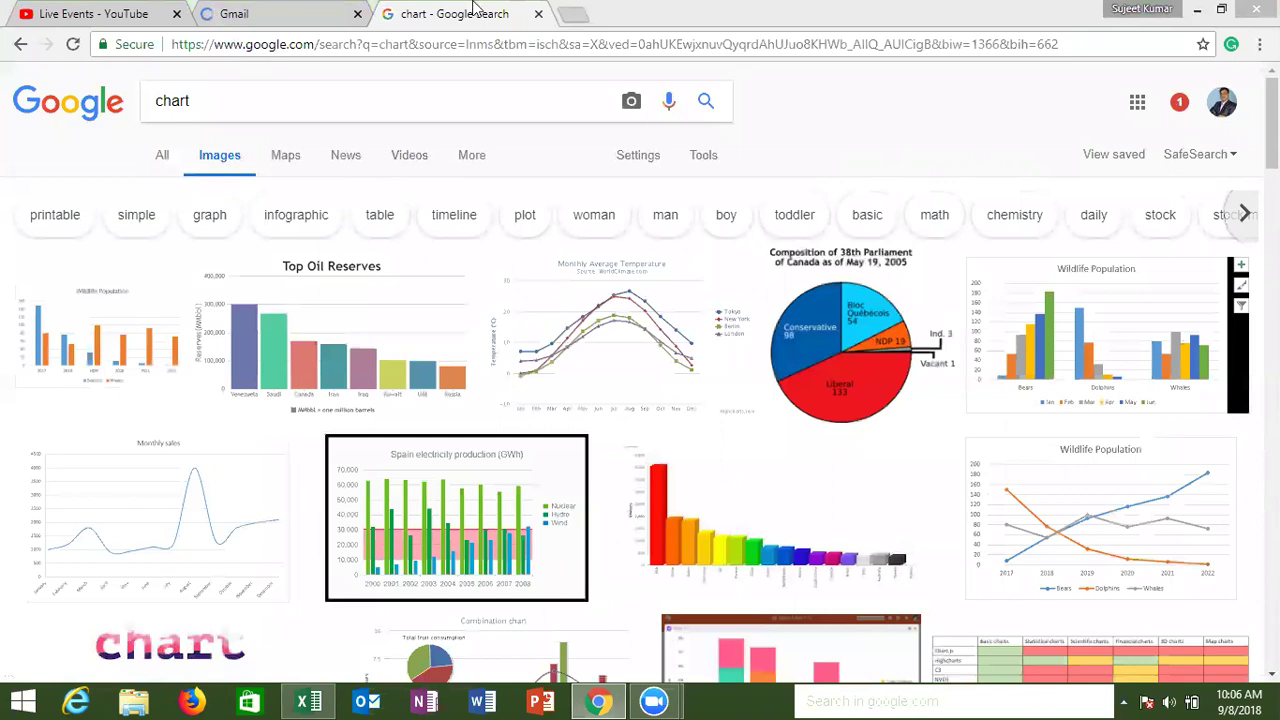
pyautogui.click(538, 14)
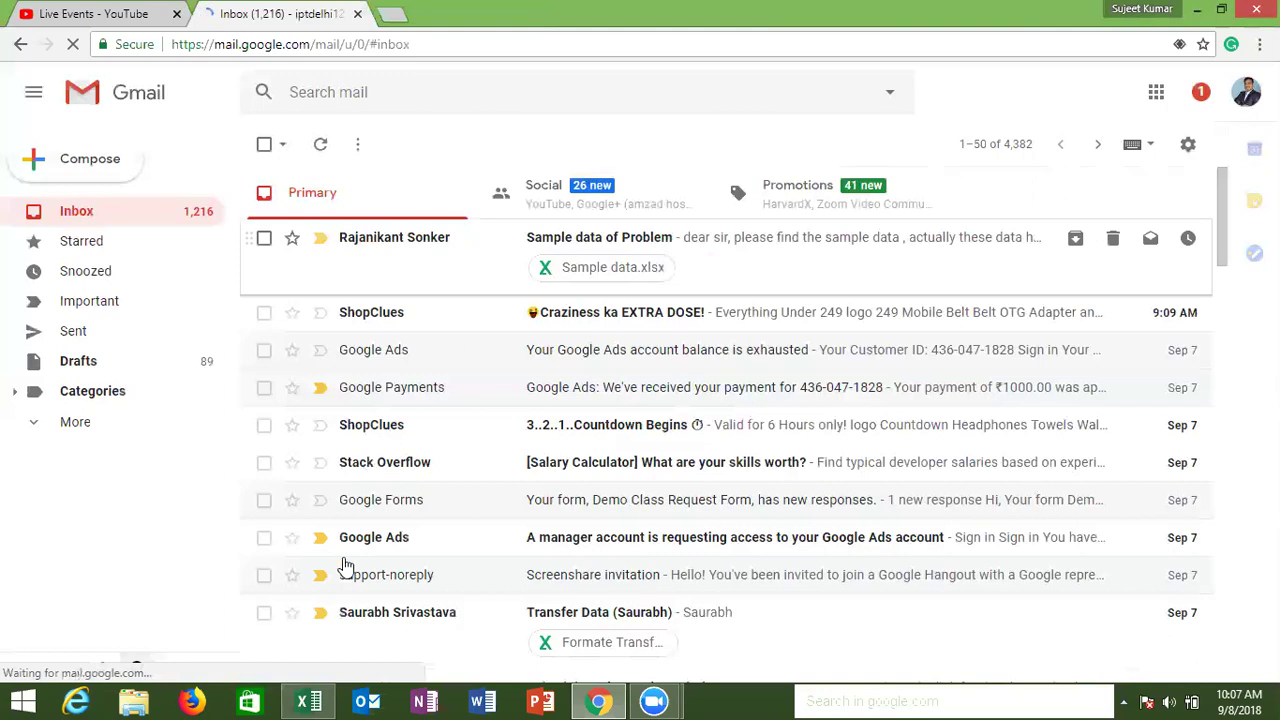
# Locate the Sample data.xlsx attachment in the sample-data email in the inbox
pyautogui.moveTo(308, 701)
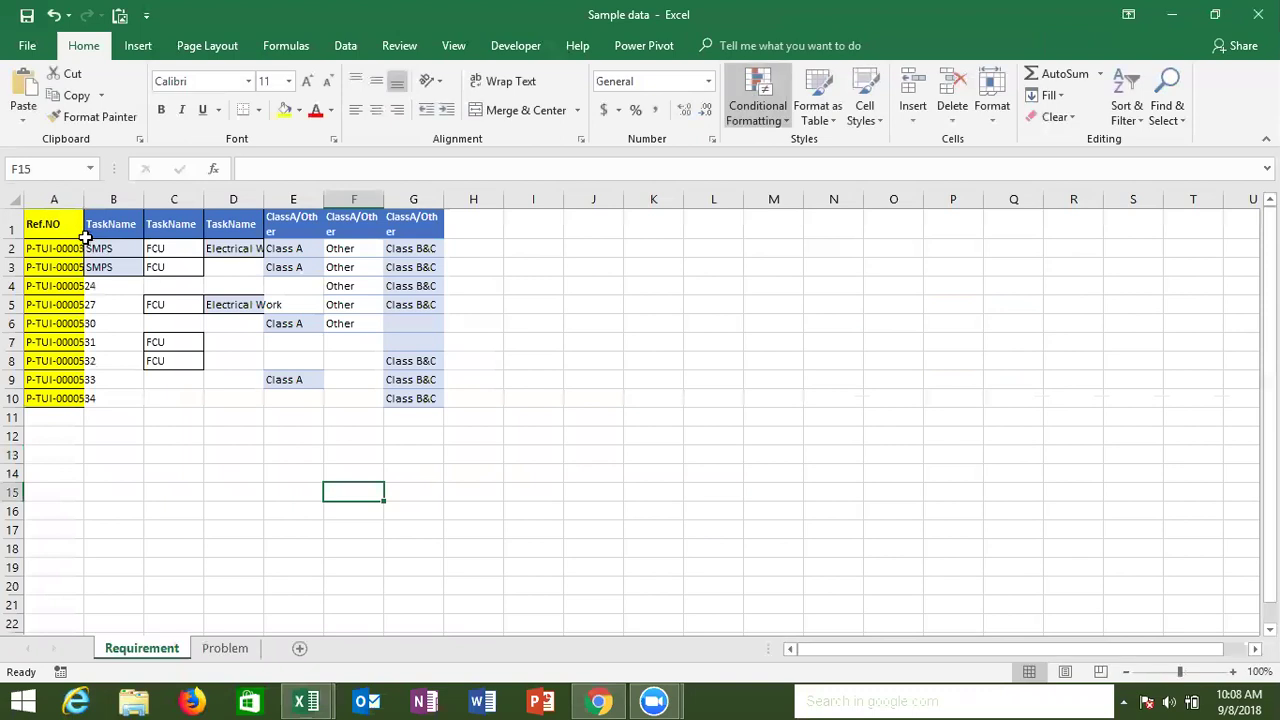
# On the Problem sheet, widen columns B and A to show full REFDN codes, then select B2:B6
pyautogui.hotkey('ctrl', 'pagedown')
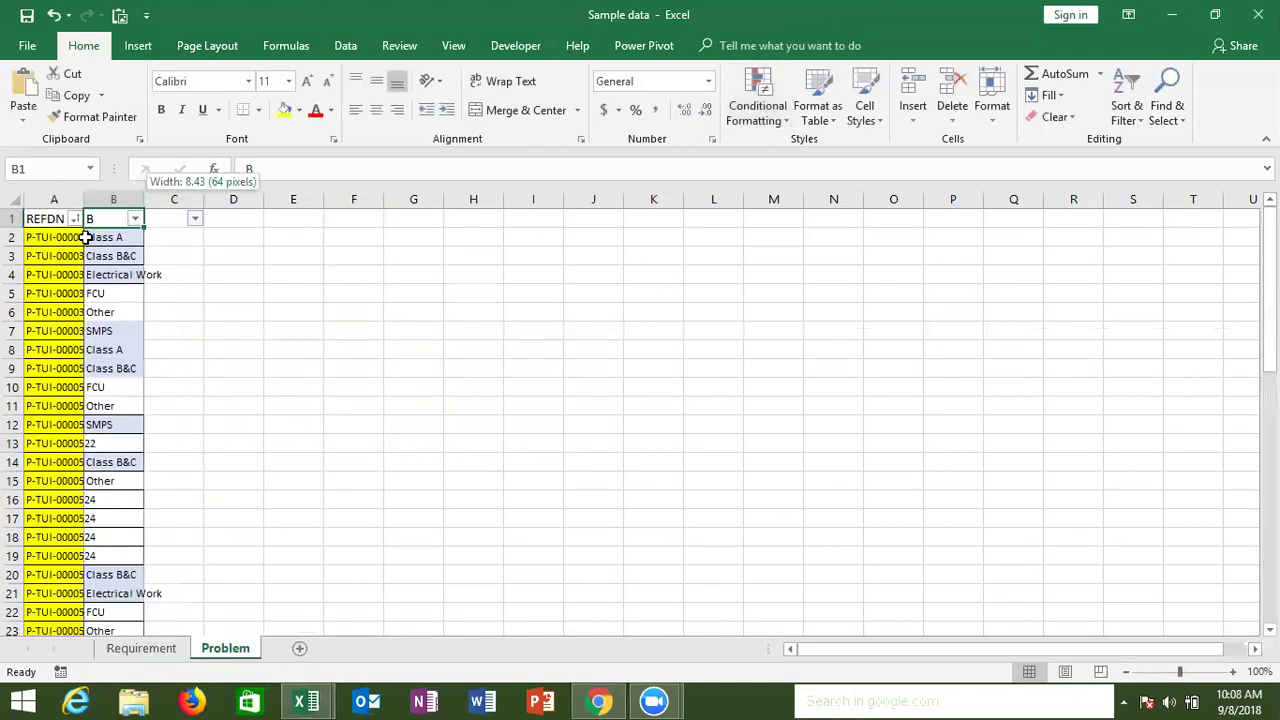
pyautogui.moveTo(144, 199); pyautogui.dragTo(172, 199)
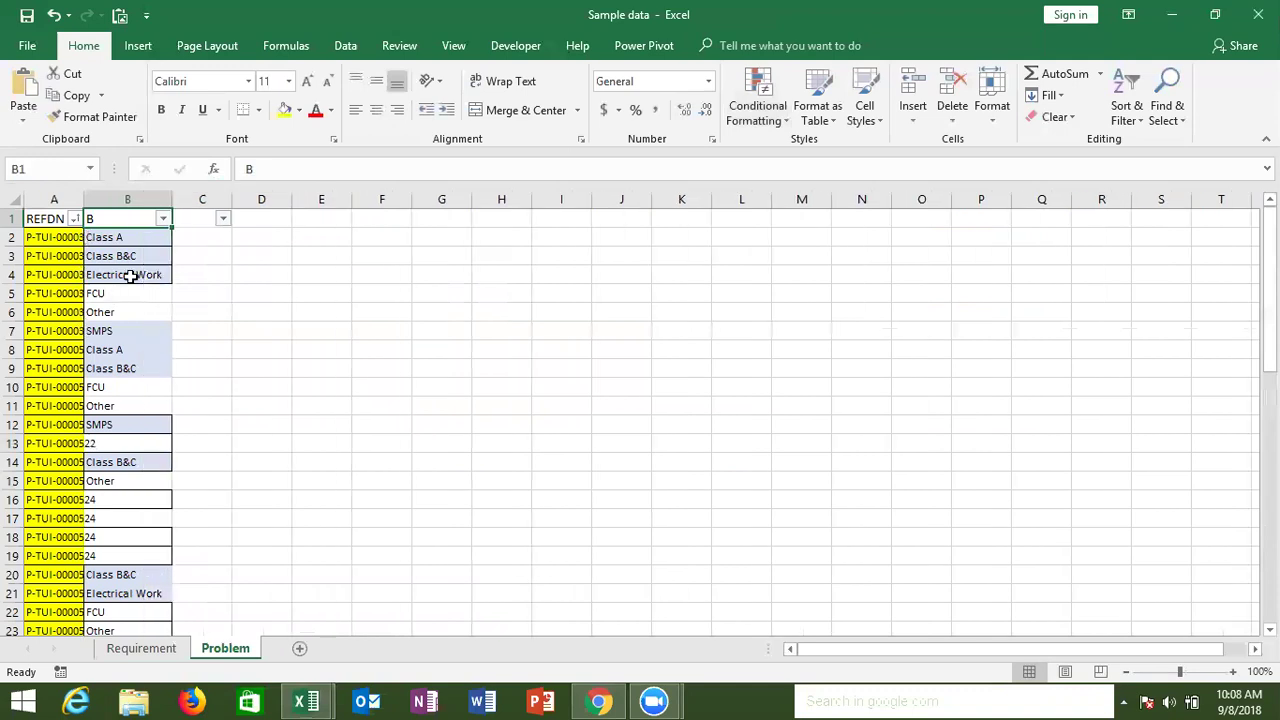
pyautogui.moveTo(84, 199); pyautogui.dragTo(105, 199)
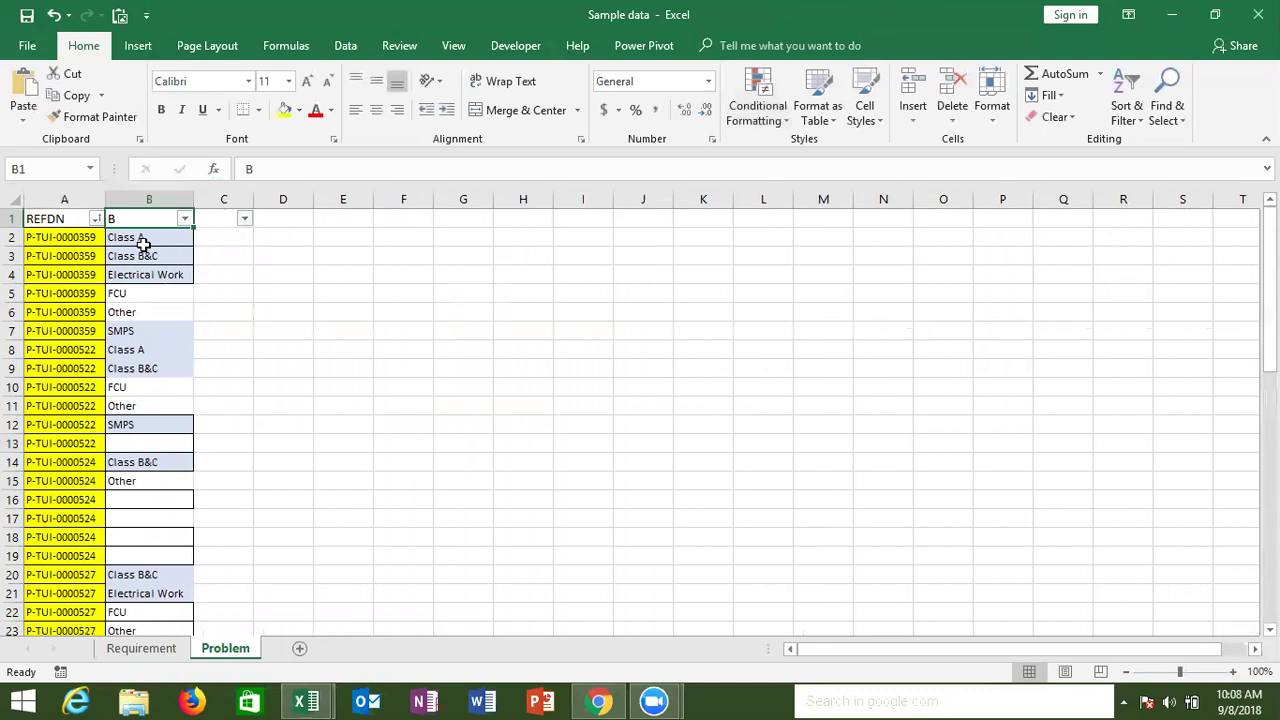
pyautogui.hotkey('ctrl', 'y')
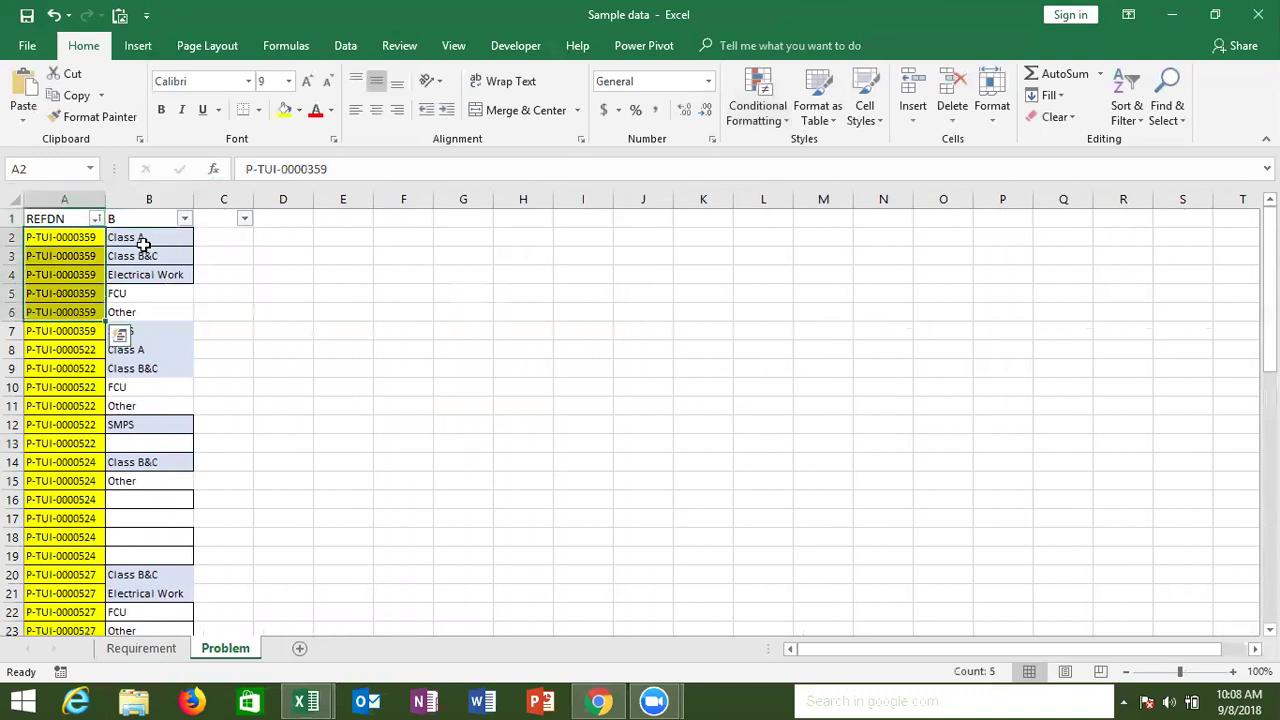
pyautogui.moveTo(143, 245); pyautogui.dragTo(147, 303)
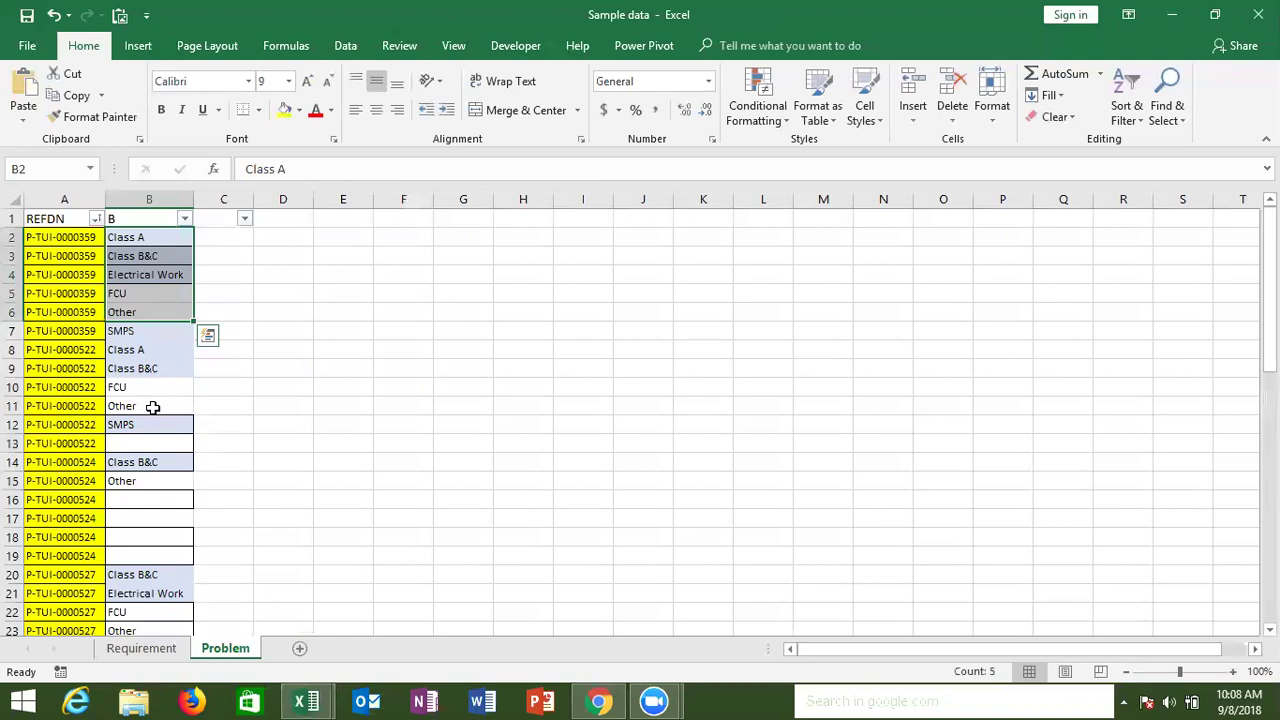
# On the Requirement sheet, select the TaskName to ClassA/Other header row and the table entries
pyautogui.press('Escape')
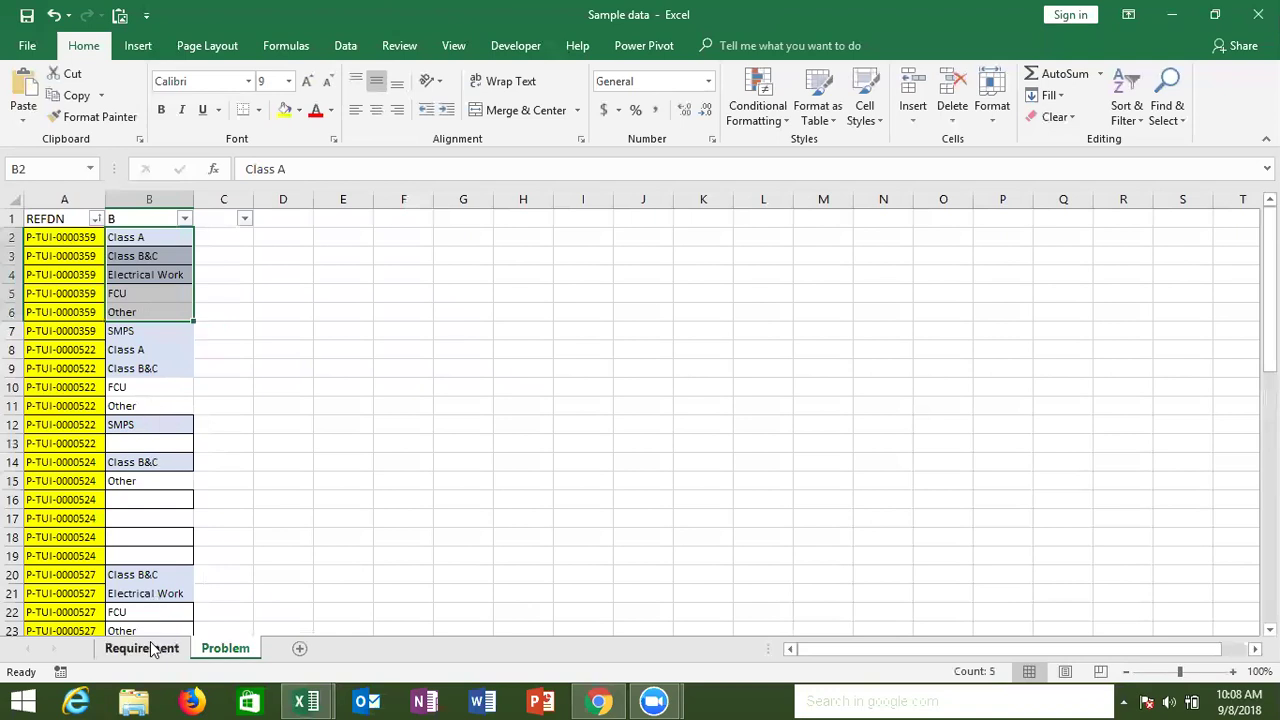
pyautogui.click(141, 648)
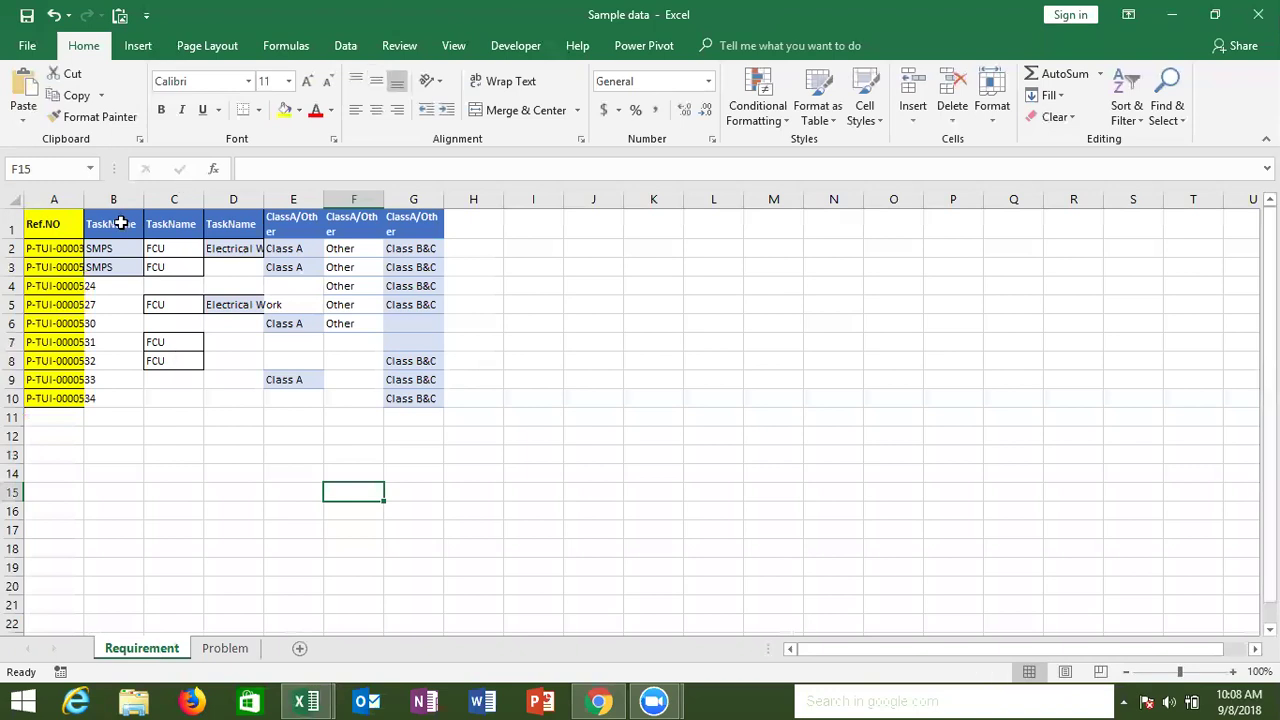
pyautogui.moveTo(120, 223); pyautogui.dragTo(420, 190)
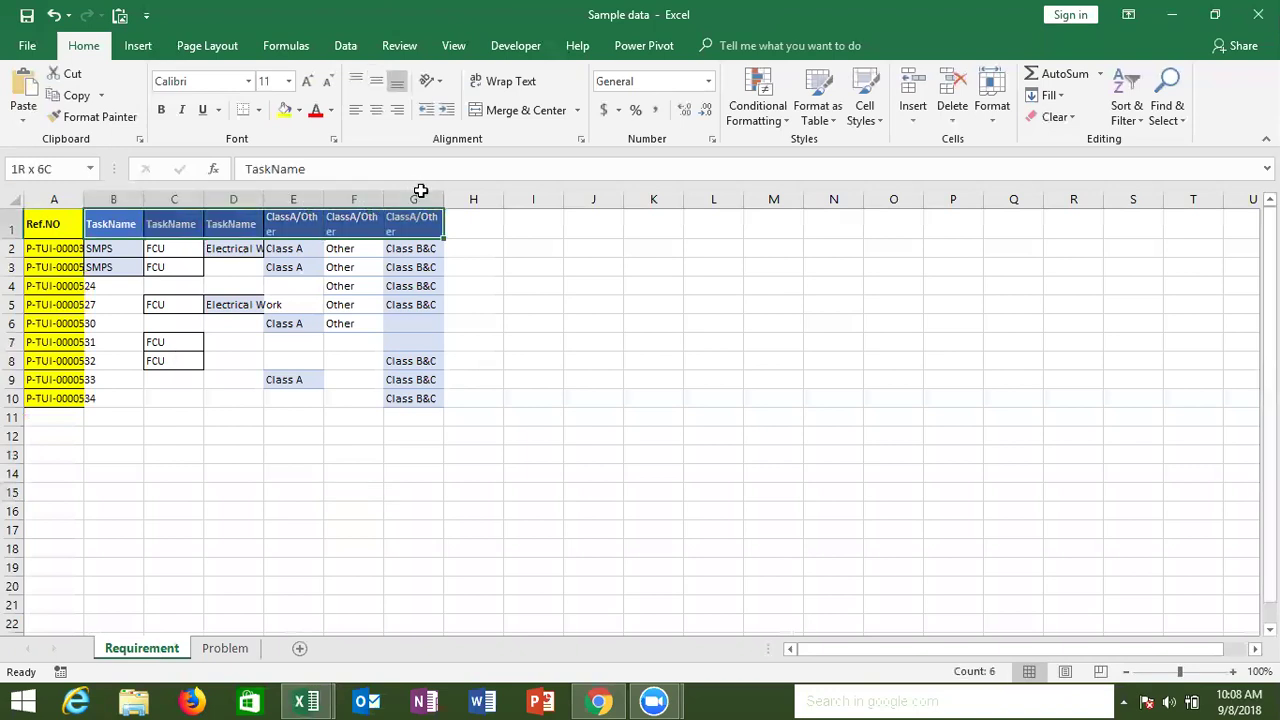
pyautogui.moveTo(420, 190)
pyautogui.mouseDown()
pyautogui.moveTo(385, 390)
pyautogui.moveTo(236, 235)
pyautogui.mouseUp()
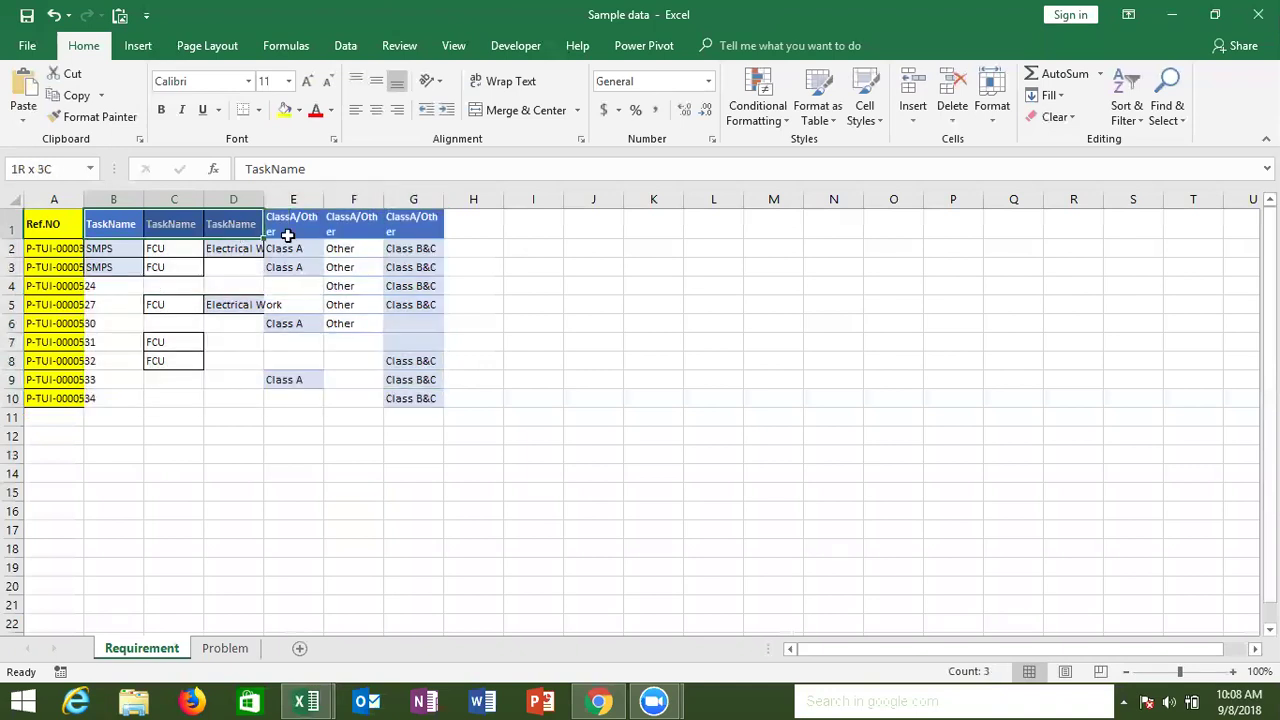
pyautogui.moveTo(236, 235); pyautogui.dragTo(368, 228)
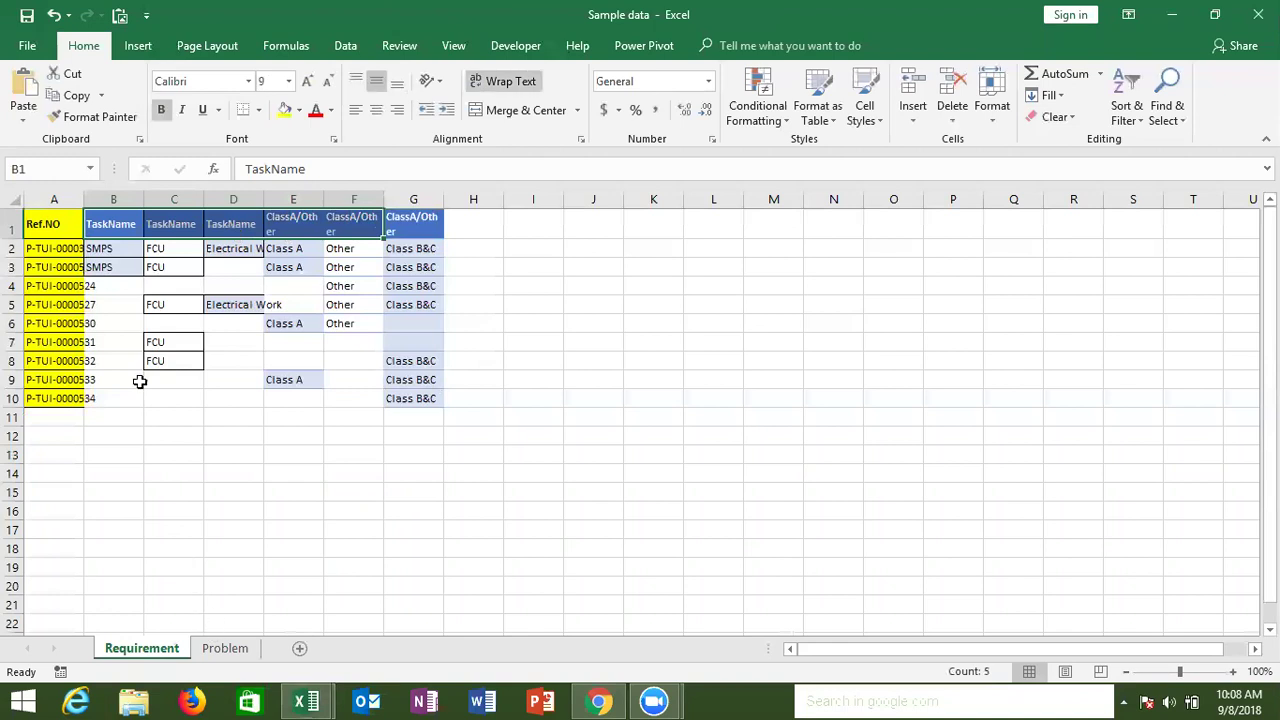
pyautogui.press('Down')
pyautogui.moveTo(262, 253); pyautogui.dragTo(376, 413)
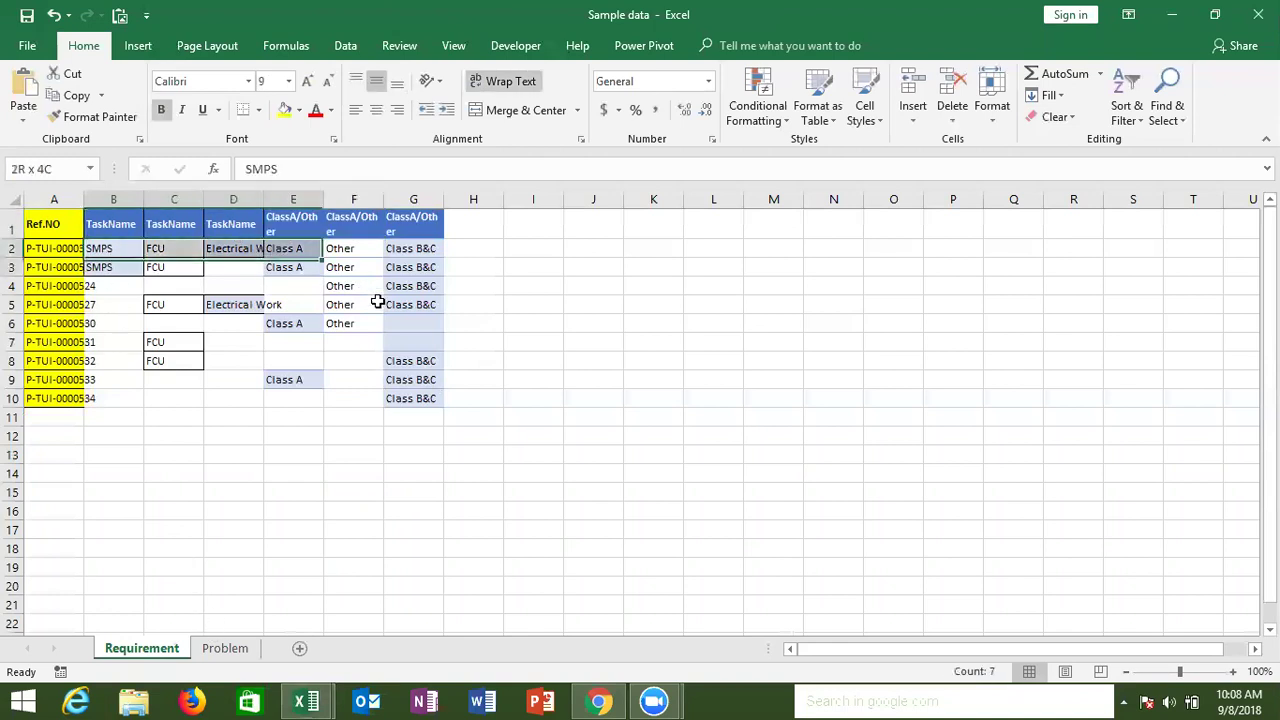
pyautogui.click(303, 491)
# Compare with the Problem sheet and select its REFDN list across both columns down to row 55
pyautogui.click(236, 647)
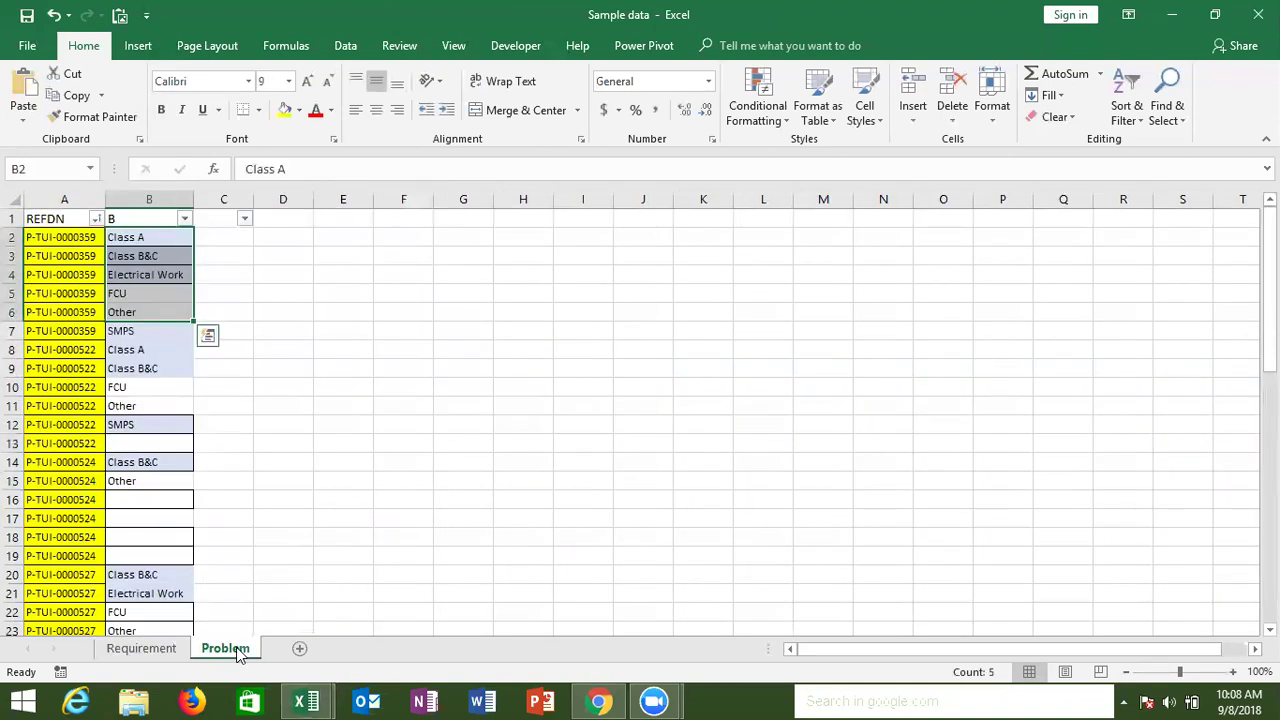
pyautogui.click(141, 648)
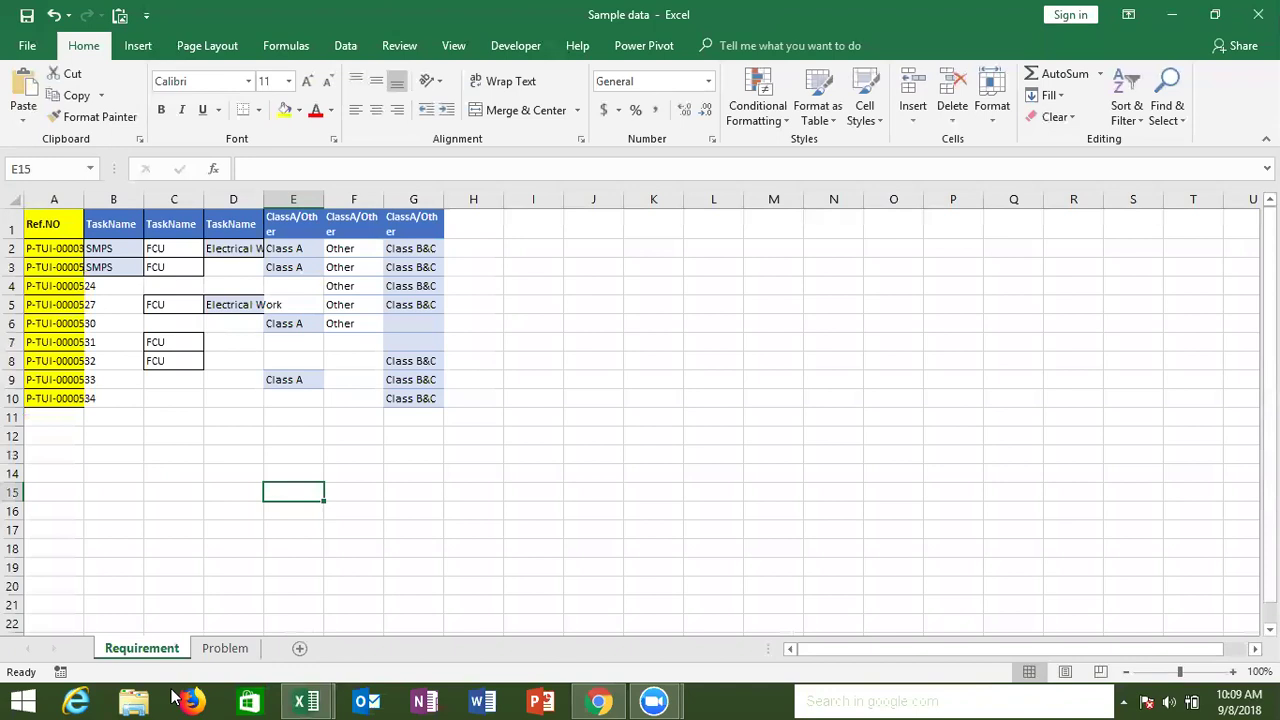
pyautogui.click(228, 649)
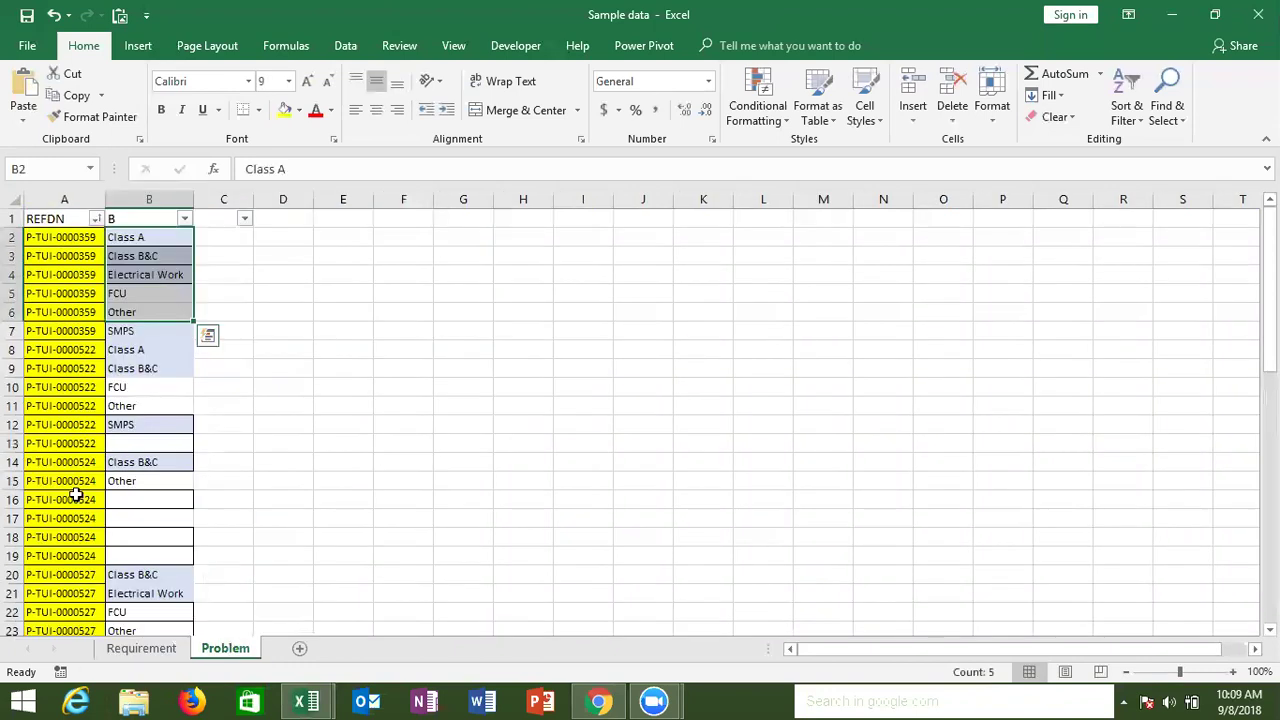
pyautogui.press('Left')
pyautogui.press('Up')
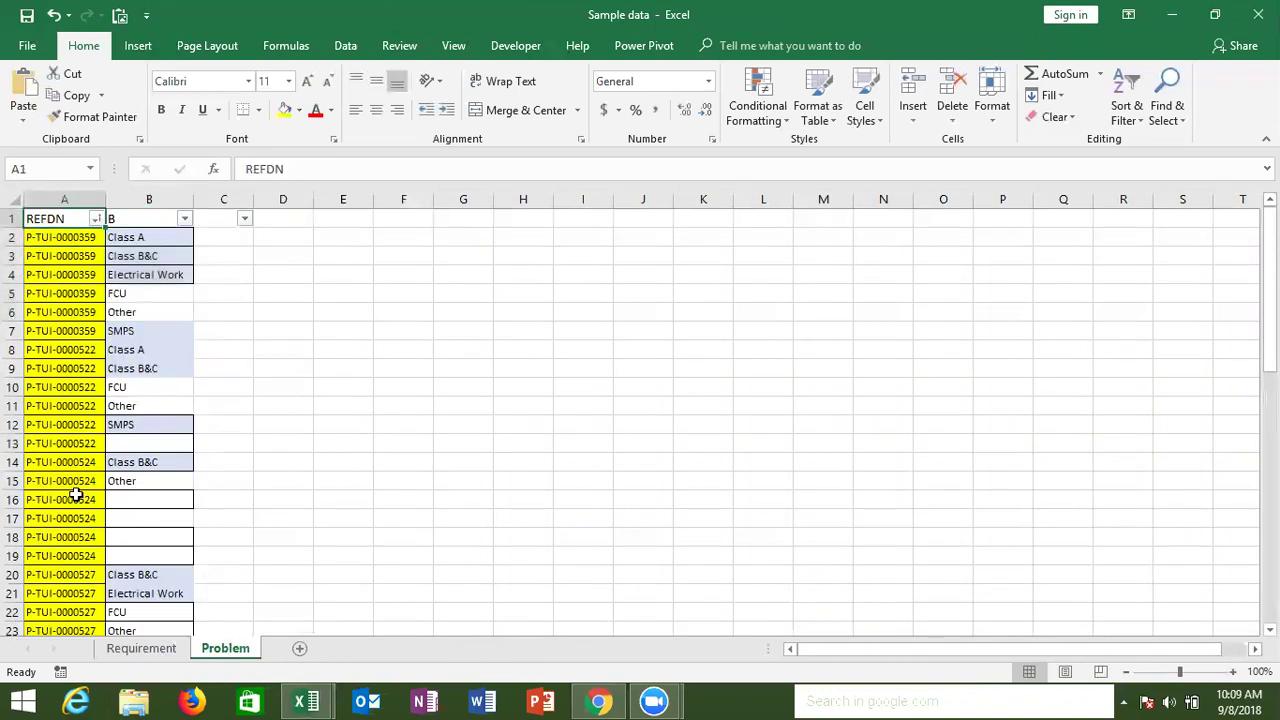
pyautogui.hotkey('shift', 'Right')
pyautogui.hotkey('shift', 'Down')
pyautogui.hotkey('ctrl', 'shift', 'Down')
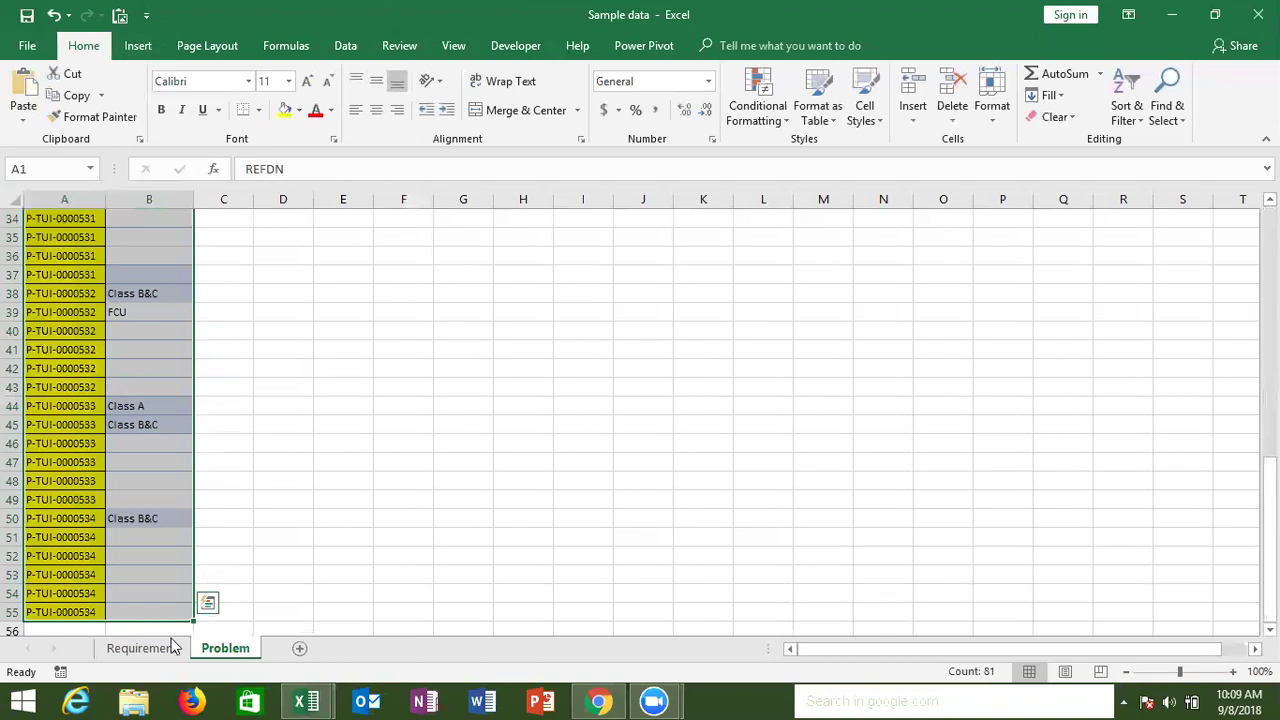
# Compare the Requirement headers B1:F1 with the Problem list, then autofit Requirement column A to its Ref.NO values
pyautogui.click(141, 648)
pyautogui.click(108, 225)
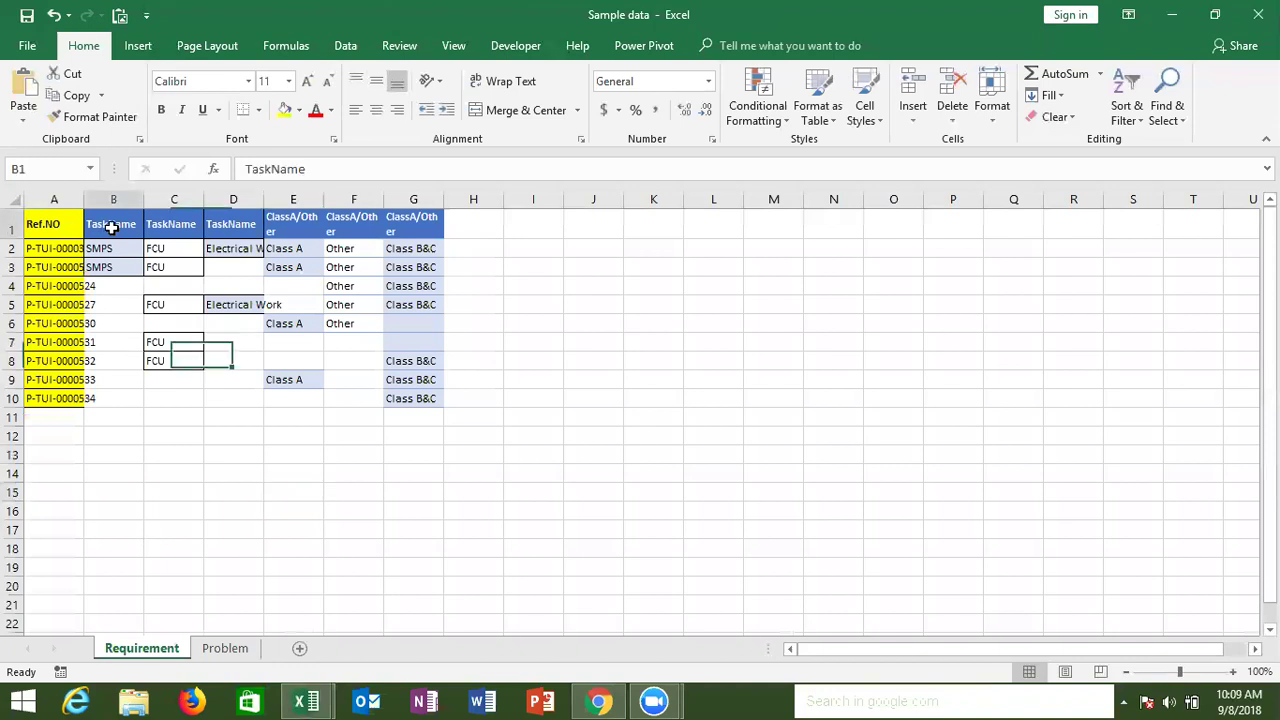
pyautogui.moveTo(152, 223); pyautogui.dragTo(409, 217)
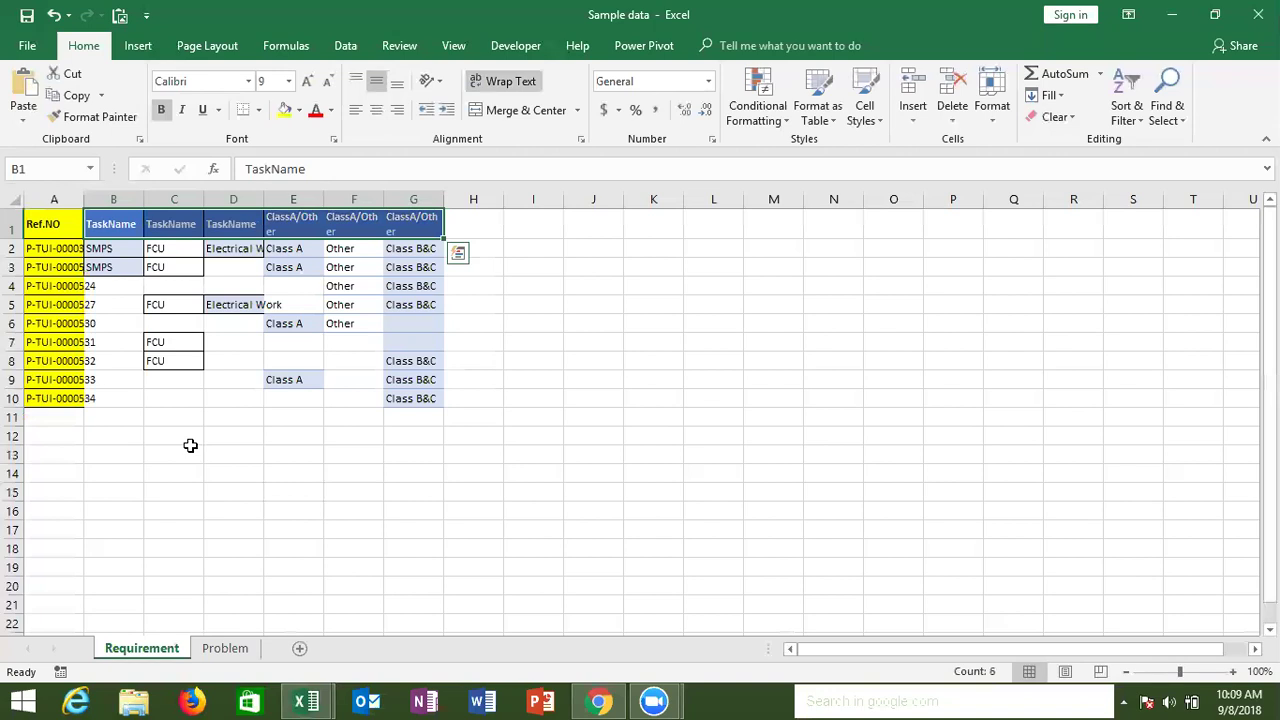
pyautogui.click(222, 648)
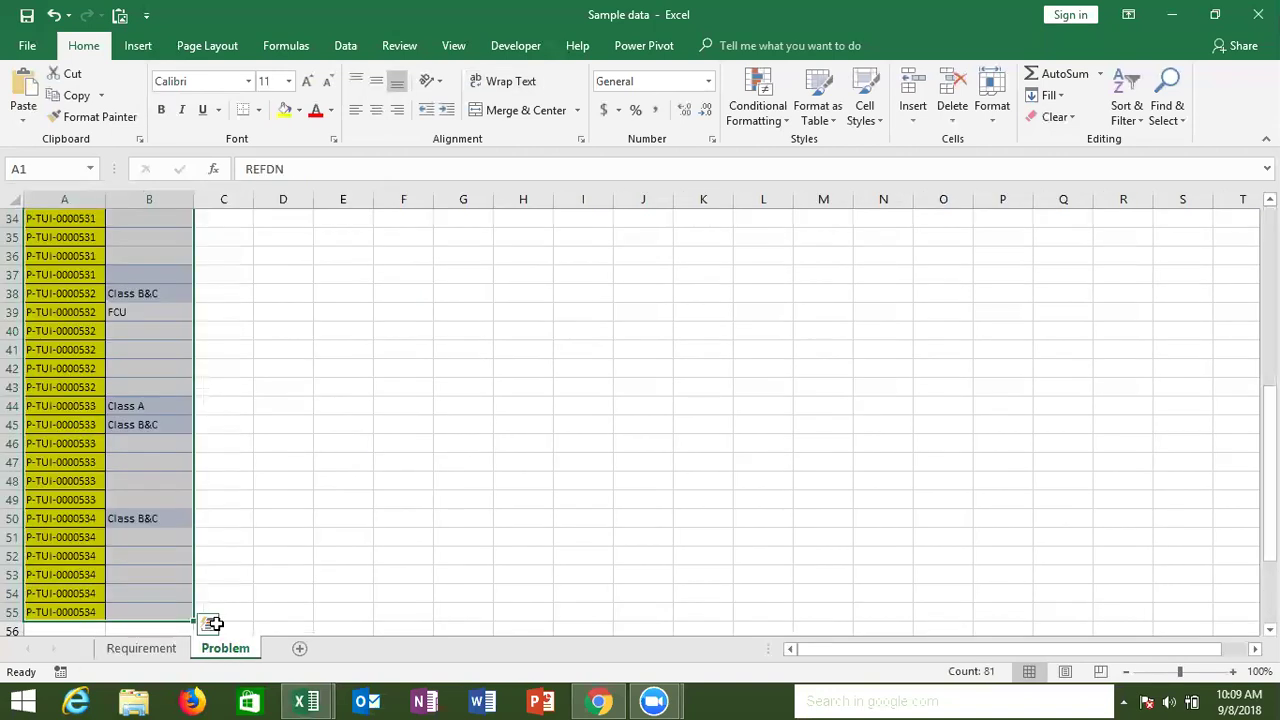
pyautogui.click(95, 465)
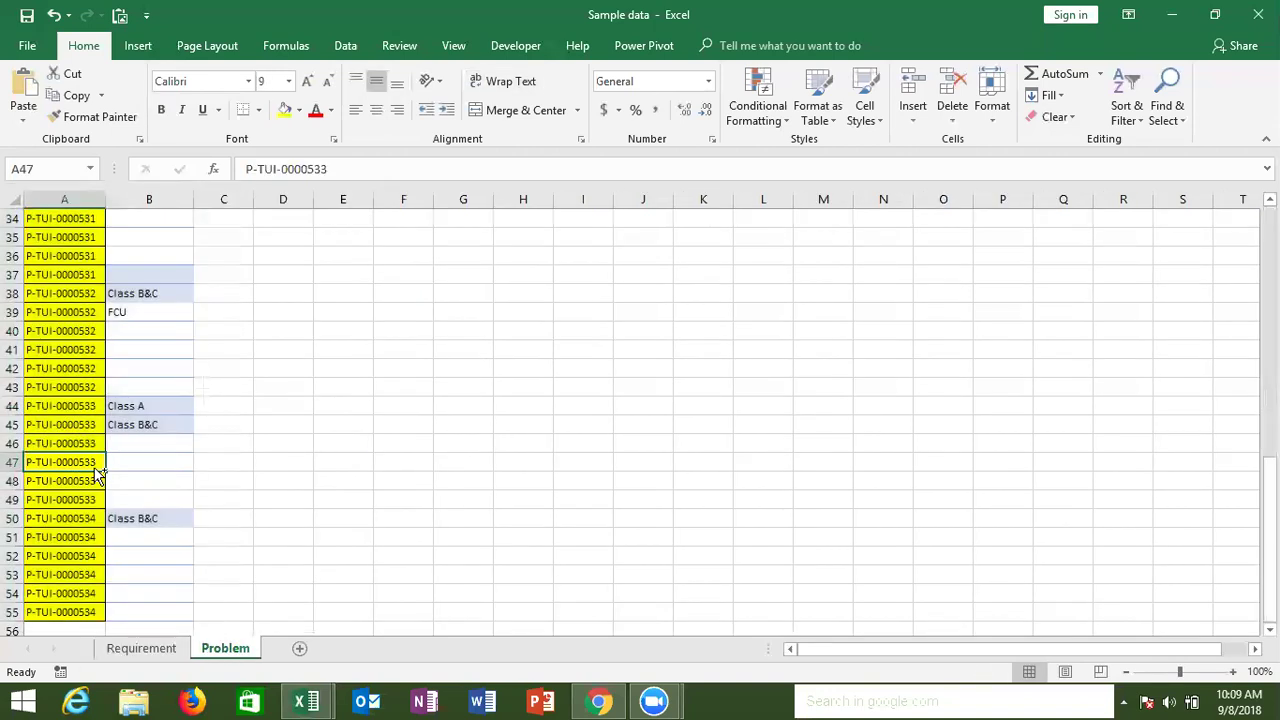
pyautogui.hotkey('ctrl', 'Home')
pyautogui.press('Right')
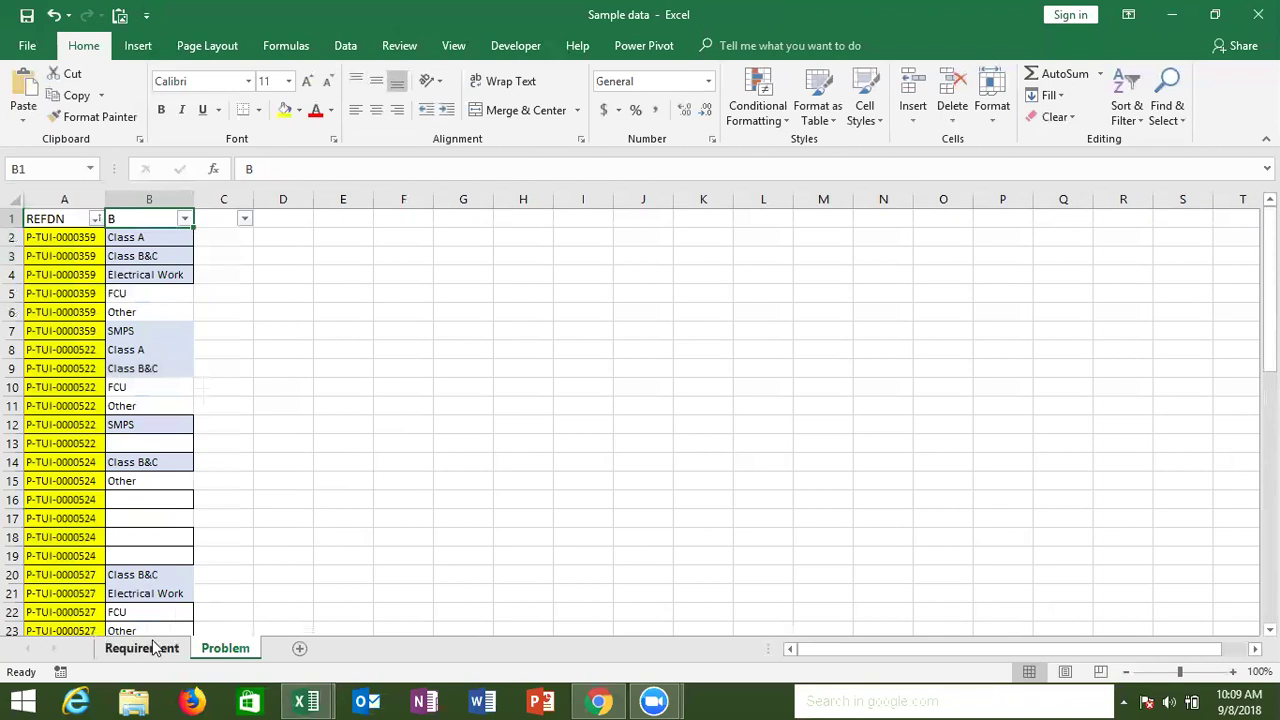
pyautogui.click(141, 648)
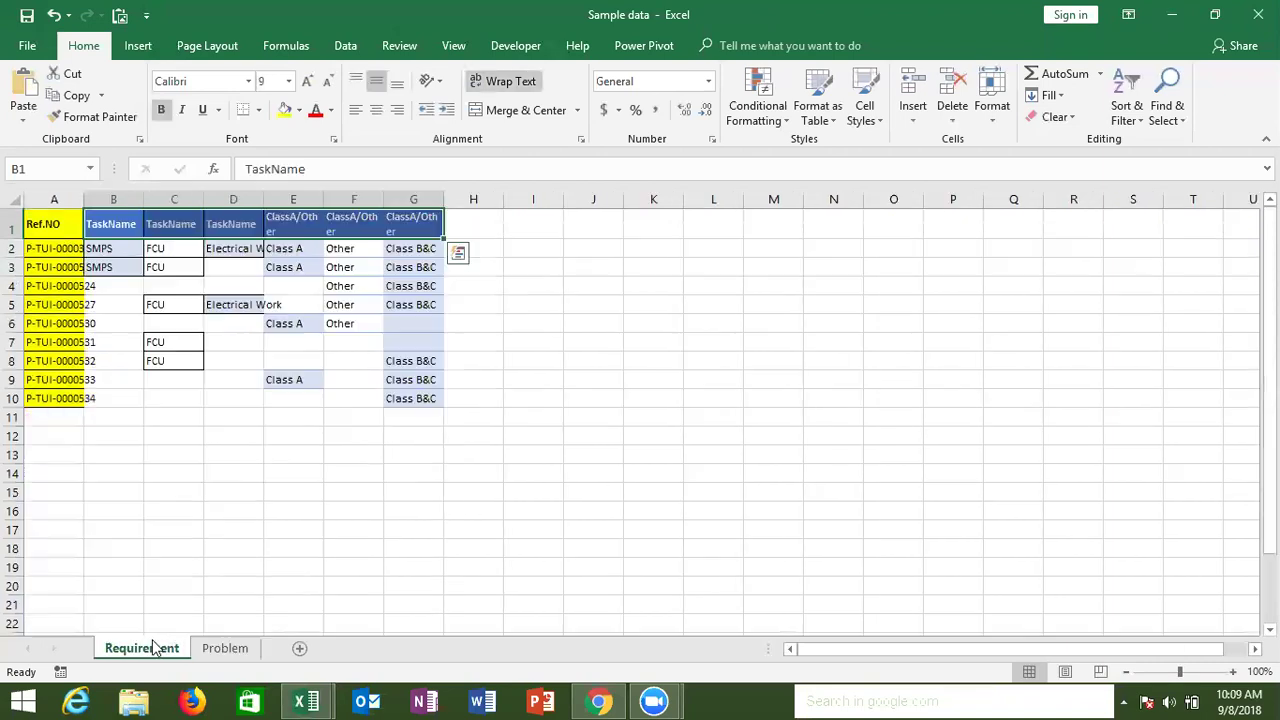
pyautogui.click(76, 284)
pyautogui.doubleClick(85, 200)
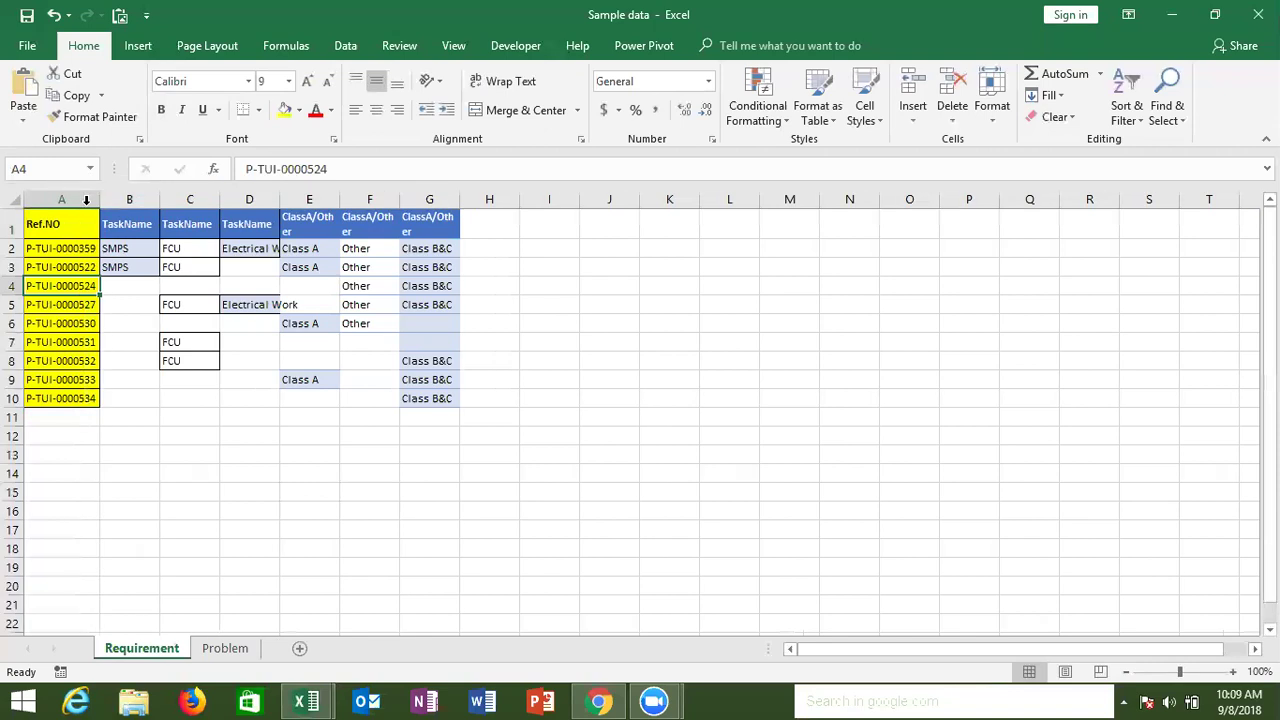
# Inspect the B3 entry, the three TaskName headers and the first ClassA/Other header in row 1
pyautogui.click(133, 271)
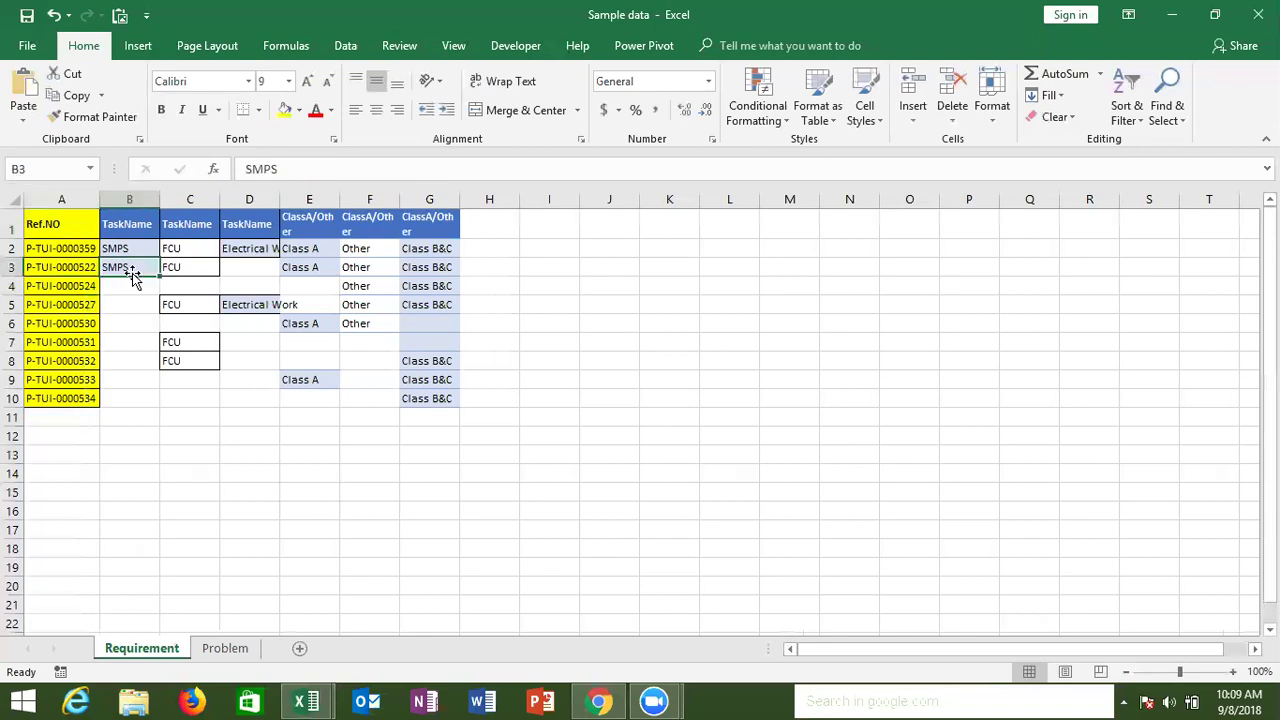
pyautogui.click(137, 228)
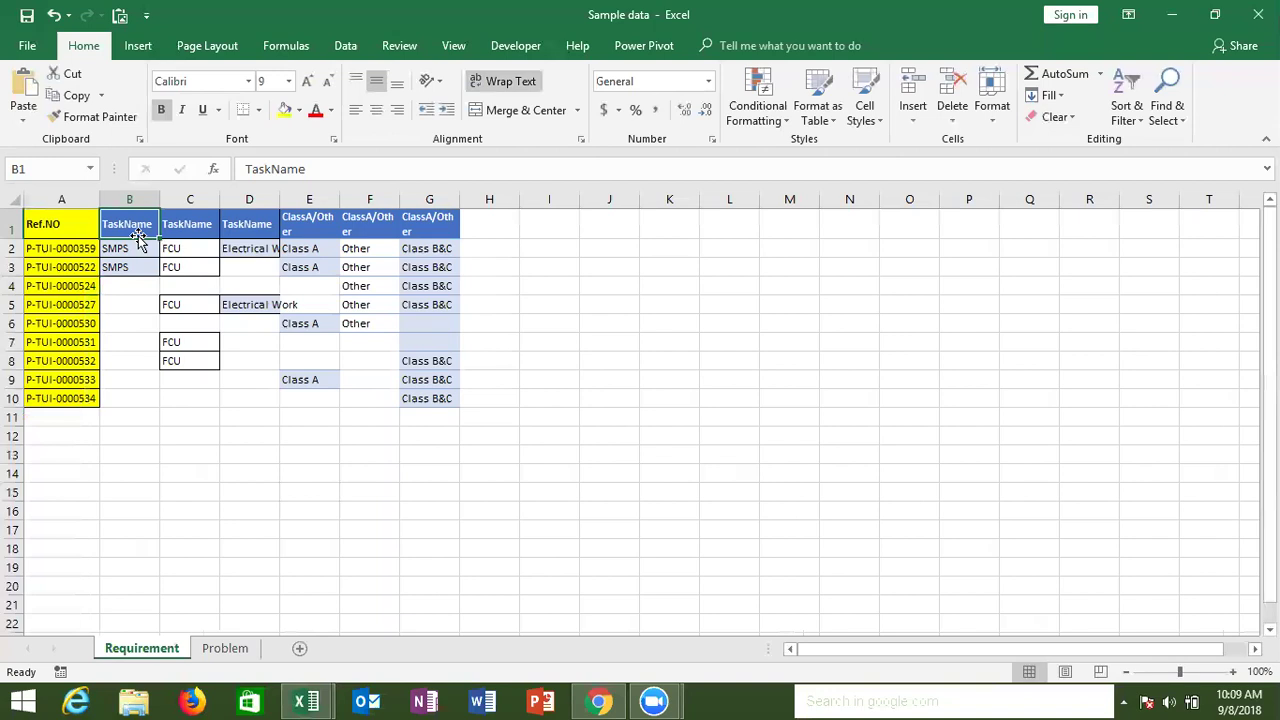
pyautogui.click(171, 233)
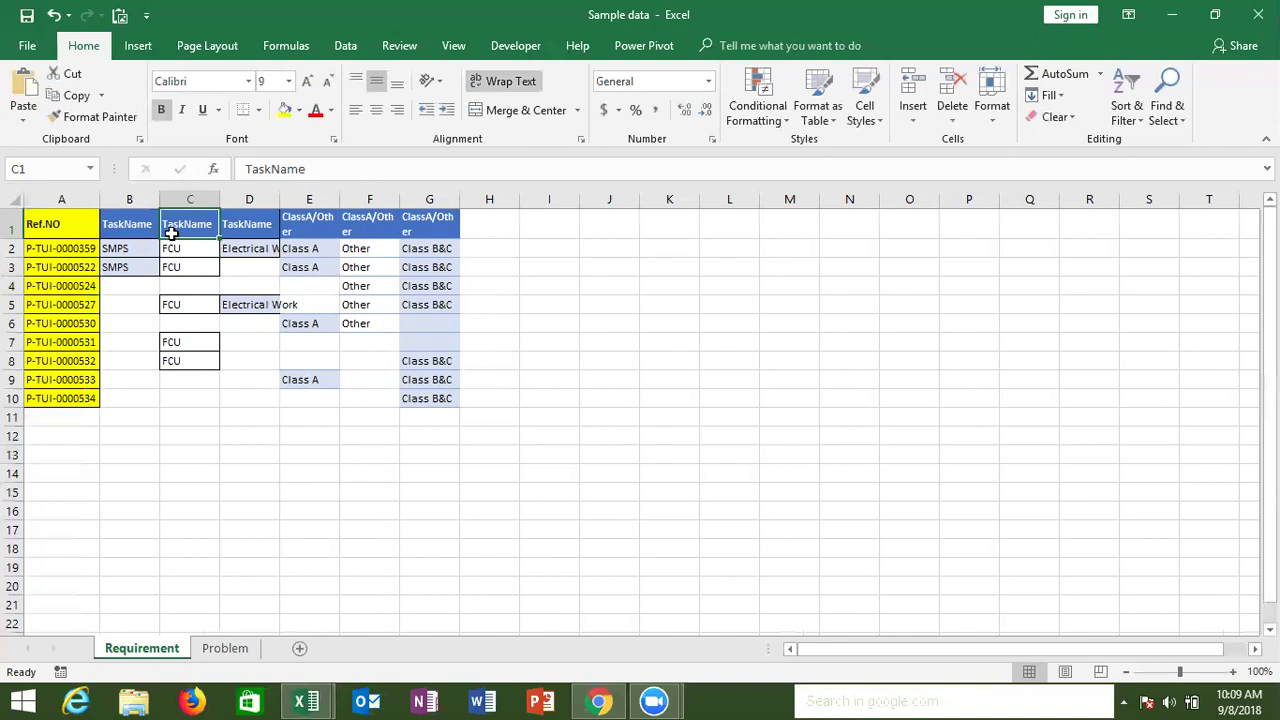
pyautogui.click(232, 214)
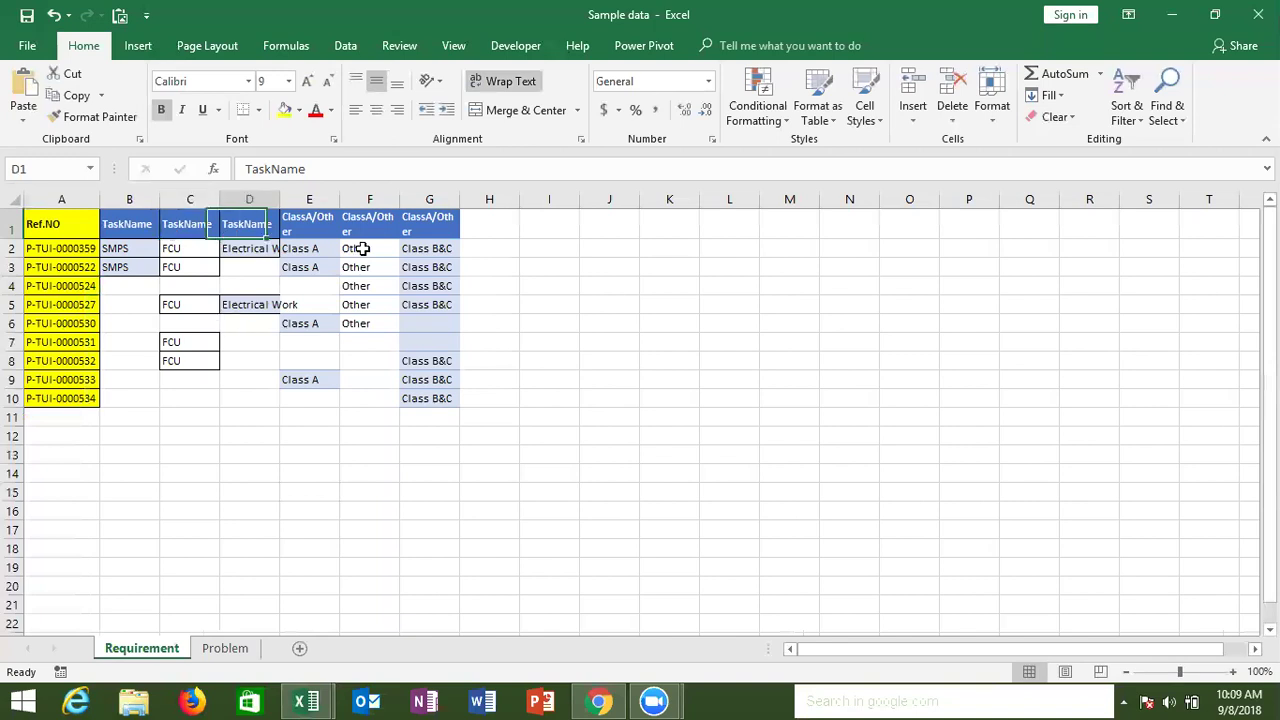
pyautogui.click(337, 234)
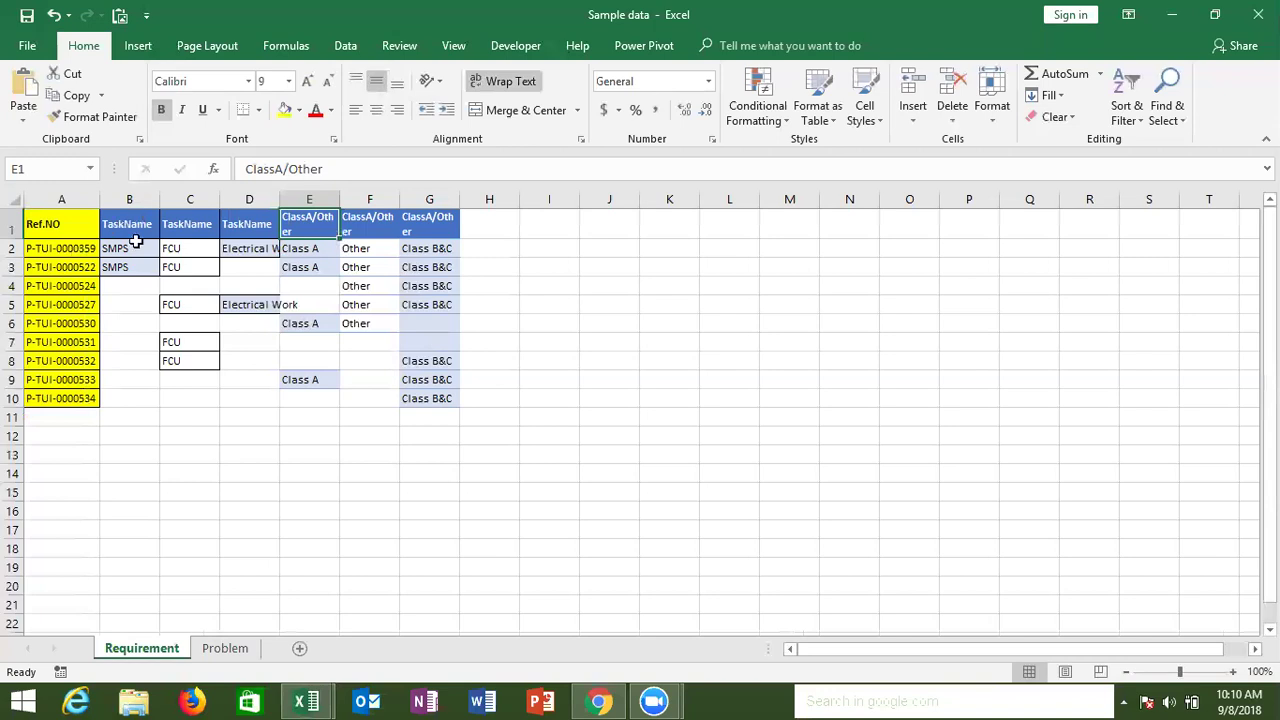
# Enter the header 'TN' in Problem sheet cell C1, then go back to the Requirement sheet
pyautogui.click(238, 649)
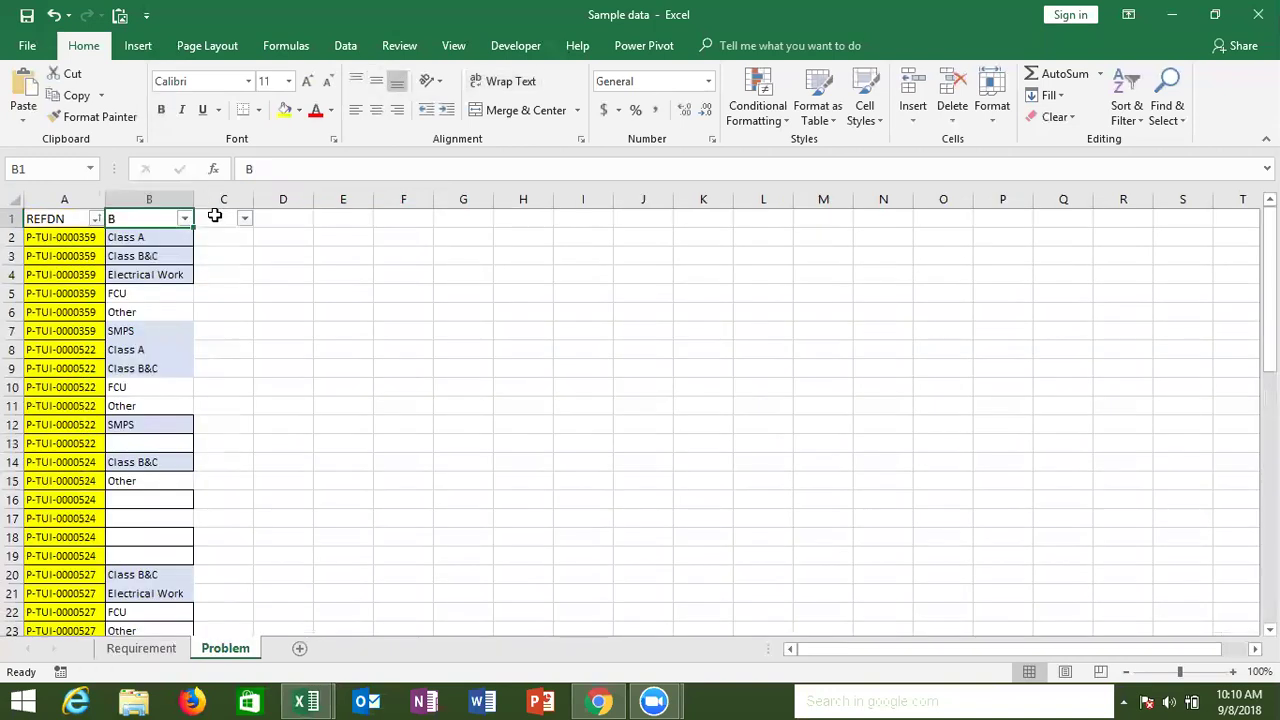
pyautogui.click(214, 216)
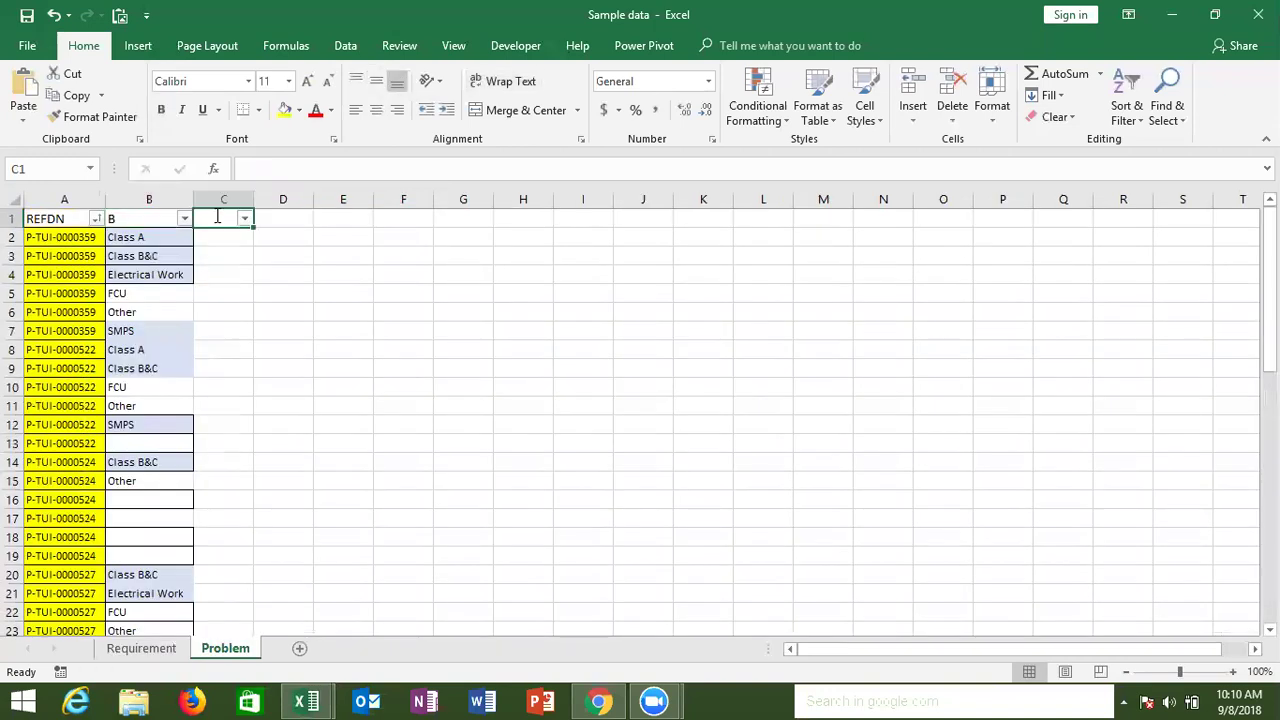
pyautogui.write('TN')
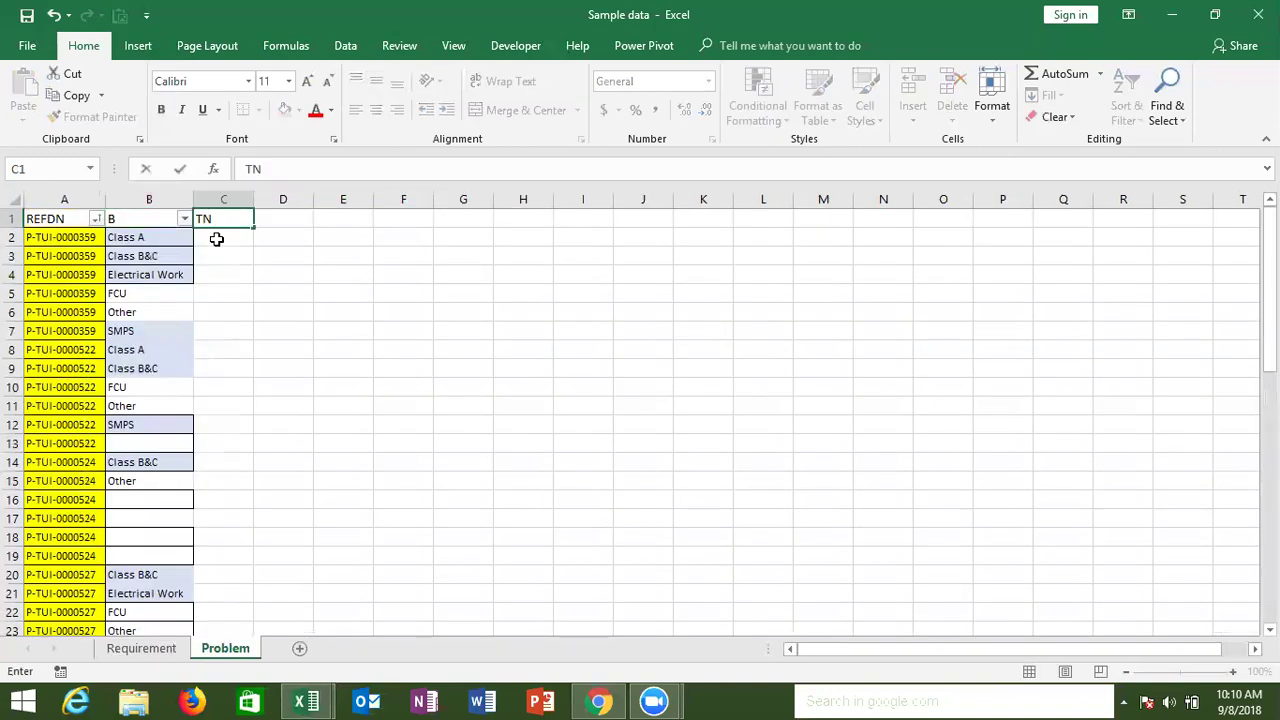
pyautogui.click(216, 239)
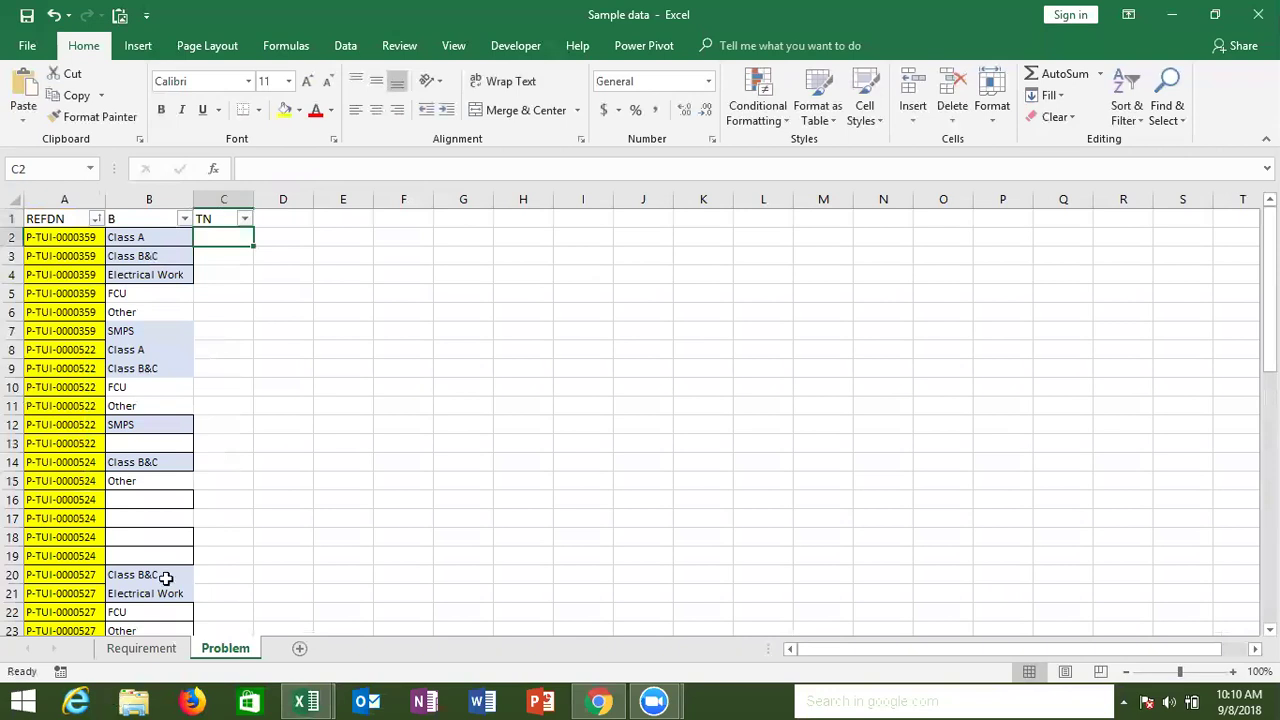
pyautogui.click(150, 648)
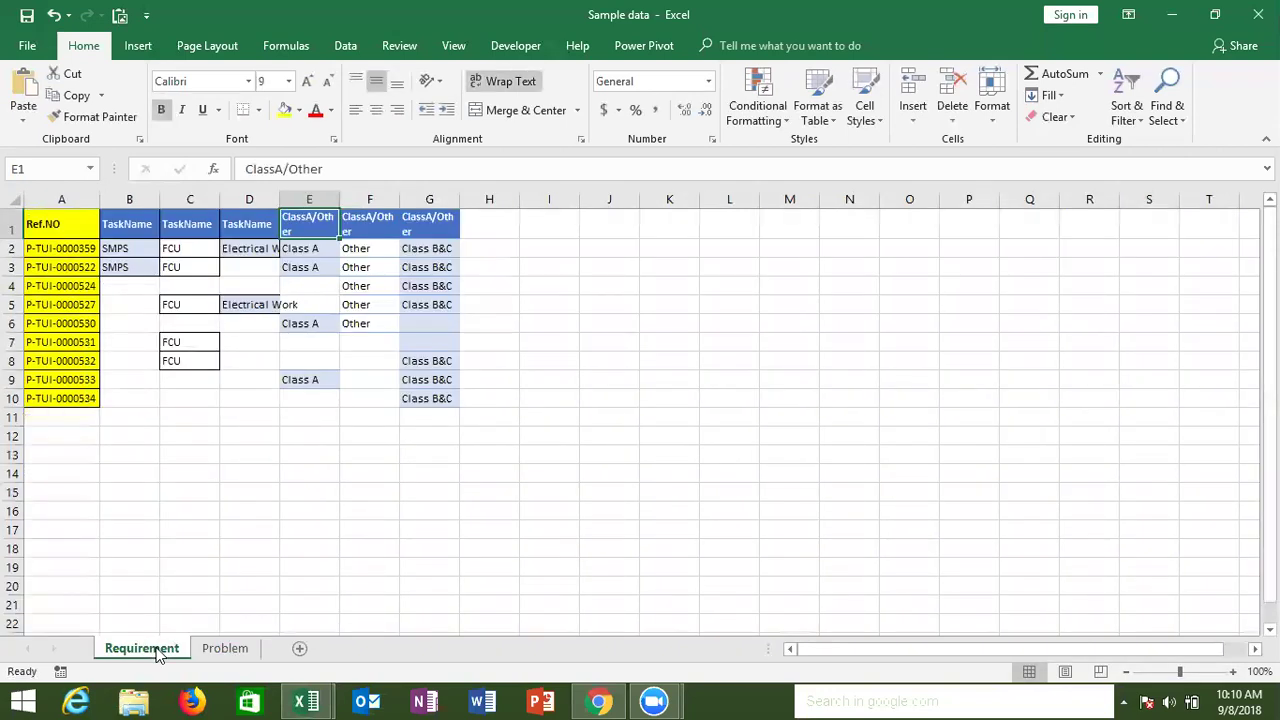
pyautogui.press('Left')
pyautogui.press('Left')
pyautogui.hotkey('shift', 'Left')
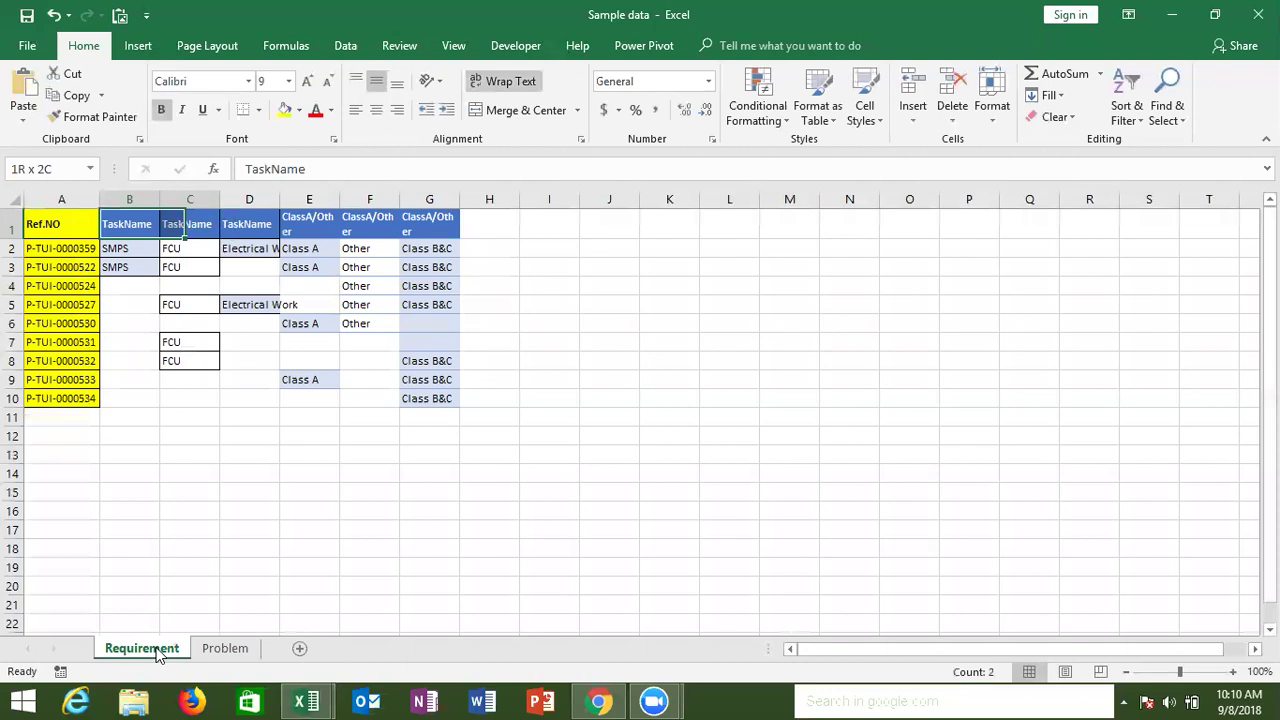
pyautogui.hotkey('shift', 'Right')
pyautogui.hotkey('shift', 'Right')
pyautogui.hotkey('shift', 'Right')
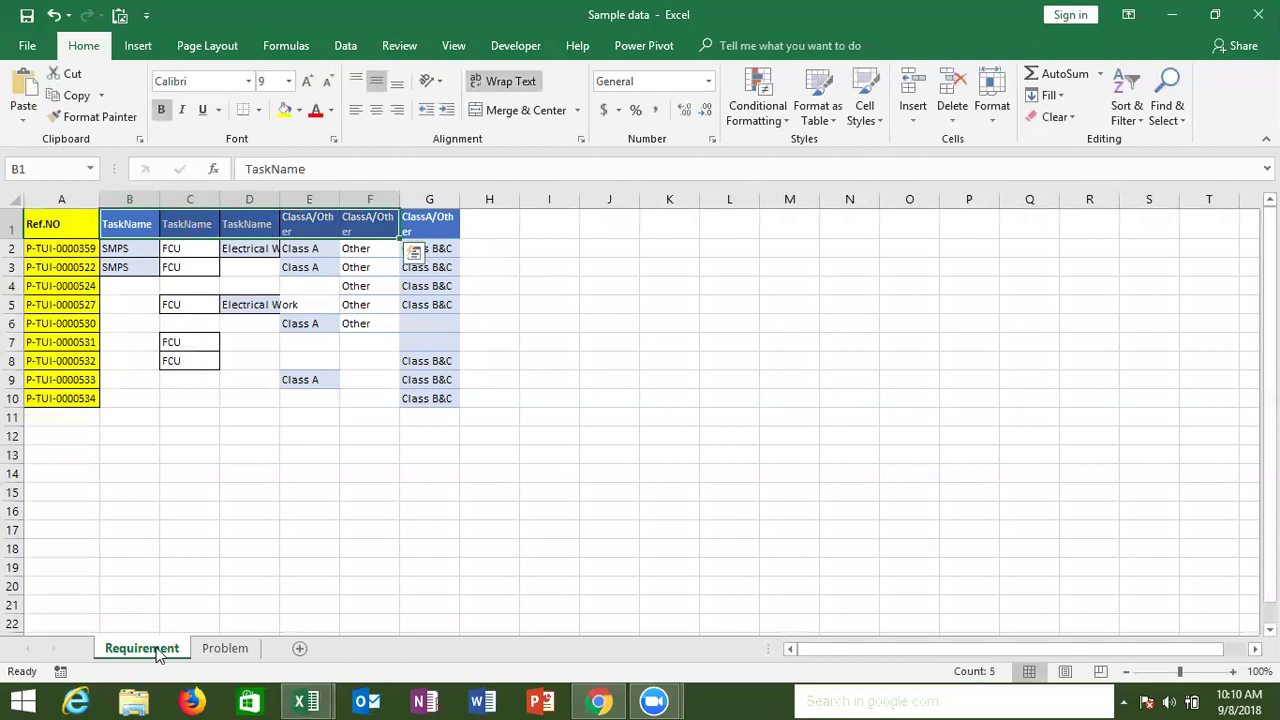
pyautogui.press('Up')
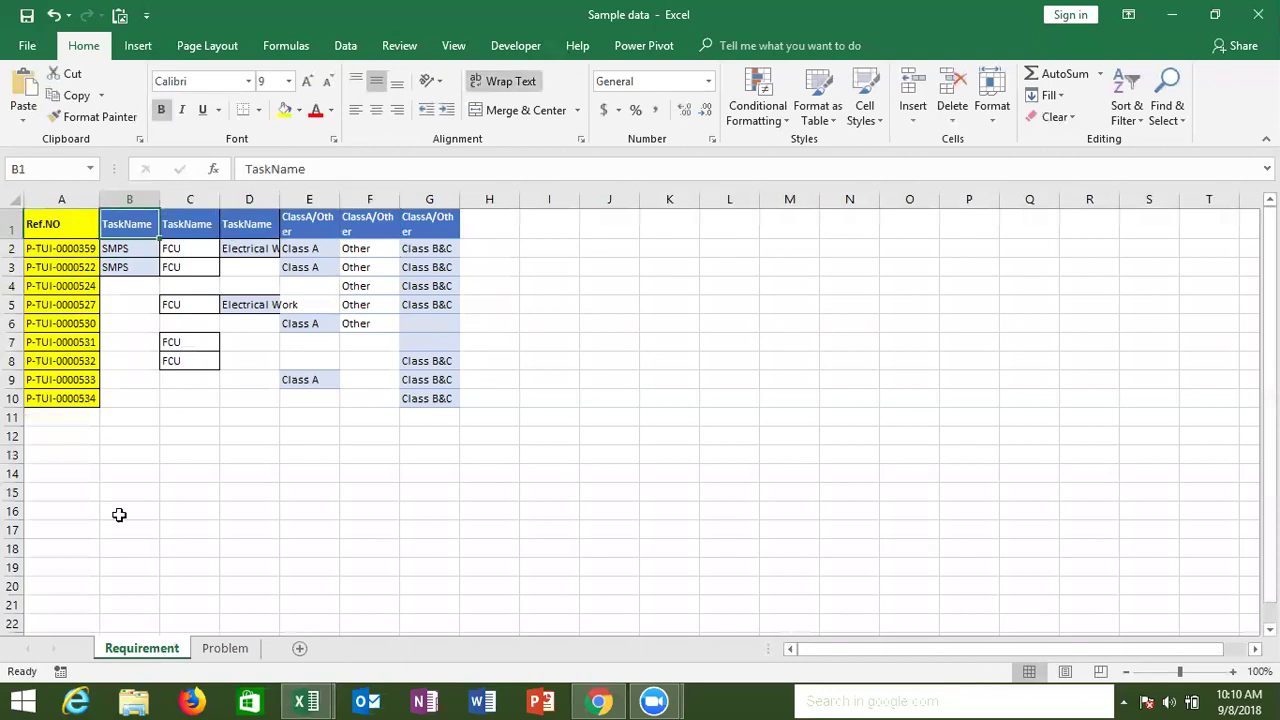
pyautogui.click(58, 248)
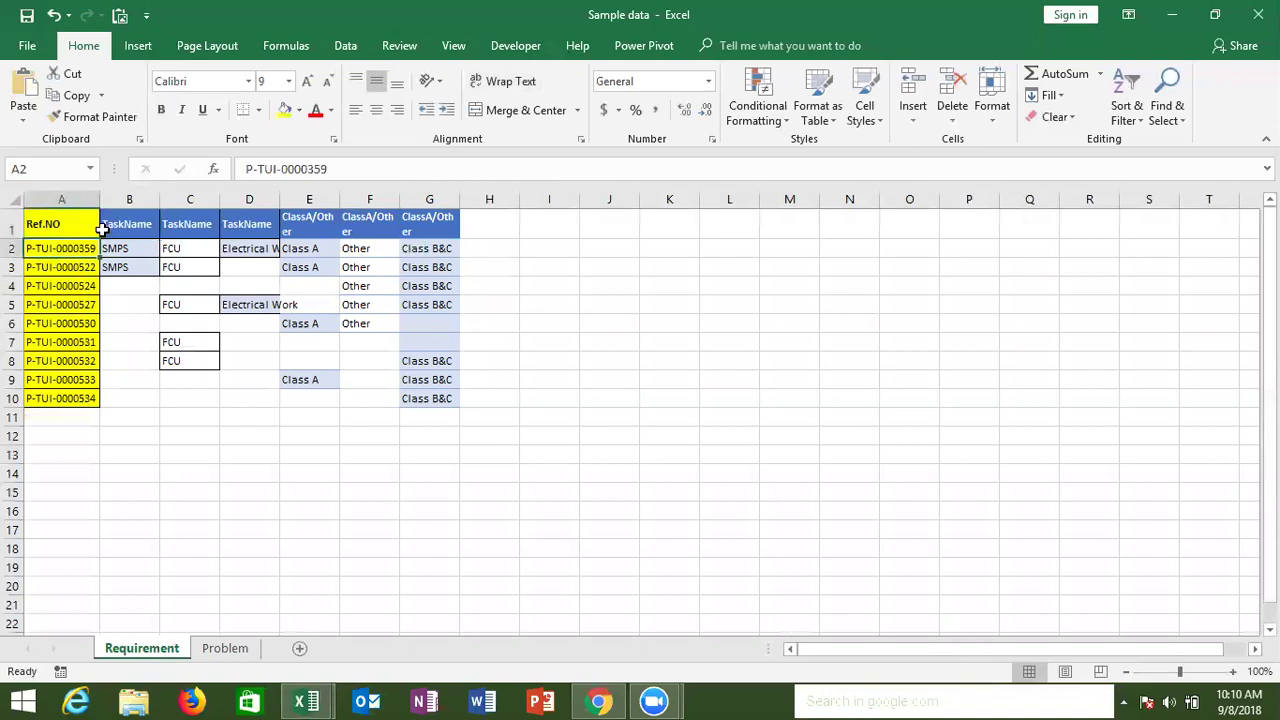
pyautogui.click(106, 250)
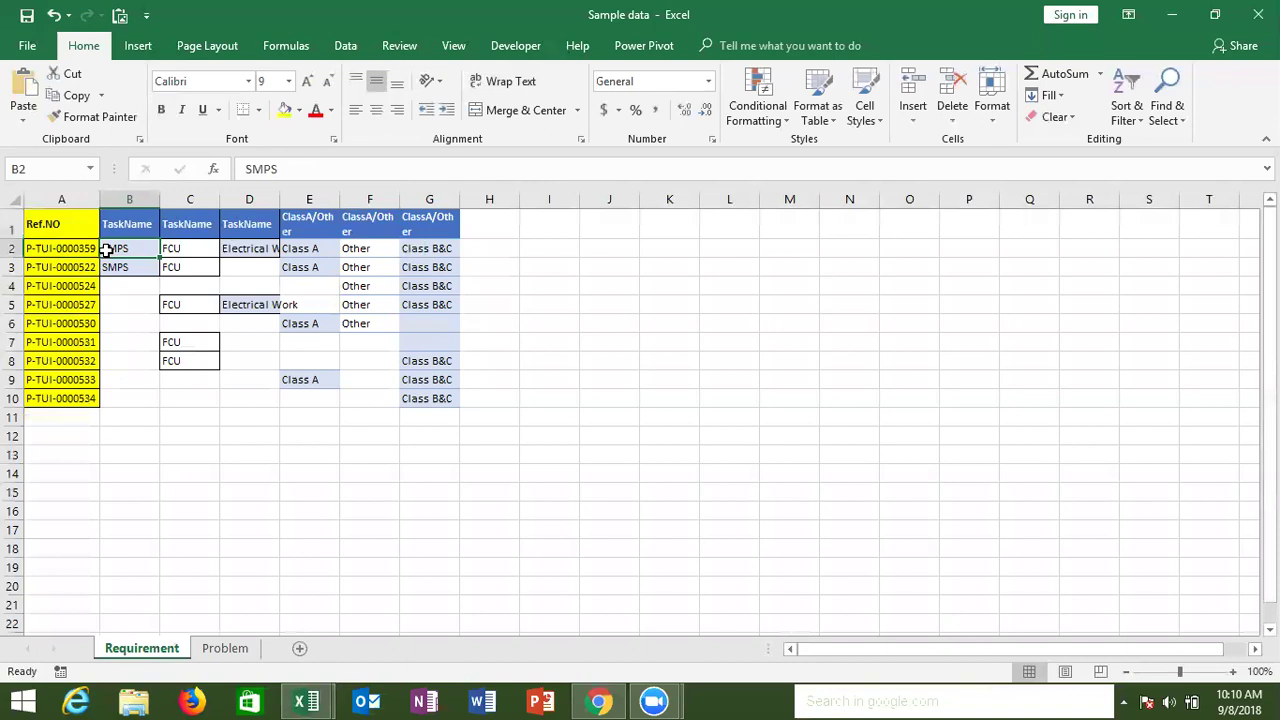
pyautogui.click(46, 250)
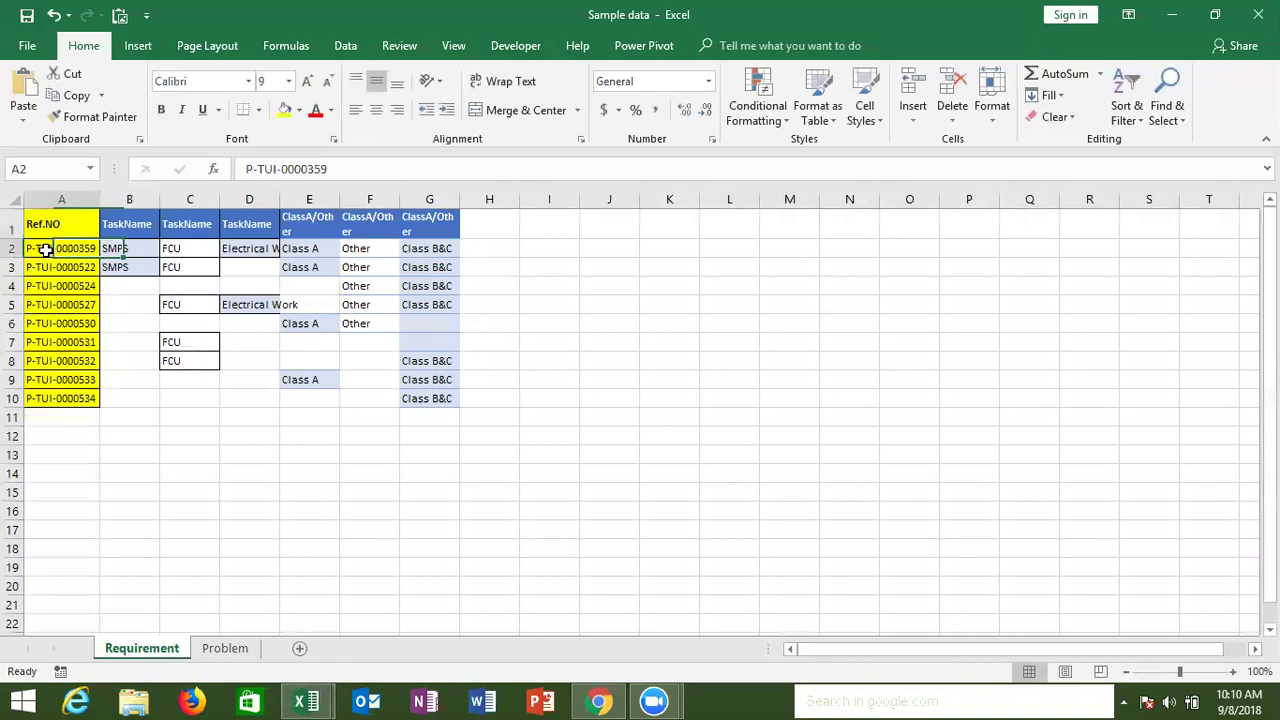
pyautogui.click(122, 224)
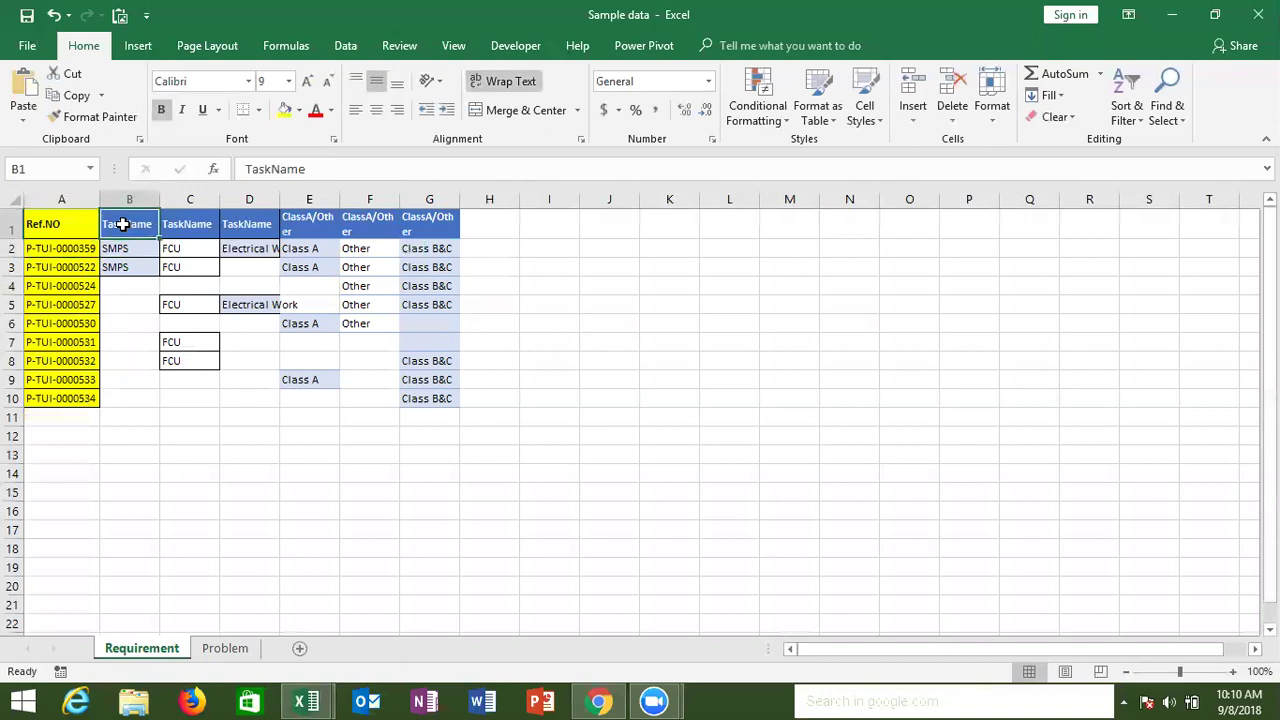
pyautogui.click(74, 251)
pyautogui.click(110, 225)
pyautogui.click(122, 248)
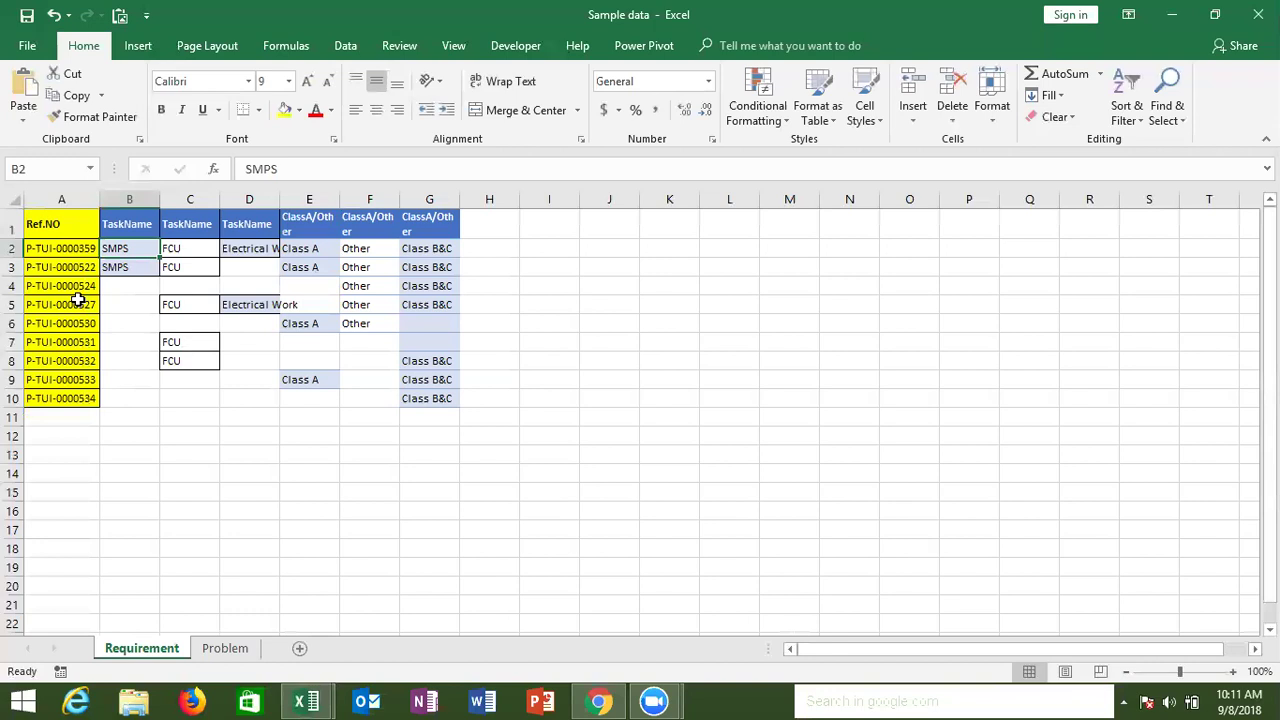
pyautogui.moveTo(78, 300); pyautogui.dragTo(130, 250)
pyautogui.click(130, 250)
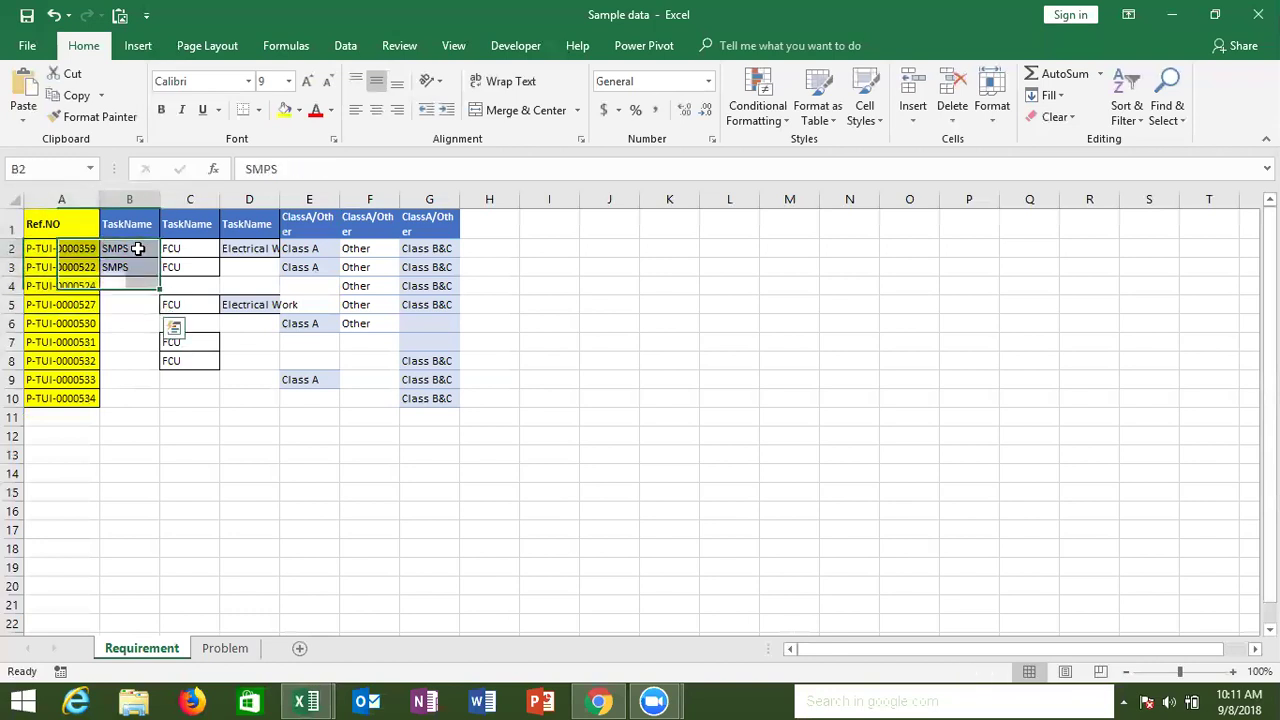
pyautogui.click(76, 252)
pyautogui.click(123, 248)
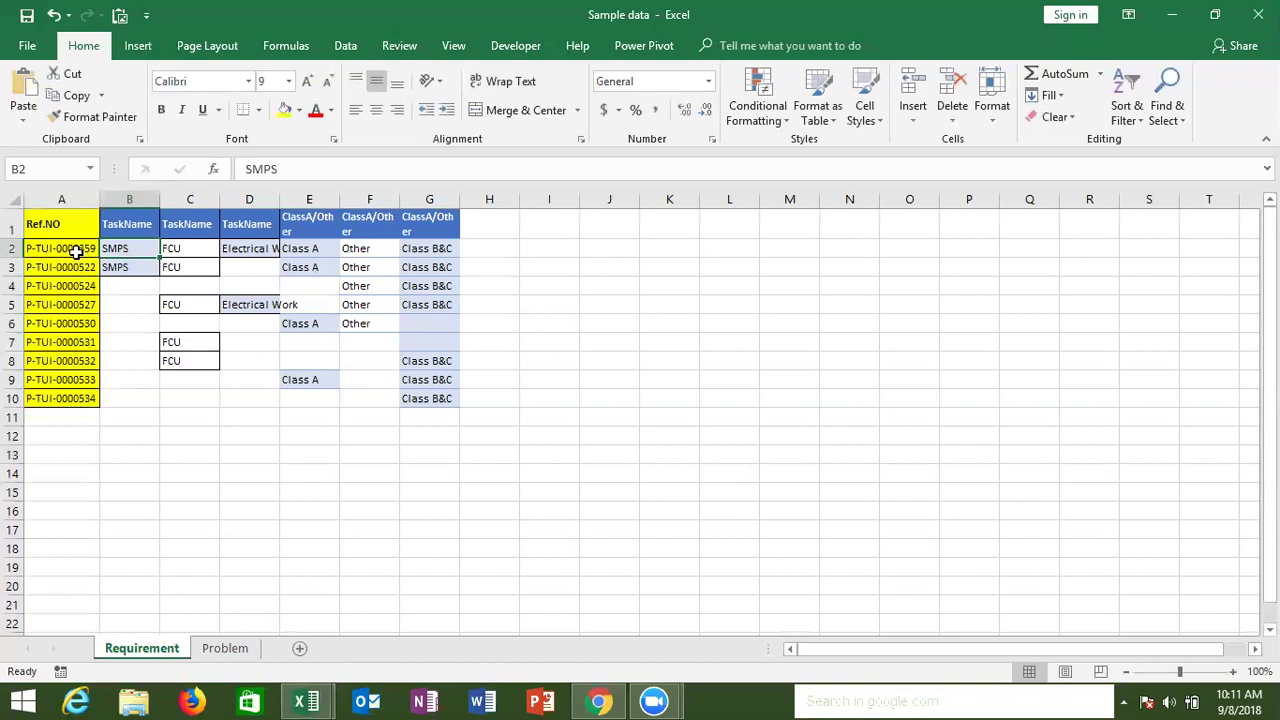
pyautogui.click(76, 252)
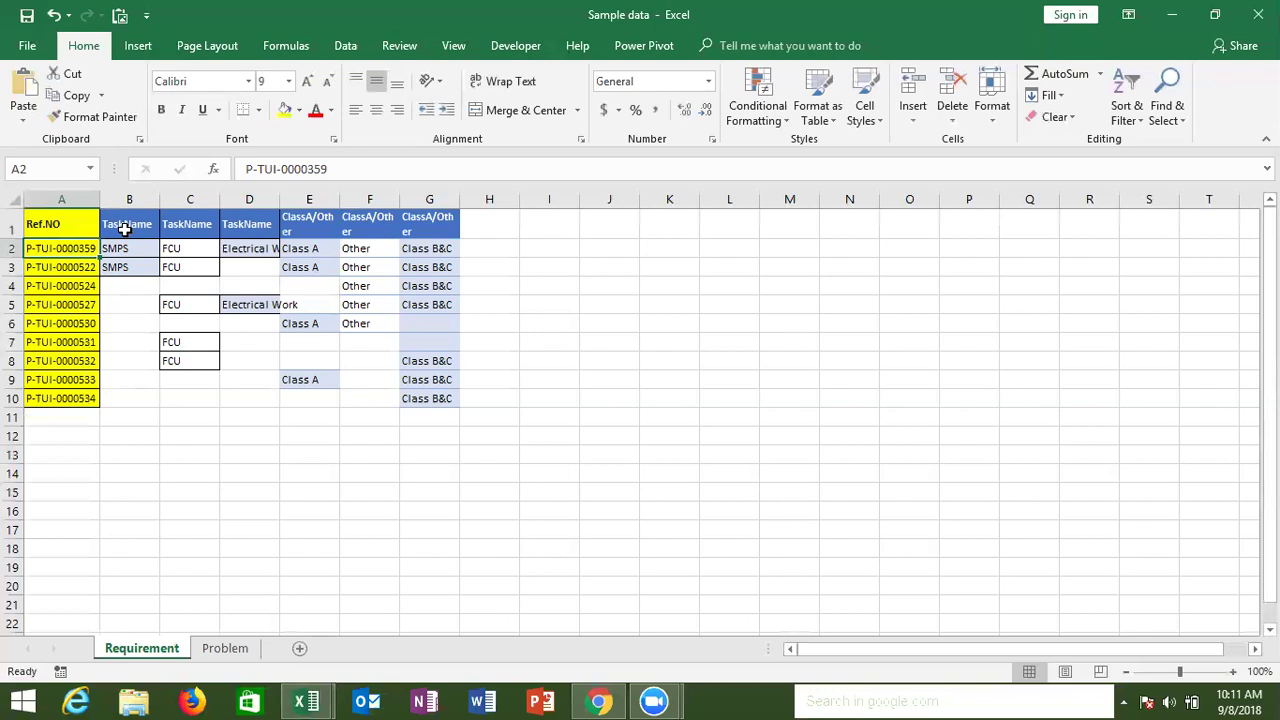
pyautogui.click(125, 229)
pyautogui.click(125, 248)
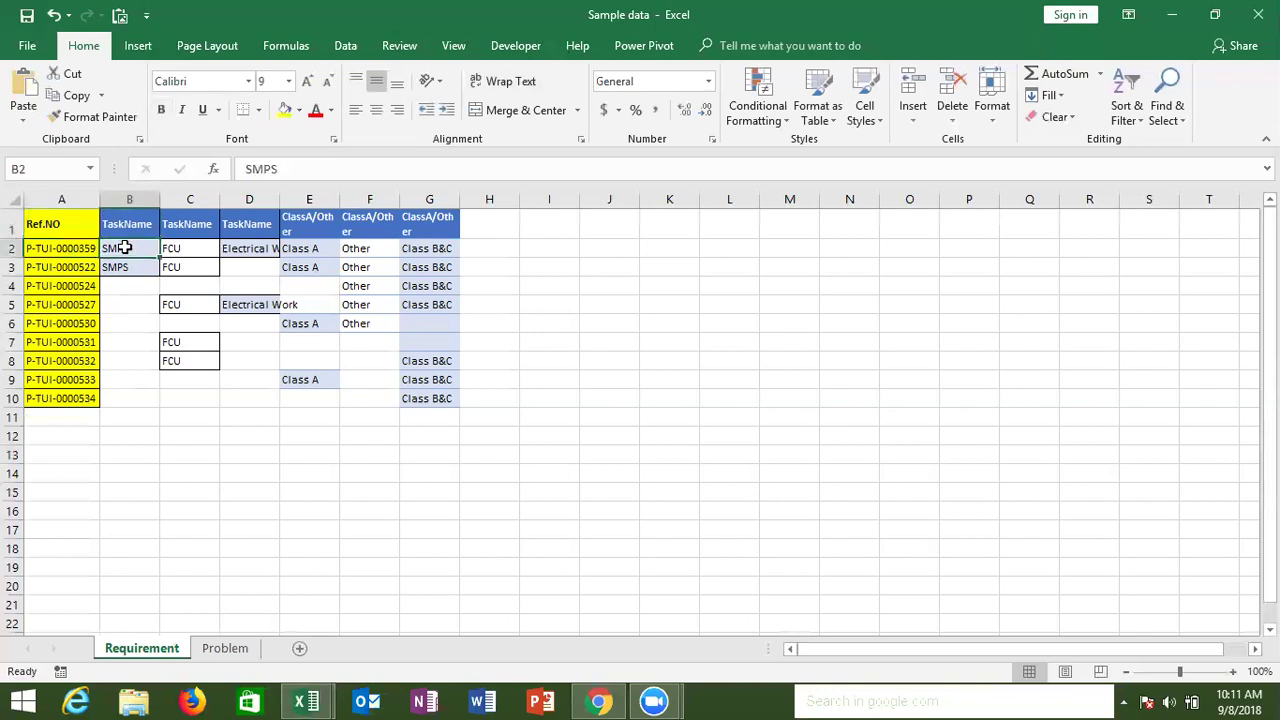
pyautogui.click(92, 252)
pyautogui.click(129, 228)
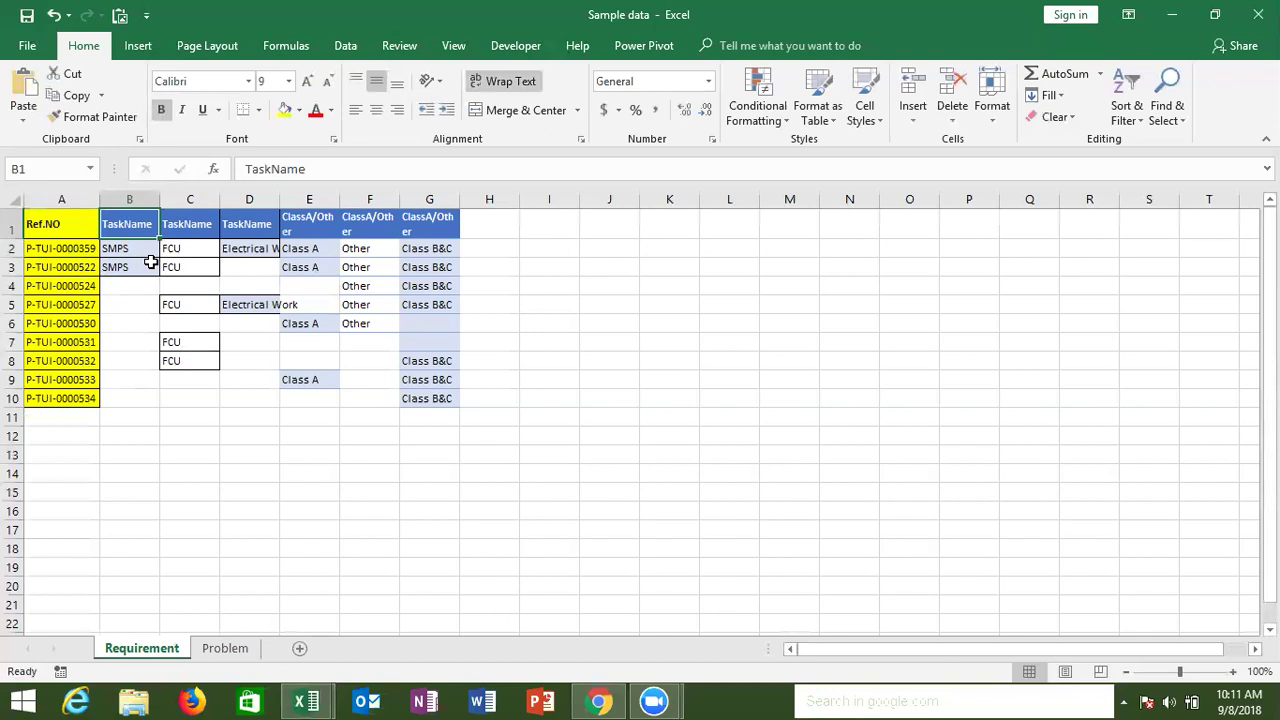
pyautogui.click(181, 252)
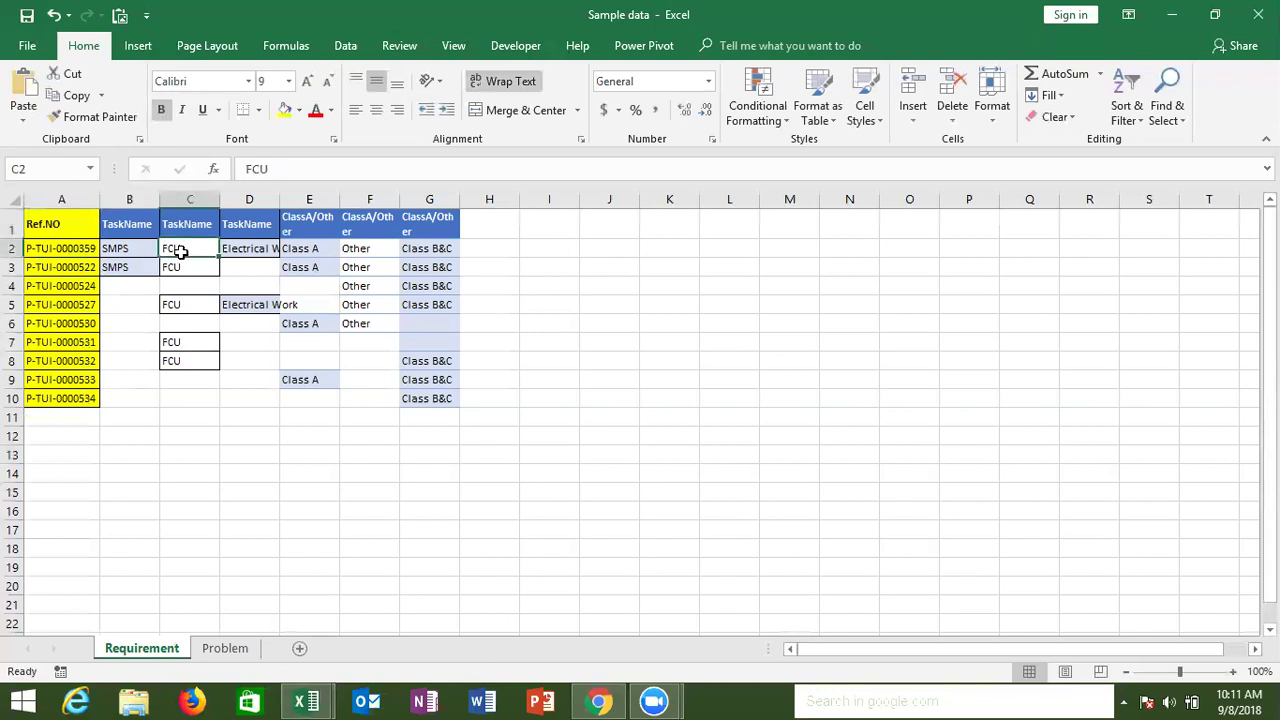
pyautogui.moveTo(120, 249); pyautogui.dragTo(186, 248)
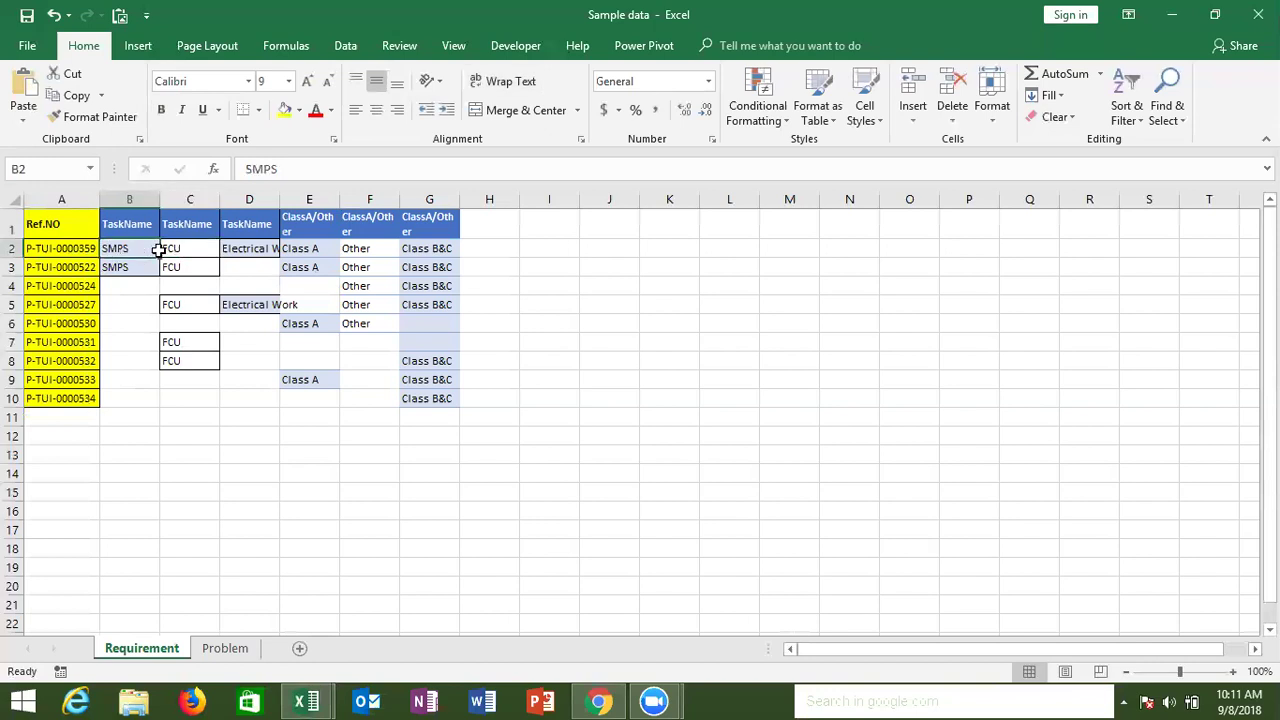
pyautogui.moveTo(130, 199); pyautogui.dragTo(256, 199)
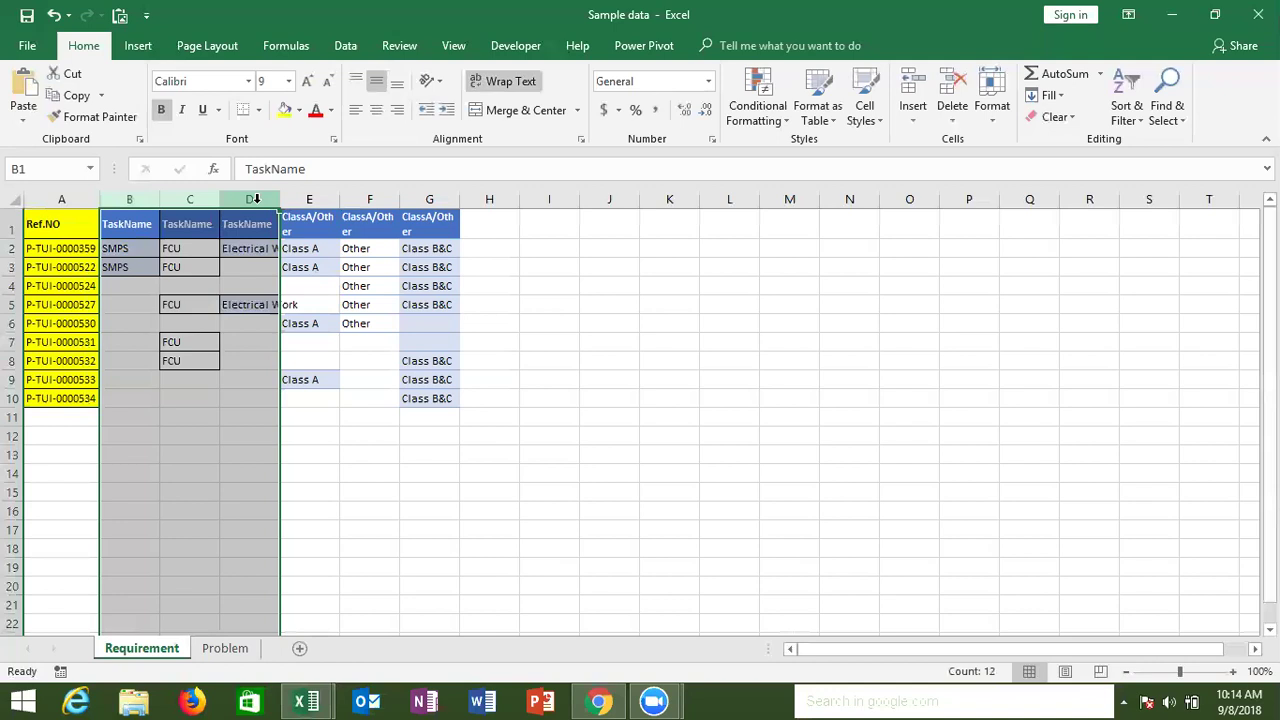
# Review the Requirement table by selecting its headers and data, briefly checking the Problem sheet
pyautogui.click(63, 251)
pyautogui.click(117, 226)
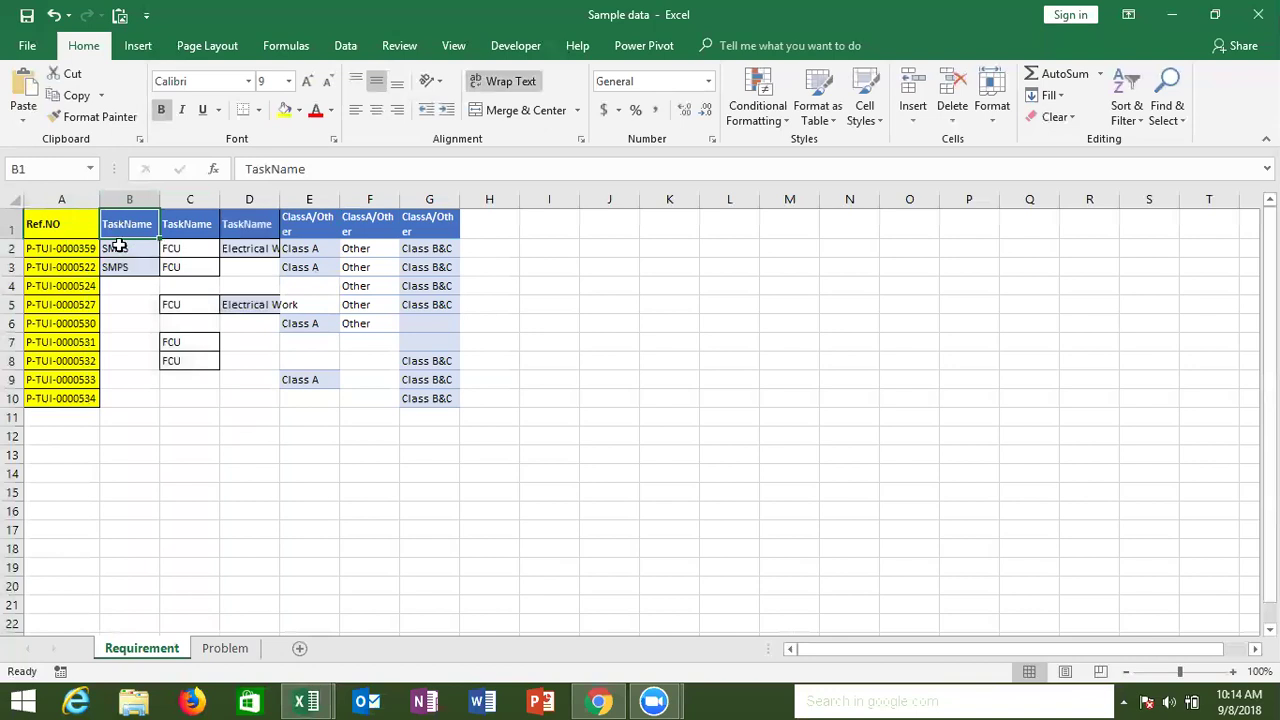
pyautogui.click(118, 247)
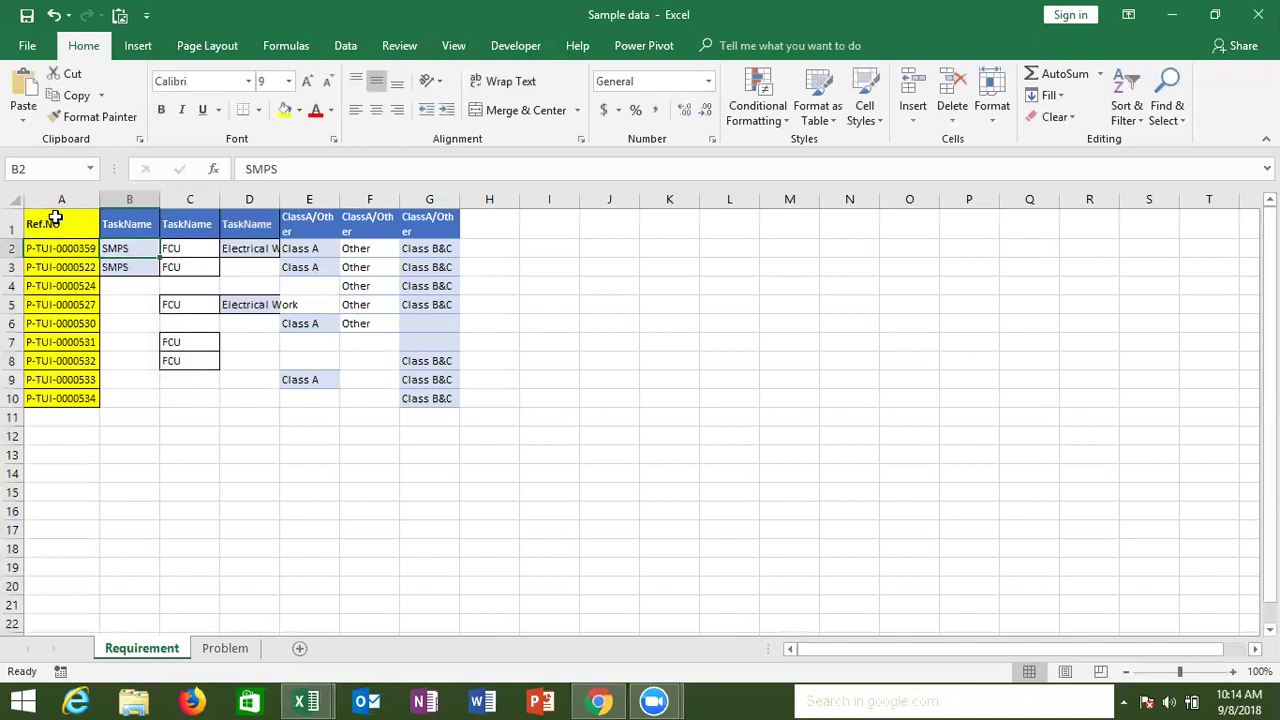
pyautogui.moveTo(51, 214); pyautogui.dragTo(430, 401)
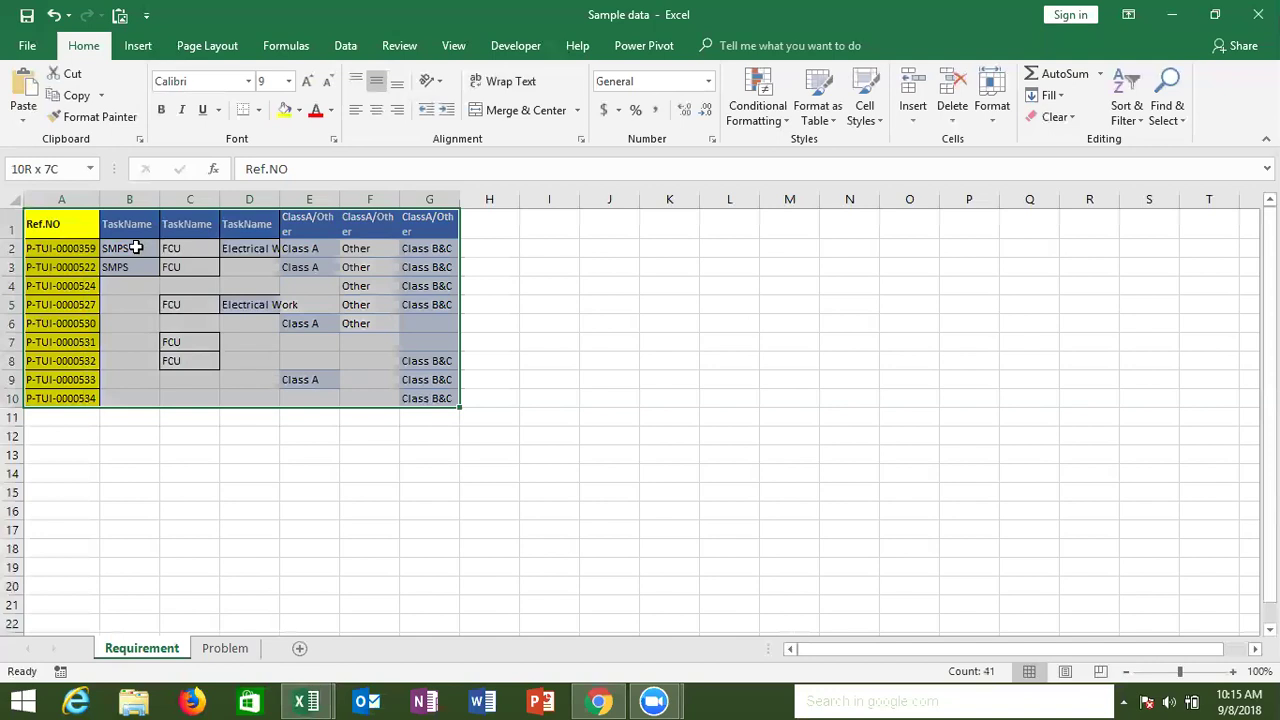
pyautogui.moveTo(134, 248); pyautogui.dragTo(452, 404)
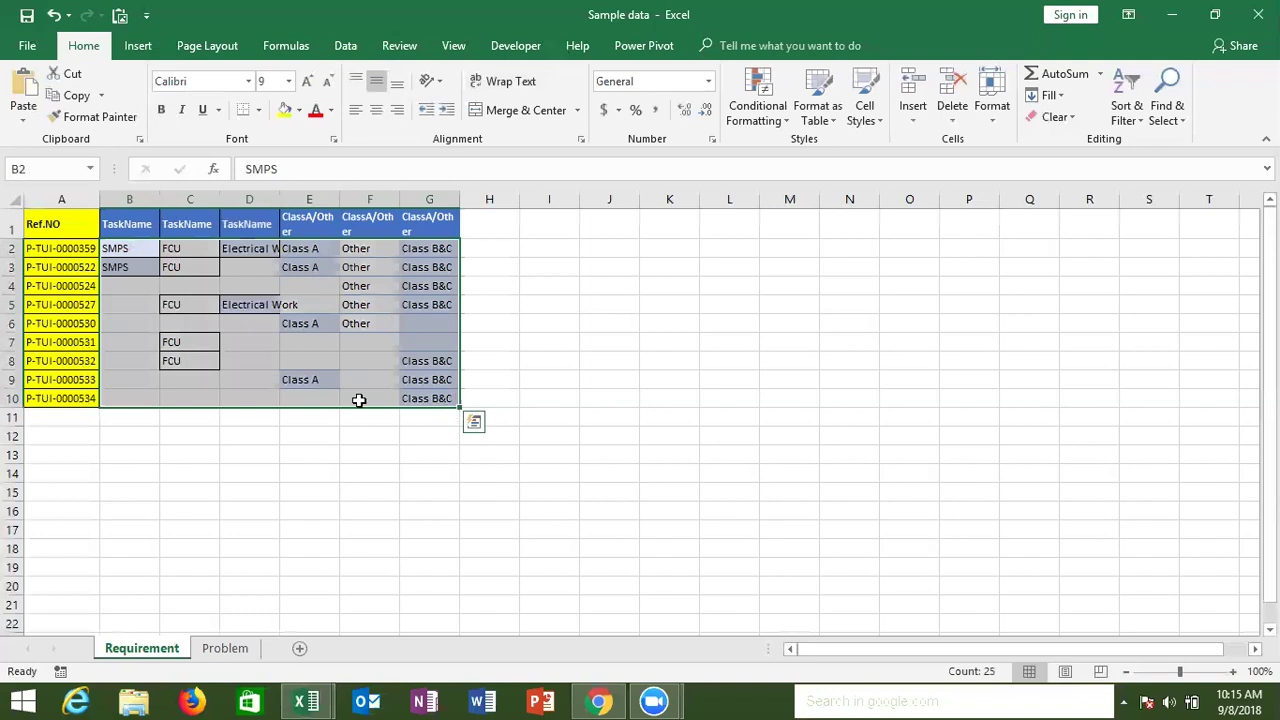
pyautogui.click(233, 323)
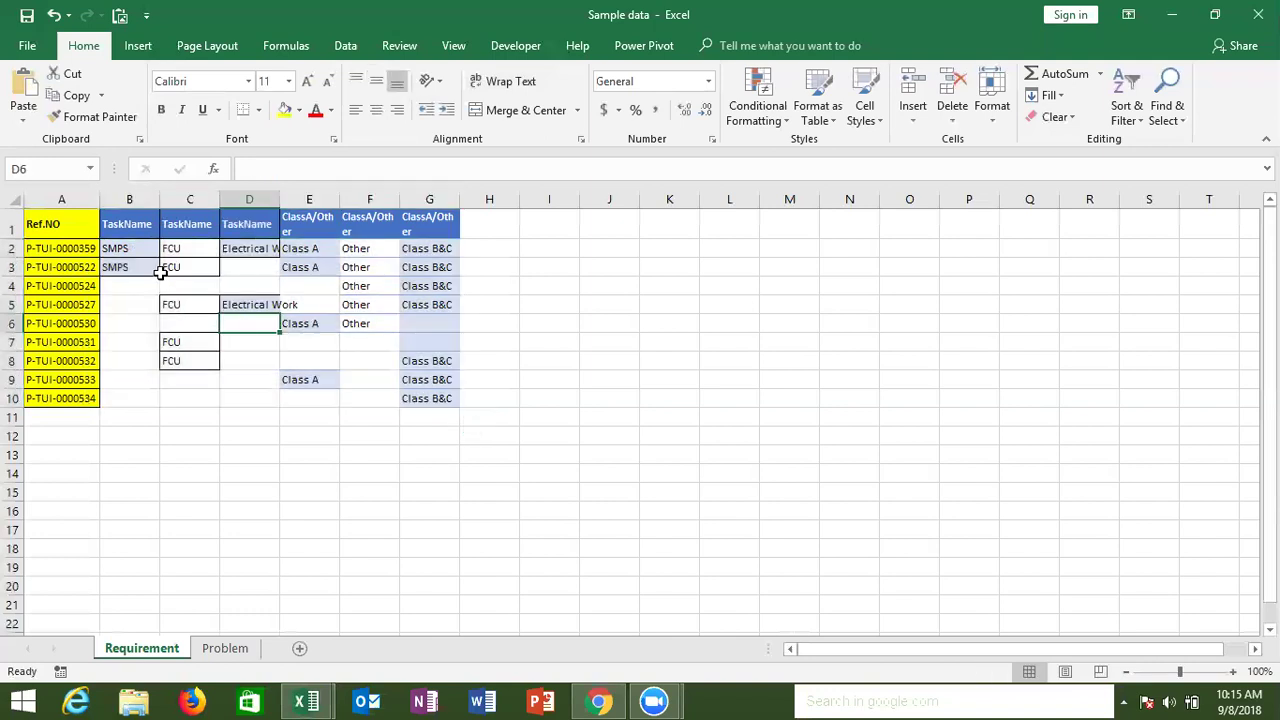
pyautogui.moveTo(124, 235); pyautogui.dragTo(236, 237)
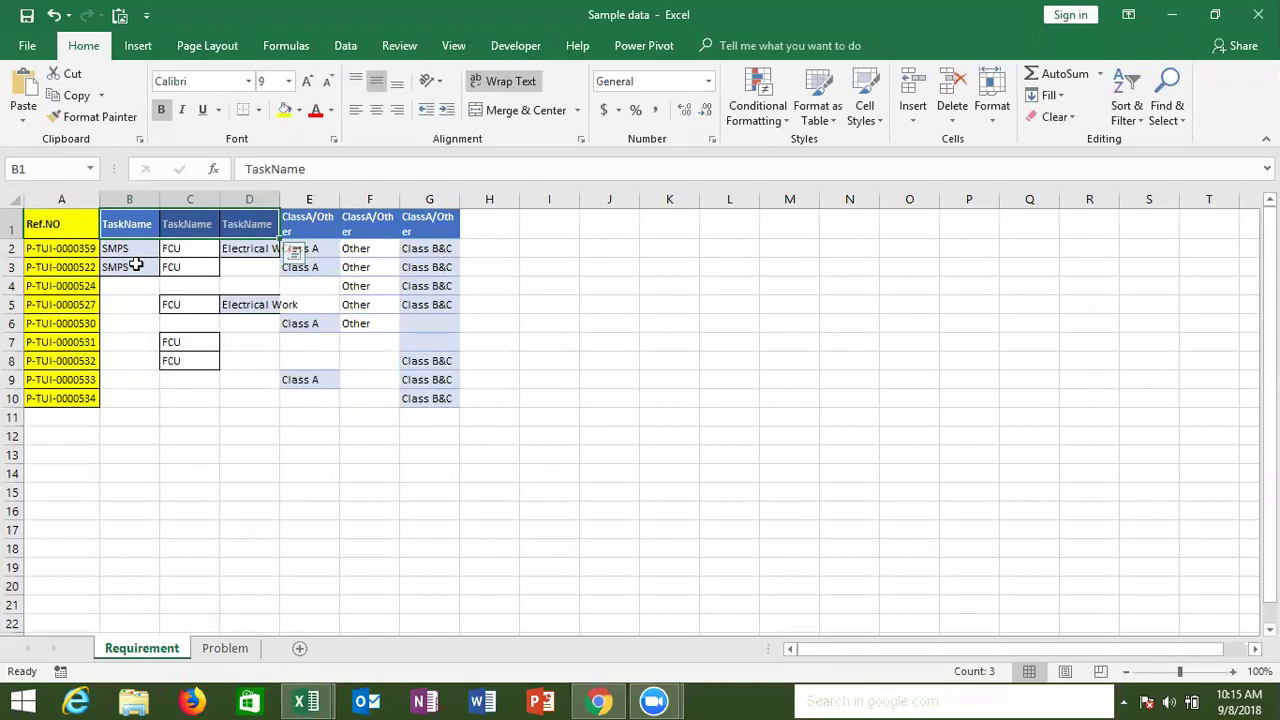
pyautogui.click(191, 266)
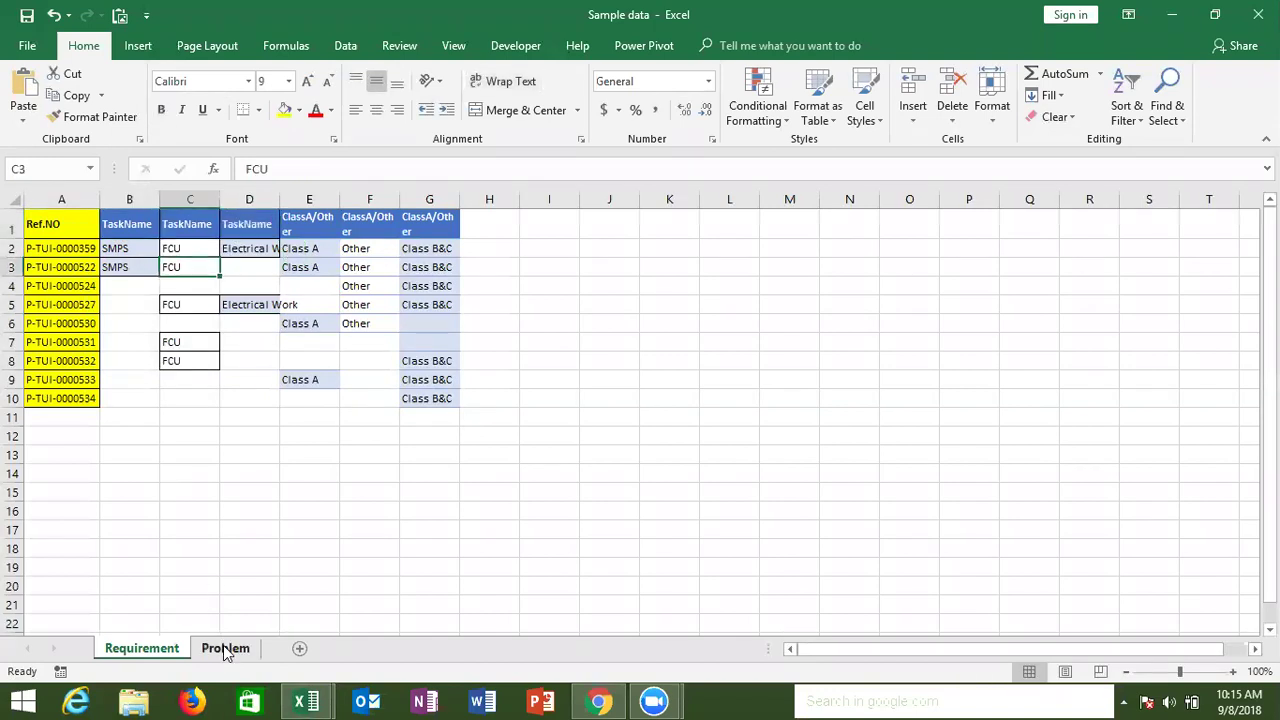
pyautogui.click(225, 649)
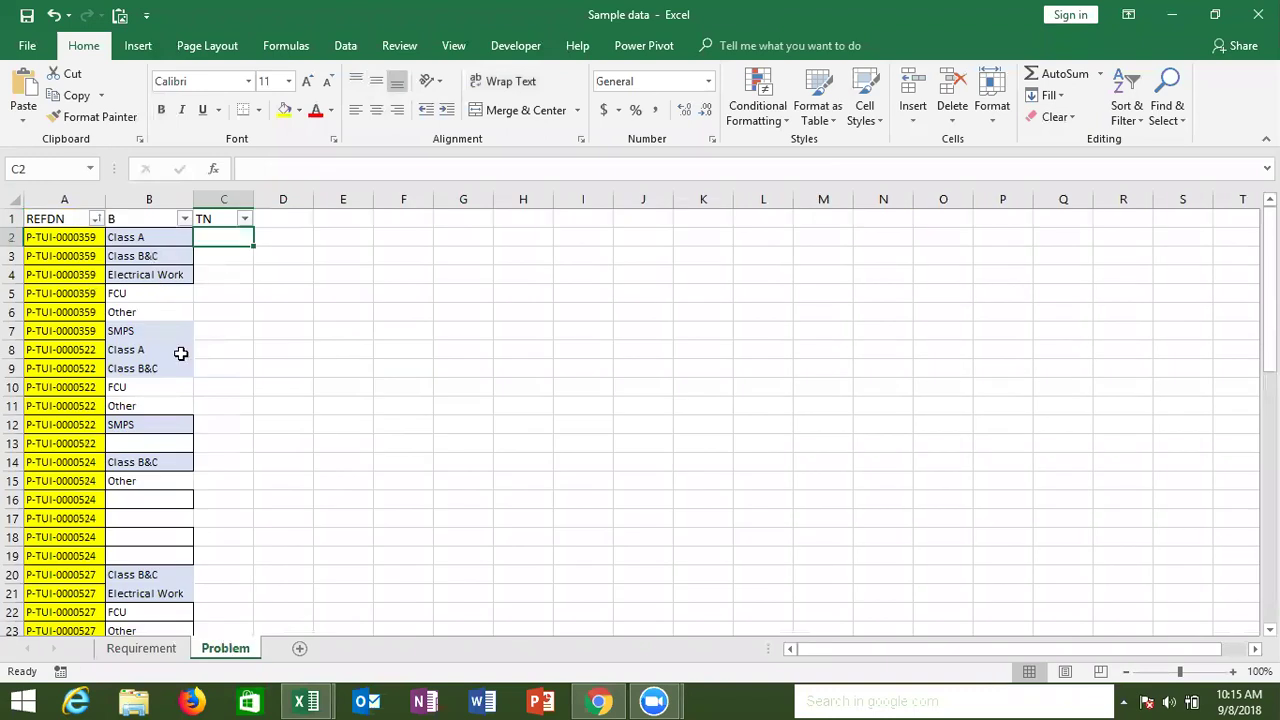
pyautogui.click(175, 651)
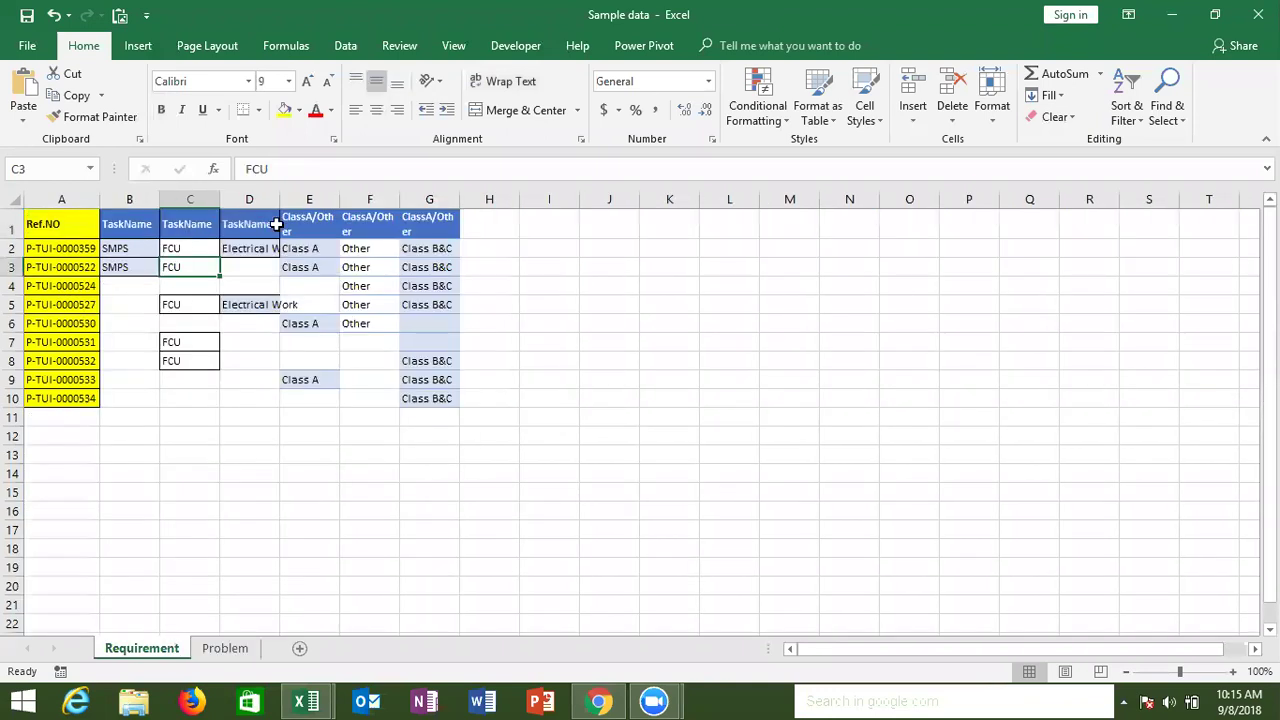
# Copy the TaskName and ClassA/Other headers in D1:E1
pyautogui.click(278, 224)
pyautogui.keyDown('ctrl'); pyautogui.click(315, 226); pyautogui.keyUp('ctrl')
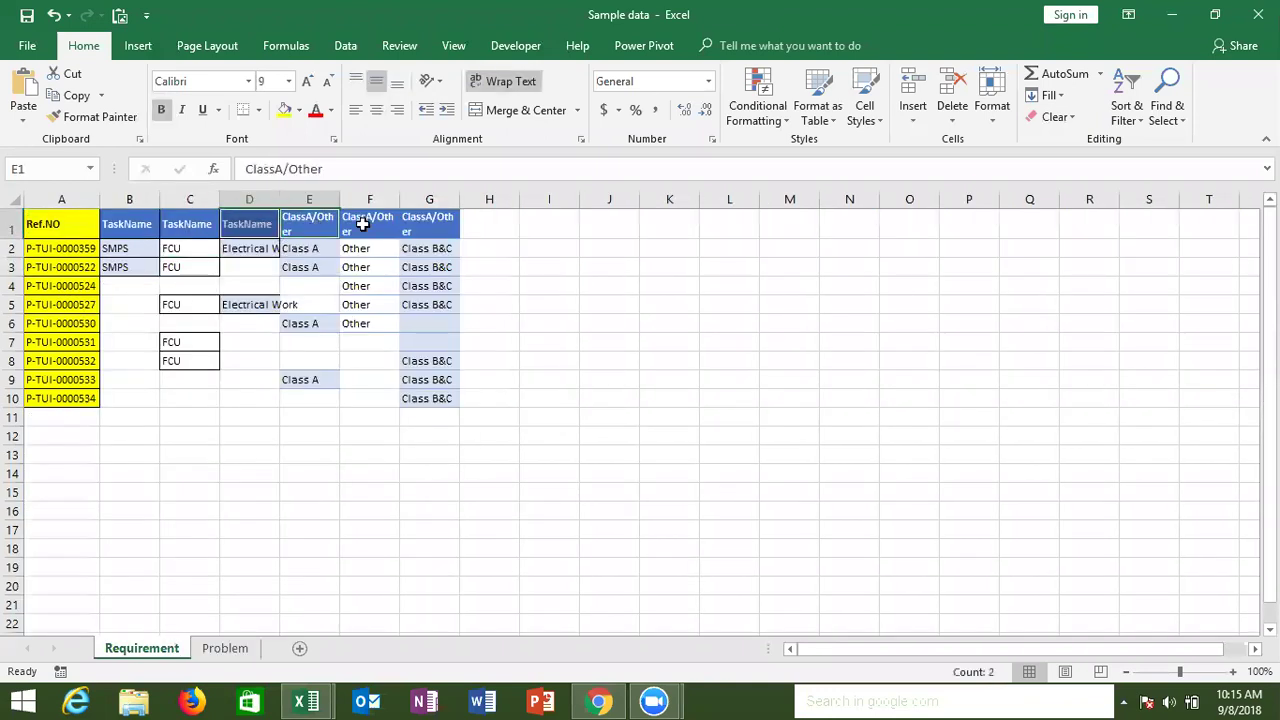
pyautogui.hotkey('ctrl', 'c')
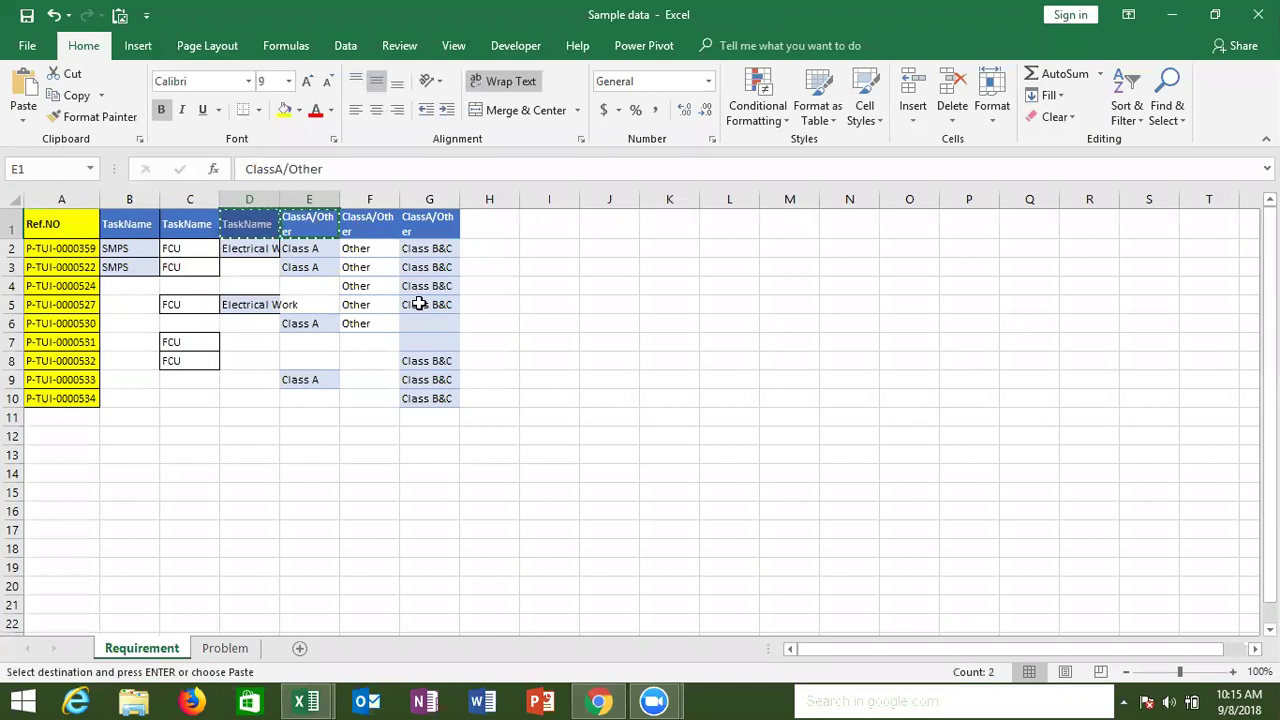
# Paste the two headers transposed into Problem sheet cells C2:C3
pyautogui.click(240, 645)
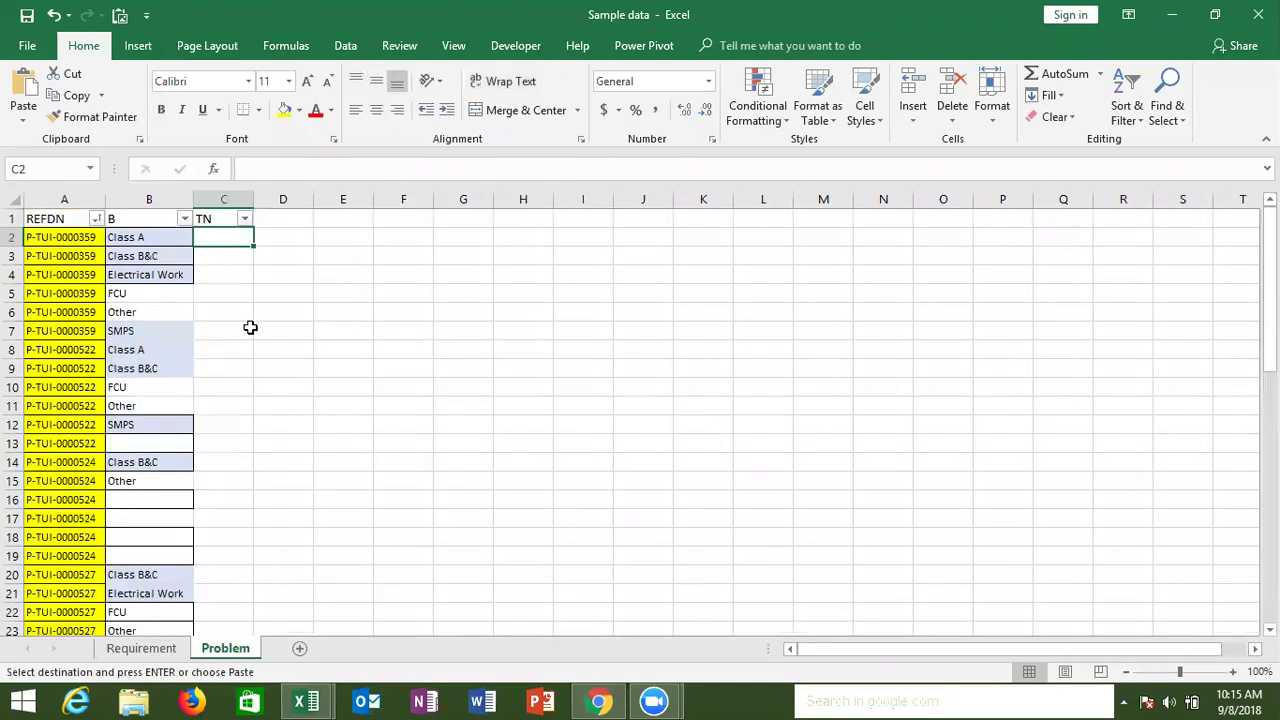
pyautogui.rightClick(226, 234)
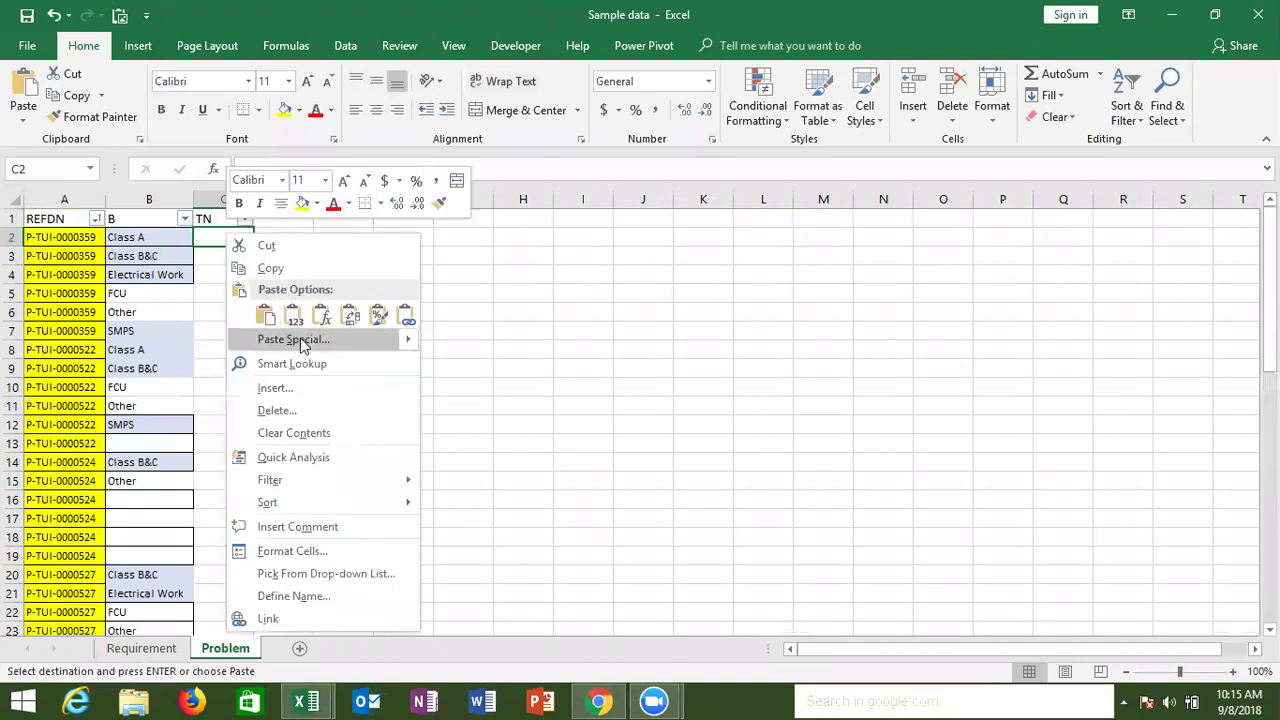
pyautogui.click(301, 340)
pyautogui.click(334, 428)
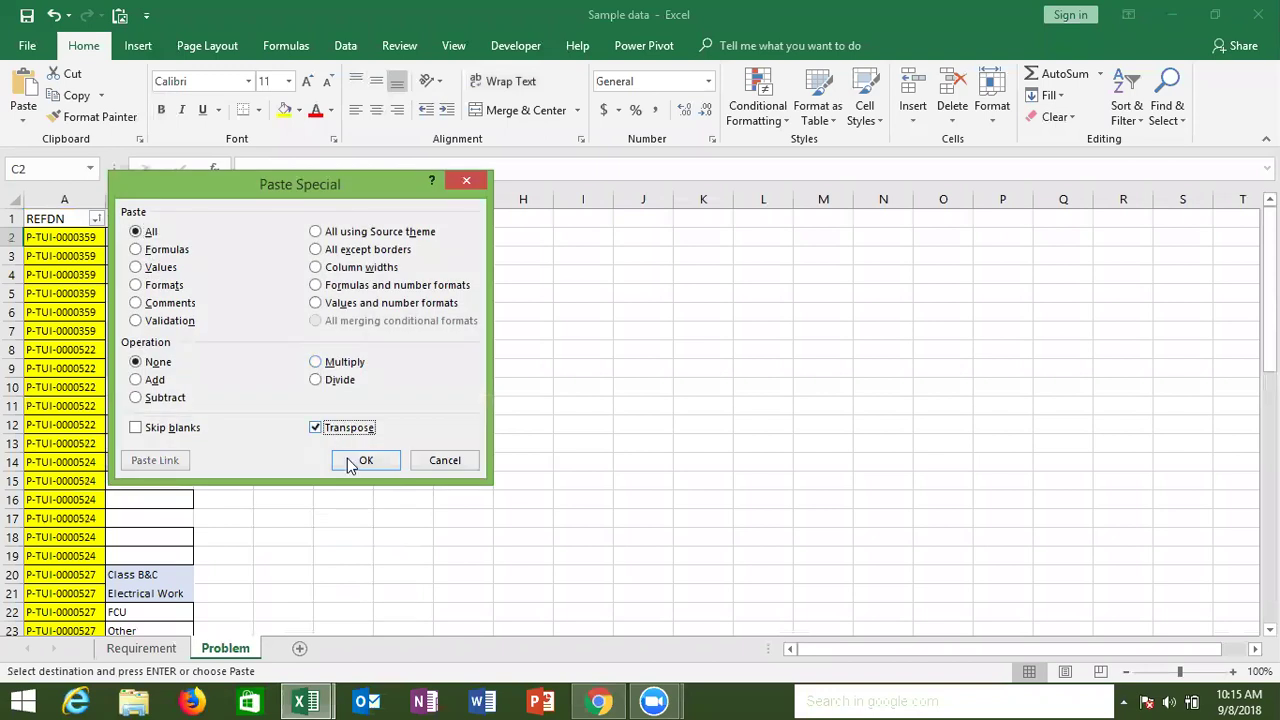
pyautogui.click(354, 462)
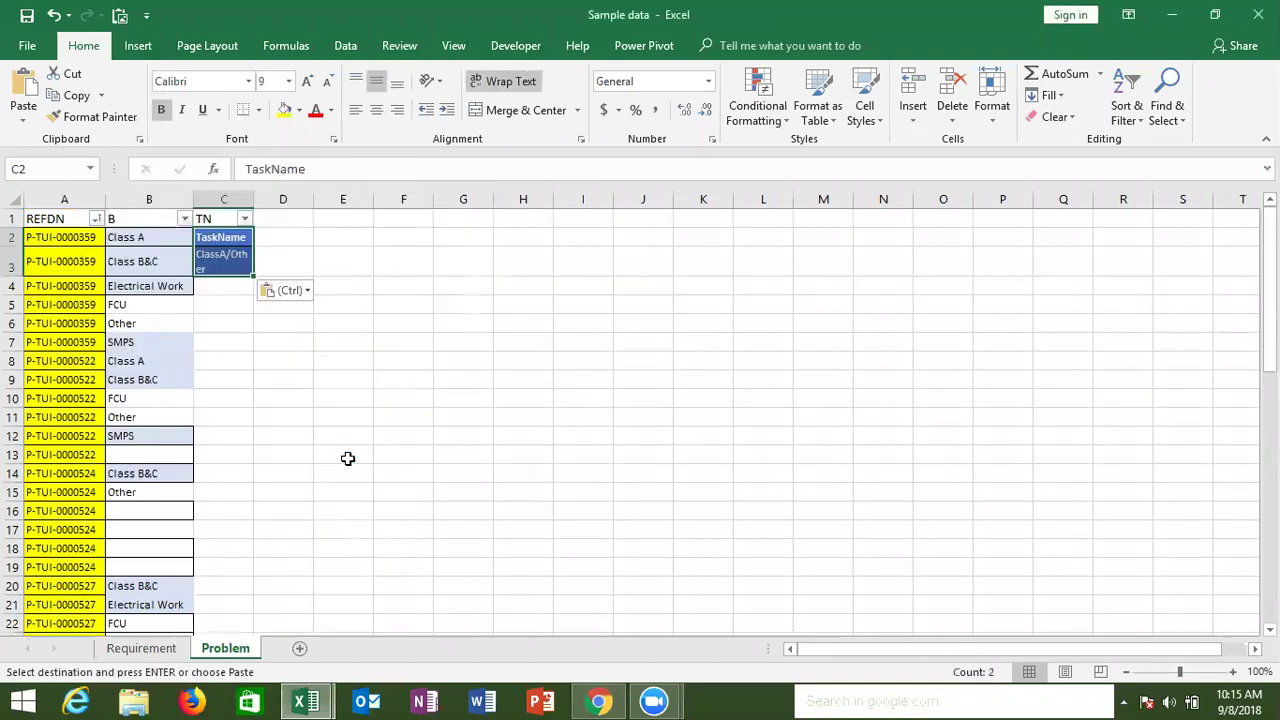
# Format C2:C3 with No Fill, Automatic black font and no bold
pyautogui.click(298, 110)
pyautogui.click(300, 277)
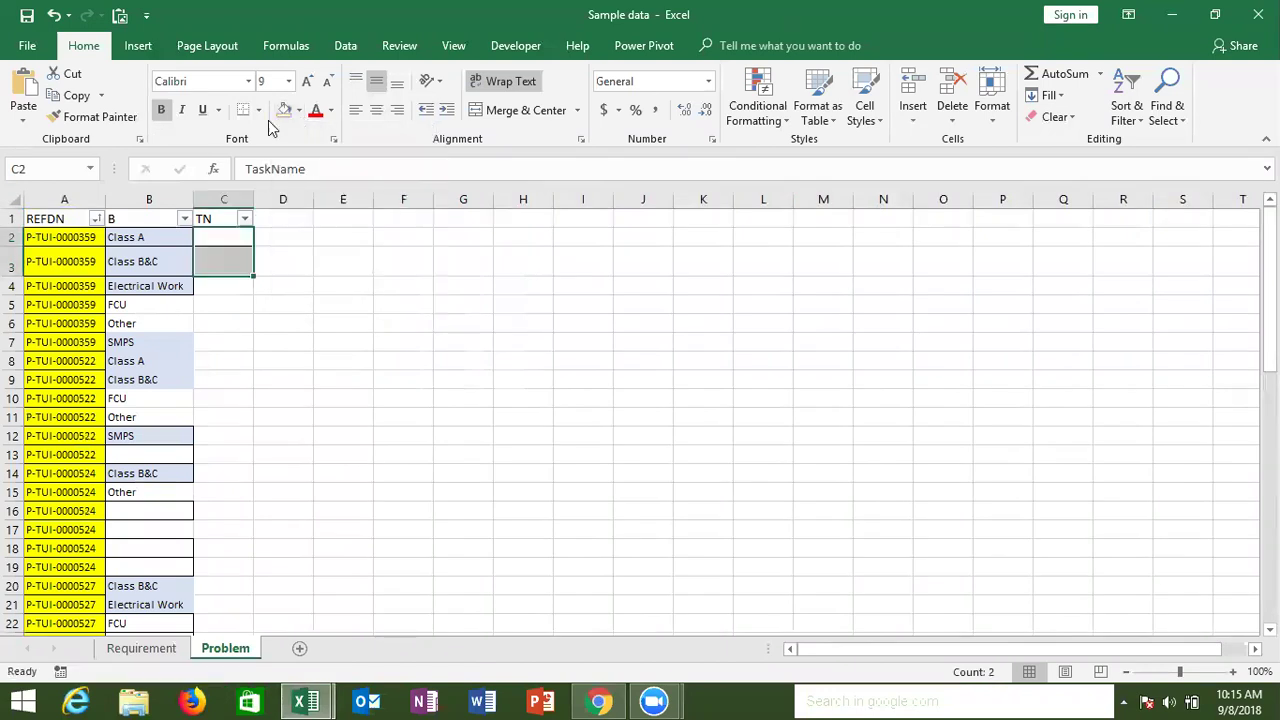
pyautogui.click(331, 110)
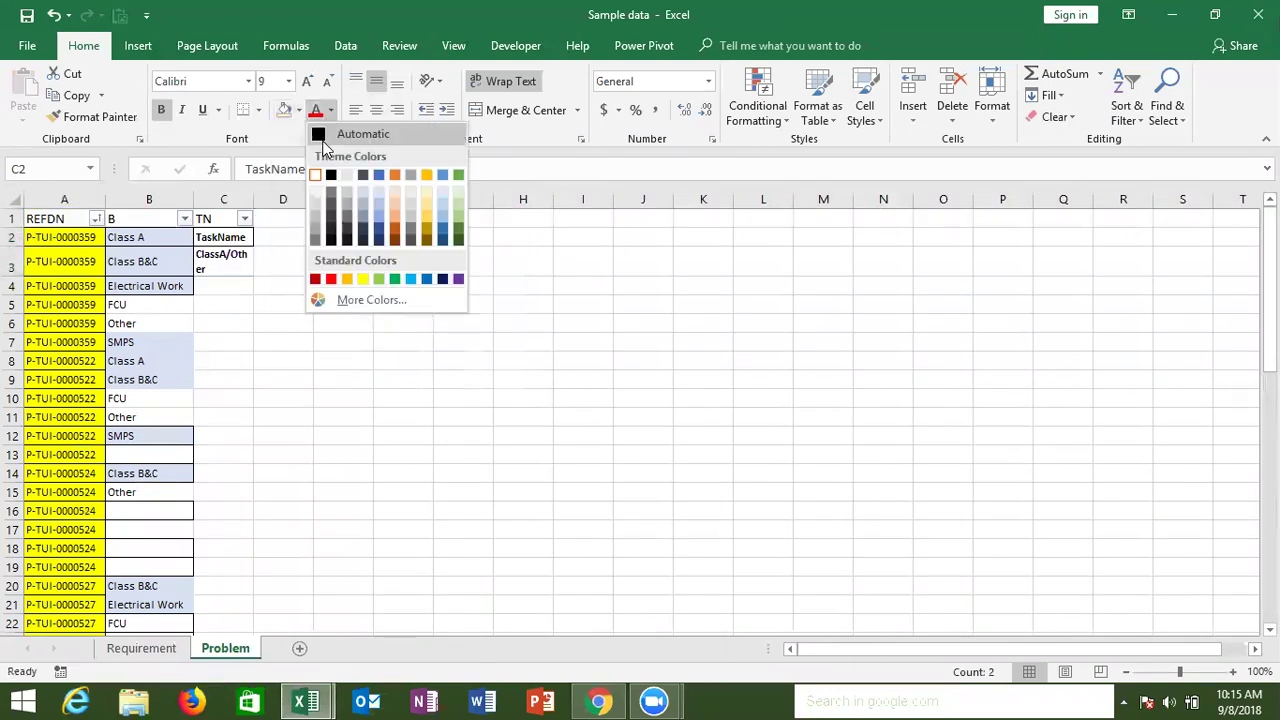
pyautogui.click(350, 134)
pyautogui.click(165, 114)
# Fill the TaskName/ClassA/Other label pair down column C to row 55 and select A1:C55
pyautogui.click(284, 280)
pyautogui.click(243, 237)
pyautogui.moveTo(243, 237); pyautogui.dragTo(240, 258)
pyautogui.doubleClick(253, 277)
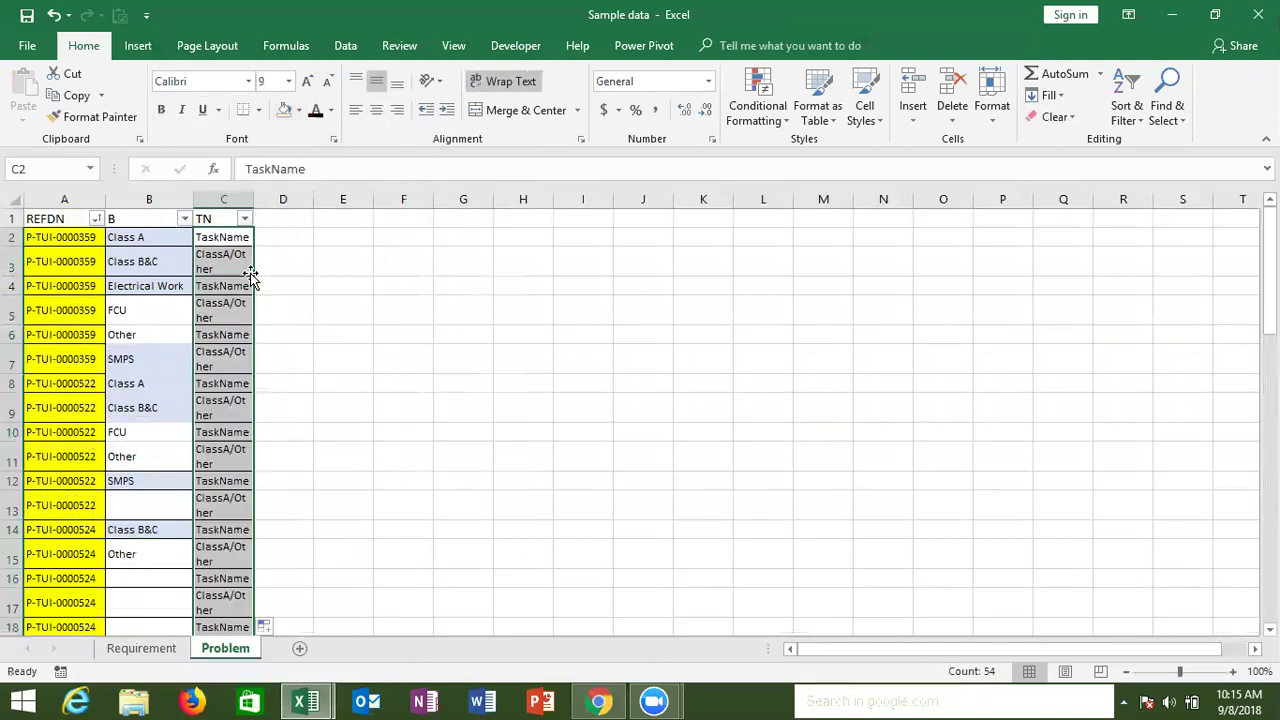
pyautogui.hotkey('ctrl', 'Down')
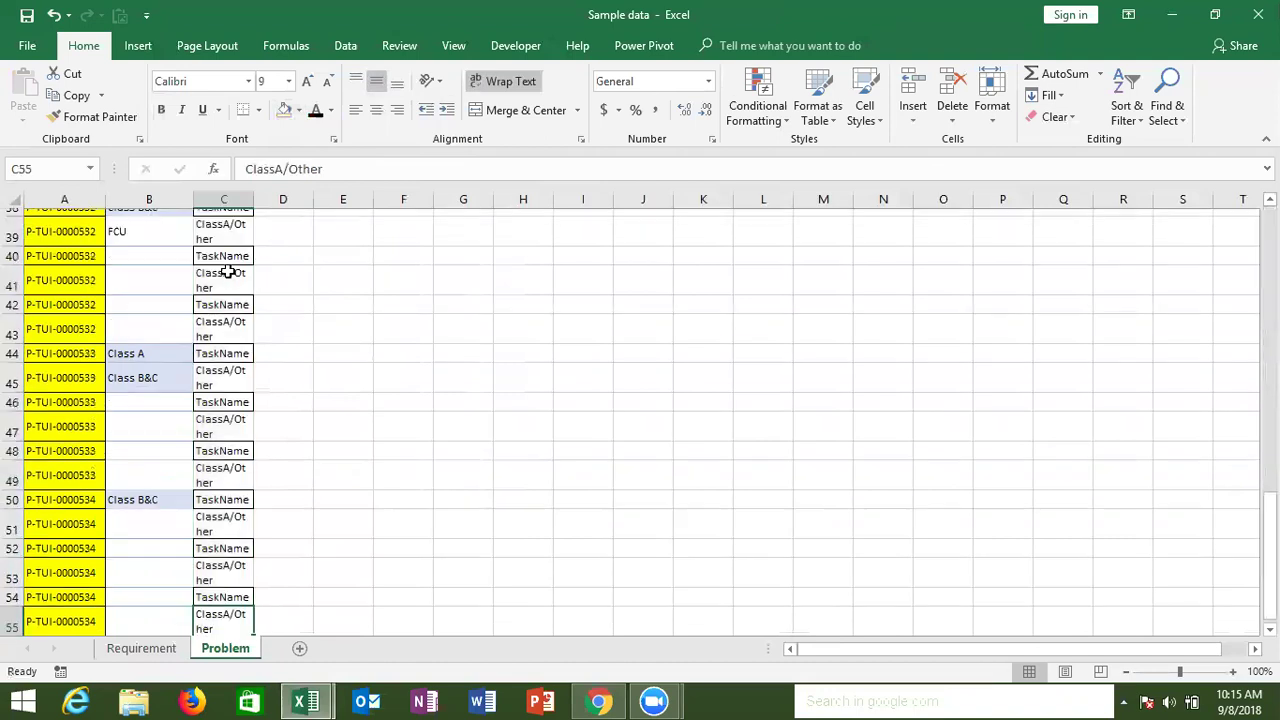
pyautogui.hotkey('ctrl', 'Up')
pyautogui.hotkey('ctrl', 'Left')
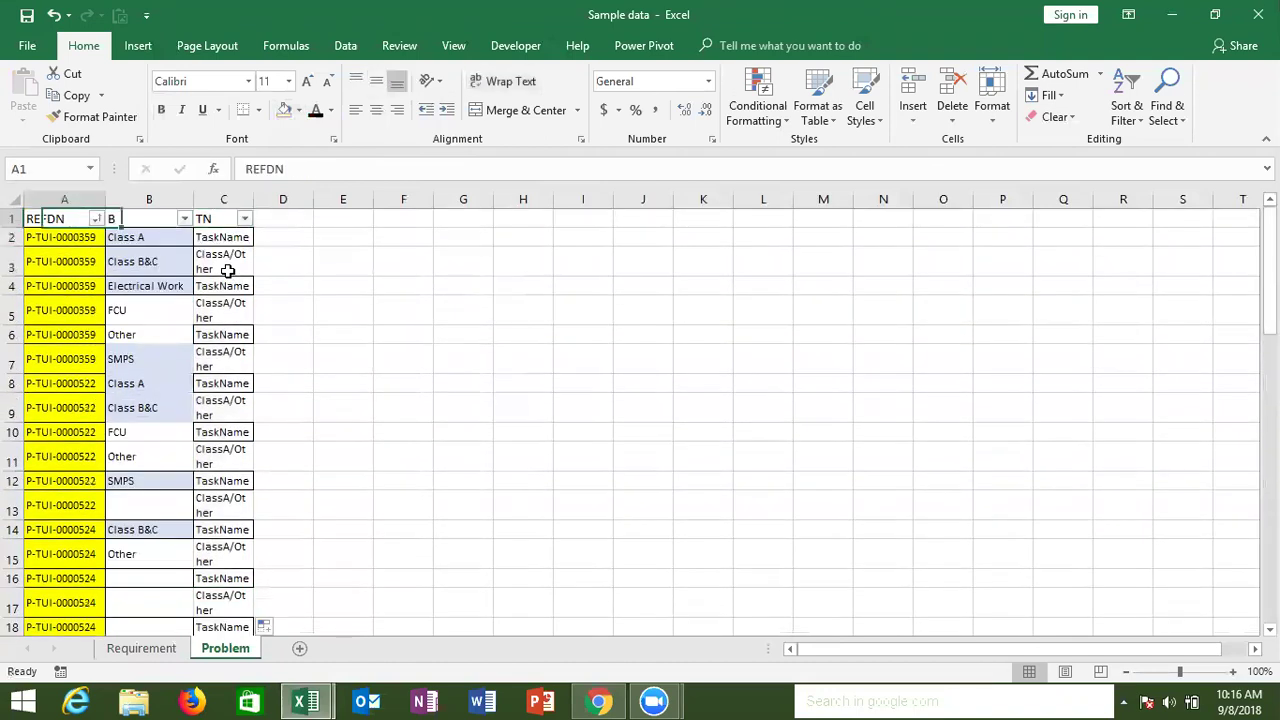
pyautogui.hotkey('ctrl', 'shift', 'Right')
pyautogui.hotkey('ctrl', 'shift', 'Down')
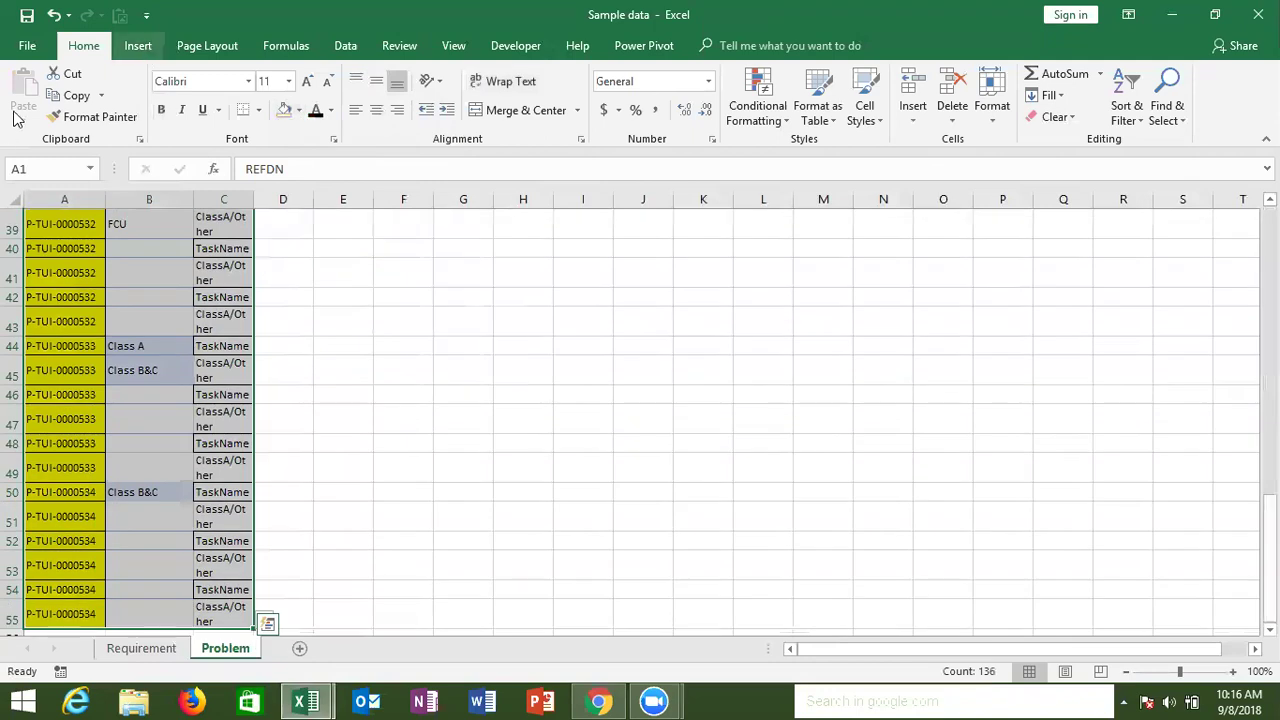
pyautogui.click(140, 45)
# Create a PivotTable from A1:C55 on a new sheet with REFDN in Rows and TN, B in Columns
pyautogui.hotkey('alt', 'n', 'v')
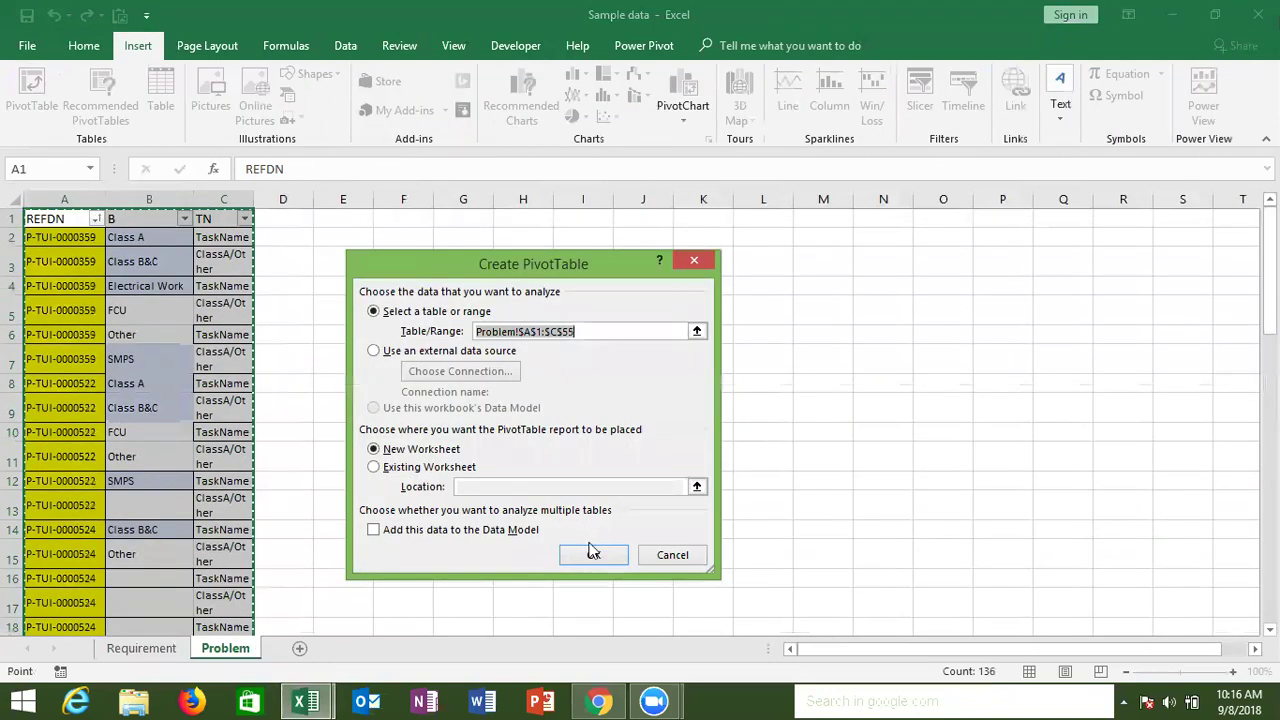
pyautogui.click(591, 553)
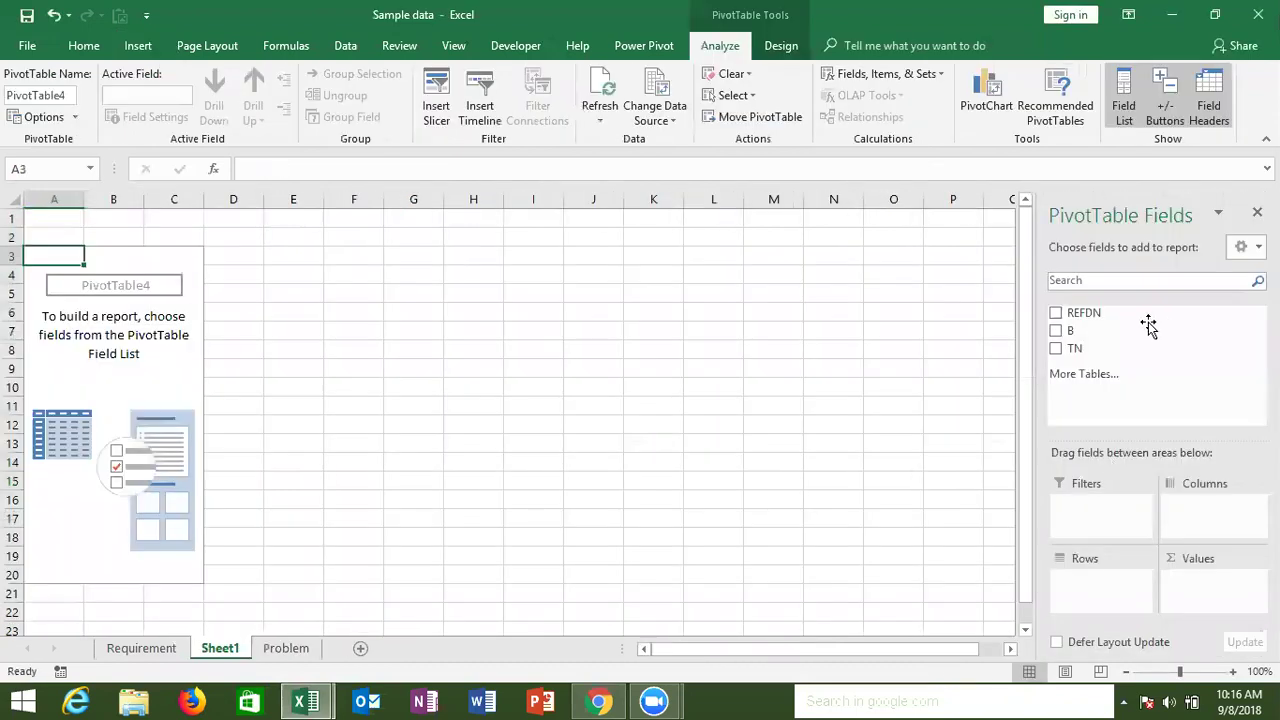
pyautogui.moveTo(1127, 316); pyautogui.dragTo(1109, 588)
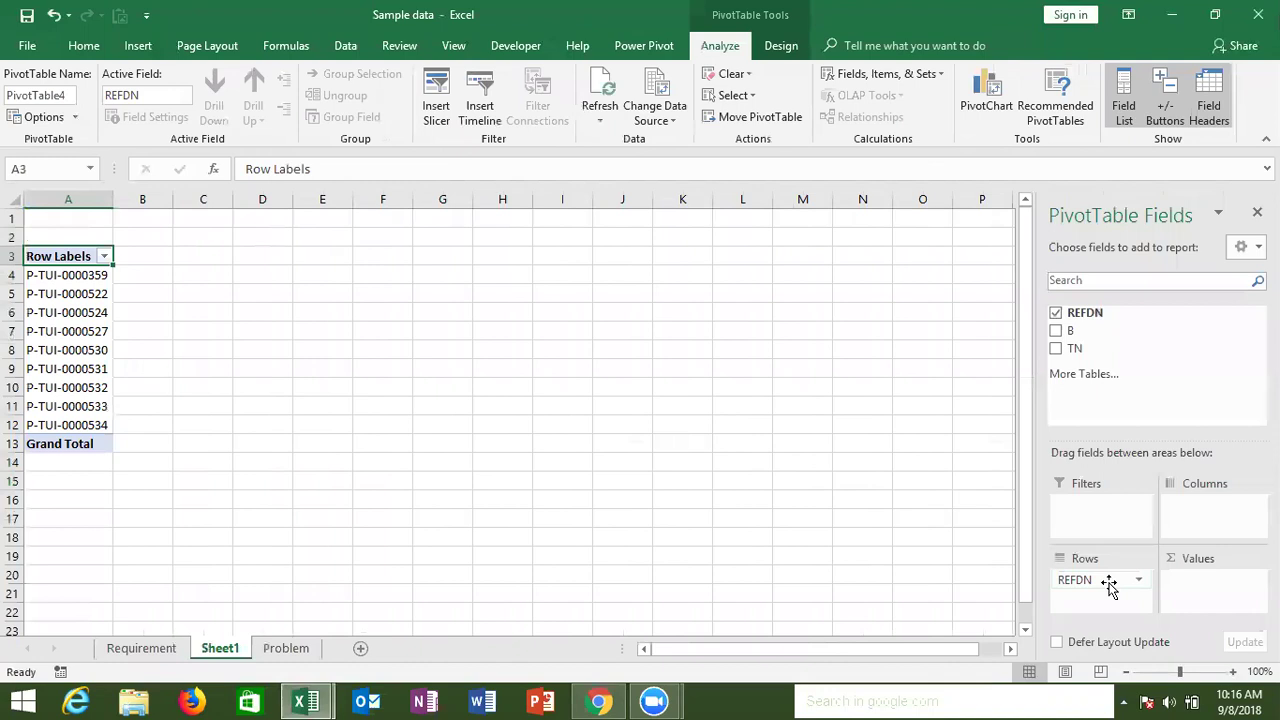
pyautogui.moveTo(1070, 348)
pyautogui.mouseDown()
pyautogui.moveTo(1150, 430)
pyautogui.moveTo(1189, 496)
pyautogui.mouseUp()
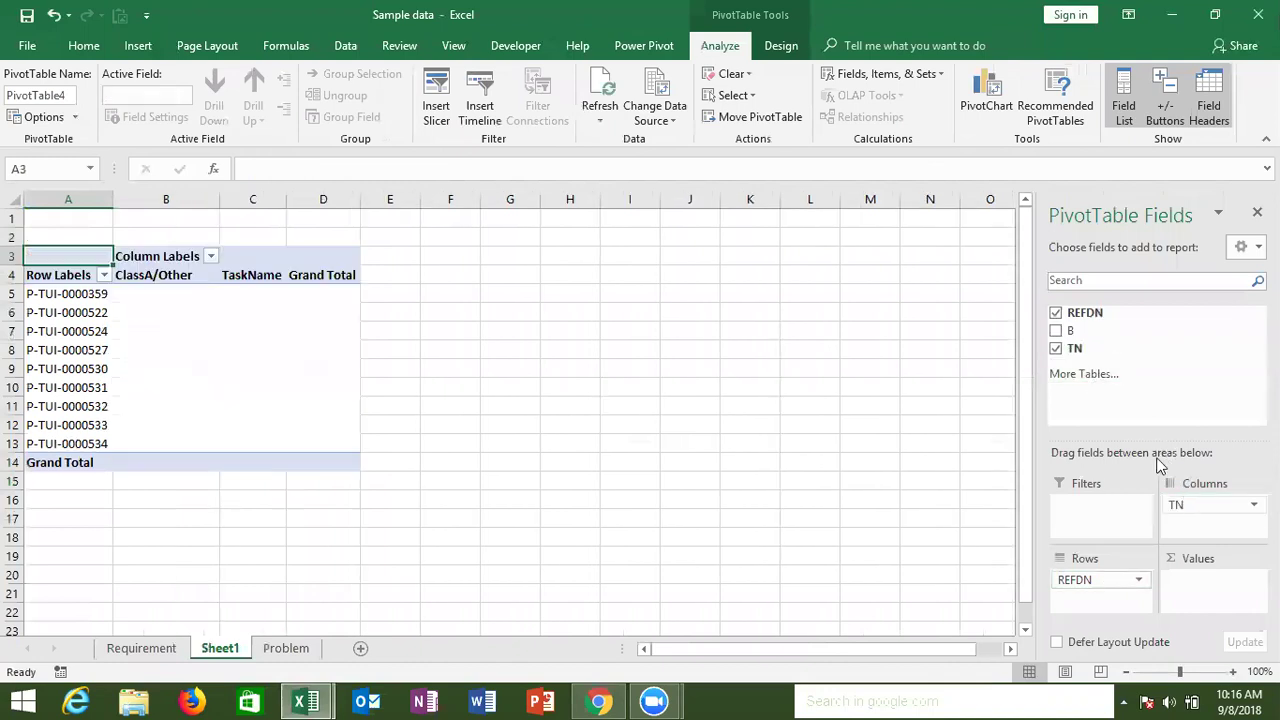
pyautogui.moveTo(1070, 330); pyautogui.dragTo(1187, 523)
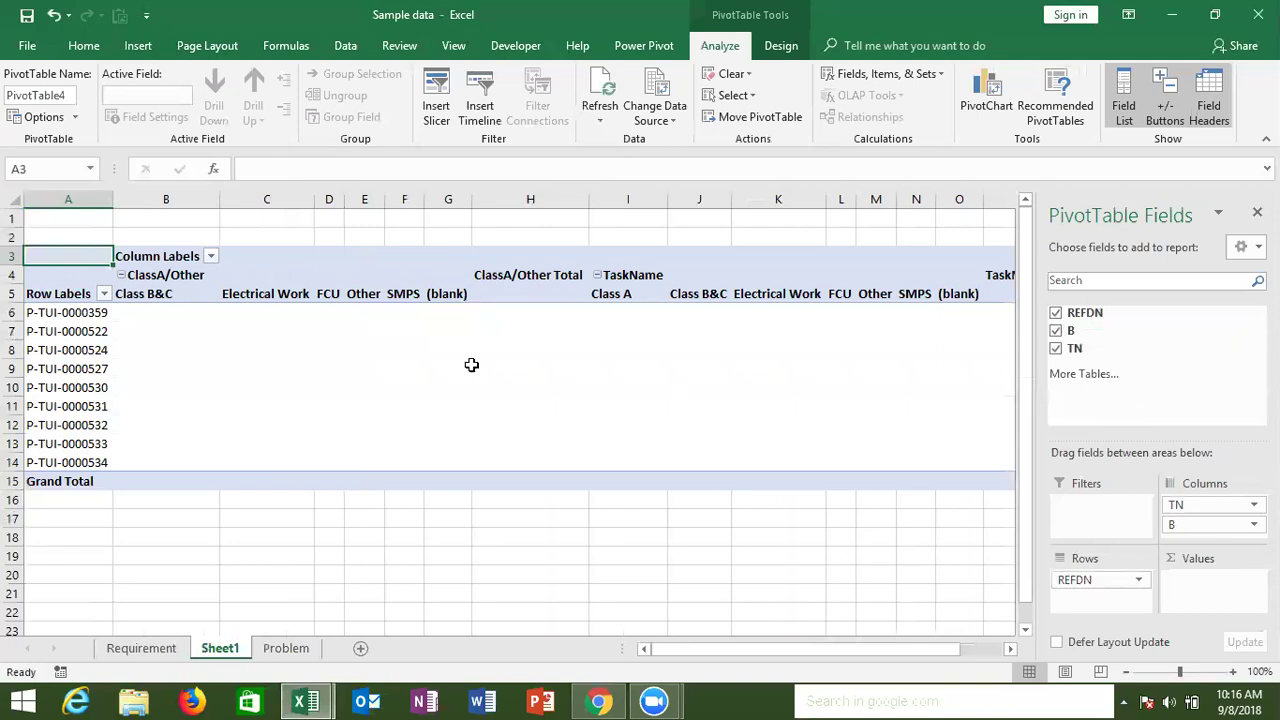
# Turn on Merge and center cells with labels in PivotTable Options, and count B as the values
pyautogui.click(410, 283)
pyautogui.moveTo(410, 283); pyautogui.dragTo(403, 276)
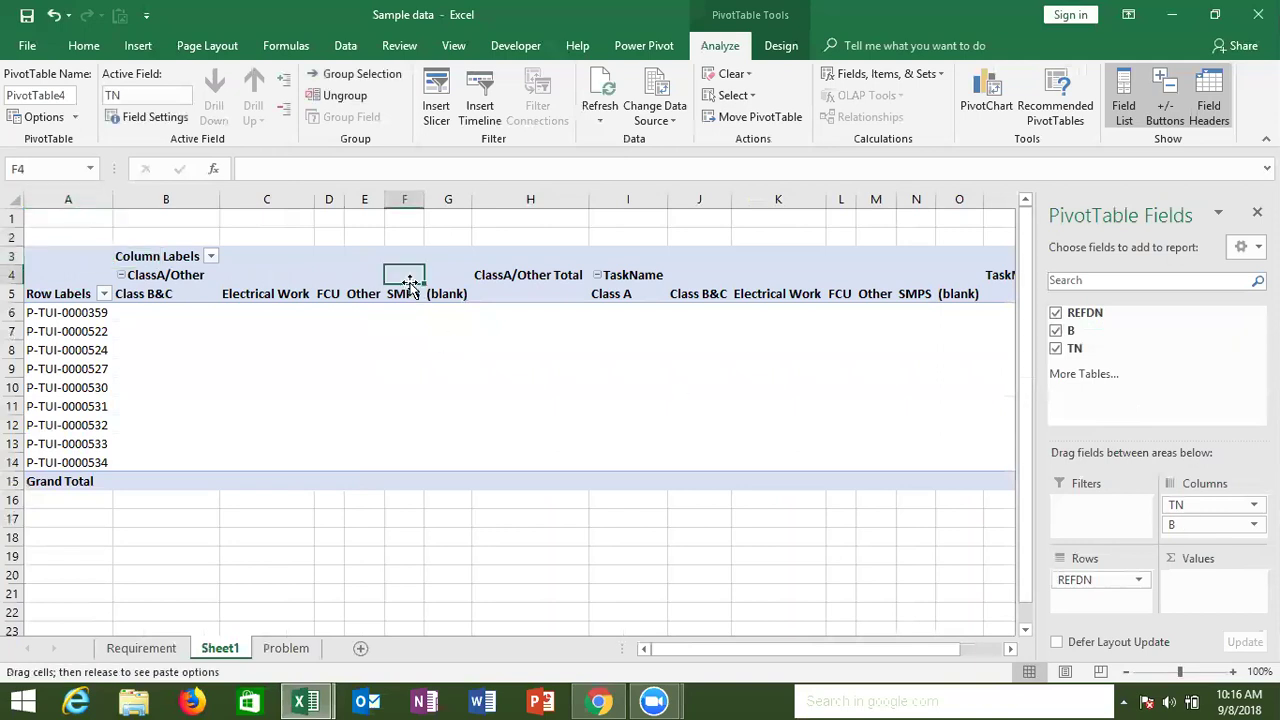
pyautogui.rightClick(403, 276)
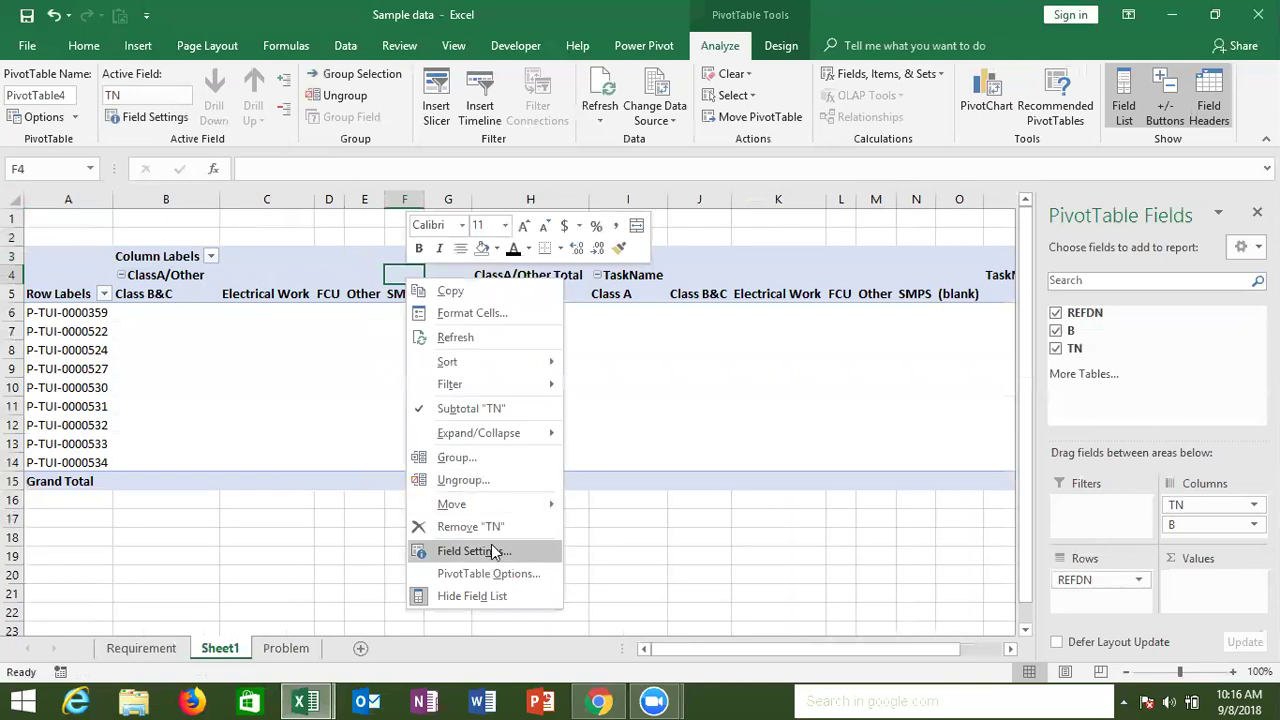
pyautogui.click(493, 575)
pyautogui.click(336, 345)
pyautogui.click(583, 656)
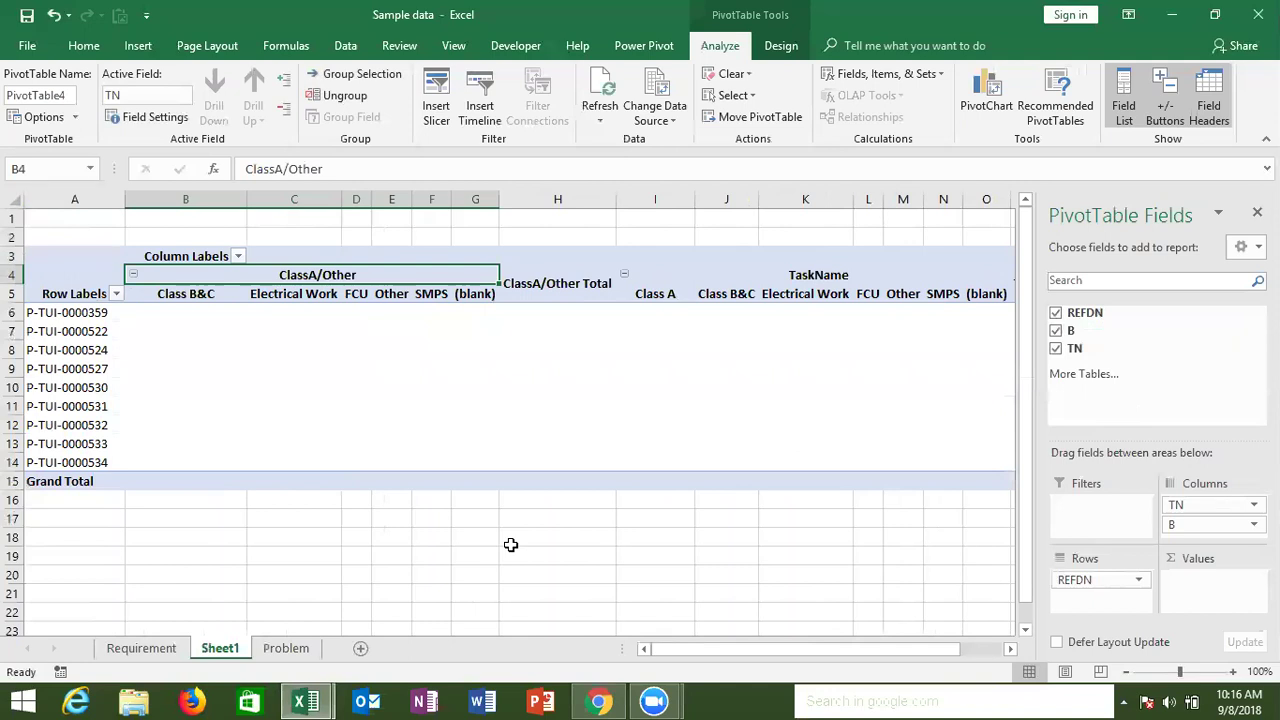
pyautogui.moveTo(1097, 312)
pyautogui.mouseDown()
pyautogui.moveTo(1073, 340)
pyautogui.moveTo(1225, 588)
pyautogui.mouseUp()
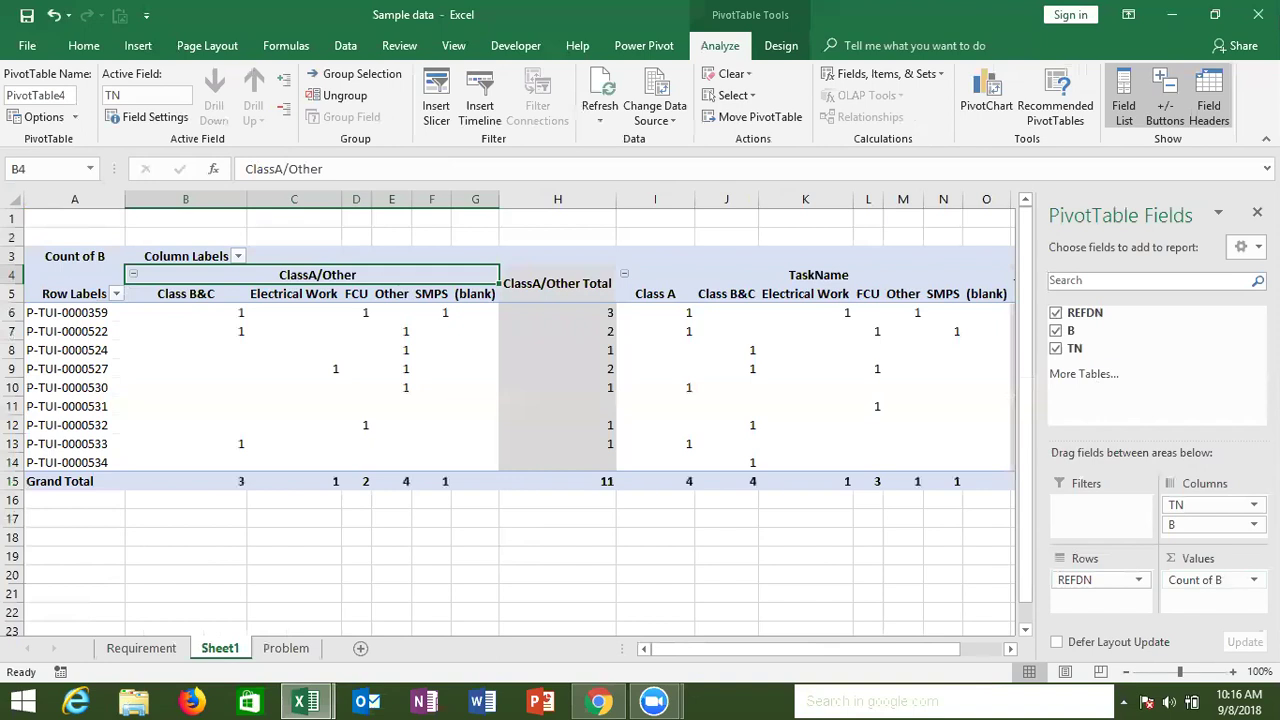
# Uncheck Subtotal "TN" to drop the ClassA/Other Total column
pyautogui.rightClick(592, 286)
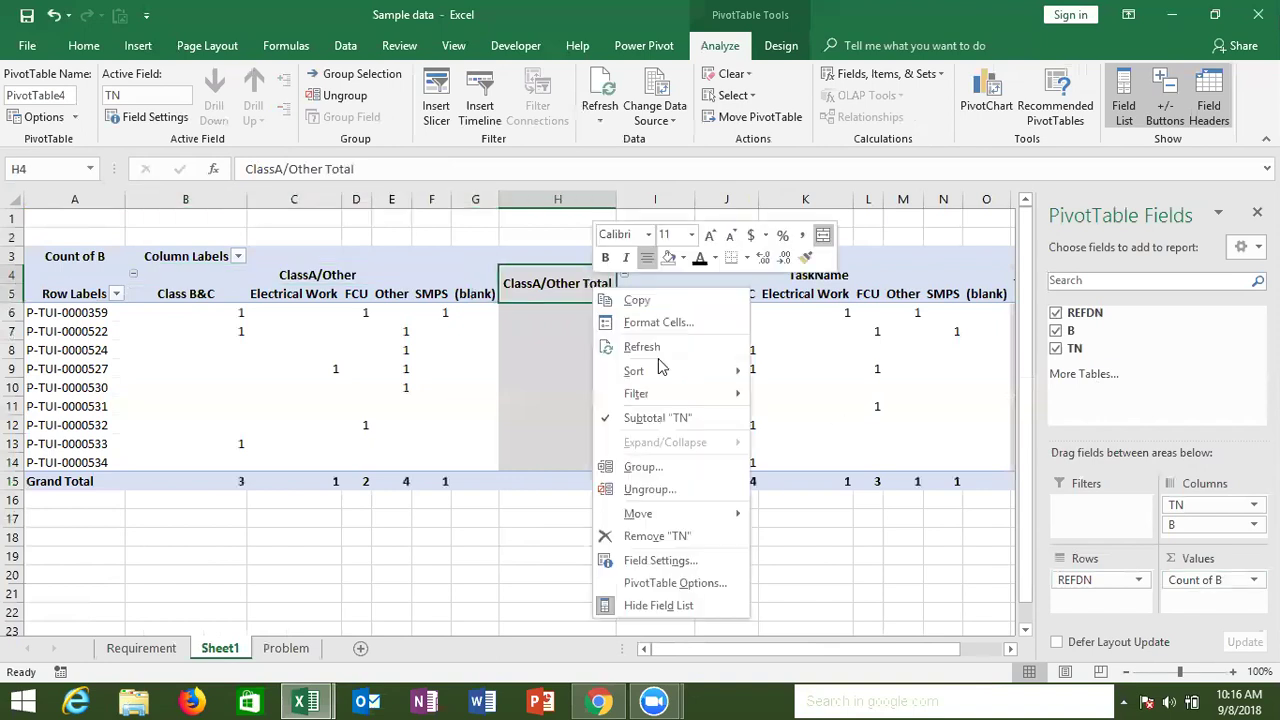
pyautogui.click(610, 418)
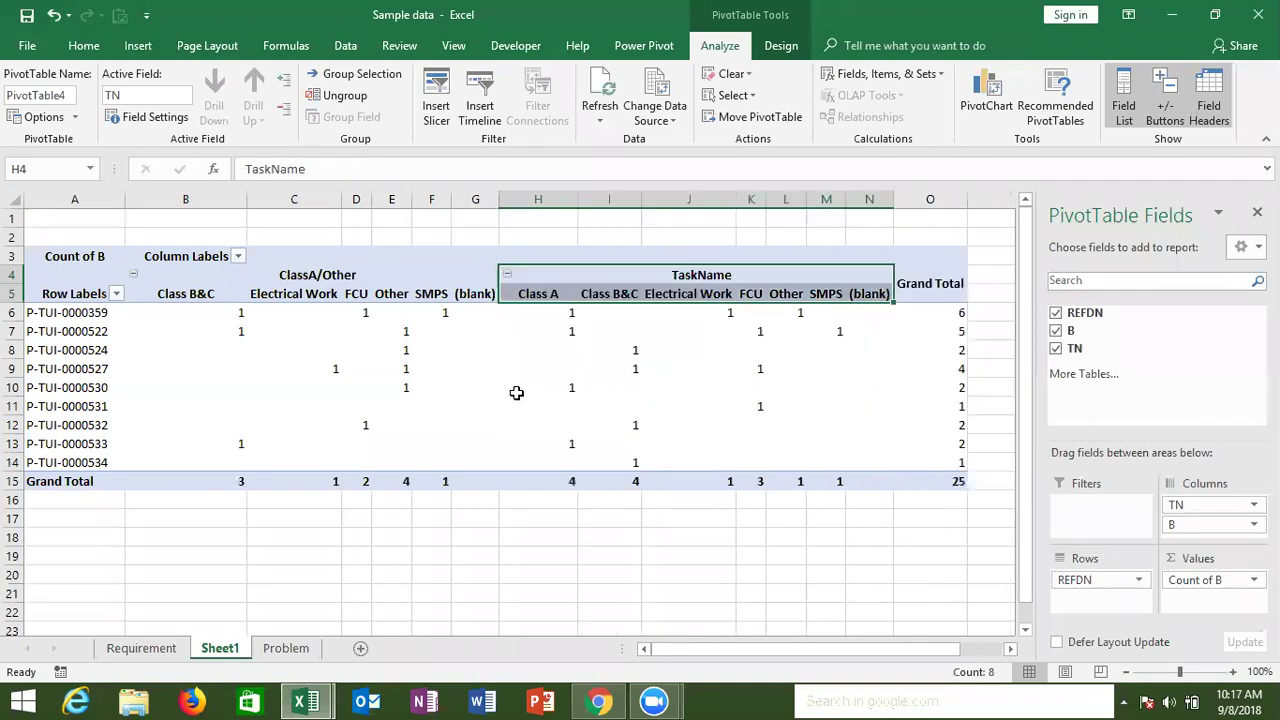
pyautogui.moveTo(516, 393)
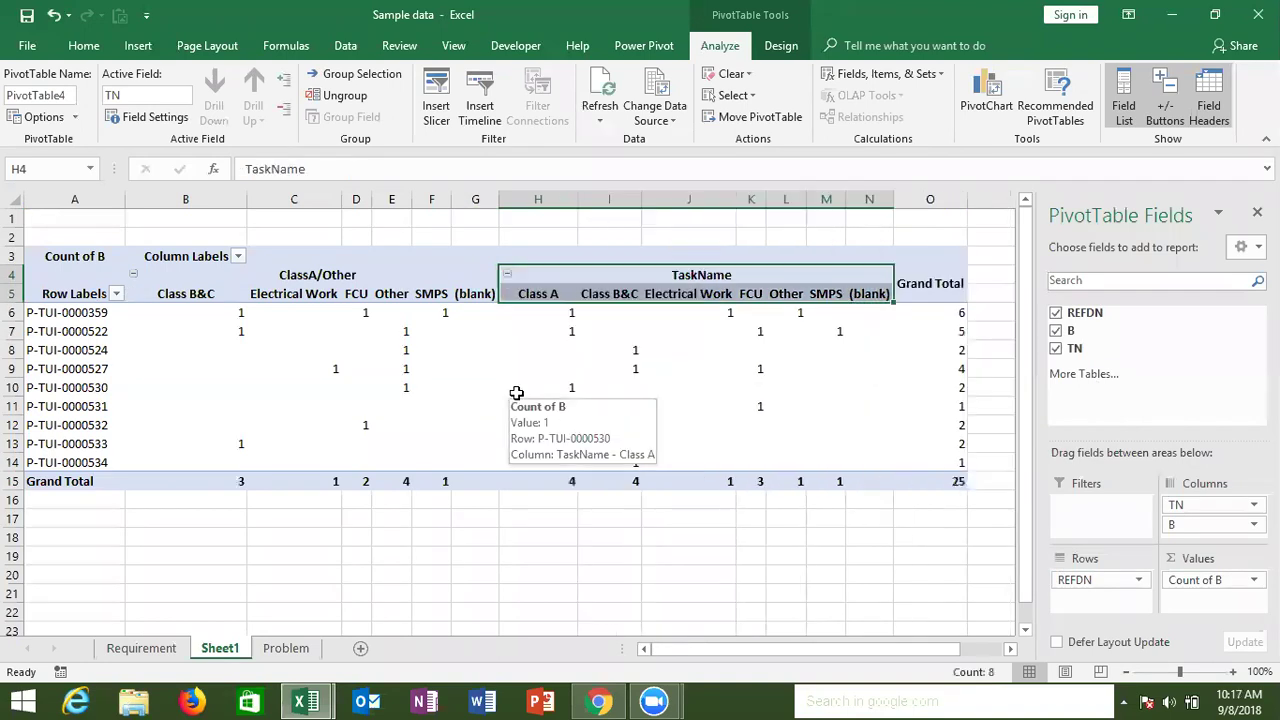
# Check the Class B&C header and its counts, including cell B6
pyautogui.click(212, 294)
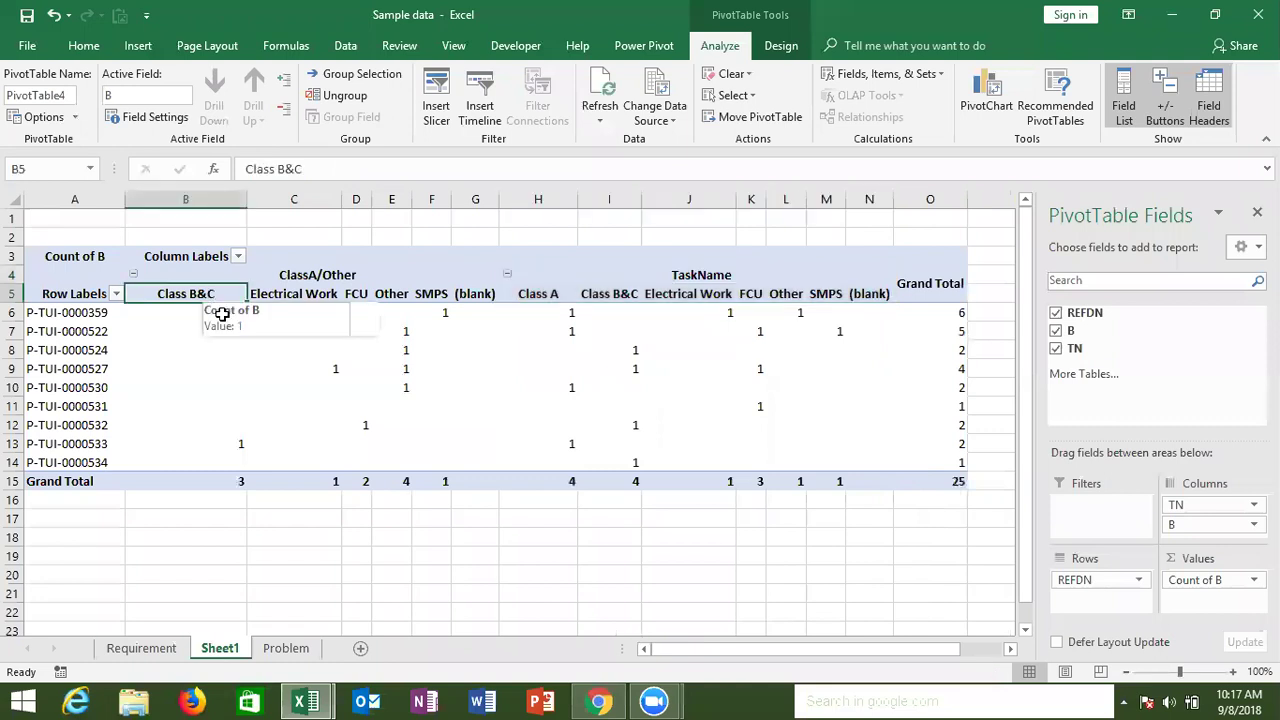
pyautogui.click(222, 313)
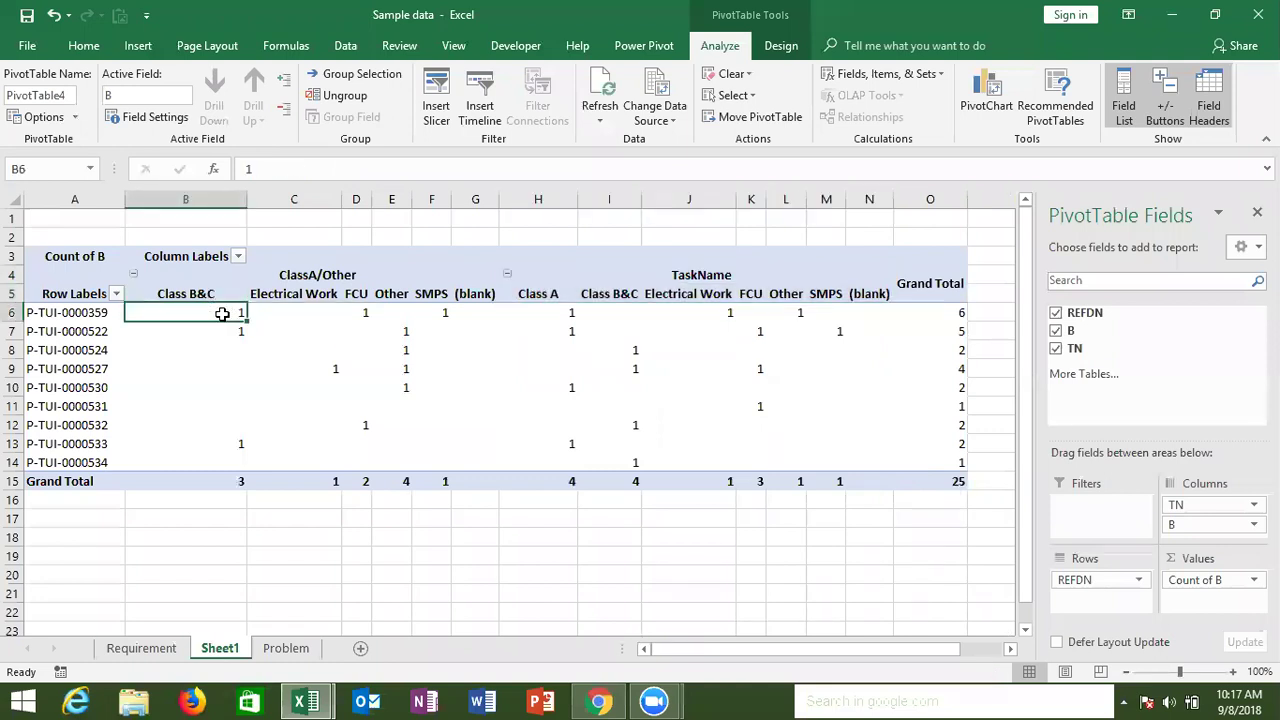
pyautogui.click(203, 292)
pyautogui.click(203, 293)
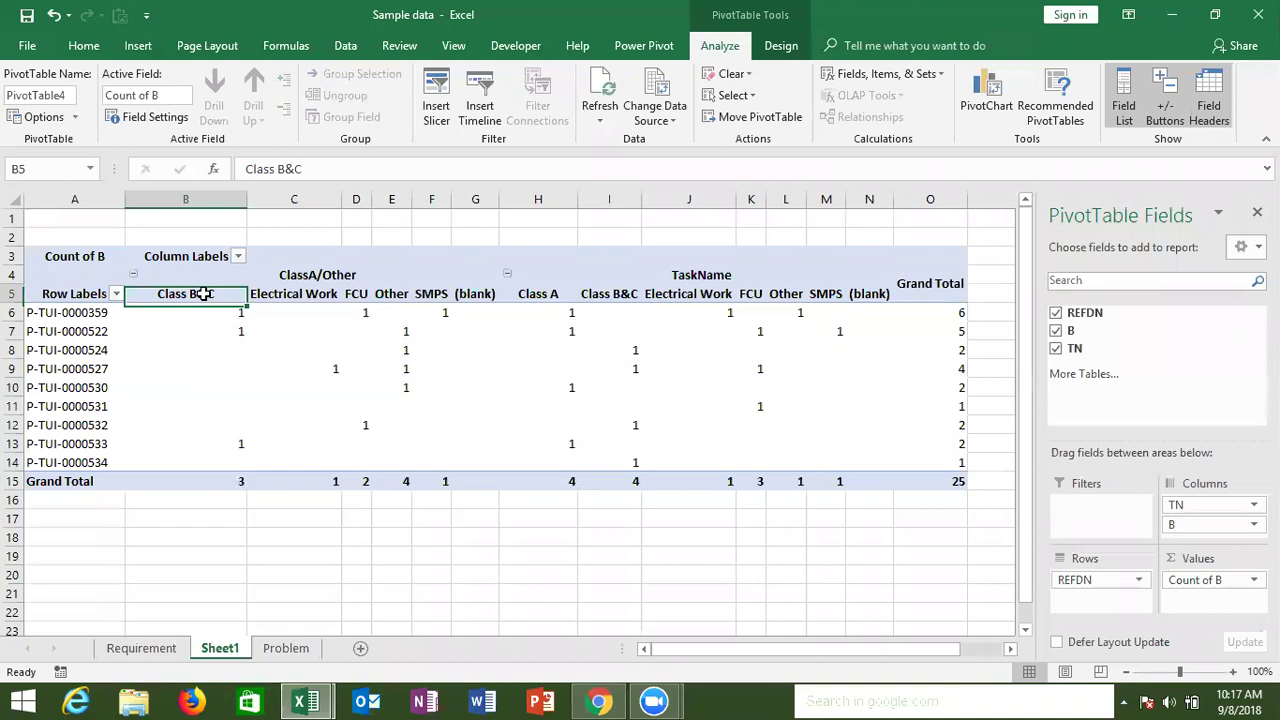
pyautogui.click(185, 312)
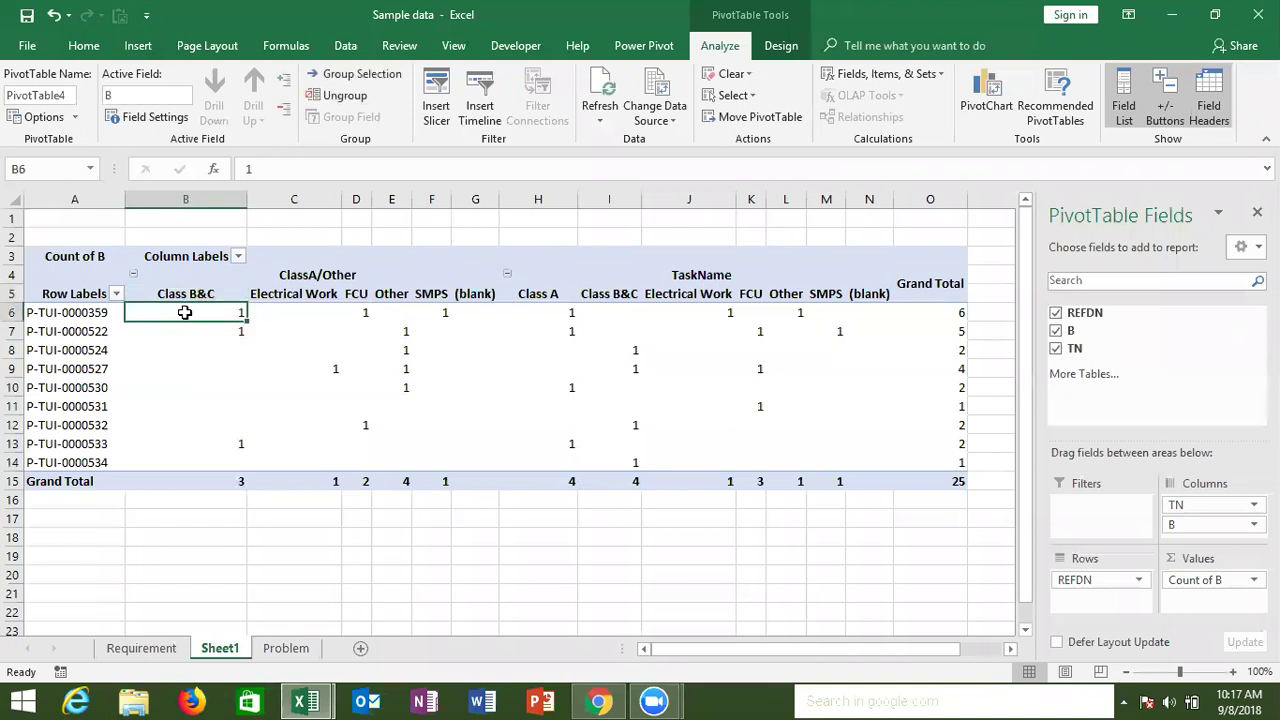
pyautogui.moveTo(185, 312)
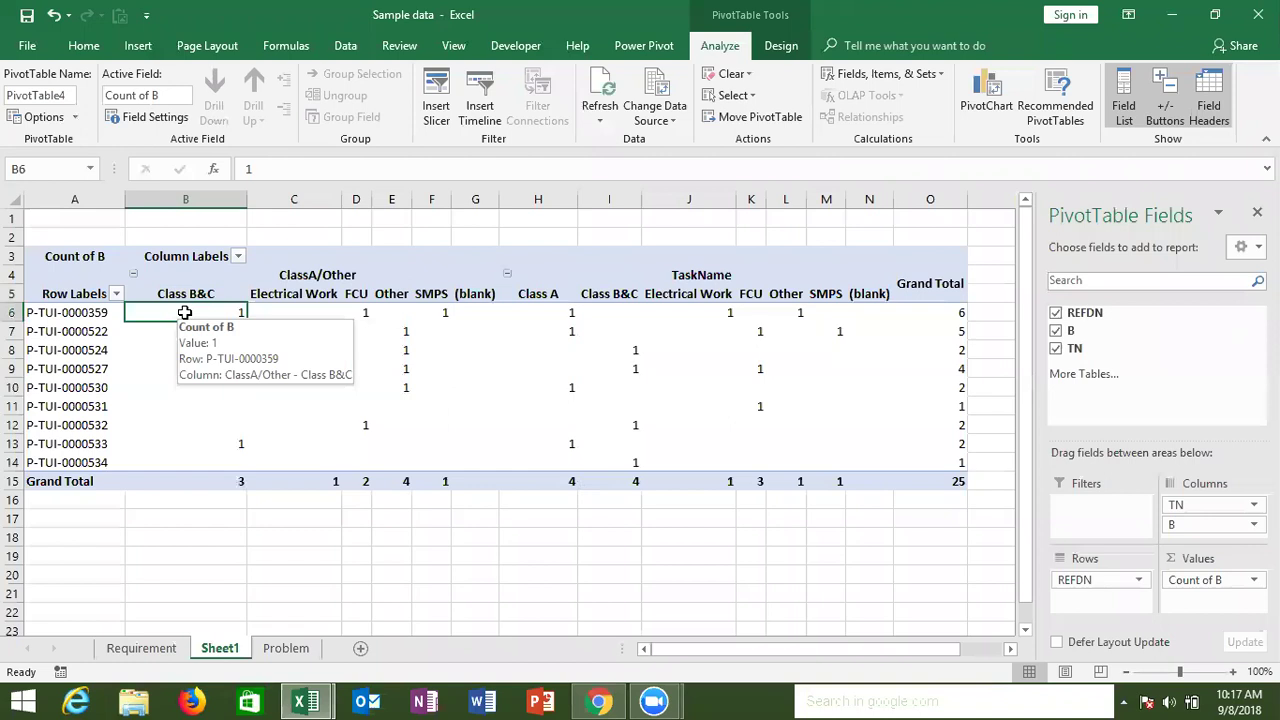
# Copy the pivot's header rows and counts in A4:N14, leaving out the Grand Total column
pyautogui.press('Up')
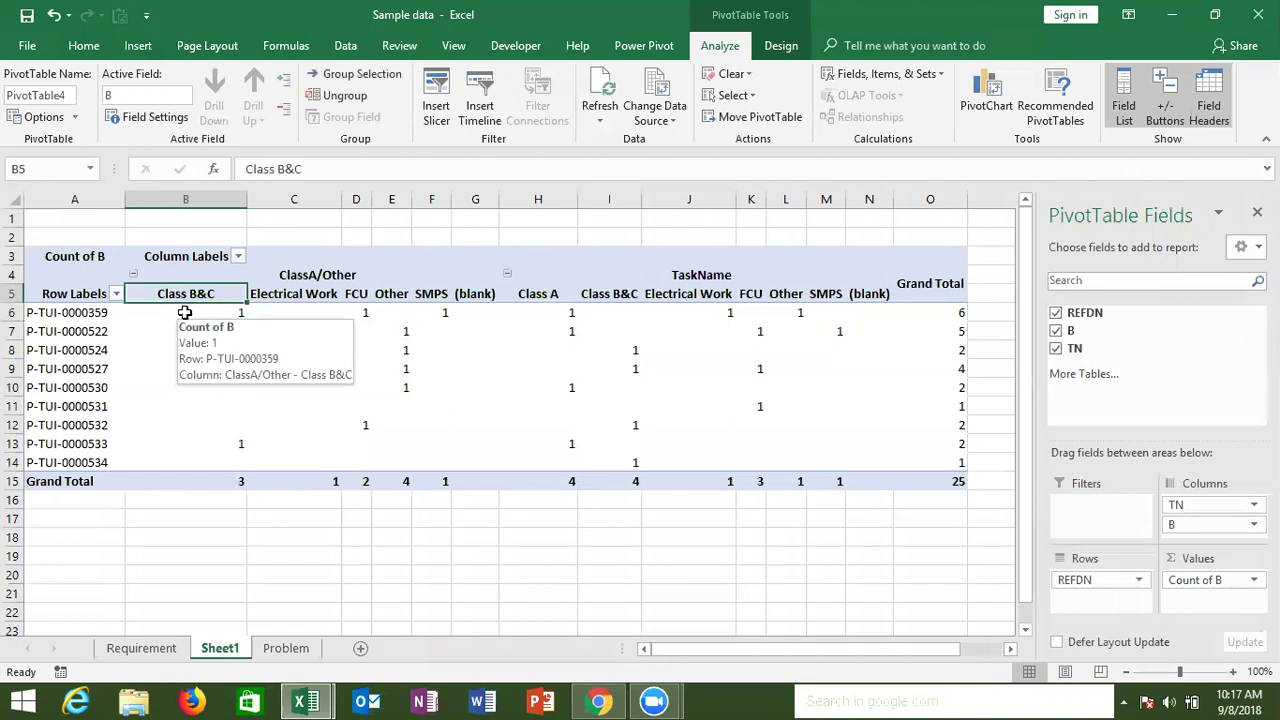
pyautogui.press('Left')
pyautogui.press('Up')
pyautogui.press('Up')
pyautogui.press('Up')
pyautogui.press('Down')
pyautogui.press('Down')
pyautogui.hotkey('shift', 'Right')
pyautogui.hotkey('shift', 'Left')
pyautogui.hotkey('shift', 'Down')
pyautogui.hotkey('shift', 'Right')
pyautogui.hotkey('ctrl', 'shift', 'Right')
pyautogui.hotkey('shift', 'Left')
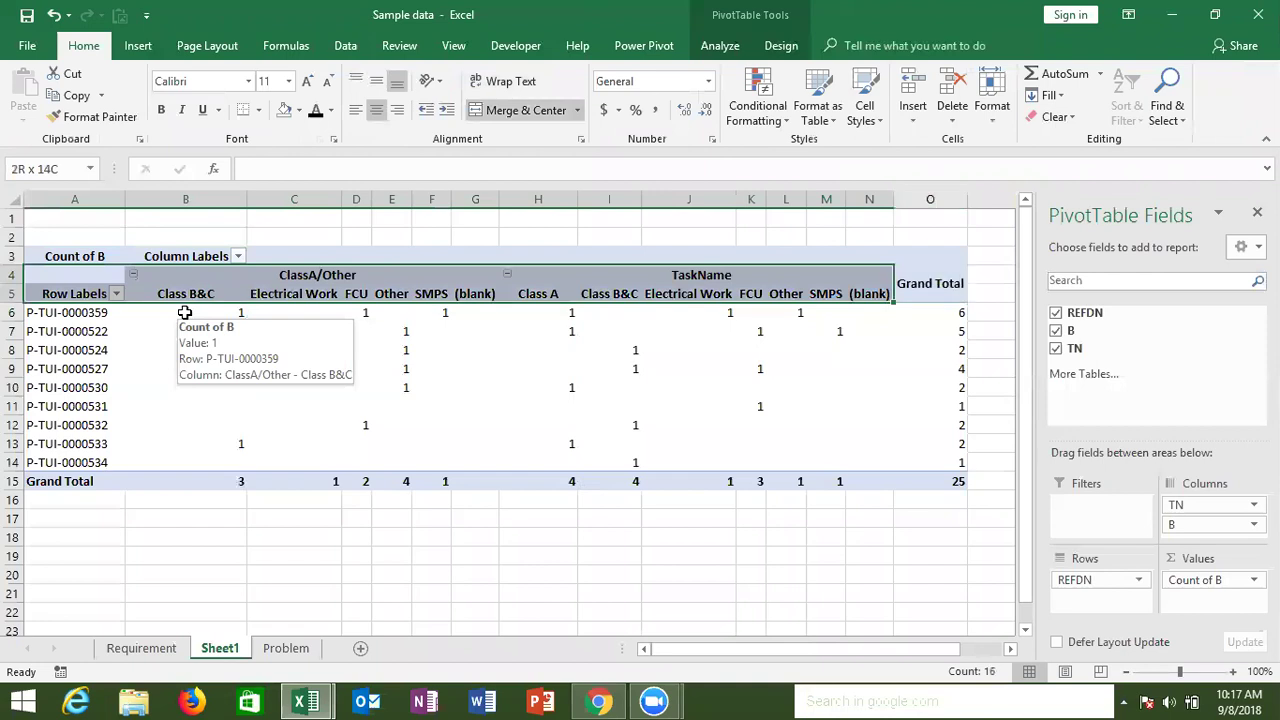
pyautogui.hotkey('shift', 'Down')
pyautogui.hotkey('shift', 'Down')
pyautogui.hotkey('shift', 'Down')
pyautogui.hotkey('shift', 'Down')
pyautogui.hotkey('shift', 'Down')
pyautogui.hotkey('shift', 'Down')
pyautogui.hotkey('shift', 'Down')
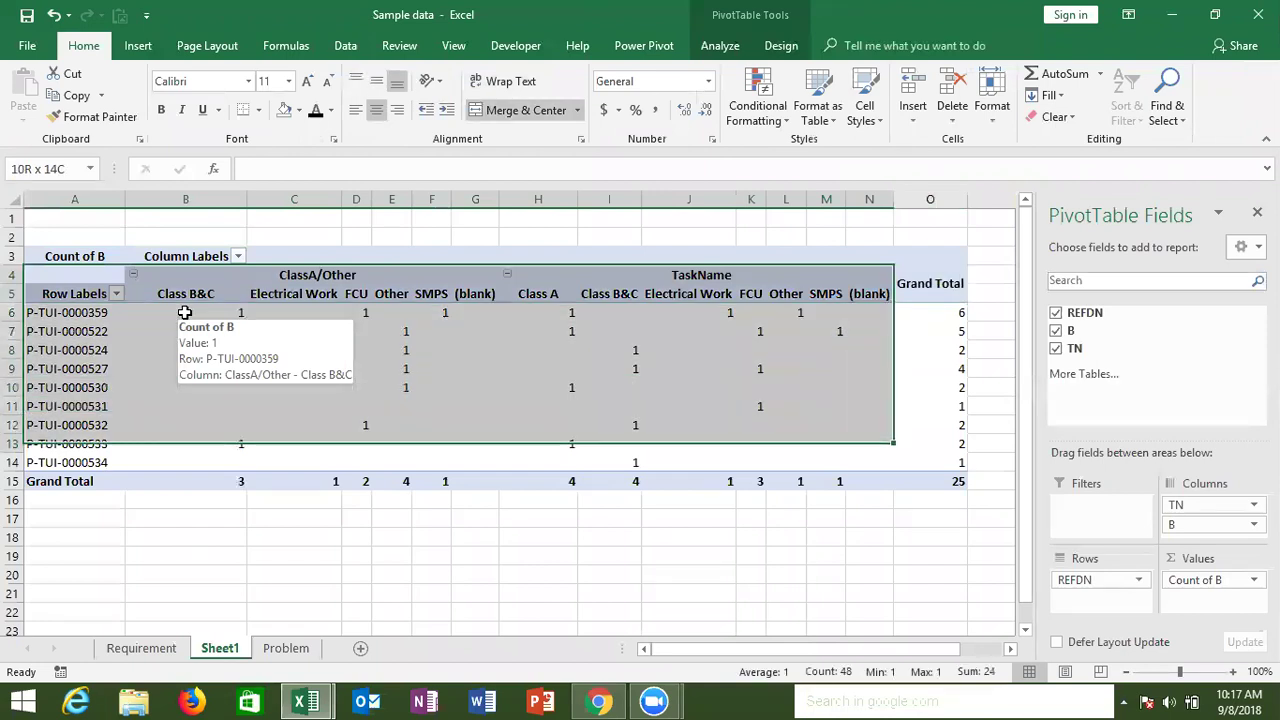
pyautogui.hotkey('shift', 'Down')
pyautogui.hotkey('ctrl', 'c')
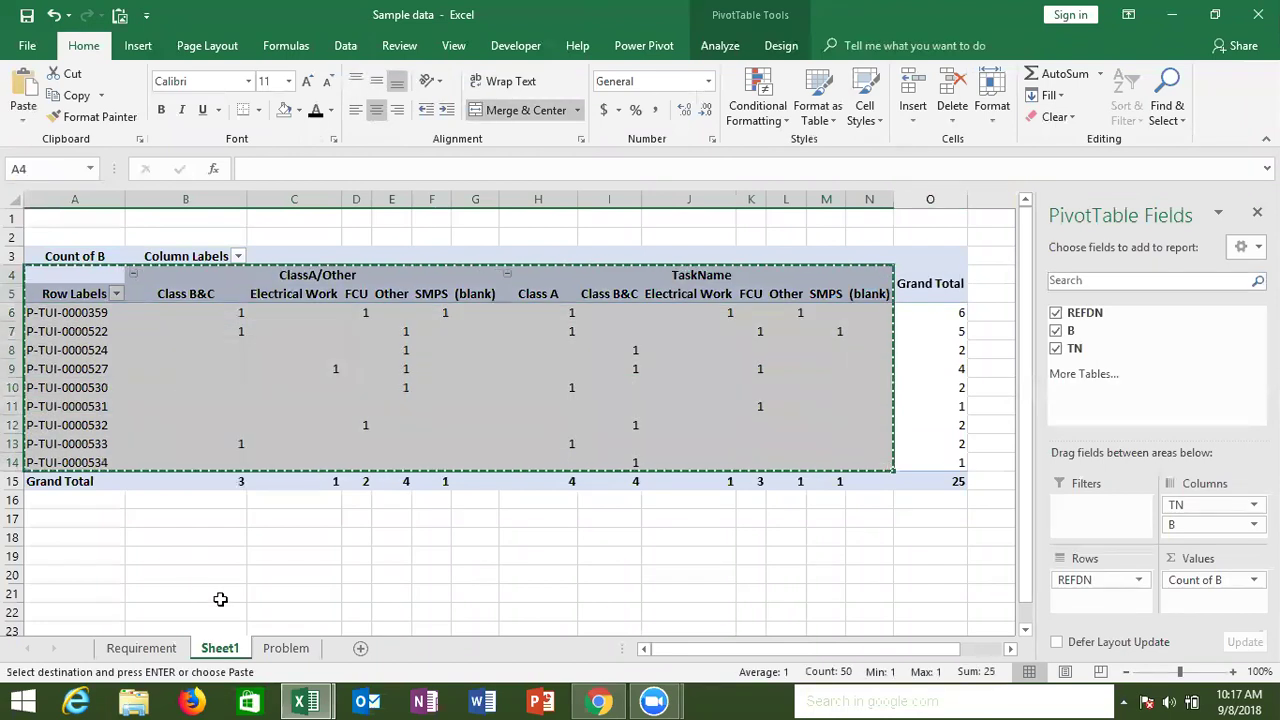
# Paste the copied block as plain values into a new Sheet2 and autofit column A
pyautogui.click(358, 649)
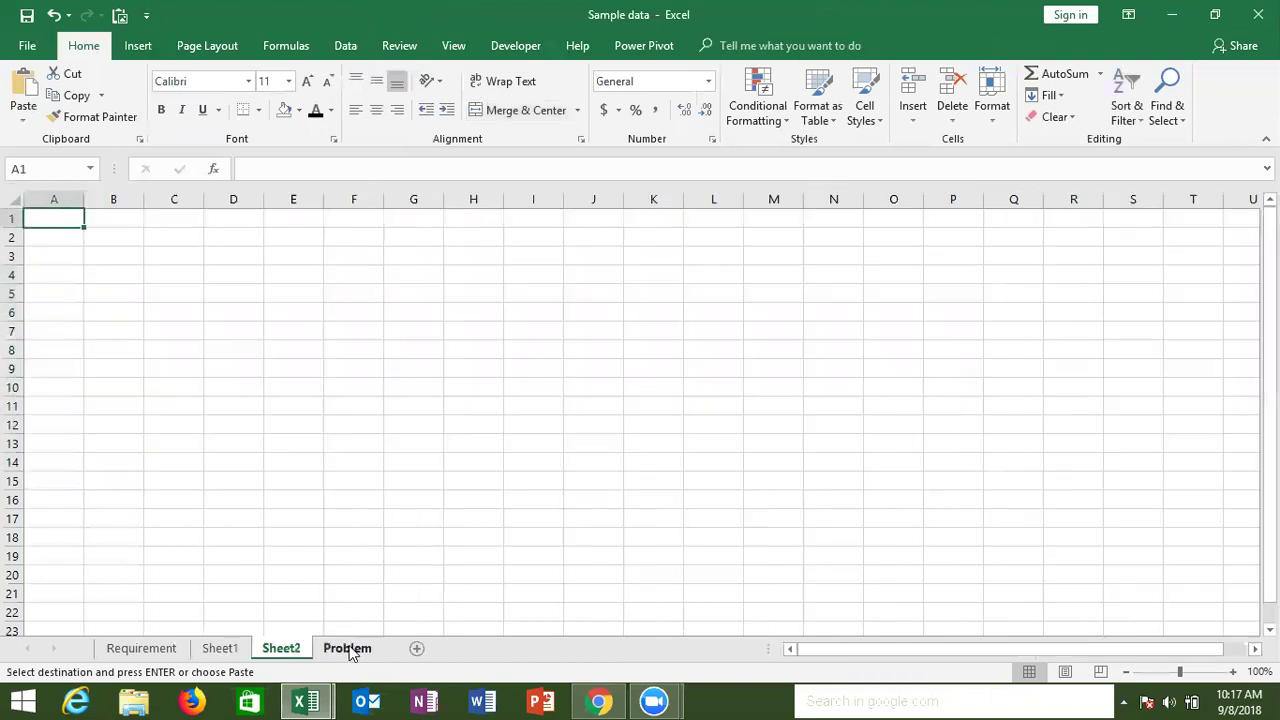
pyautogui.click(23, 112)
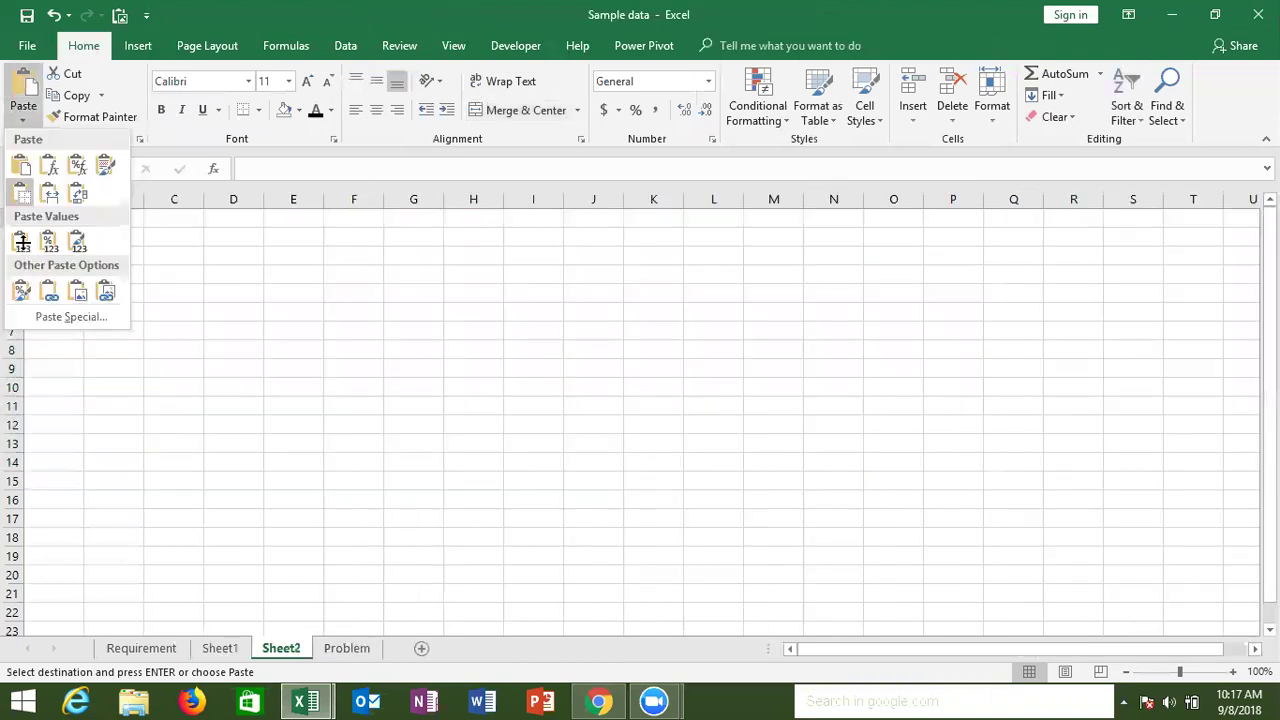
pyautogui.click(97, 184)
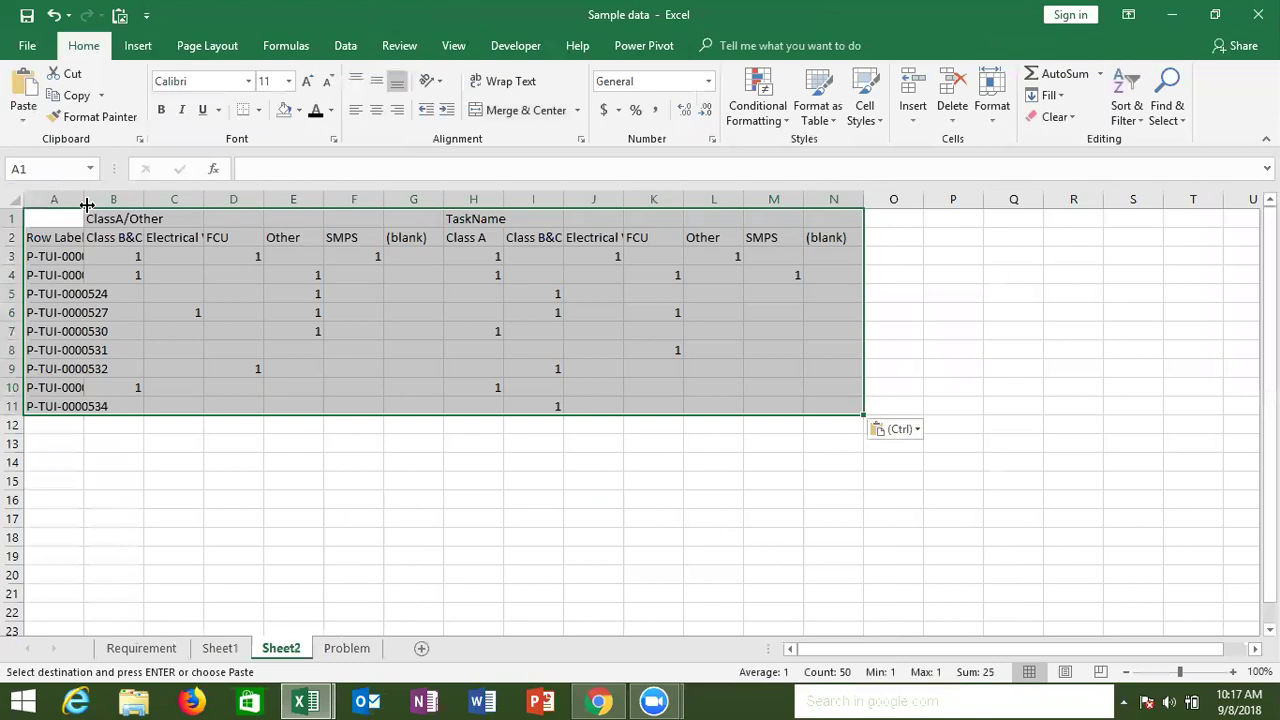
pyautogui.doubleClick(87, 204)
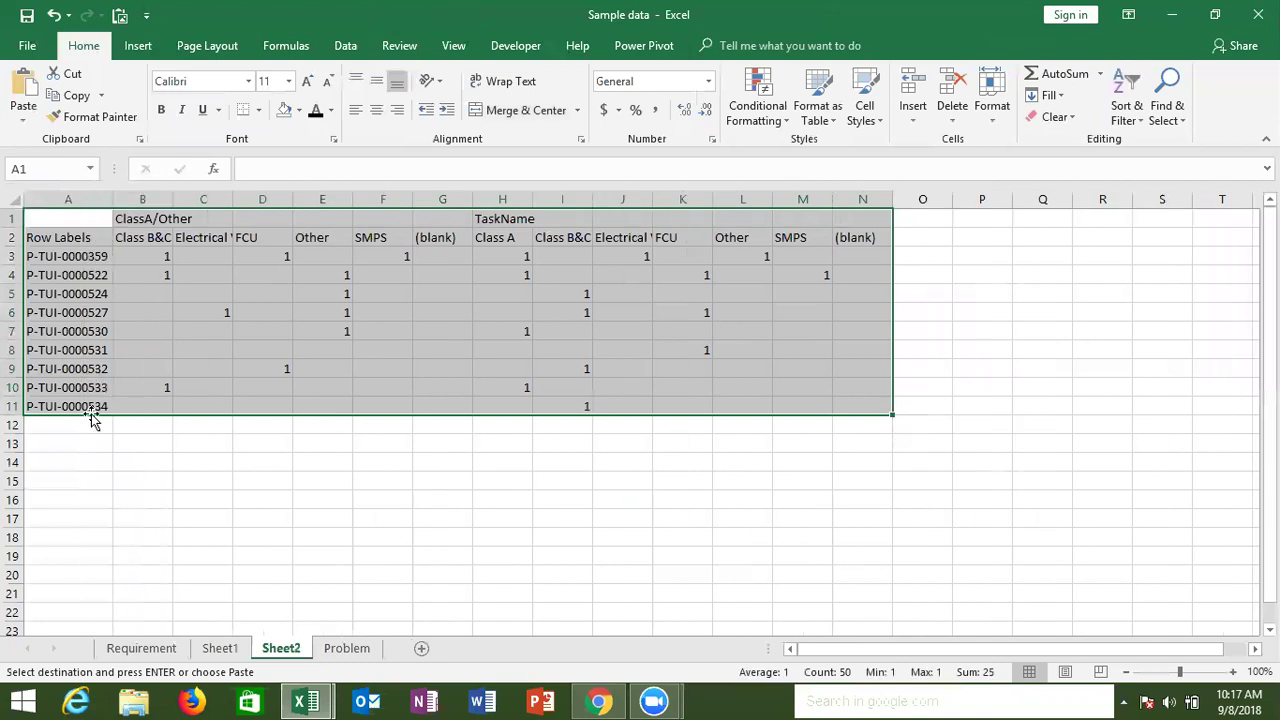
pyautogui.click(91, 462)
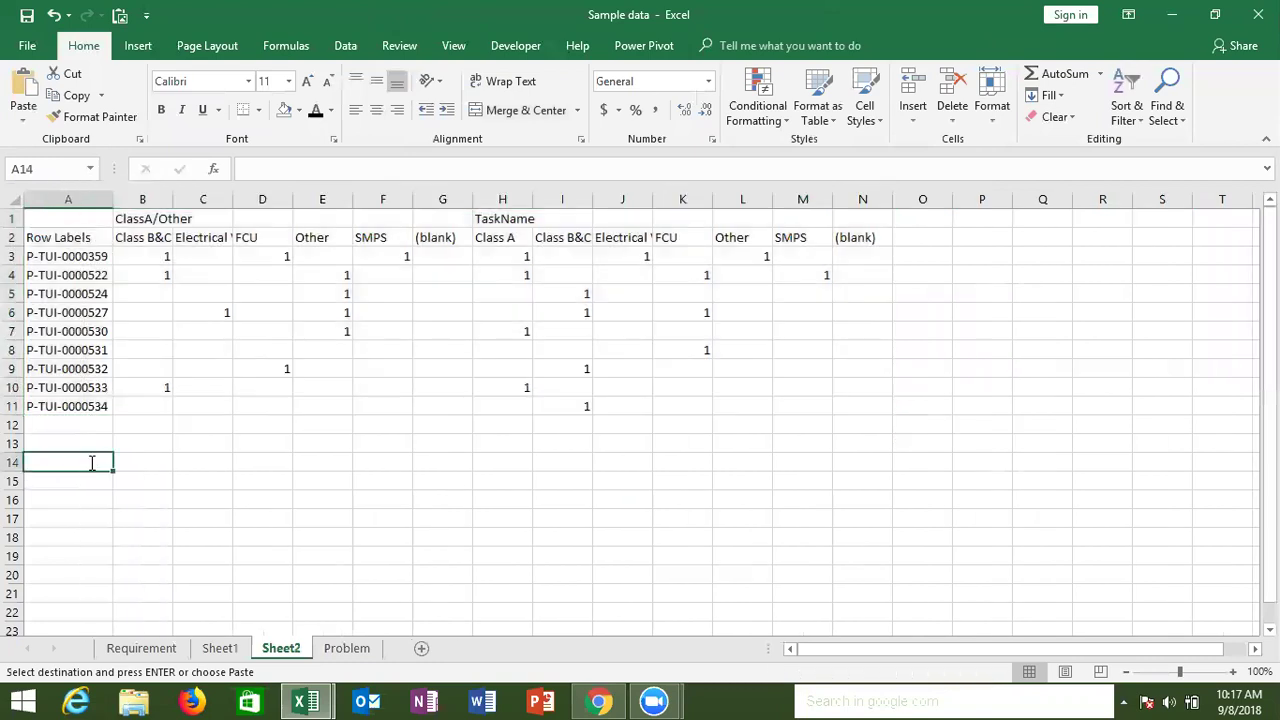
# Enter =A3 in A14 to reference the first row label
pyautogui.write('=')
pyautogui.click(44, 256)
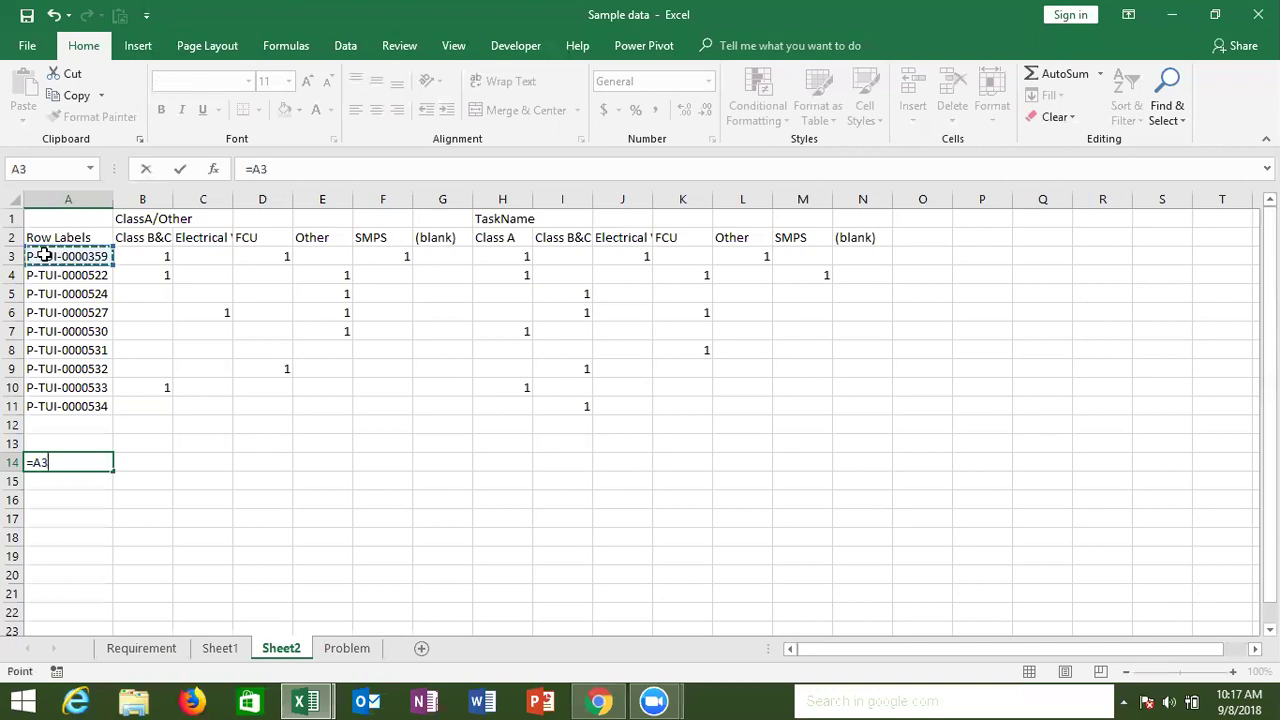
pyautogui.press('Return')
pyautogui.press('Up')
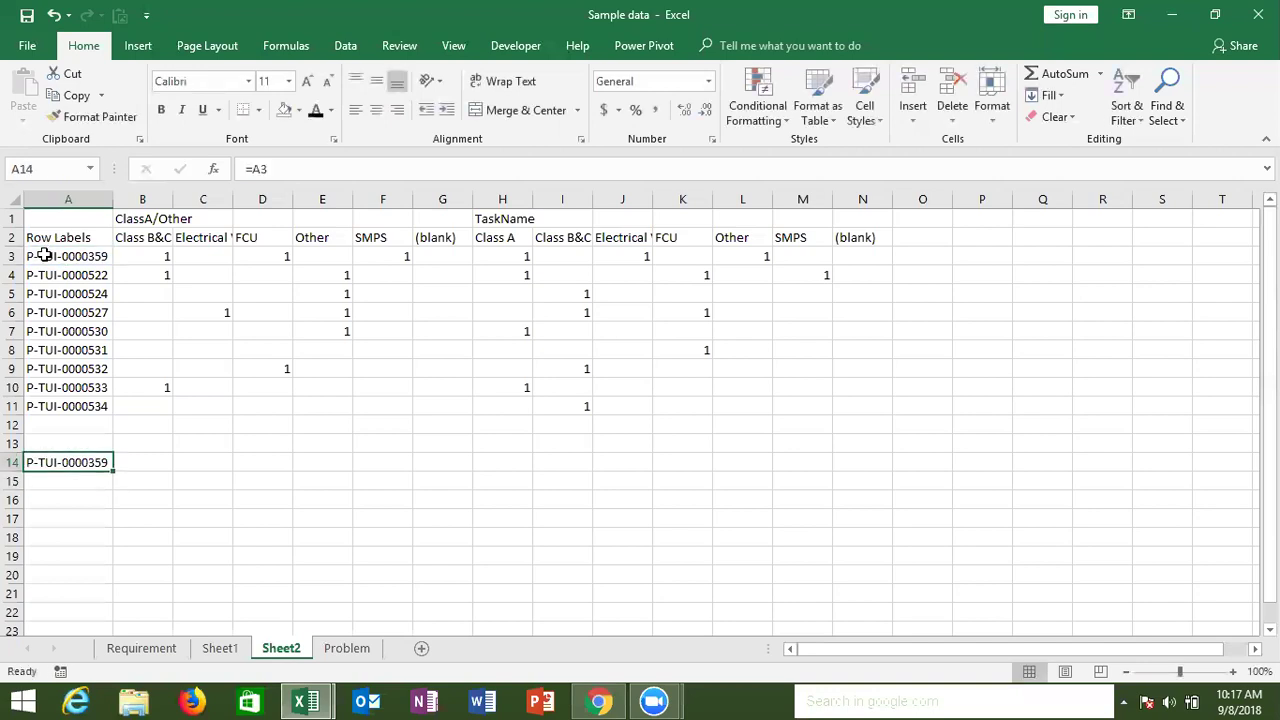
# Fill the label references down to A22 and clear the overfilled cells below it
pyautogui.moveTo(114, 475); pyautogui.dragTo(113, 618)
pyautogui.press('Down')
pyautogui.click(113, 618)
pyautogui.scroll(-1, 113, 618)
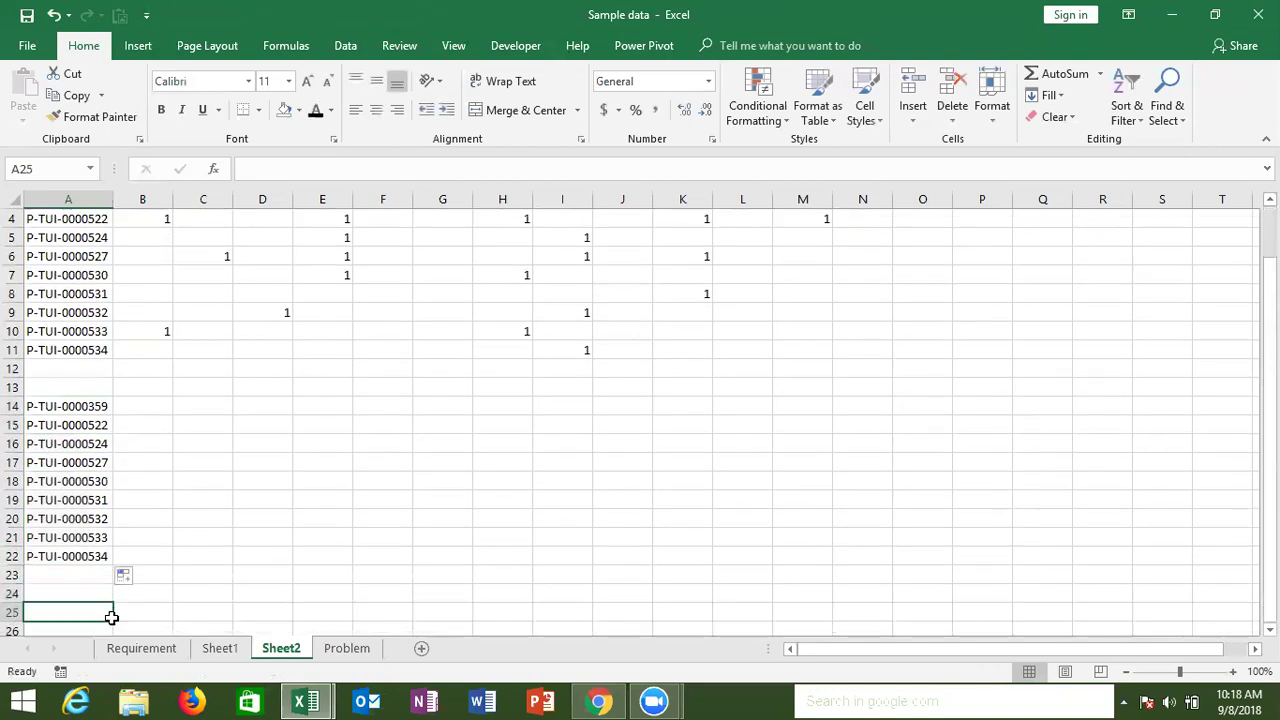
pyautogui.moveTo(115, 566); pyautogui.dragTo(111, 621)
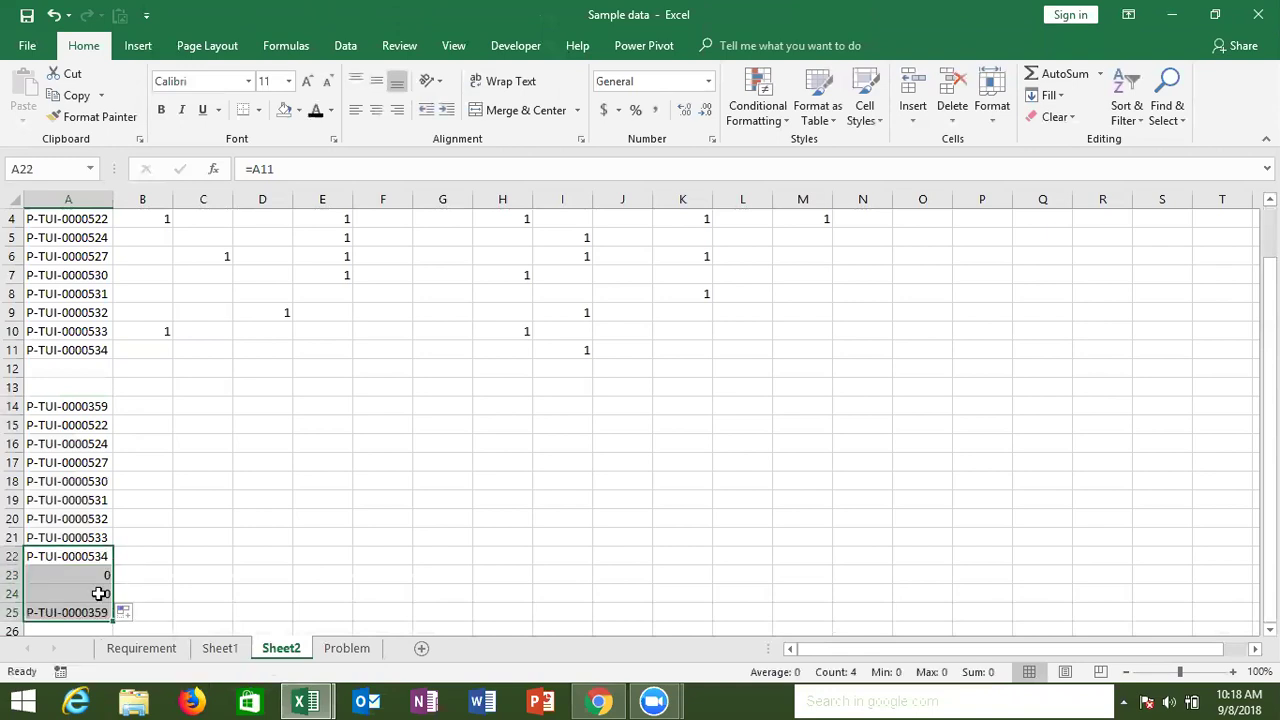
pyautogui.click(100, 594)
pyautogui.press('Up')
pyautogui.hotkey('shift', 'Down')
pyautogui.hotkey('shift', 'Down')
pyautogui.press('Delete')
pyautogui.press('Up')
pyautogui.press('Up')
pyautogui.hotkey('ctrl', 'Home')
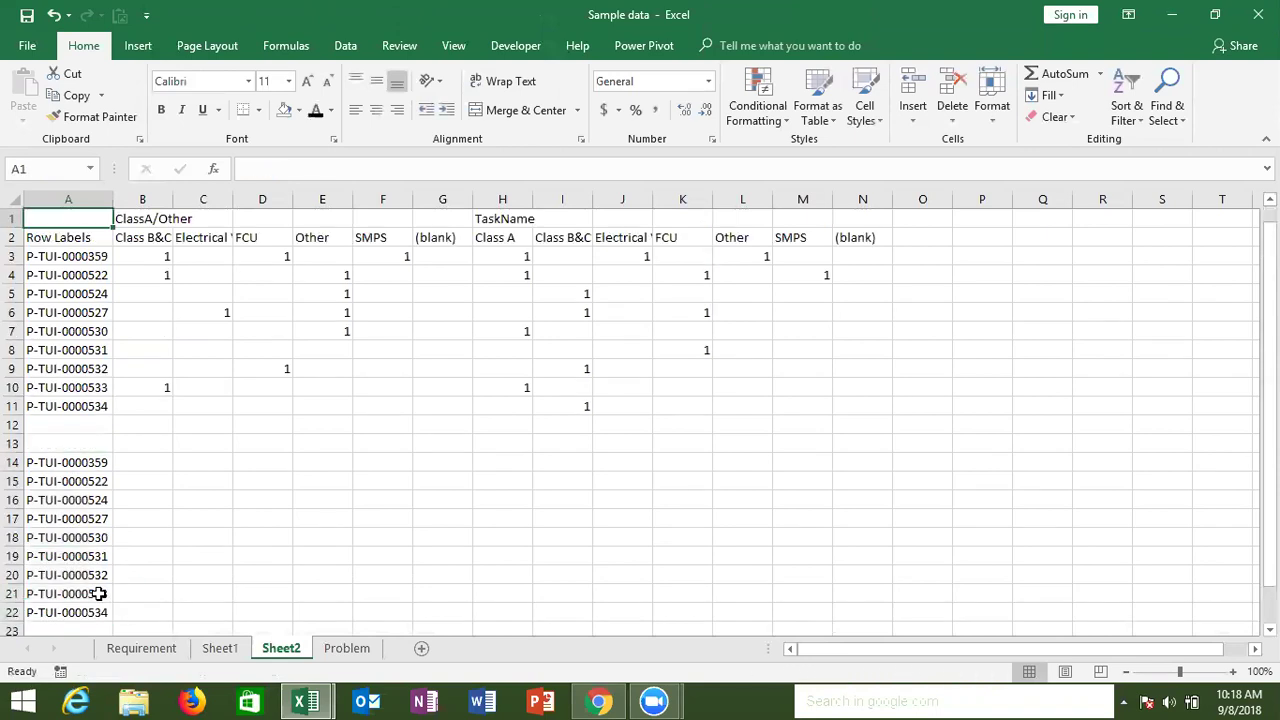
# Enter =IF(B3>0,B2,"") in B14 to show the header name when a count exists
pyautogui.click(139, 468)
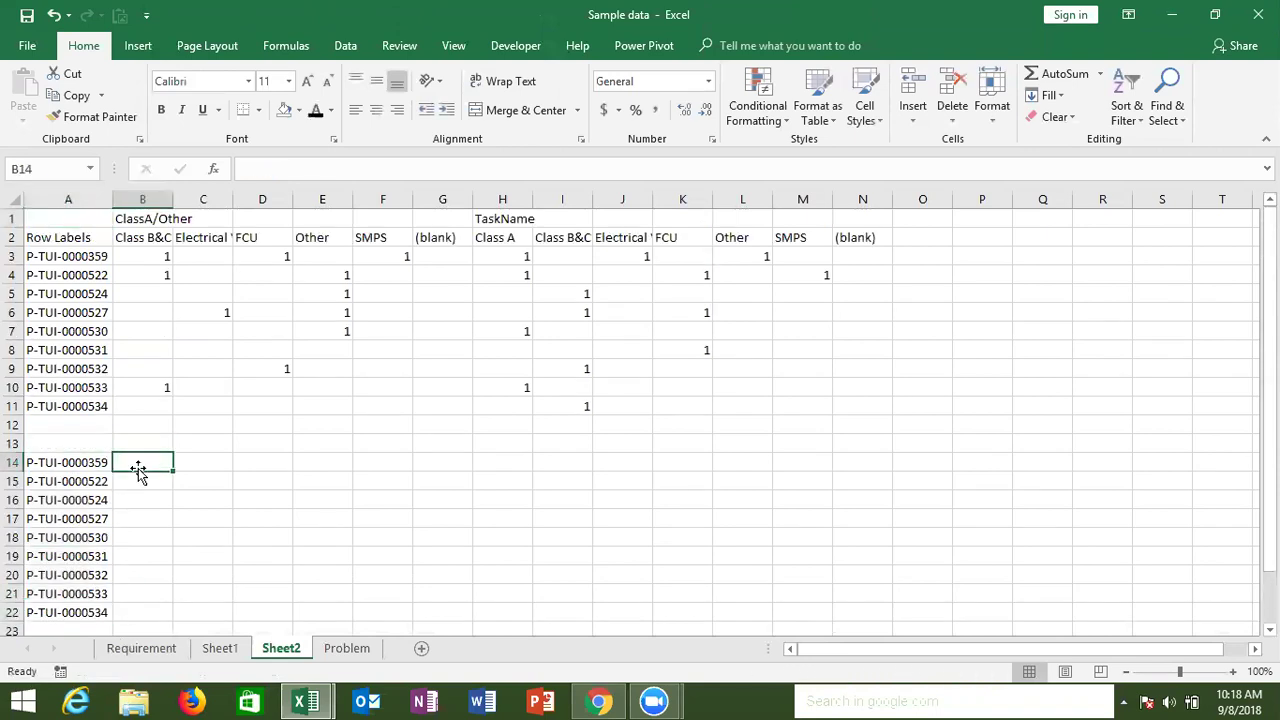
pyautogui.write('=')
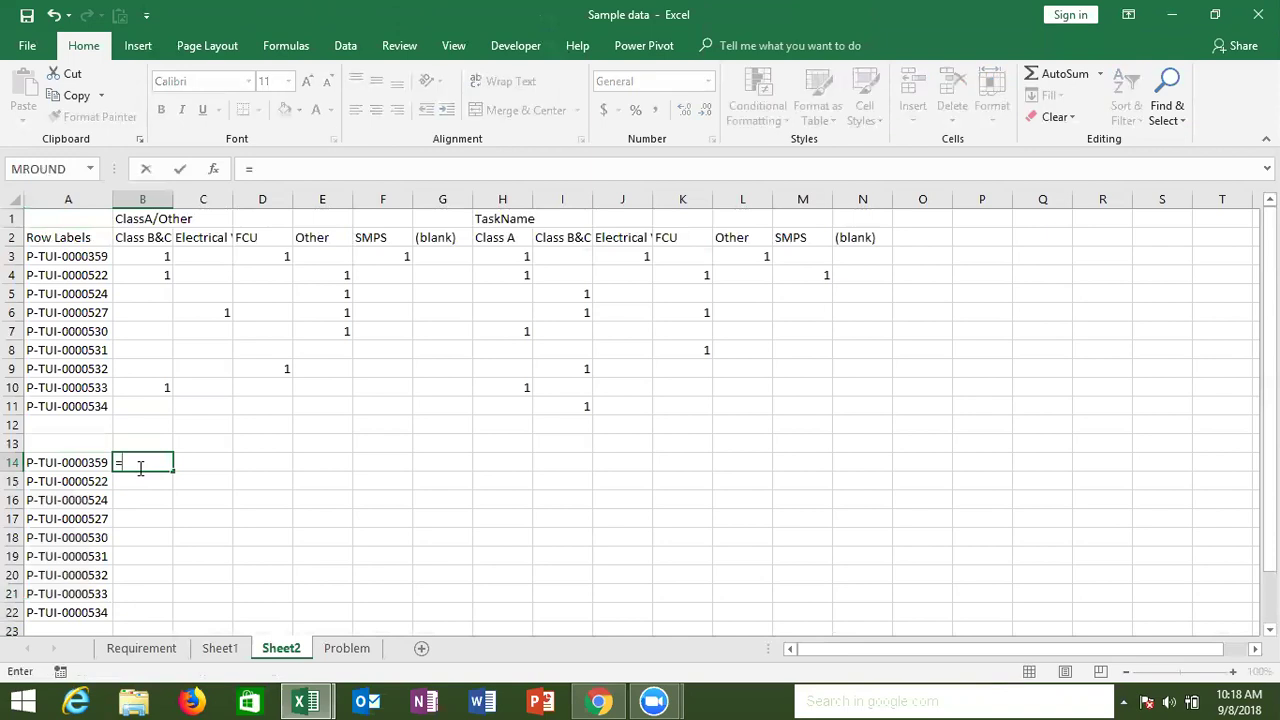
pyautogui.write('IF(')
pyautogui.click(155, 258)
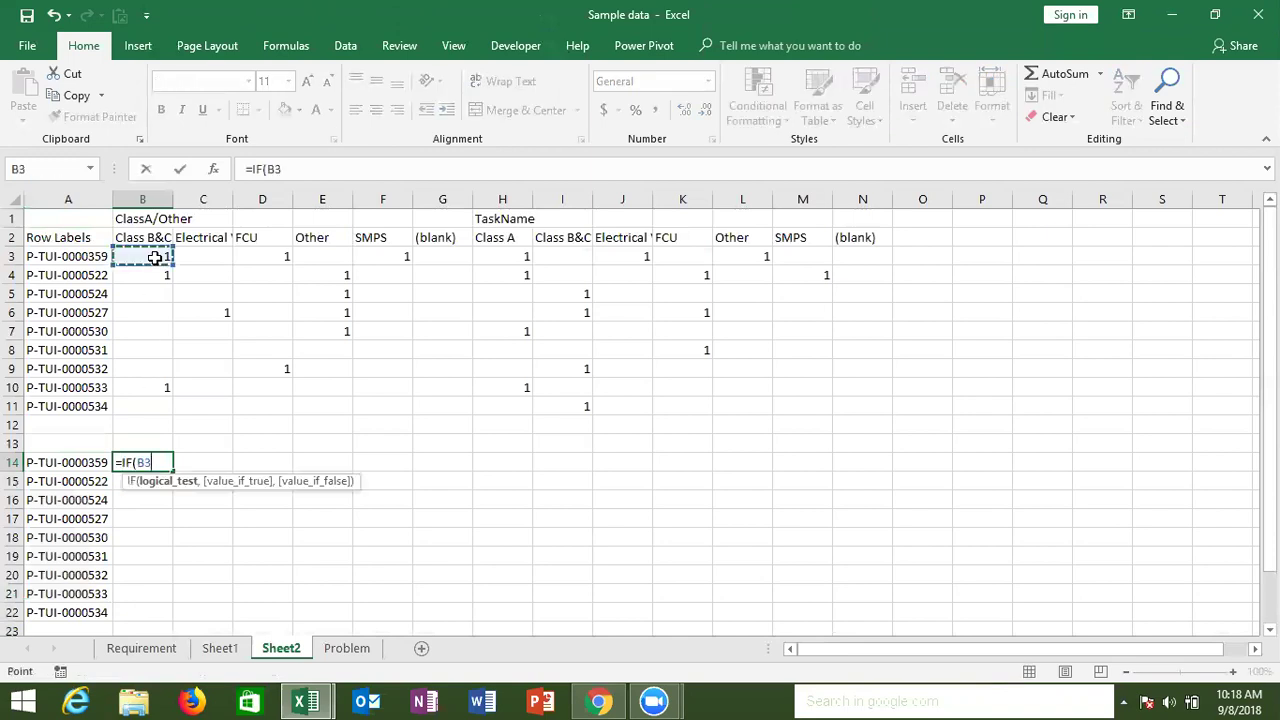
pyautogui.write('>0,')
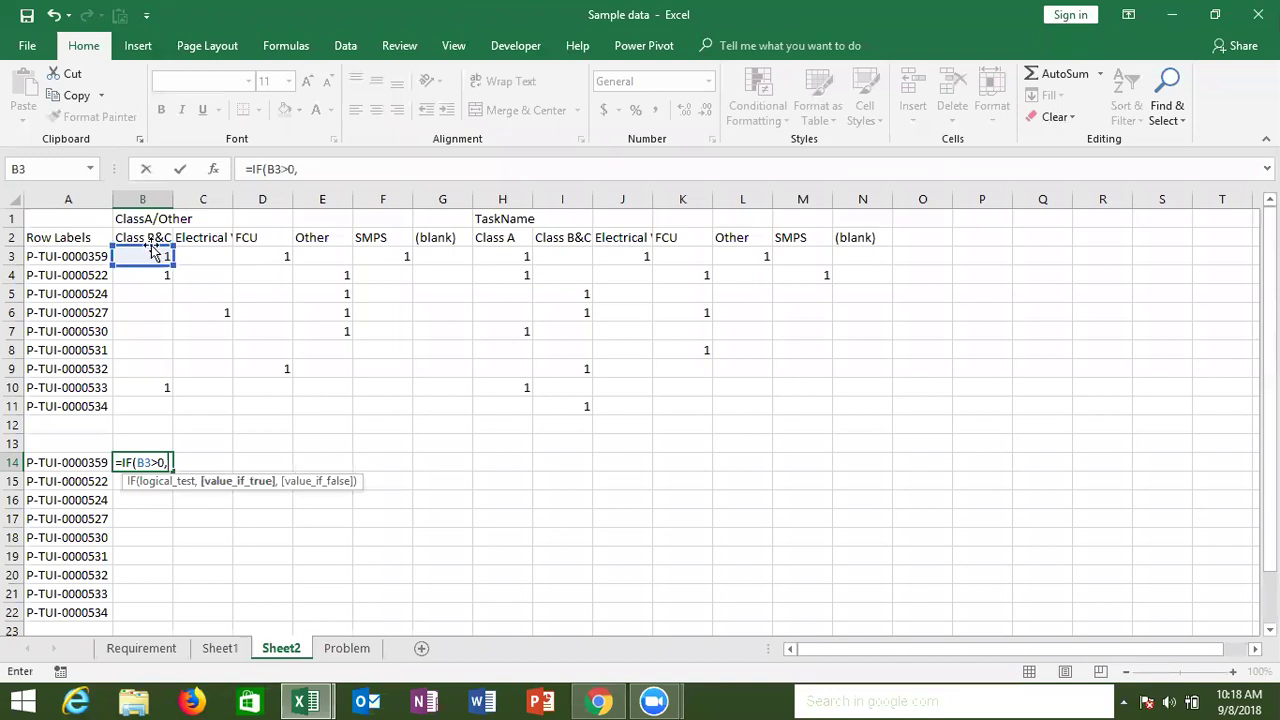
pyautogui.click(148, 238)
pyautogui.write(',')
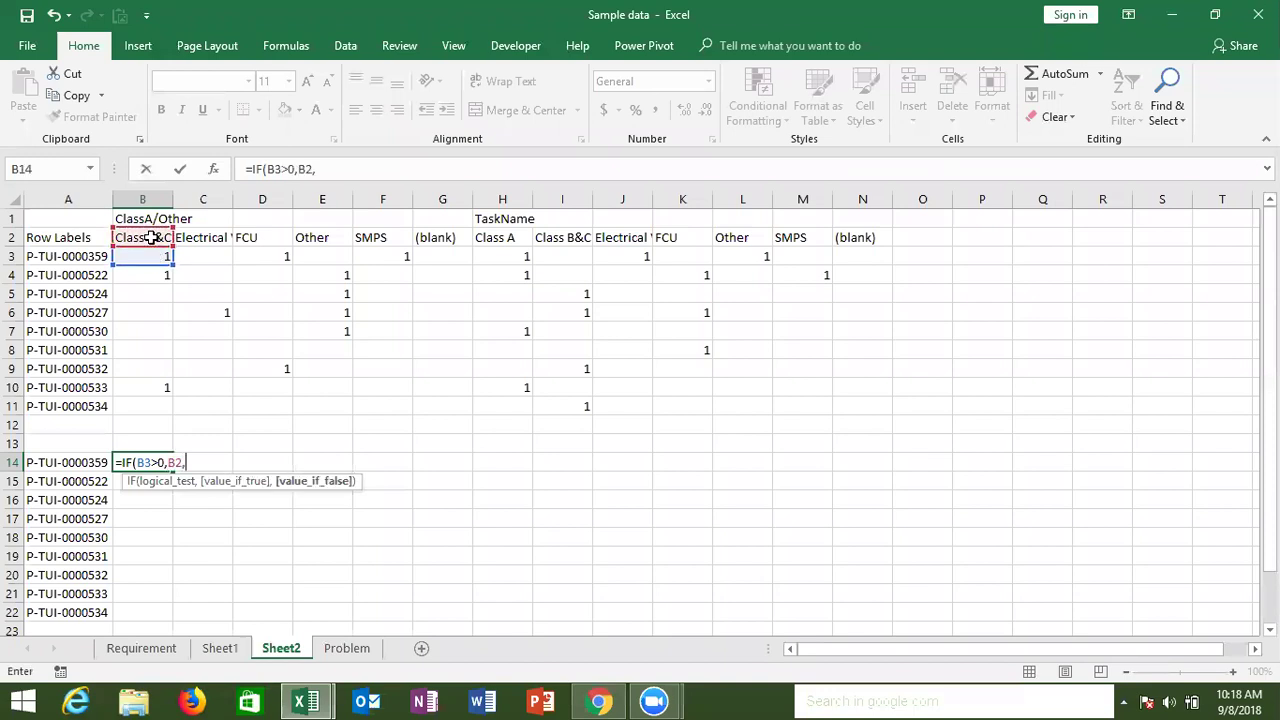
pyautogui.write('""')
pyautogui.write(')')
pyautogui.press('Return')
pyautogui.press('Up')
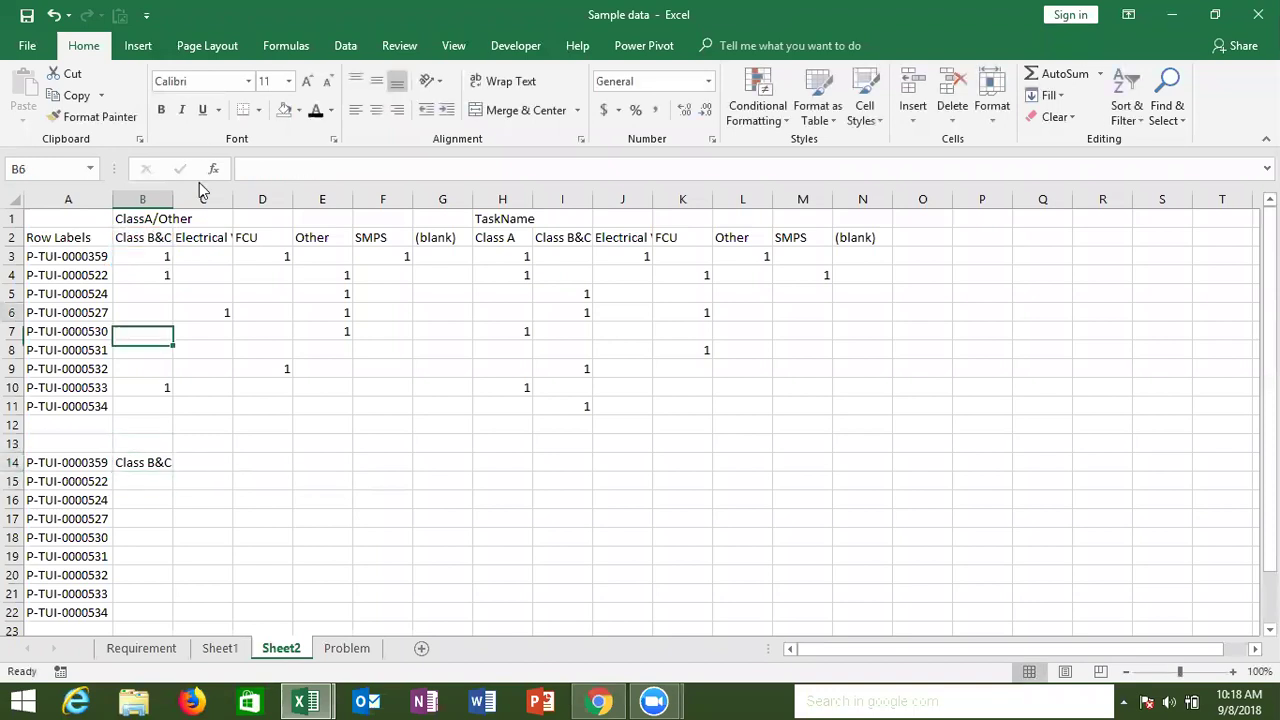
# Anchor the formula to B$2, fill it across B14:M22, and copy the block
pyautogui.click(307, 170)
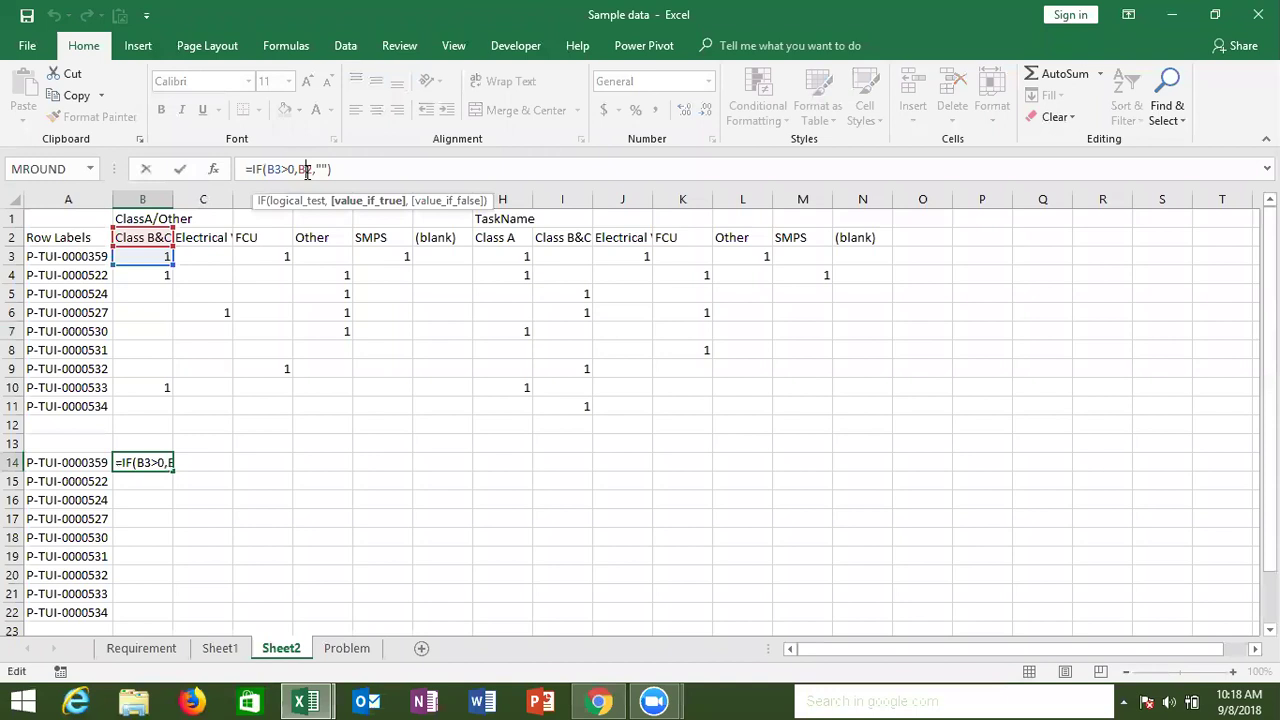
pyautogui.write('$')
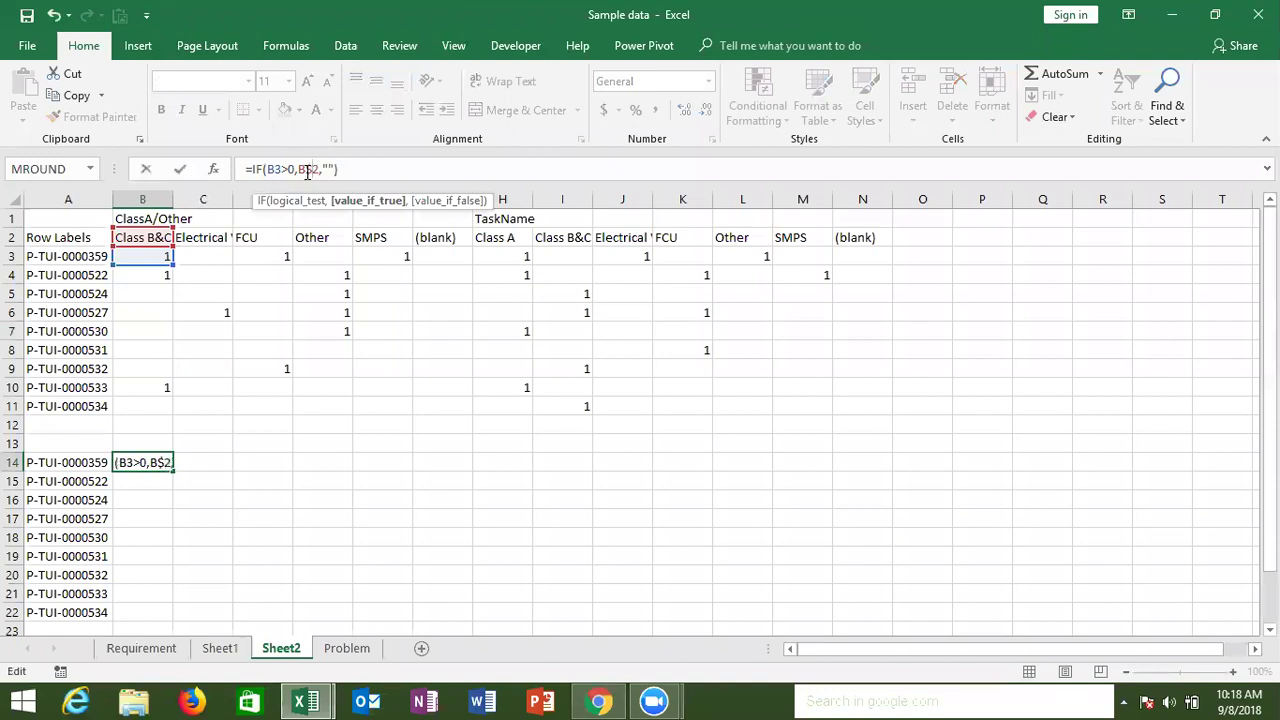
pyautogui.press('Return')
pyautogui.press('Up')
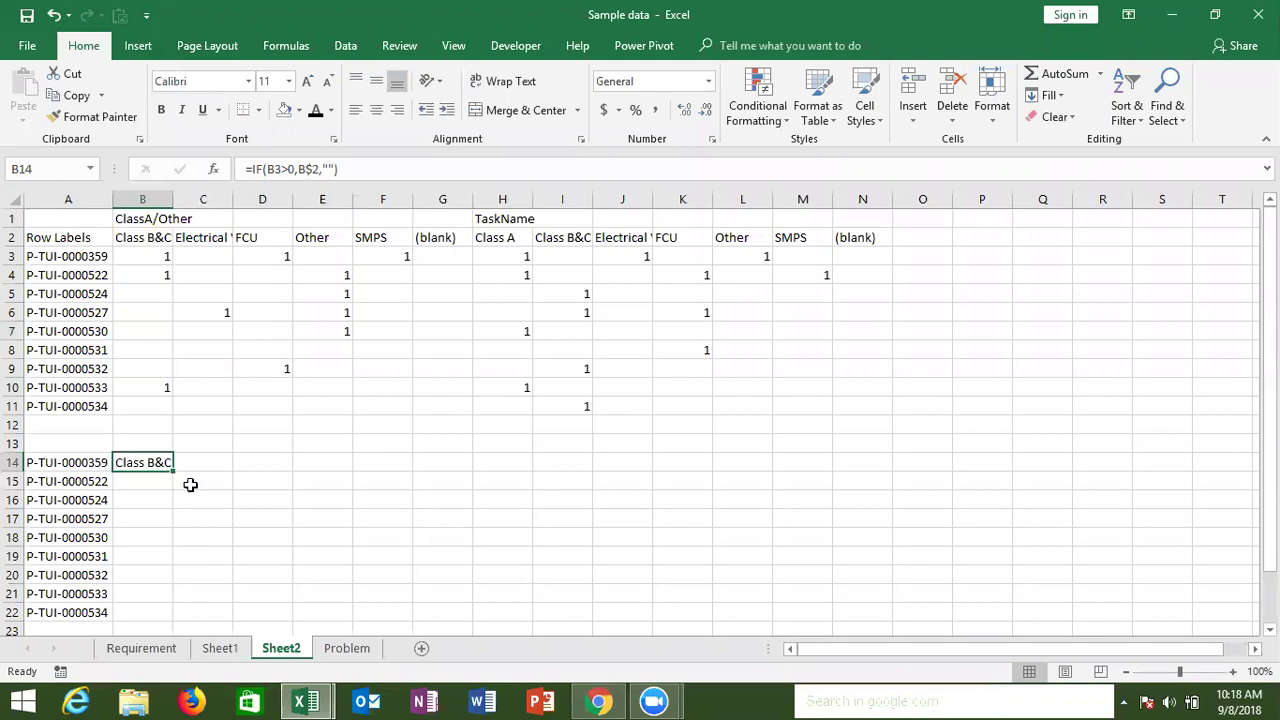
pyautogui.moveTo(174, 470)
pyautogui.mouseDown()
pyautogui.moveTo(840, 482)
pyautogui.moveTo(840, 621)
pyautogui.mouseUp()
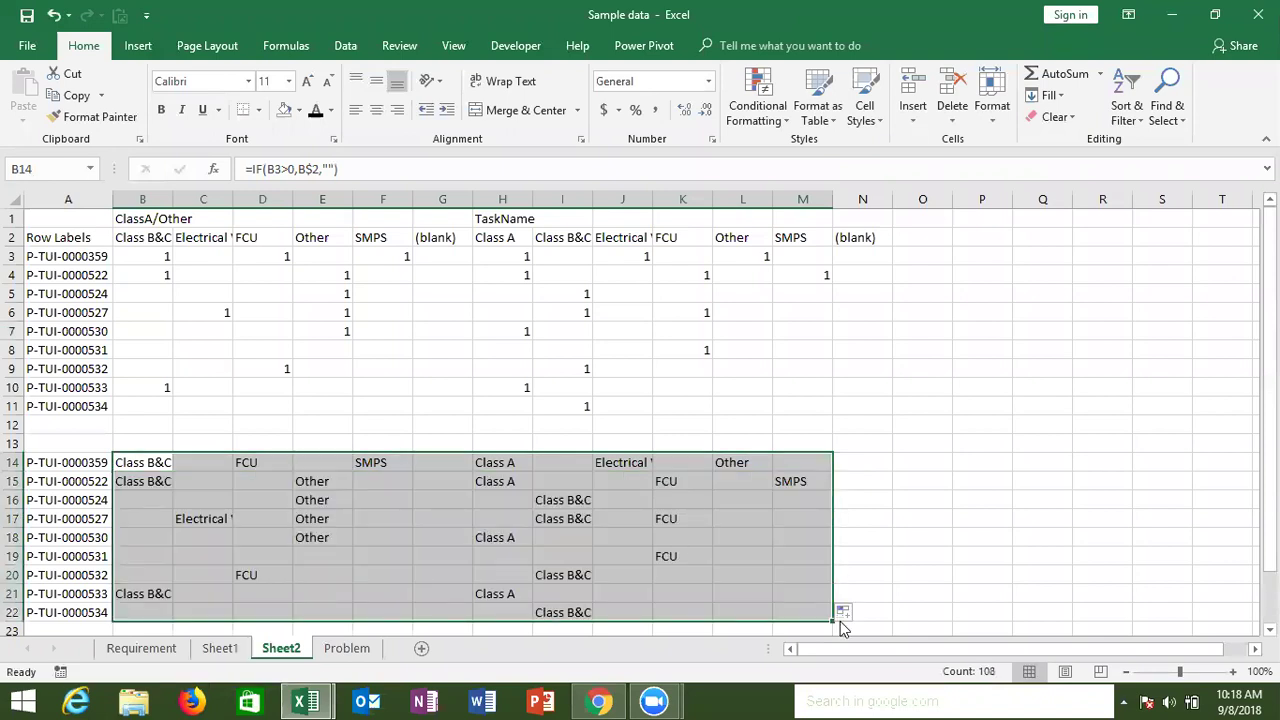
pyautogui.hotkey('ctrl', 'c')
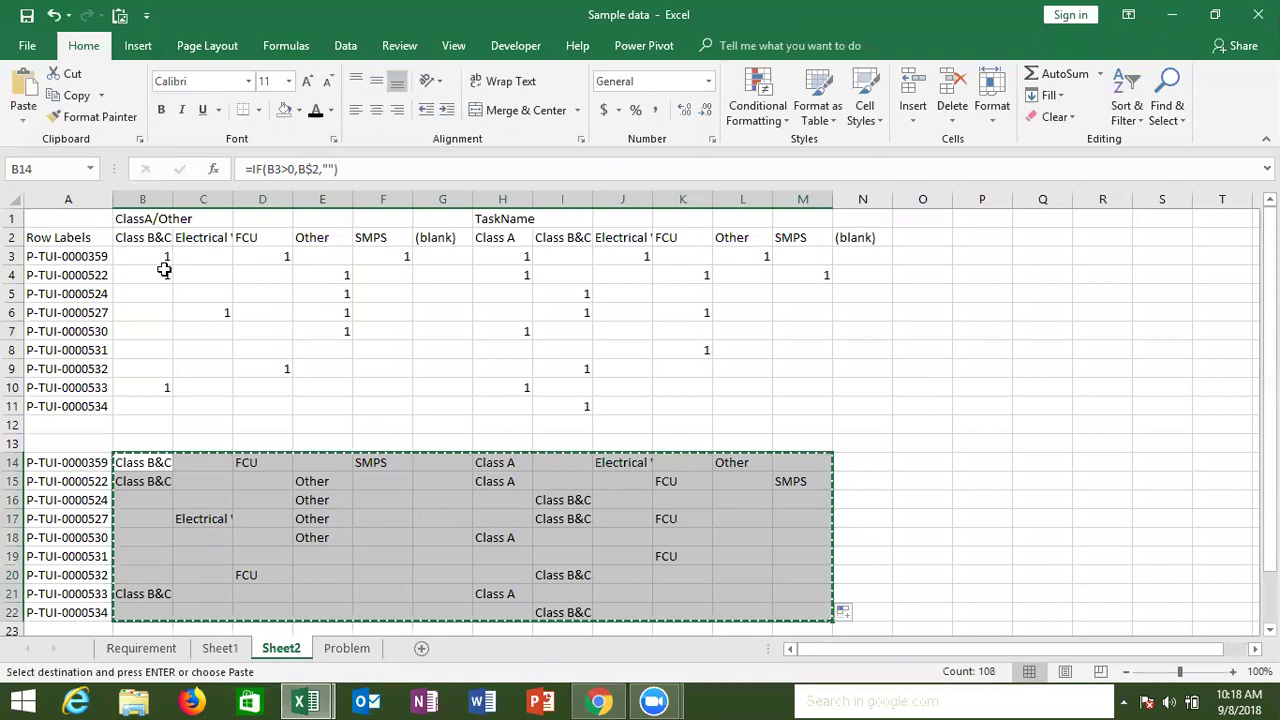
# Paste the header-name results as values over the counts starting at B3
pyautogui.click(155, 261)
pyautogui.click(23, 120)
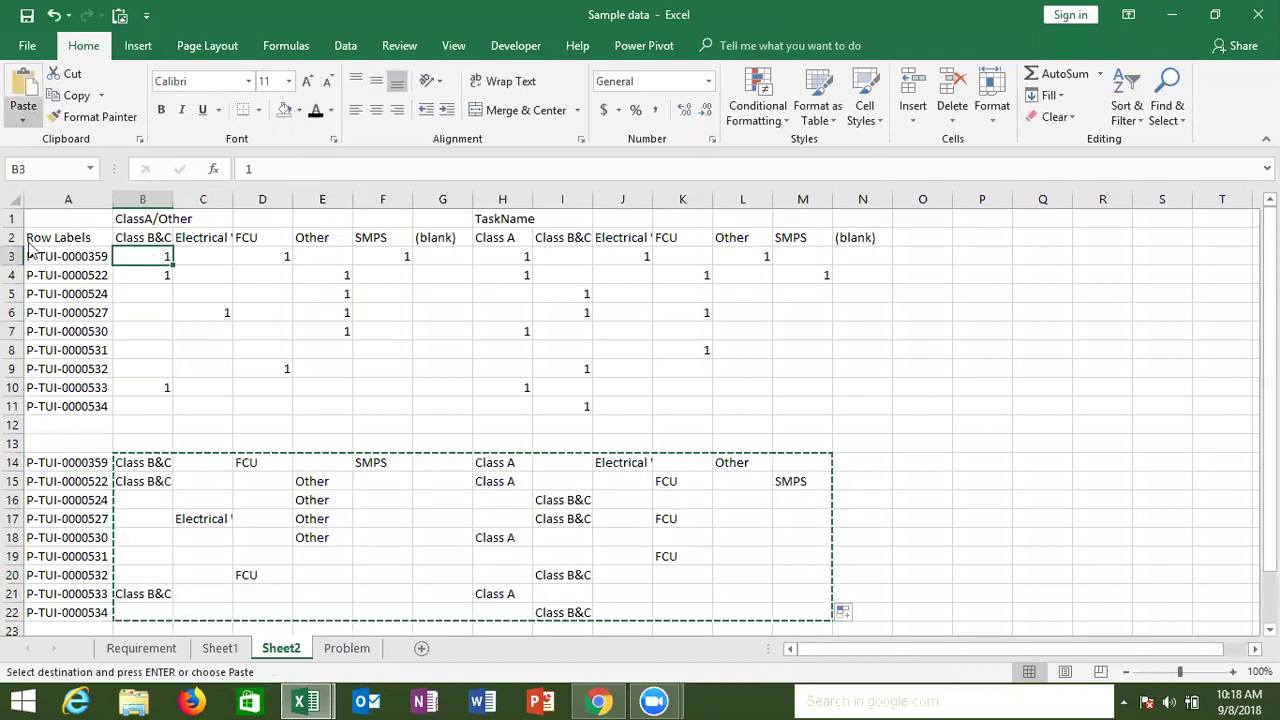
pyautogui.click(23, 242)
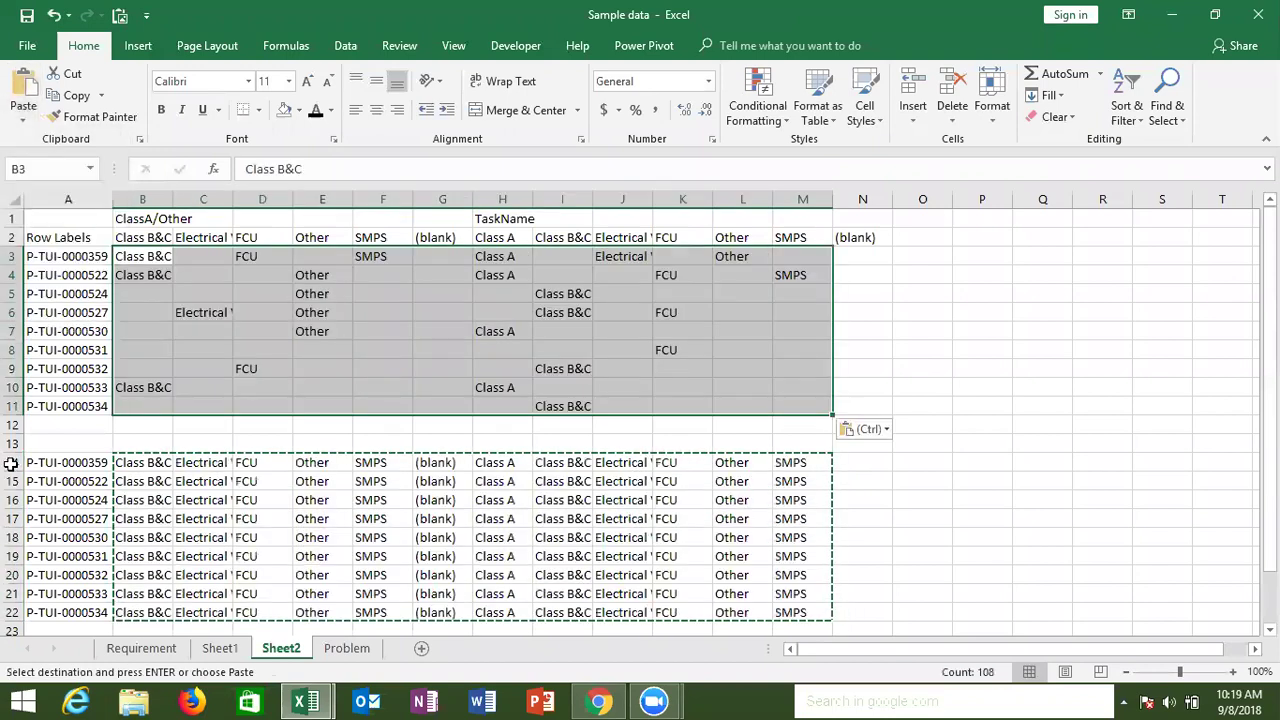
# Clear the helper formulas in rows 14–22
pyautogui.click(13, 462)
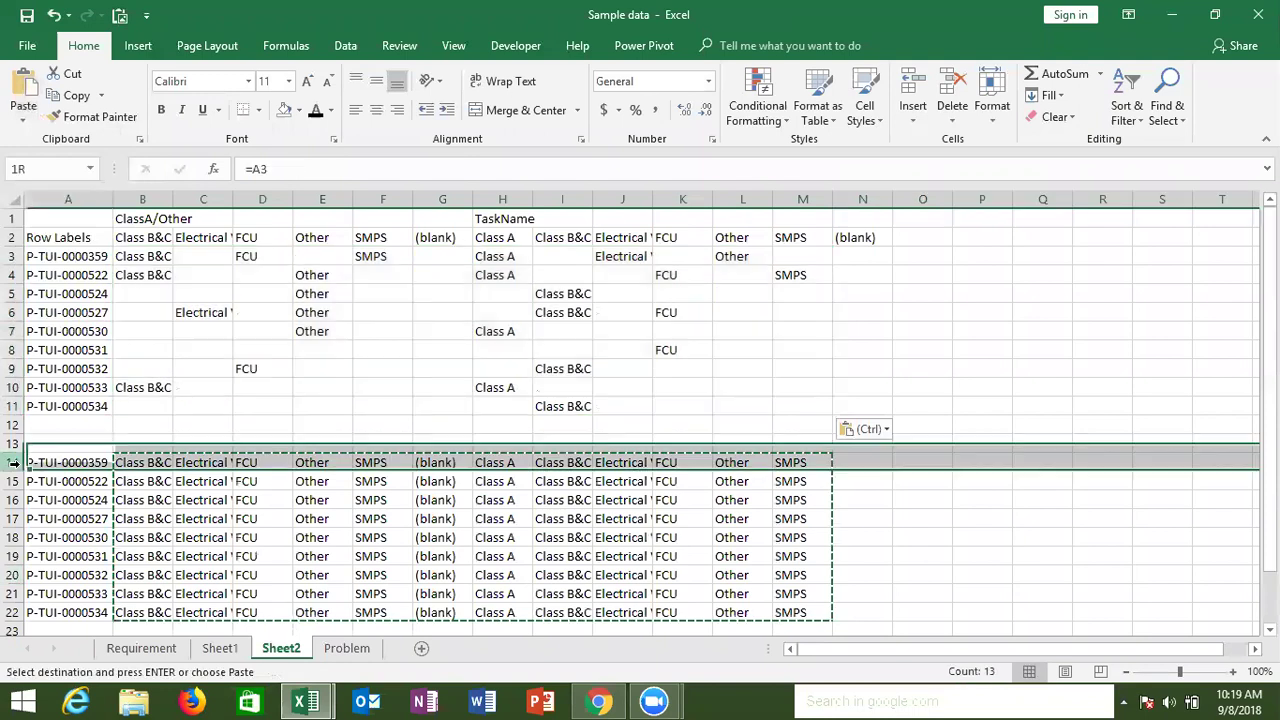
pyautogui.hotkey('ctrl', 'q')
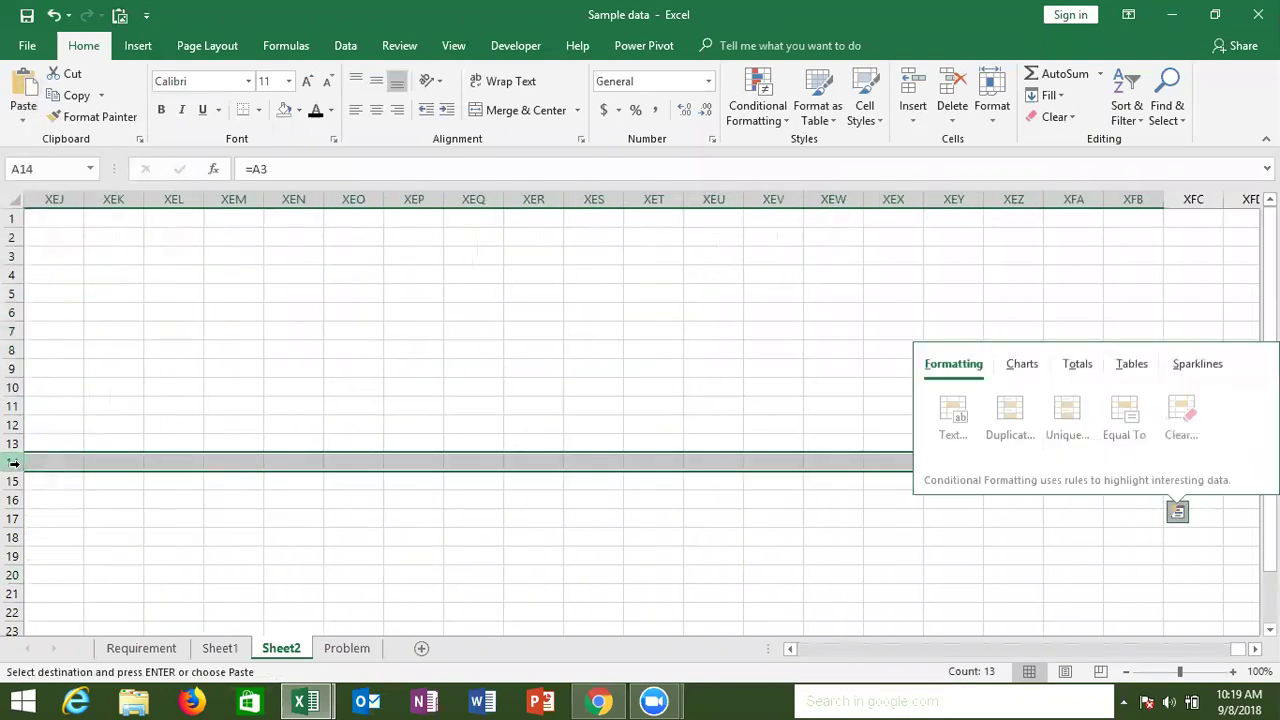
pyautogui.press('Escape')
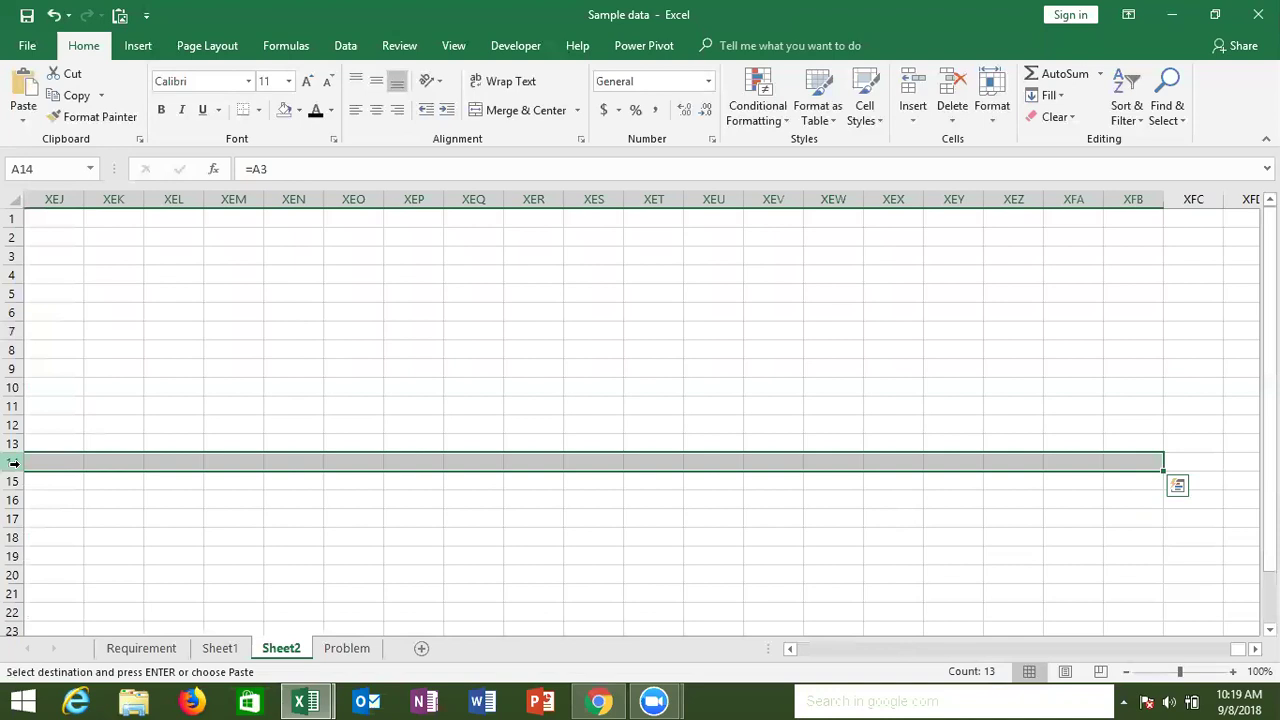
pyautogui.moveTo(13, 462); pyautogui.dragTo(13, 540)
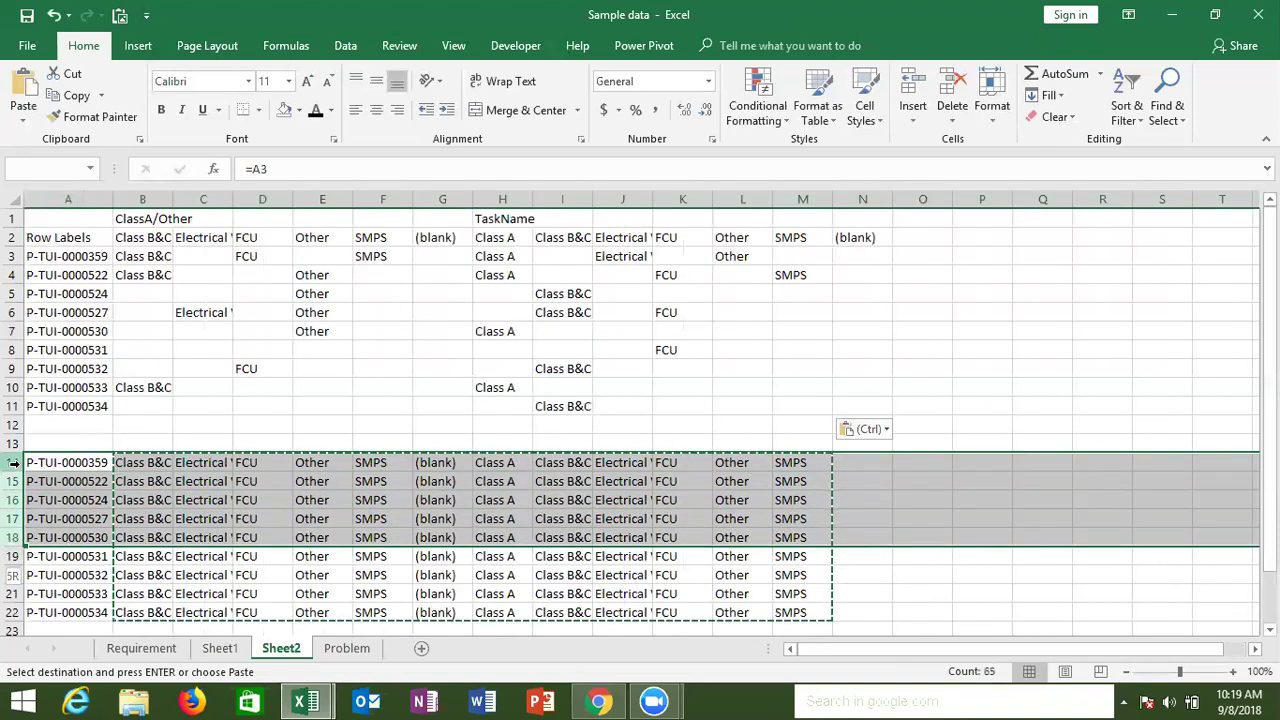
pyautogui.moveTo(13, 540); pyautogui.dragTo(13, 612)
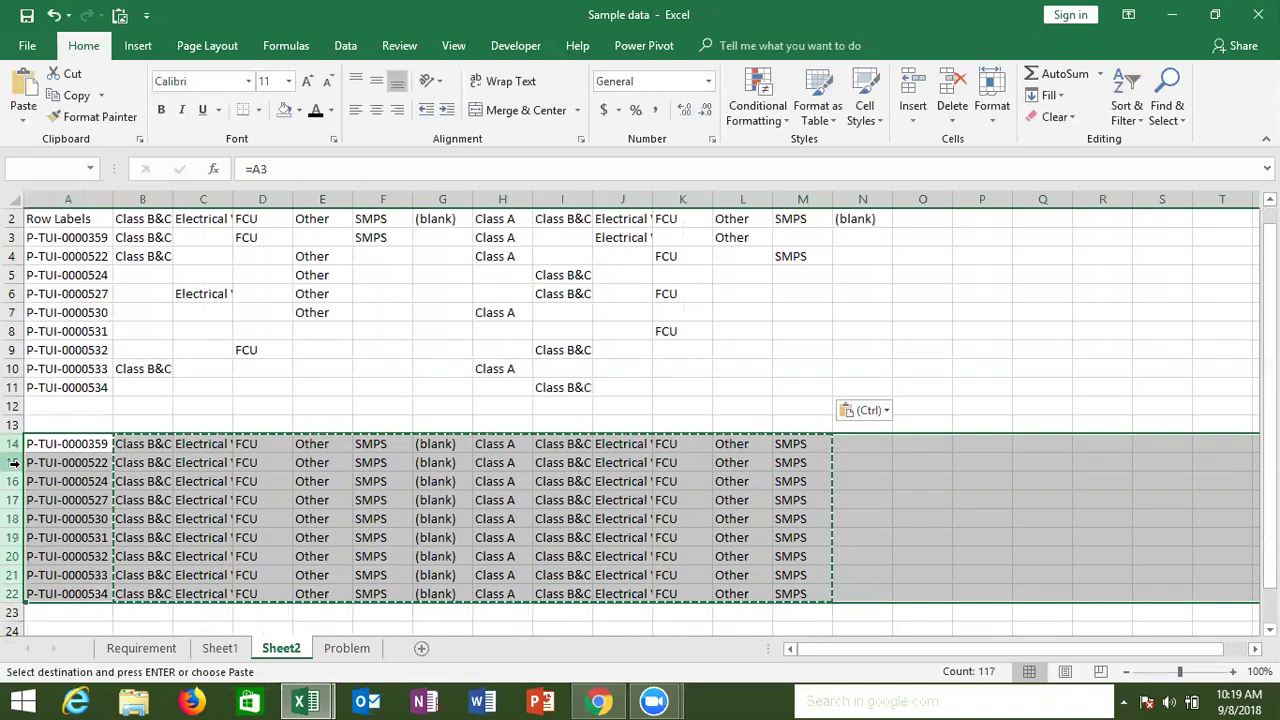
pyautogui.press('Delete')
pyautogui.press('Up')
# Select the ClassA/Other header range B1:G1
pyautogui.hotkey('ctrl', 'Home')
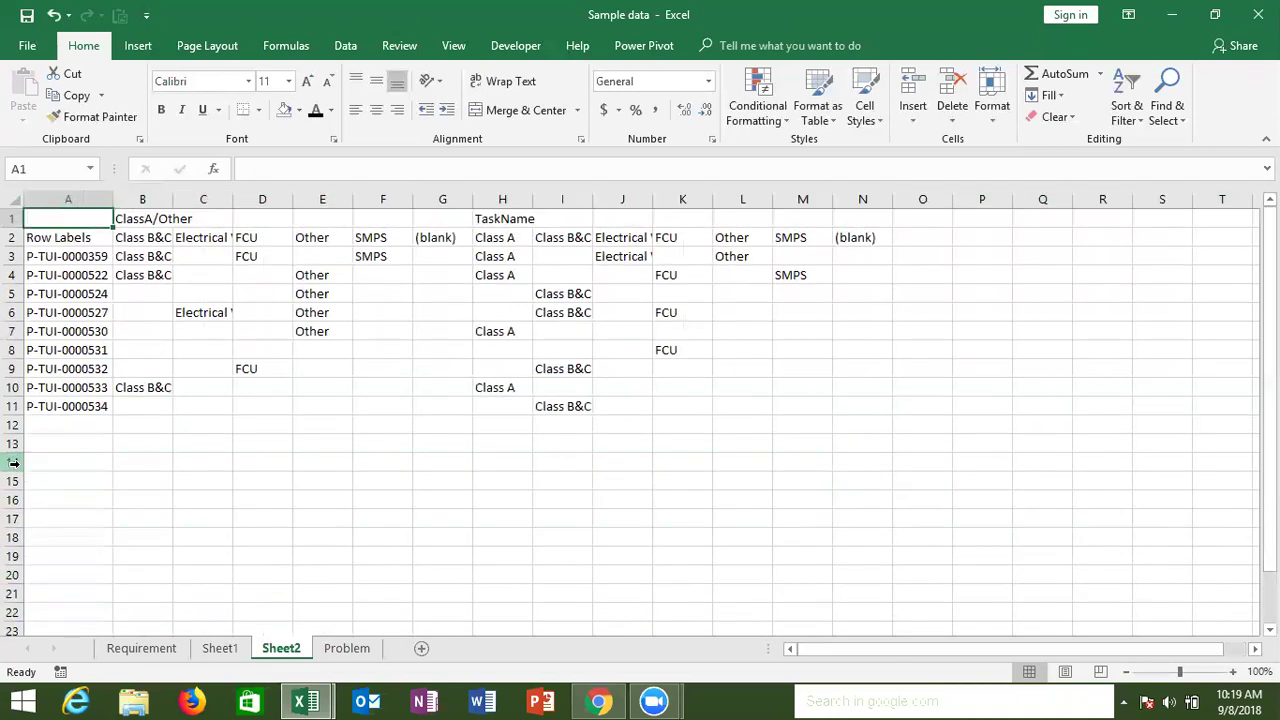
pyautogui.press('Right')
pyautogui.hotkey('shift', 'Right')
pyautogui.hotkey('shift', 'Right')
pyautogui.hotkey('shift', 'Right')
pyautogui.hotkey('shift', 'Right')
pyautogui.hotkey('shift', 'Right')
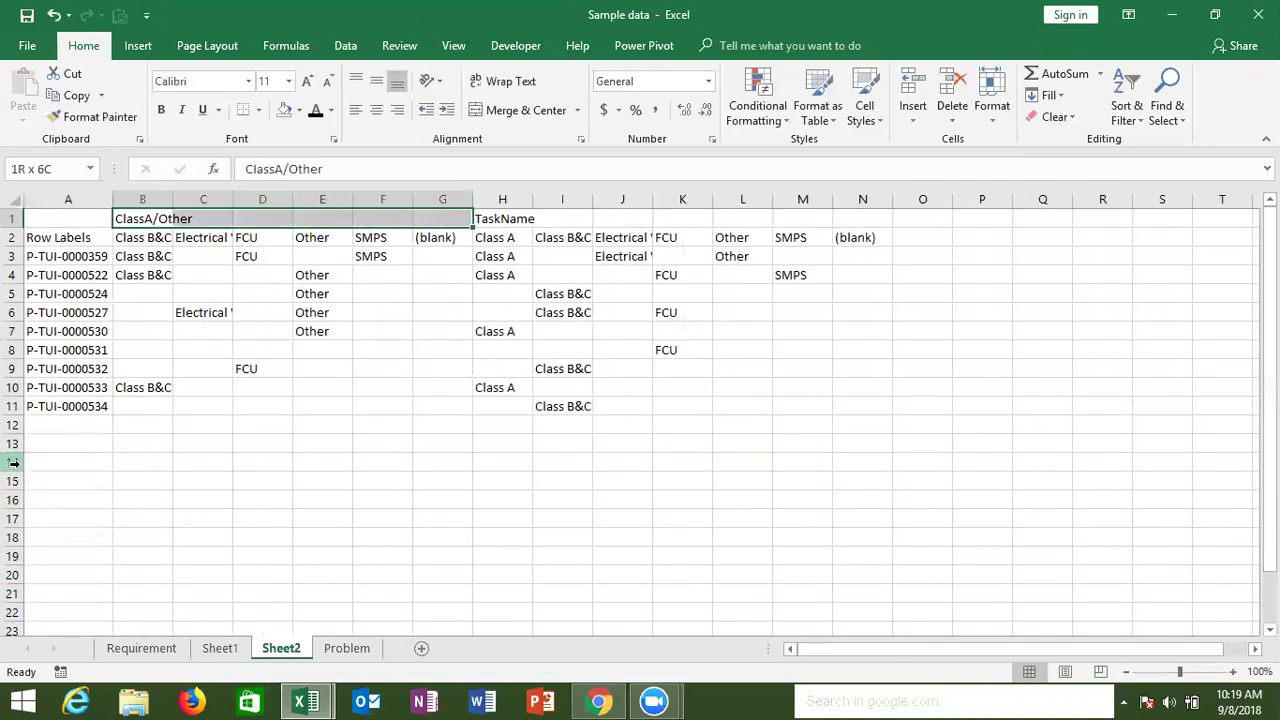
pyautogui.hotkey('shift', 'Left')
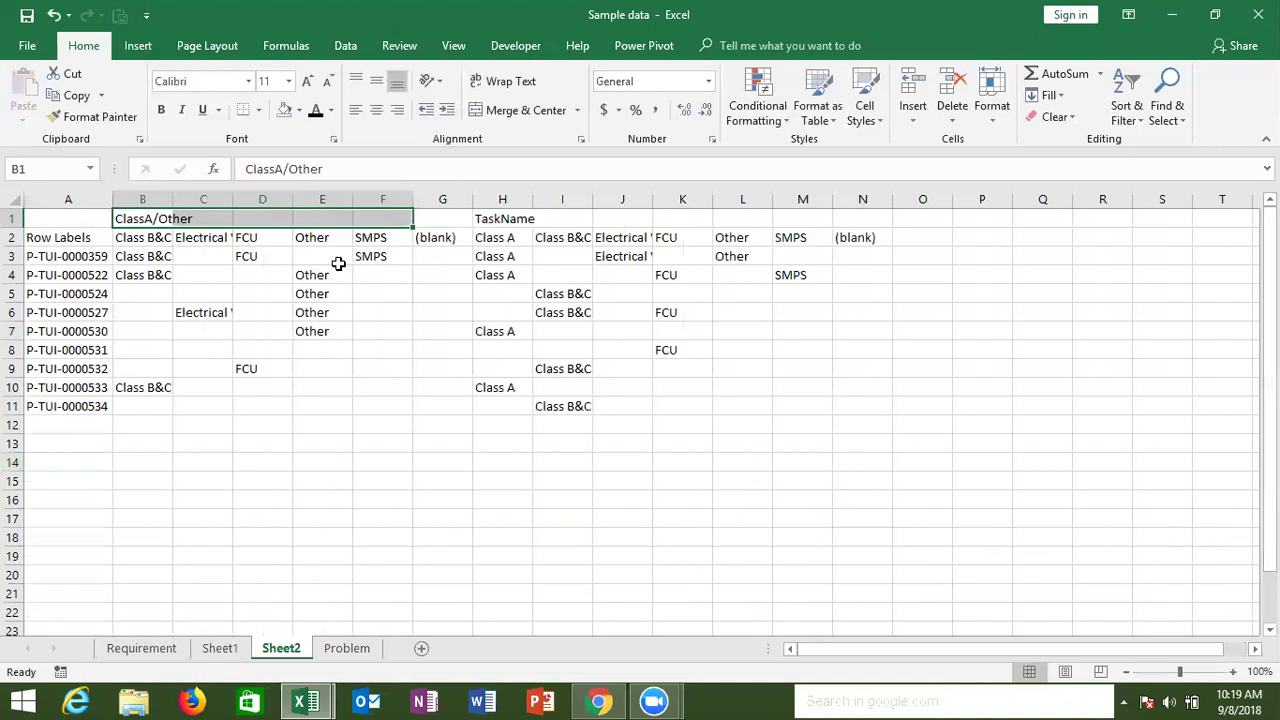
pyautogui.hotkey('shift', 'Right')
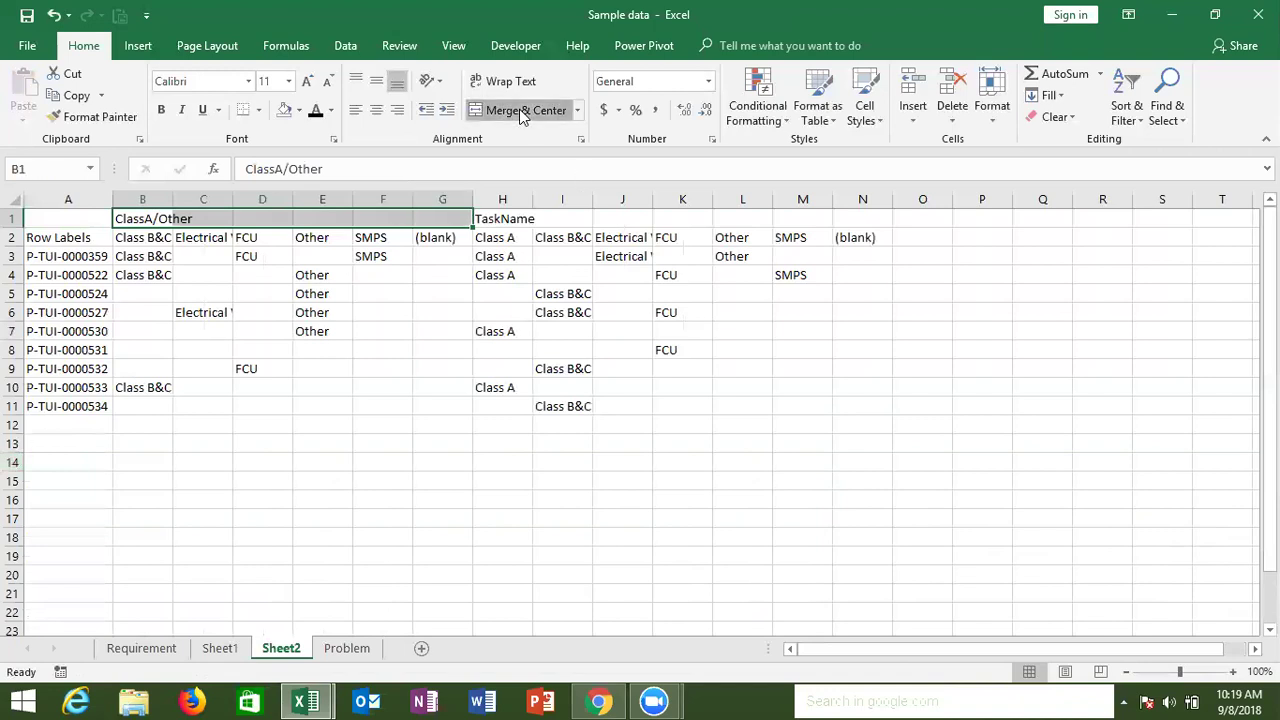
# Merge and centre ClassA/Other over B1:G1 and TaskName over H1:N1
pyautogui.click(520, 110)
pyautogui.click(516, 218)
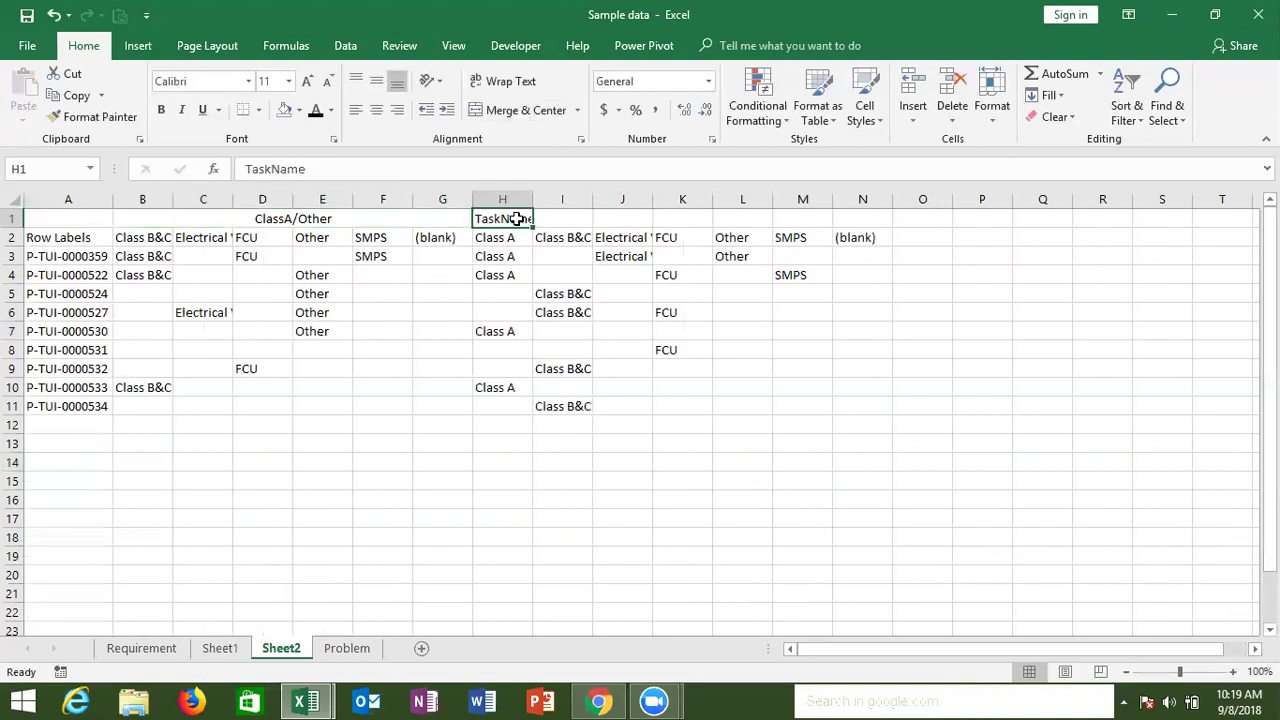
pyautogui.hotkey('shift', 'Right')
pyautogui.hotkey('shift', 'Right')
pyautogui.hotkey('shift', 'Right')
pyautogui.hotkey('shift', 'Right')
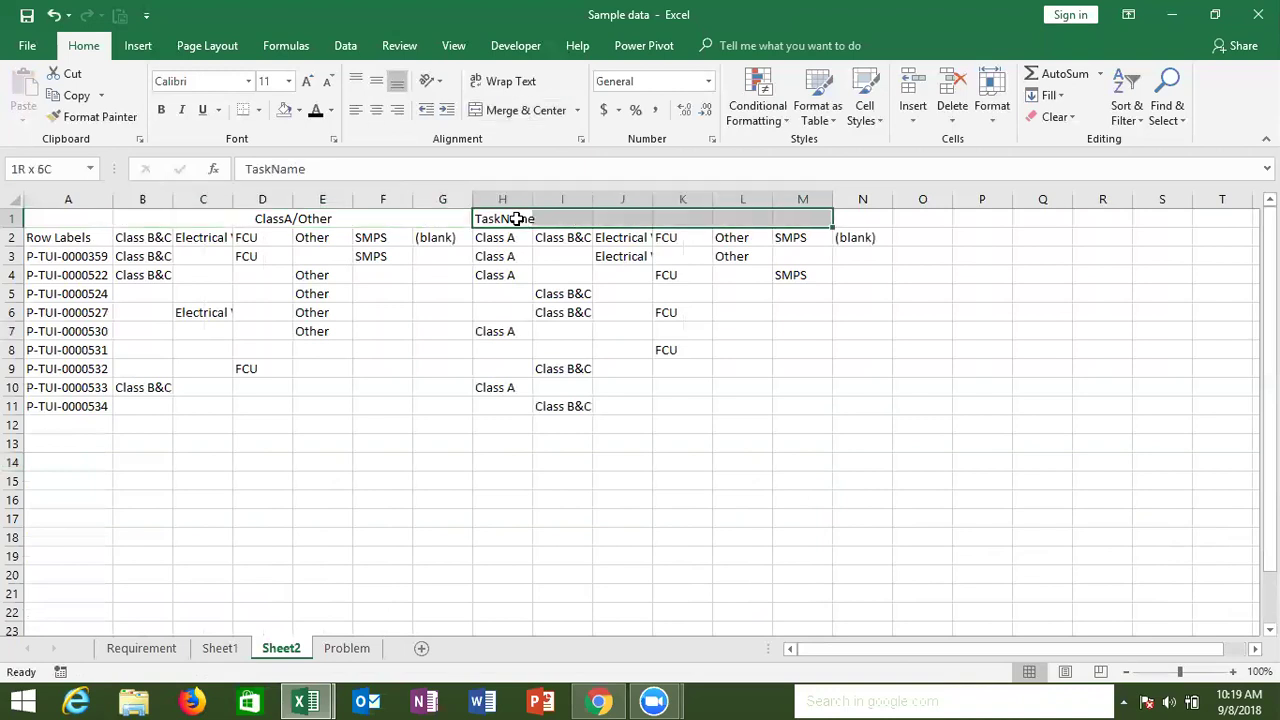
pyautogui.hotkey('shift', 'Right')
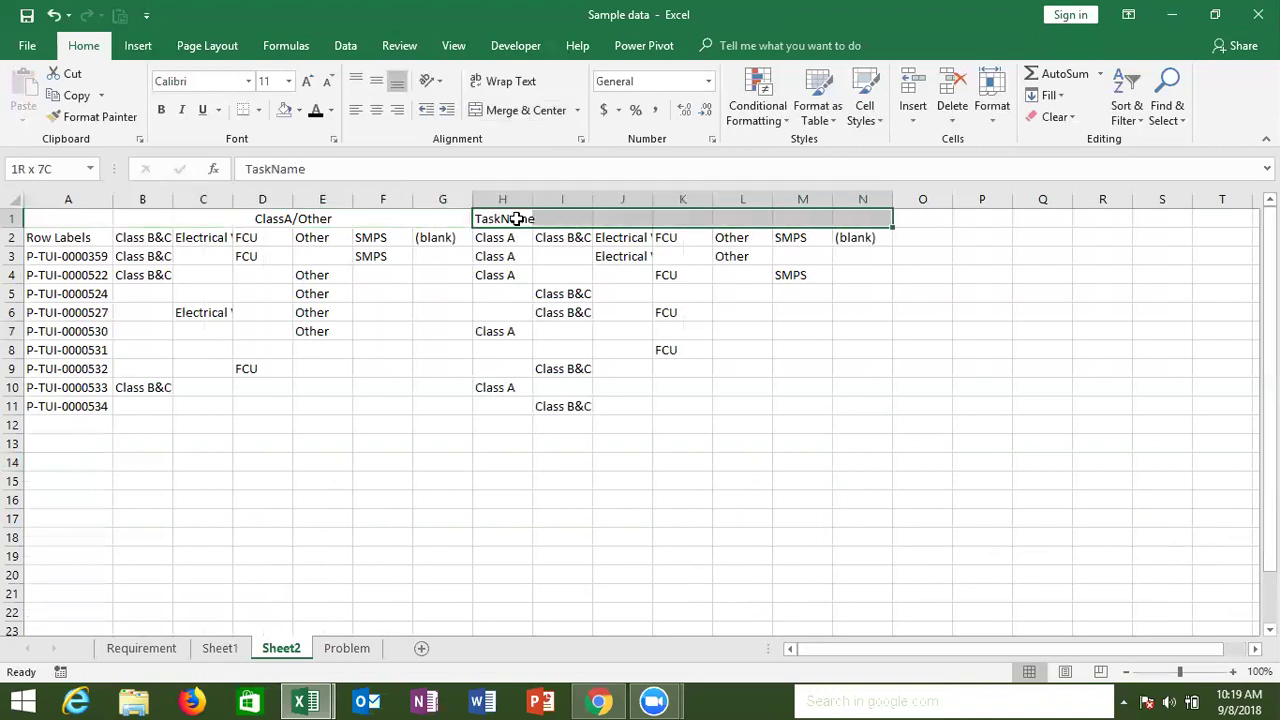
pyautogui.click(510, 110)
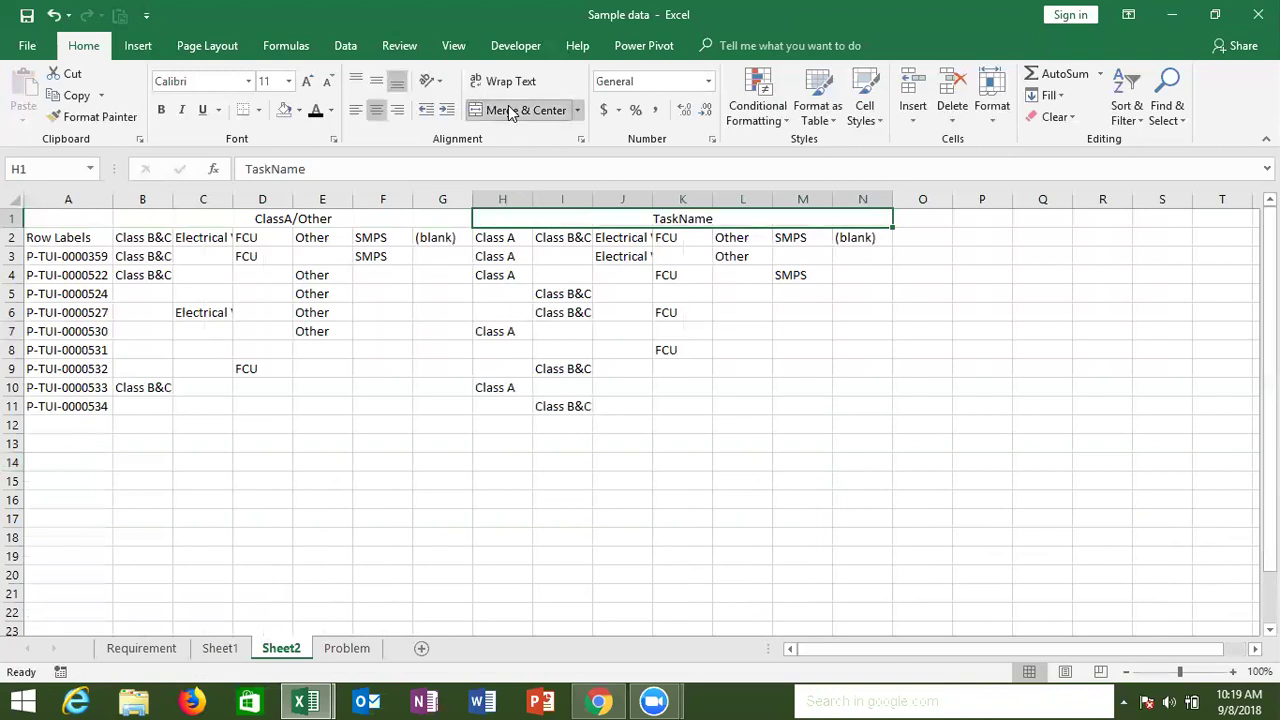
# Delete the Row Labels row 2
pyautogui.press('Down')
pyautogui.press('Left')
pyautogui.press('Home')
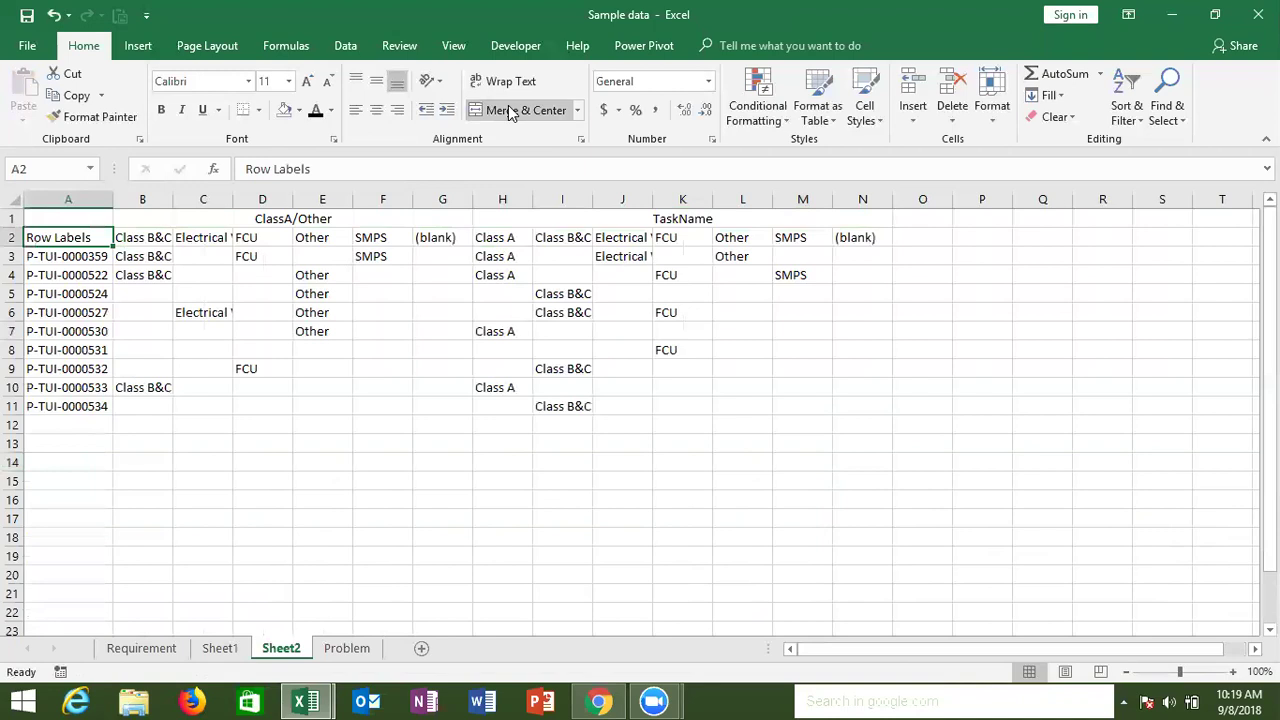
pyautogui.hotkey('shift', 'space')
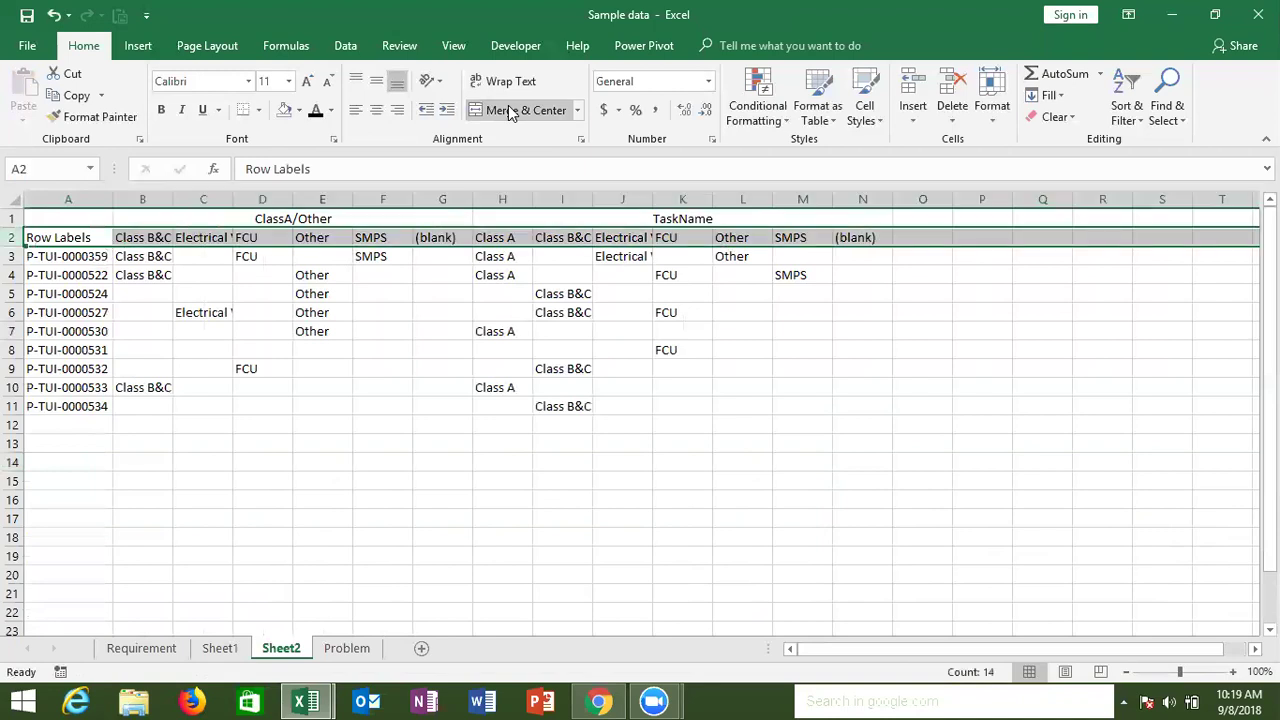
pyautogui.hotkey('ctrl', '-')
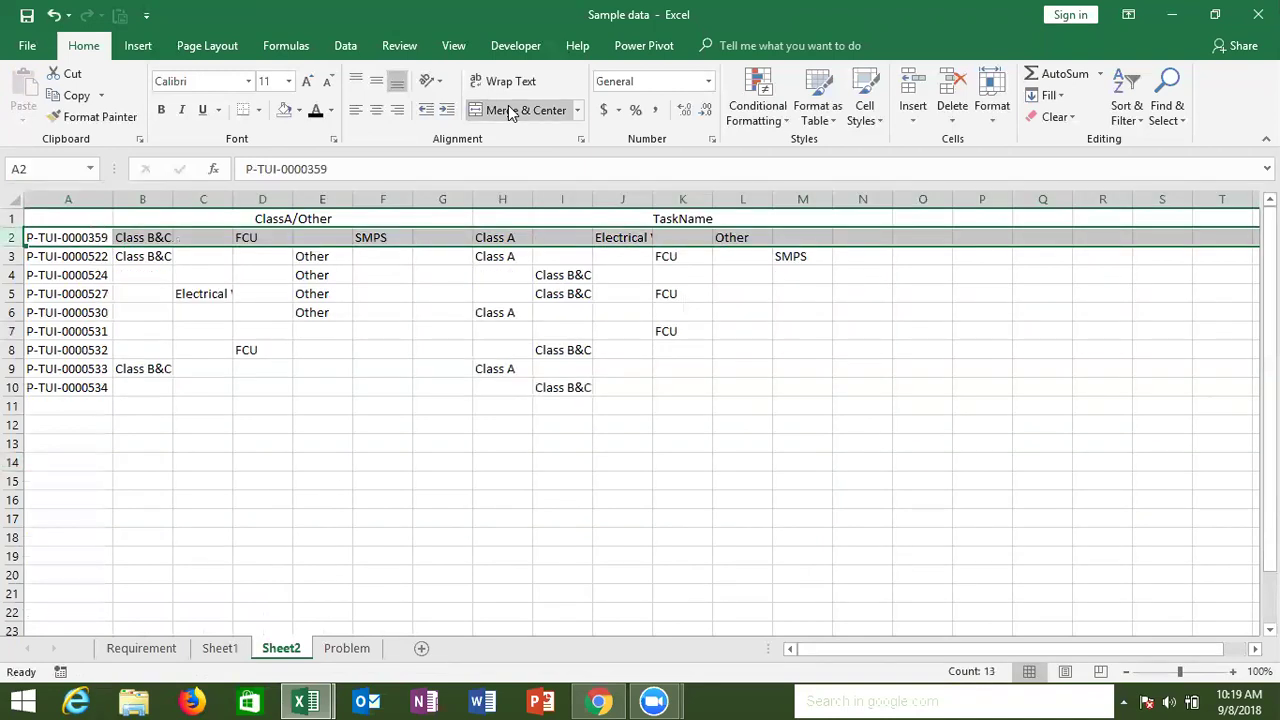
# Select the grid B1:N10
pyautogui.press('Up')
pyautogui.press('Right')
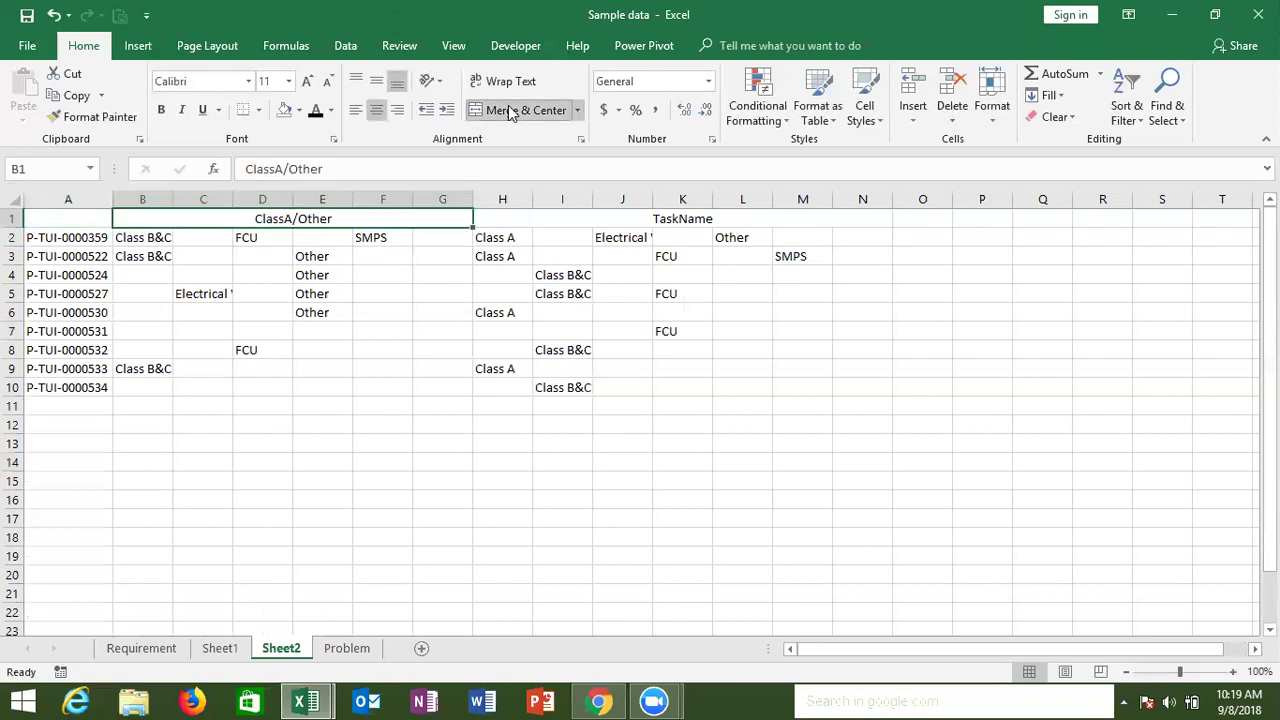
pyautogui.hotkey('shift', 'Right')
pyautogui.hotkey('shift', 'Down')
pyautogui.hotkey('shift', 'Down')
pyautogui.hotkey('shift', 'Down')
pyautogui.hotkey('shift', 'Down')
pyautogui.hotkey('shift', 'Down')
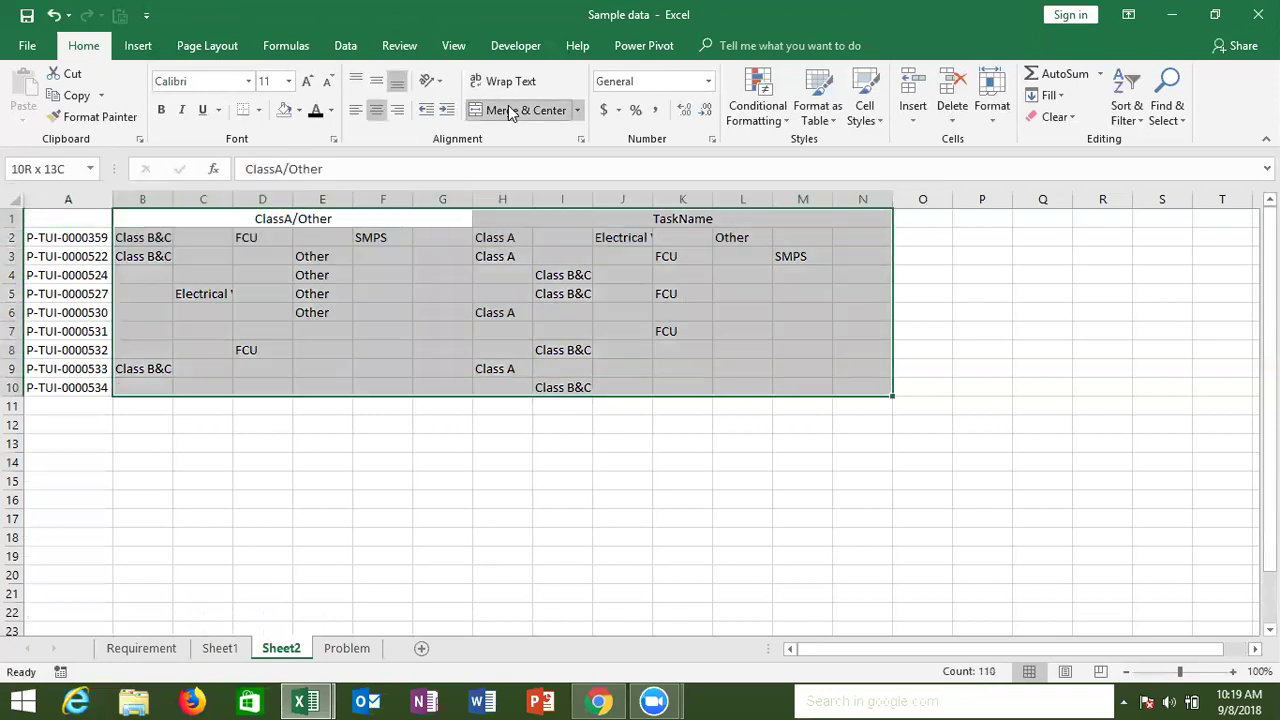
# Apply all borders to B1:N10 and to the project labels in A2:A10
pyautogui.click(259, 110)
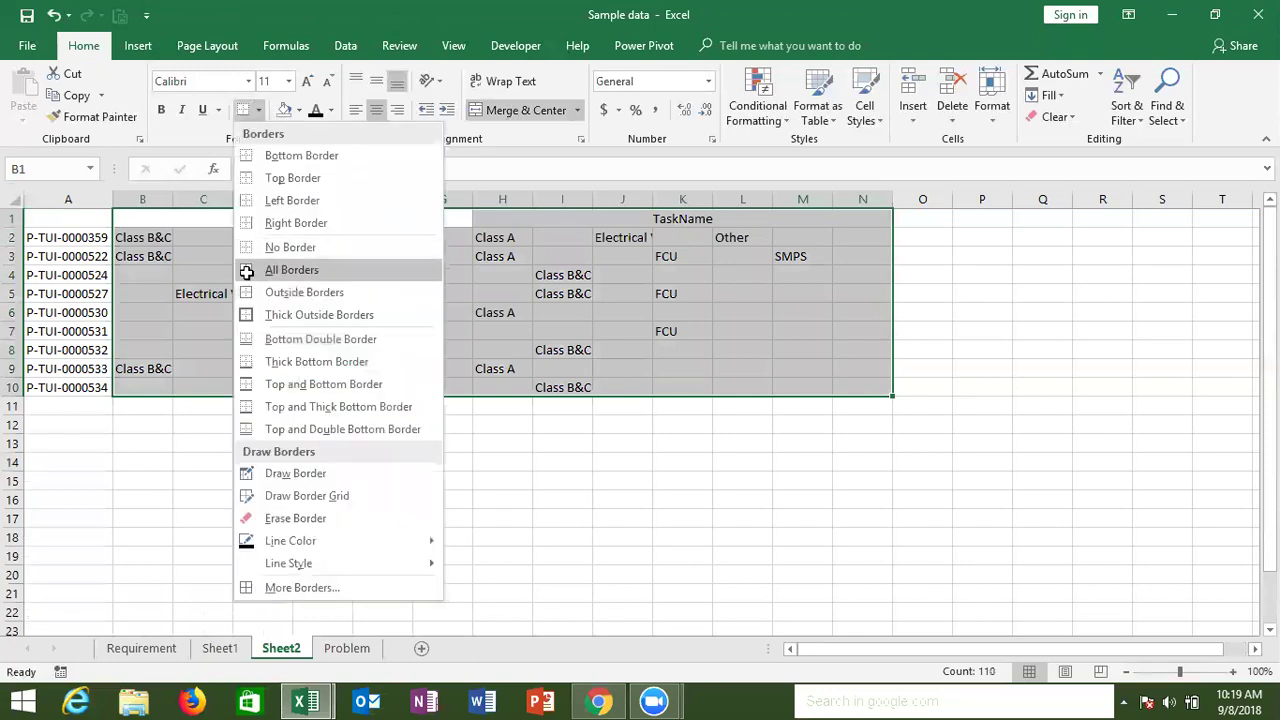
pyautogui.click(246, 271)
pyautogui.click(66, 235)
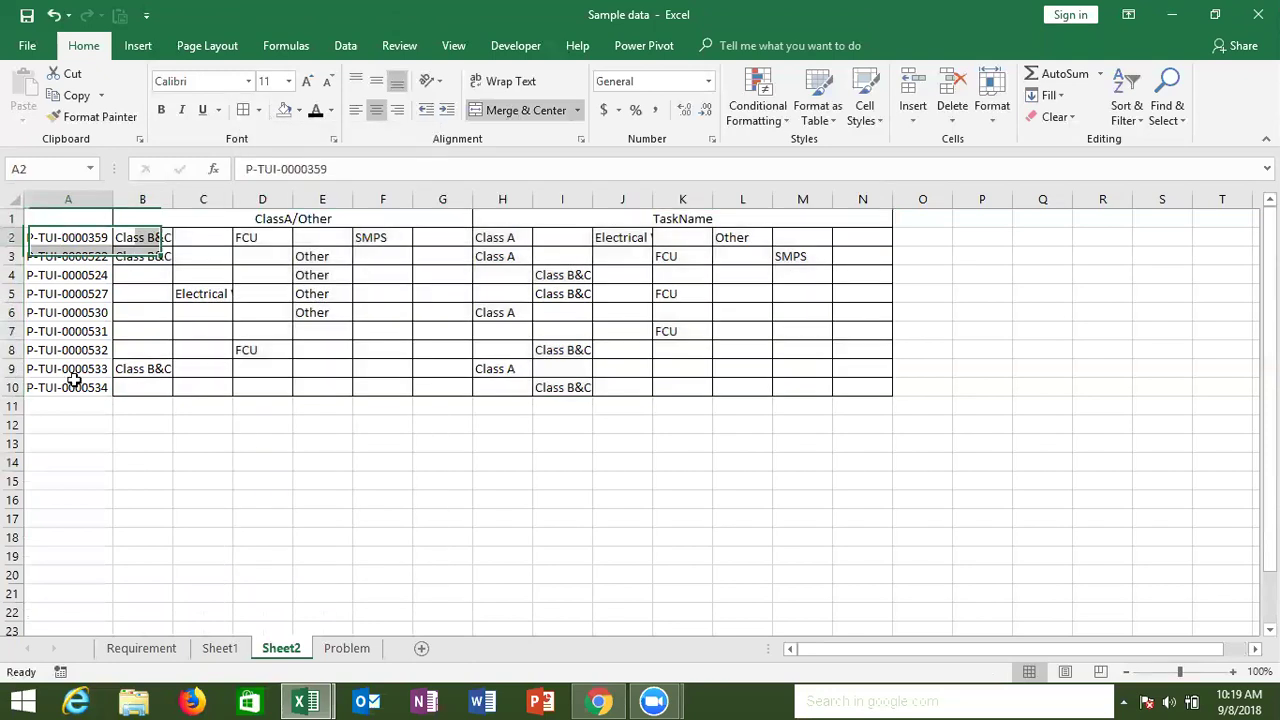
pyautogui.moveTo(73, 381); pyautogui.dragTo(72, 385)
pyautogui.click(246, 110)
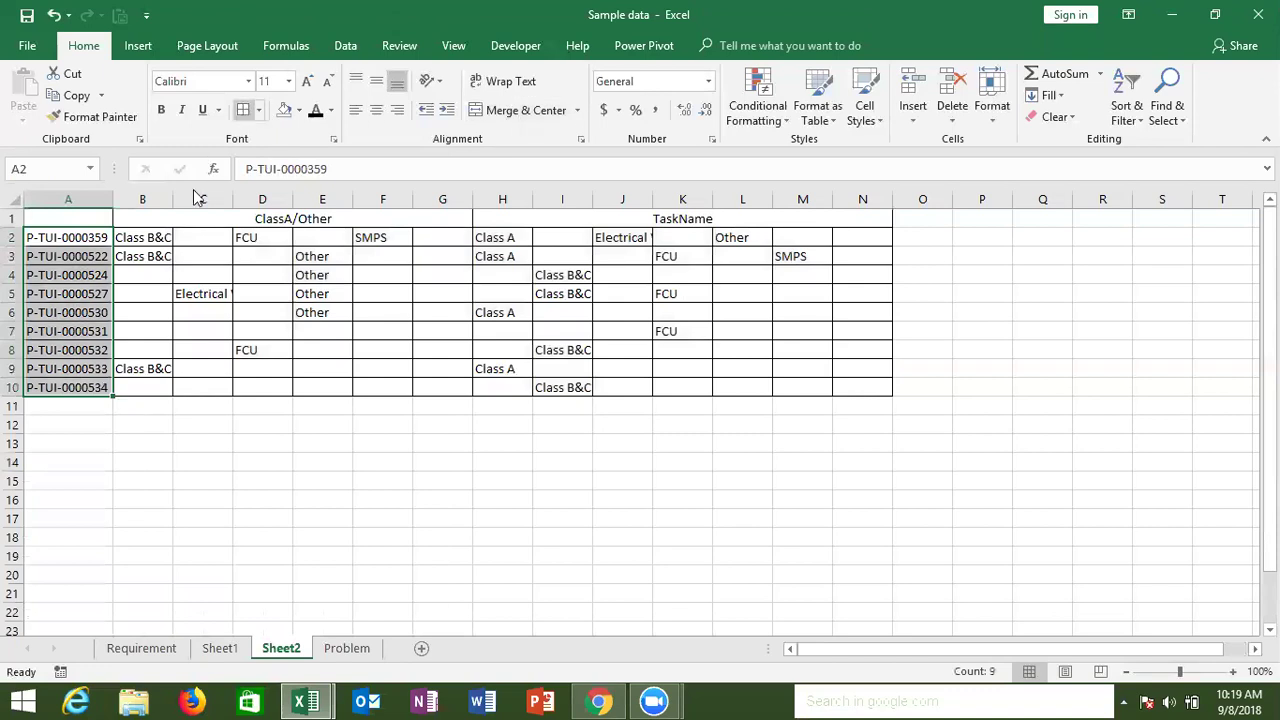
# Fill the merged row-1 headers green, then switch to the Requirement sheet
pyautogui.moveTo(180, 217); pyautogui.dragTo(586, 175)
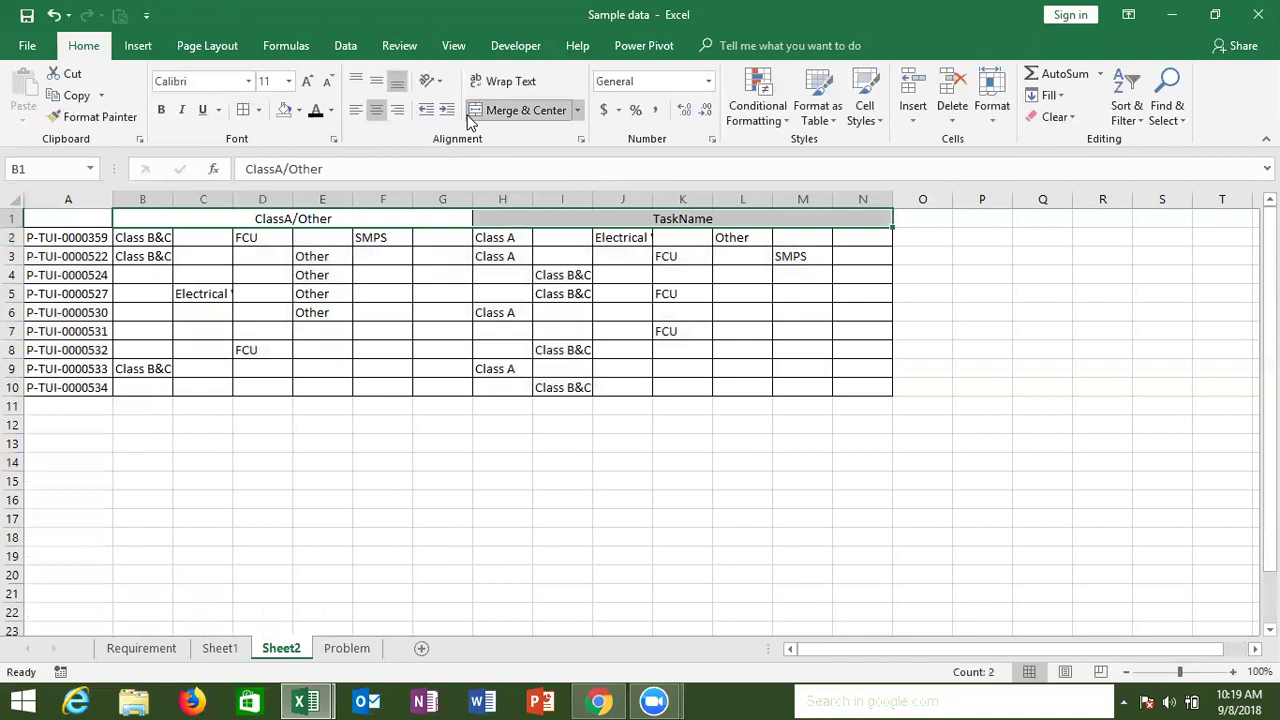
pyautogui.click(220, 111)
pyautogui.click(220, 111)
pyautogui.click(259, 111)
pyautogui.click(259, 111)
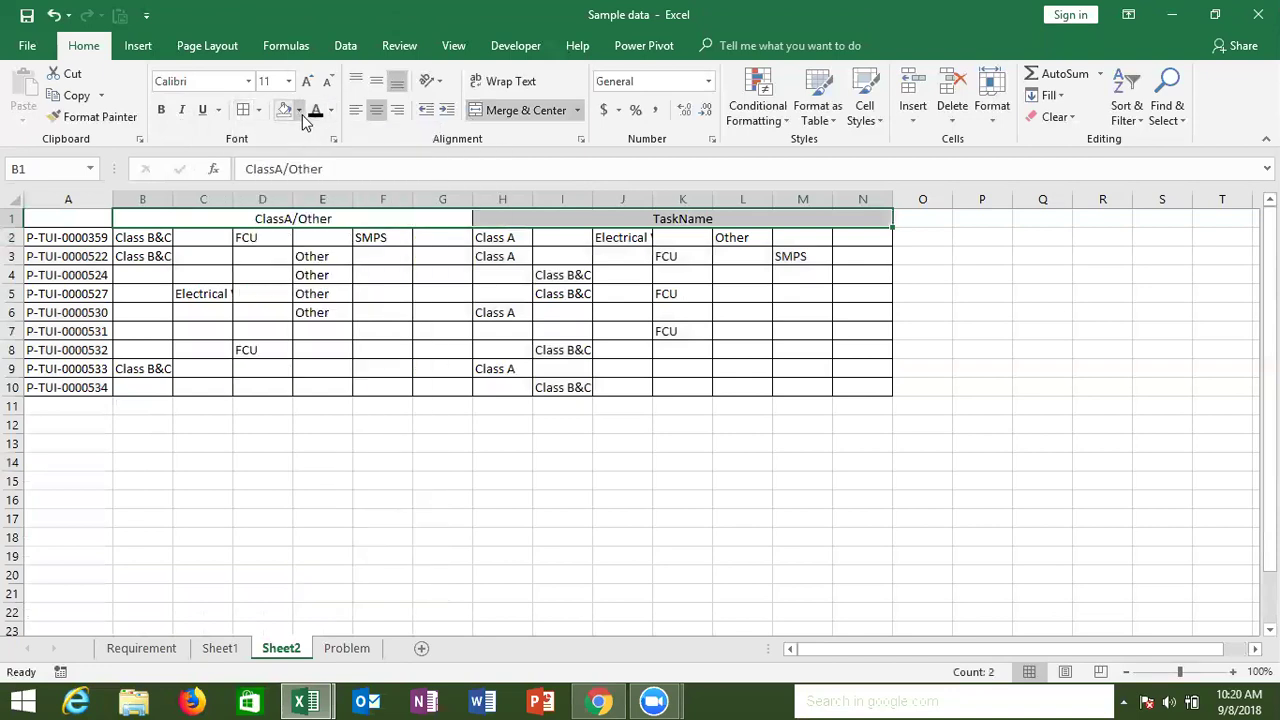
pyautogui.click(299, 110)
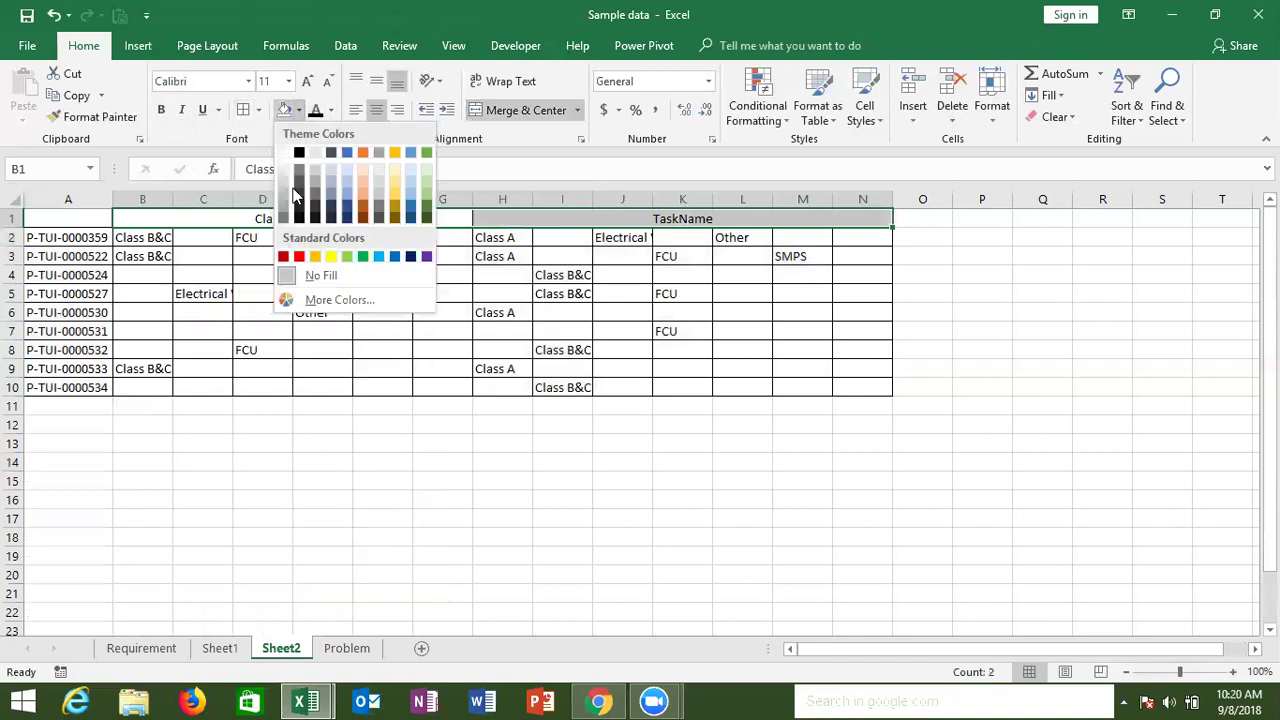
pyautogui.click(361, 257)
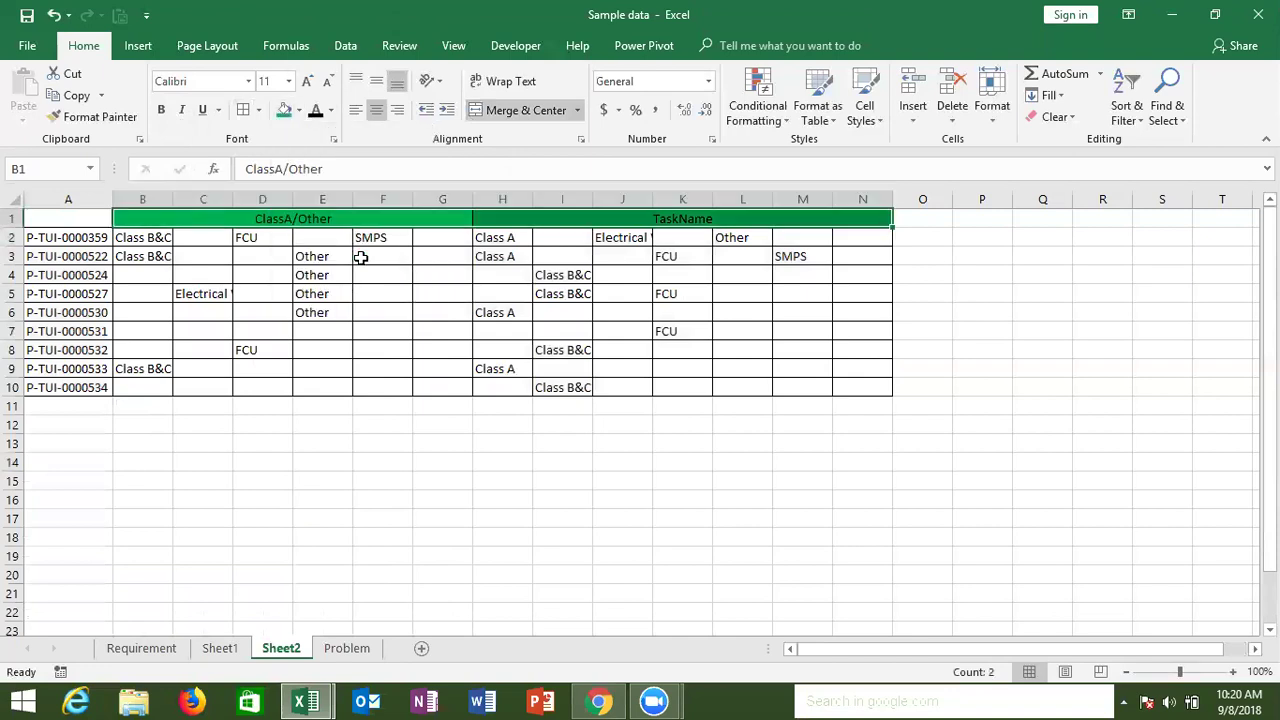
pyautogui.click(361, 257)
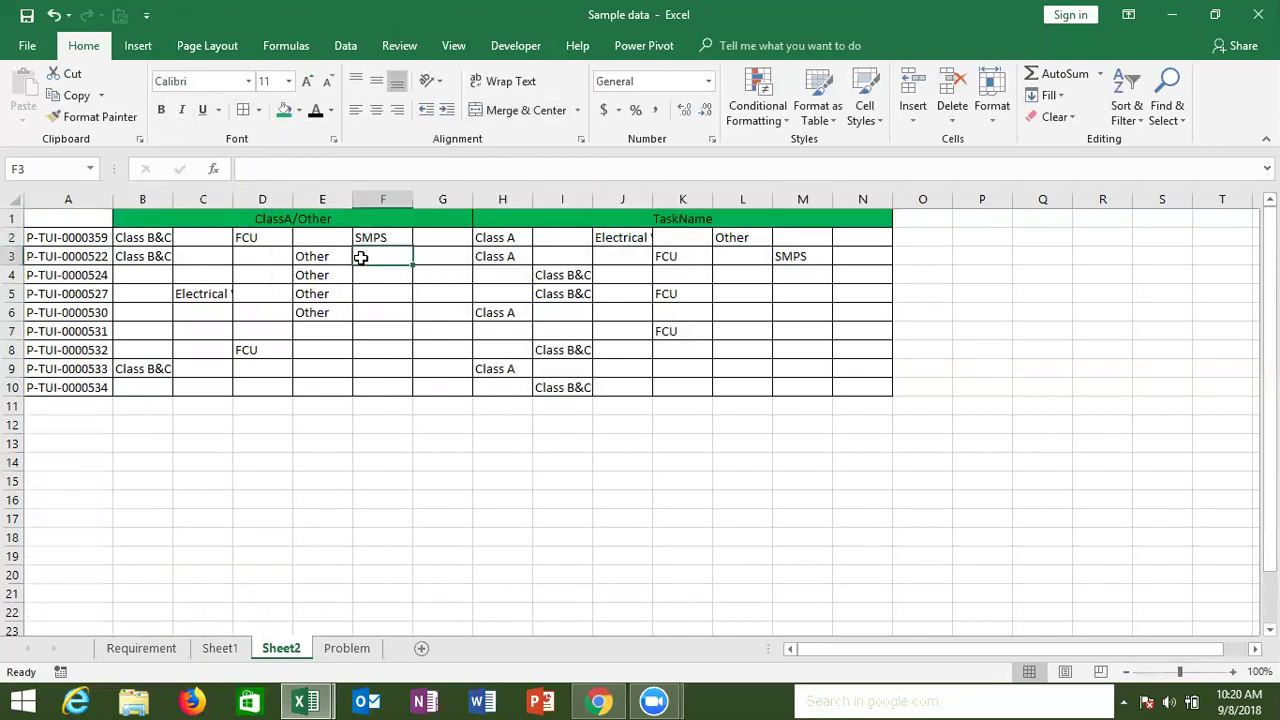
pyautogui.click(297, 315)
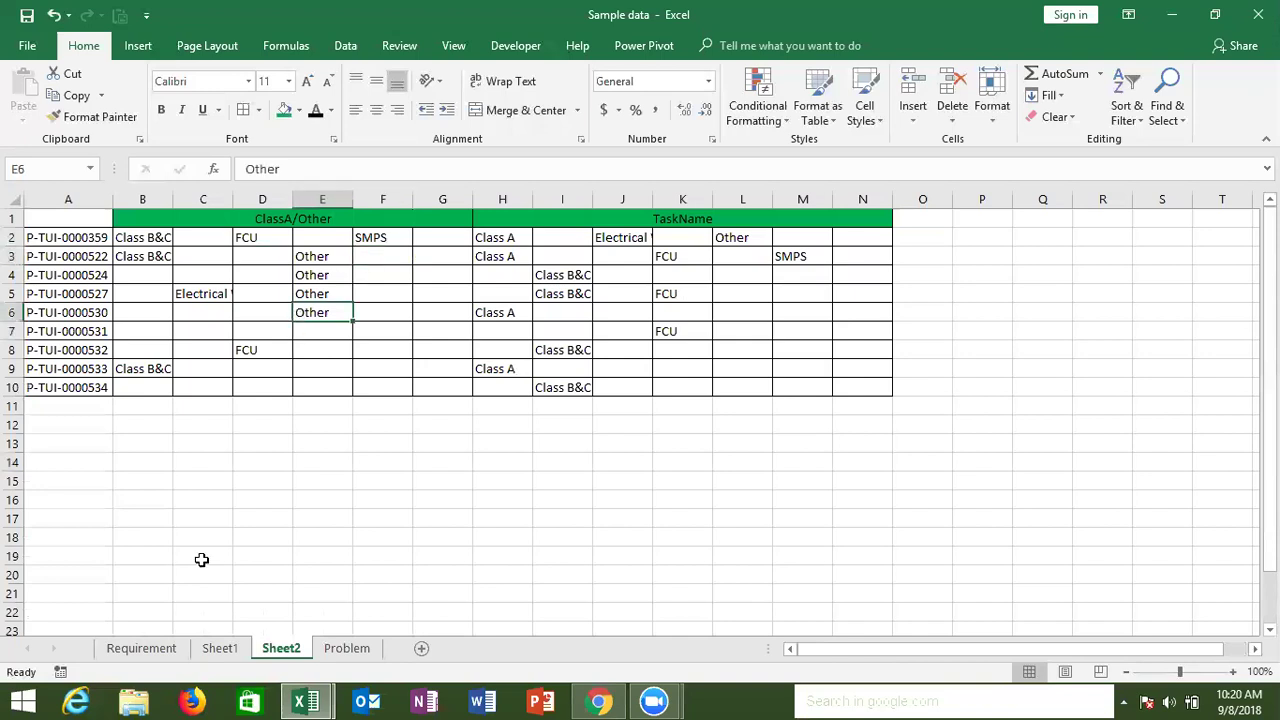
pyautogui.click(165, 649)
# On Sheet1, untick 'Merge and center cells with labels' in PivotTable Options
pyautogui.click(224, 650)
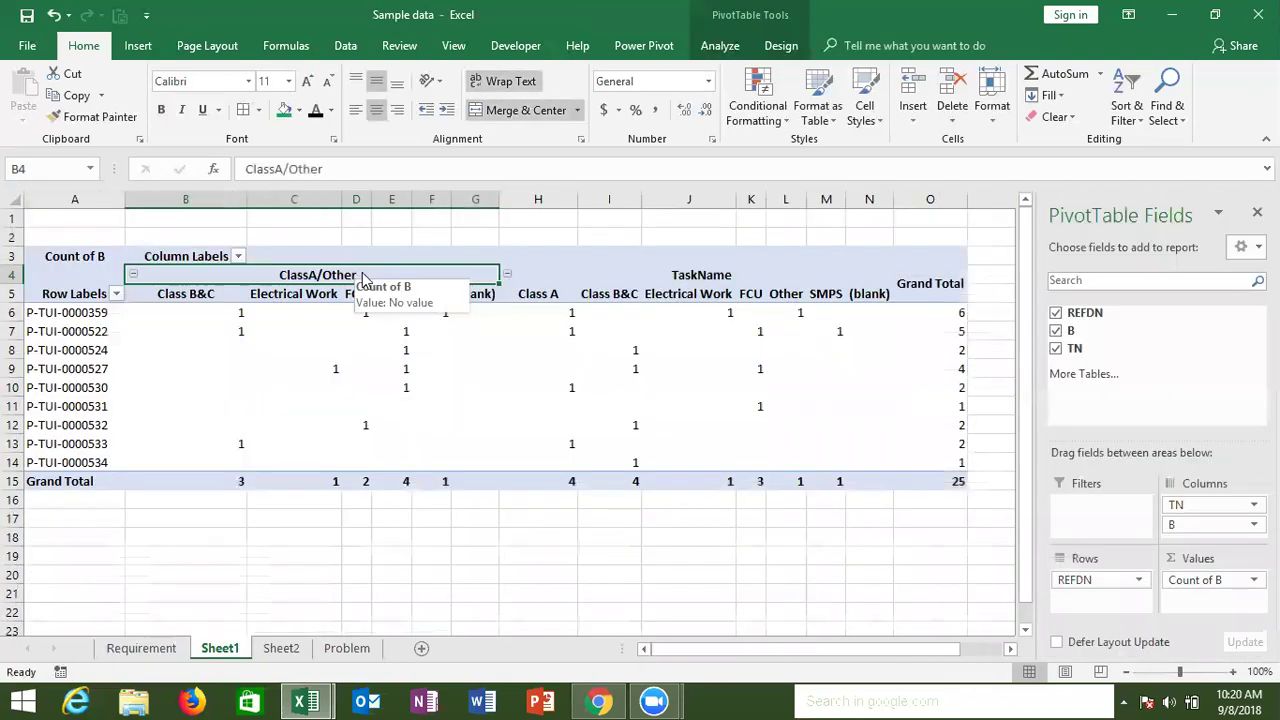
pyautogui.rightClick(364, 274)
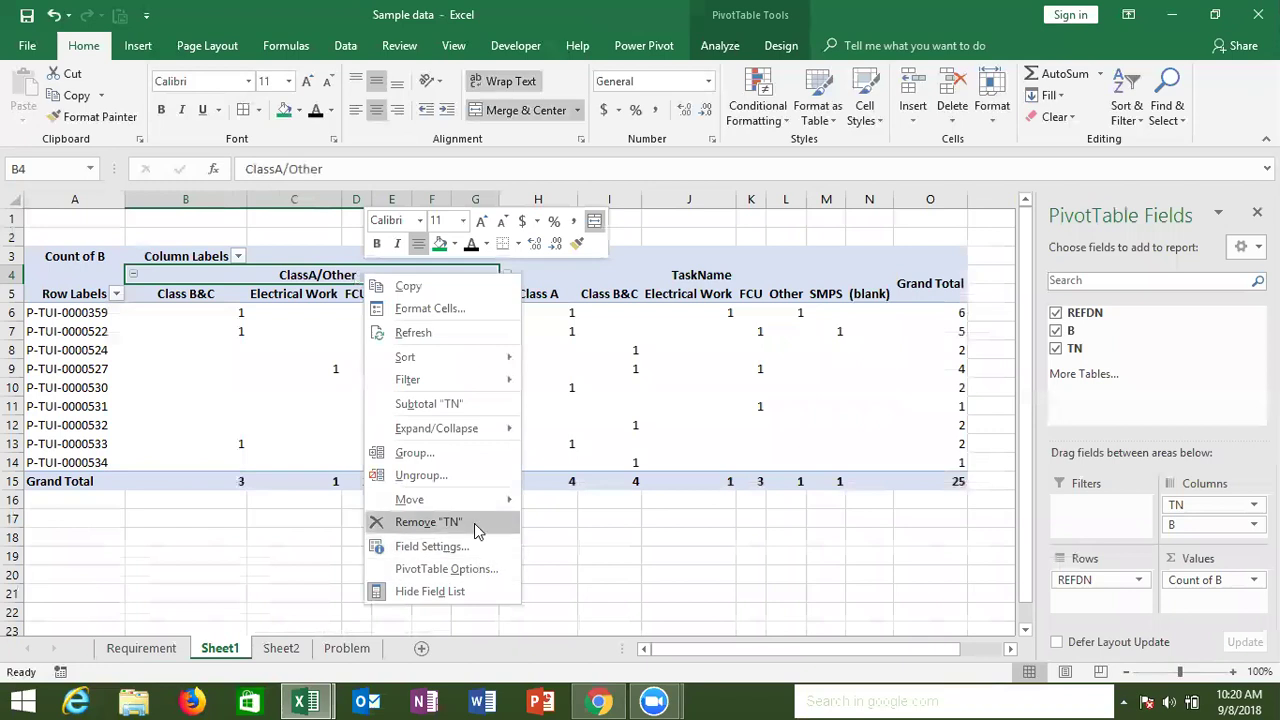
pyautogui.click(446, 568)
pyautogui.press('space')
pyautogui.click(536, 656)
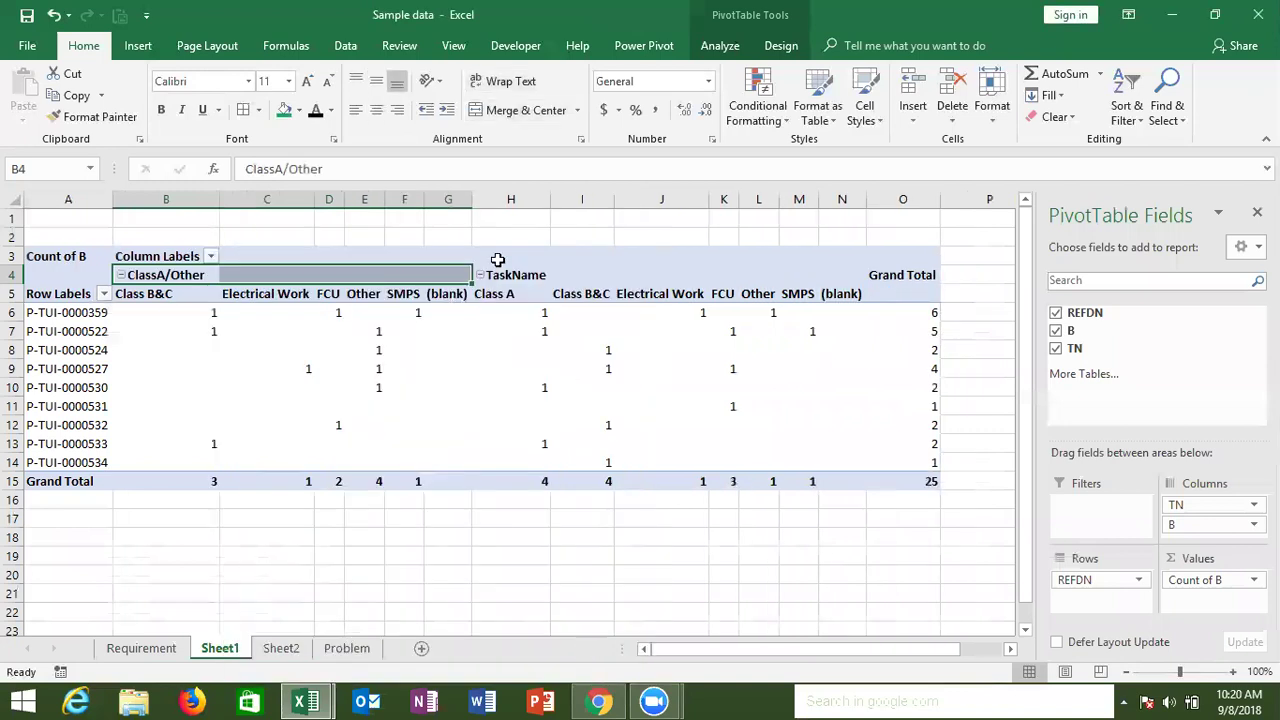
# Set the pivot's report layout to Repeat All Item Labels and return to Sheet2
pyautogui.click(714, 43)
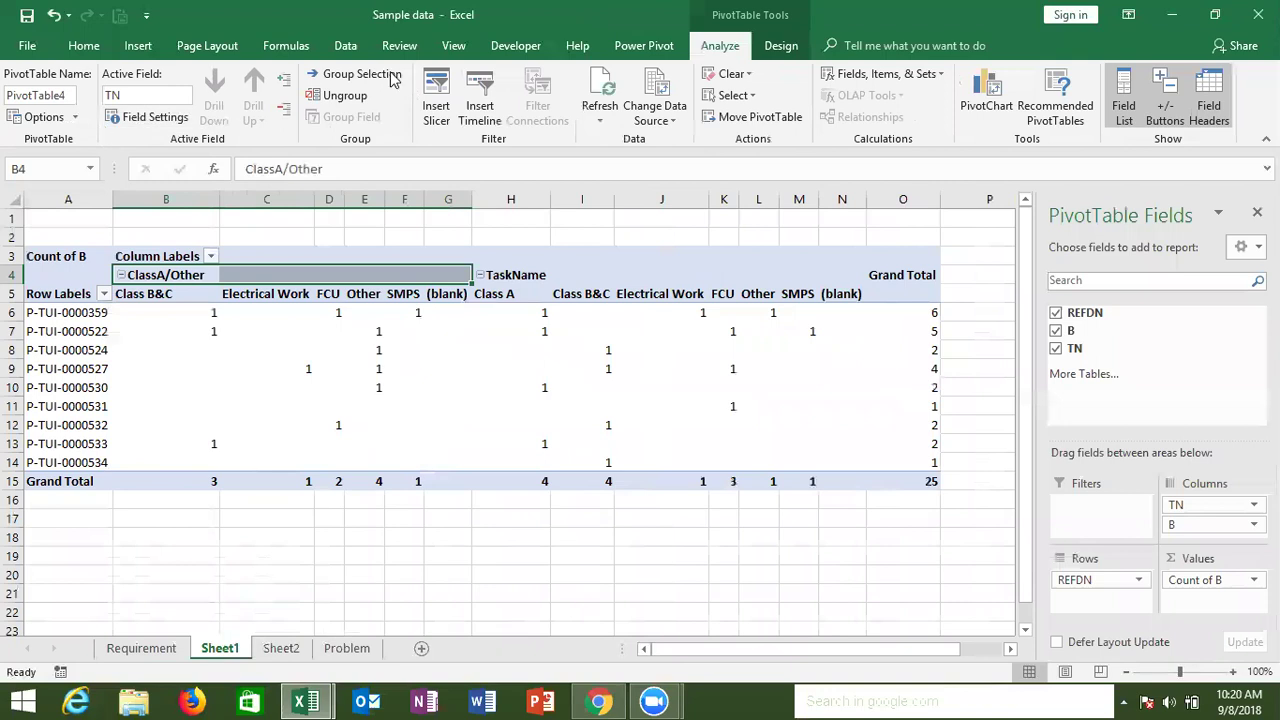
pyautogui.click(781, 45)
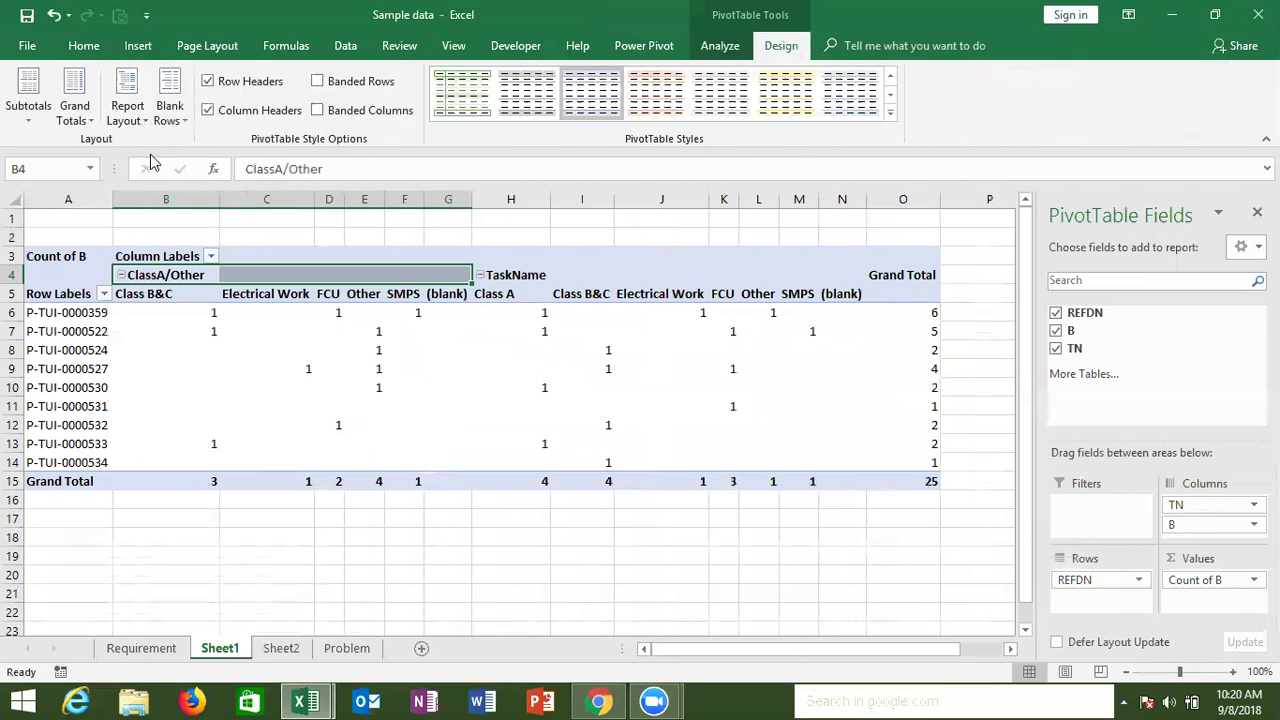
pyautogui.click(127, 110)
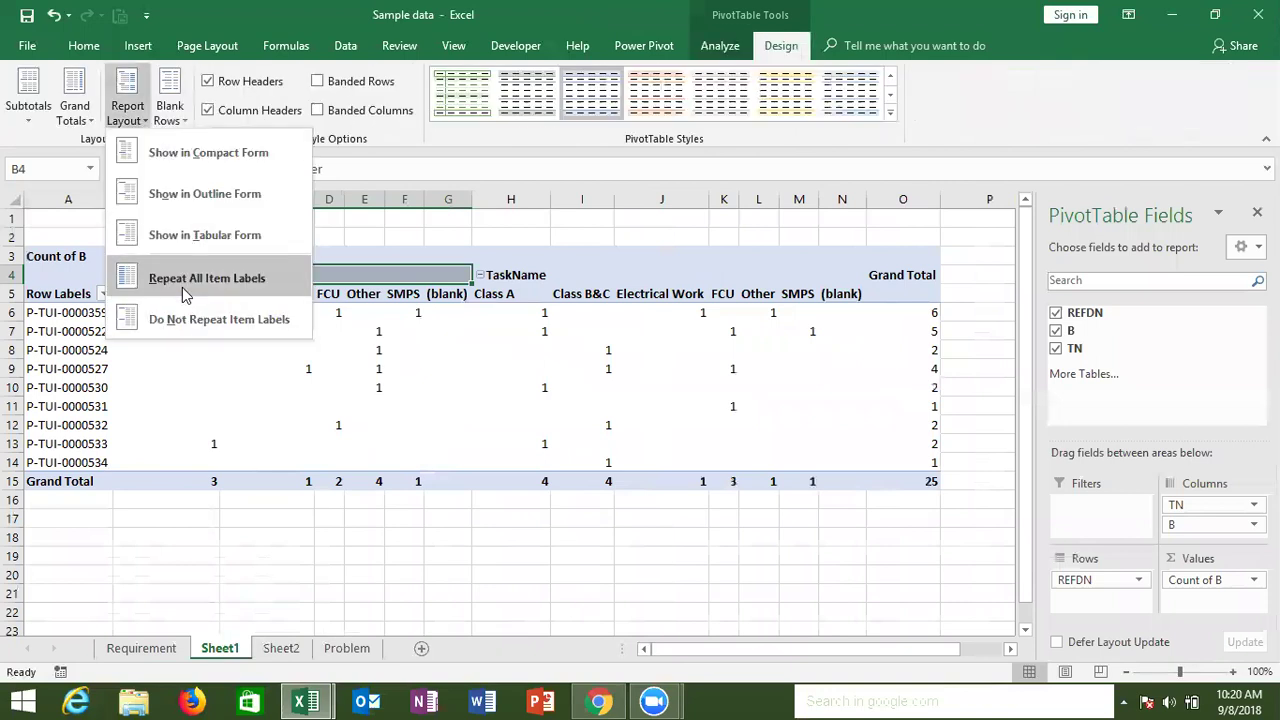
pyautogui.click(182, 282)
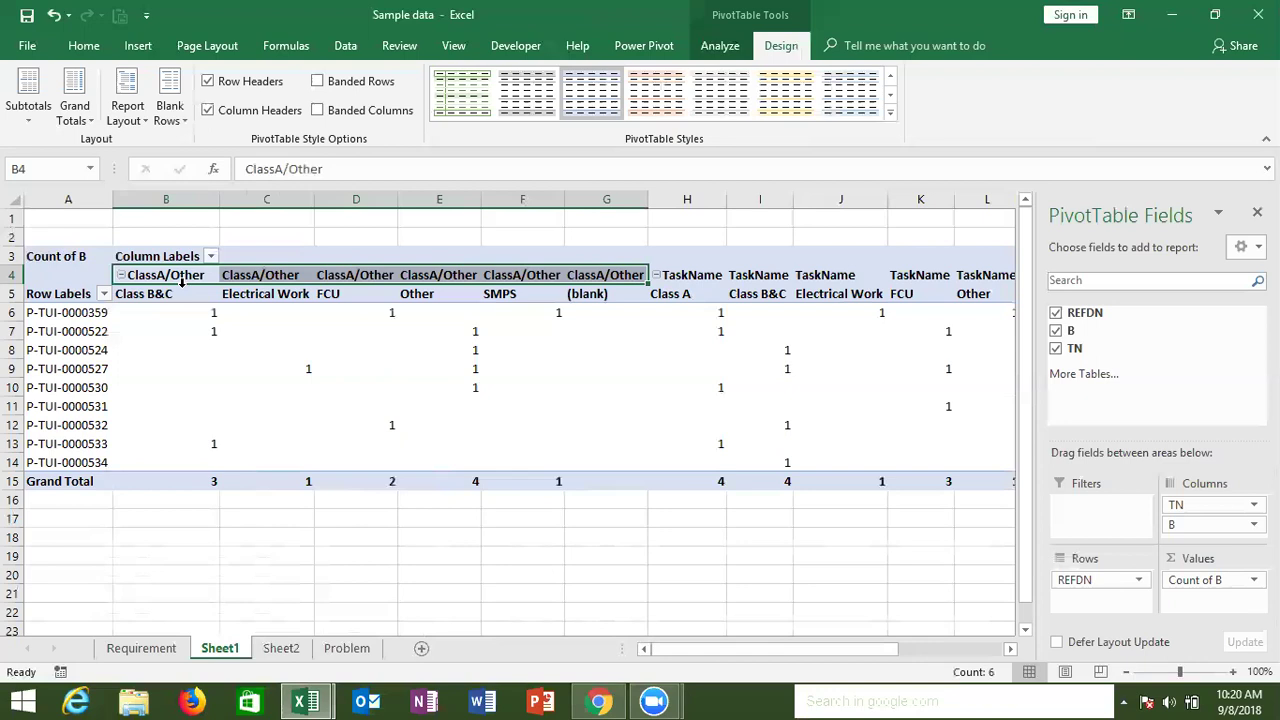
pyautogui.click(281, 648)
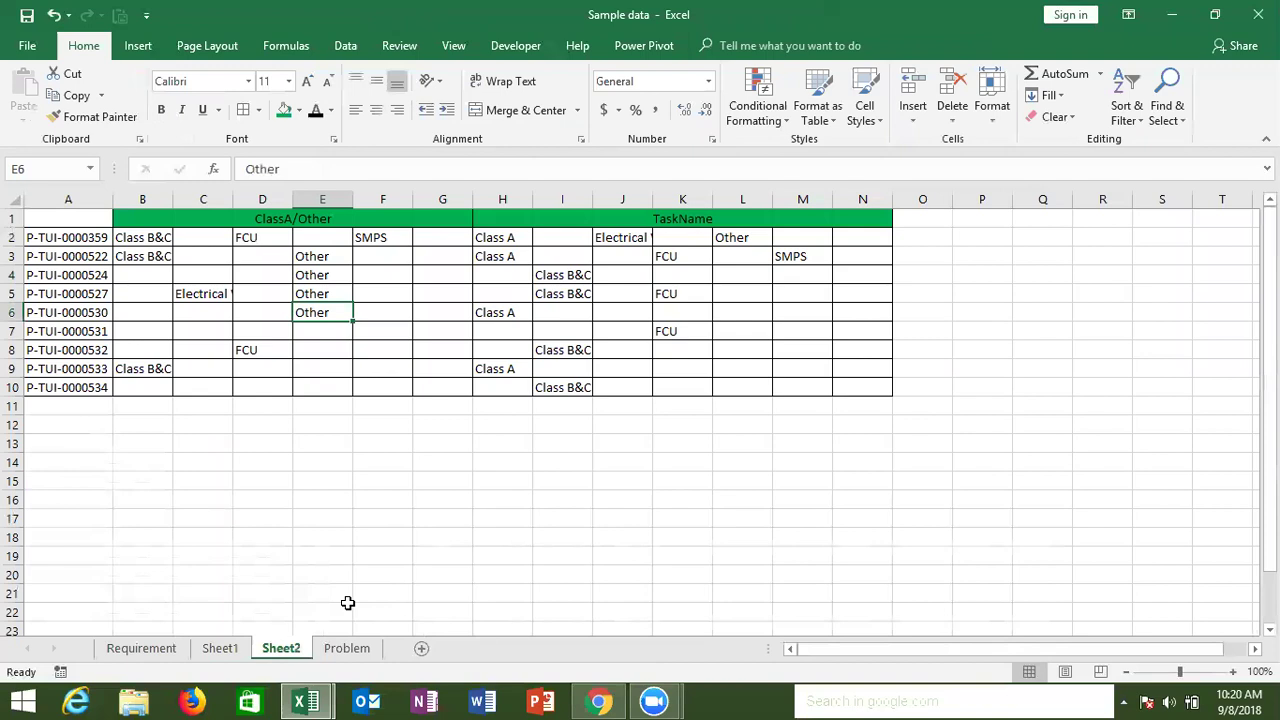
pyautogui.click(230, 692)
# Close Sample data, save Book1 to the Desktop as Chart-1, and show the desktop
pyautogui.click(1258, 14)
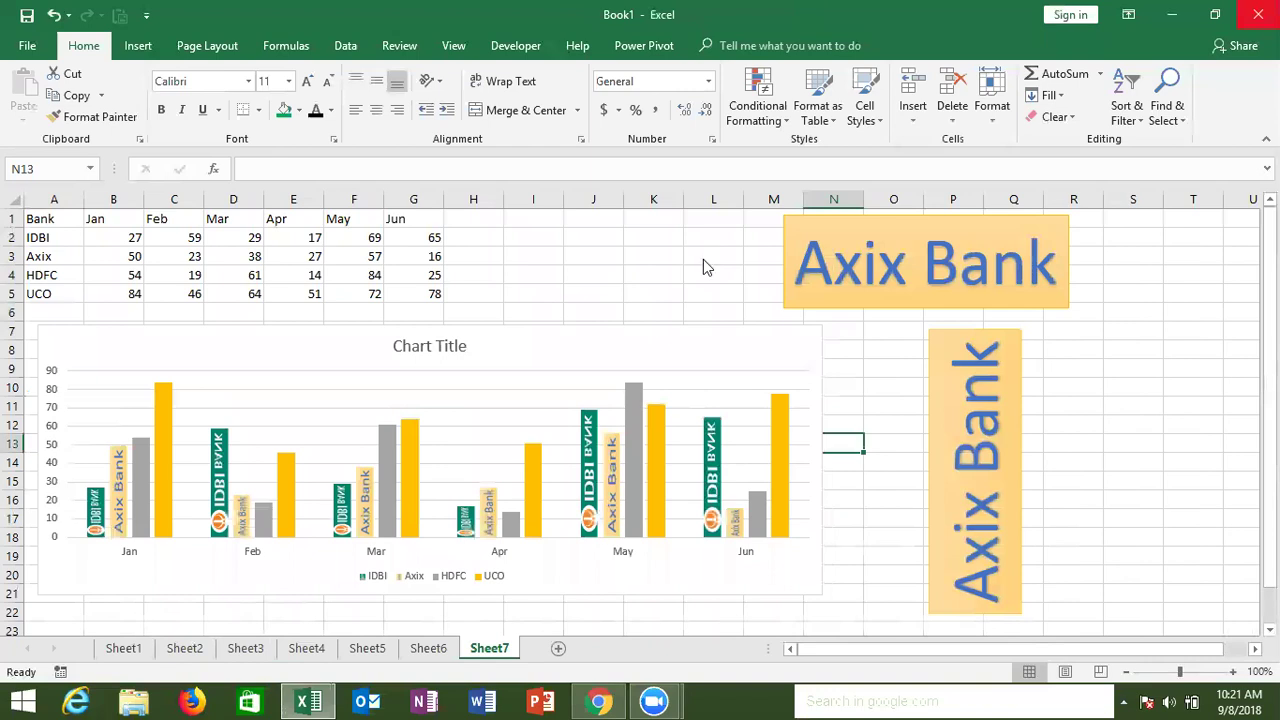
pyautogui.click(550, 381)
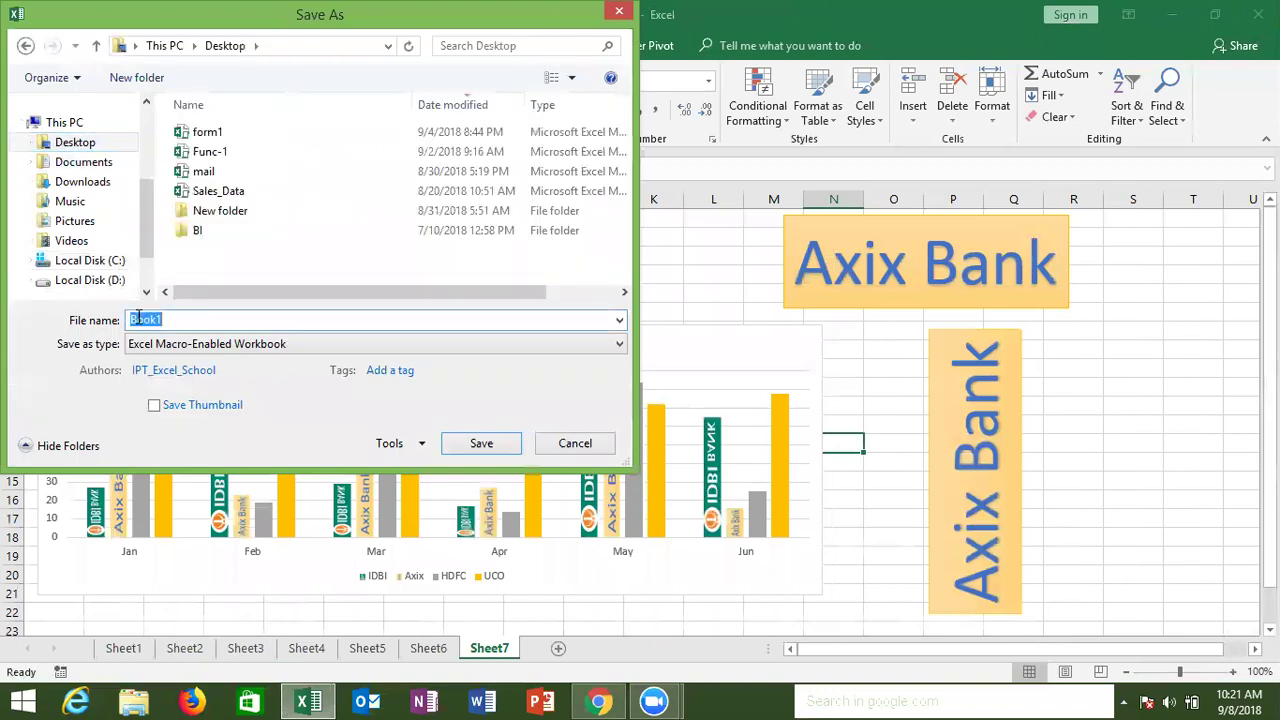
pyautogui.write('F')
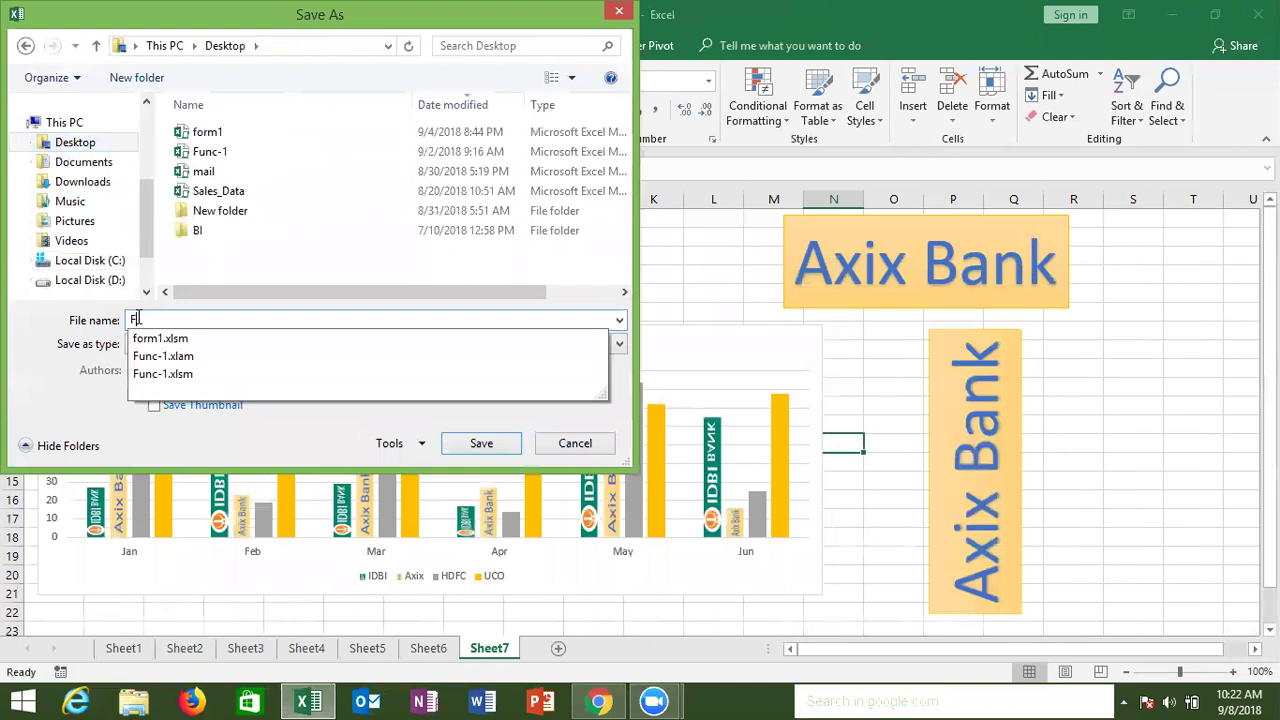
pyautogui.write('orm')
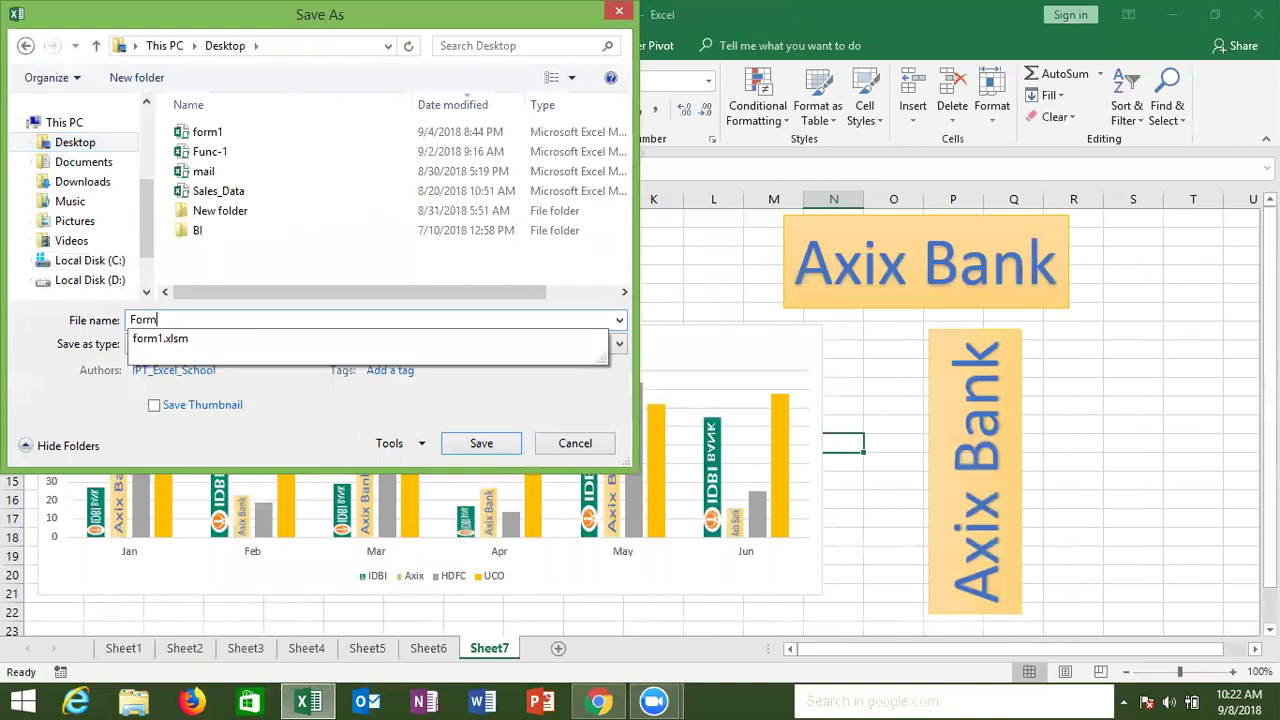
pyautogui.write('2')
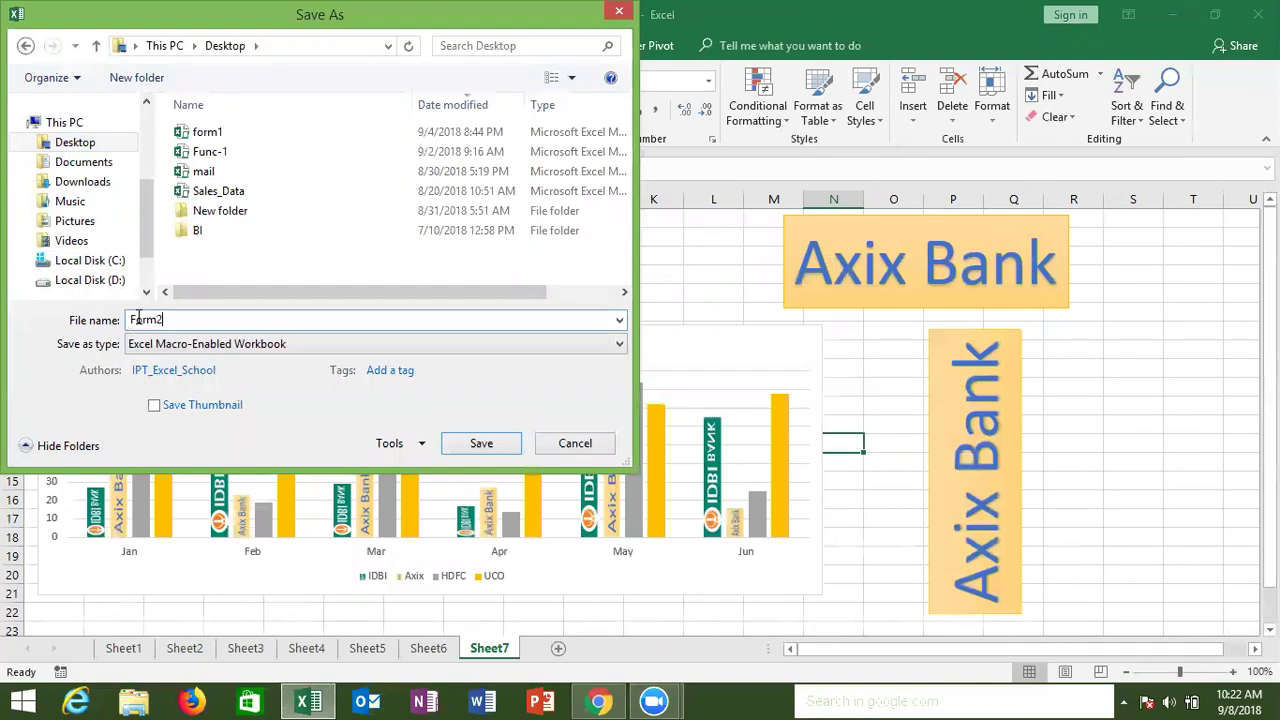
pyautogui.press('BackSpace')
pyautogui.press('BackSpace')
pyautogui.press('BackSpace')
pyautogui.write('Chart')
pyautogui.write('-1')
pyautogui.click(469, 451)
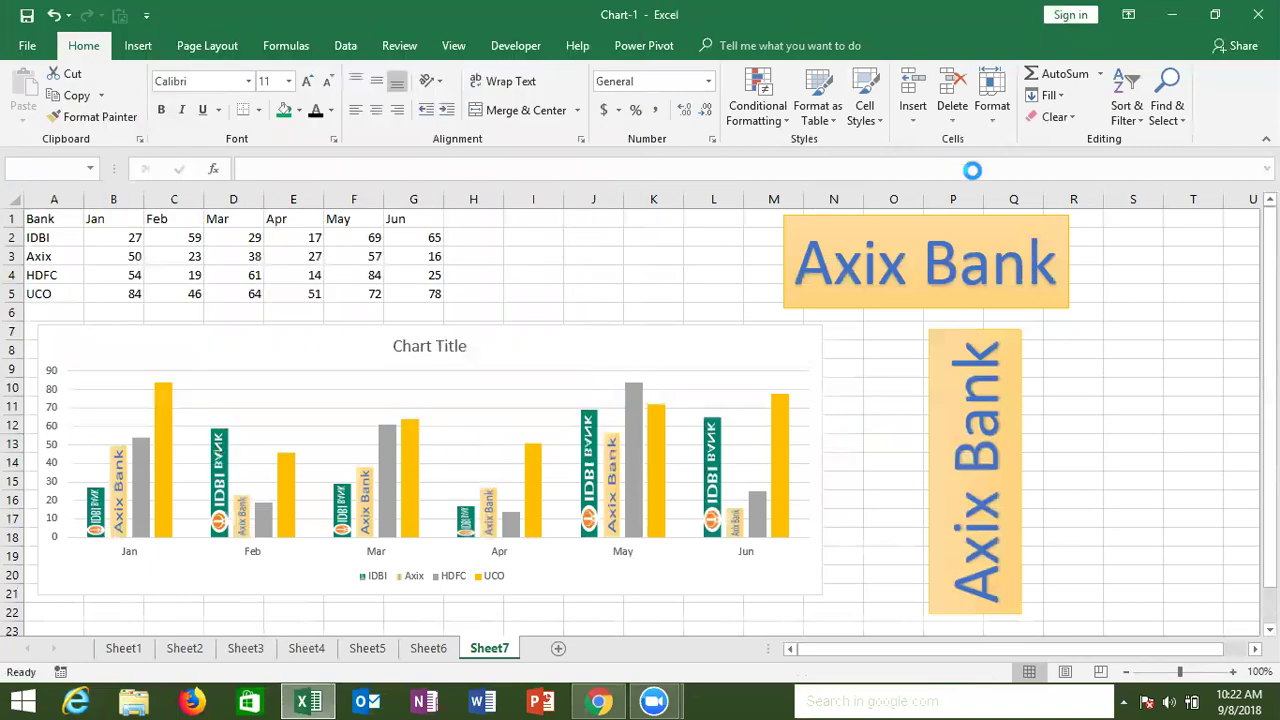
pyautogui.hotkey('alt', 'Tab')
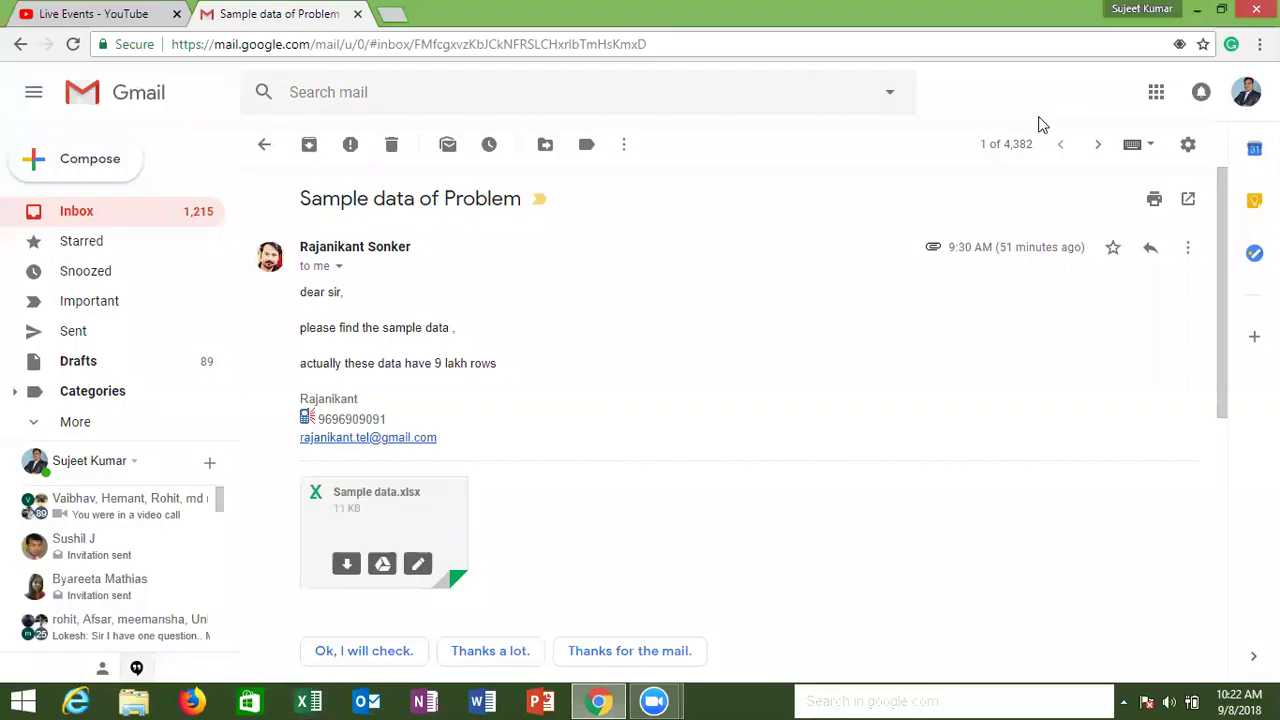
pyautogui.press('super+d')
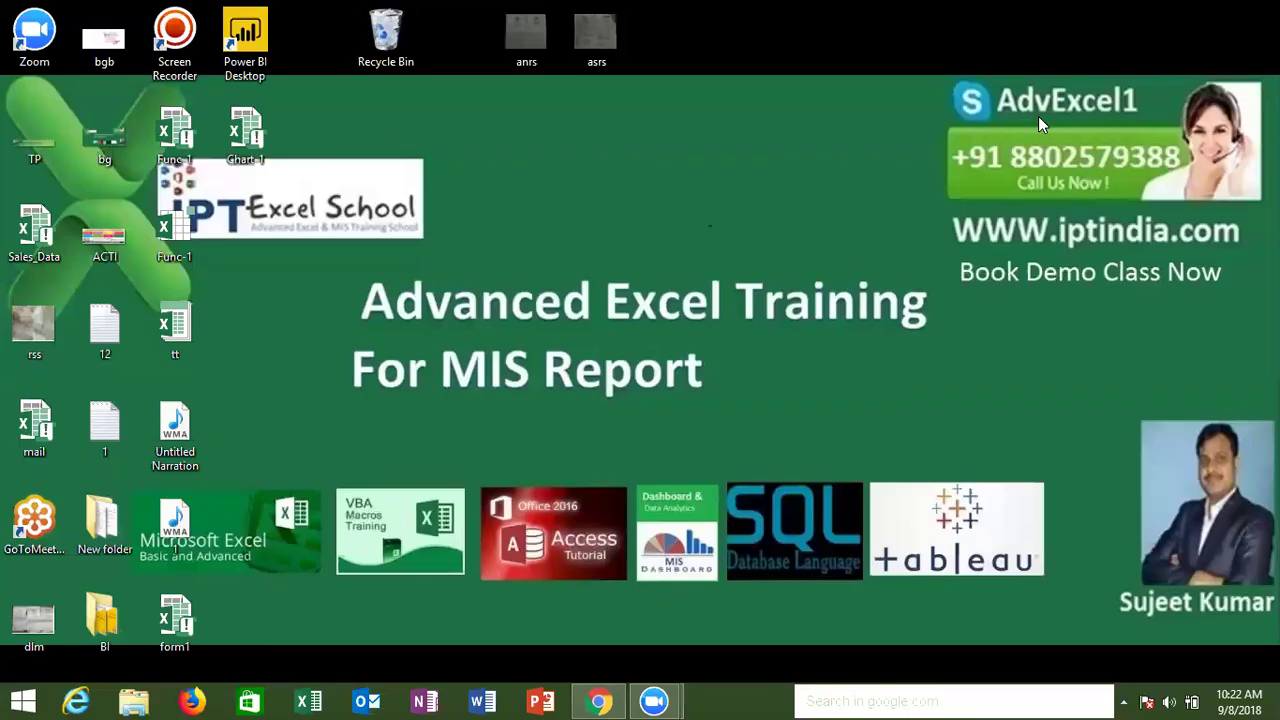